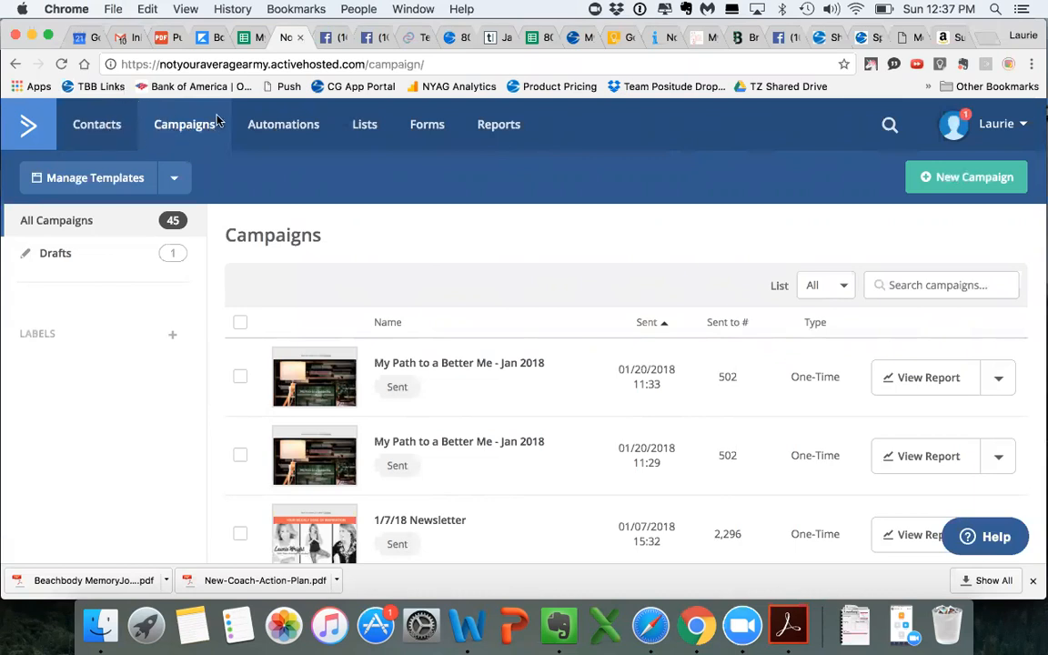
Create a new Standard campaign named "January 2018 Newsletter" and proceed to list selection
{"action": "left_click", "coordinate": [954, 177]}
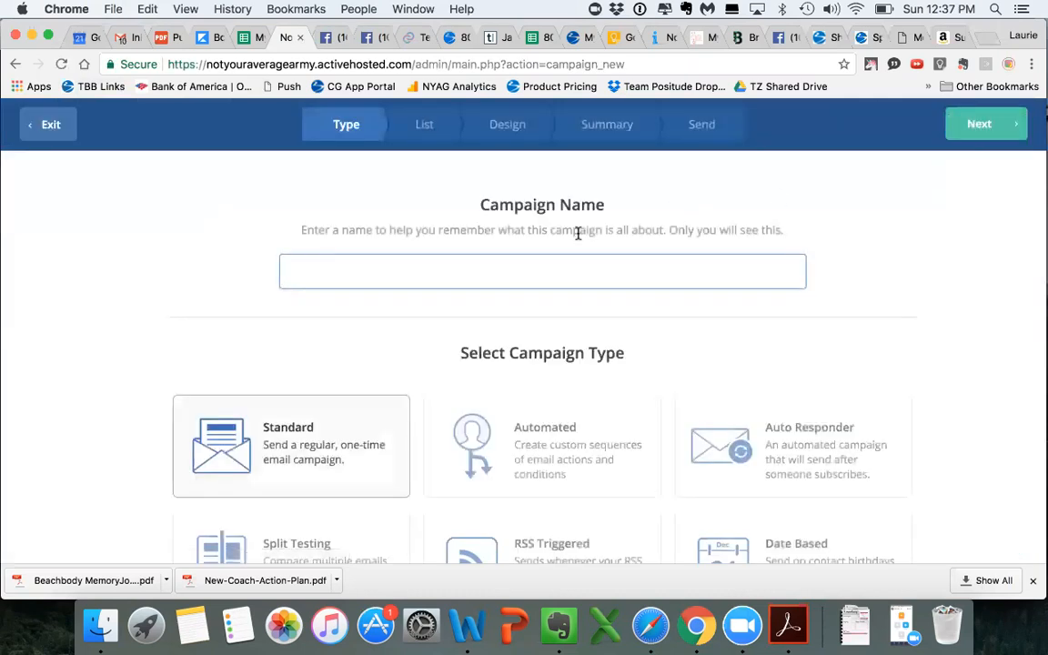
{"action": "type", "text": "J"}
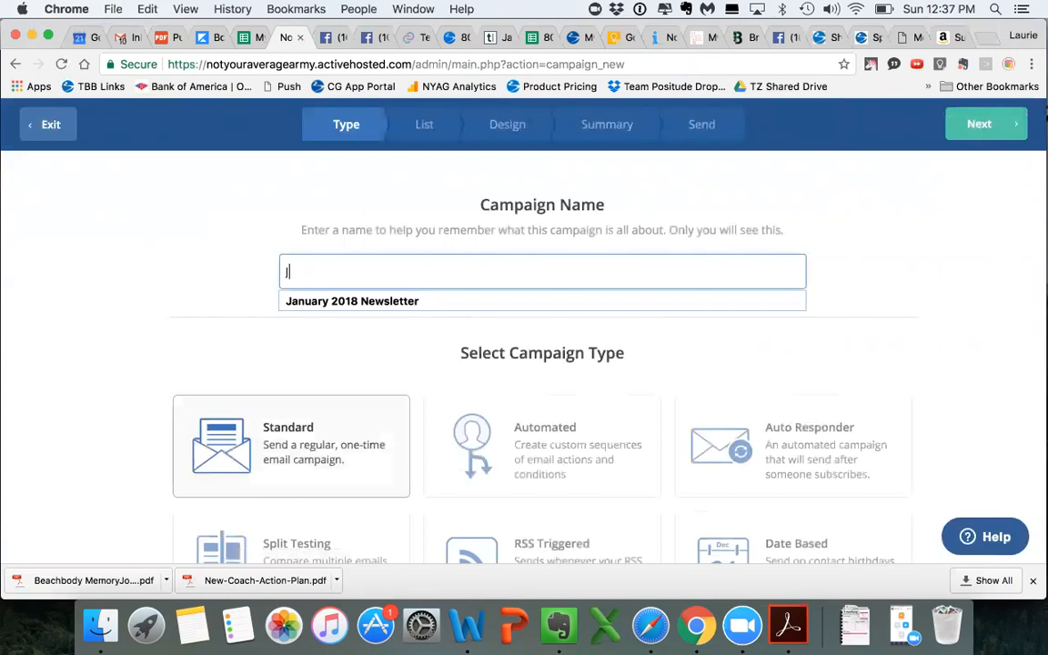
{"action": "left_click", "coordinate": [421, 308]}
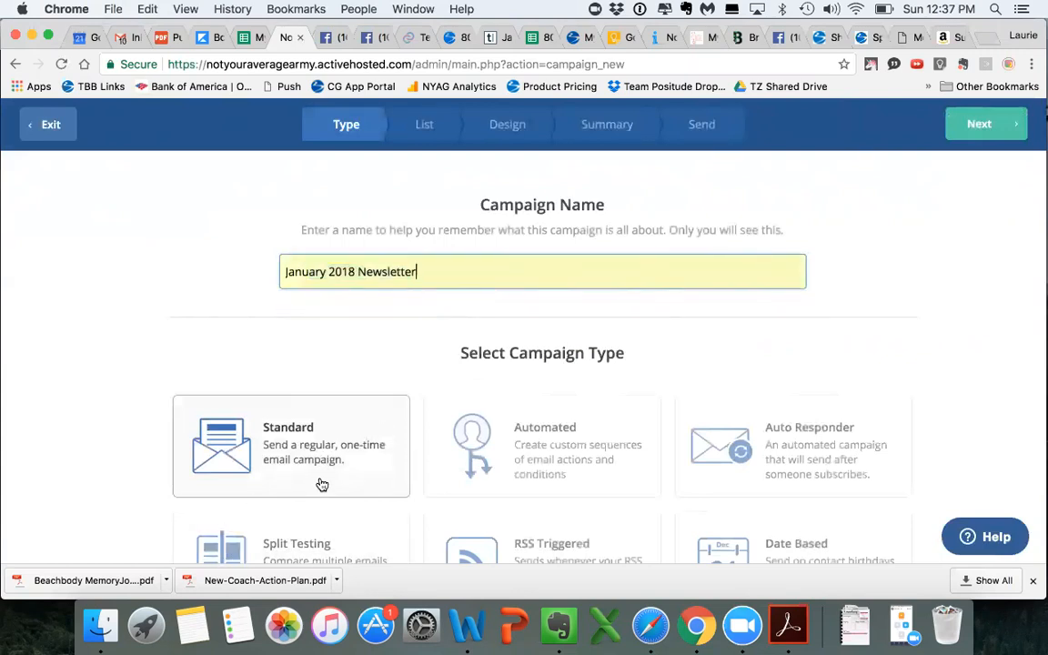
{"action": "left_click", "coordinate": [982, 125]}
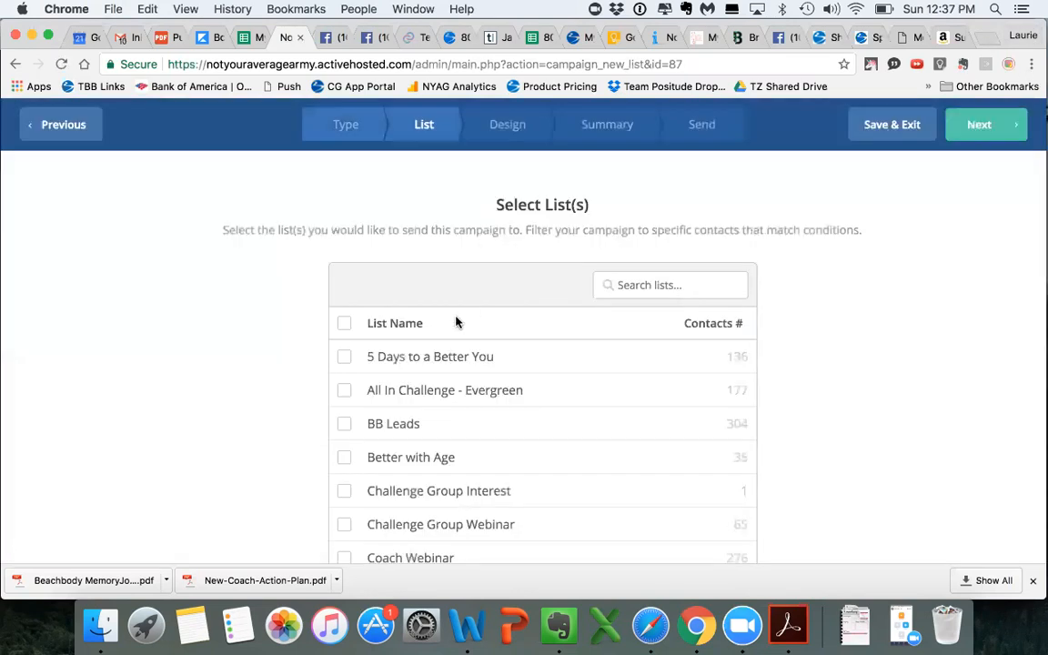
Select all contact lists as recipients of the campaign and continue to the design stage
{"action": "scroll", "coordinate": [398, 371], "scroll_direction": "down", "scroll_amount": 4}
{"action": "scroll", "coordinate": [398, 371], "scroll_direction": "up", "scroll_amount": 4}
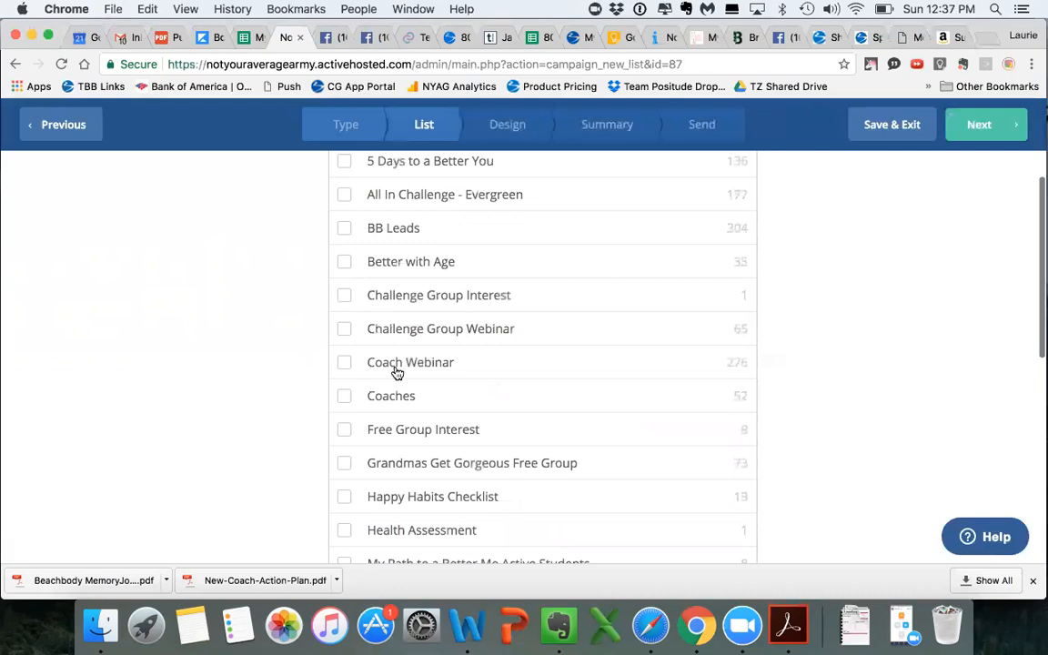
{"action": "left_click", "coordinate": [344, 324]}
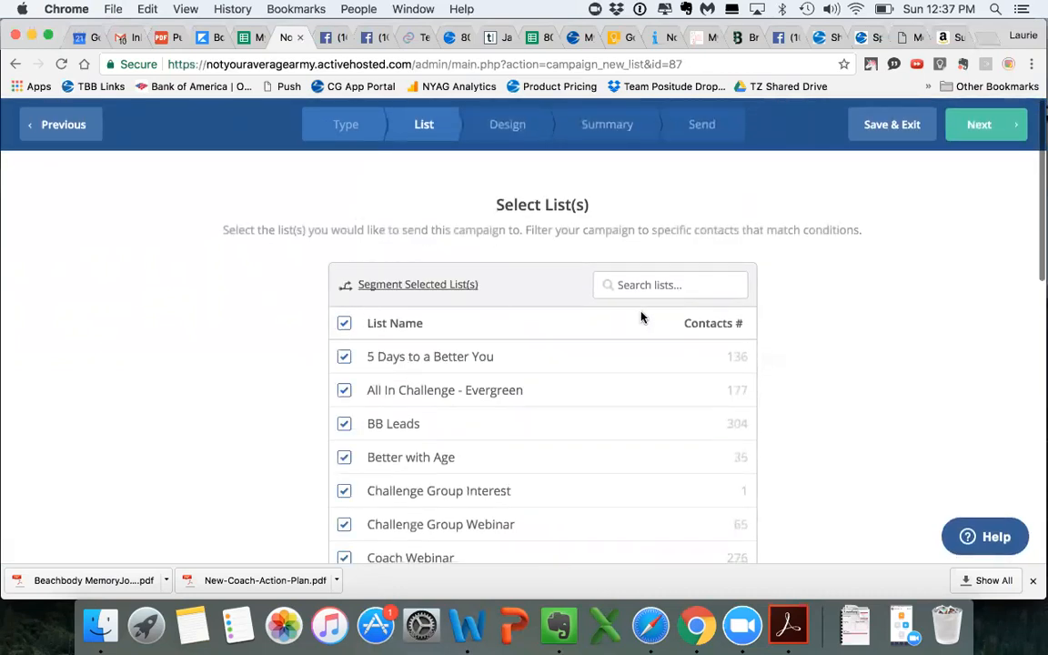
{"action": "left_click", "coordinate": [979, 125]}
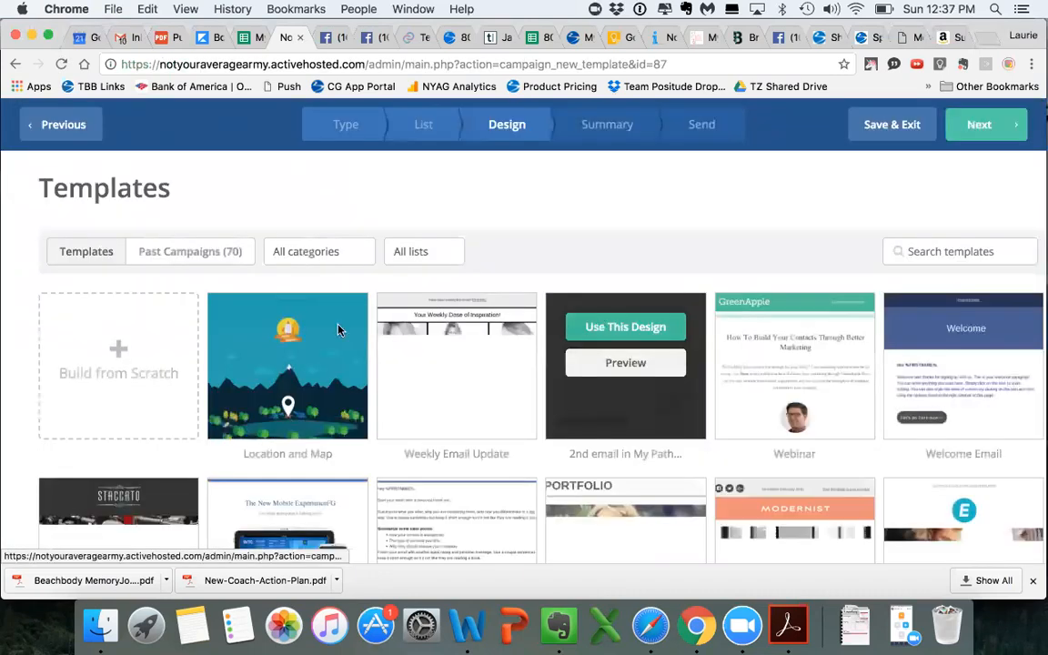
Use the "1/7/18 Newsletter" design from the past campaigns as the template
{"action": "scroll", "coordinate": [528, 423], "scroll_direction": "down", "scroll_amount": 5}
{"action": "scroll", "coordinate": [461, 366], "scroll_direction": "up", "scroll_amount": 5}
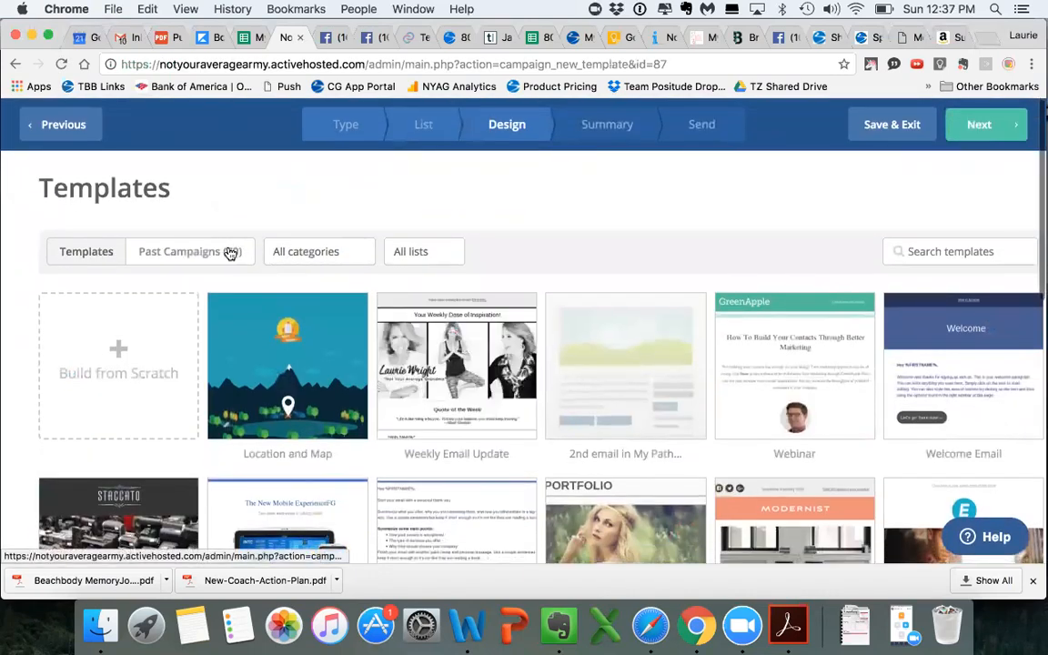
{"action": "left_click", "coordinate": [227, 255]}
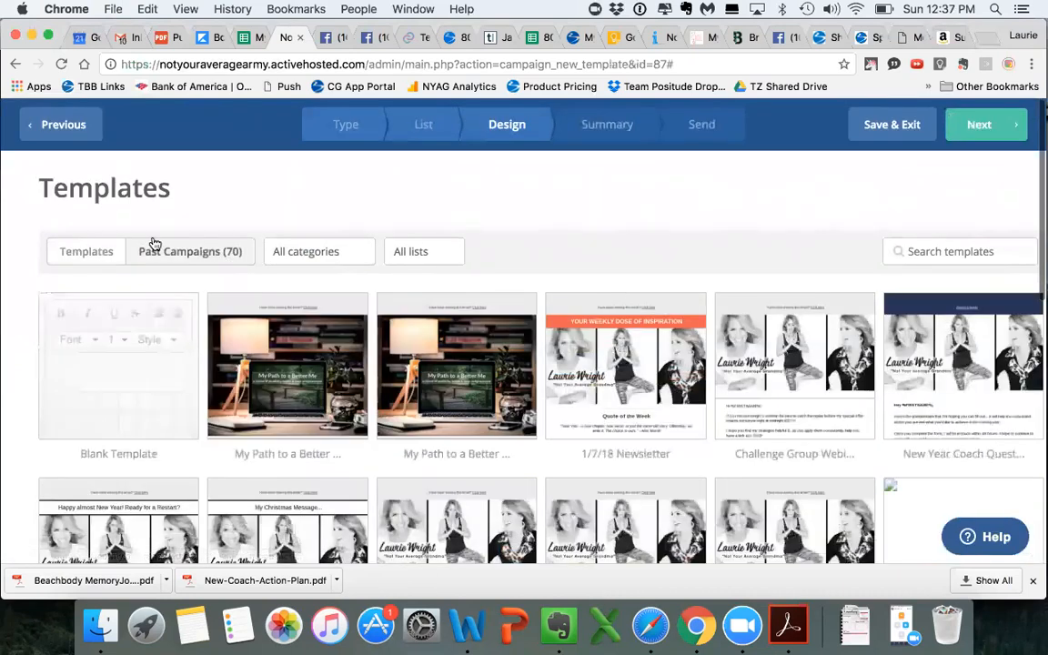
{"action": "mouse_move", "coordinate": [612, 399]}
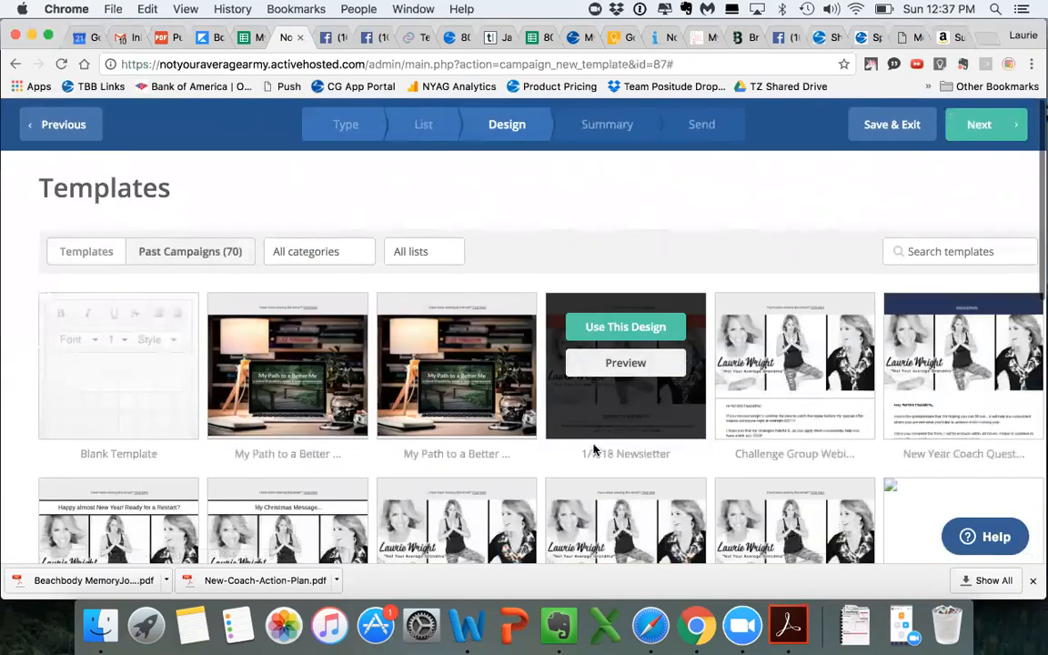
{"action": "left_click", "coordinate": [609, 328]}
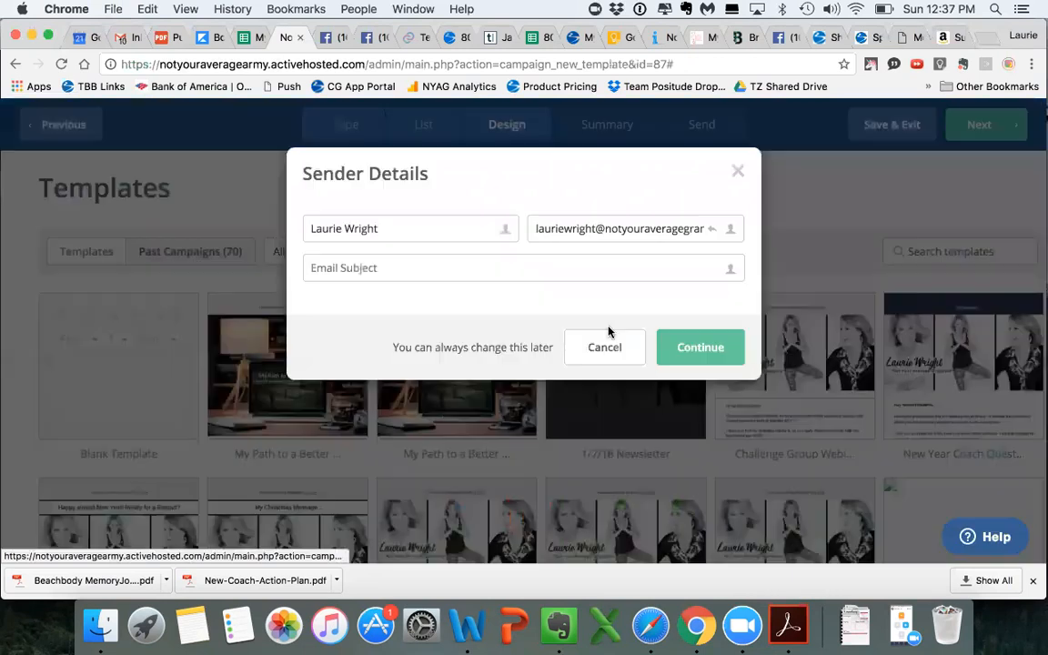
Set the email subject to "January newsletter" in the sender details and continue to the designer
{"action": "left_click", "coordinate": [485, 262]}
{"action": "type", "text": "January"}
{"action": "left_click", "coordinate": [477, 293]}
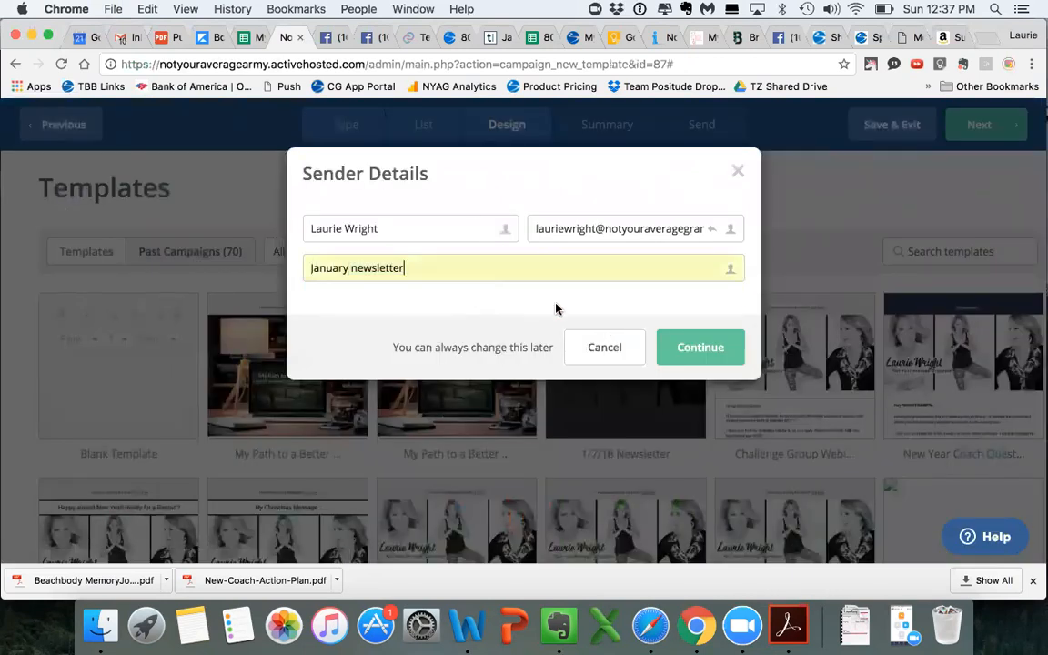
{"action": "left_click", "coordinate": [709, 348]}
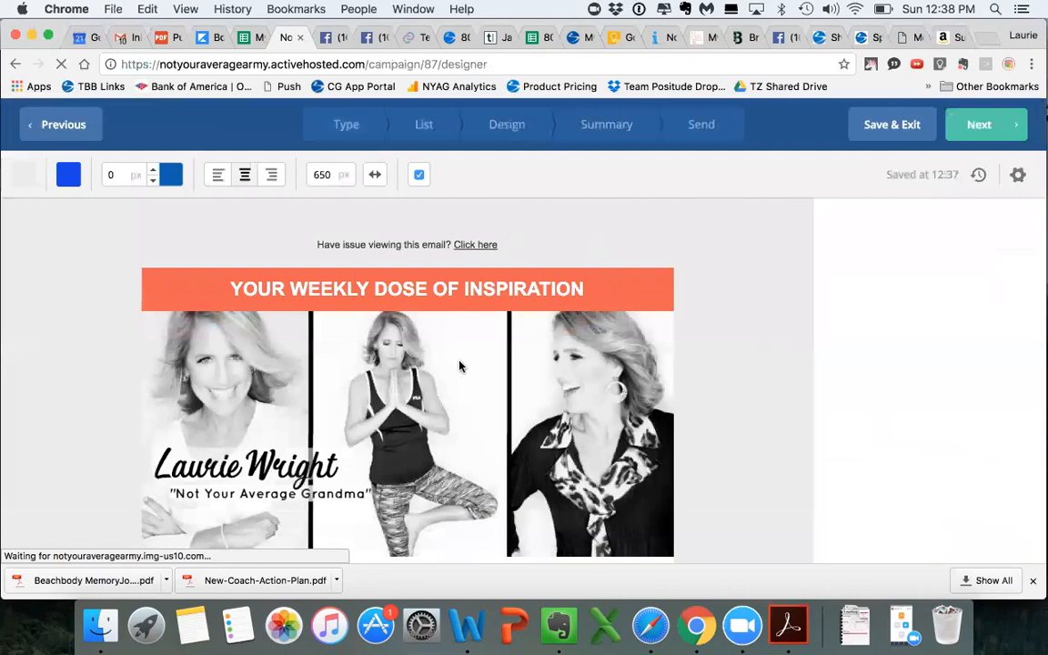
Replace the quote under "Quote of the Week" with "Say to Yes to those thoughts that won't go away...
{"action": "scroll", "coordinate": [459, 365], "scroll_direction": "down", "scroll_amount": 2}
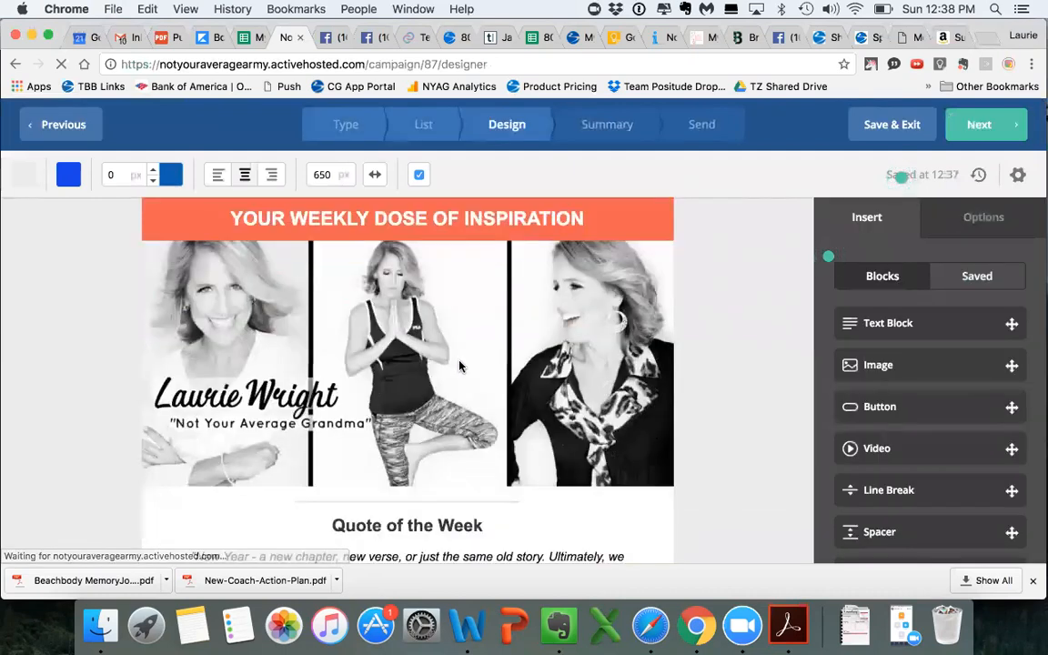
{"action": "scroll", "coordinate": [460, 365], "scroll_direction": "down", "scroll_amount": 2}
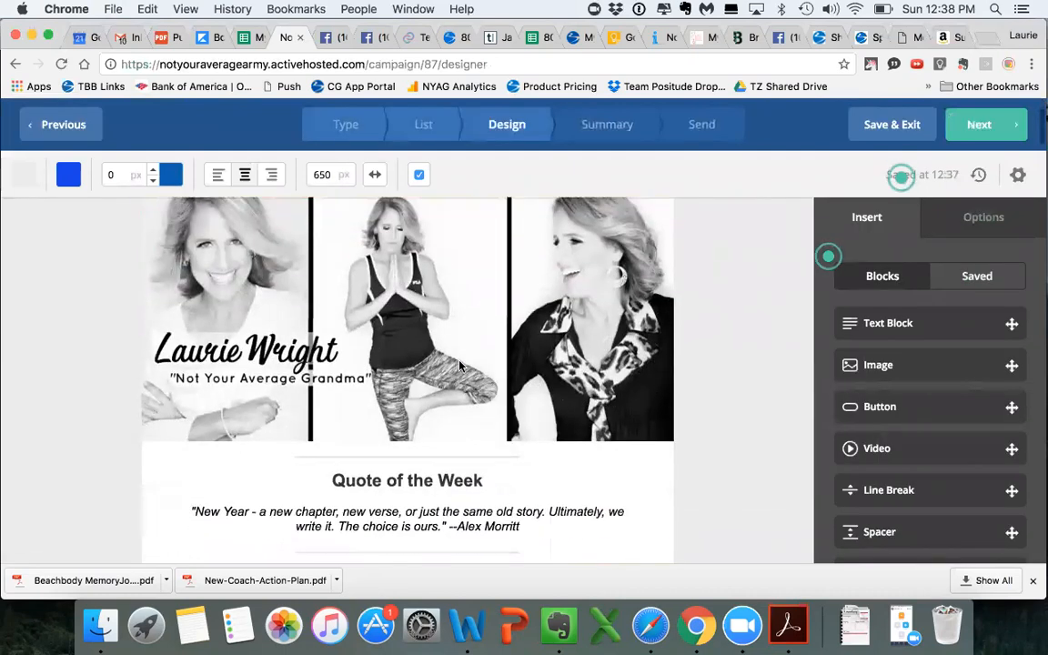
{"action": "scroll", "coordinate": [459, 365], "scroll_direction": "up", "scroll_amount": 4}
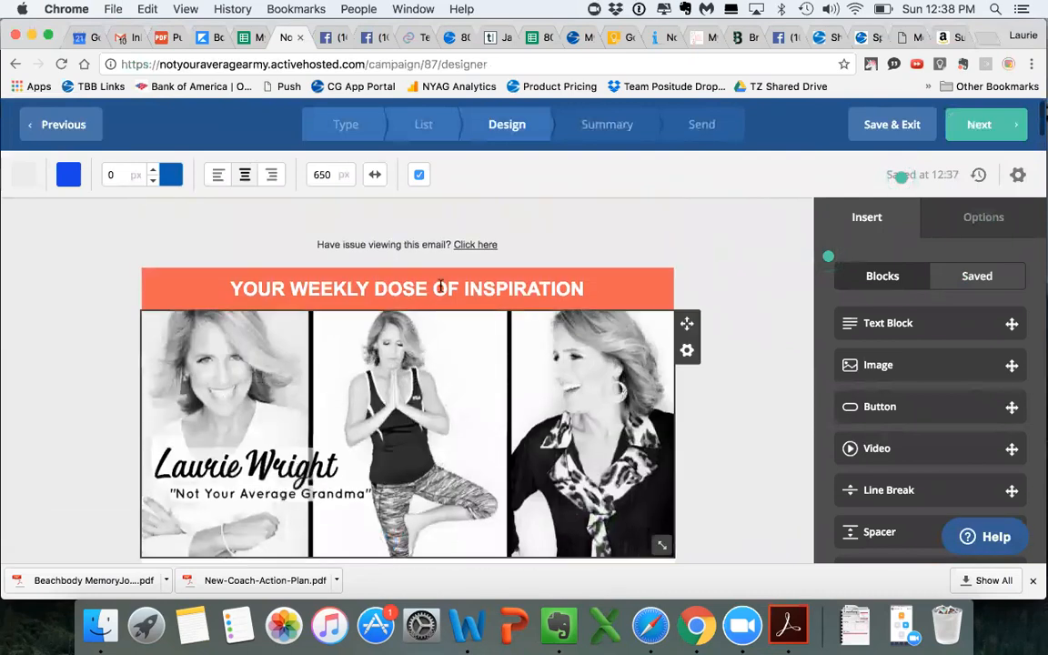
{"action": "scroll", "coordinate": [393, 451], "scroll_direction": "down", "scroll_amount": 5}
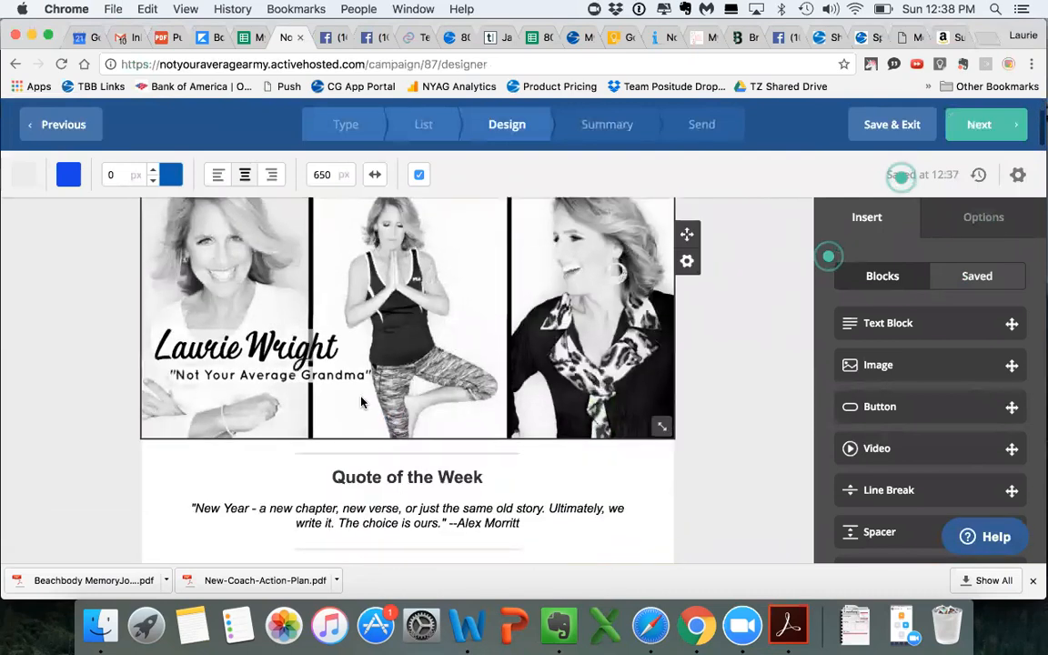
{"action": "scroll", "coordinate": [329, 327], "scroll_direction": "down", "scroll_amount": 1}
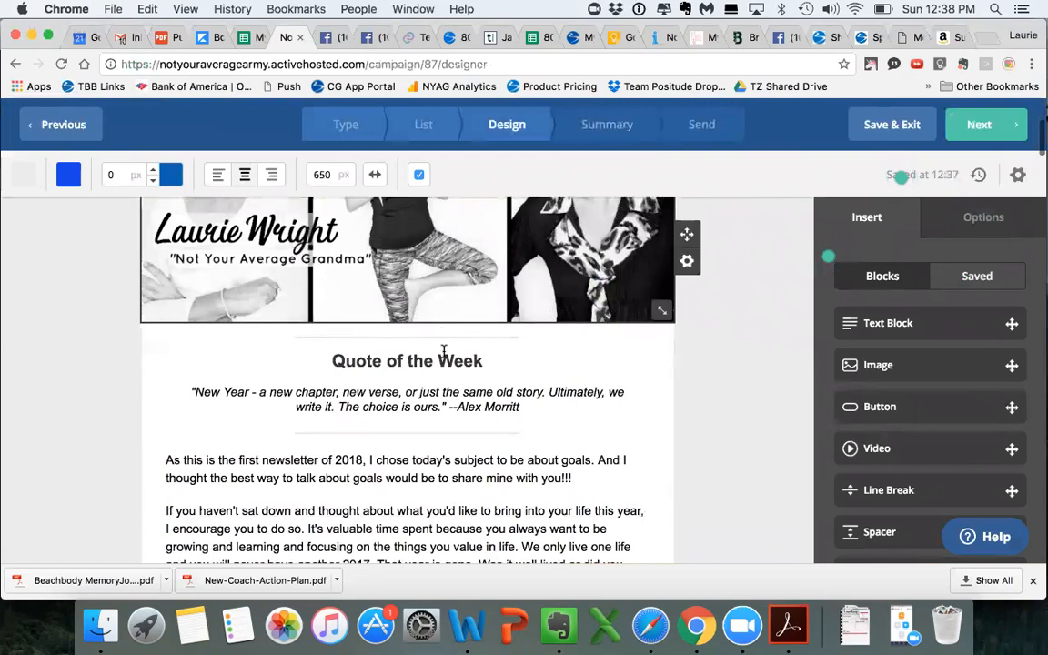
{"action": "left_click_drag", "start_coordinate": [521, 408], "coordinate": [194, 392]}
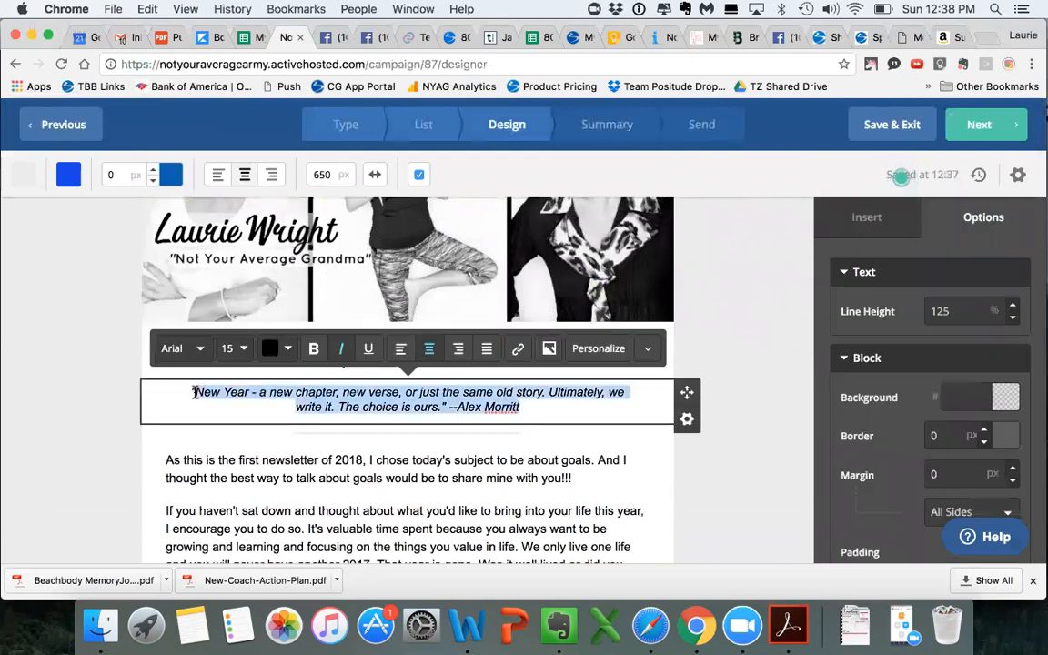
{"action": "type", "text": "\"Say to Yes to those thoughts that won't go away...."}
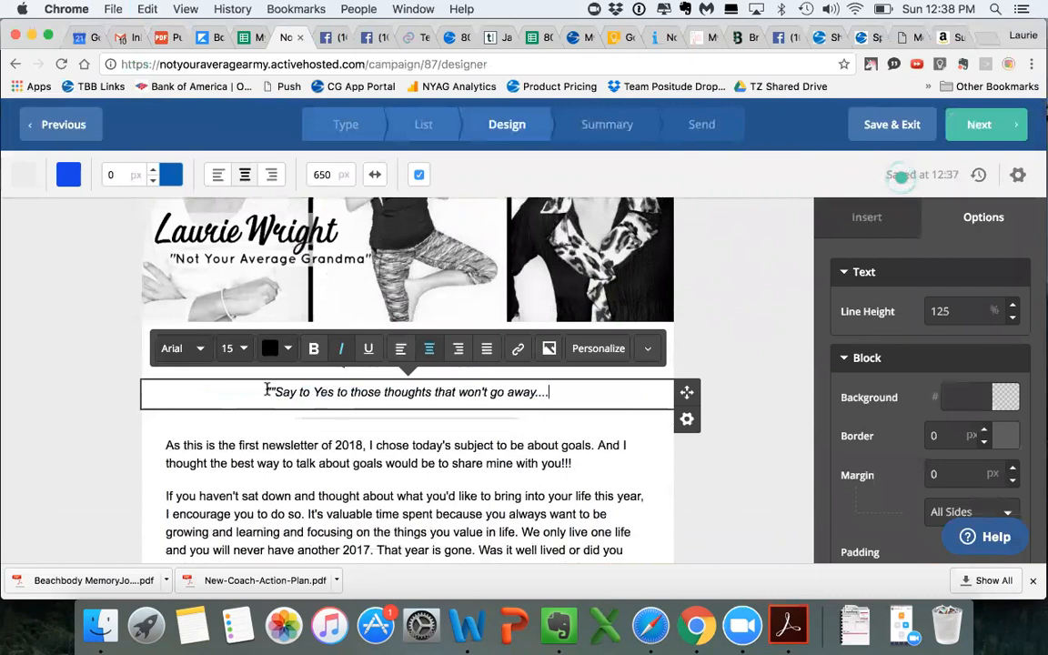
{"action": "key", "text": "BackSpace"}
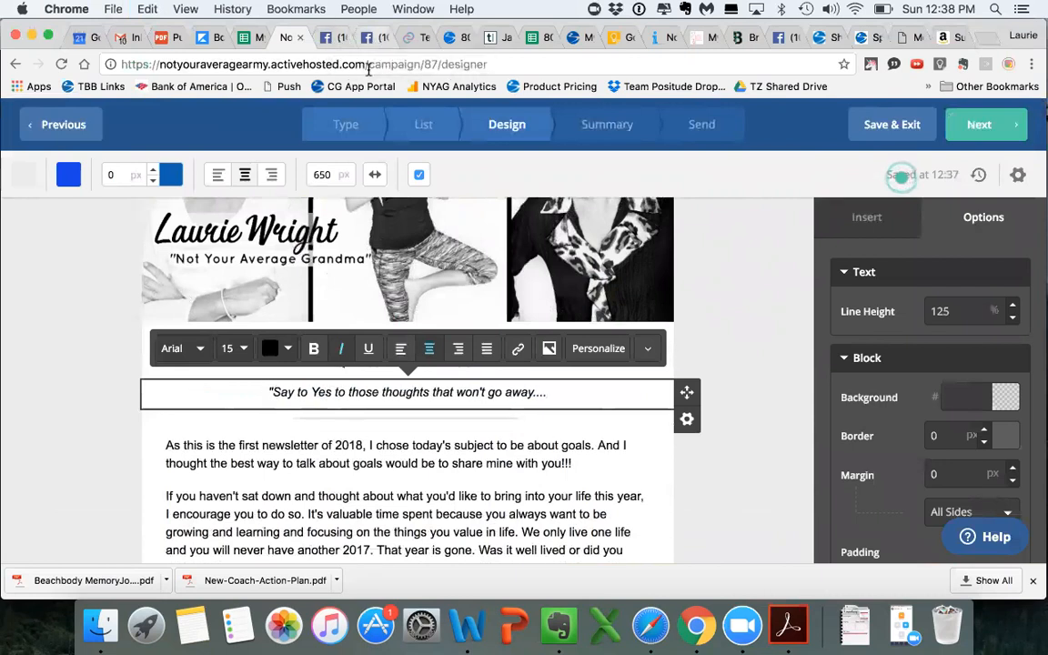
Look at the quote graphic on the Facebook profile and the page's Insights, and return to the newsletter designer
{"action": "left_click", "coordinate": [371, 36]}
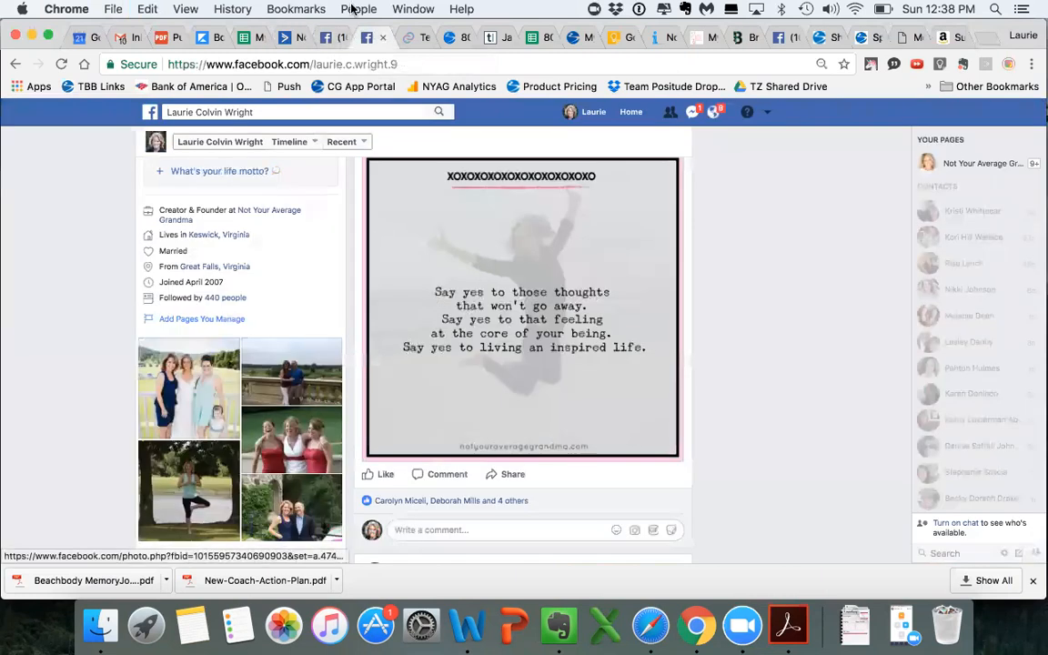
{"action": "left_click", "coordinate": [296, 36]}
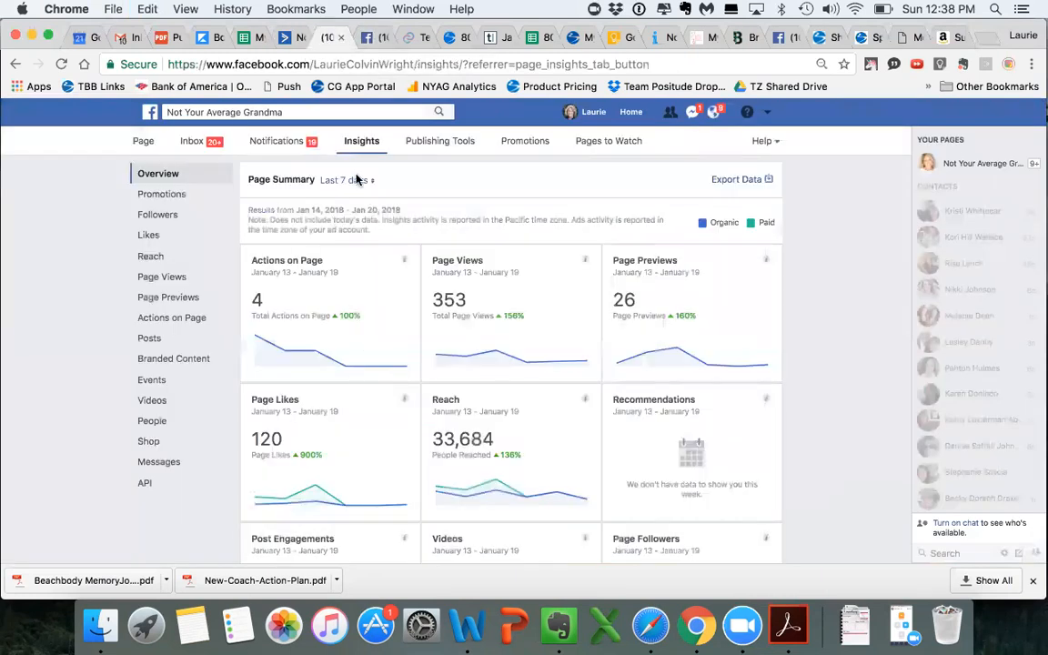
{"action": "left_click", "coordinate": [284, 37]}
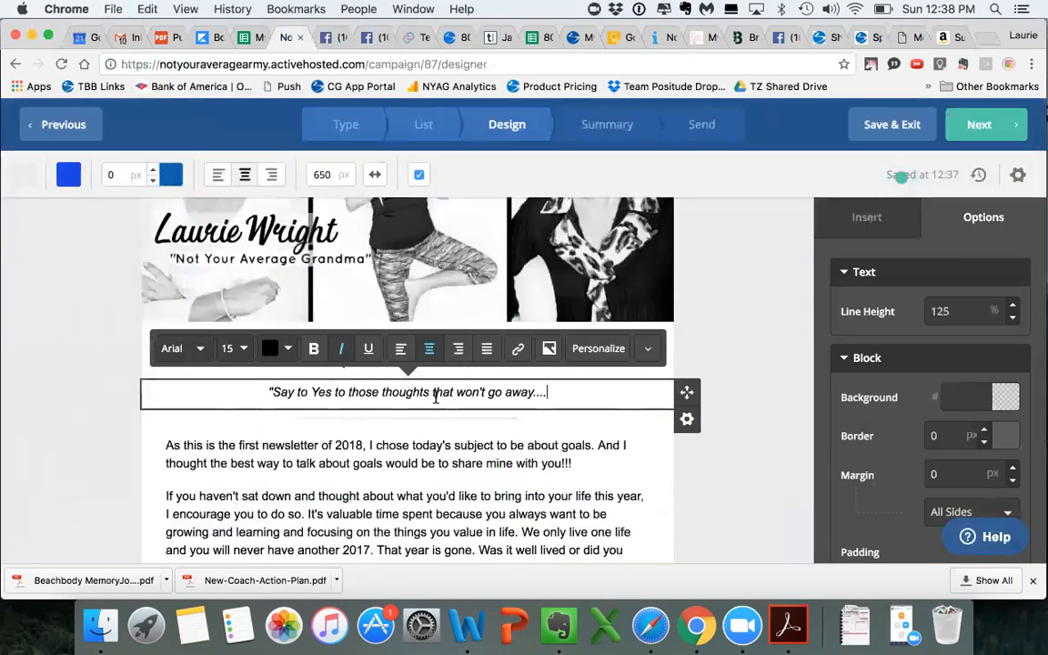
Delete the body text's opening paragraphs, from "As this is the first newsletter of 2018" through "It is all up to you!"
{"action": "scroll", "coordinate": [426, 474], "scroll_direction": "down", "scroll_amount": 3}
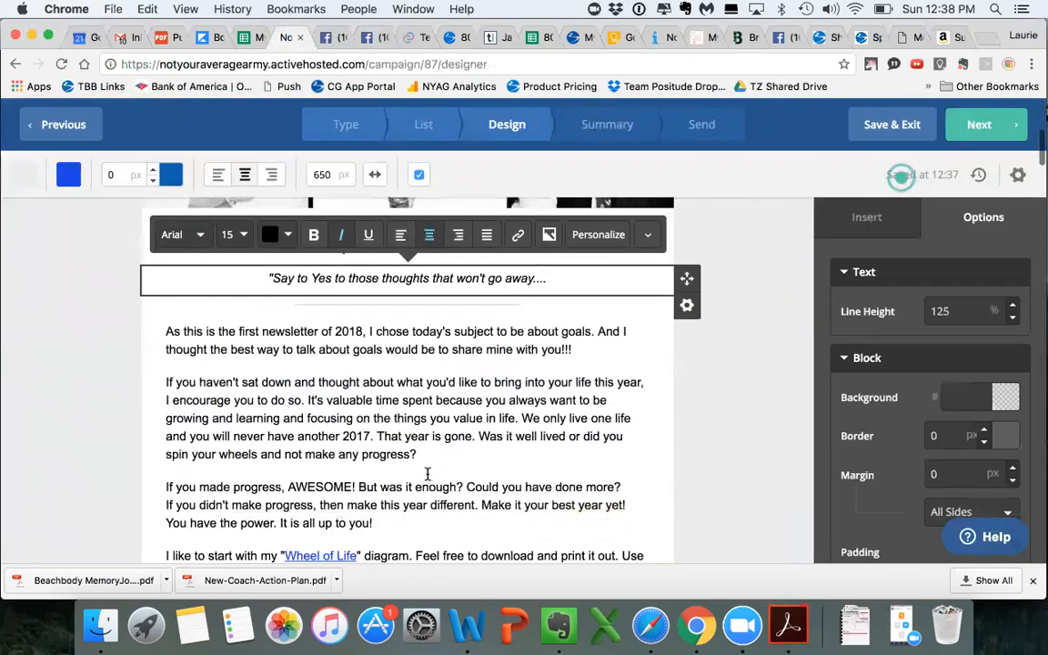
{"action": "scroll", "coordinate": [209, 361], "scroll_direction": "down", "scroll_amount": 1}
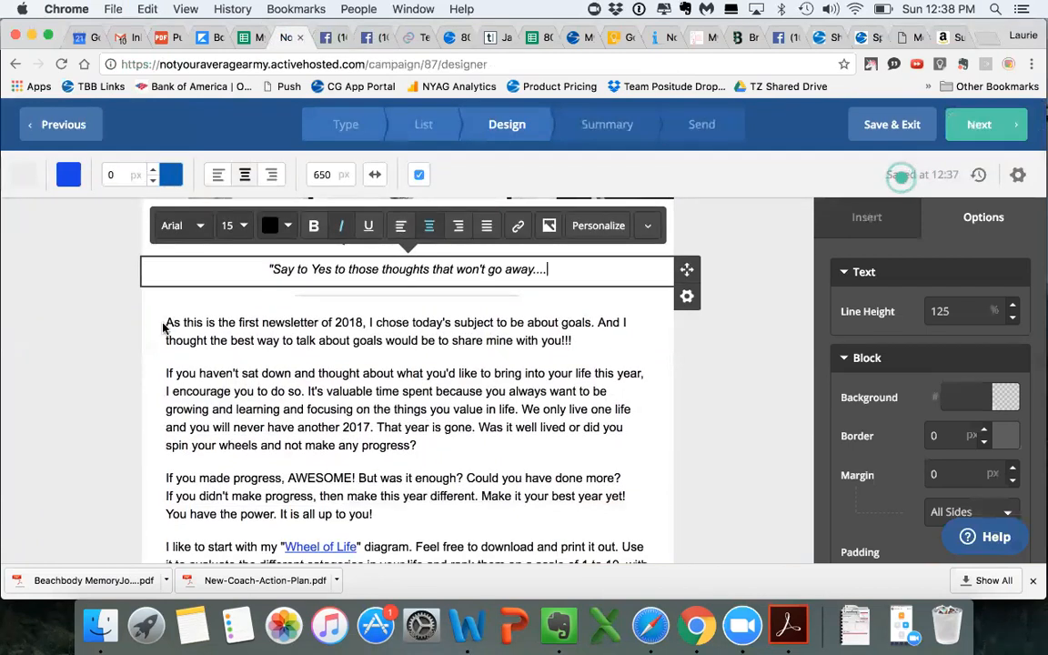
{"action": "left_click", "coordinate": [165, 324]}
{"action": "left_click_drag", "start_coordinate": [165, 324], "coordinate": [373, 514]}
{"action": "key", "text": "BackSpace"}
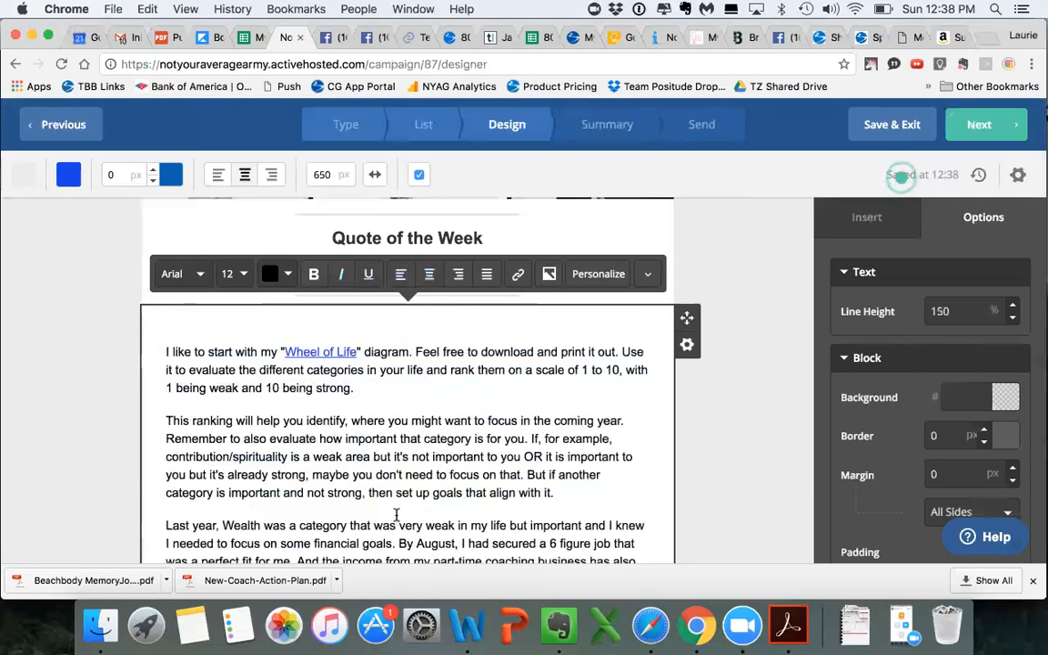
Delete the goal list entries between "Read 25 books" and "Complete 12 home projects"
{"action": "scroll", "coordinate": [396, 515], "scroll_direction": "down", "scroll_amount": 10}
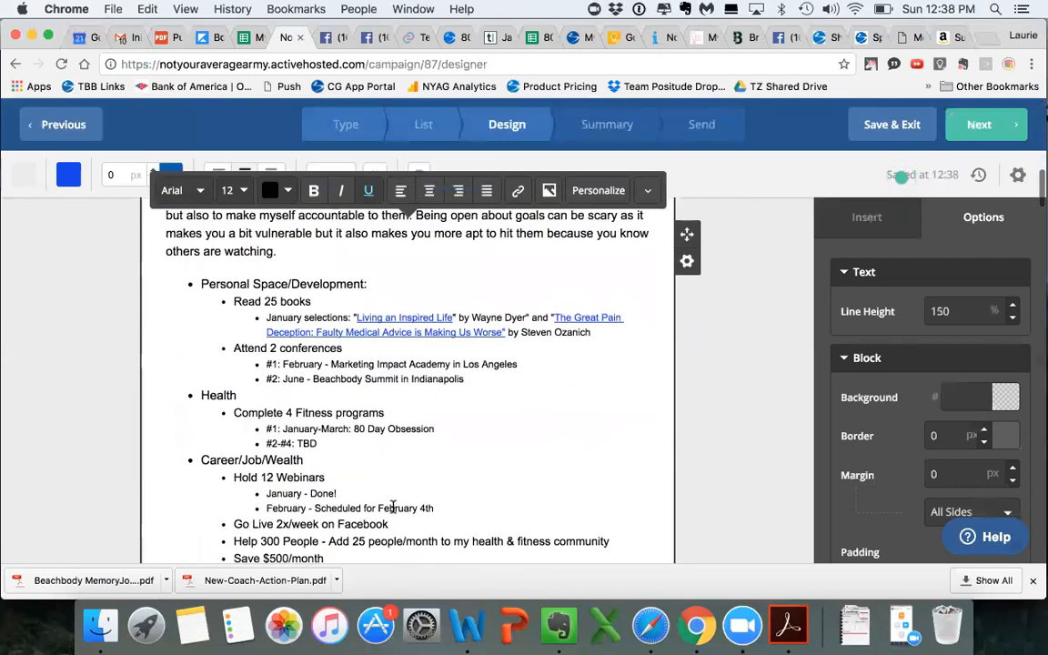
{"action": "scroll", "coordinate": [367, 516], "scroll_direction": "down", "scroll_amount": 2}
{"action": "left_click_drag", "start_coordinate": [363, 554], "coordinate": [155, 226]}
{"action": "key", "text": "BackSpace"}
{"action": "scroll", "coordinate": [280, 282], "scroll_direction": "up", "scroll_amount": 5}
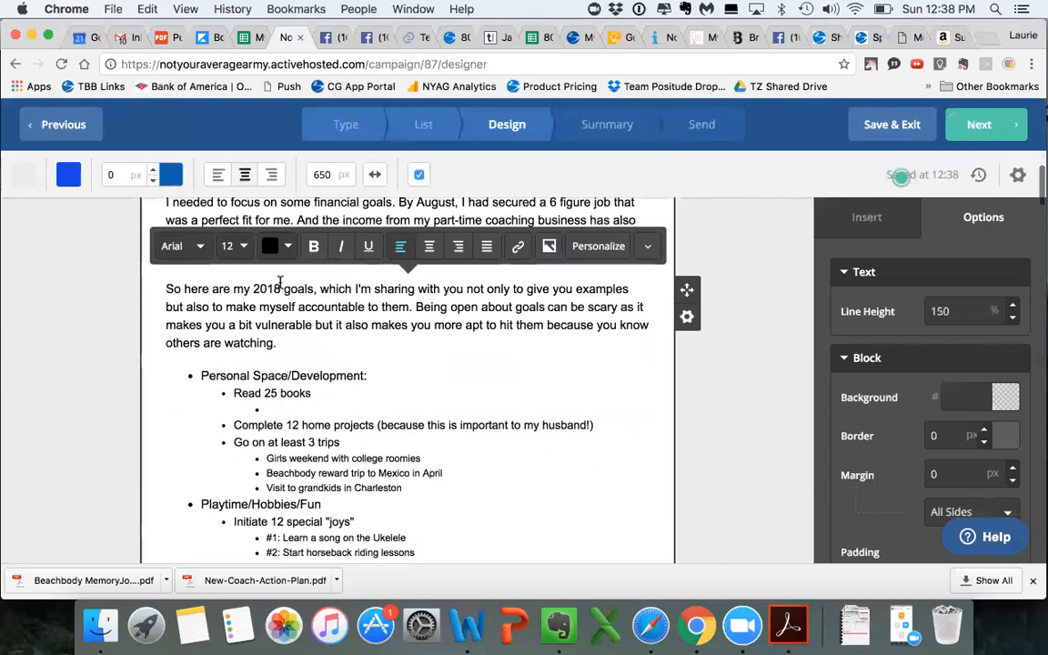
Delete the body text from "category is important and not strong" through the paragraph ending "and makes it fun!"
{"action": "scroll", "coordinate": [280, 282], "scroll_direction": "down", "scroll_amount": 4}
{"action": "scroll", "coordinate": [280, 282], "scroll_direction": "down", "scroll_amount": 5}
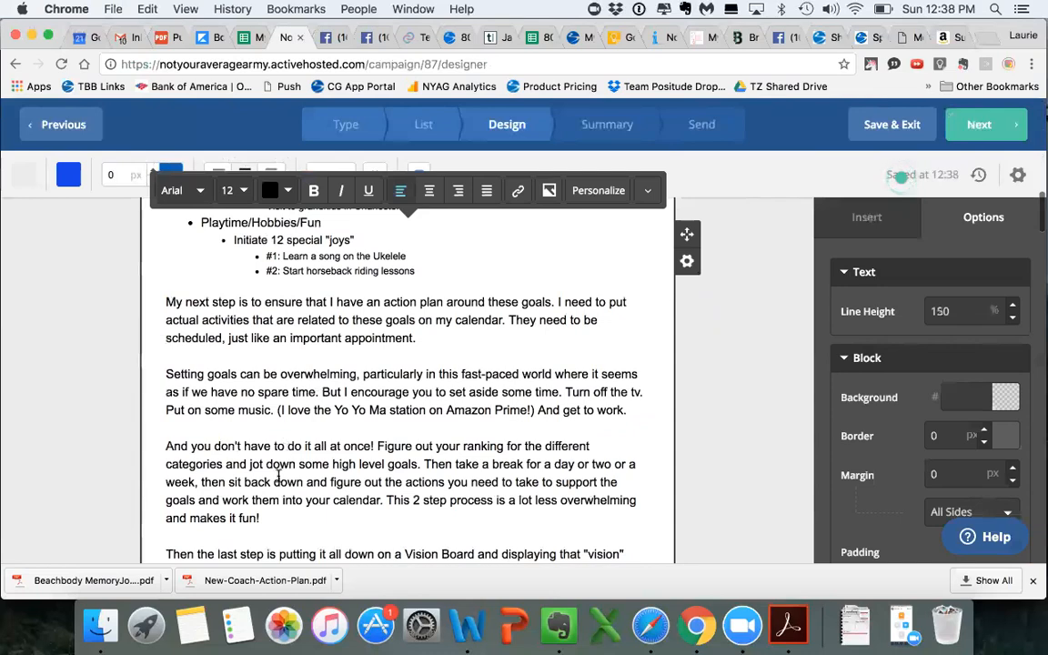
{"action": "left_click_drag", "start_coordinate": [265, 516], "coordinate": [191, 199]}
{"action": "key", "text": "BackSpace"}
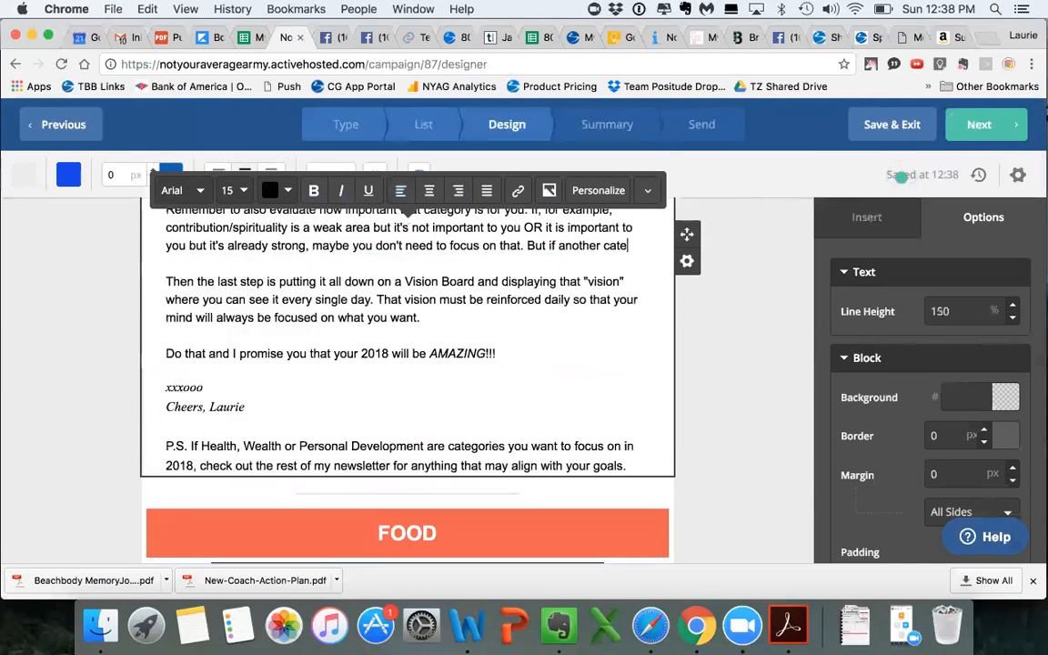
Delete the remaining body text above the sign-off and the postscript's sentence, keeping only "P.S." below the sign-off
{"action": "left_click_drag", "start_coordinate": [502, 353], "coordinate": [146, 278]}
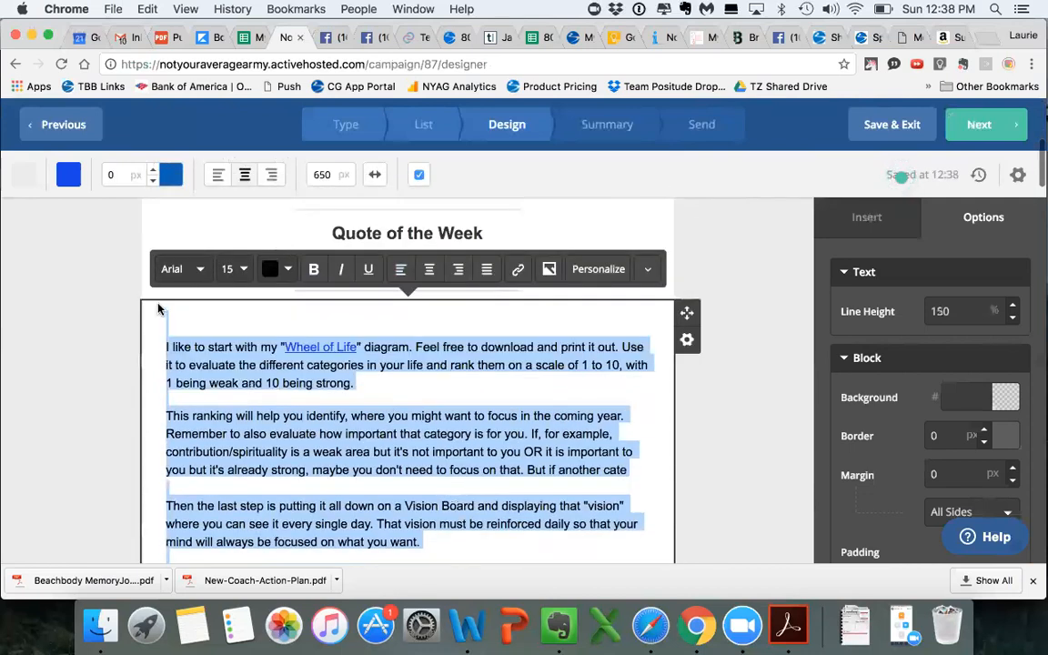
{"action": "key", "text": "BackSpace"}
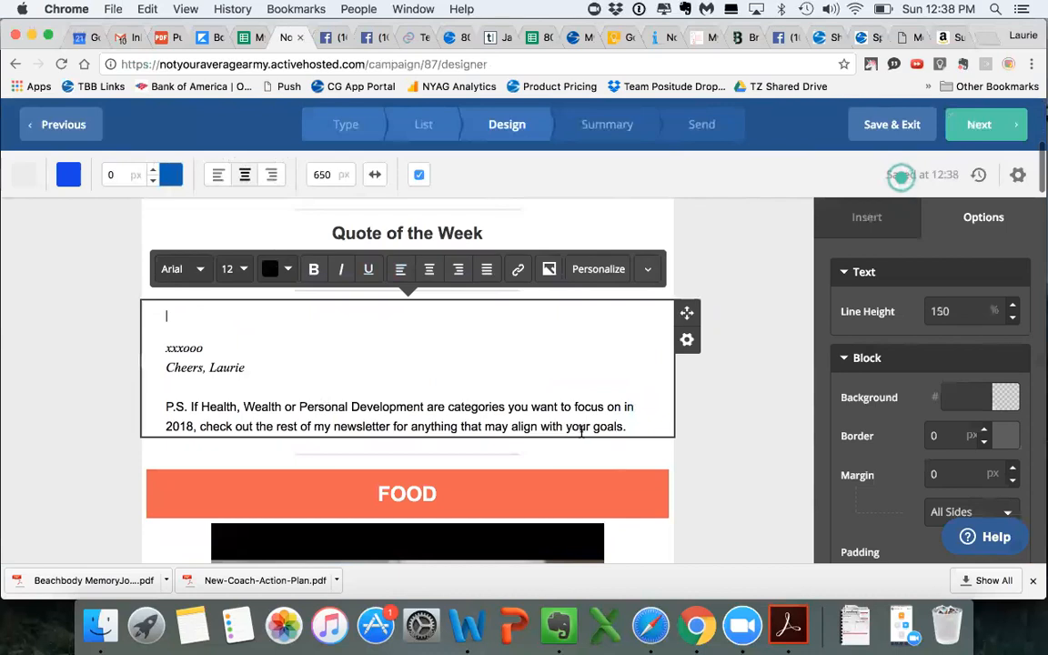
{"action": "left_click_drag", "start_coordinate": [626, 426], "coordinate": [185, 401]}
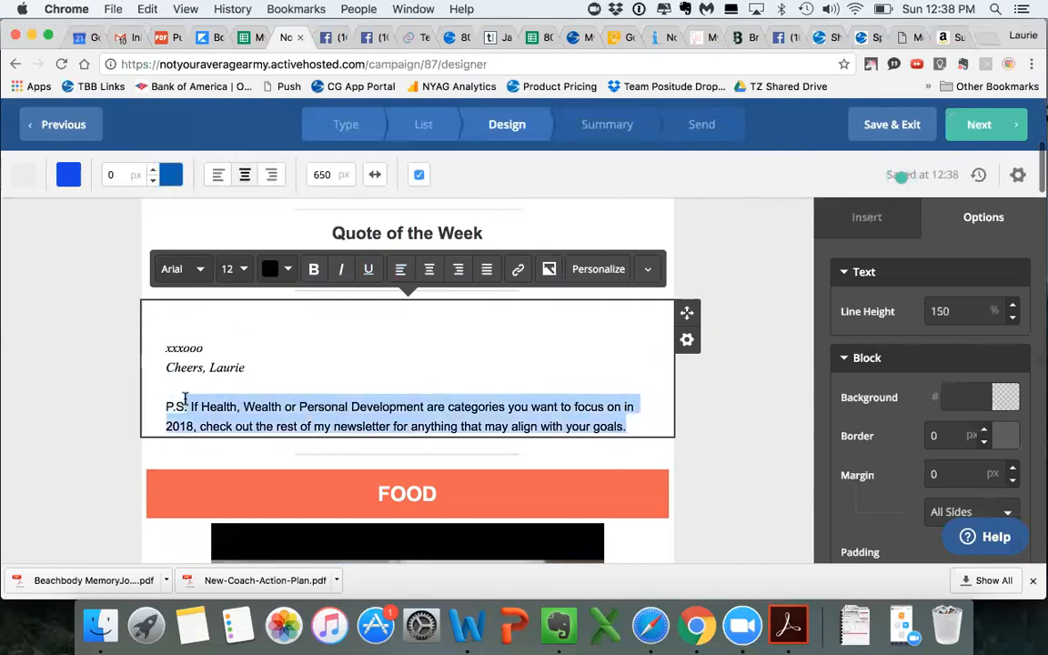
{"action": "key", "text": "BackSpace"}
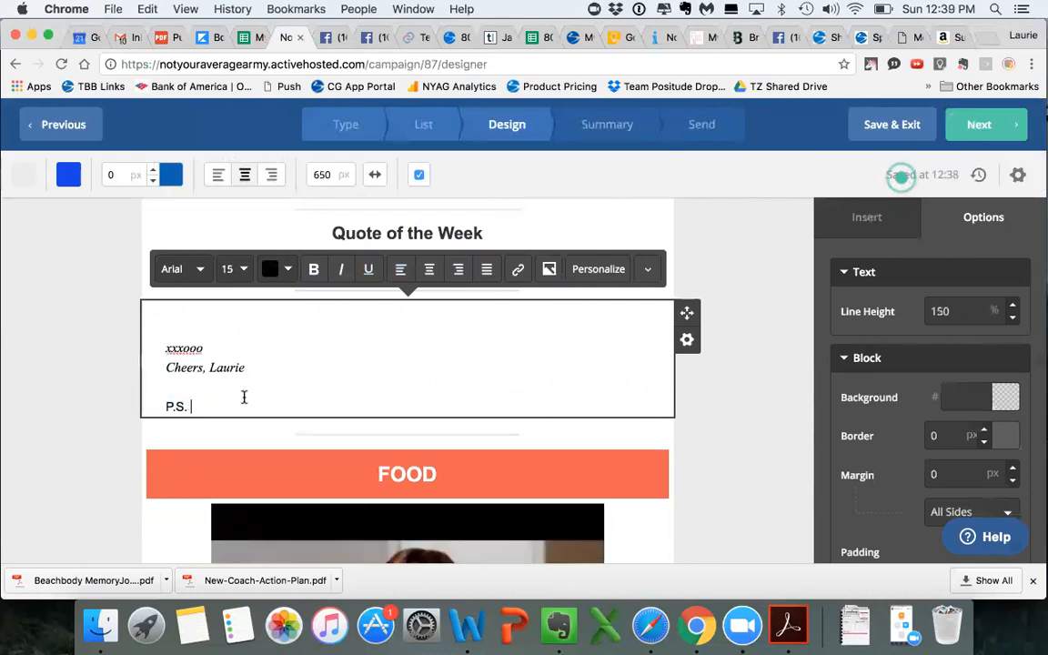
Insert the greeting "Hi %FIRSTNAME%!" on the empty first line of the body text, above the sign-off
{"action": "left_click_drag", "start_coordinate": [165, 406], "coordinate": [173, 406]}
{"action": "key", "text": "super+c"}
{"action": "left_click", "coordinate": [201, 311]}
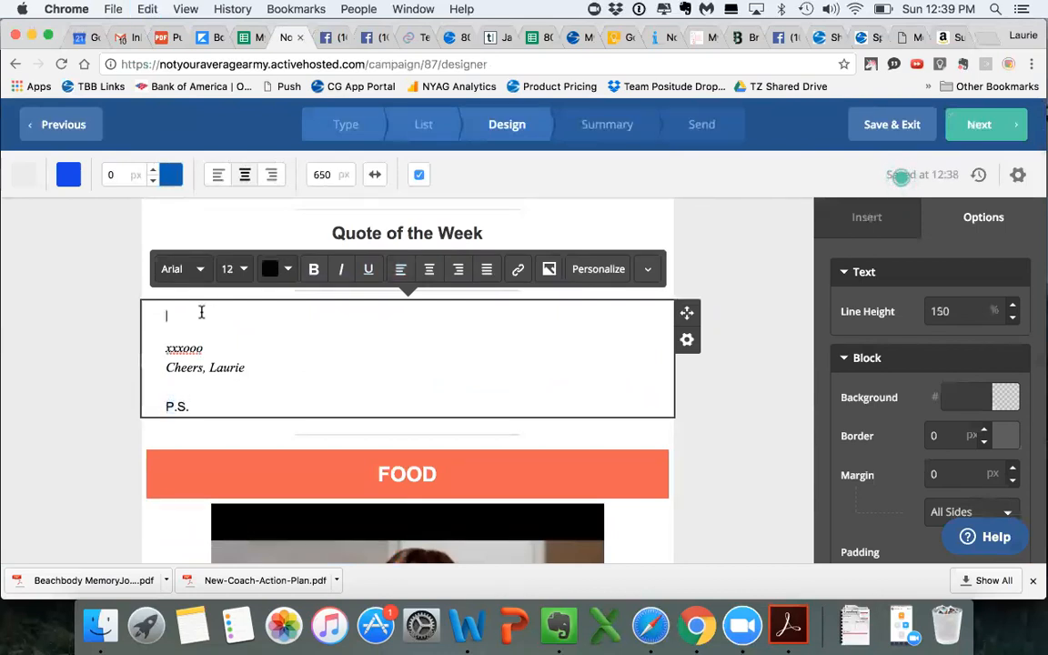
{"action": "key", "text": "super+v"}
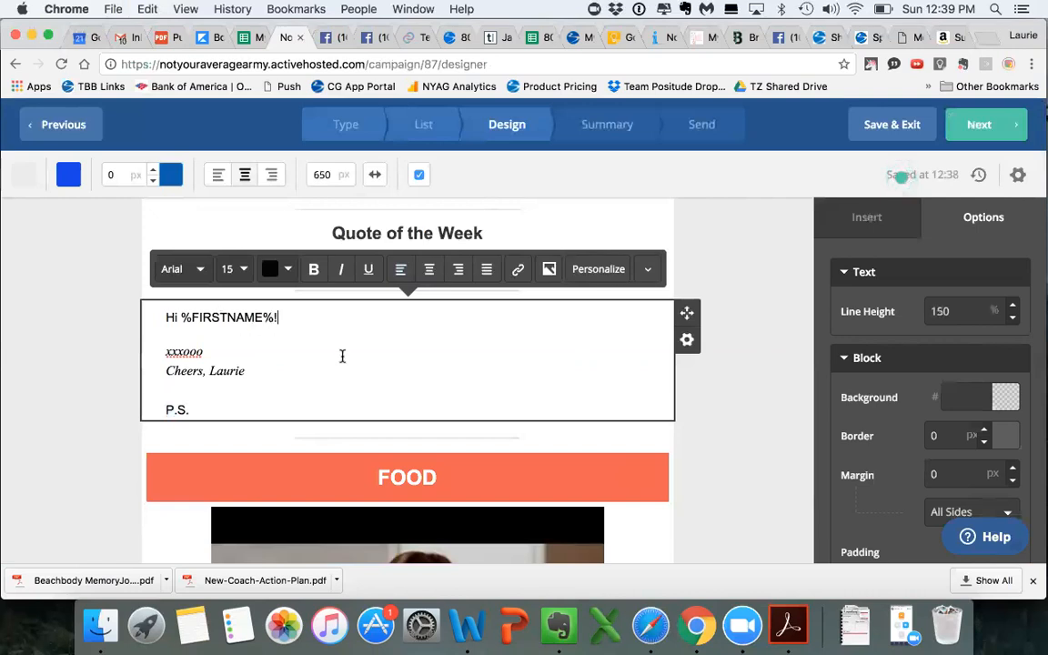
Add the line "How's your 2018 going..." below the greeting, with a blank line between them and another after it
{"action": "scroll", "coordinate": [342, 356], "scroll_direction": "down", "scroll_amount": 1}
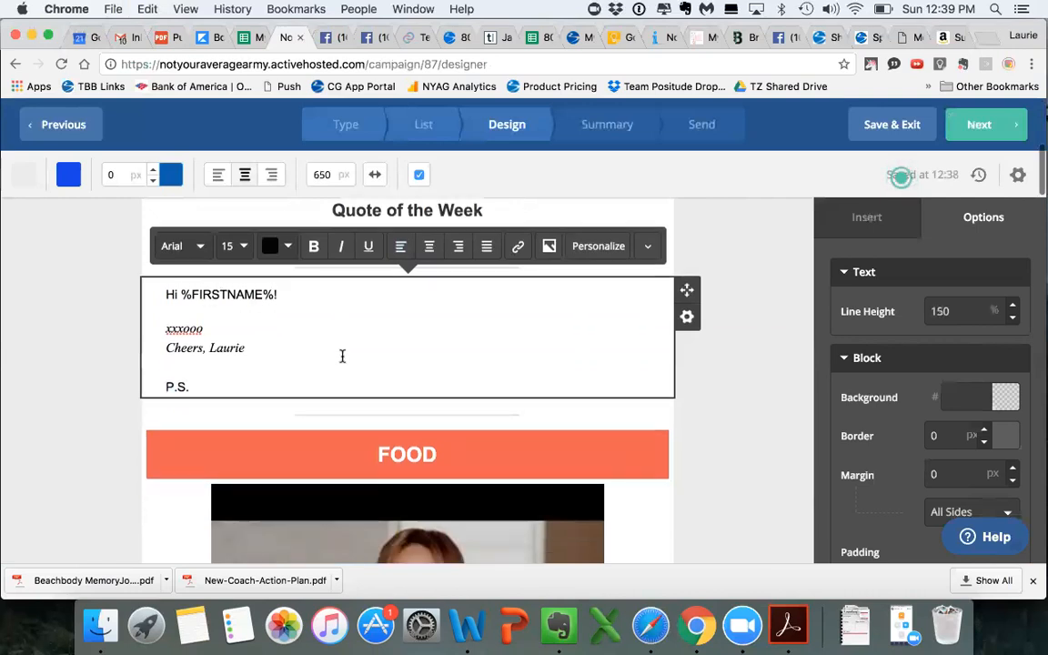
{"action": "left_click", "coordinate": [210, 310]}
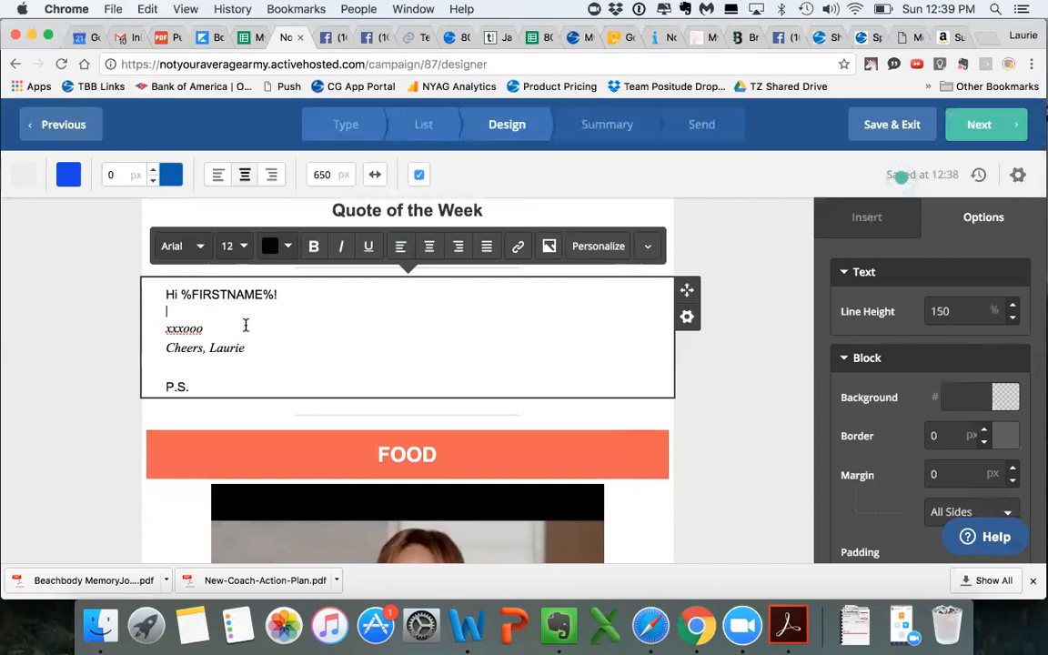
{"action": "left_click", "coordinate": [218, 297]}
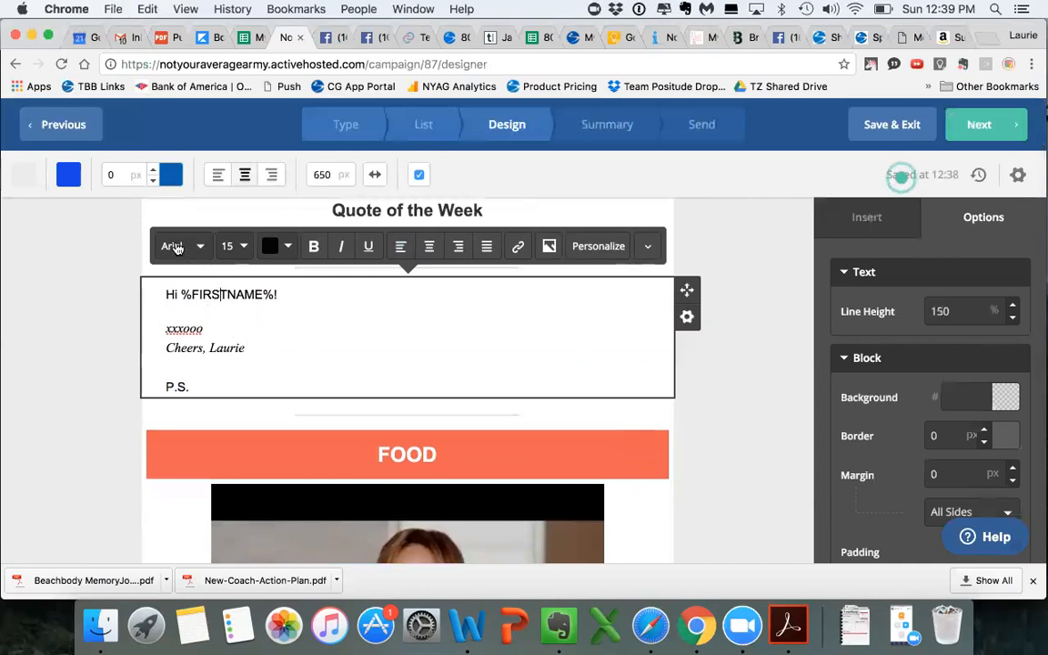
{"action": "double_click", "coordinate": [226, 295]}
{"action": "left_click", "coordinate": [179, 387]}
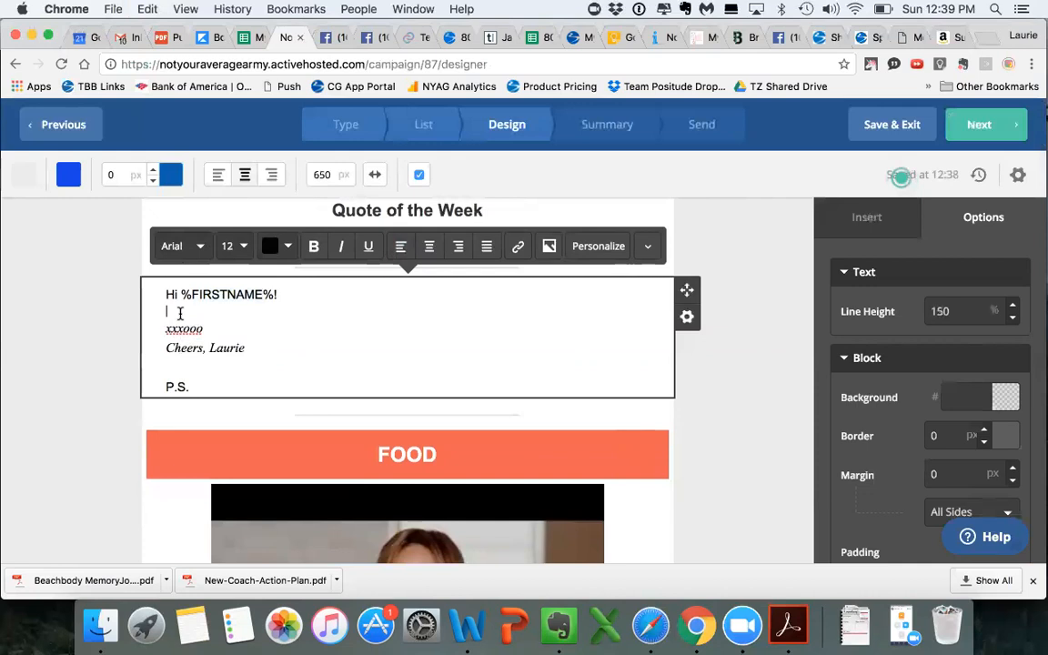
{"action": "key", "text": "Return"}
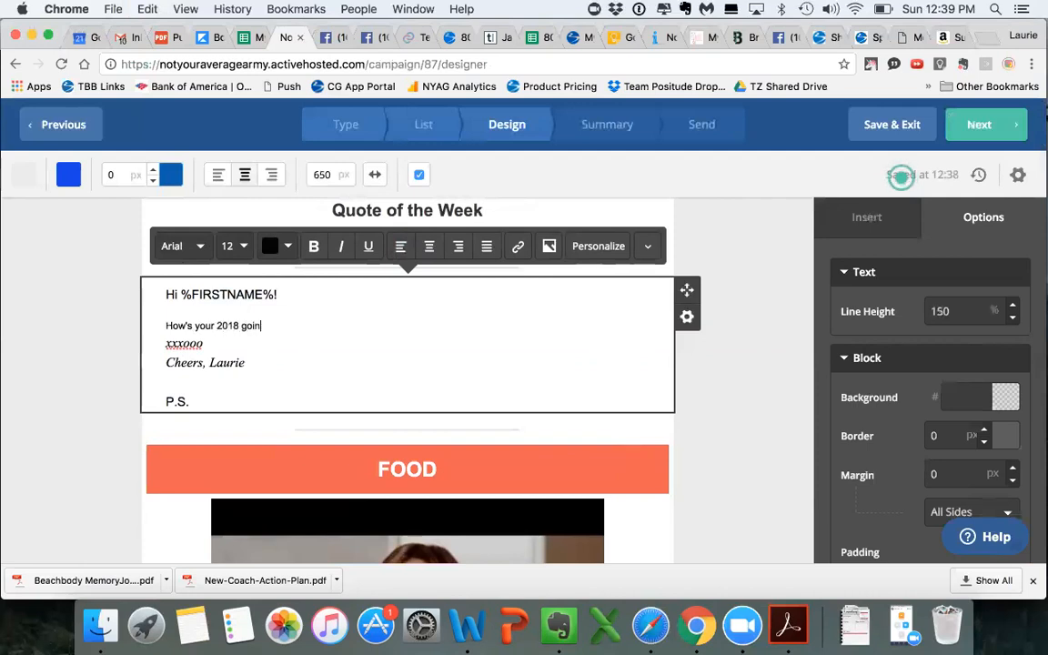
{"action": "key", "text": "Return"}
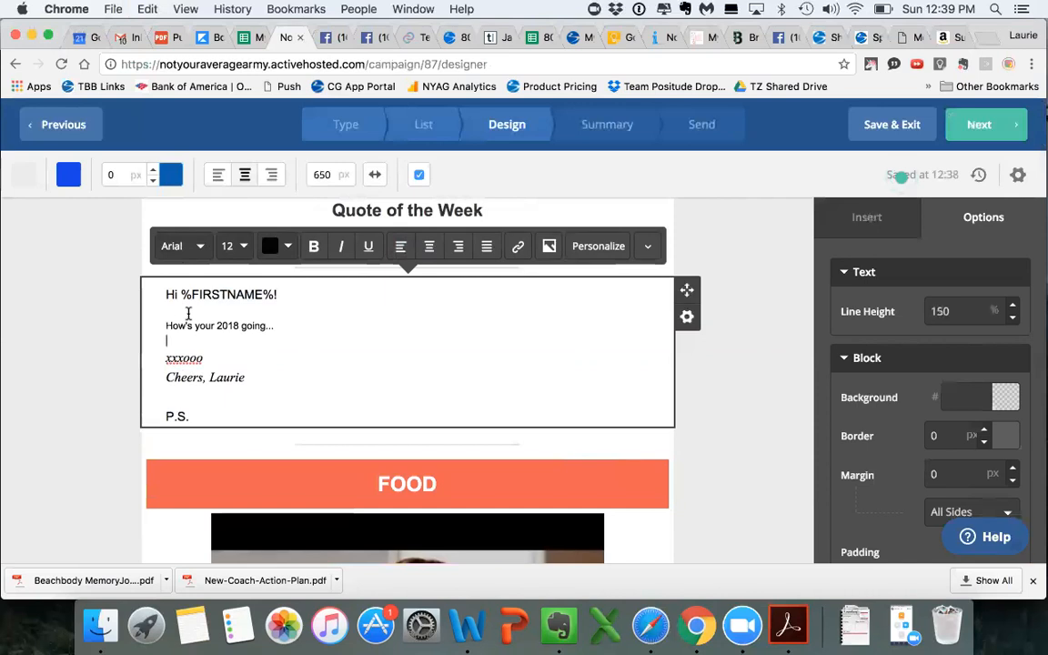
Set the font size of the "How's your 2018 going..." line to 15, matching the greeting
{"action": "triple_click", "coordinate": [283, 329]}
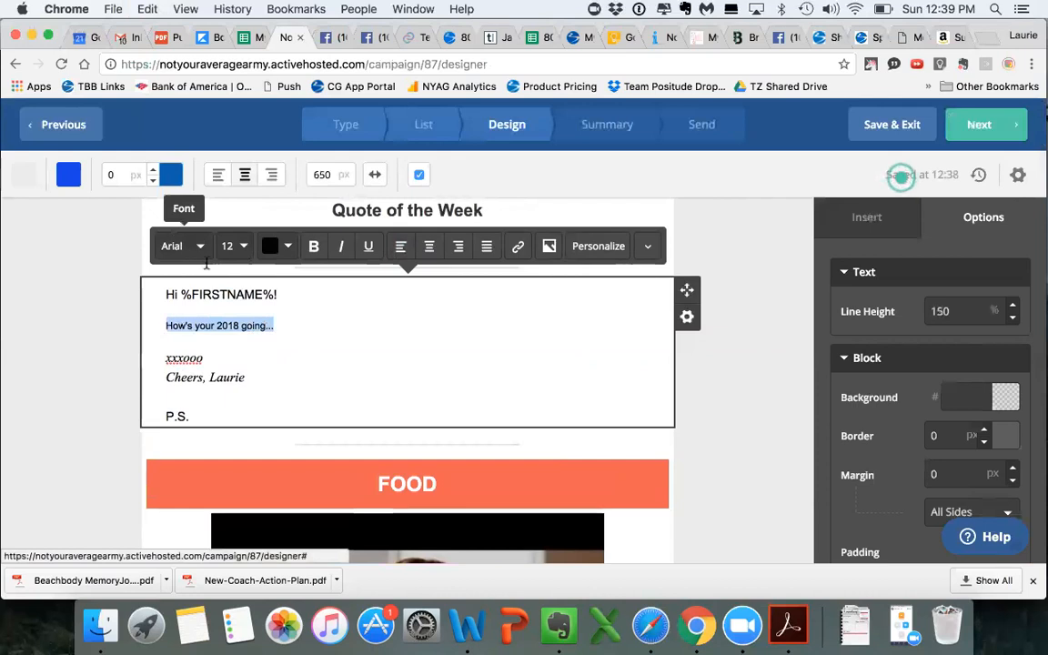
{"action": "left_click", "coordinate": [208, 292]}
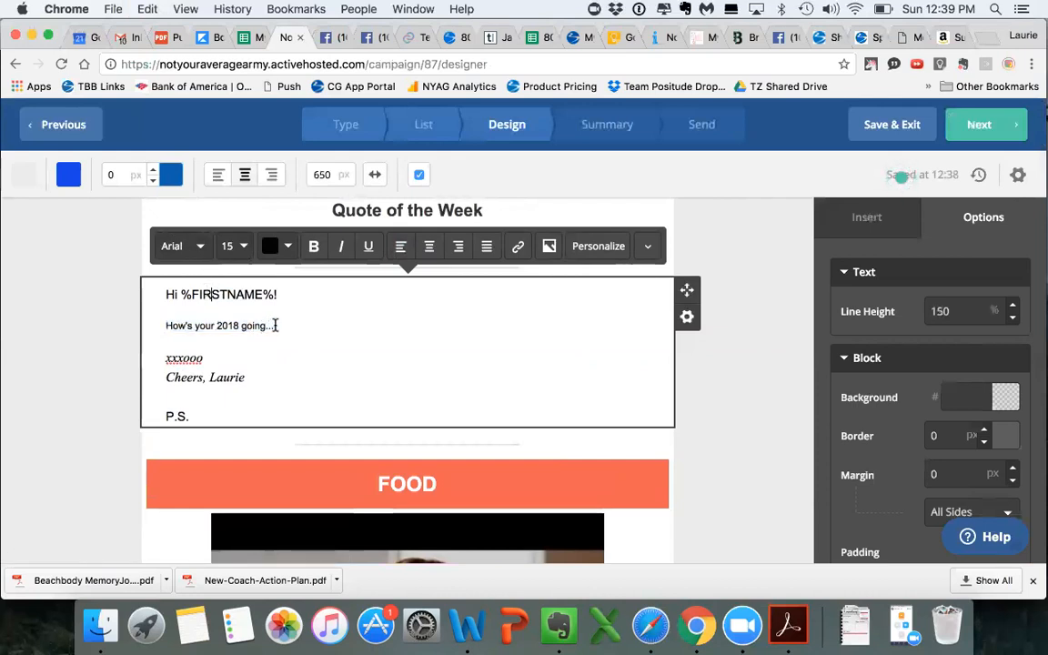
{"action": "left_click_drag", "start_coordinate": [274, 325], "coordinate": [163, 326]}
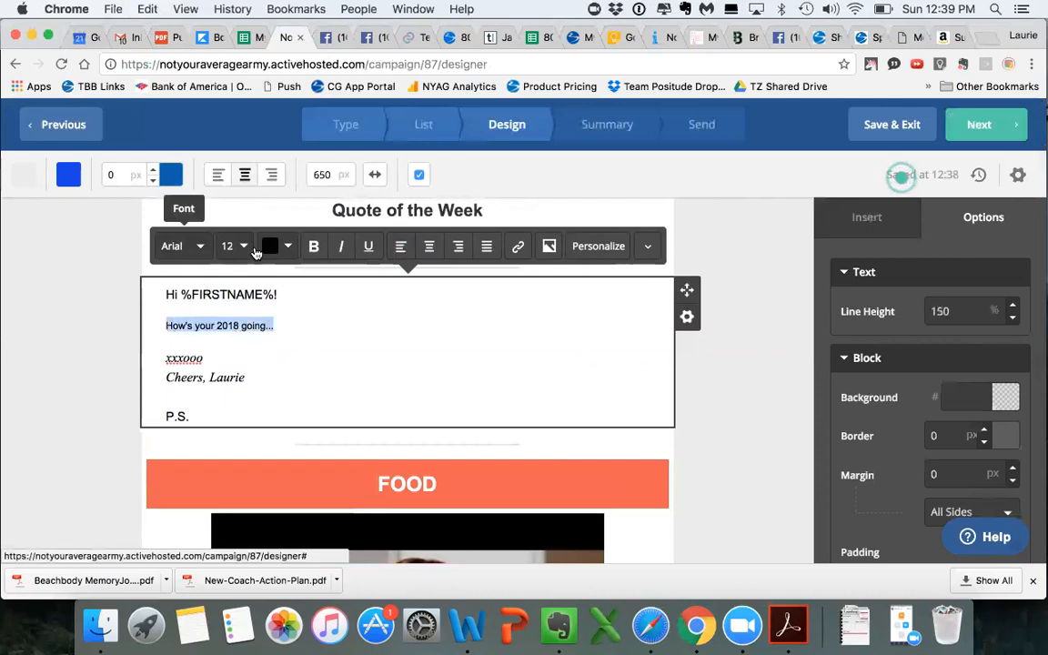
{"action": "left_click", "coordinate": [234, 245]}
{"action": "left_click", "coordinate": [271, 273]}
{"action": "left_click", "coordinate": [271, 273]}
{"action": "left_click", "coordinate": [271, 273]}
{"action": "left_click", "coordinate": [340, 317]}
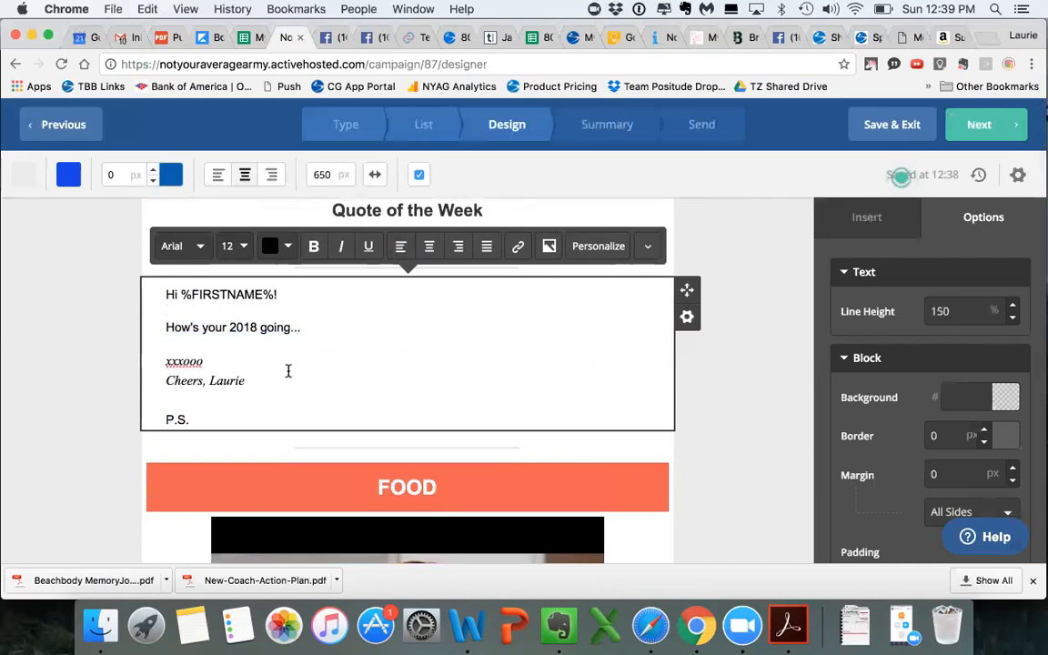
Look through the old newsletter content from the Food section down to the course promotion and the unsubscribe footer
{"action": "scroll", "coordinate": [352, 385], "scroll_direction": "down", "scroll_amount": 2}
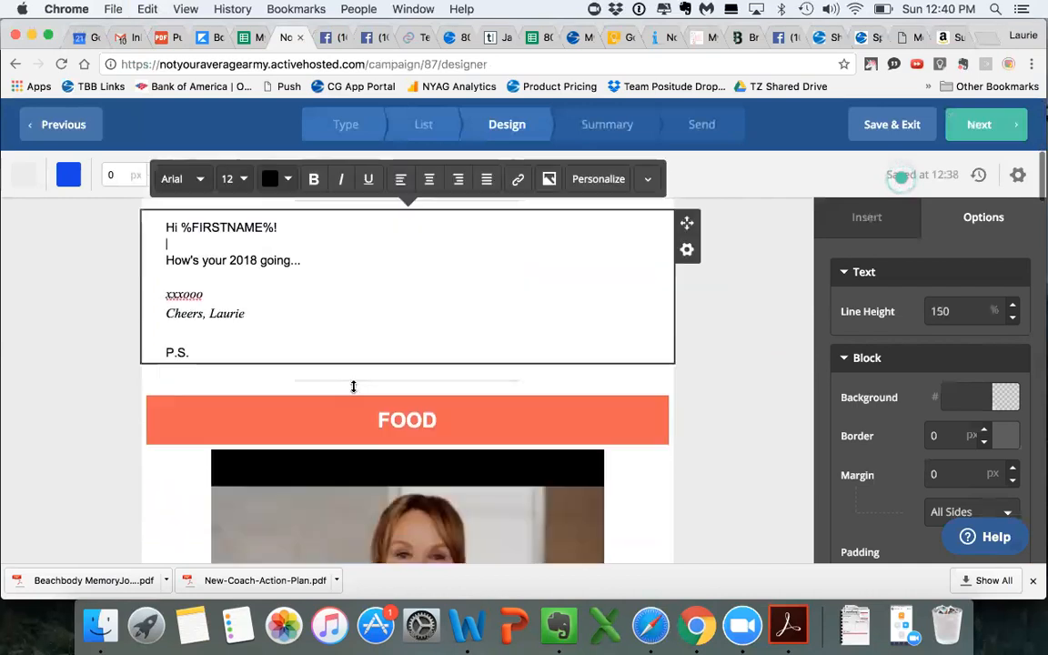
{"action": "scroll", "coordinate": [353, 391], "scroll_direction": "down", "scroll_amount": 5}
{"action": "scroll", "coordinate": [354, 390], "scroll_direction": "up", "scroll_amount": 2}
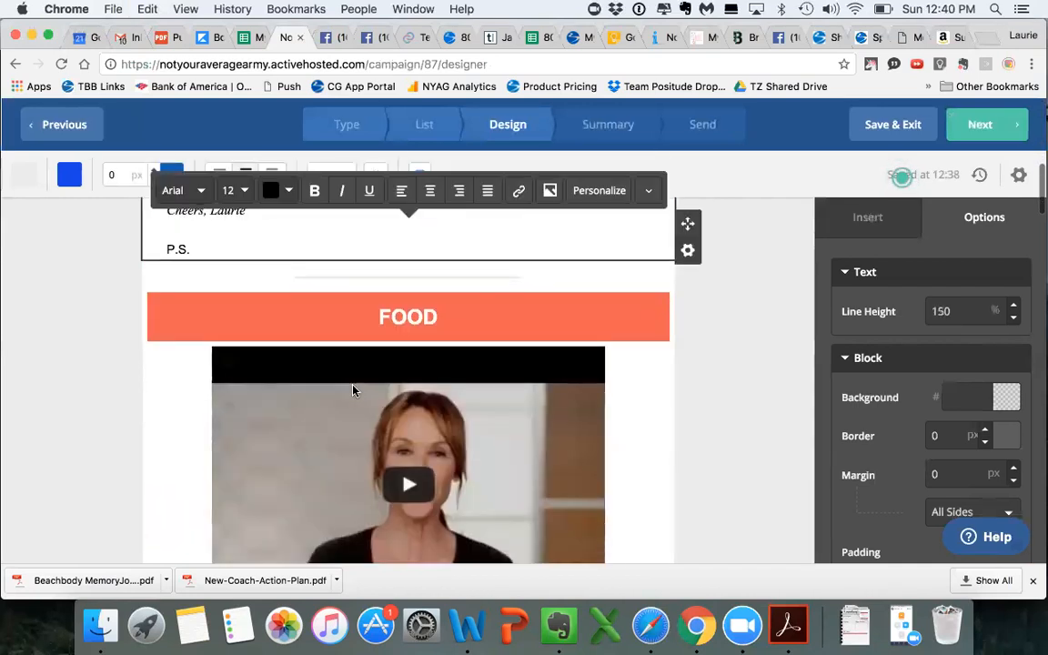
{"action": "scroll", "coordinate": [355, 389], "scroll_direction": "down", "scroll_amount": 3}
{"action": "scroll", "coordinate": [565, 372], "scroll_direction": "down", "scroll_amount": 10}
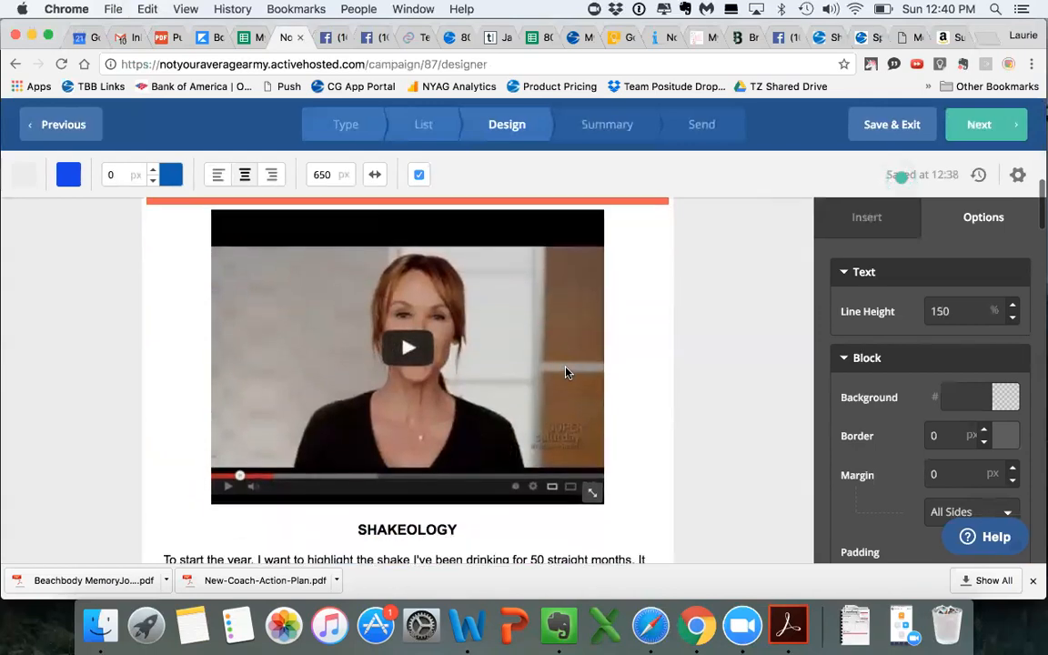
{"action": "scroll", "coordinate": [565, 367], "scroll_direction": "down", "scroll_amount": 4}
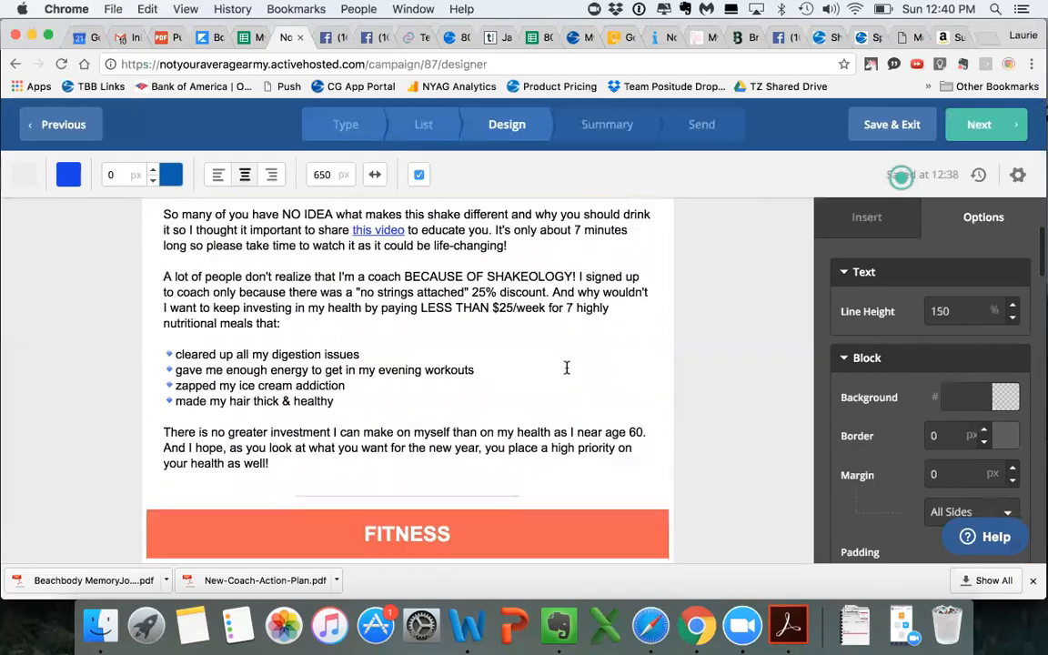
{"action": "scroll", "coordinate": [565, 367], "scroll_direction": "up", "scroll_amount": 7}
{"action": "scroll", "coordinate": [566, 368], "scroll_direction": "up", "scroll_amount": 1}
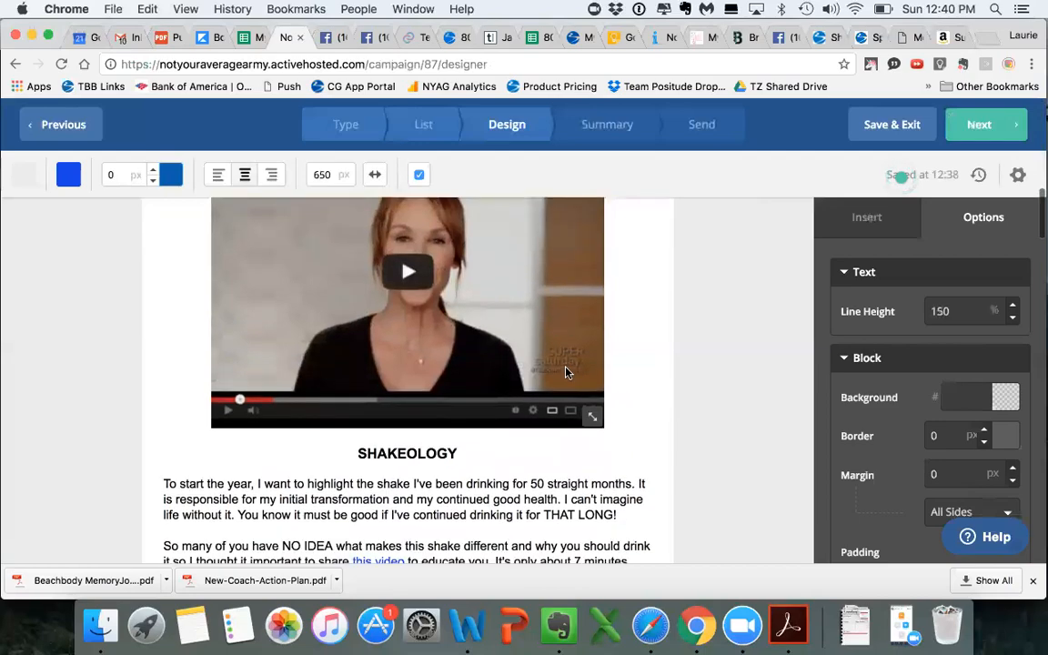
{"action": "scroll", "coordinate": [564, 370], "scroll_direction": "down", "scroll_amount": 20}
{"action": "scroll", "coordinate": [565, 372], "scroll_direction": "down", "scroll_amount": 20}
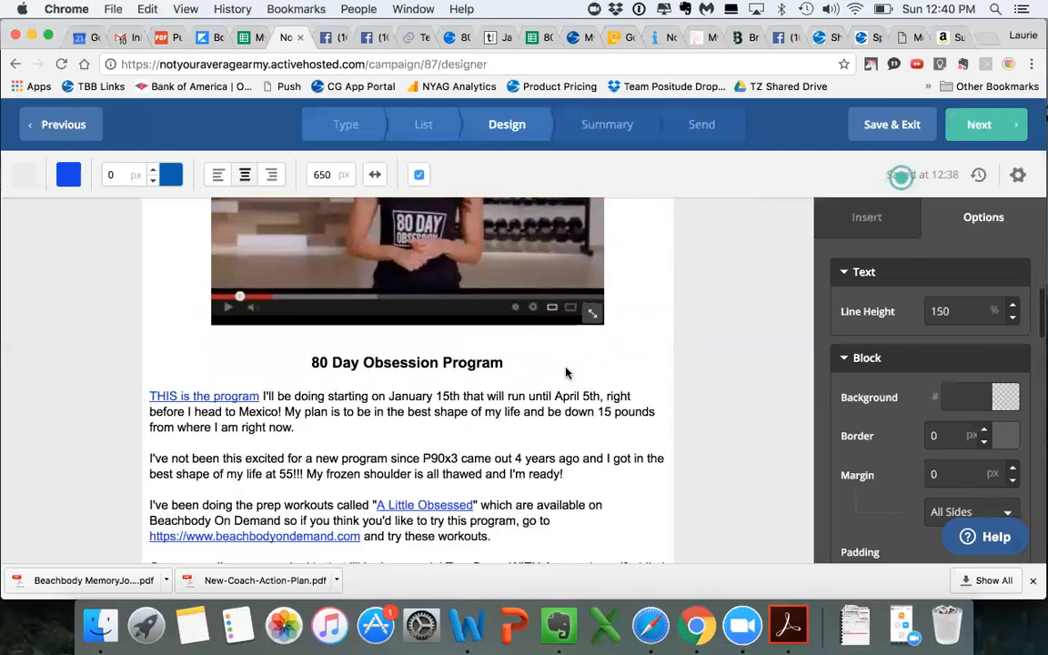
{"action": "scroll", "coordinate": [566, 368], "scroll_direction": "down", "scroll_amount": 3}
{"action": "scroll", "coordinate": [566, 367], "scroll_direction": "up", "scroll_amount": 20}
{"action": "scroll", "coordinate": [566, 368], "scroll_direction": "down", "scroll_amount": 10}
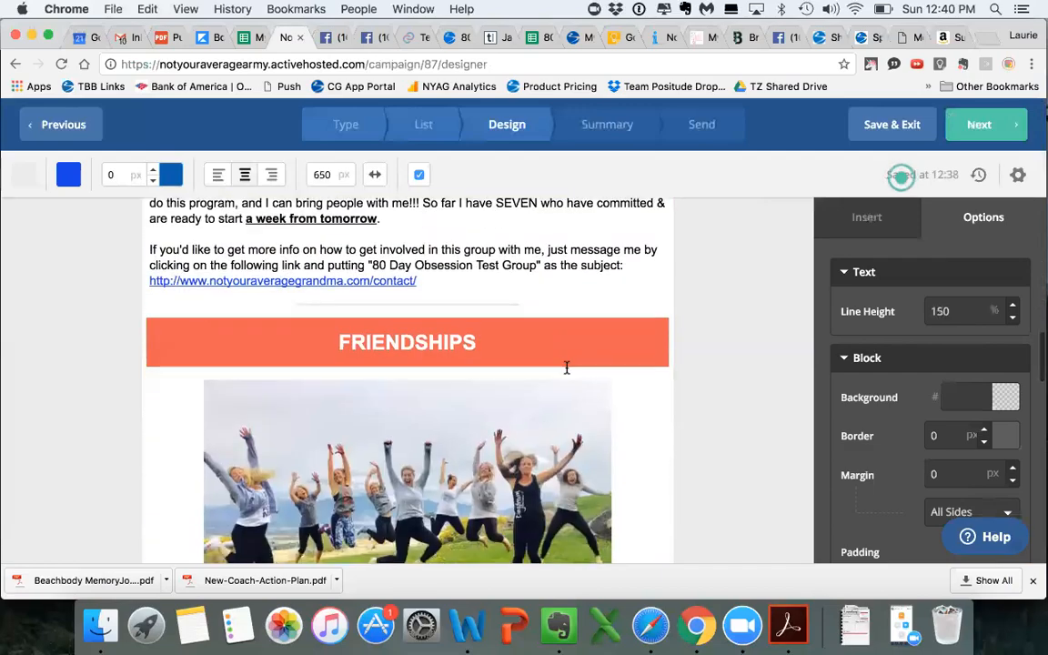
{"action": "scroll", "coordinate": [565, 371], "scroll_direction": "down", "scroll_amount": 8}
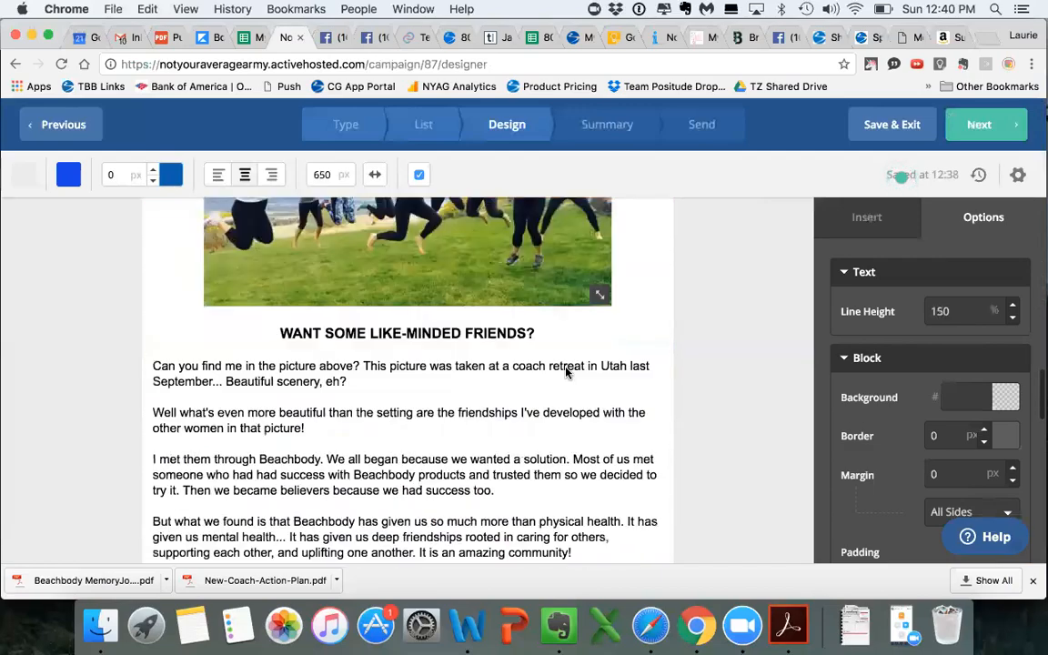
{"action": "scroll", "coordinate": [475, 407], "scroll_direction": "down", "scroll_amount": 6}
{"action": "scroll", "coordinate": [476, 407], "scroll_direction": "down", "scroll_amount": 8}
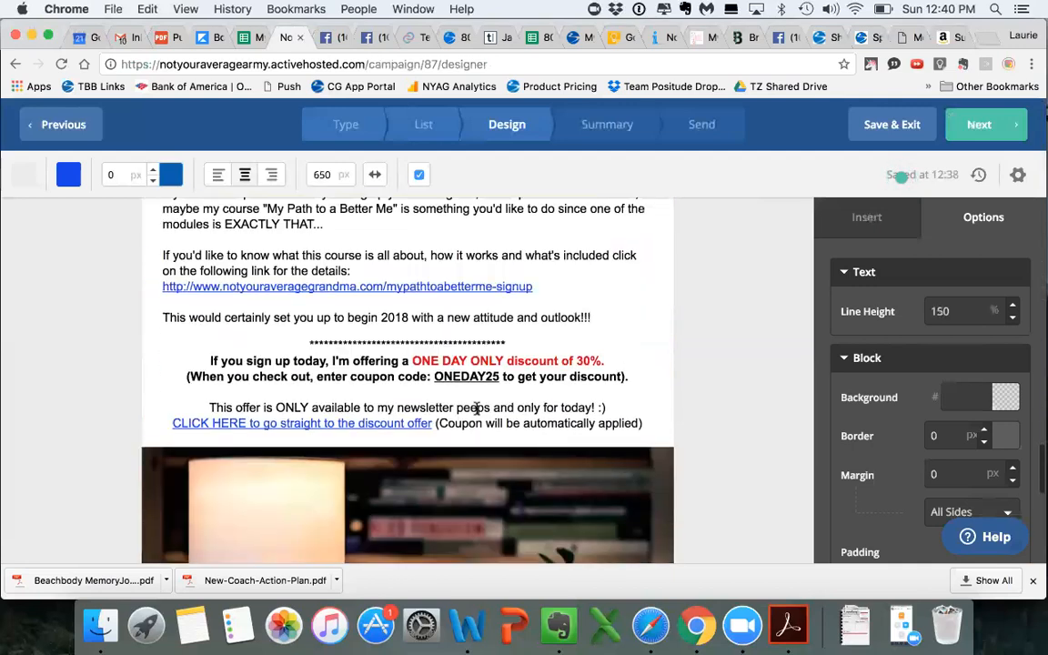
{"action": "scroll", "coordinate": [477, 414], "scroll_direction": "down", "scroll_amount": 4}
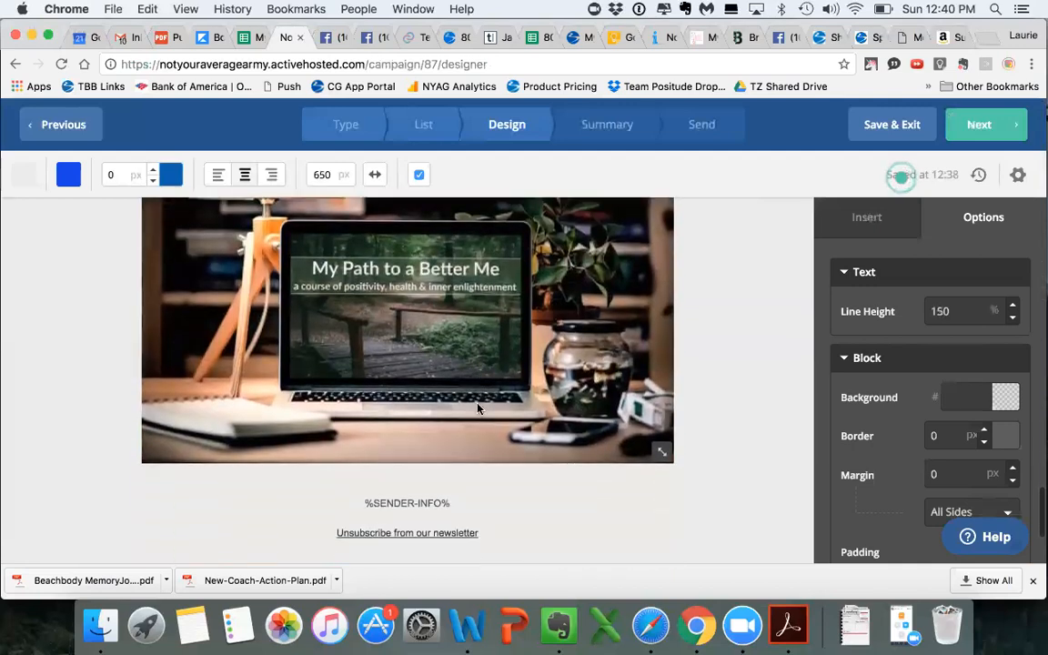
Return to the newsletter header and review the Food, Fitness and Friendships sections again for content to replace
{"action": "scroll", "coordinate": [477, 414], "scroll_direction": "up", "scroll_amount": 15}
{"action": "scroll", "coordinate": [477, 410], "scroll_direction": "up", "scroll_amount": 15}
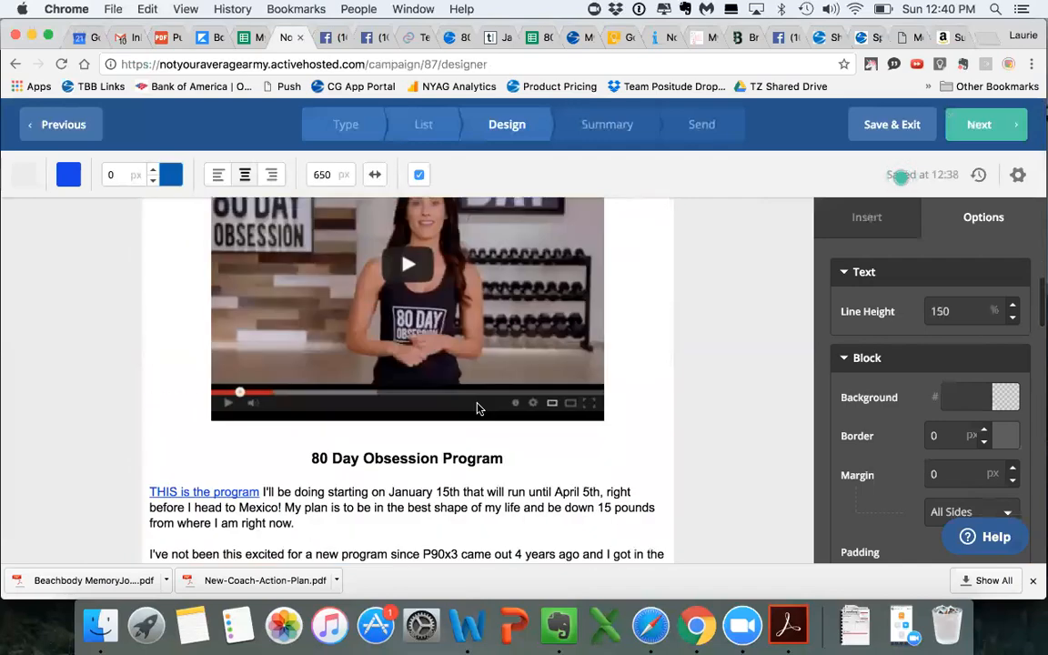
{"action": "scroll", "coordinate": [477, 405], "scroll_direction": "up", "scroll_amount": 5}
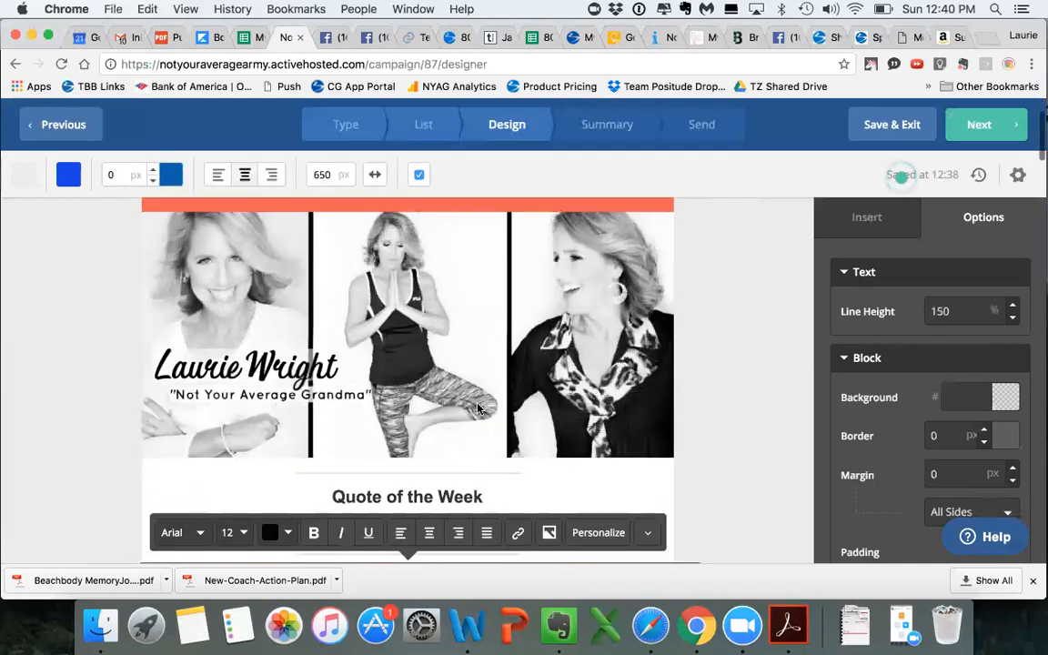
{"action": "scroll", "coordinate": [478, 407], "scroll_direction": "down", "scroll_amount": 10}
{"action": "scroll", "coordinate": [478, 409], "scroll_direction": "down", "scroll_amount": 8}
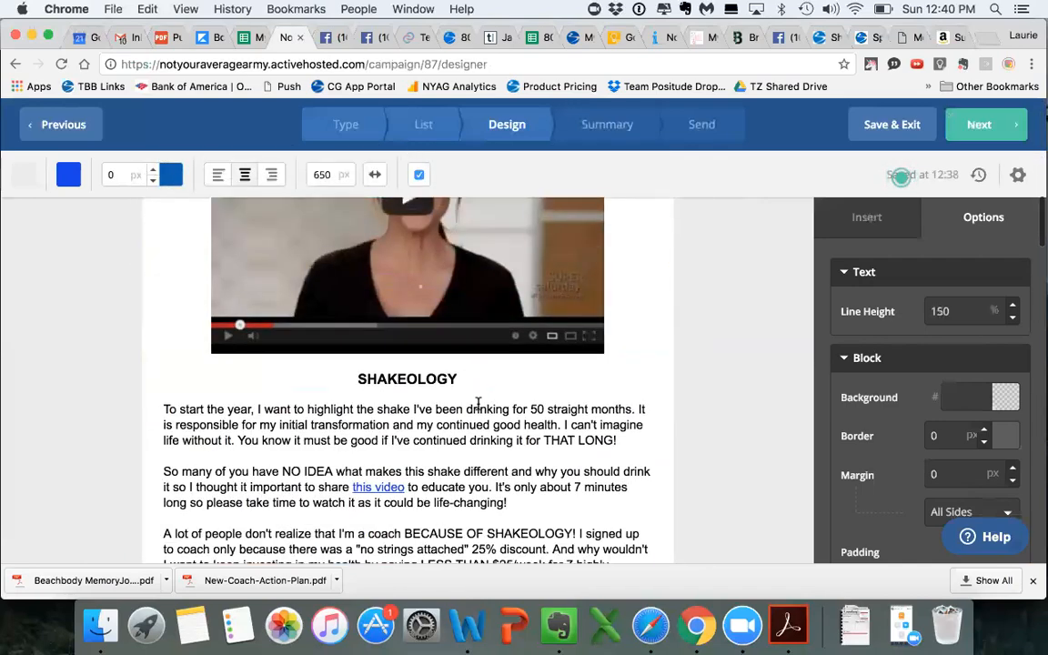
{"action": "scroll", "coordinate": [477, 409], "scroll_direction": "up", "scroll_amount": 2}
{"action": "scroll", "coordinate": [478, 409], "scroll_direction": "down", "scroll_amount": 12}
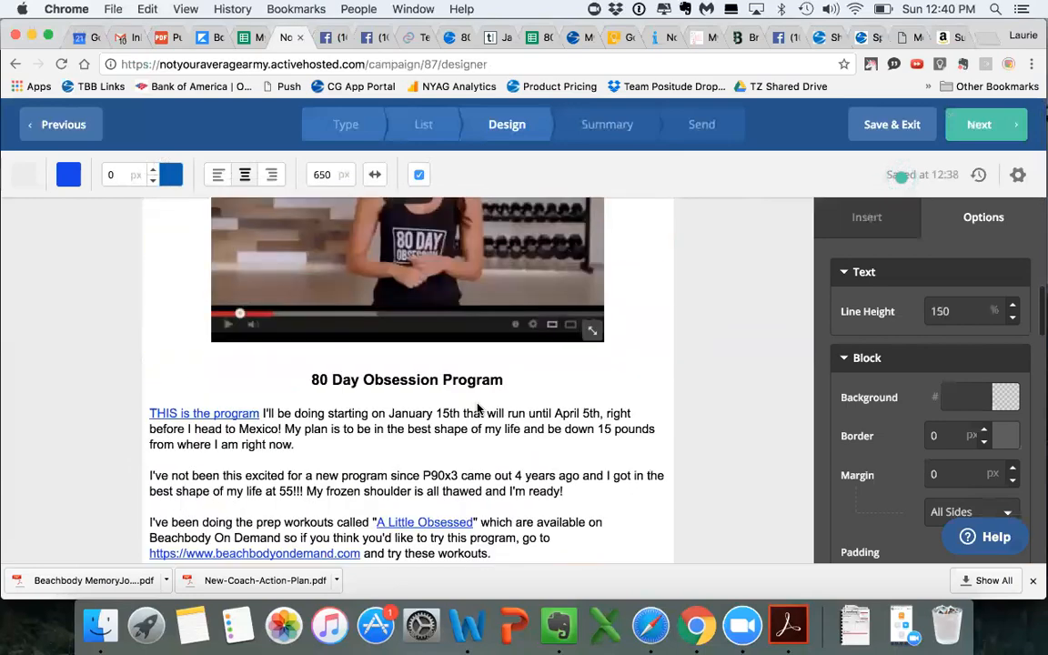
{"action": "scroll", "coordinate": [479, 409], "scroll_direction": "down", "scroll_amount": 10}
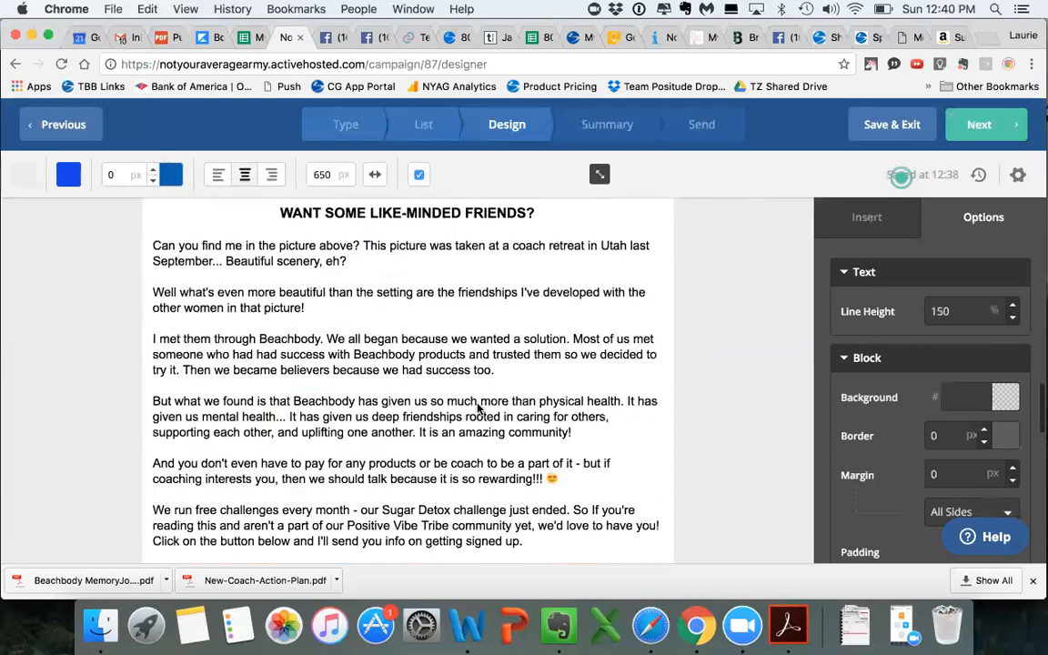
{"action": "scroll", "coordinate": [477, 403], "scroll_direction": "up", "scroll_amount": 15}
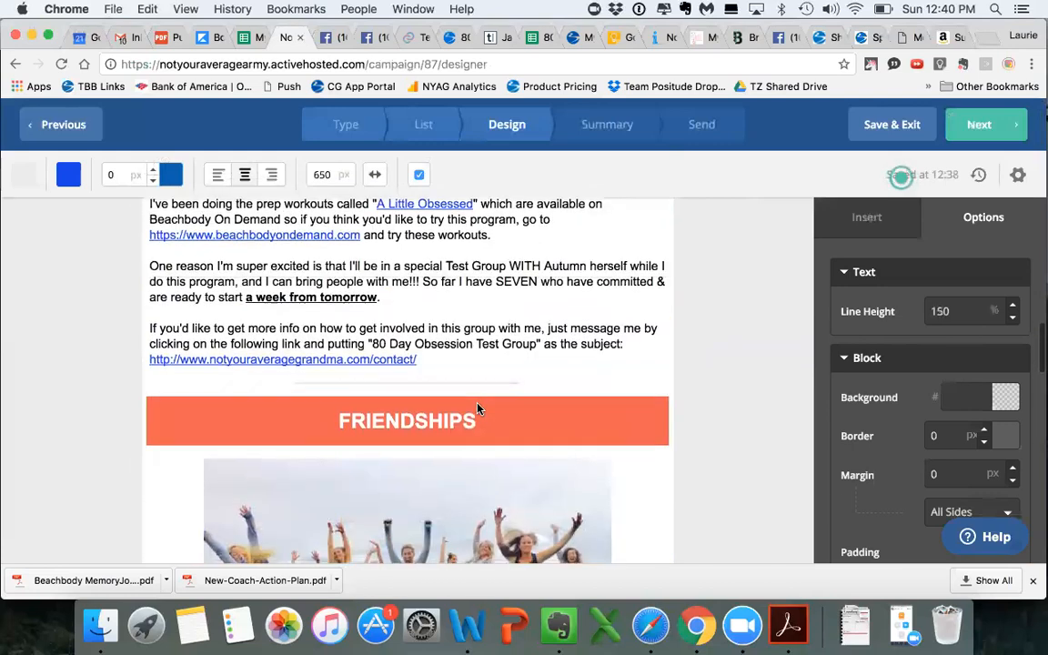
Replace the "FRIENDSHIPS" section heading above the group photo with "FREE COMMUNITY"
{"action": "scroll", "coordinate": [479, 409], "scroll_direction": "down", "scroll_amount": 2}
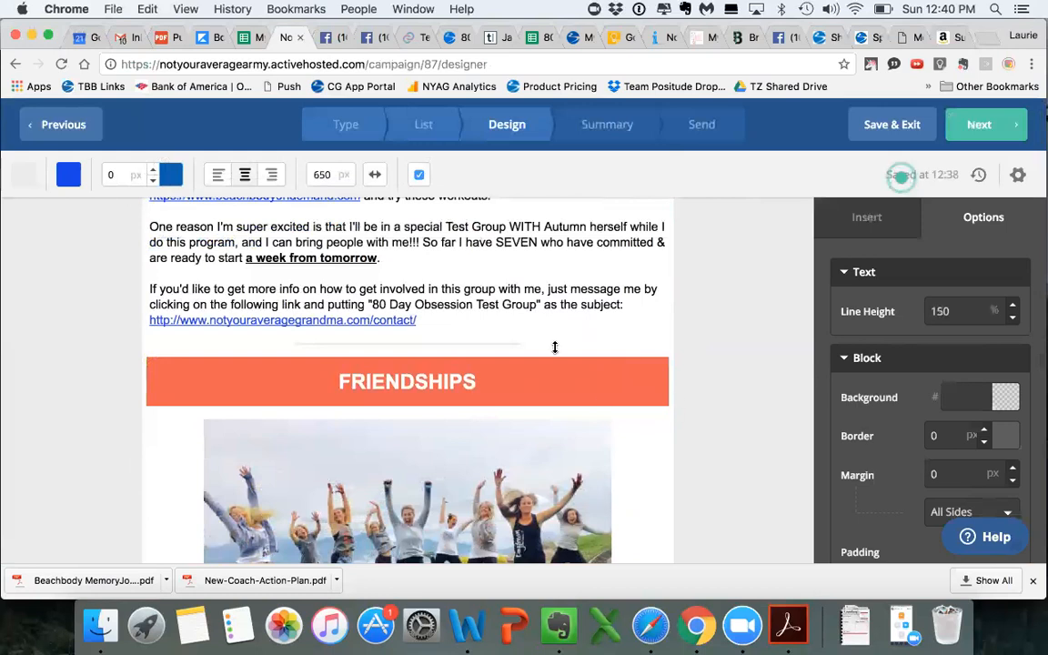
{"action": "scroll", "coordinate": [473, 382], "scroll_direction": "down", "scroll_amount": 3}
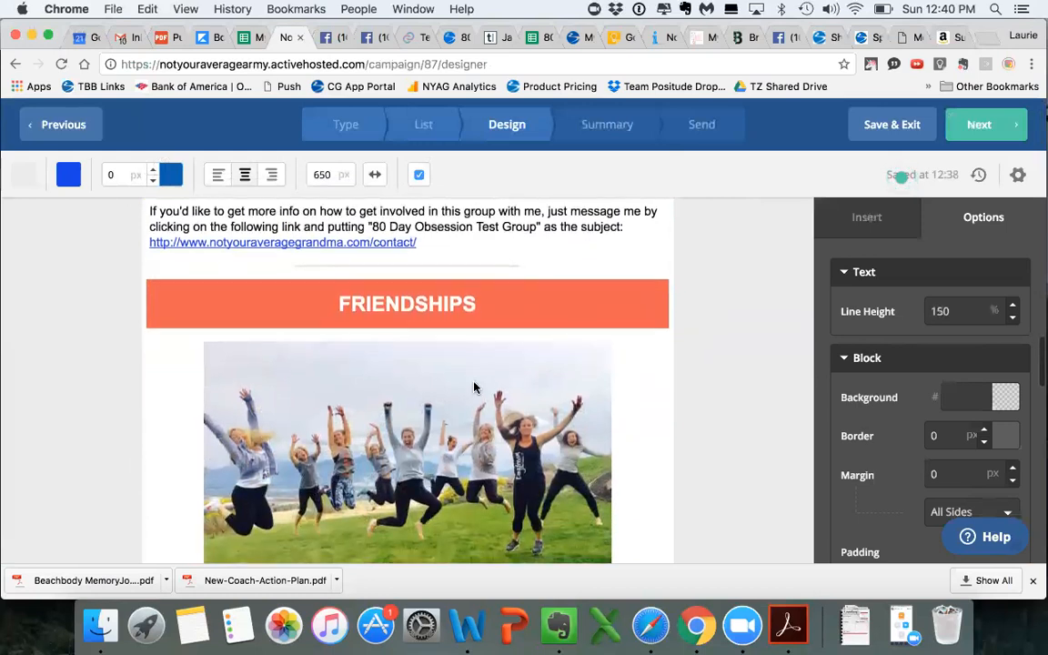
{"action": "scroll", "coordinate": [473, 387], "scroll_direction": "down", "scroll_amount": 1}
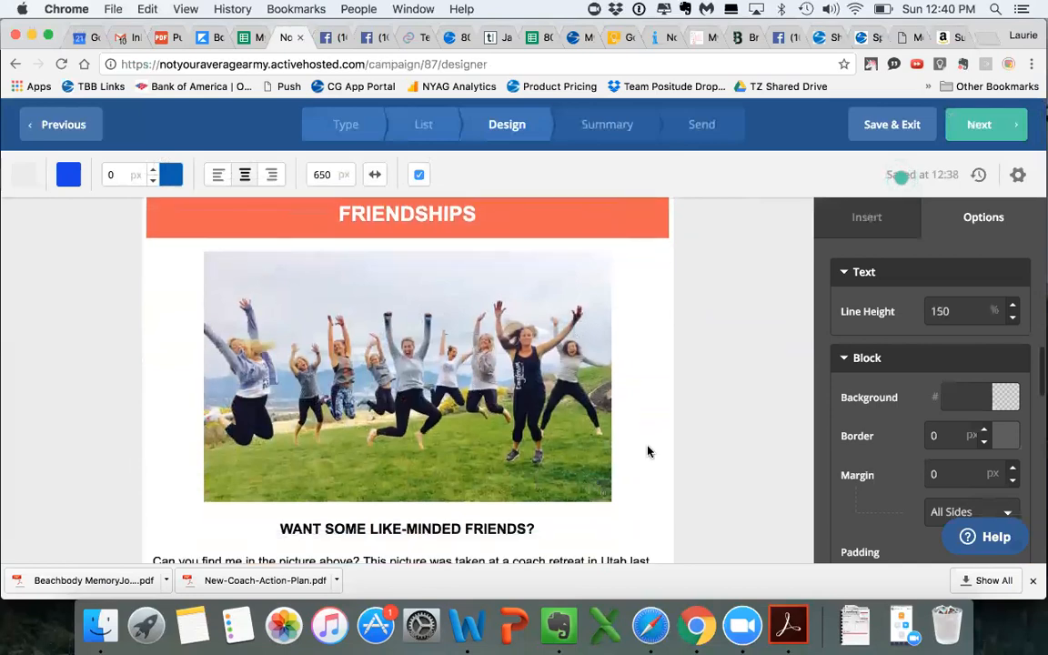
{"action": "scroll", "coordinate": [641, 364], "scroll_direction": "down", "scroll_amount": 12}
{"action": "scroll", "coordinate": [649, 452], "scroll_direction": "up", "scroll_amount": 15}
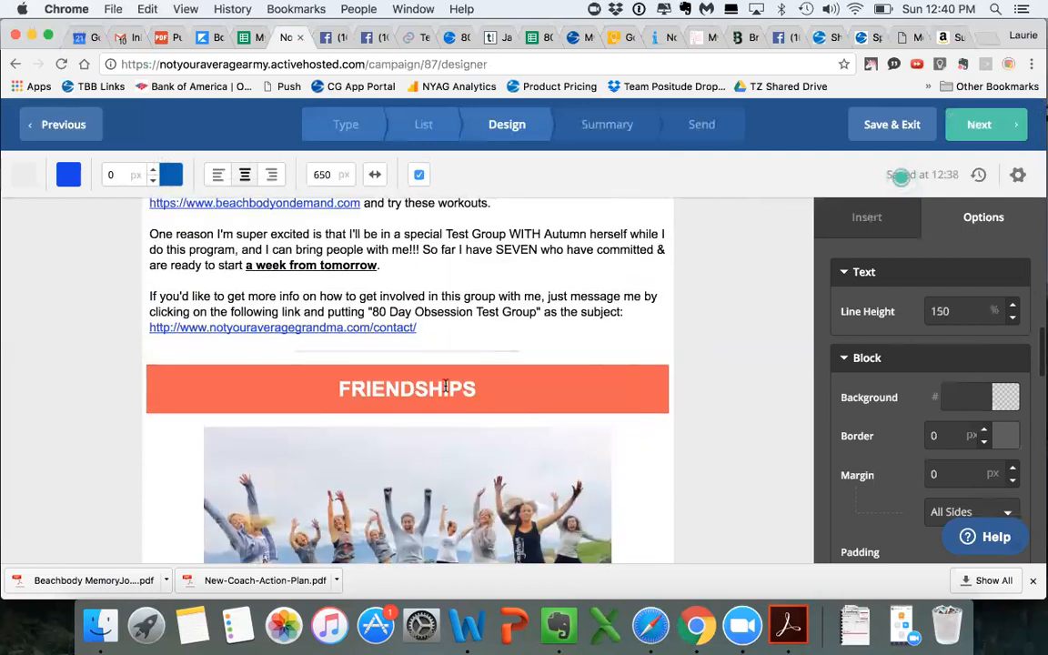
{"action": "left_click_drag", "start_coordinate": [475, 388], "coordinate": [342, 382]}
{"action": "type", "text": "FRE"}
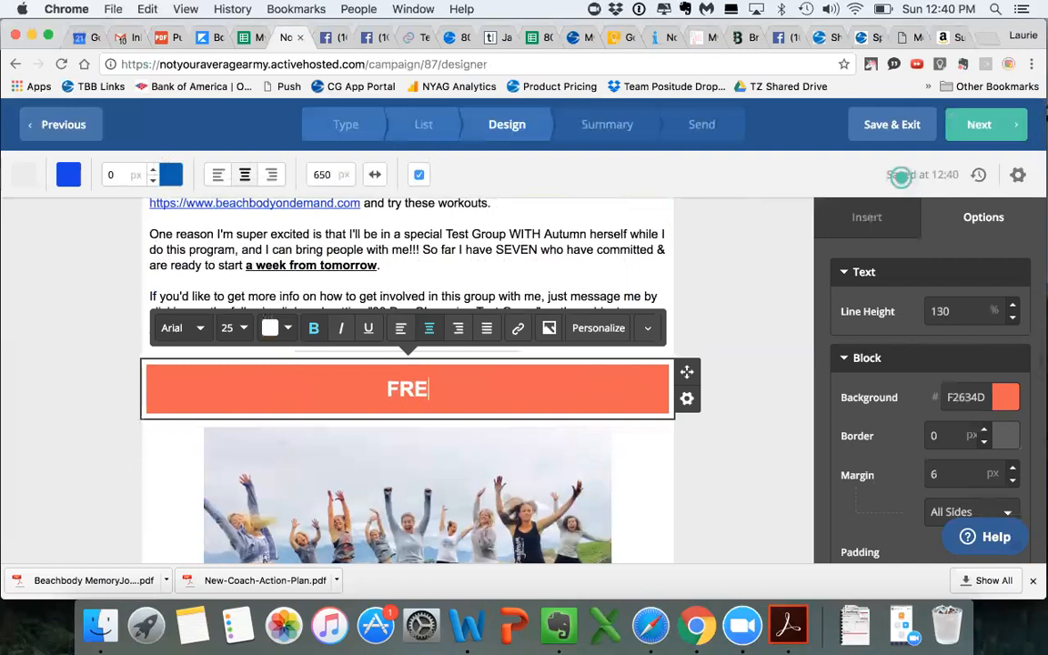
{"action": "type", "text": "E COMMUNITY"}
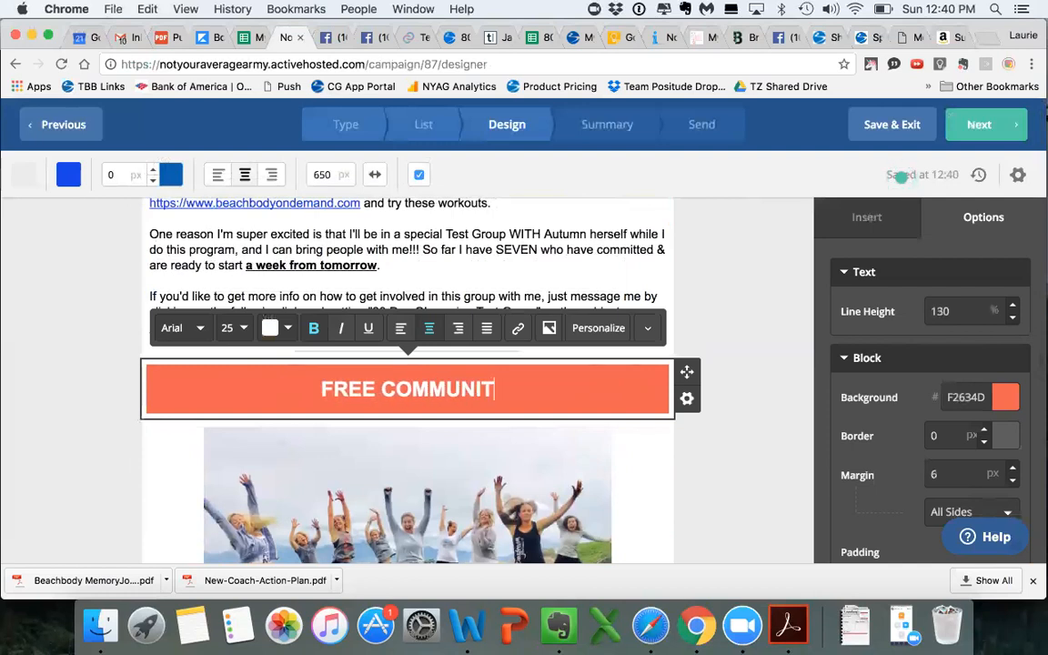
{"action": "left_click", "coordinate": [726, 401]}
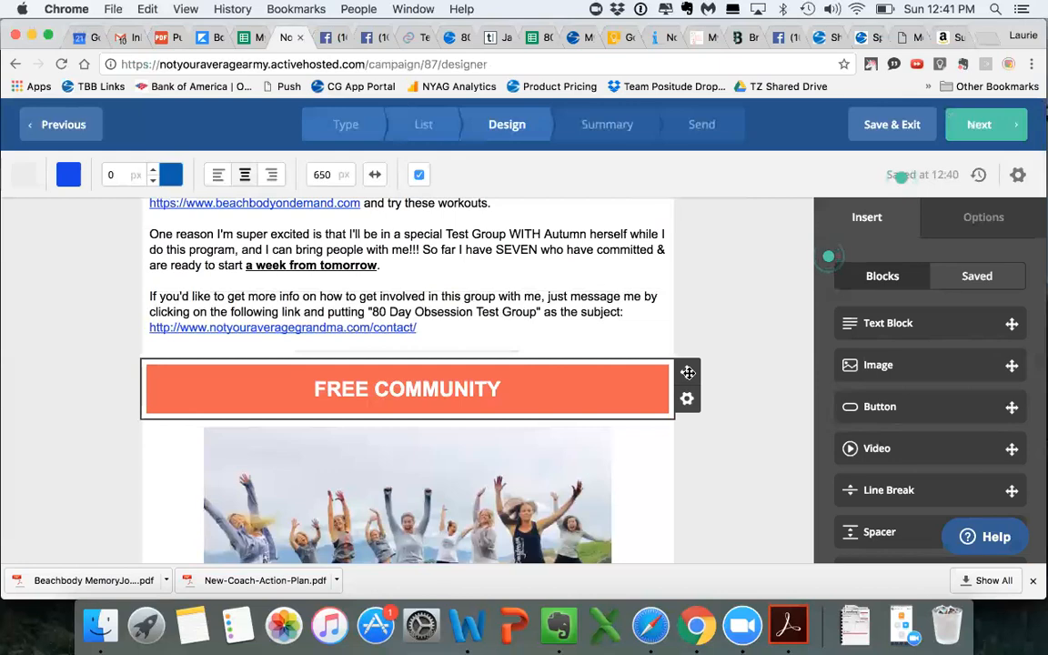
Move the "FREE COMMUNITY" heading block to the end of the newsletter, directly below the "My Path to a Better Me" image
{"action": "scroll", "coordinate": [671, 441], "scroll_direction": "down", "scroll_amount": 3}
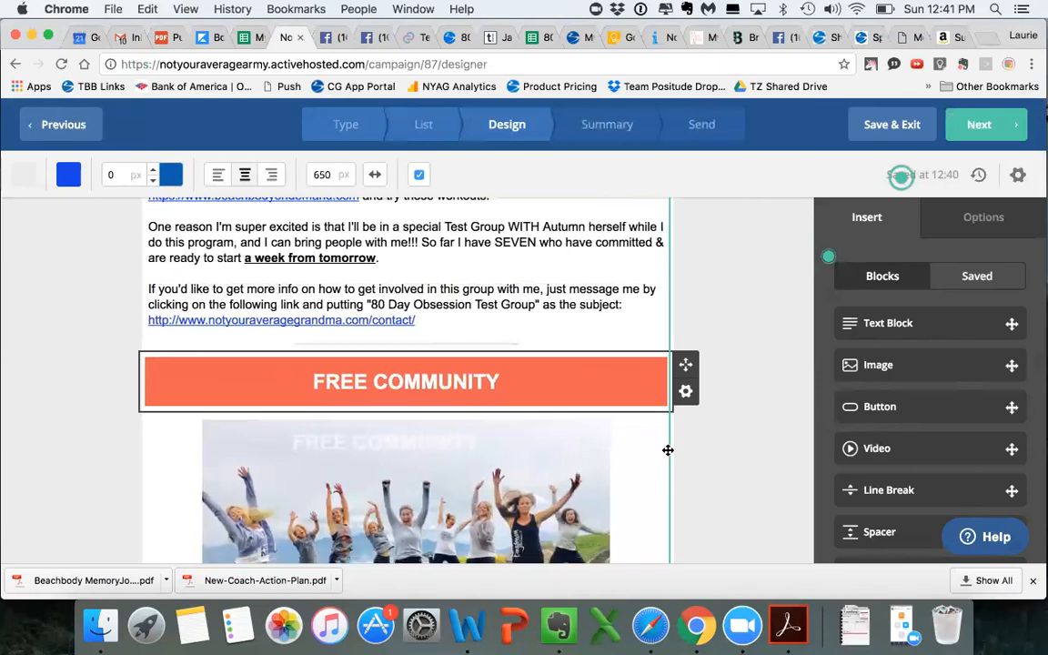
{"action": "scroll", "coordinate": [668, 449], "scroll_direction": "down", "scroll_amount": 10}
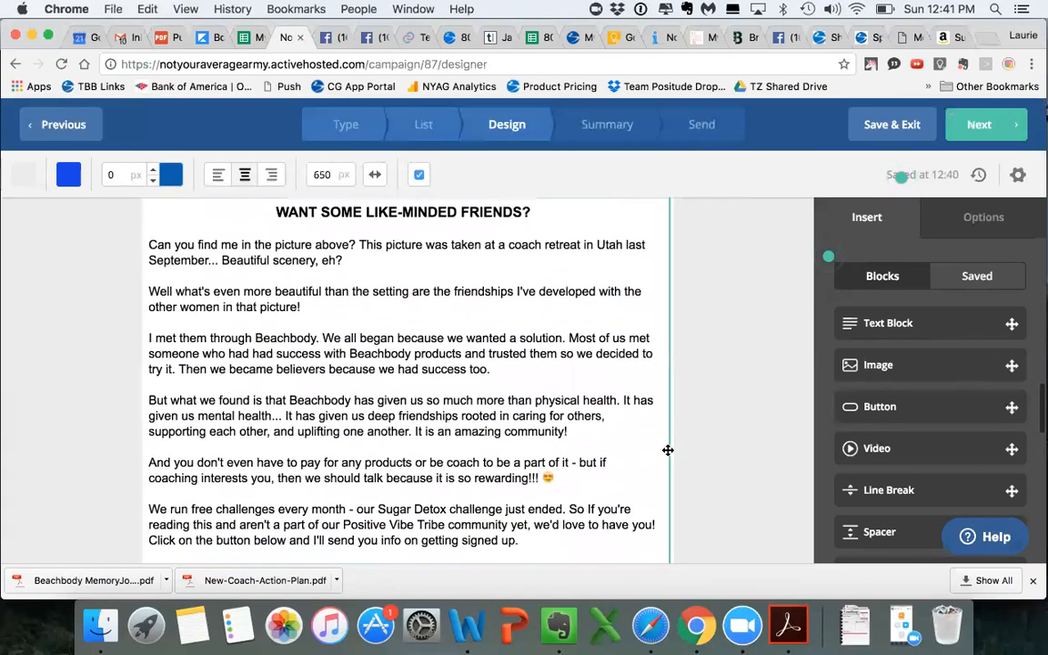
{"action": "scroll", "coordinate": [667, 449], "scroll_direction": "down", "scroll_amount": 10}
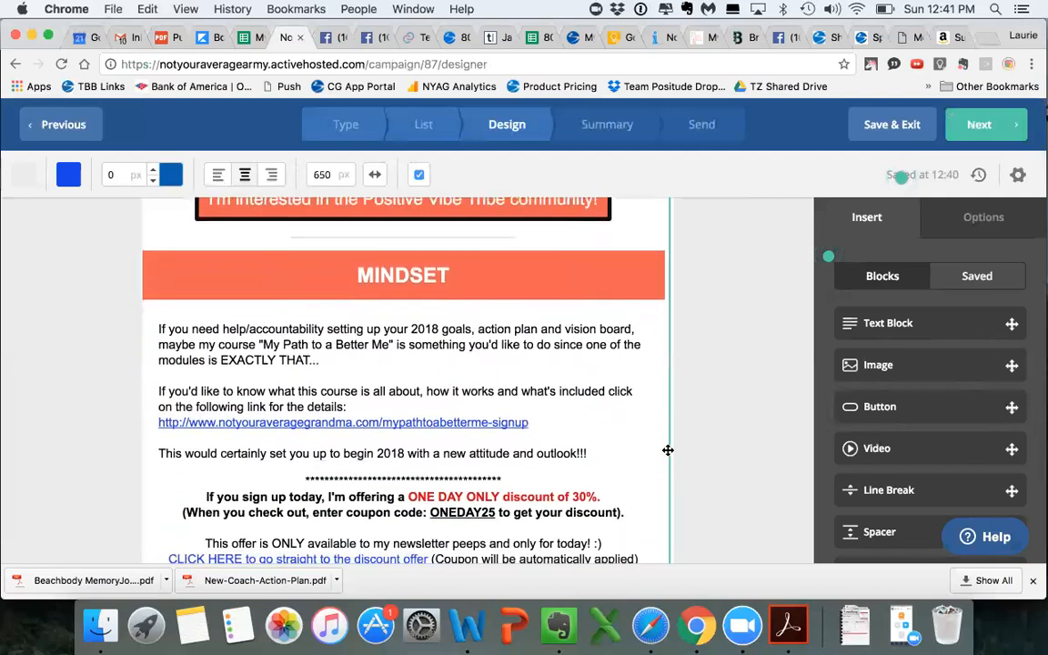
{"action": "scroll", "coordinate": [668, 450], "scroll_direction": "down", "scroll_amount": 15}
{"action": "left_click_drag", "start_coordinate": [668, 450], "coordinate": [490, 520]}
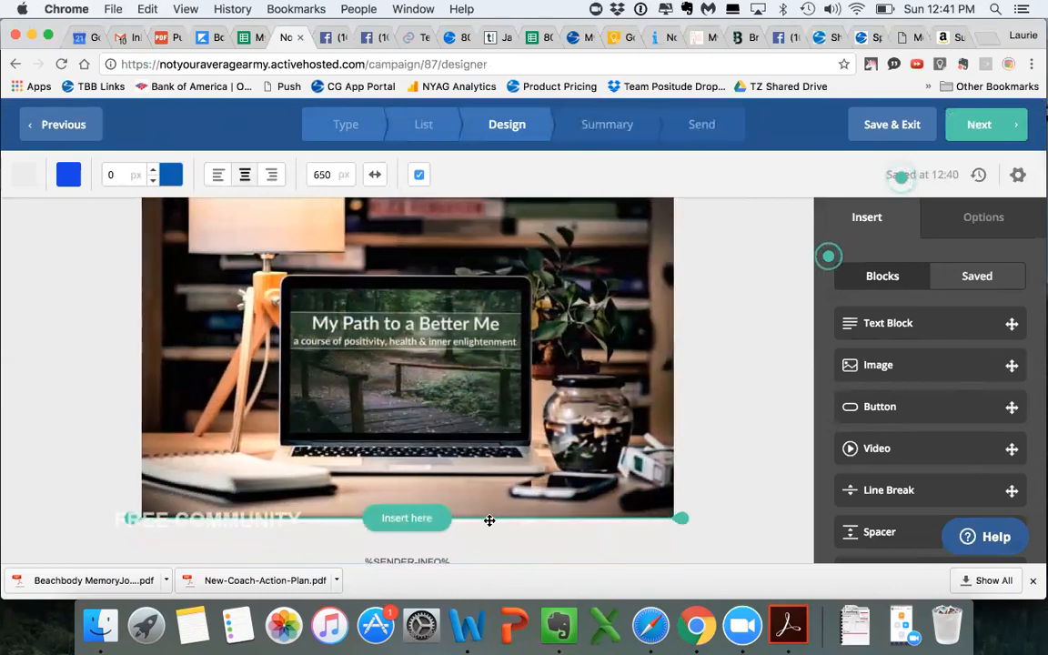
{"action": "left_click_drag", "start_coordinate": [490, 520], "coordinate": [488, 520]}
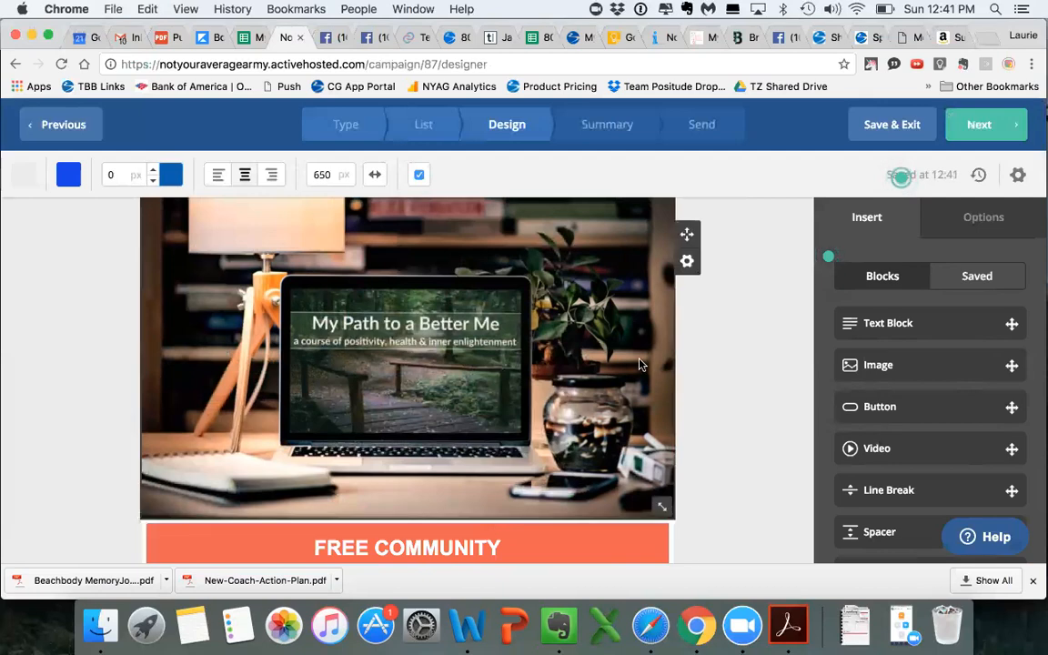
Move the jumping group photo block to directly below the "FREE COMMUNITY" heading
{"action": "scroll", "coordinate": [639, 365], "scroll_direction": "up", "scroll_amount": 10}
{"action": "scroll", "coordinate": [640, 365], "scroll_direction": "up", "scroll_amount": 5}
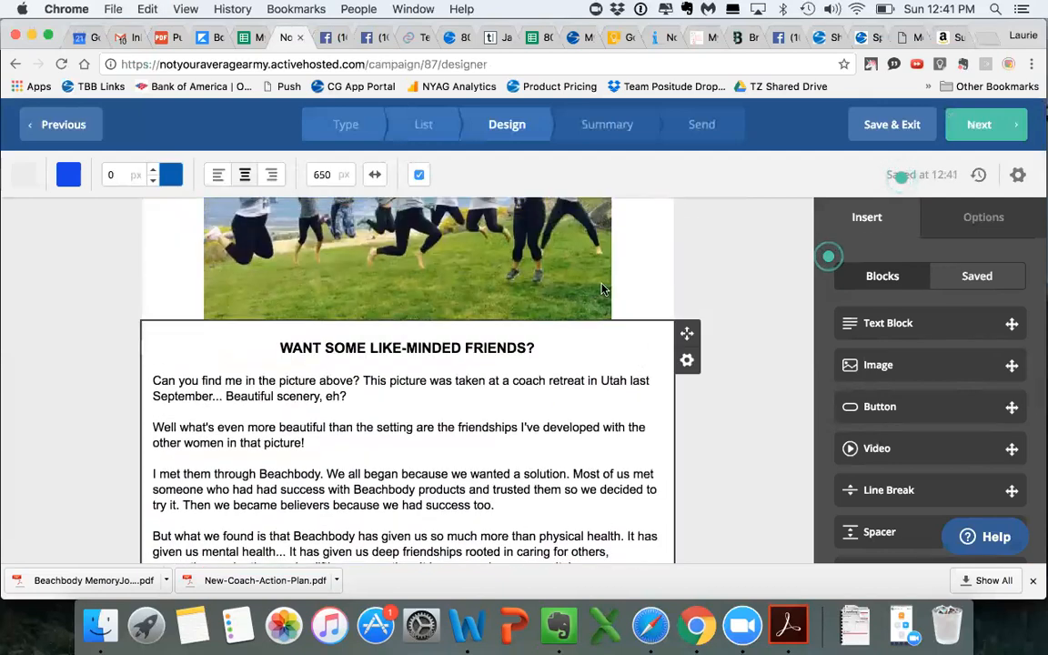
{"action": "scroll", "coordinate": [601, 289], "scroll_direction": "up", "scroll_amount": 2}
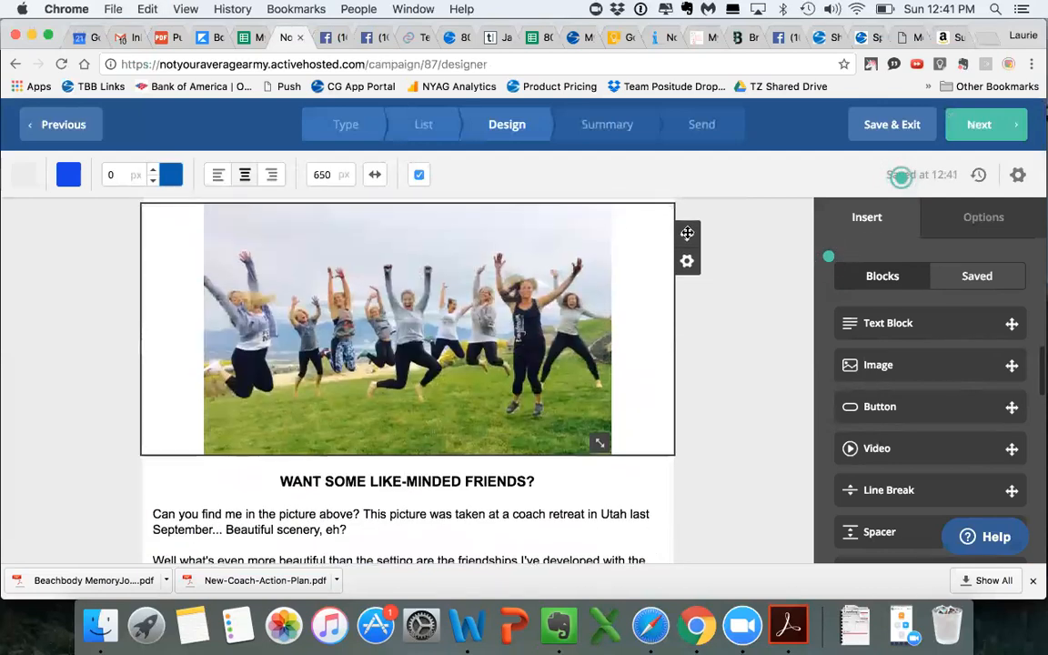
{"action": "left_click_drag", "start_coordinate": [594, 385], "coordinate": [495, 435]}
{"action": "scroll", "coordinate": [592, 402], "scroll_direction": "down", "scroll_amount": 8}
{"action": "scroll", "coordinate": [601, 400], "scroll_direction": "down", "scroll_amount": 10}
Move the "WANT SOME LIKE-MINDED FRIENDS?" text block to directly below the group photo at the newsletter's end
{"action": "scroll", "coordinate": [612, 408], "scroll_direction": "up", "scroll_amount": 15}
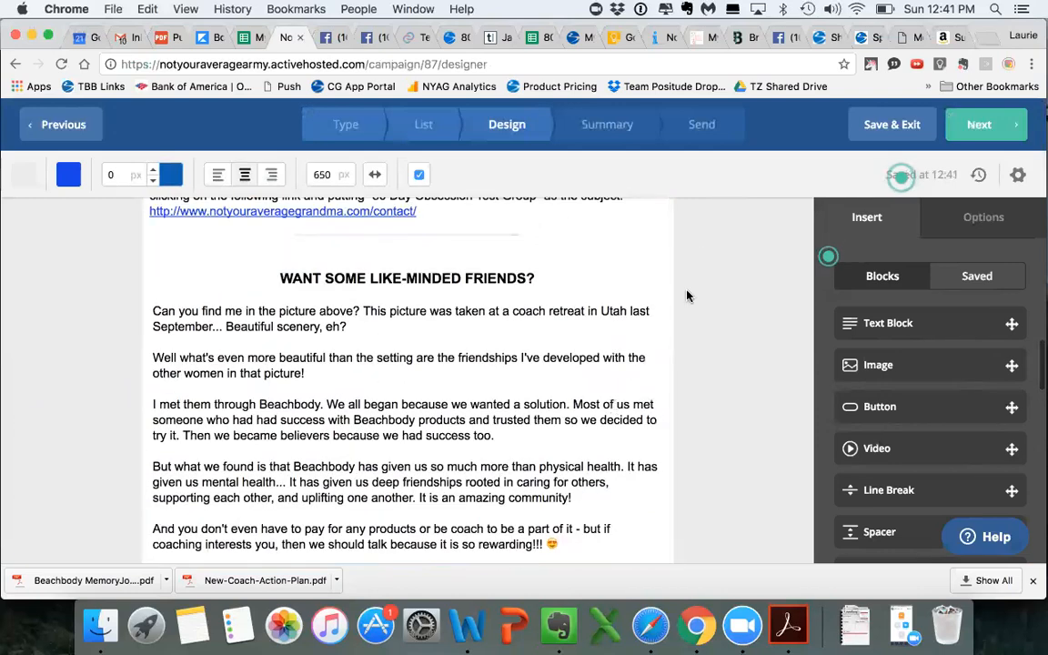
{"action": "left_click_drag", "start_coordinate": [684, 276], "coordinate": [478, 402]}
{"action": "scroll", "coordinate": [643, 381], "scroll_direction": "down", "scroll_amount": 8}
Move the "I'm interested in the Positive Vibe Tribe community!" button block below the like-minded friends text, above the sender info
{"action": "scroll", "coordinate": [653, 349], "scroll_direction": "up", "scroll_amount": 10}
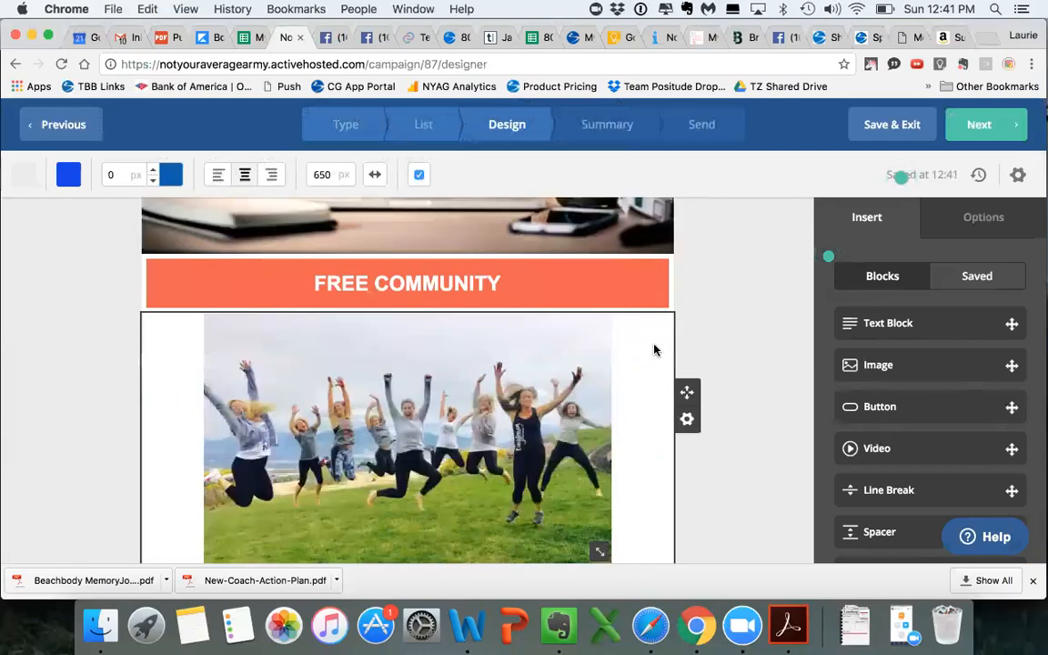
{"action": "scroll", "coordinate": [654, 349], "scroll_direction": "up", "scroll_amount": 5}
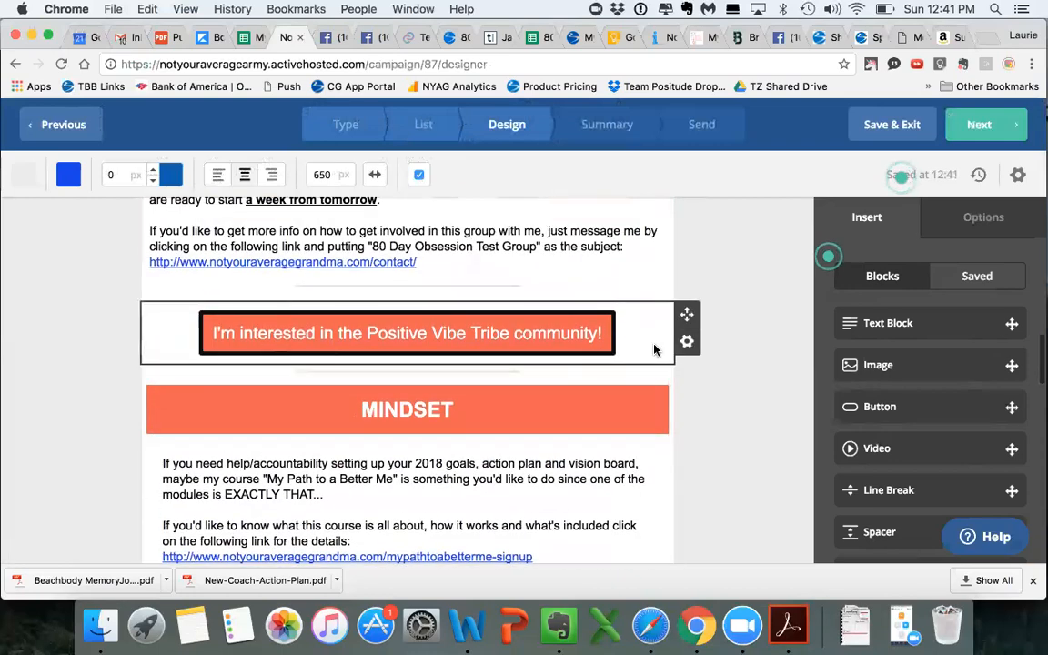
{"action": "scroll", "coordinate": [618, 319], "scroll_direction": "down", "scroll_amount": 5}
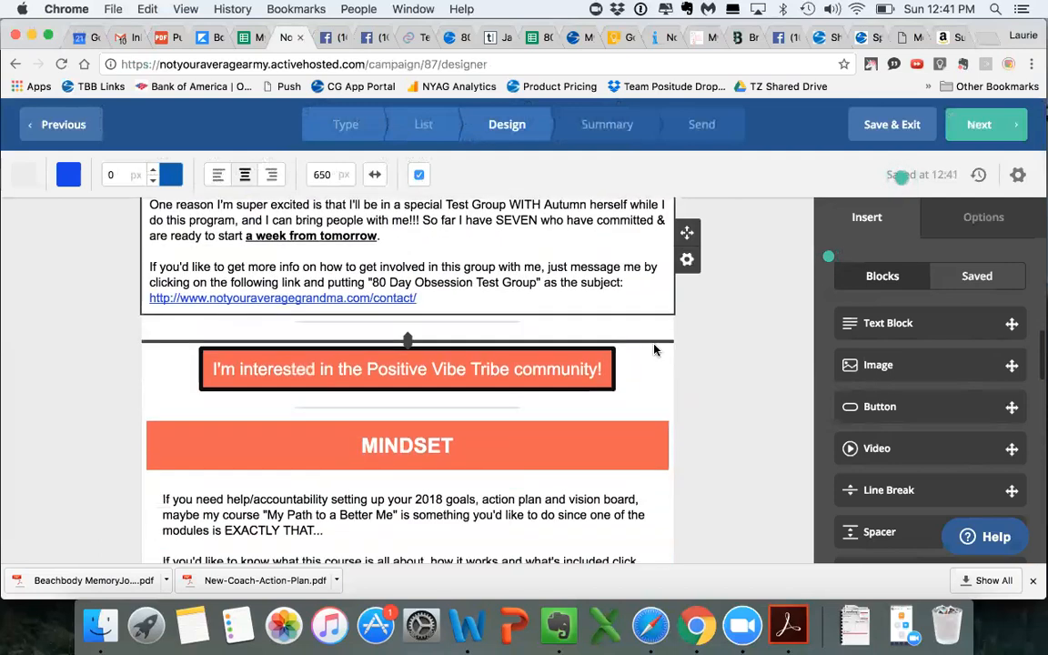
{"action": "left_click_drag", "start_coordinate": [685, 312], "coordinate": [516, 336]}
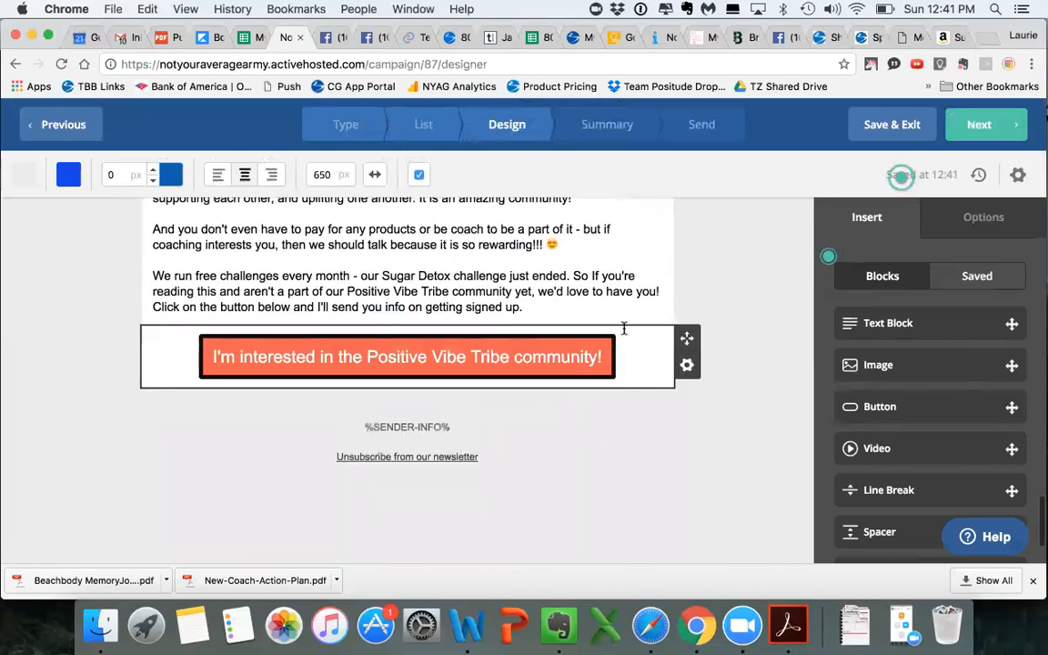
Delete all body paragraphs and leftover blank lines under "WANT SOME LIKE-MINDED FRIENDS?", keeping only that title line
{"action": "scroll", "coordinate": [695, 298], "scroll_direction": "up", "scroll_amount": 2}
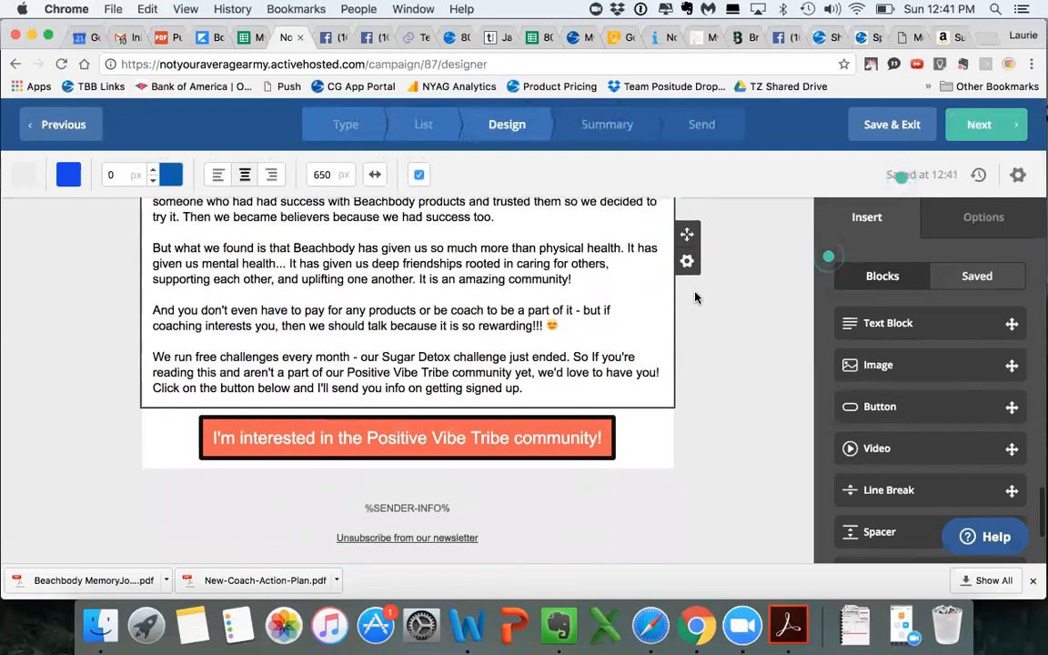
{"action": "scroll", "coordinate": [695, 298], "scroll_direction": "up", "scroll_amount": 4}
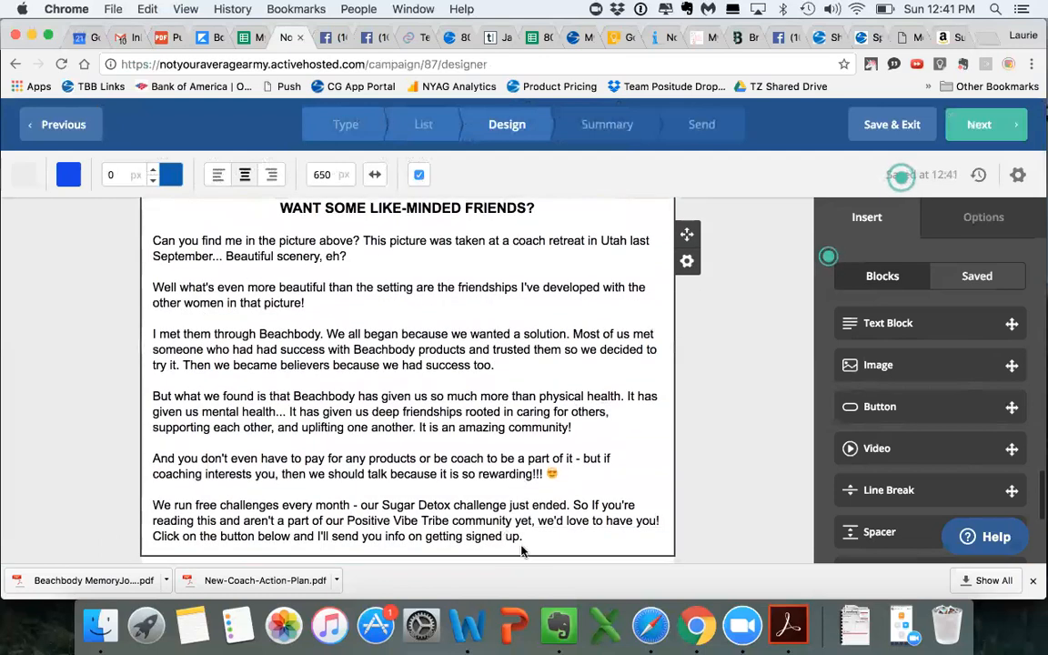
{"action": "left_click_drag", "start_coordinate": [528, 537], "coordinate": [139, 240]}
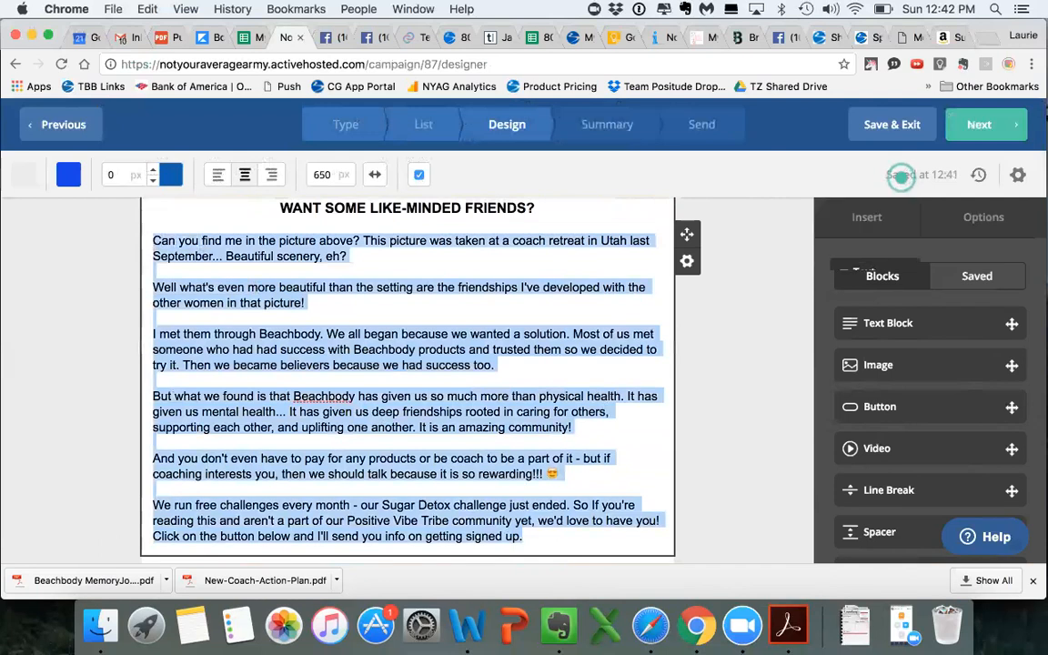
{"action": "key", "text": "BackSpace"}
{"action": "scroll", "coordinate": [272, 260], "scroll_direction": "up", "scroll_amount": 4}
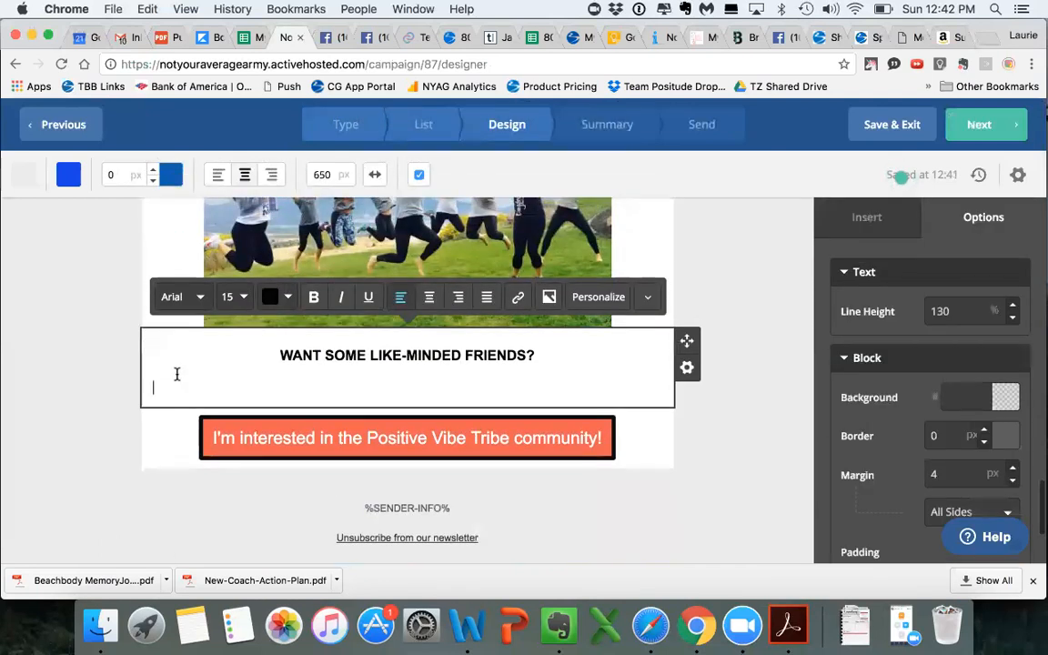
{"action": "key", "text": "BackSpace"}
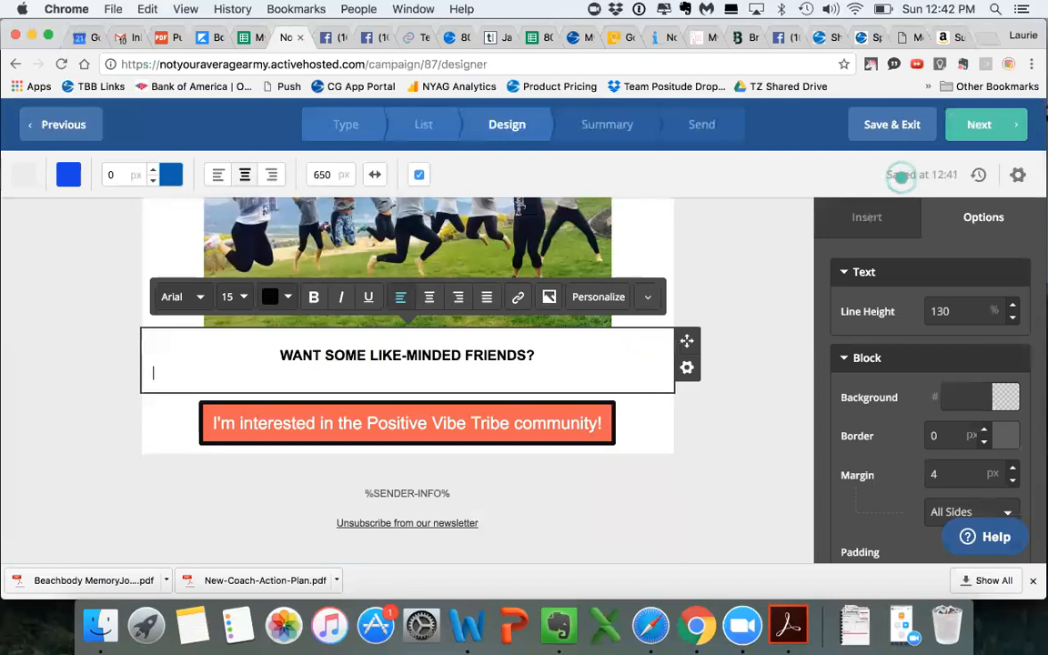
{"action": "key", "text": "BackSpace"}
Replace the "WANT SOME LIKE-MINDED FRIENDS?" line with "If you haven't connected in my free community on Facebook, I'd love for you to join us!"
{"action": "left_click", "coordinate": [362, 346]}
{"action": "scroll", "coordinate": [464, 349], "scroll_direction": "up", "scroll_amount": 5}
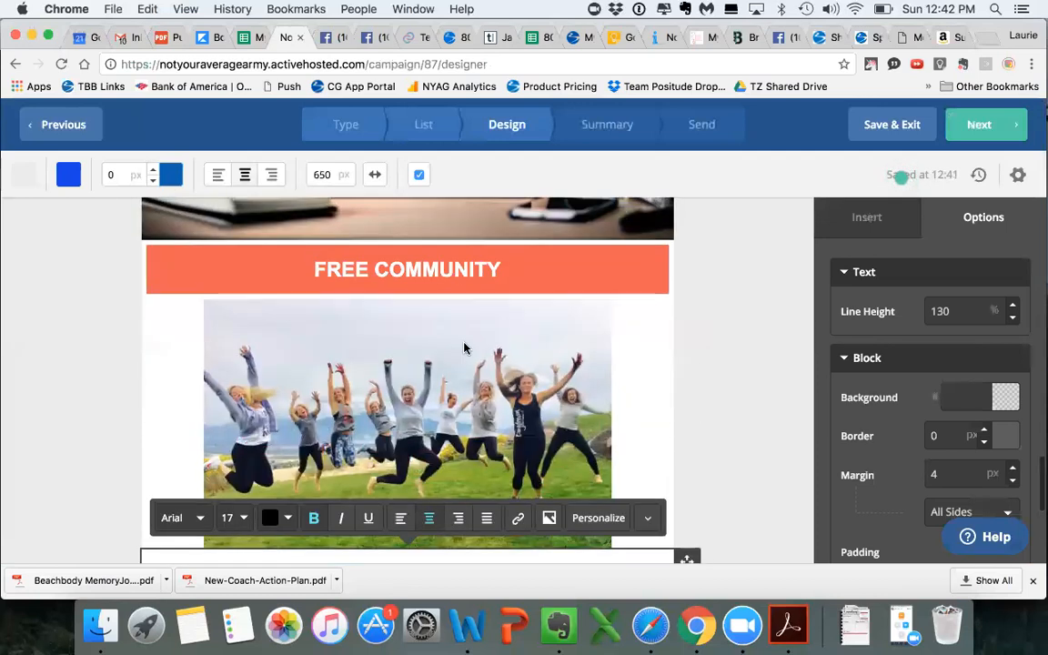
{"action": "scroll", "coordinate": [464, 348], "scroll_direction": "down", "scroll_amount": 4}
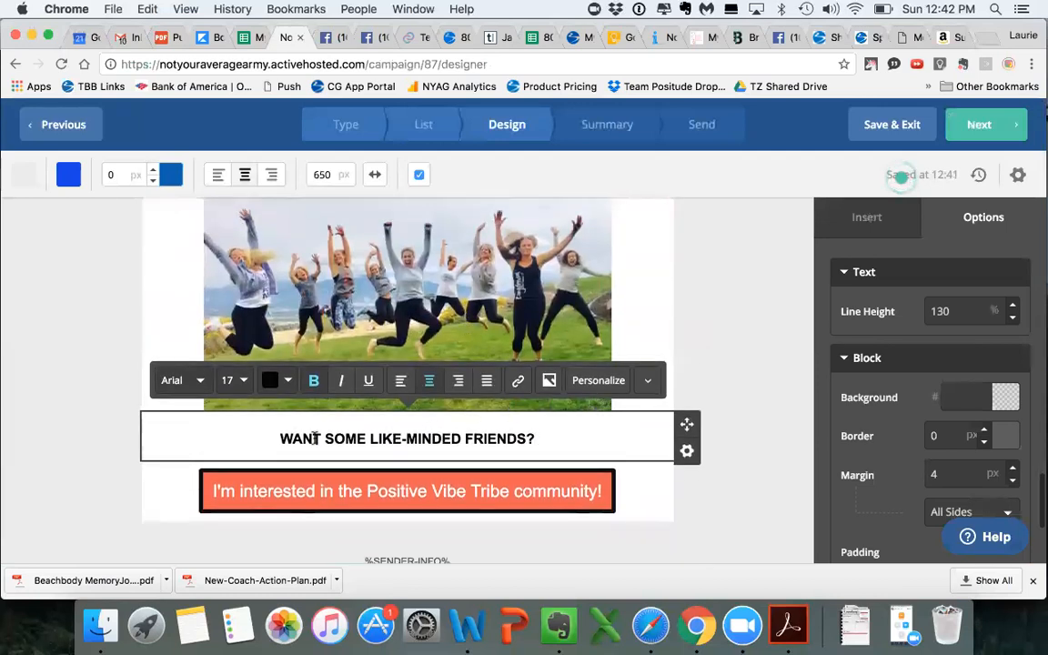
{"action": "left_click", "coordinate": [517, 443], "text": "shift"}
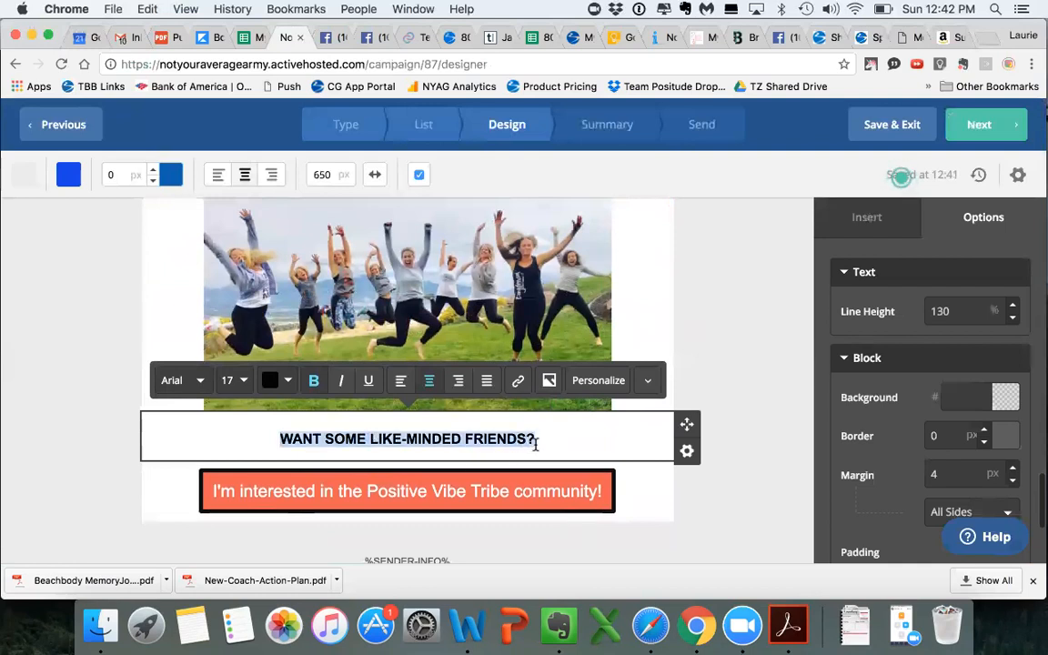
{"action": "type", "text": "If you hav"}
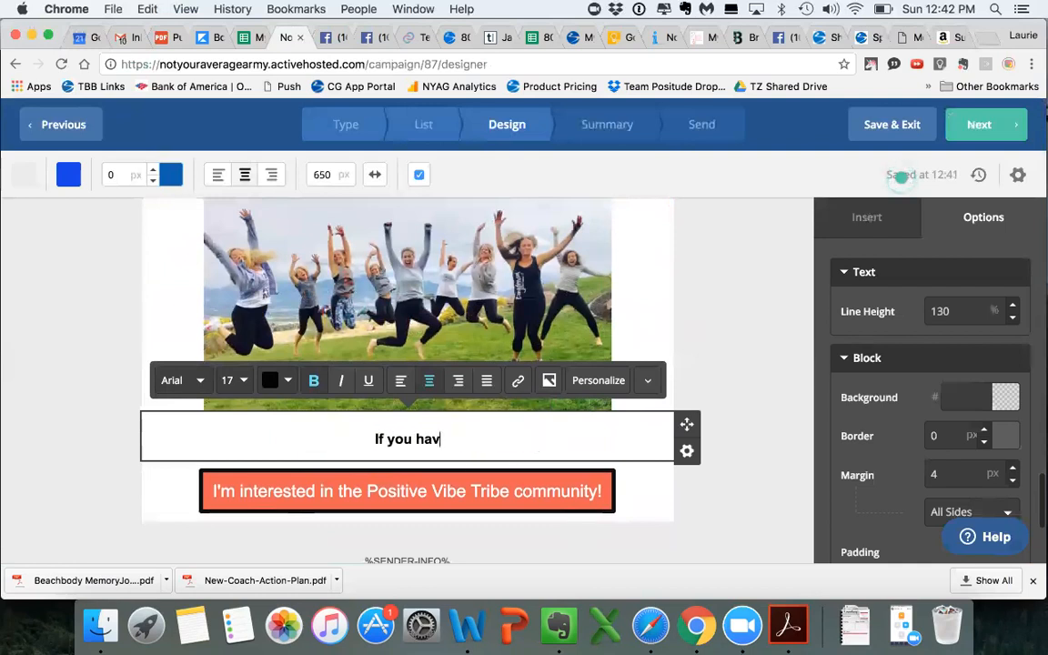
{"action": "type", "text": "en't connectied in m"}
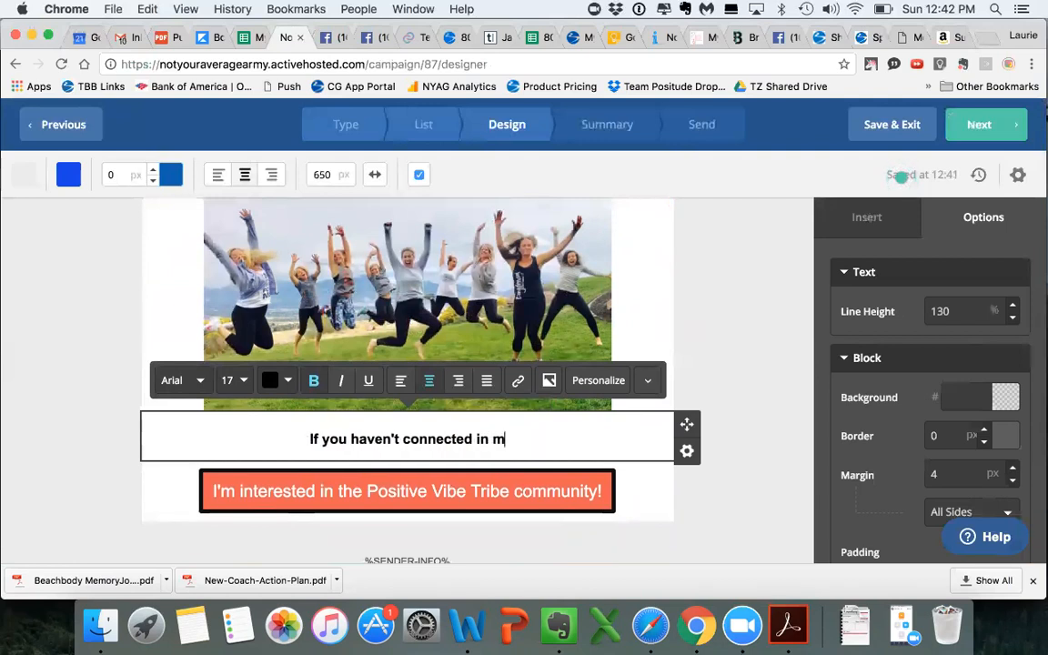
{"action": "type", "text": "y fre"}
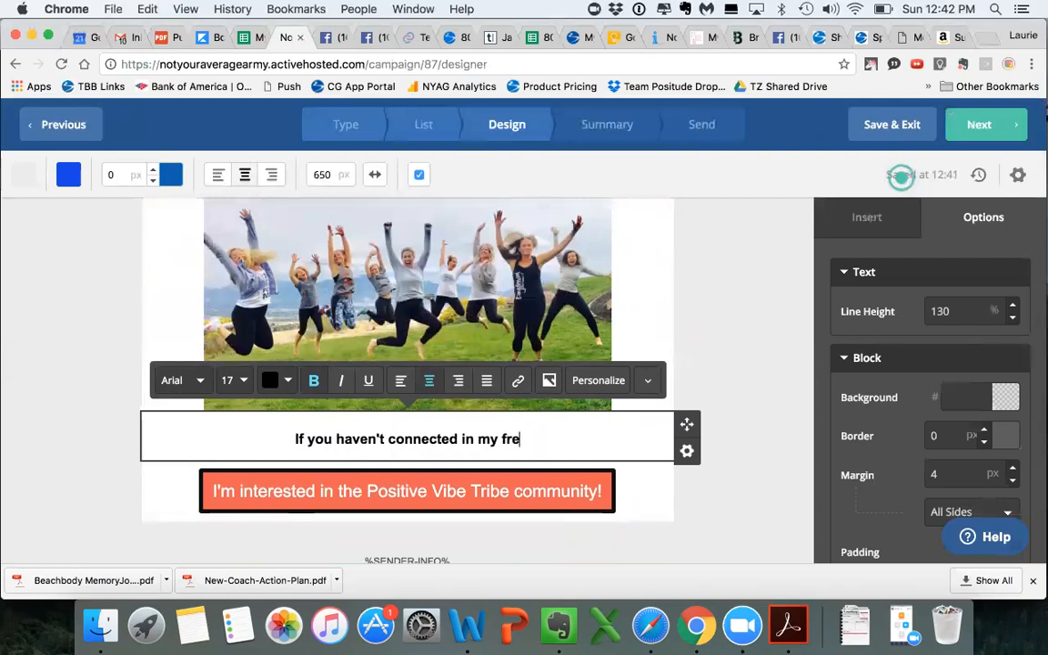
{"action": "type", "text": "e community "}
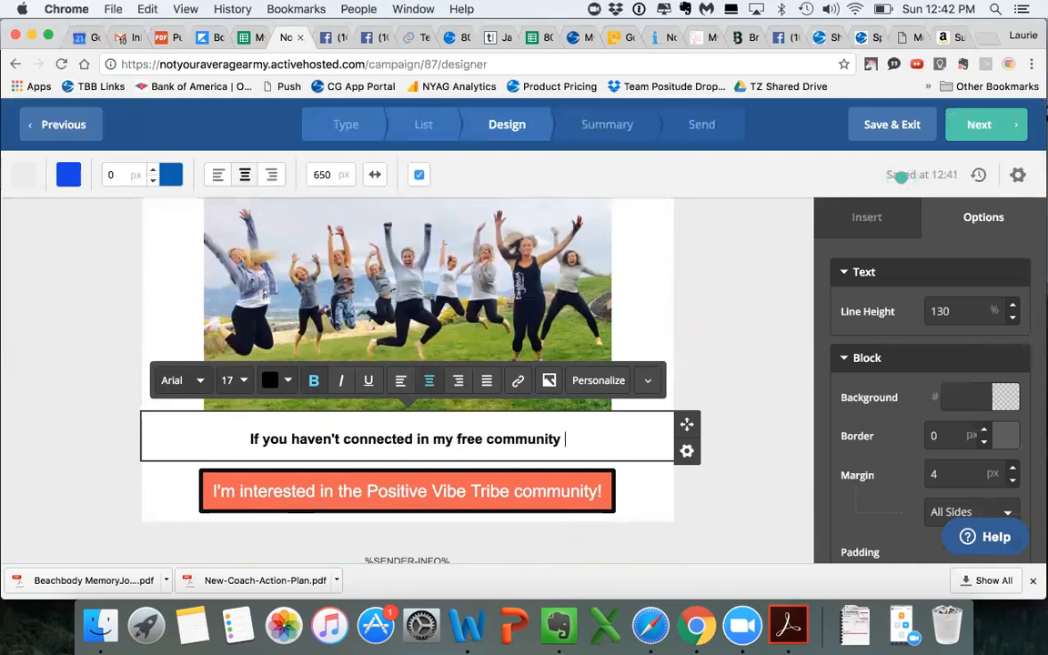
{"action": "type", "text": "on Facebook"}
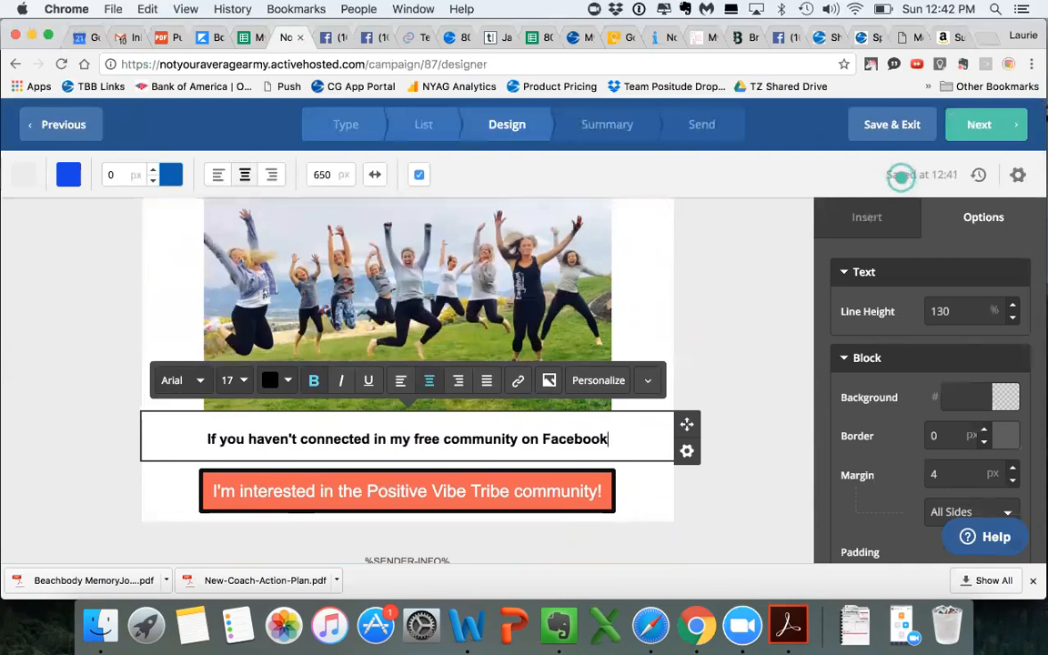
{"action": "type", "text": ", I'd loe"}
{"action": "key", "text": "BackSpace"}
{"action": "type", "text": "ve for you "}
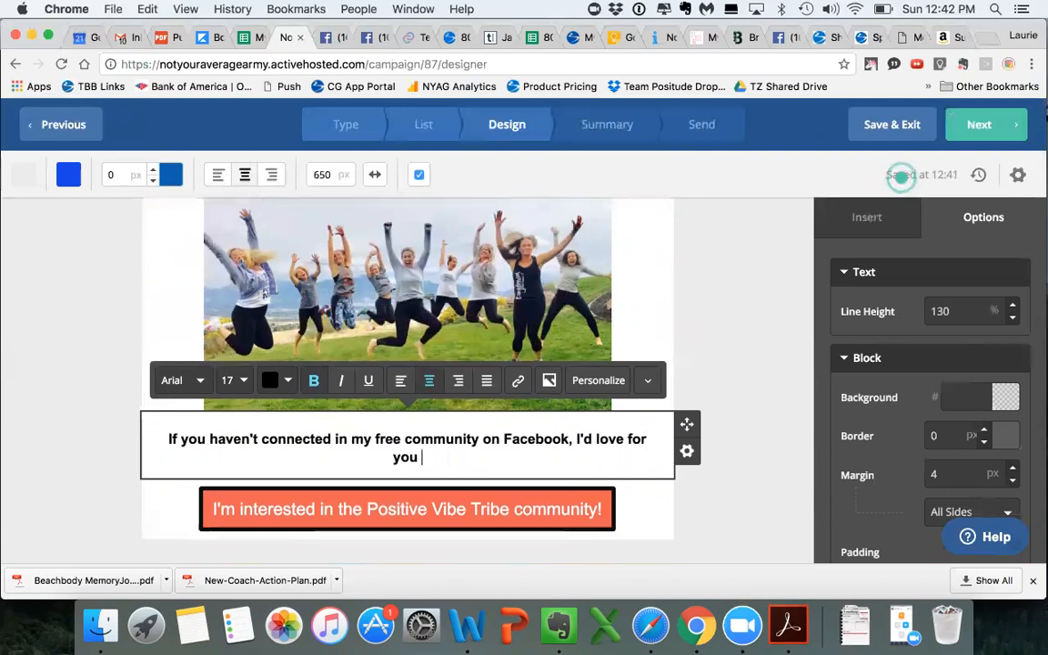
{"action": "type", "text": "to join us!"}
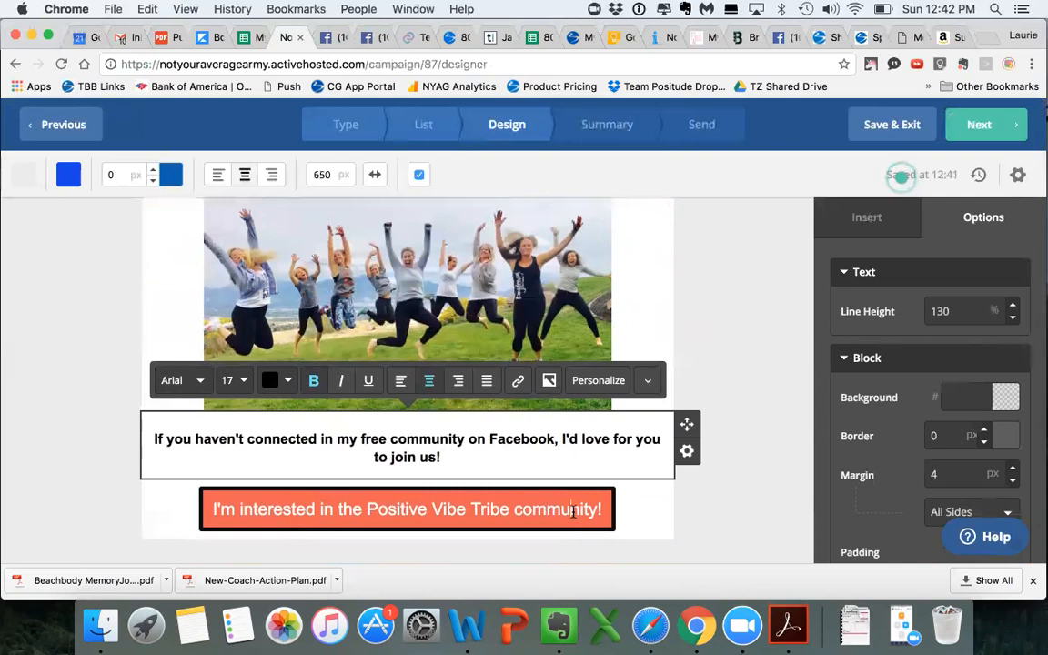
Inspect the full link address assigned to the Positive Vibe Tribe community button
{"action": "left_click", "coordinate": [573, 509]}
{"action": "left_click", "coordinate": [950, 310]}
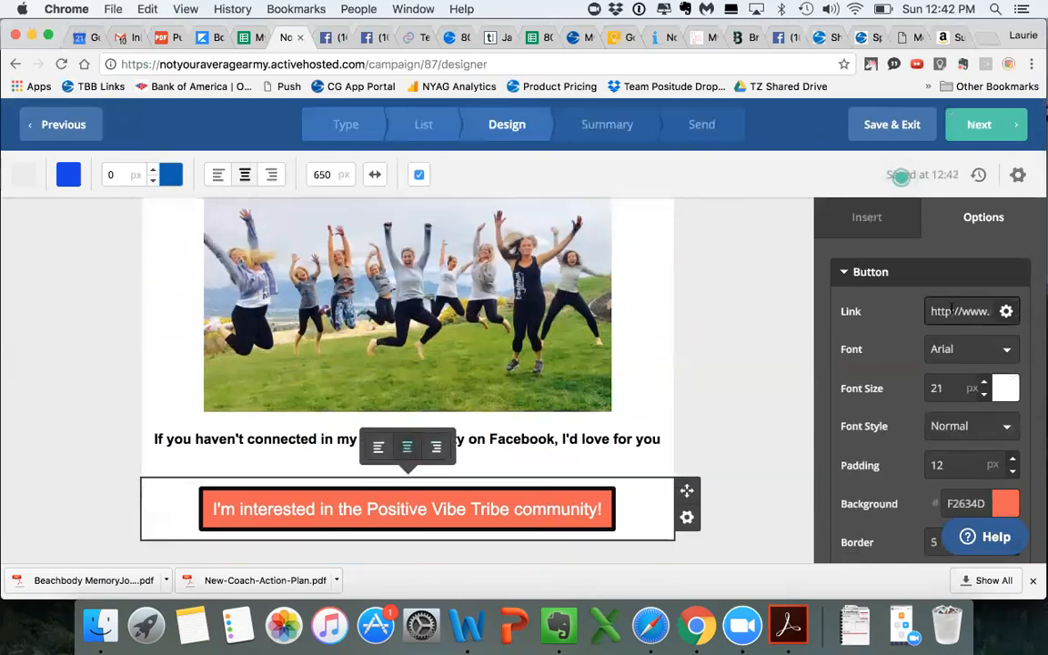
{"action": "key", "text": "Right"}
{"action": "key", "text": "Right"}
{"action": "key", "text": "Right"}
{"action": "key", "text": "Right"}
{"action": "key", "text": "Right"}
{"action": "key", "text": "Right"}
{"action": "key", "text": "Right"}
{"action": "key", "text": "Right"}
{"action": "key", "text": "Right"}
{"action": "key", "text": "Right"}
{"action": "key", "text": "Right"}
{"action": "key", "text": "Right"}
{"action": "key", "text": "Right"}
{"action": "key", "text": "Right"}
{"action": "key", "text": "Right"}
{"action": "key", "text": "Right"}
{"action": "key", "text": "Right"}
{"action": "key", "text": "Right"}
{"action": "key", "text": "Right"}
{"action": "key", "text": "Right"}
{"action": "key", "text": "Right"}
{"action": "key", "text": "Right"}
{"action": "key", "text": "Right"}
{"action": "key", "text": "Right"}
{"action": "key", "text": "Right"}
{"action": "key", "text": "Right"}
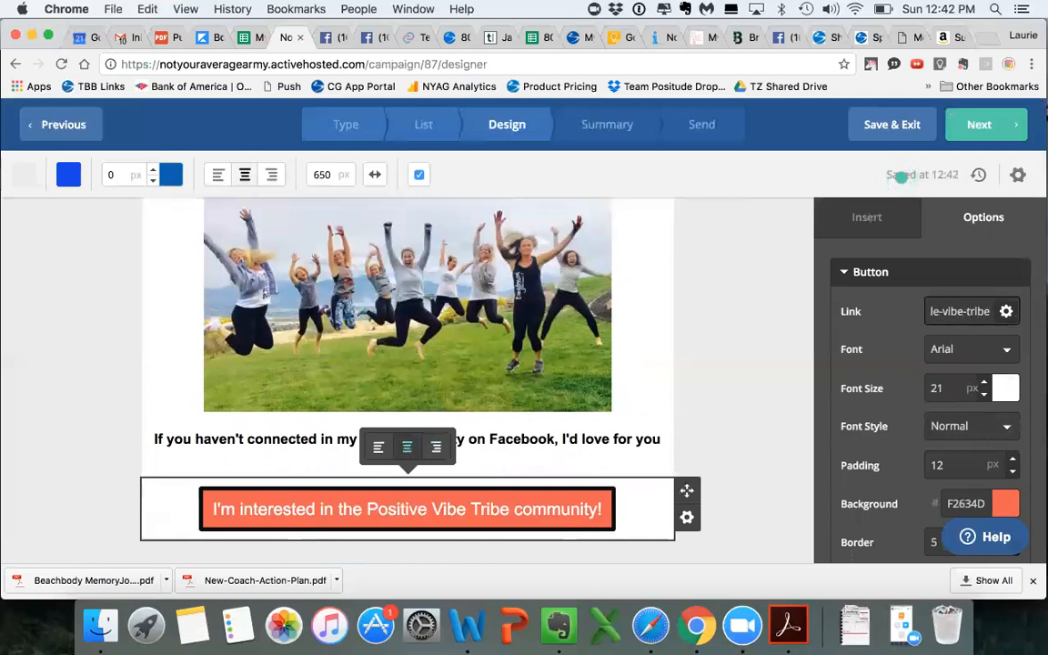
Copy the community button's link address and open it in a new browser tab to check the destination page
{"action": "left_click", "coordinate": [581, 510]}
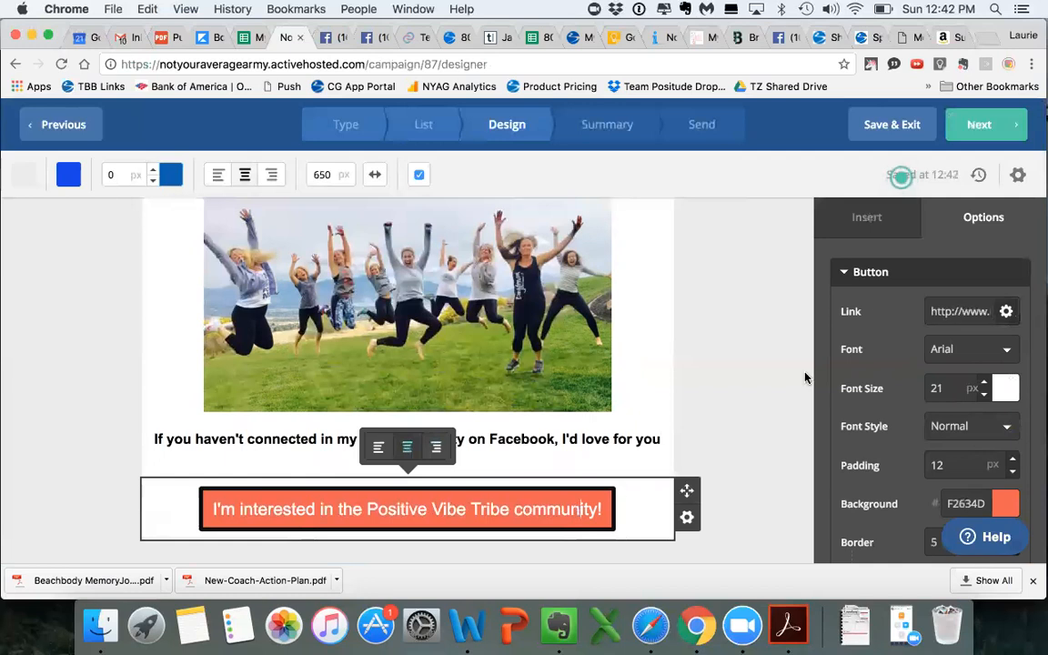
{"action": "double_click", "coordinate": [945, 313]}
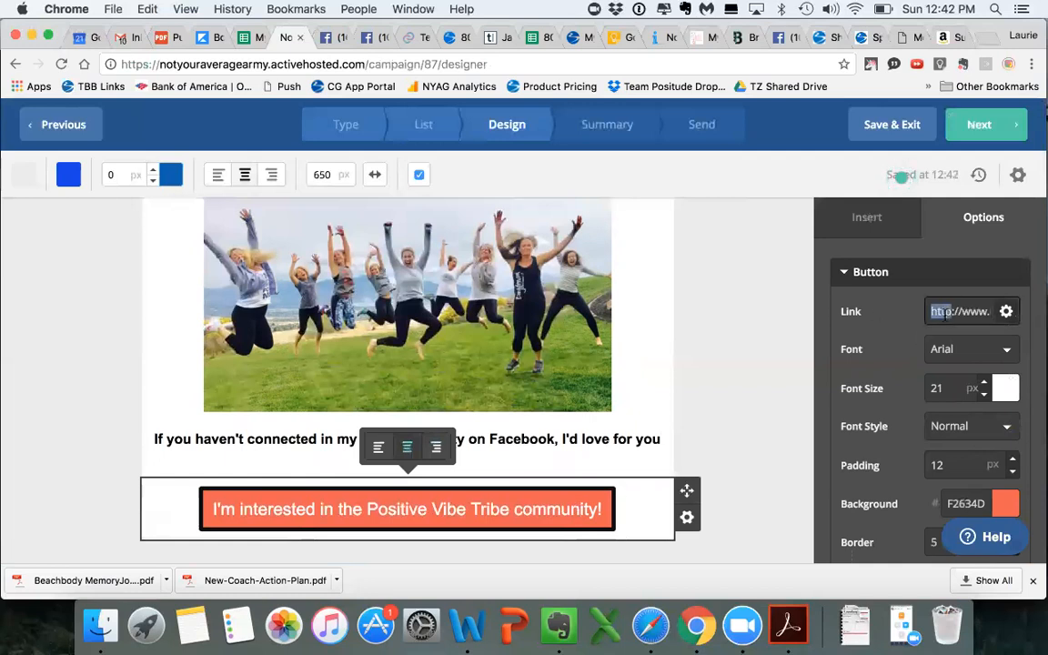
{"action": "key", "text": "super+a"}
{"action": "key", "text": "super+c"}
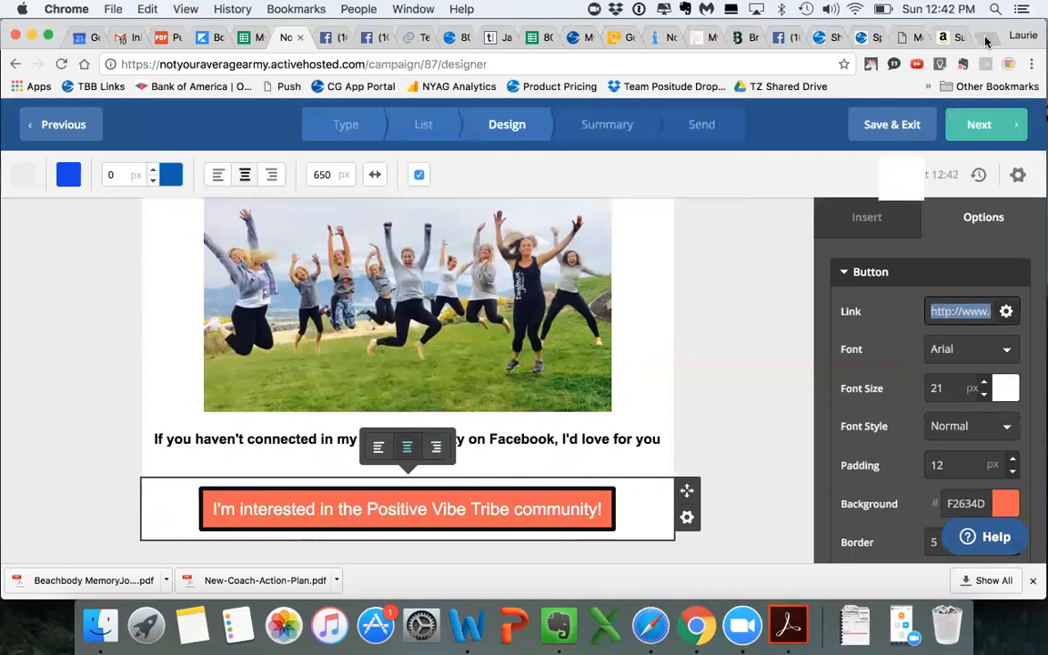
{"action": "key", "text": "super+t"}
{"action": "key", "text": "super+v"}
{"action": "key", "text": "Return"}
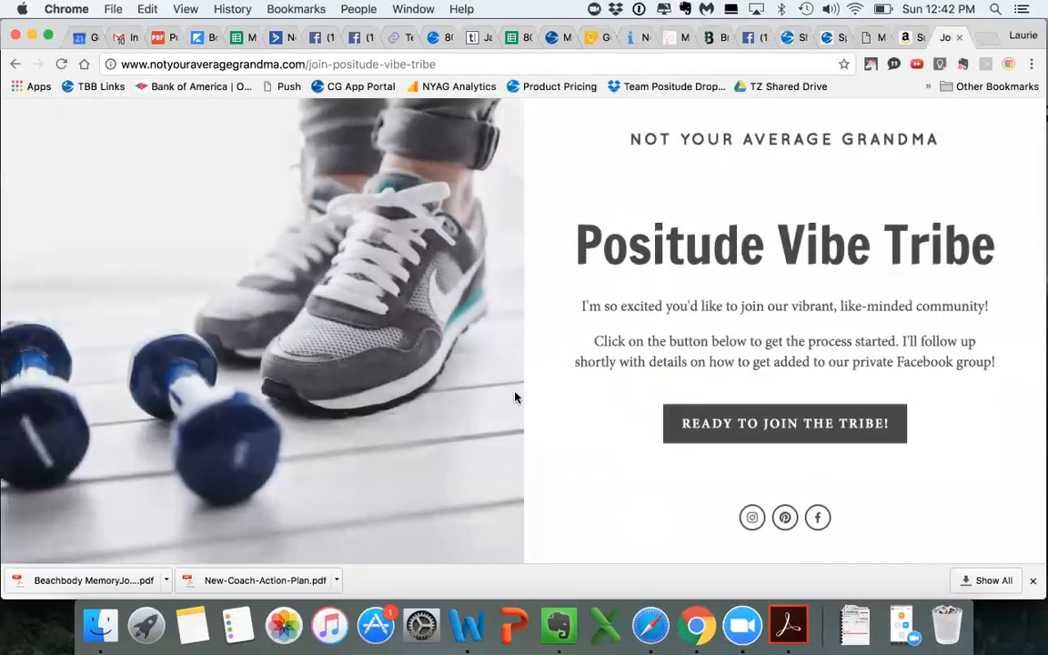
Open the Positude Vibe Tribe join form and look through its fields and interest options
{"action": "left_click", "coordinate": [818, 424]}
{"action": "scroll", "coordinate": [518, 346], "scroll_direction": "down", "scroll_amount": 4}
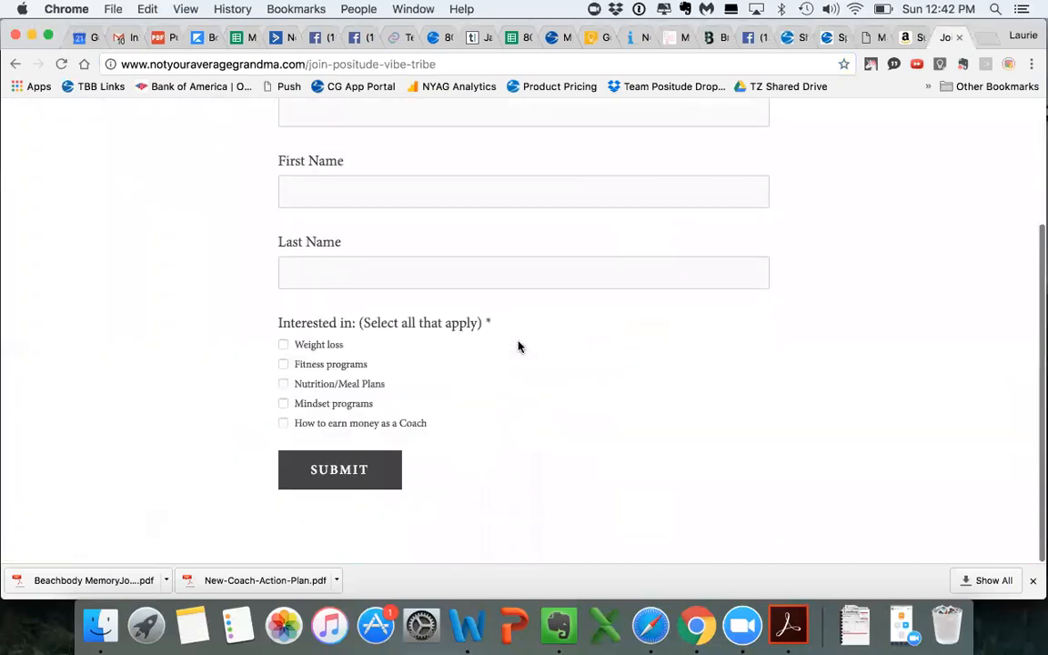
{"action": "scroll", "coordinate": [518, 346], "scroll_direction": "up", "scroll_amount": 4}
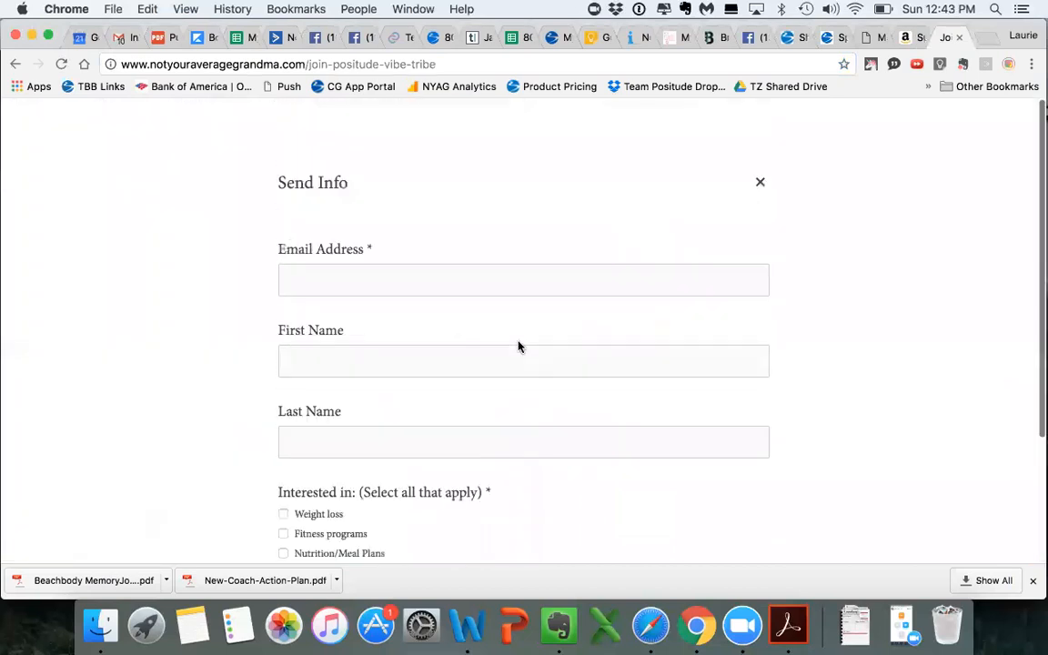
Close the Positude Vibe Tribe join form tab and return to the community button in the newsletter design
{"action": "left_click", "coordinate": [957, 40]}
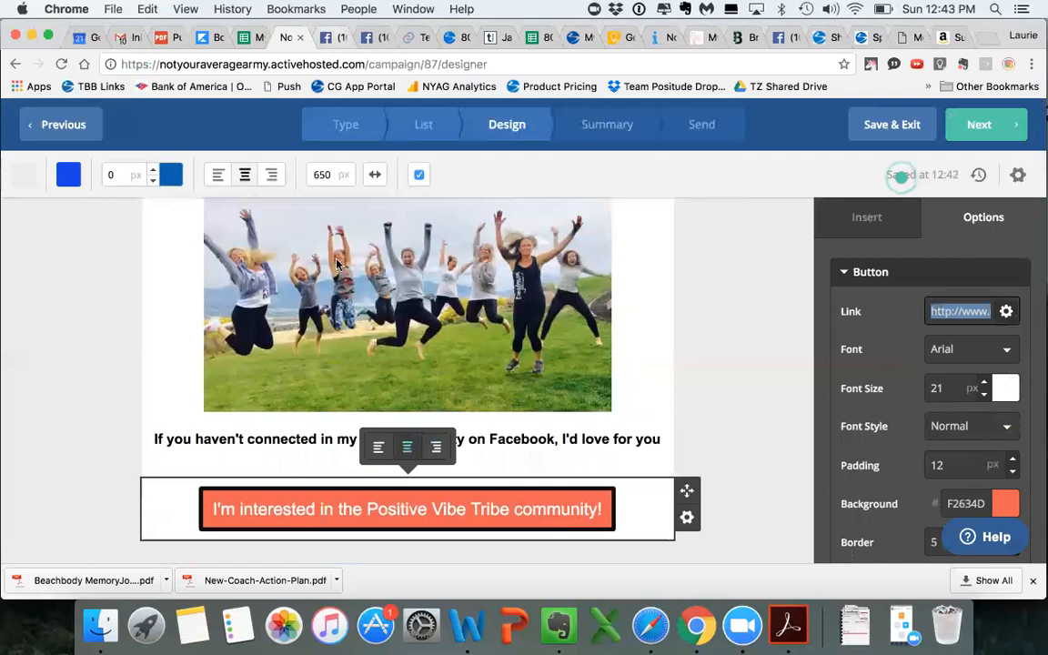
{"action": "left_click", "coordinate": [604, 505]}
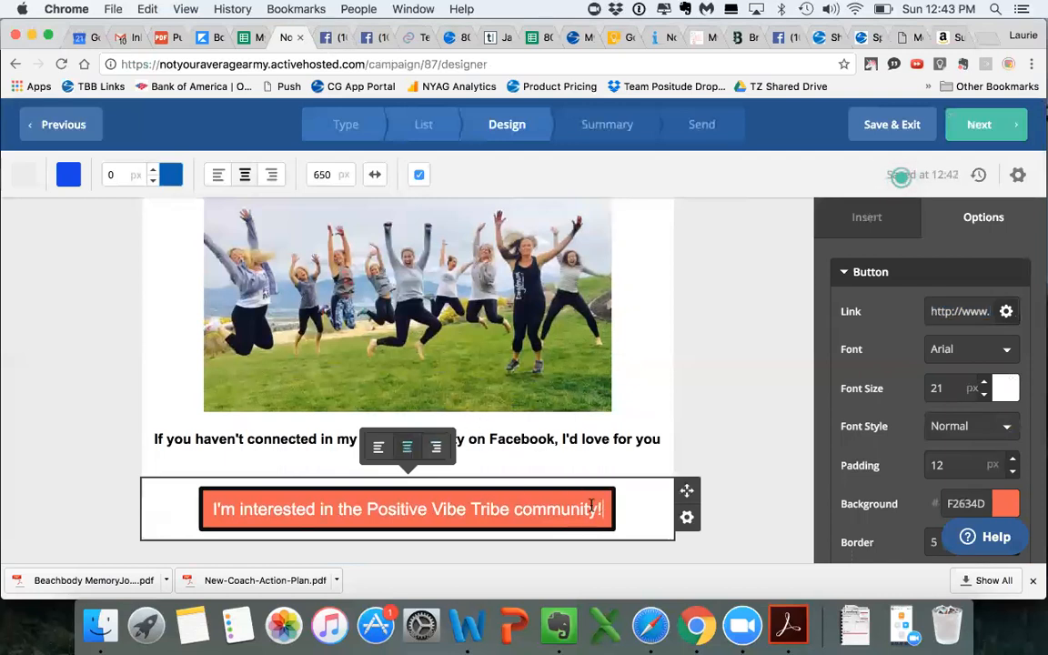
{"action": "left_click", "coordinate": [535, 510]}
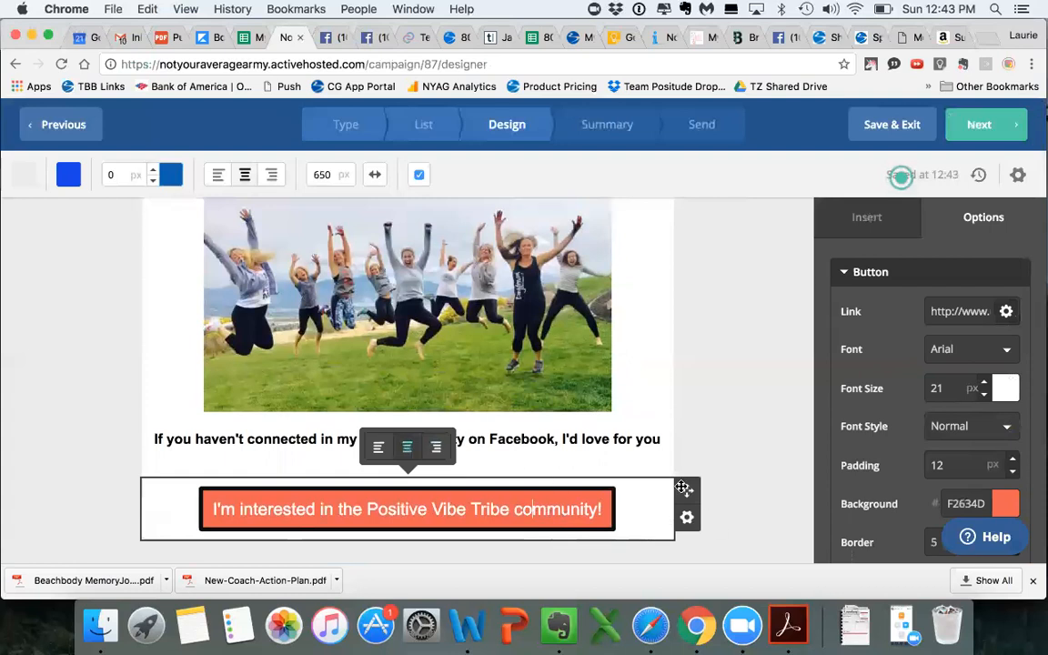
{"action": "left_click", "coordinate": [688, 520]}
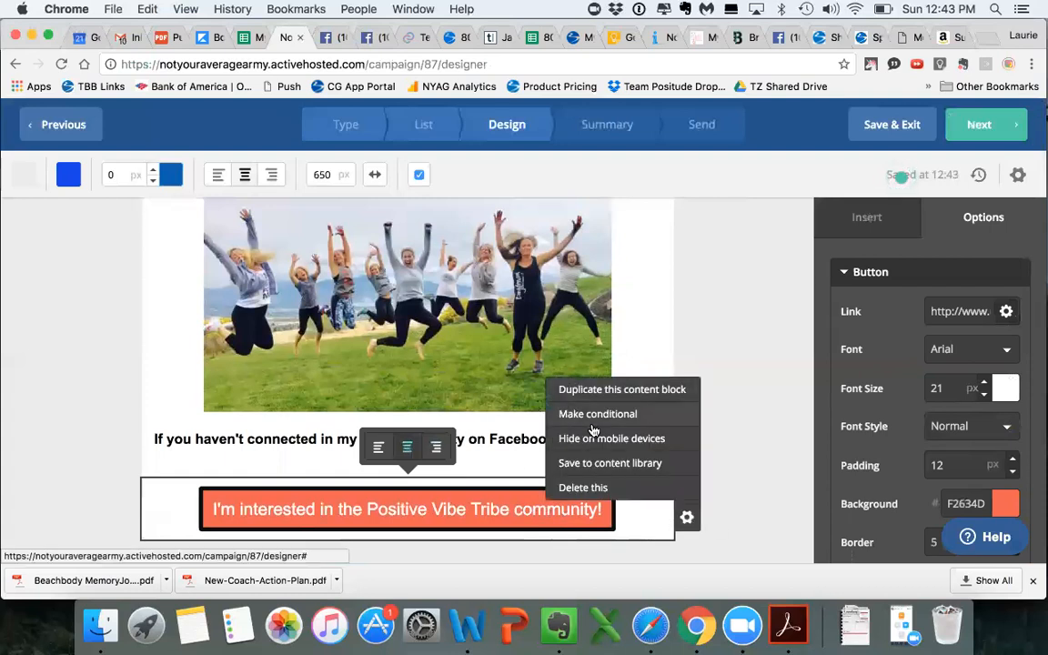
{"action": "left_click", "coordinate": [753, 389]}
Remove the bold formatting from the Facebook community invitation text below the group photo
{"action": "left_click", "coordinate": [495, 427]}
{"action": "left_click_drag", "start_coordinate": [444, 457], "coordinate": [114, 413]}
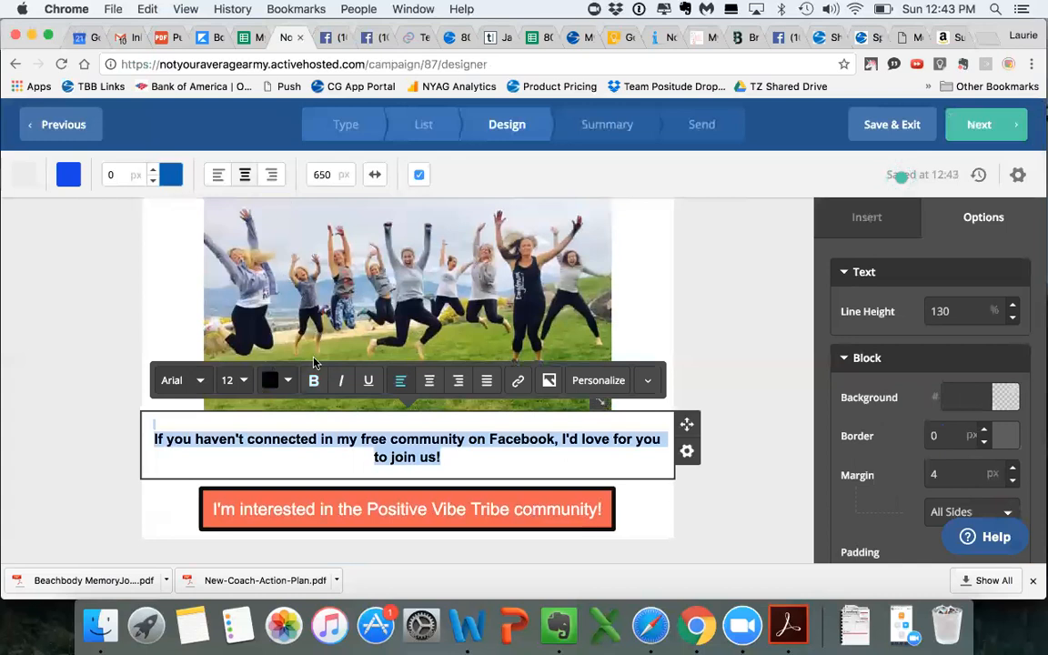
{"action": "left_click", "coordinate": [314, 380]}
{"action": "left_click", "coordinate": [714, 423]}
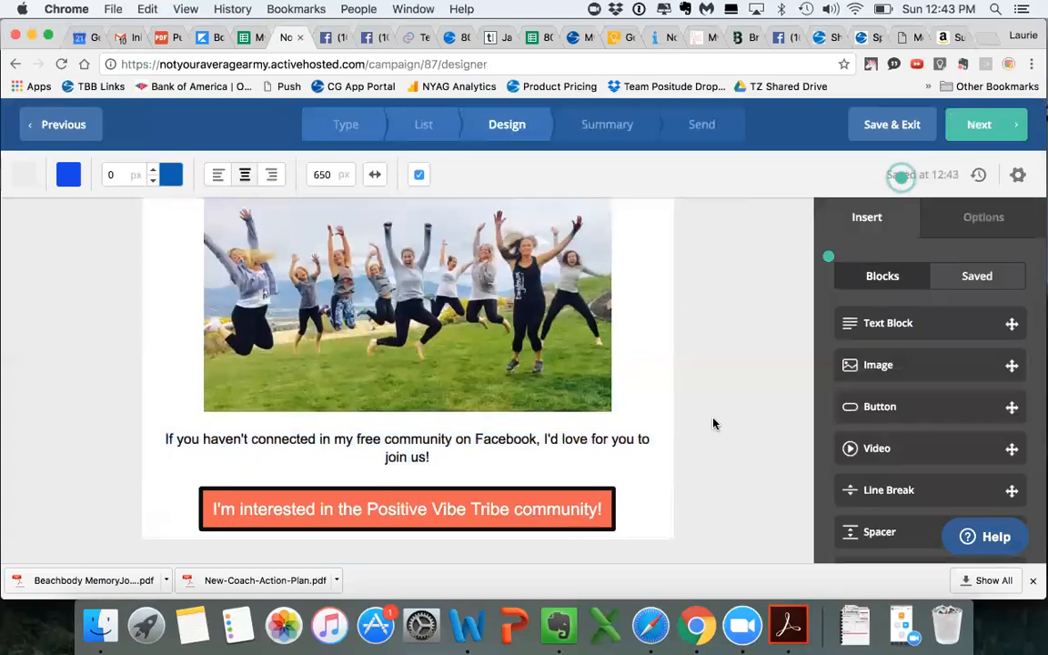
Extend the Facebook community invitation so it ends with "to join us by clicking on the button below!"
{"action": "left_click", "coordinate": [544, 439]}
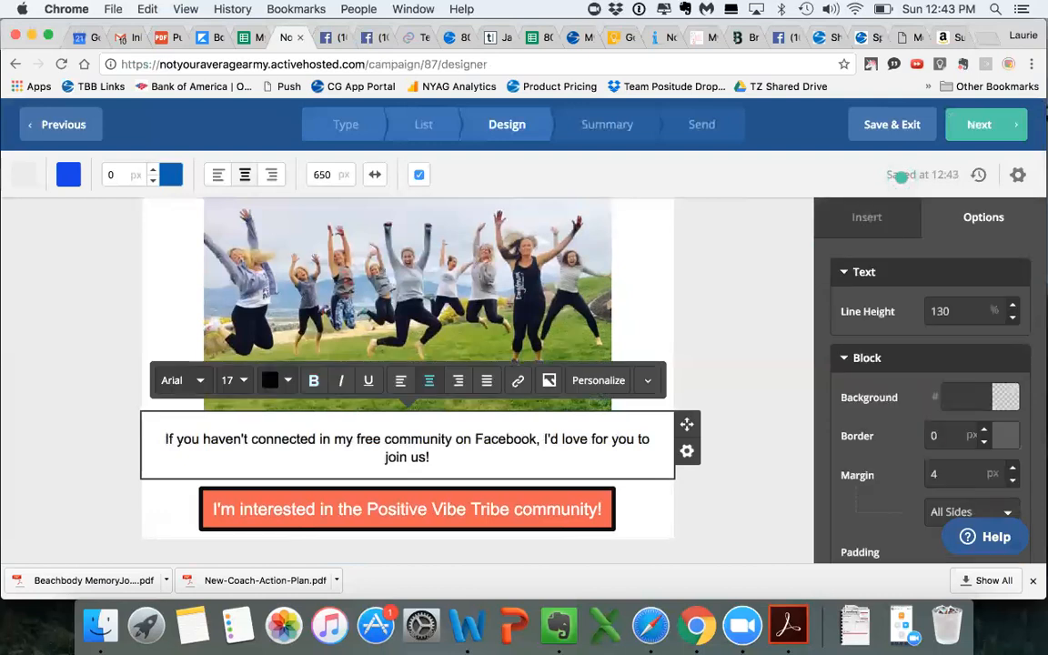
{"action": "left_click", "coordinate": [479, 458]}
{"action": "type", "text": "by click"}
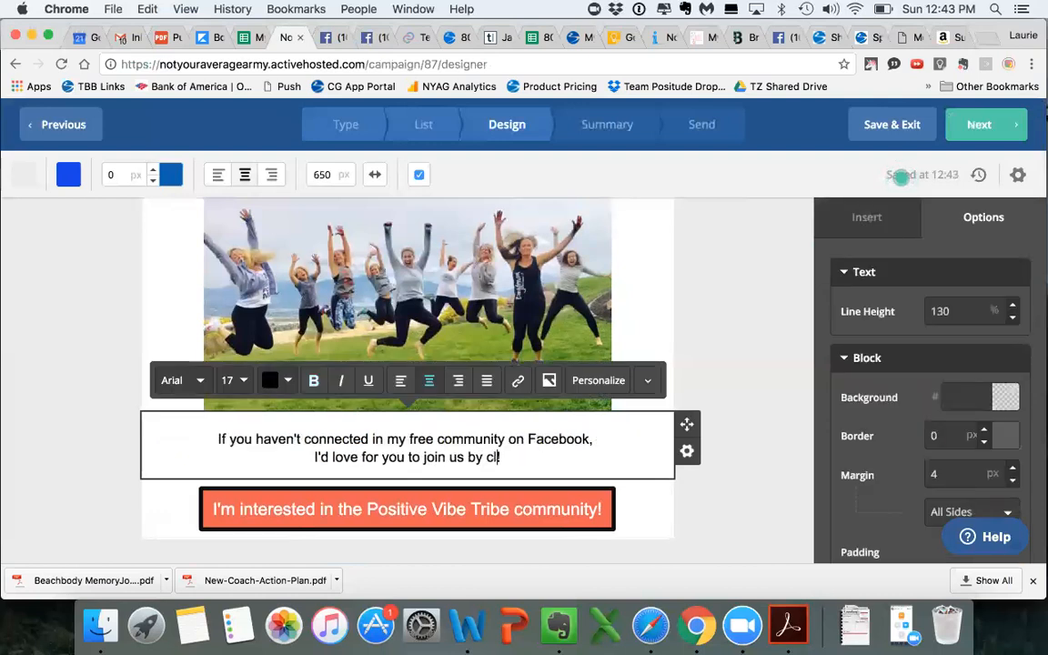
{"action": "type", "text": "ing on the"}
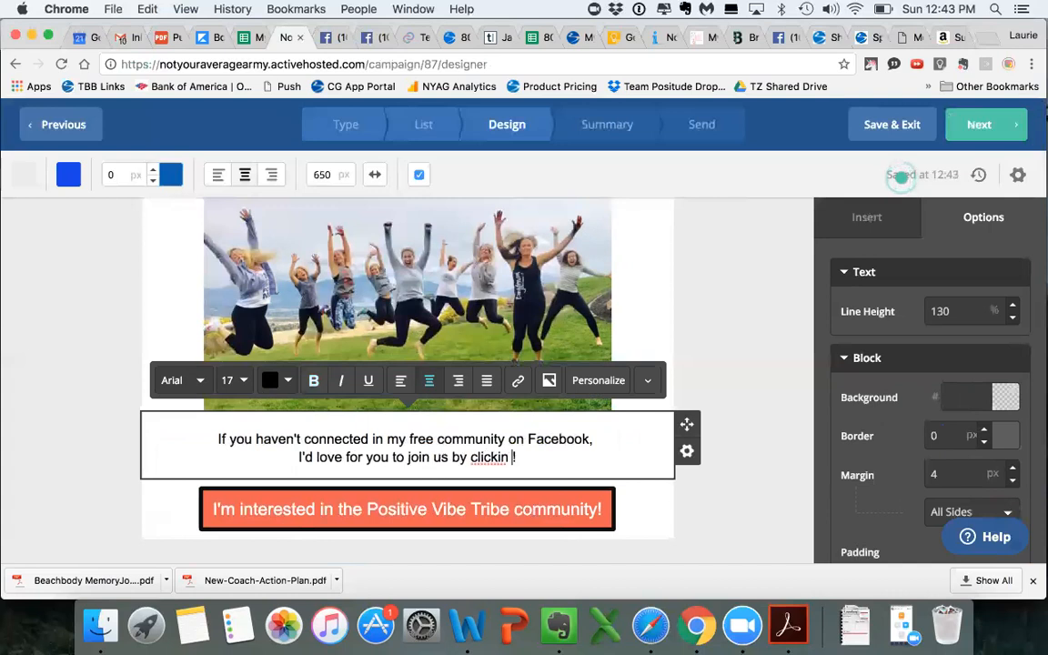
{"action": "type", "text": " button b"}
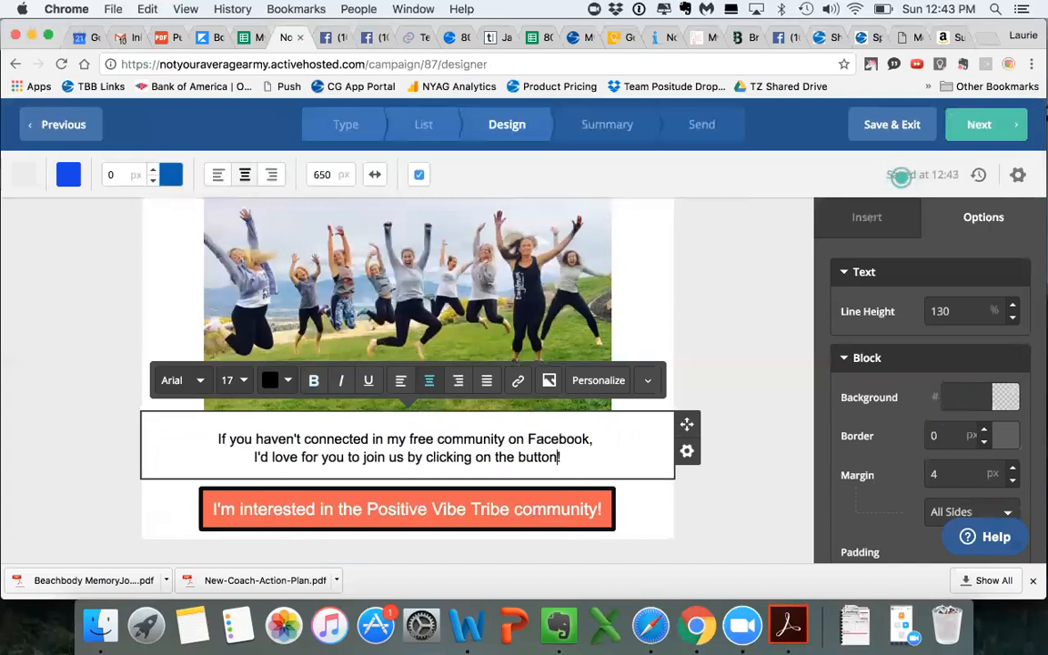
{"action": "type", "text": "elow"}
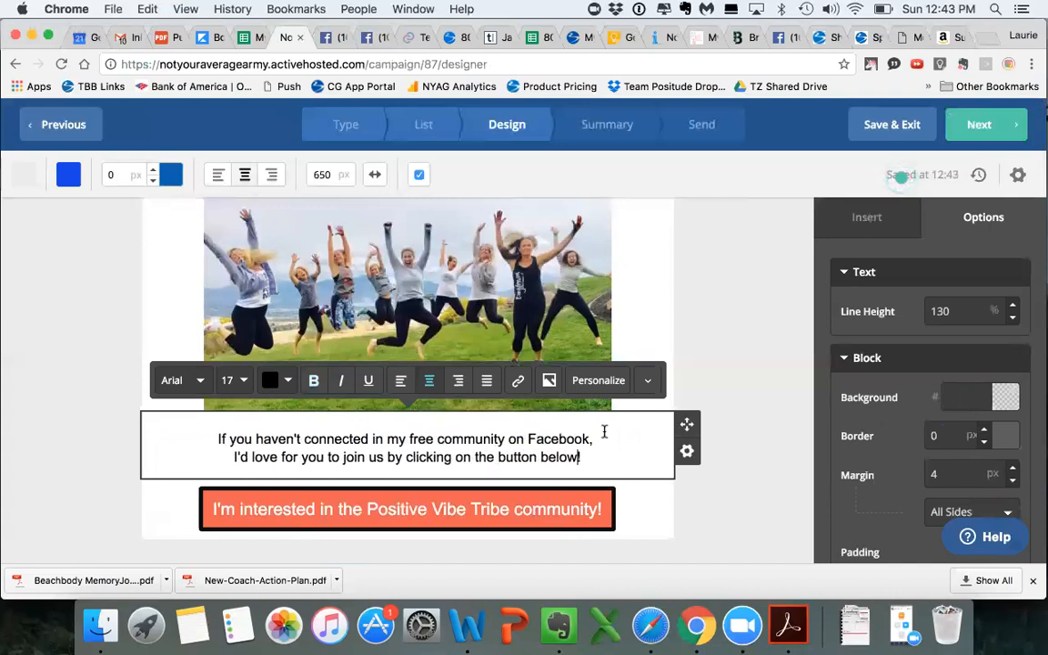
{"action": "left_click", "coordinate": [698, 291]}
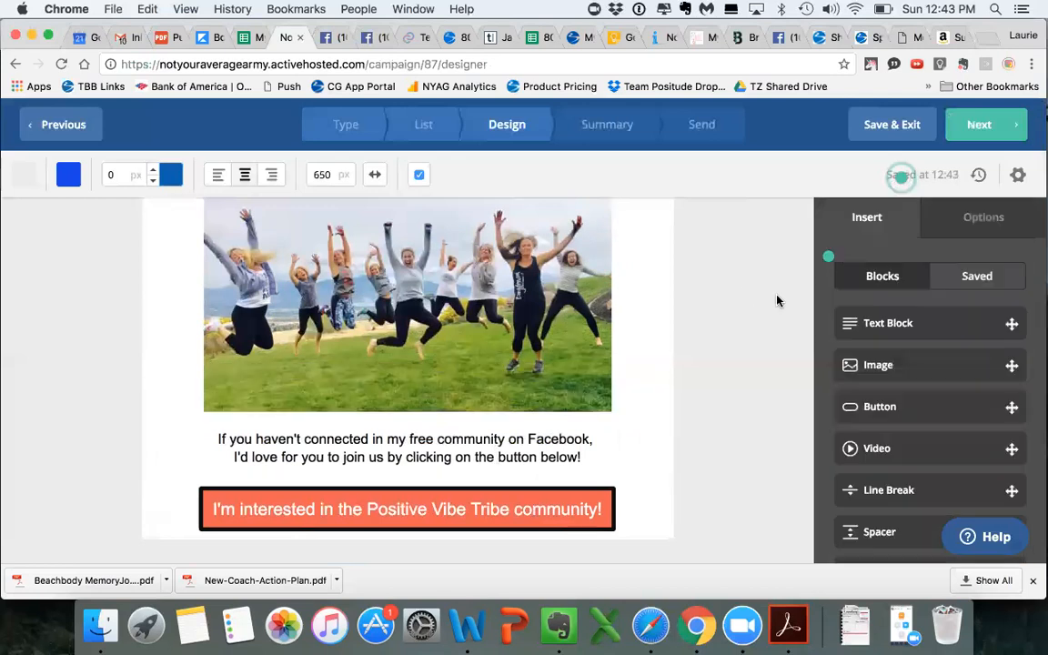
Change "connected in" to "connected with" in the Facebook community invitation
{"action": "double_click", "coordinate": [376, 439]}
{"action": "type", "text": "with"}
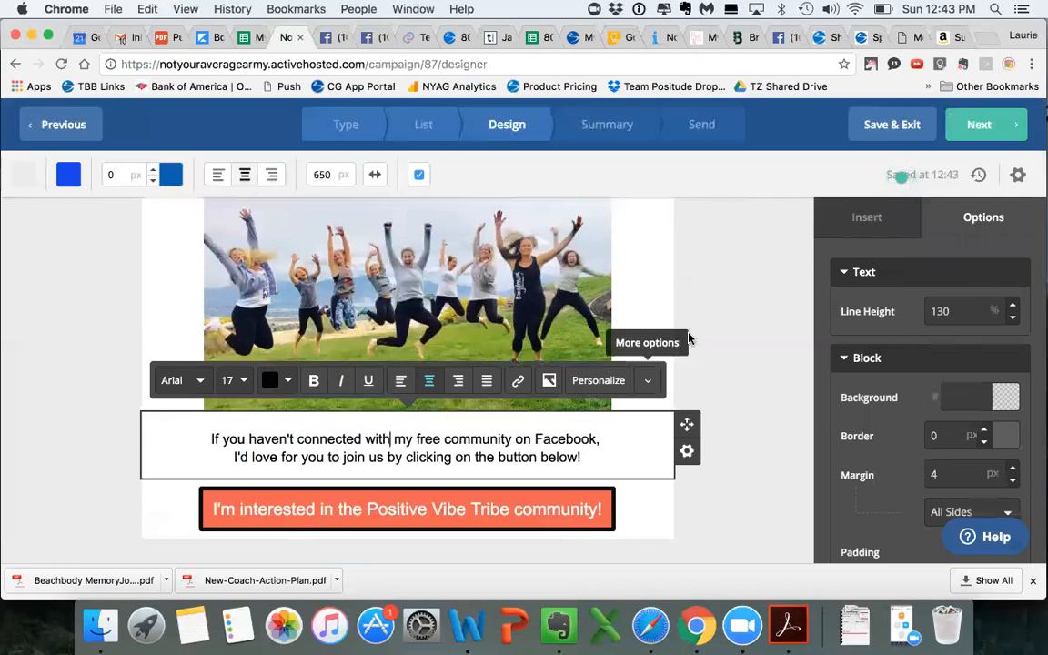
{"action": "left_click", "coordinate": [679, 330]}
Delete all the course promotion and discount text from the text block under the MINDSET heading
{"action": "scroll", "coordinate": [650, 324], "scroll_direction": "up", "scroll_amount": 2}
{"action": "scroll", "coordinate": [650, 324], "scroll_direction": "up", "scroll_amount": 10}
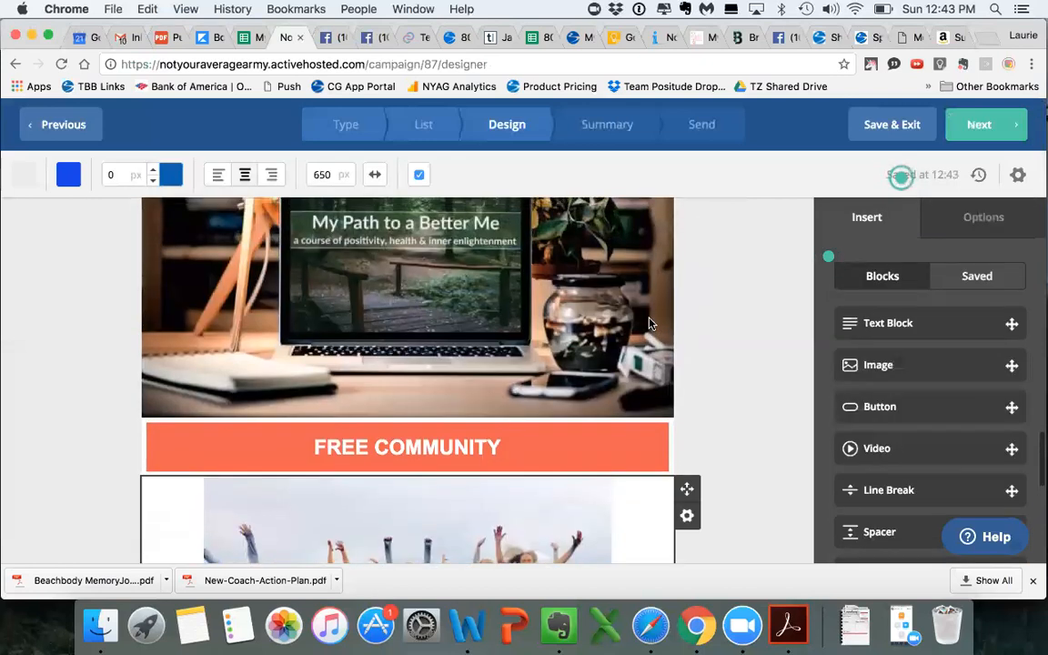
{"action": "scroll", "coordinate": [648, 336], "scroll_direction": "up", "scroll_amount": 2}
{"action": "scroll", "coordinate": [647, 335], "scroll_direction": "down", "scroll_amount": 2}
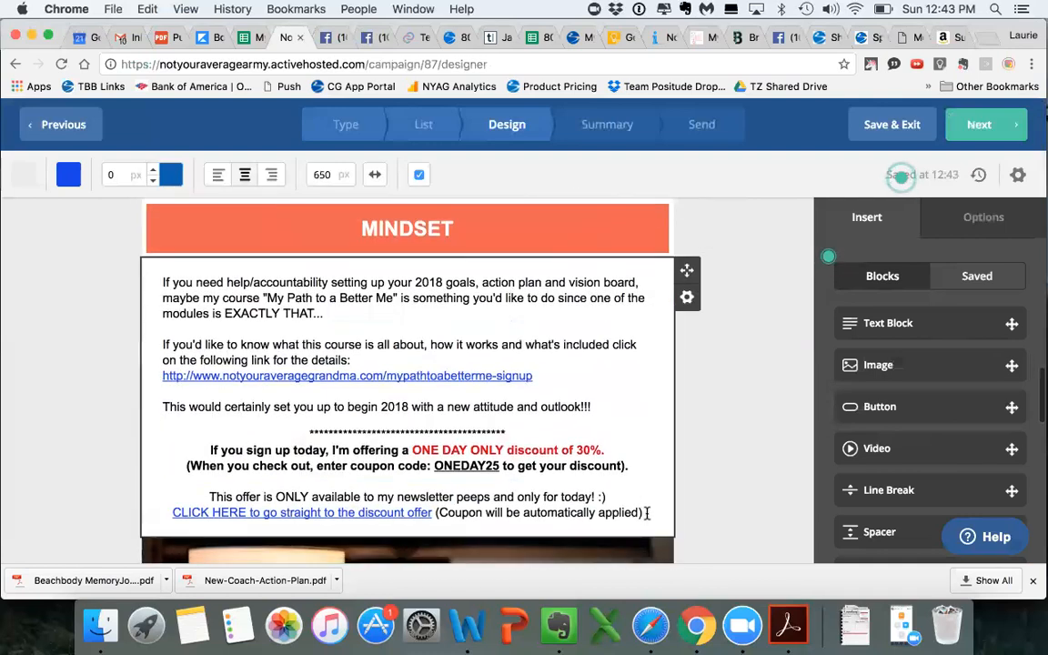
{"action": "left_click_drag", "start_coordinate": [632, 512], "coordinate": [138, 256]}
{"action": "key", "text": "BackSpace"}
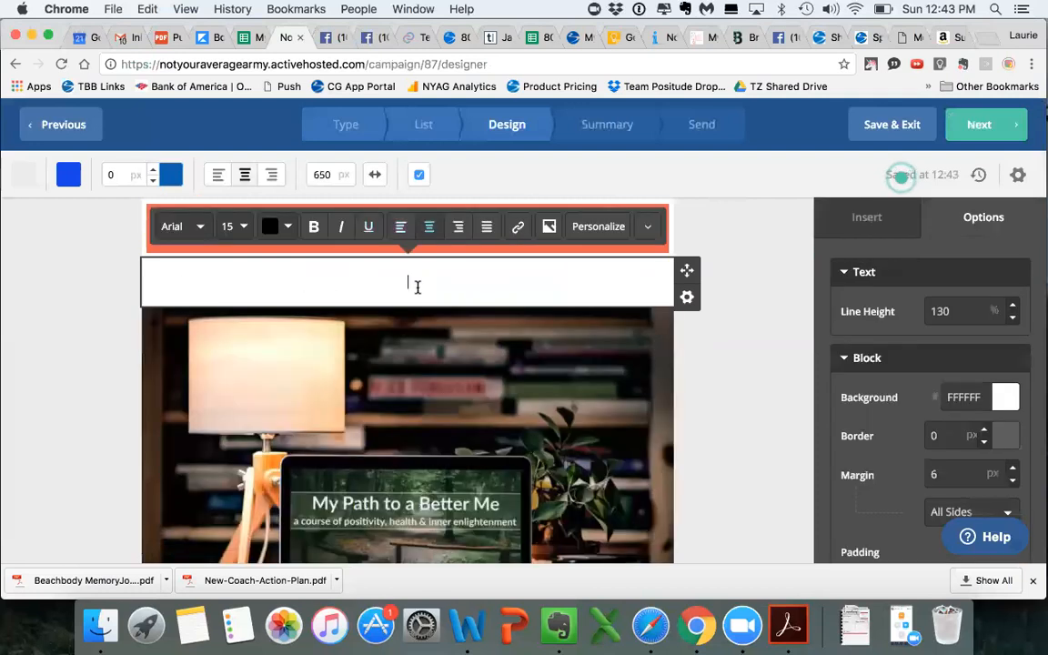
Move one of the two line breaks above the MINDSET heading to between the course image and the FREE COMMUNITY heading
{"action": "scroll", "coordinate": [422, 277], "scroll_direction": "up", "scroll_amount": 1}
{"action": "scroll", "coordinate": [488, 383], "scroll_direction": "down", "scroll_amount": 2}
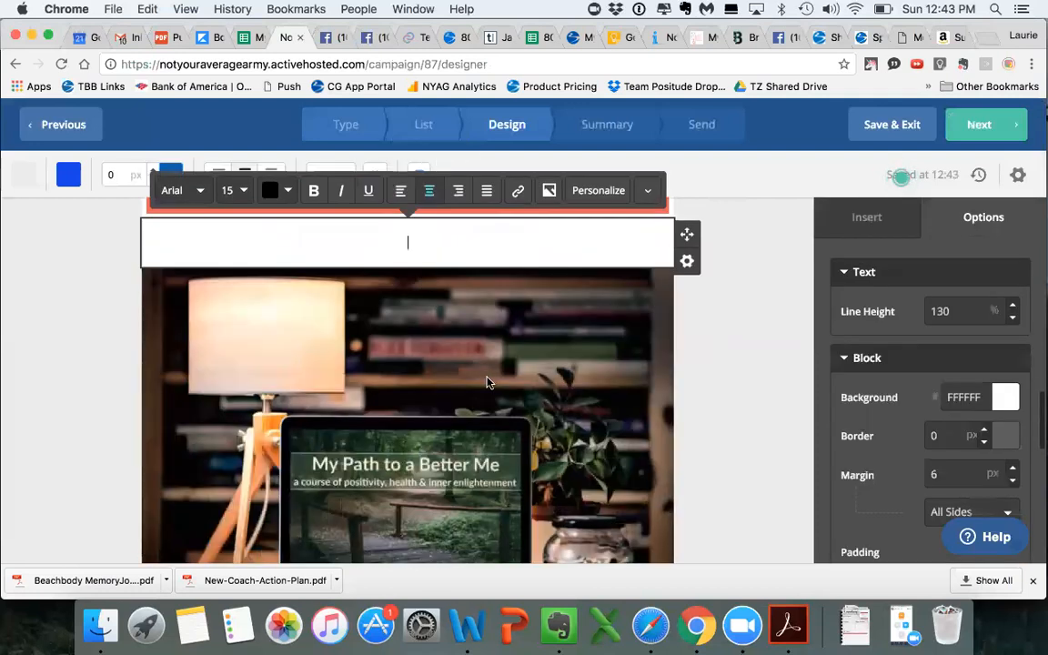
{"action": "scroll", "coordinate": [550, 269], "scroll_direction": "up", "scroll_amount": 10}
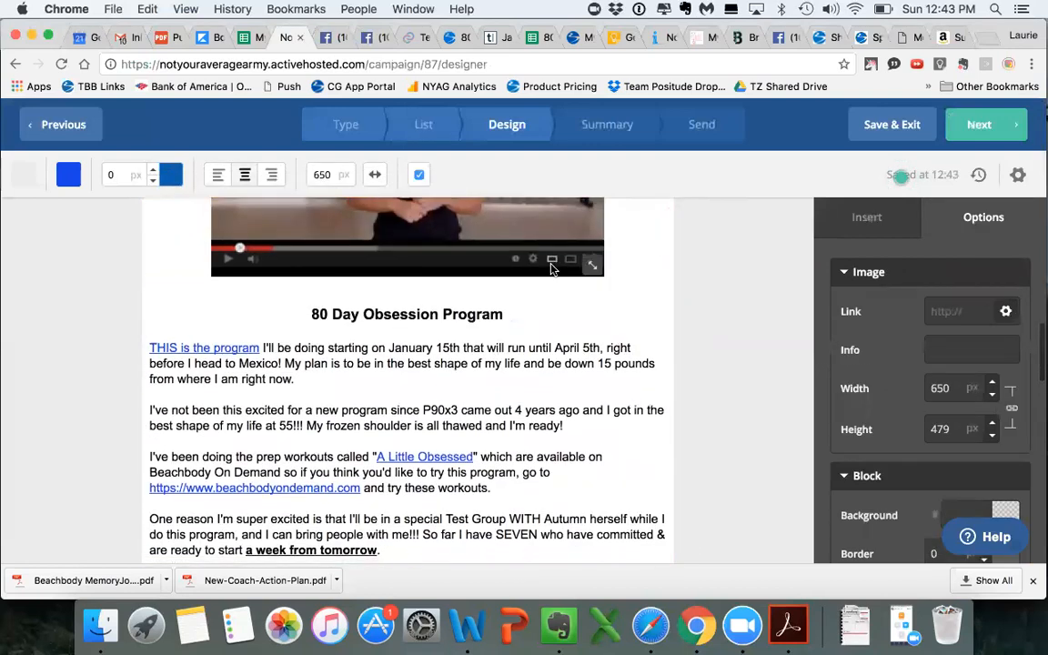
{"action": "scroll", "coordinate": [466, 534], "scroll_direction": "down", "scroll_amount": 3}
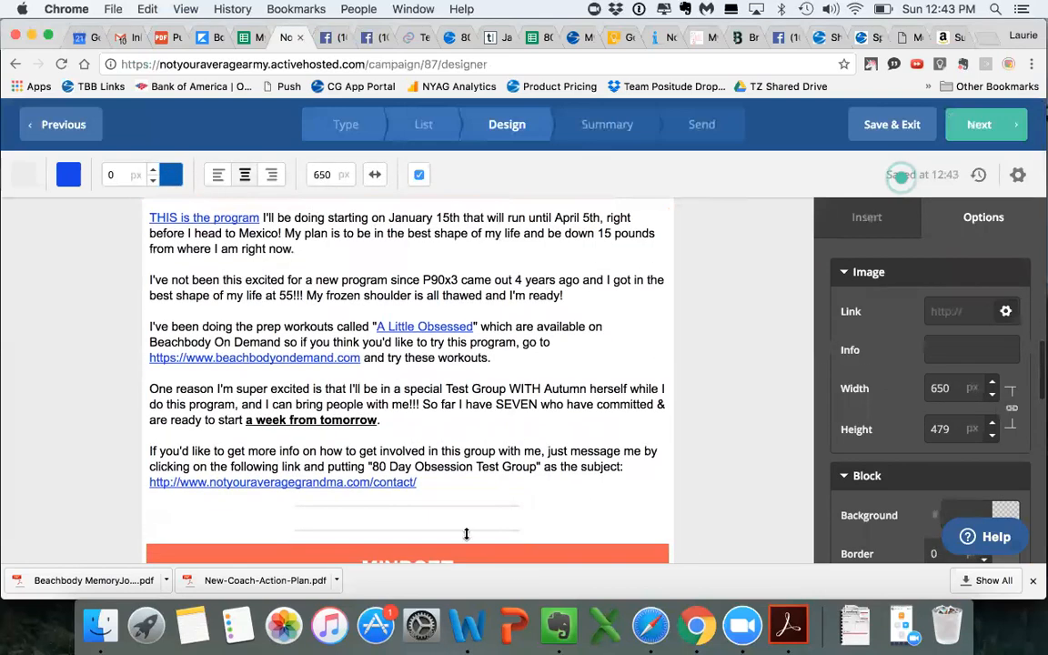
{"action": "left_click", "coordinate": [515, 519]}
{"action": "scroll", "coordinate": [514, 525], "scroll_direction": "down", "scroll_amount": 10}
{"action": "scroll", "coordinate": [514, 525], "scroll_direction": "up", "scroll_amount": 15}
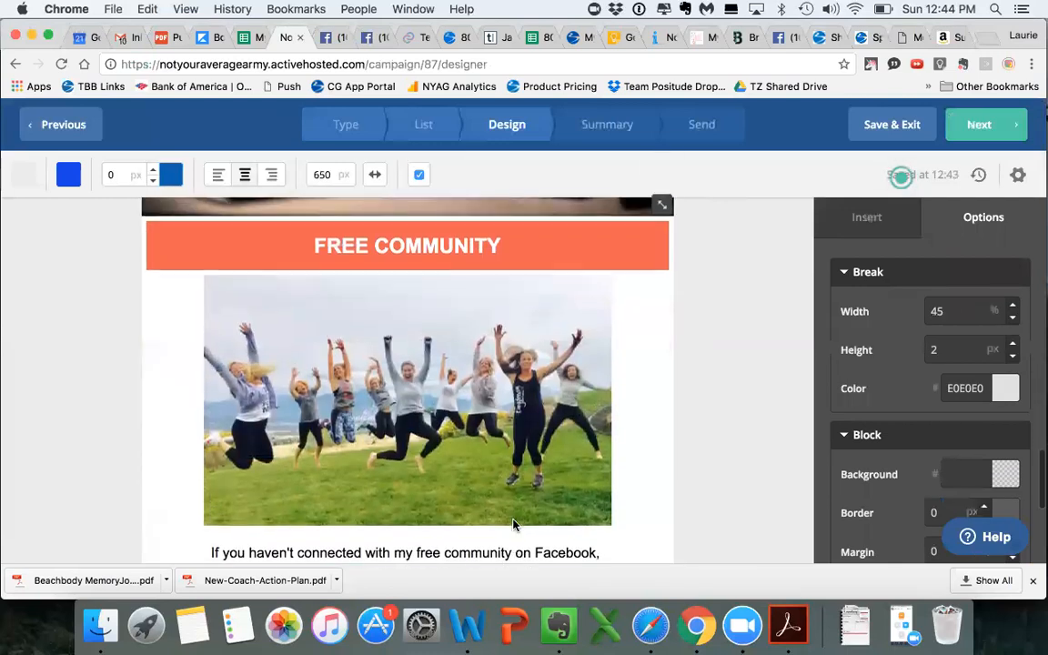
{"action": "scroll", "coordinate": [516, 525], "scroll_direction": "up", "scroll_amount": 1}
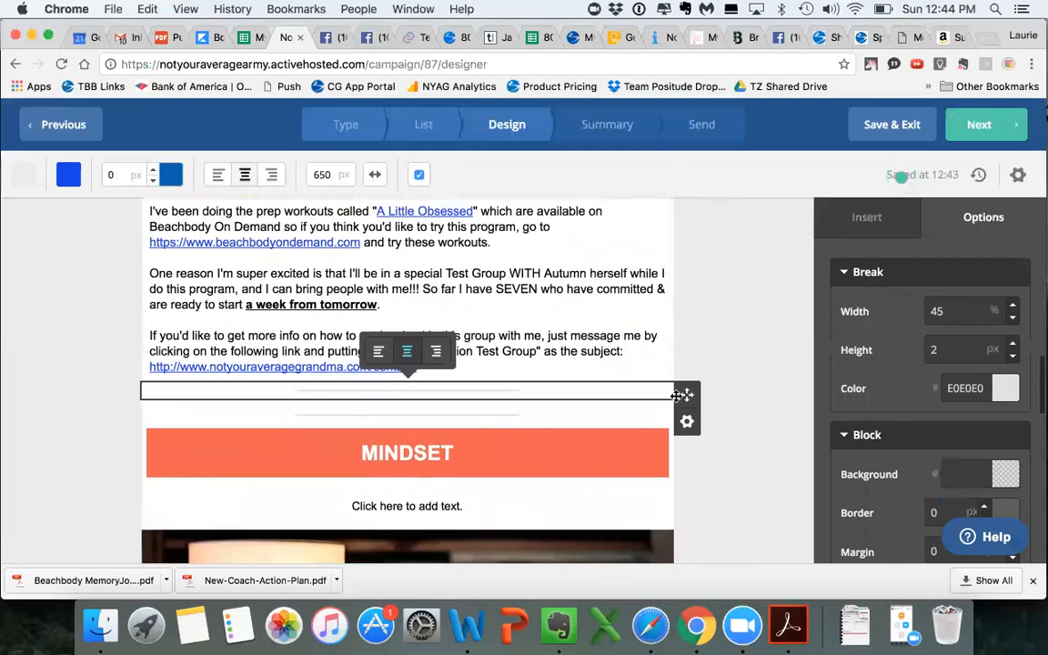
{"action": "left_click", "coordinate": [584, 489]}
{"action": "scroll", "coordinate": [578, 493], "scroll_direction": "down", "scroll_amount": 8}
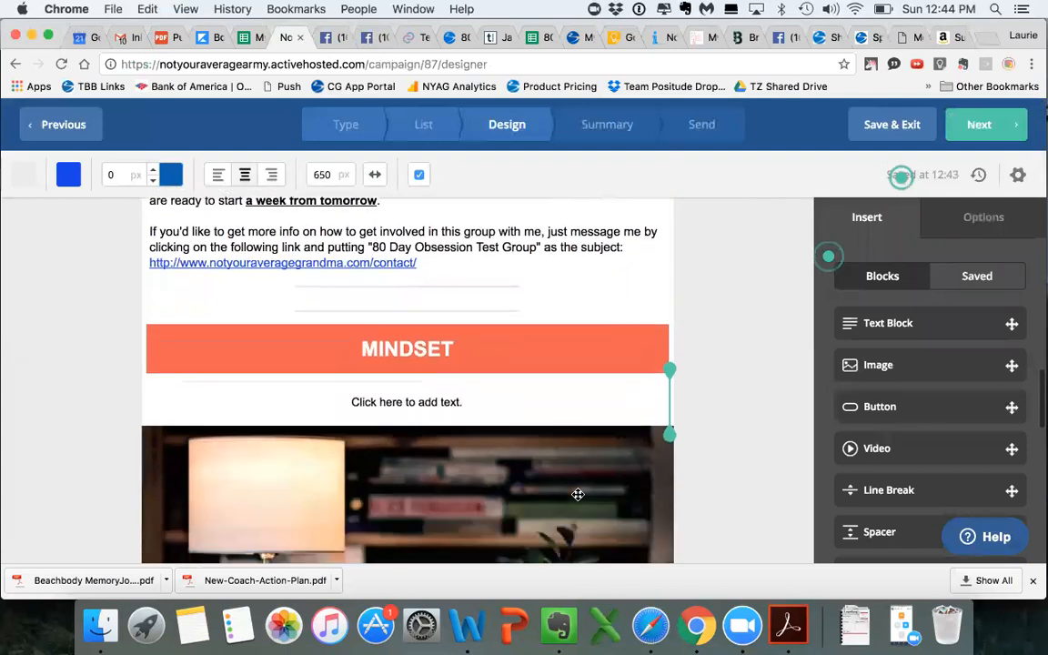
{"action": "scroll", "coordinate": [577, 494], "scroll_direction": "down", "scroll_amount": 4}
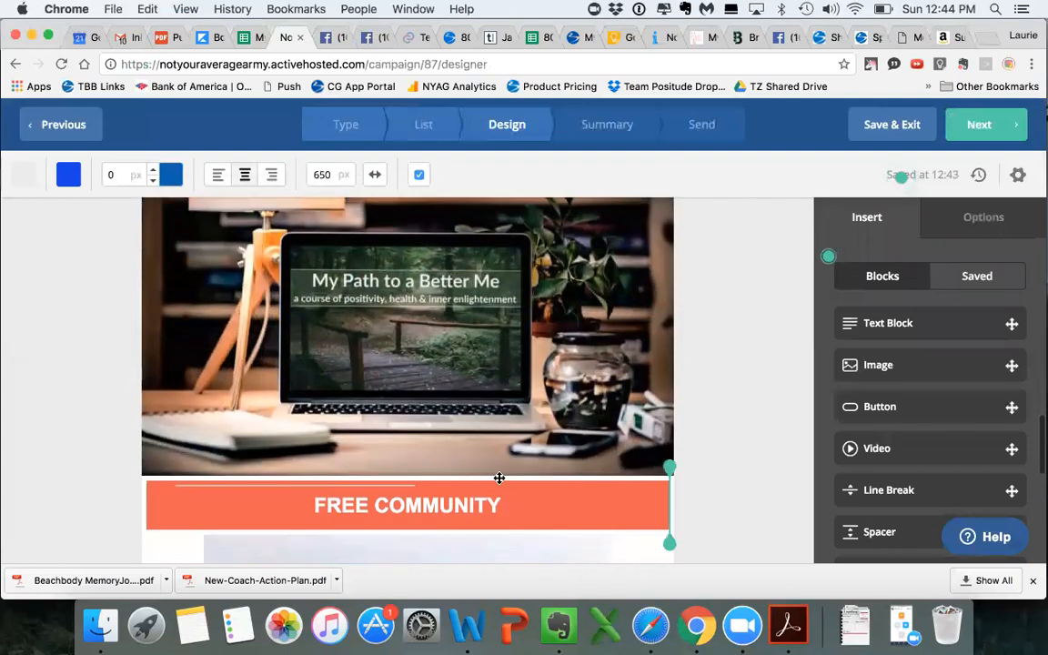
{"action": "left_click_drag", "start_coordinate": [474, 478], "coordinate": [475, 477]}
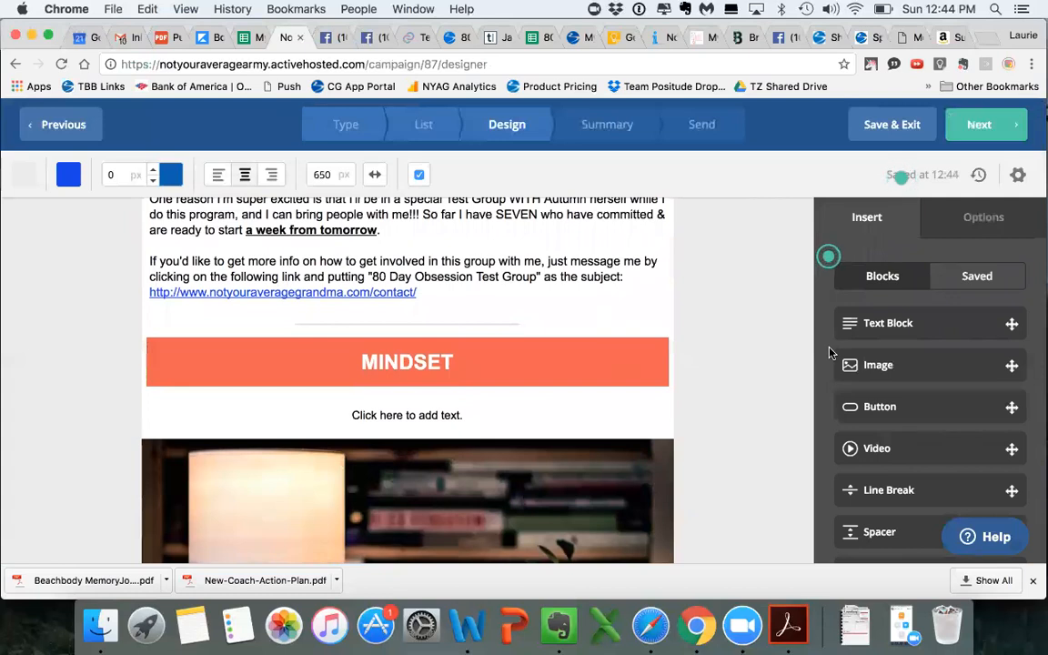
Try a new line break block above the MINDSET heading and delete it again
{"action": "left_click_drag", "start_coordinate": [840, 470], "coordinate": [387, 329]}
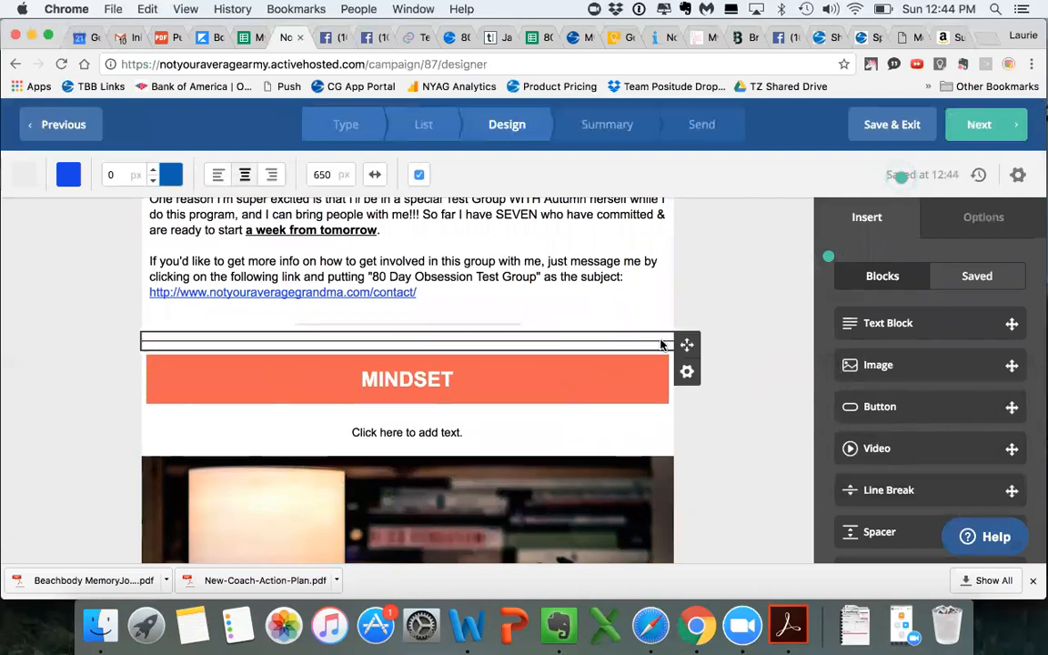
{"action": "left_click", "coordinate": [687, 371]}
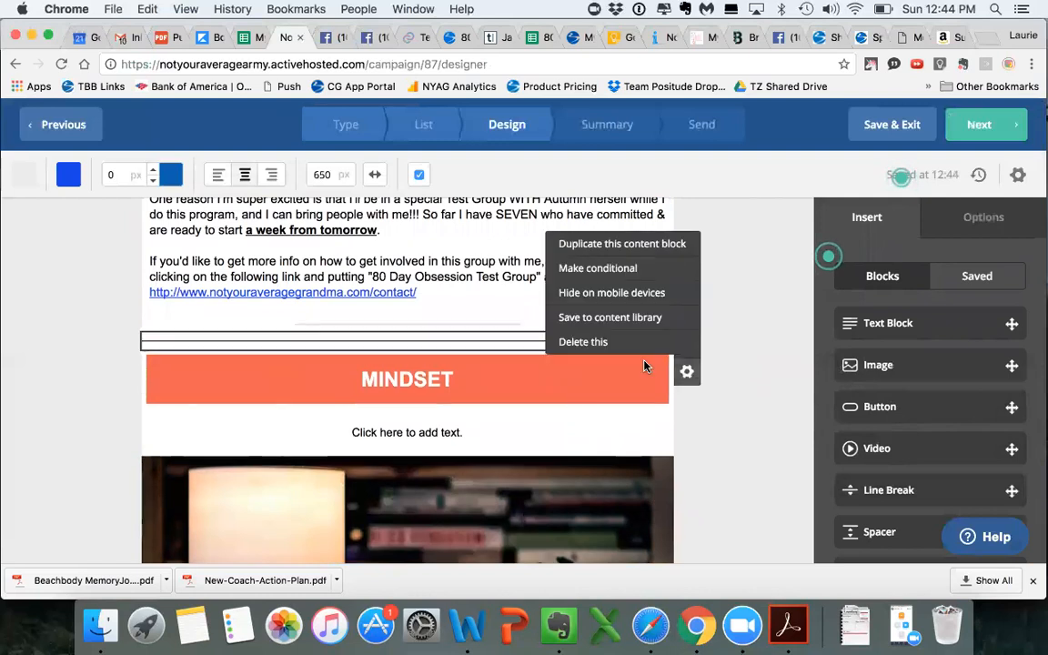
{"action": "left_click", "coordinate": [600, 343]}
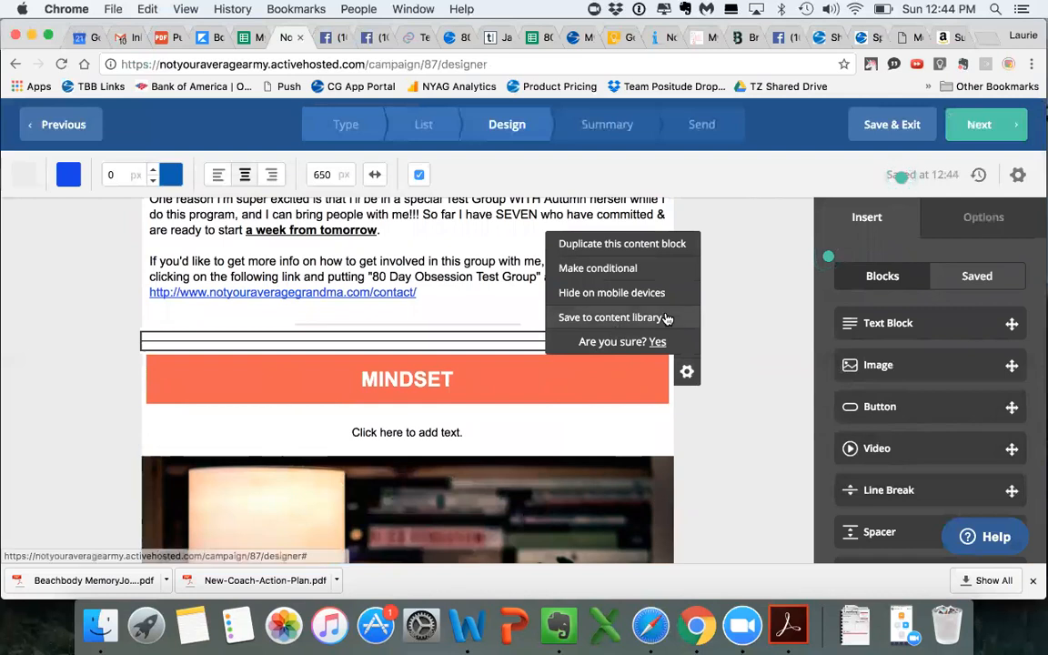
{"action": "left_click", "coordinate": [657, 342]}
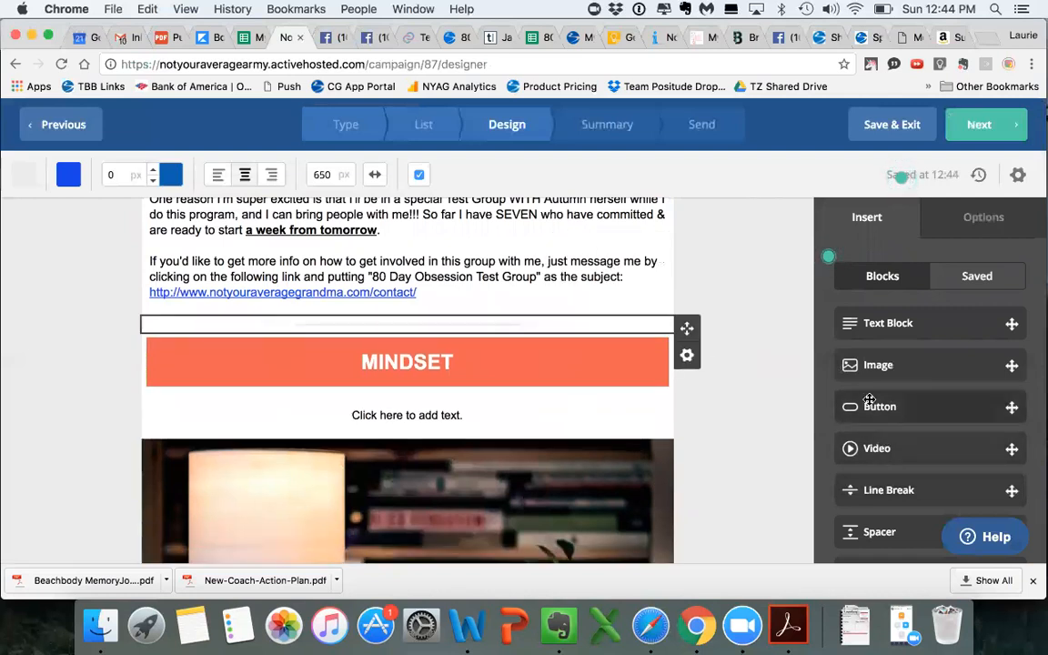
Try a spacer block above the MINDSET heading and delete it again
{"action": "left_click_drag", "start_coordinate": [819, 521], "coordinate": [348, 327]}
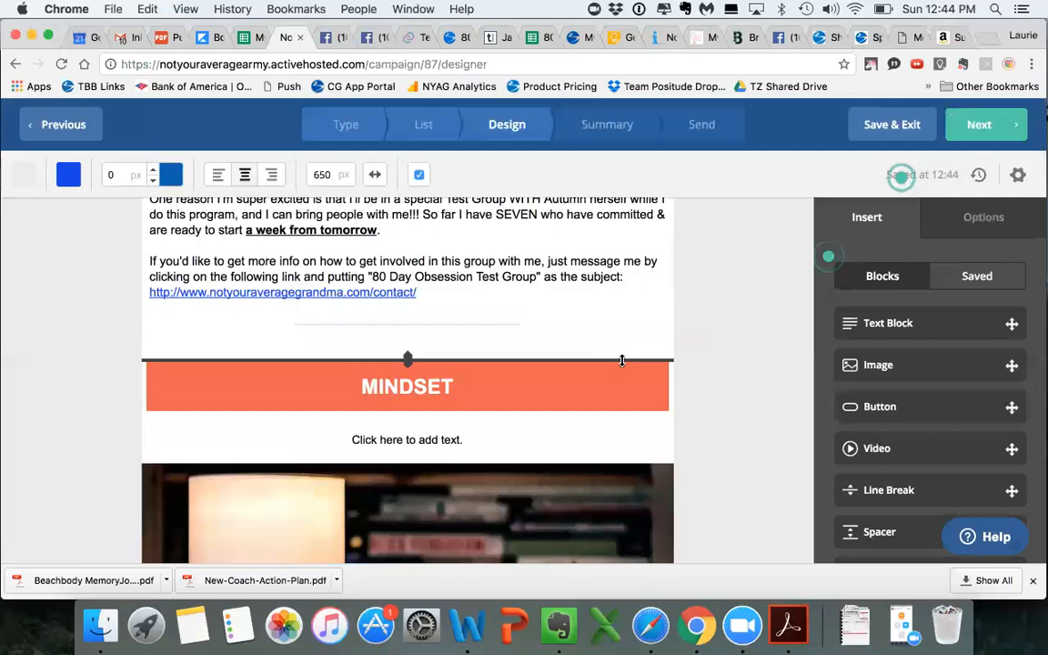
{"action": "left_click", "coordinate": [687, 371]}
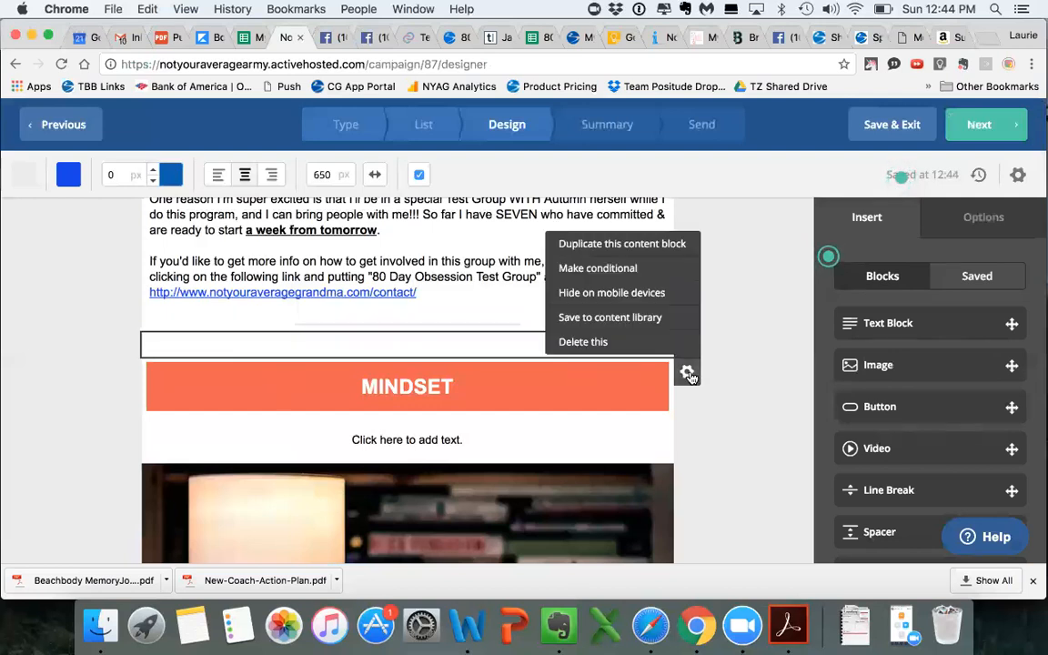
{"action": "left_click", "coordinate": [610, 344]}
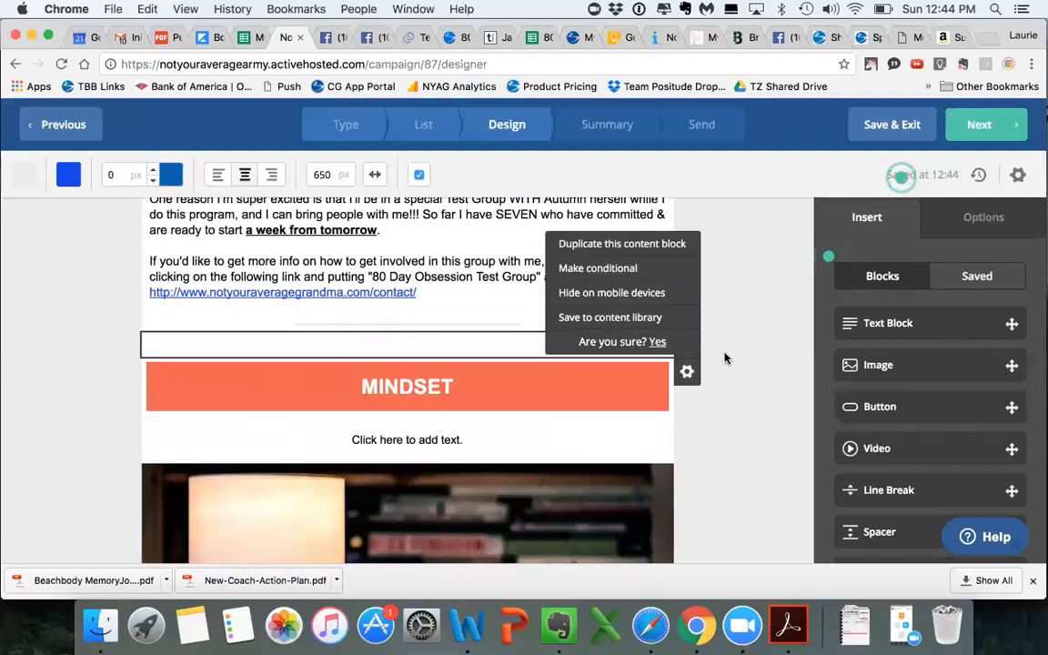
{"action": "left_click", "coordinate": [657, 345]}
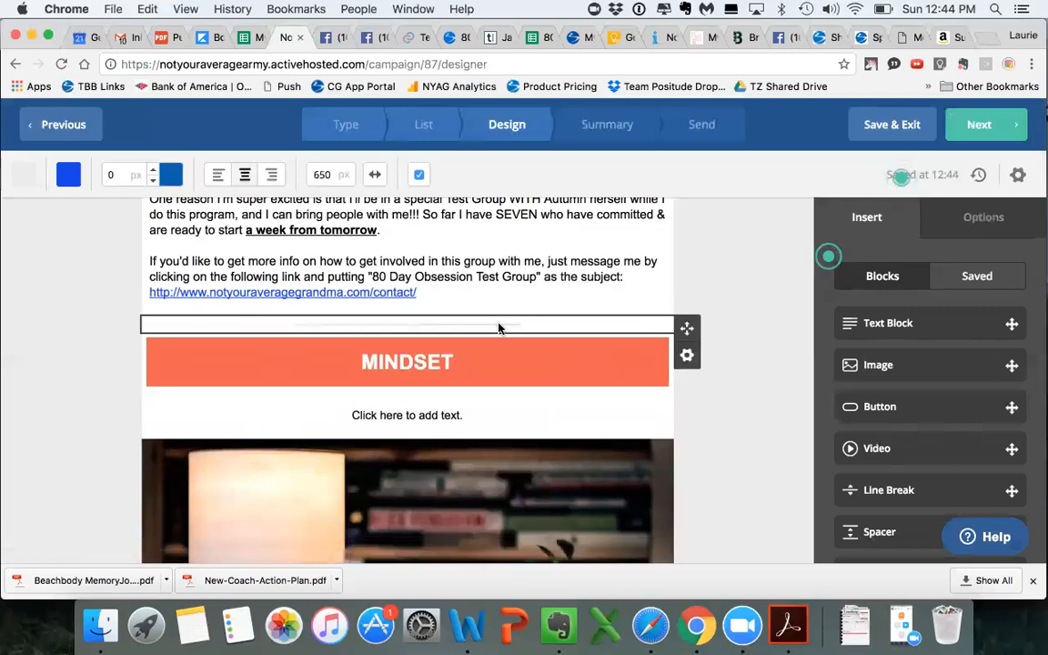
Try a duplicate of the line break above the MINDSET heading and delete the copy again
{"action": "left_click", "coordinate": [687, 357]}
{"action": "scroll", "coordinate": [645, 232], "scroll_direction": "up", "scroll_amount": 1}
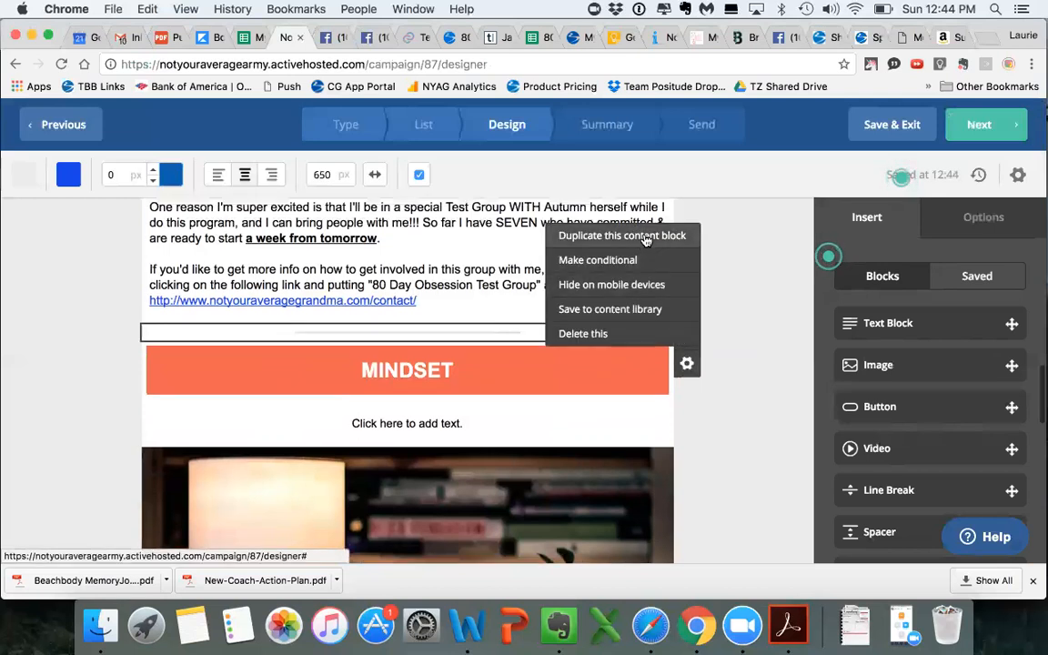
{"action": "left_click", "coordinate": [646, 235]}
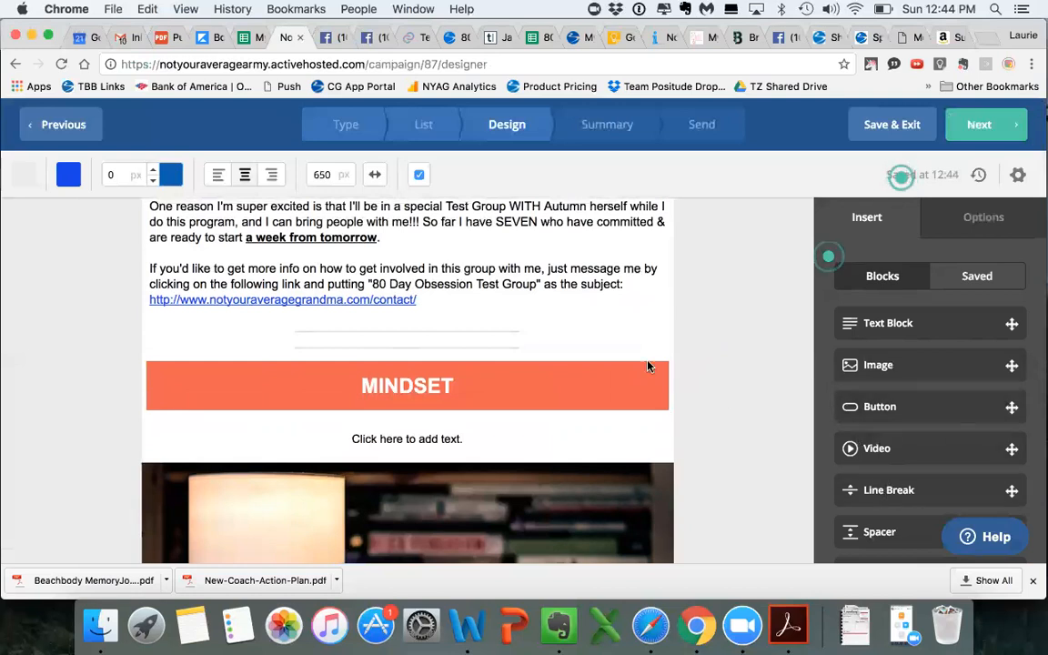
{"action": "left_click", "coordinate": [688, 383]}
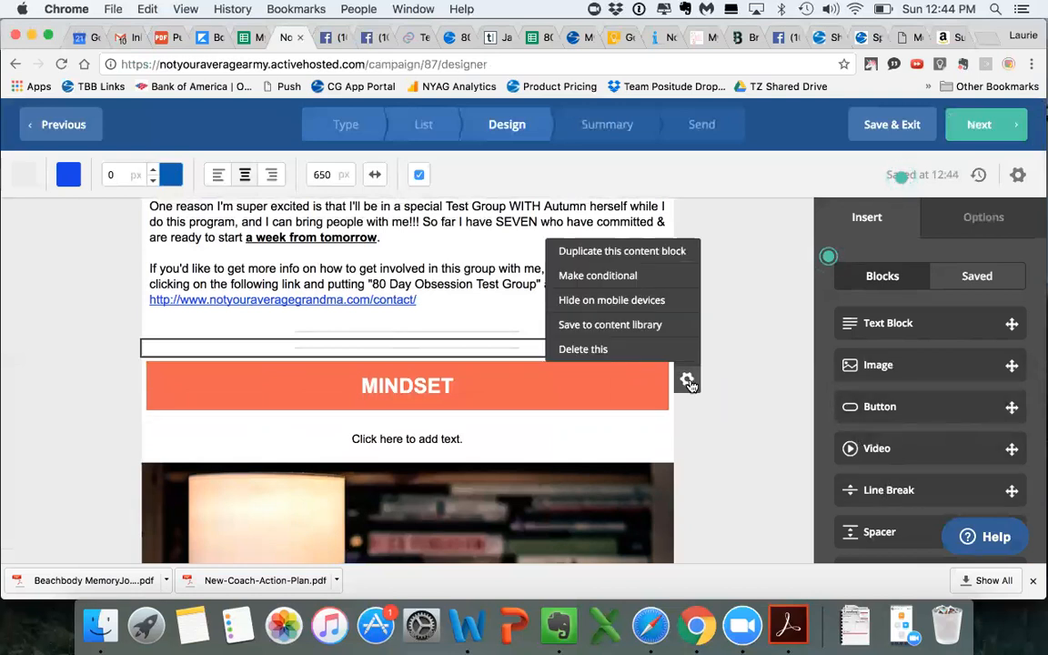
{"action": "left_click", "coordinate": [582, 348]}
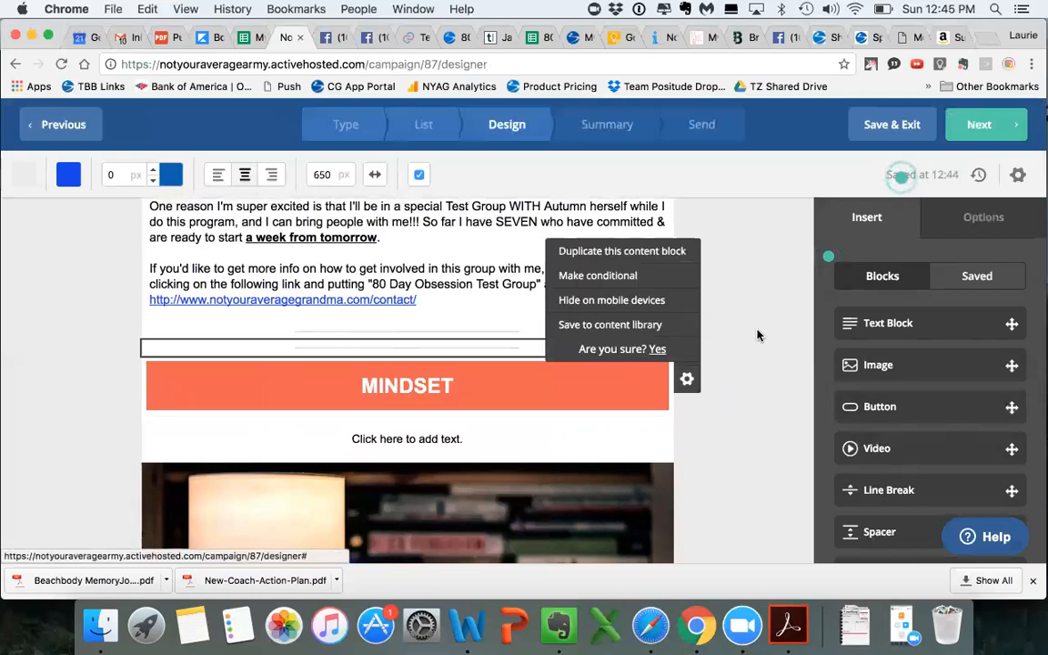
{"action": "left_click", "coordinate": [657, 350]}
Delete all the body text below the 80 Day Obsession Program title, keeping the title itself
{"action": "scroll", "coordinate": [723, 312], "scroll_direction": "up", "scroll_amount": 3}
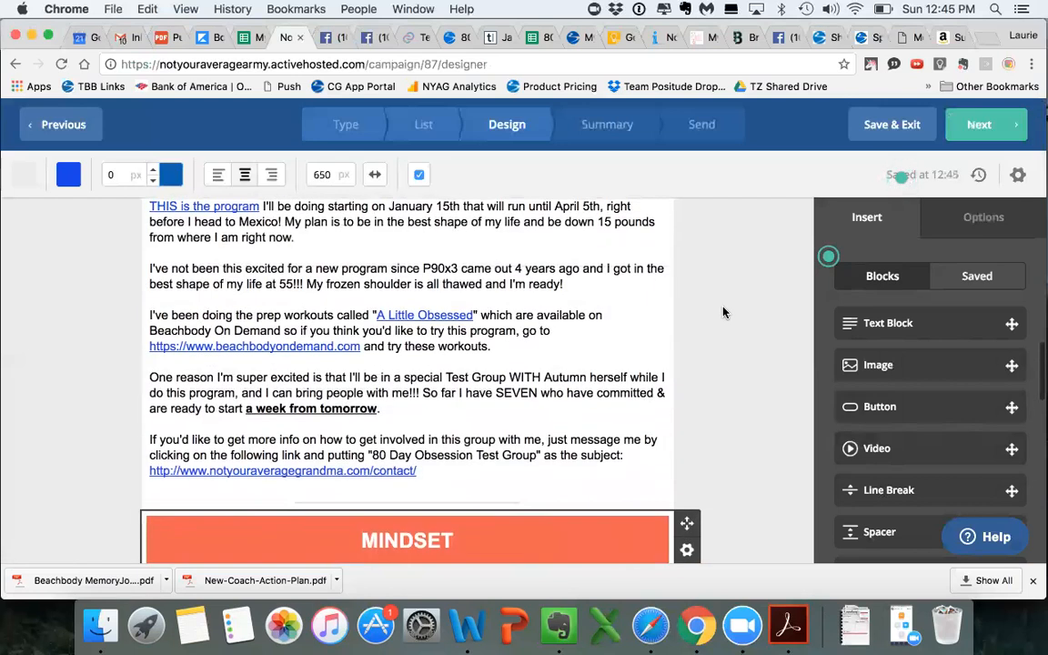
{"action": "left_click_drag", "start_coordinate": [434, 474], "coordinate": [146, 294]}
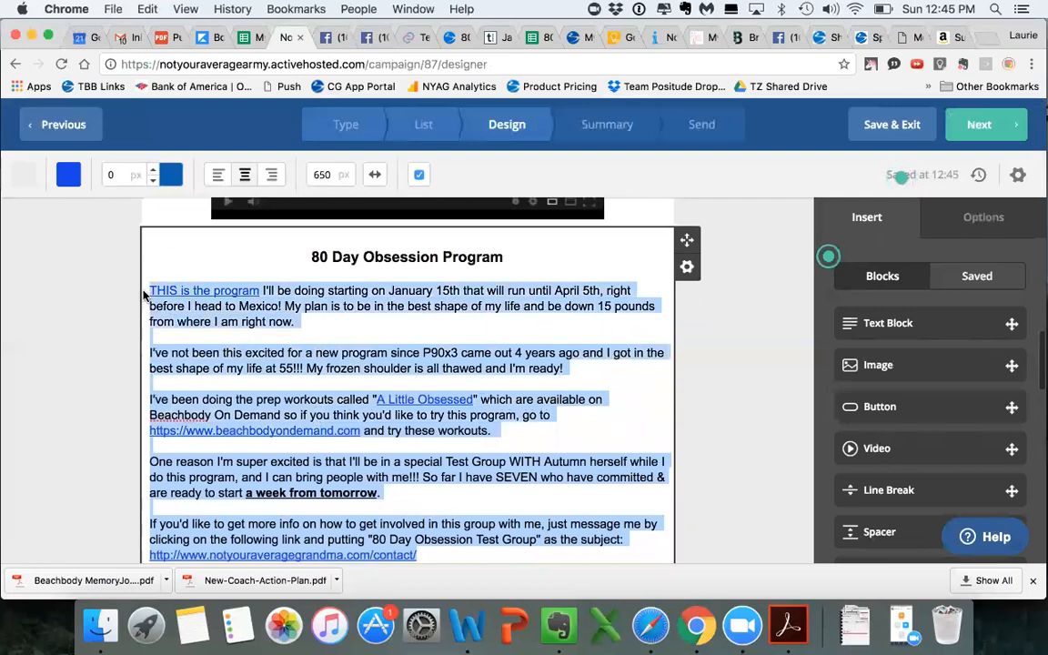
{"action": "key", "text": "BackSpace"}
{"action": "key", "text": "BackSpace"}
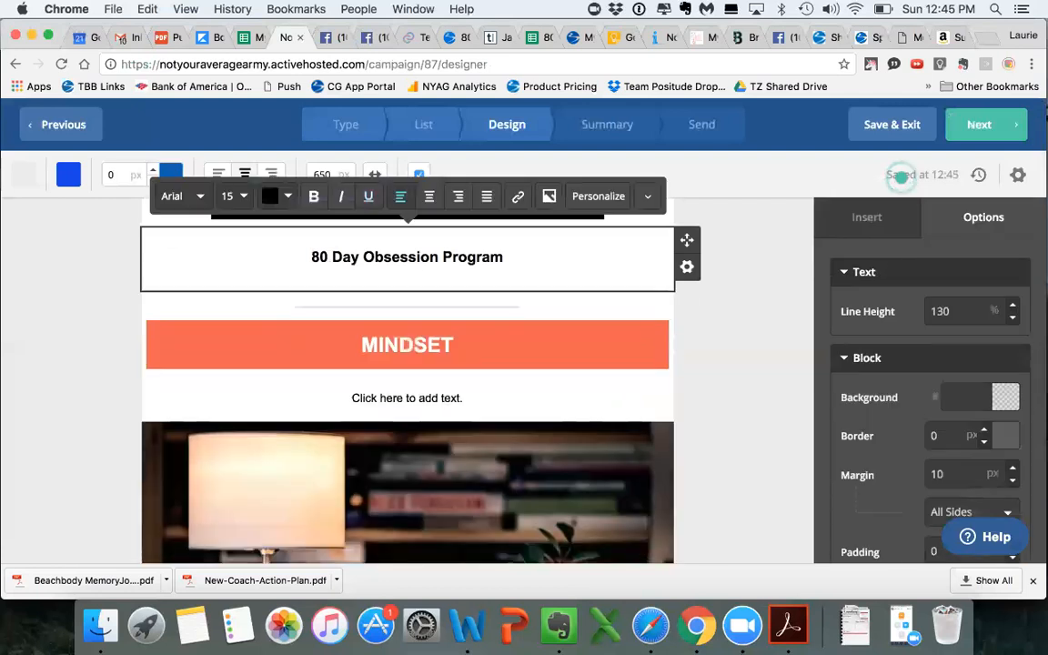
{"action": "scroll", "coordinate": [680, 198], "scroll_direction": "up", "scroll_amount": 2}
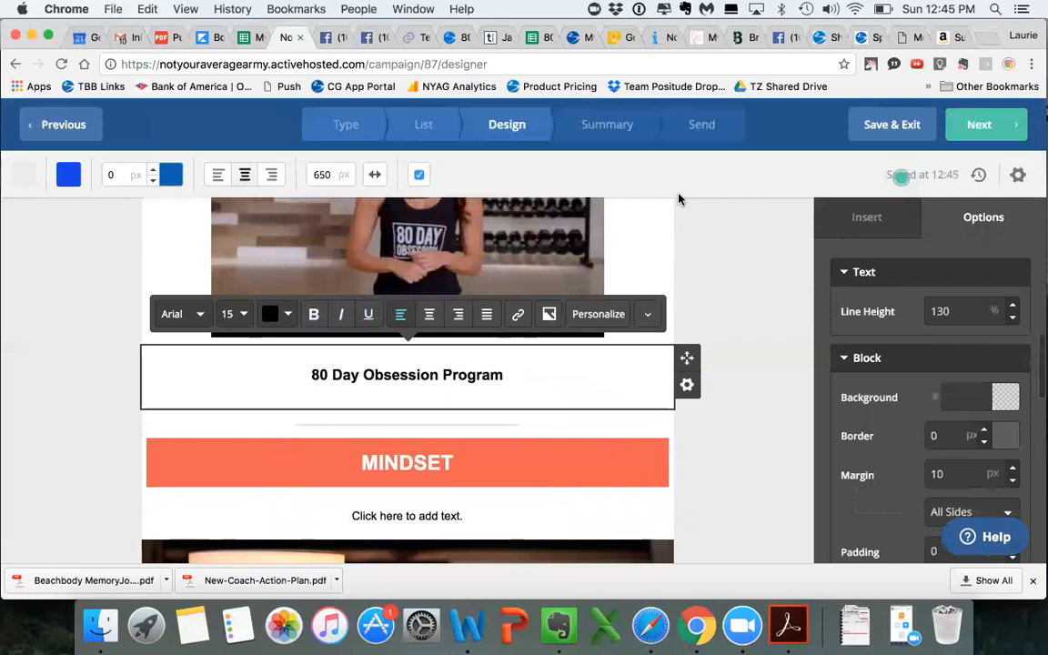
{"action": "scroll", "coordinate": [680, 198], "scroll_direction": "up", "scroll_amount": 1}
{"action": "left_click_drag", "start_coordinate": [504, 393], "coordinate": [345, 387]}
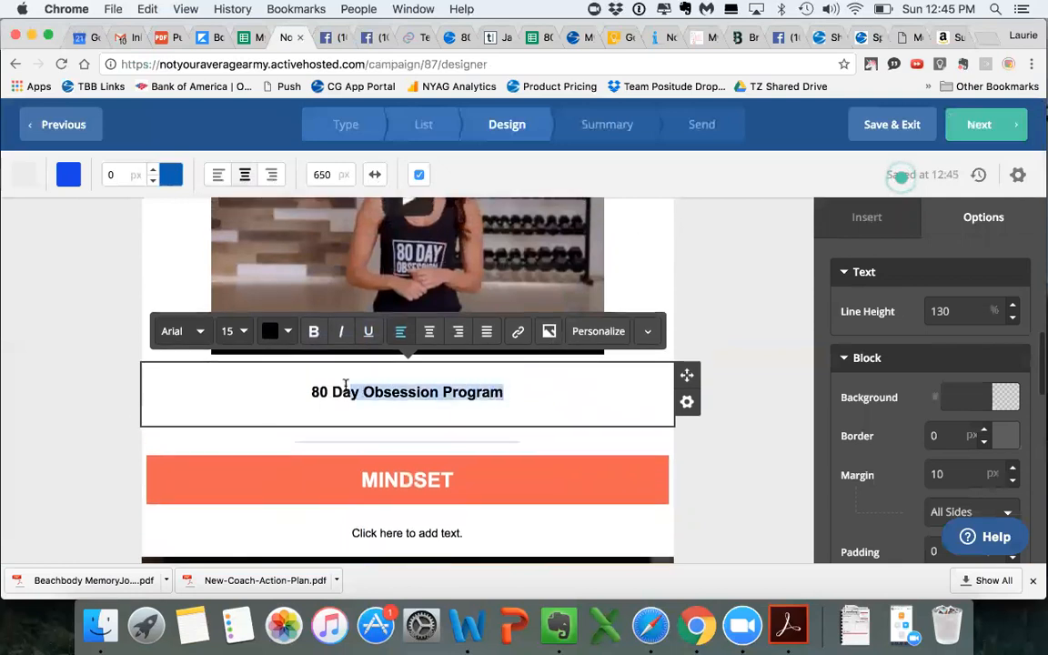
{"action": "left_click", "coordinate": [705, 287]}
Delete the SHAKEOLOGY title and all its paragraphs from the text block below the FOOD video
{"action": "scroll", "coordinate": [705, 286], "scroll_direction": "up", "scroll_amount": 10}
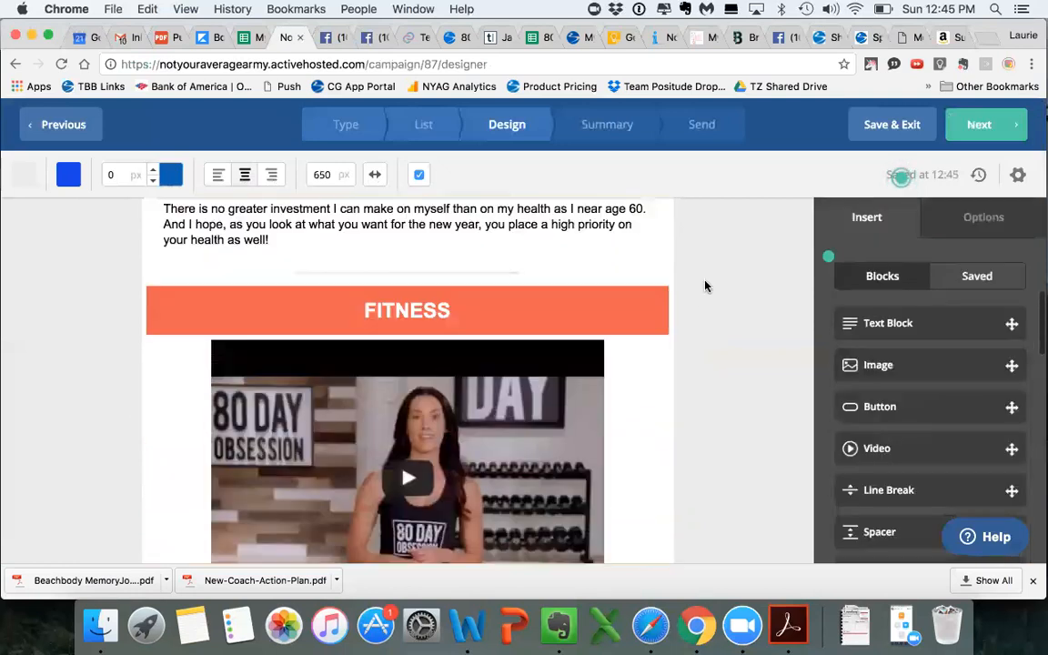
{"action": "scroll", "coordinate": [706, 287], "scroll_direction": "up", "scroll_amount": 6}
{"action": "scroll", "coordinate": [707, 287], "scroll_direction": "down", "scroll_amount": 5}
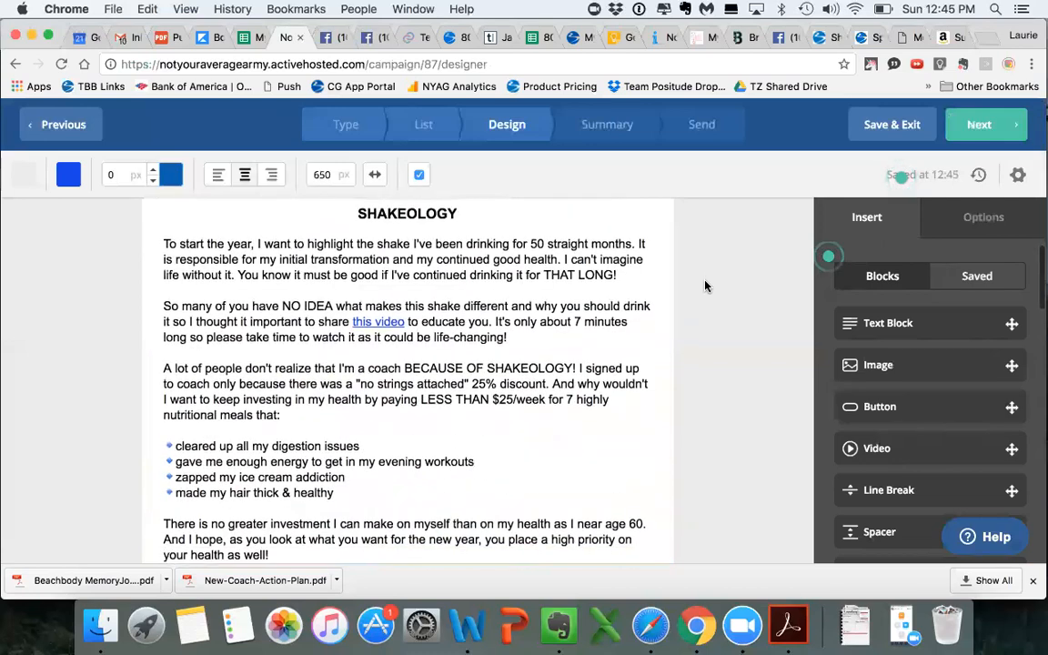
{"action": "scroll", "coordinate": [534, 393], "scroll_direction": "down", "scroll_amount": 2}
{"action": "left_click_drag", "start_coordinate": [270, 483], "coordinate": [165, 269]}
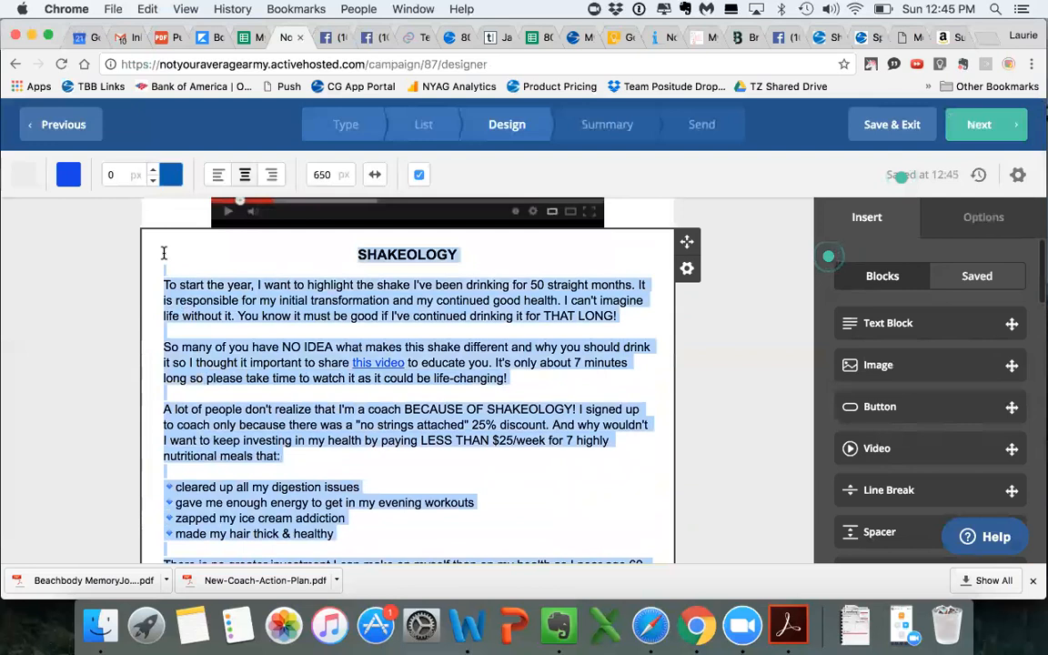
{"action": "key", "text": "BackSpace"}
{"action": "scroll", "coordinate": [762, 373], "scroll_direction": "up", "scroll_amount": 10}
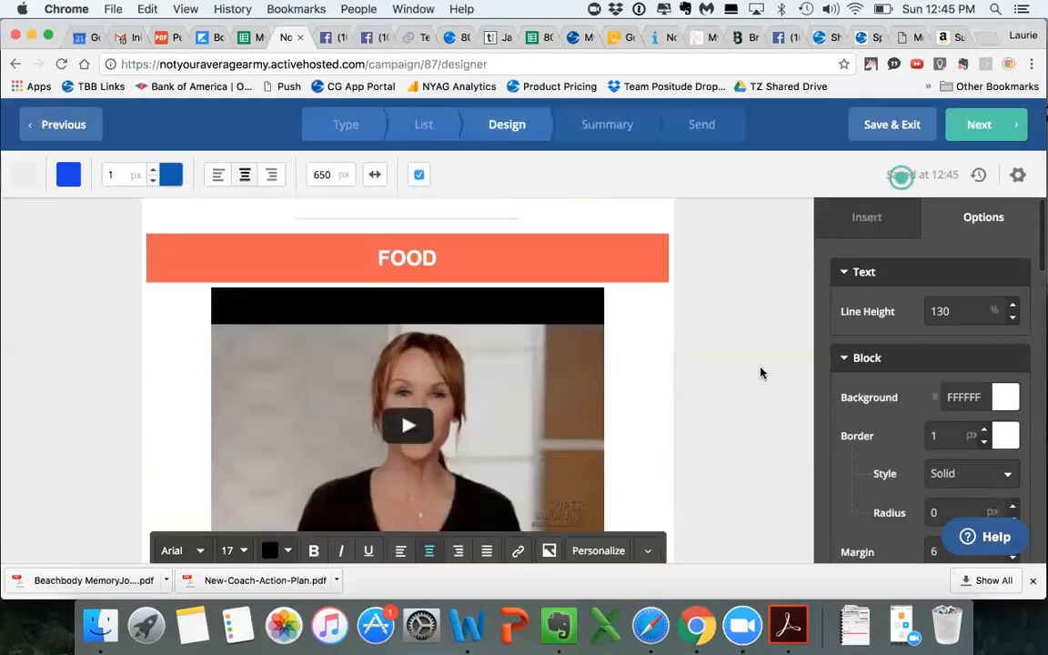
{"action": "scroll", "coordinate": [762, 373], "scroll_direction": "down", "scroll_amount": 3}
{"action": "scroll", "coordinate": [762, 373], "scroll_direction": "up", "scroll_amount": 3}
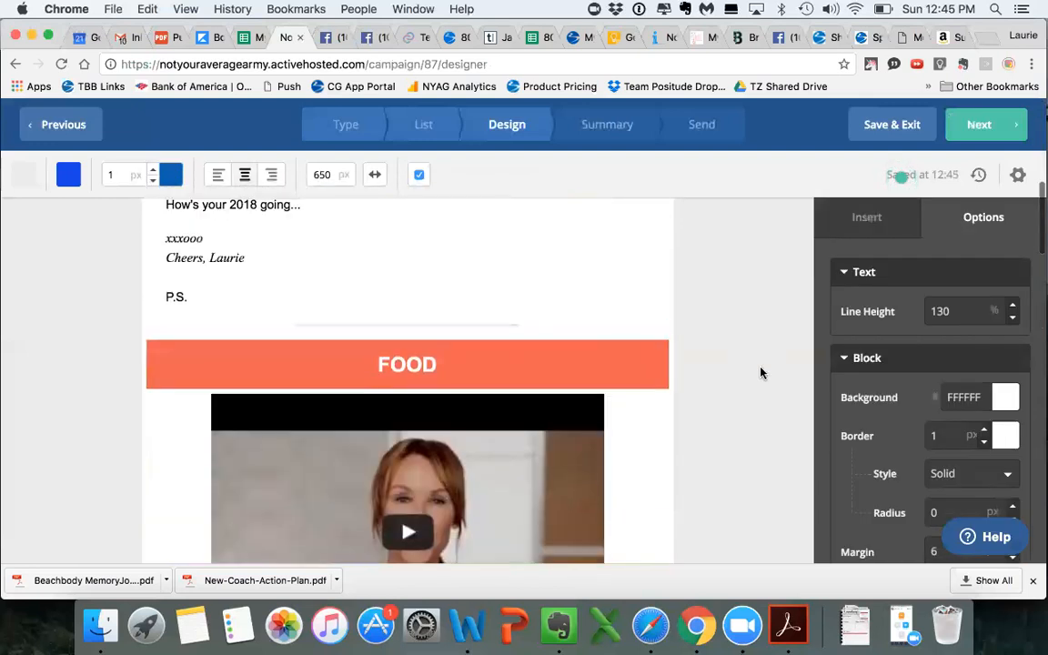
{"action": "left_click", "coordinate": [760, 370]}
Review the newsletter layout from the header image down to the FREE COMMUNITY section and glance at the Facebook page insights
{"action": "scroll", "coordinate": [545, 264], "scroll_direction": "up", "scroll_amount": 5}
{"action": "scroll", "coordinate": [545, 264], "scroll_direction": "up", "scroll_amount": 7}
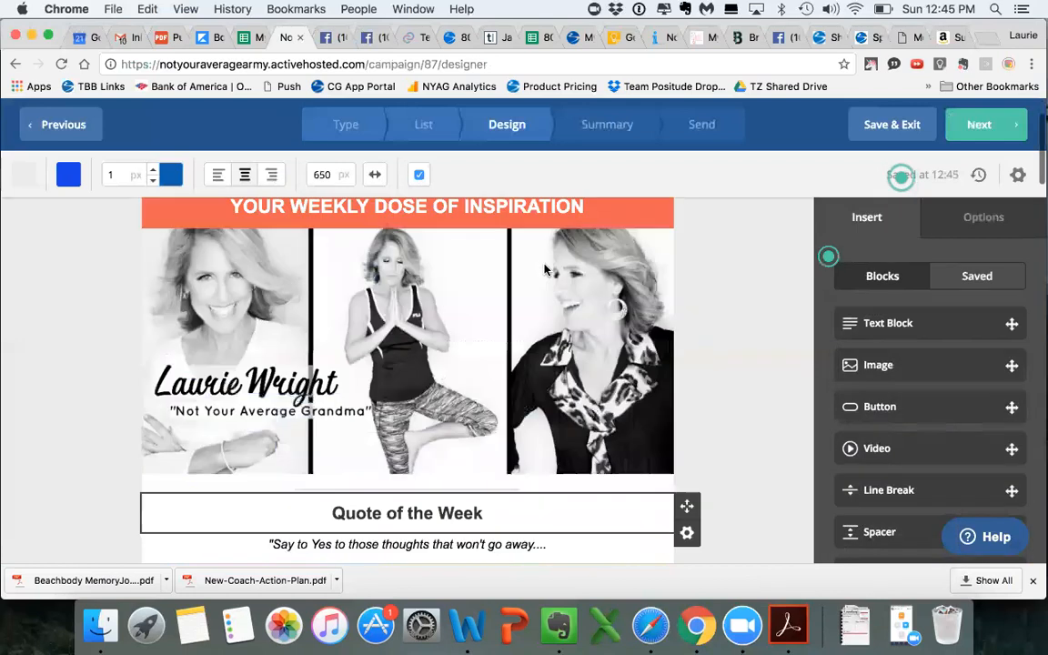
{"action": "scroll", "coordinate": [491, 391], "scroll_direction": "down", "scroll_amount": 3}
{"action": "scroll", "coordinate": [492, 392], "scroll_direction": "down", "scroll_amount": 2}
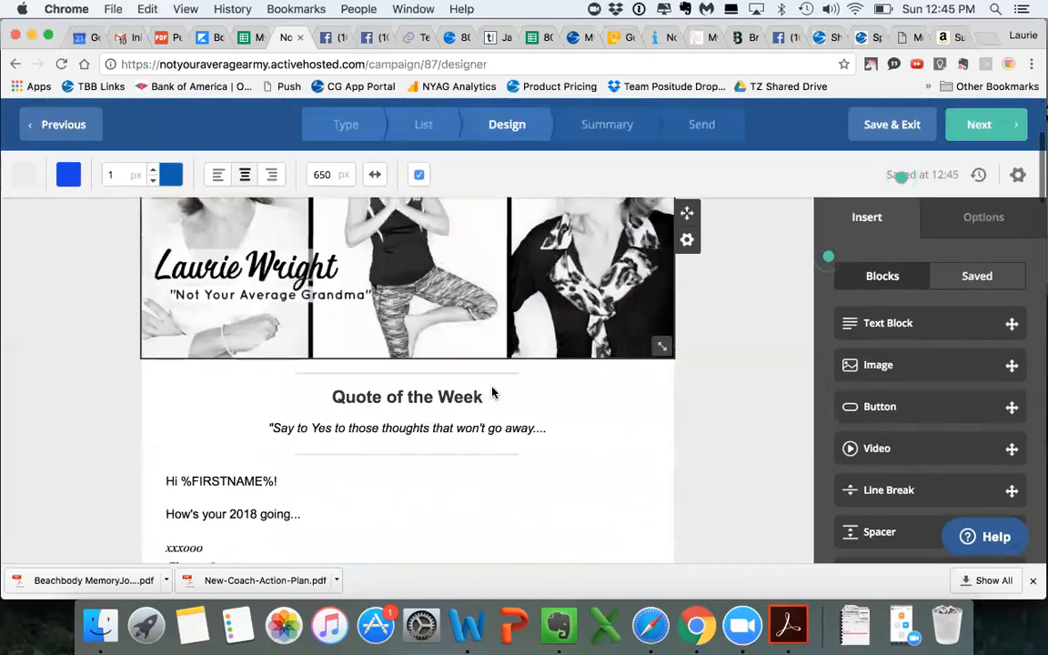
{"action": "scroll", "coordinate": [492, 392], "scroll_direction": "up", "scroll_amount": 4}
{"action": "scroll", "coordinate": [491, 391], "scroll_direction": "down", "scroll_amount": 10}
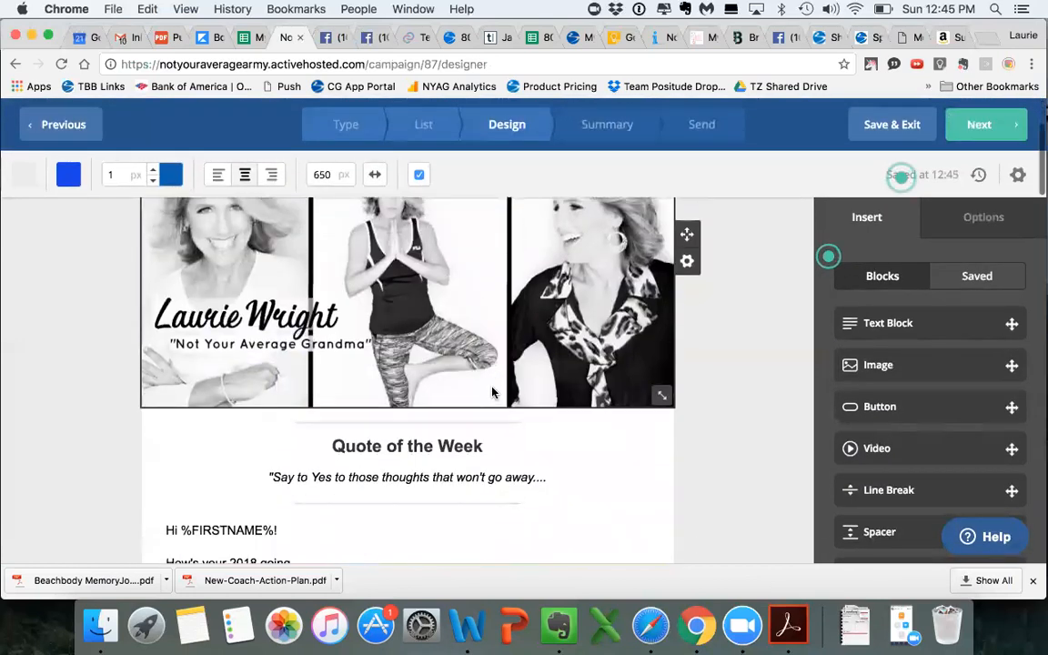
{"action": "scroll", "coordinate": [491, 391], "scroll_direction": "down", "scroll_amount": 15}
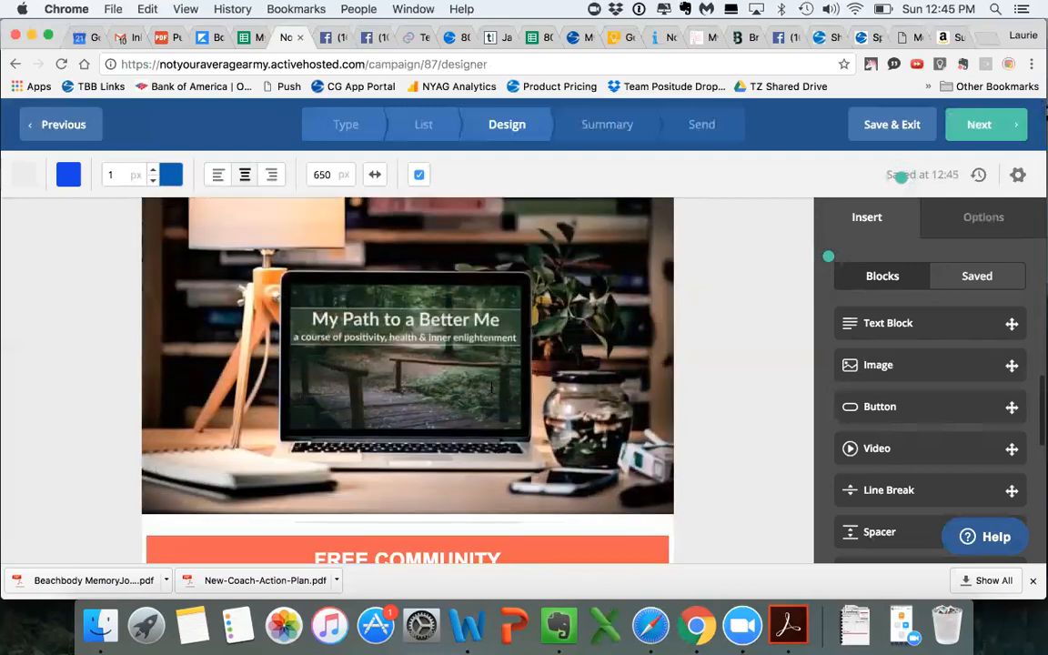
{"action": "scroll", "coordinate": [491, 391], "scroll_direction": "up", "scroll_amount": 12}
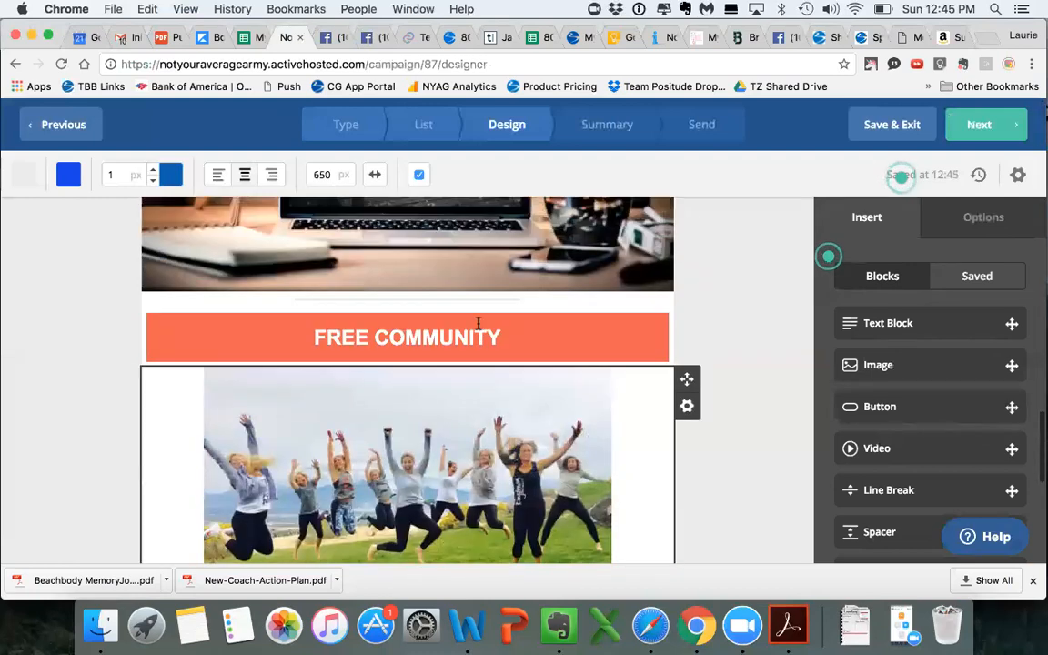
{"action": "scroll", "coordinate": [479, 323], "scroll_direction": "up", "scroll_amount": 10}
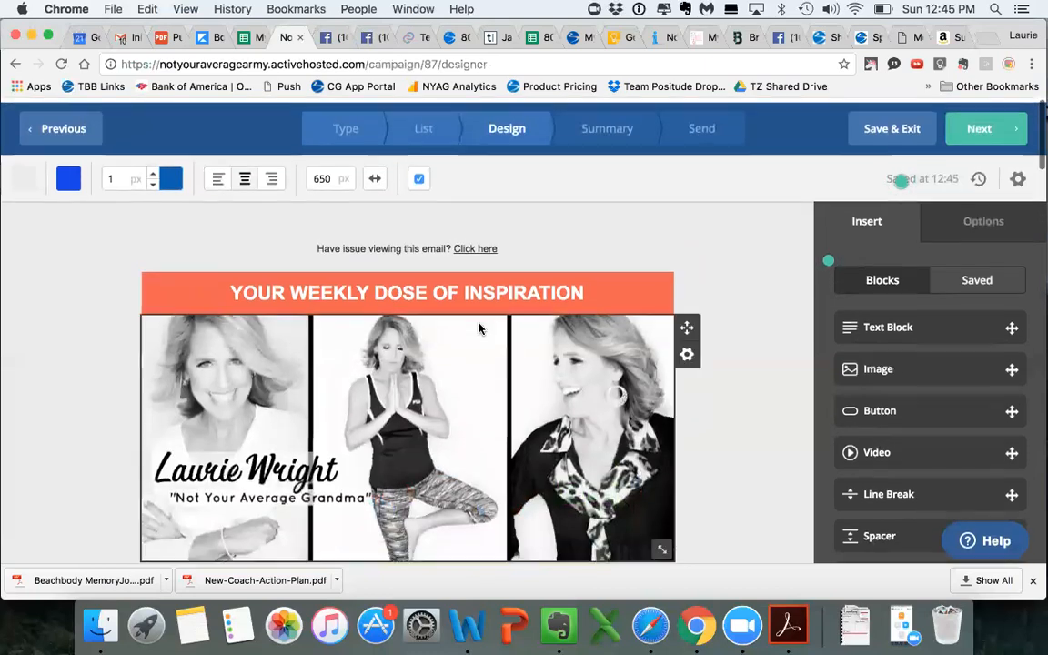
{"action": "scroll", "coordinate": [479, 326], "scroll_direction": "down", "scroll_amount": 10}
{"action": "scroll", "coordinate": [480, 326], "scroll_direction": "down", "scroll_amount": 3}
{"action": "scroll", "coordinate": [477, 323], "scroll_direction": "up", "scroll_amount": 12}
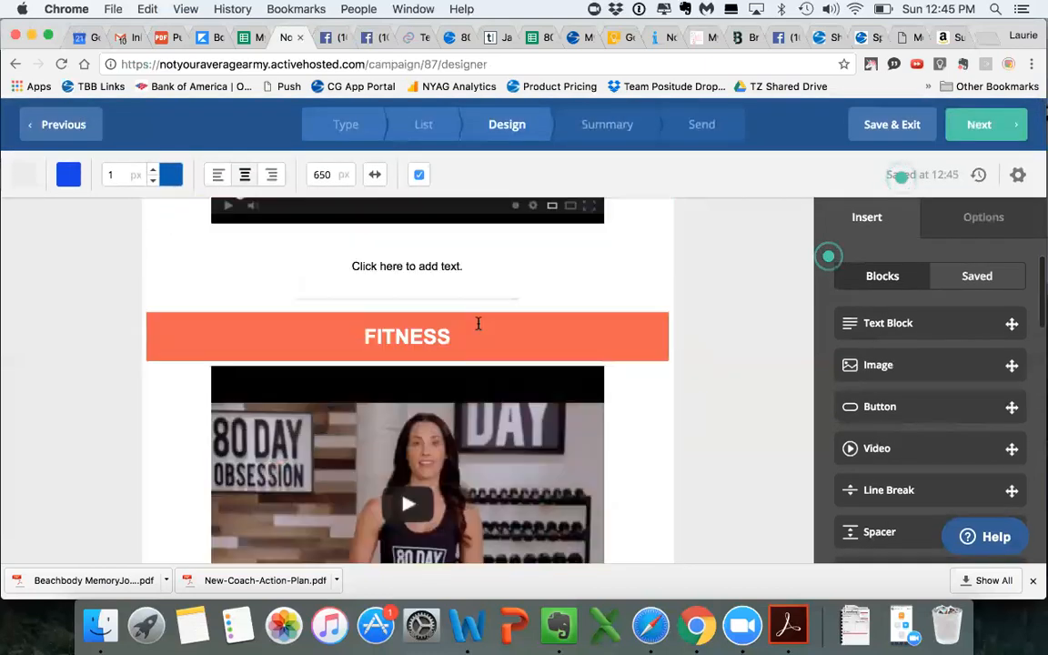
{"action": "left_click", "coordinate": [335, 37]}
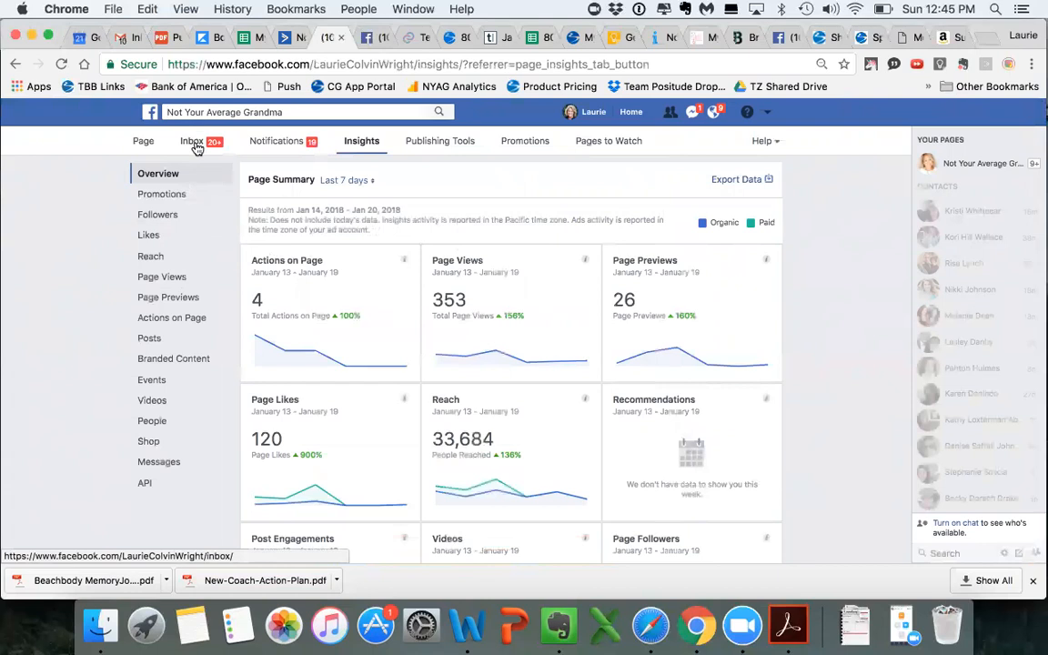
{"action": "left_click", "coordinate": [263, 36]}
Move the Facebook community invitation text block beside the jumping group photo under the FREE COMMUNITY heading
{"action": "scroll", "coordinate": [395, 403], "scroll_direction": "down", "scroll_amount": 20}
{"action": "scroll", "coordinate": [395, 403], "scroll_direction": "down", "scroll_amount": 5}
{"action": "scroll", "coordinate": [394, 403], "scroll_direction": "up", "scroll_amount": 3}
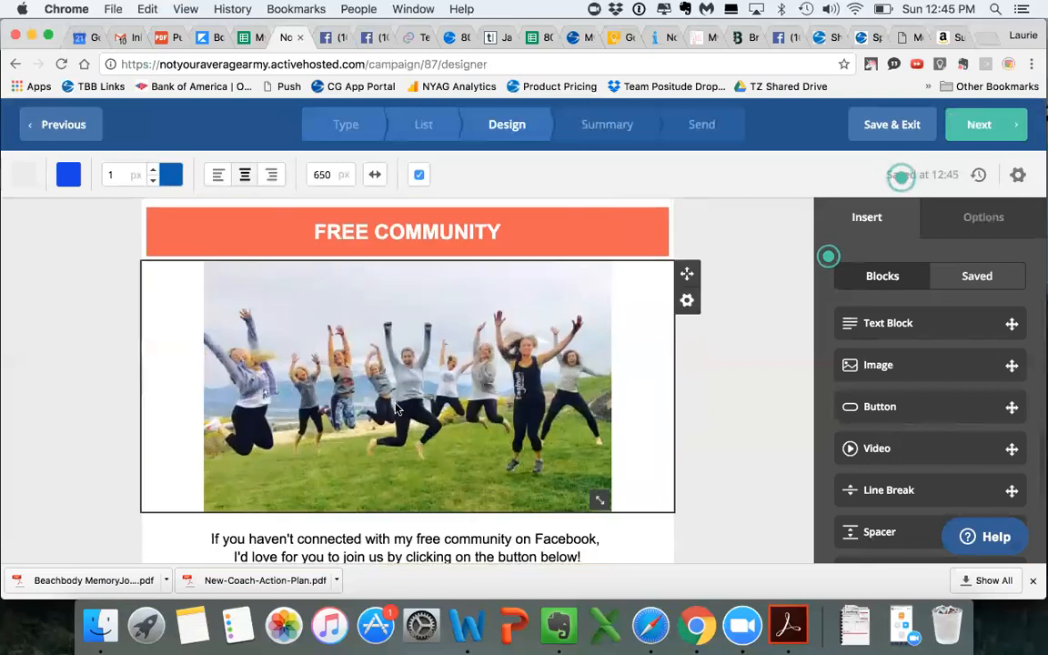
{"action": "scroll", "coordinate": [403, 300], "scroll_direction": "up", "scroll_amount": 2}
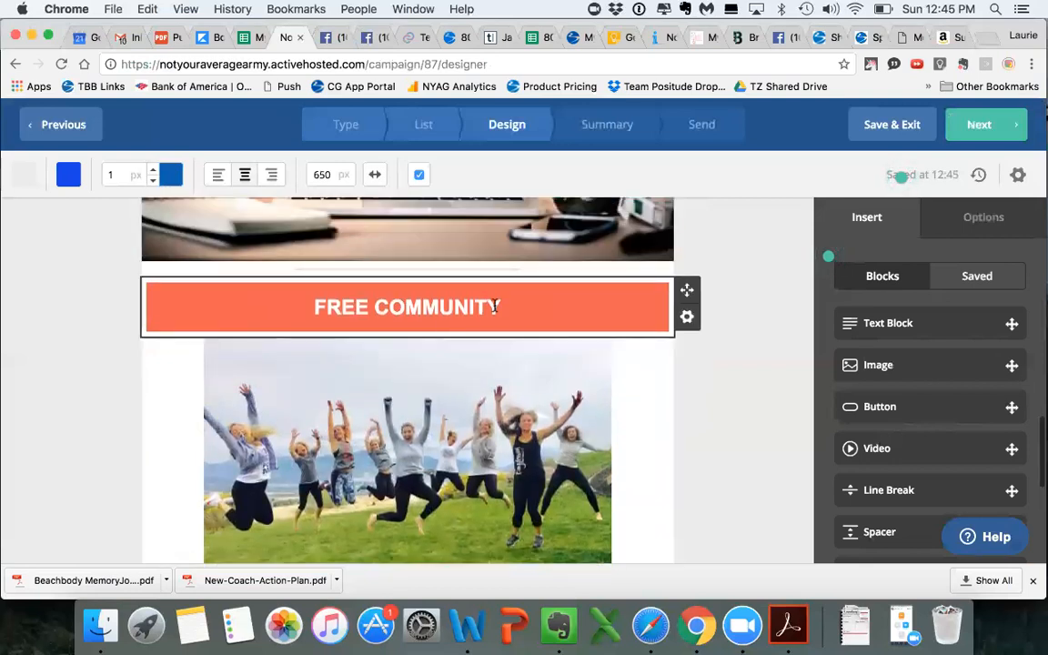
{"action": "left_click", "coordinate": [687, 319]}
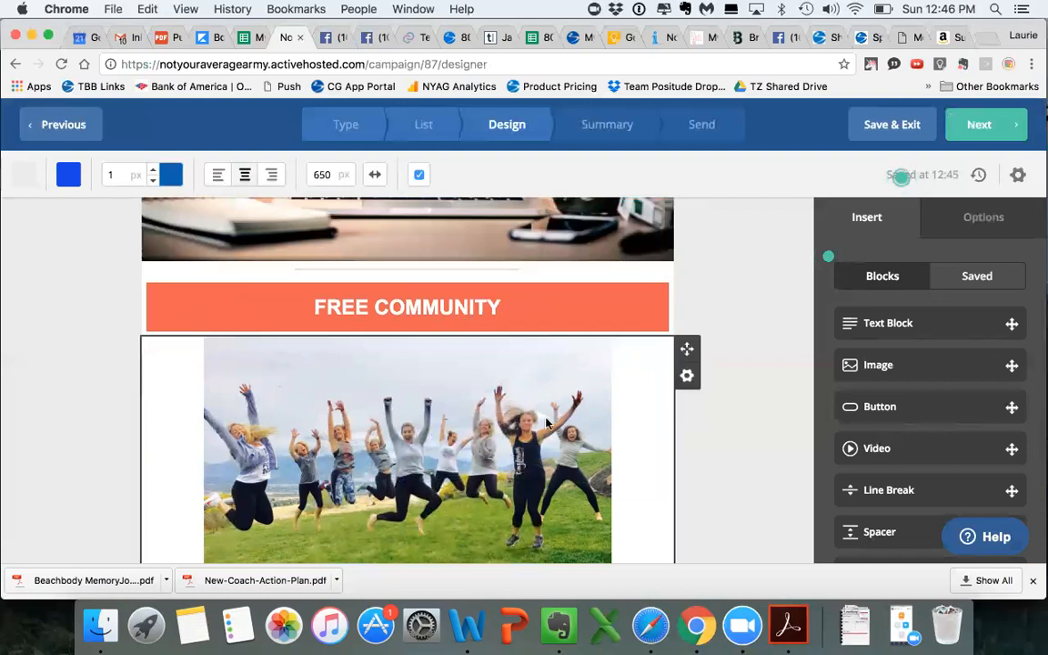
{"action": "scroll", "coordinate": [546, 423], "scroll_direction": "down", "scroll_amount": 4}
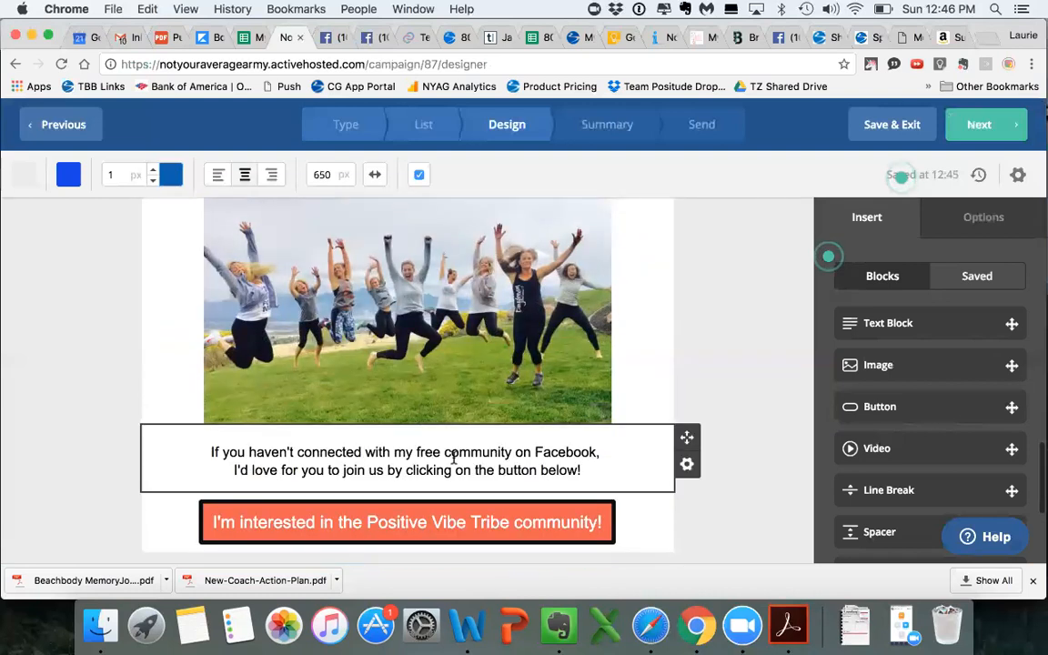
{"action": "left_click", "coordinate": [583, 444]}
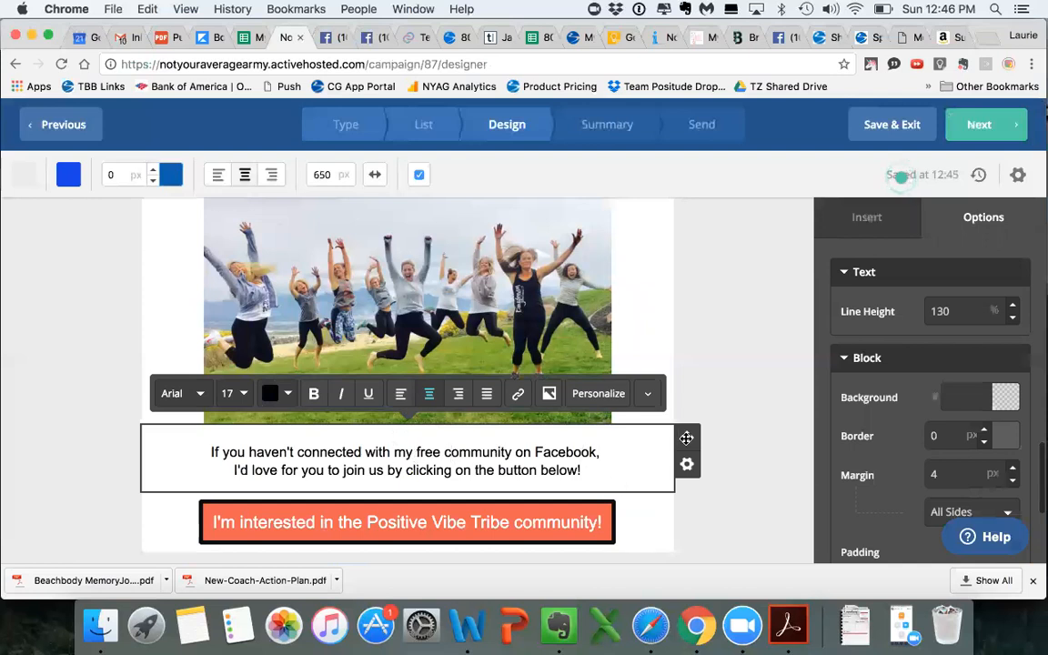
{"action": "mouse_move", "coordinate": [686, 438]}
{"action": "left_mouse_down"}
{"action": "mouse_move", "coordinate": [664, 363]}
{"action": "mouse_move", "coordinate": [629, 304]}
{"action": "mouse_move", "coordinate": [612, 302]}
{"action": "mouse_move", "coordinate": [627, 302]}
{"action": "left_mouse_up"}
{"action": "scroll", "coordinate": [686, 339], "scroll_direction": "up", "scroll_amount": 2}
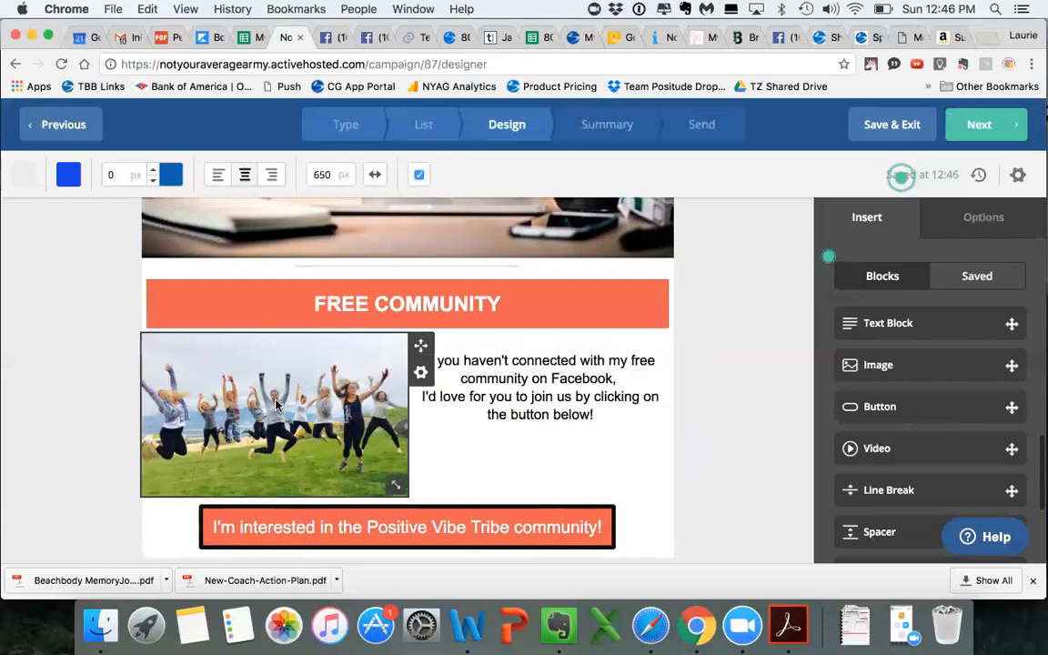
Switch the block margin of the jumping group photo from all sides to custom
{"action": "left_click", "coordinate": [219, 339]}
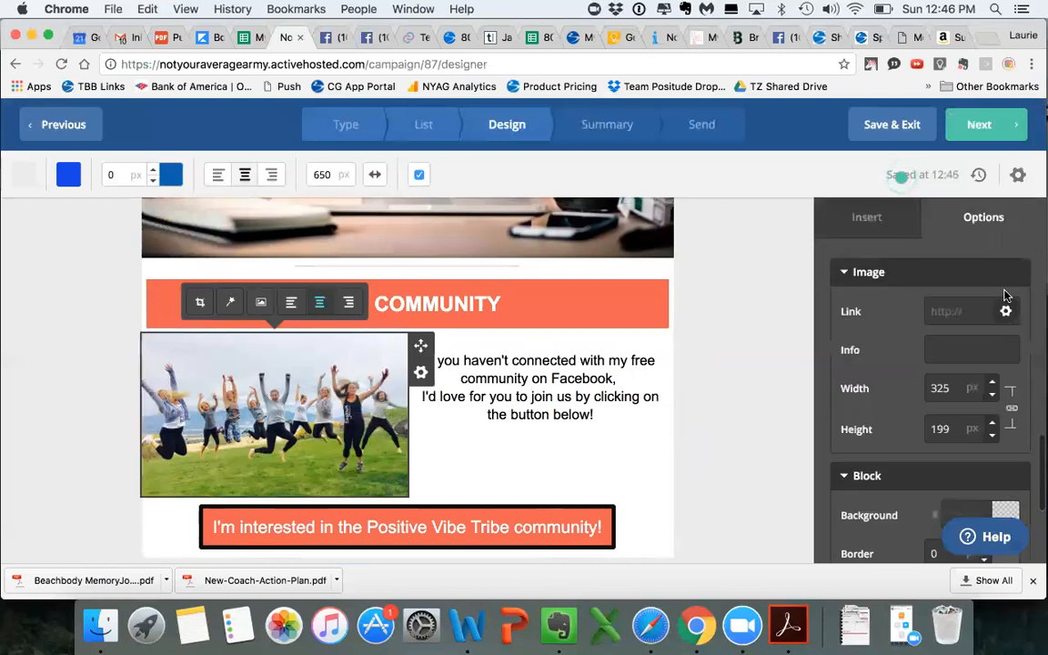
{"action": "scroll", "coordinate": [873, 400], "scroll_direction": "down", "scroll_amount": 3}
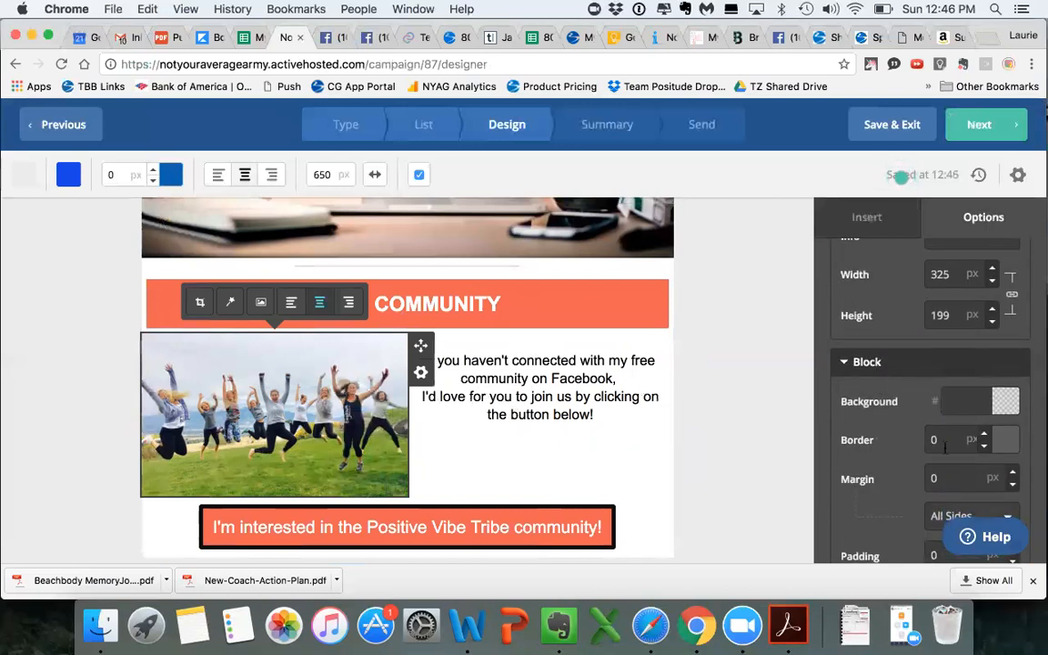
{"action": "scroll", "coordinate": [945, 447], "scroll_direction": "down", "scroll_amount": 2}
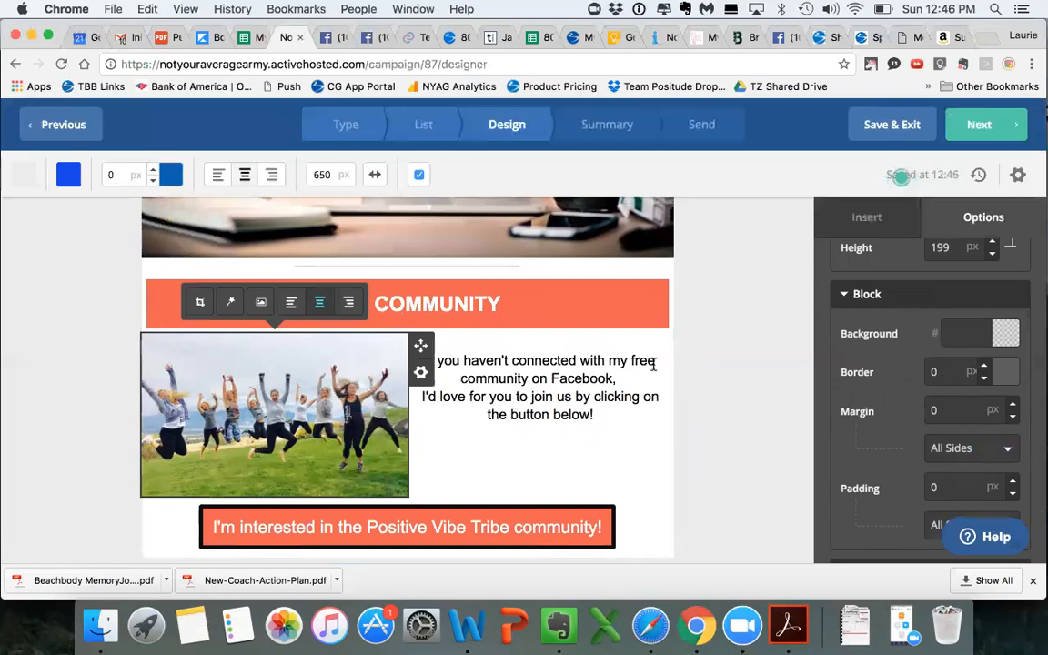
{"action": "scroll", "coordinate": [925, 410], "scroll_direction": "down", "scroll_amount": 1}
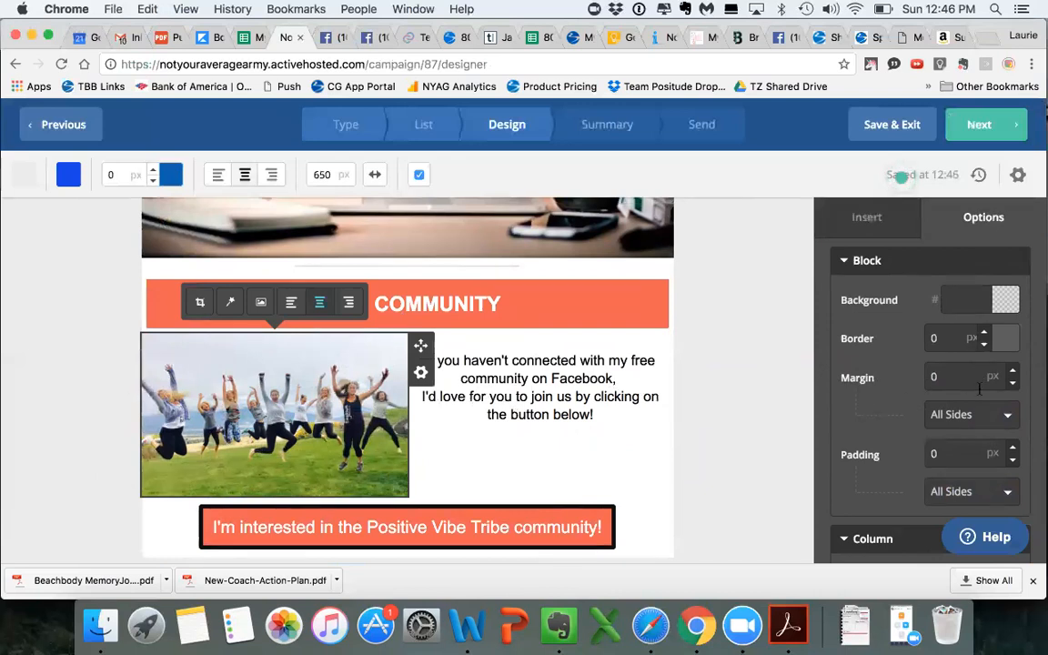
{"action": "left_click", "coordinate": [958, 423]}
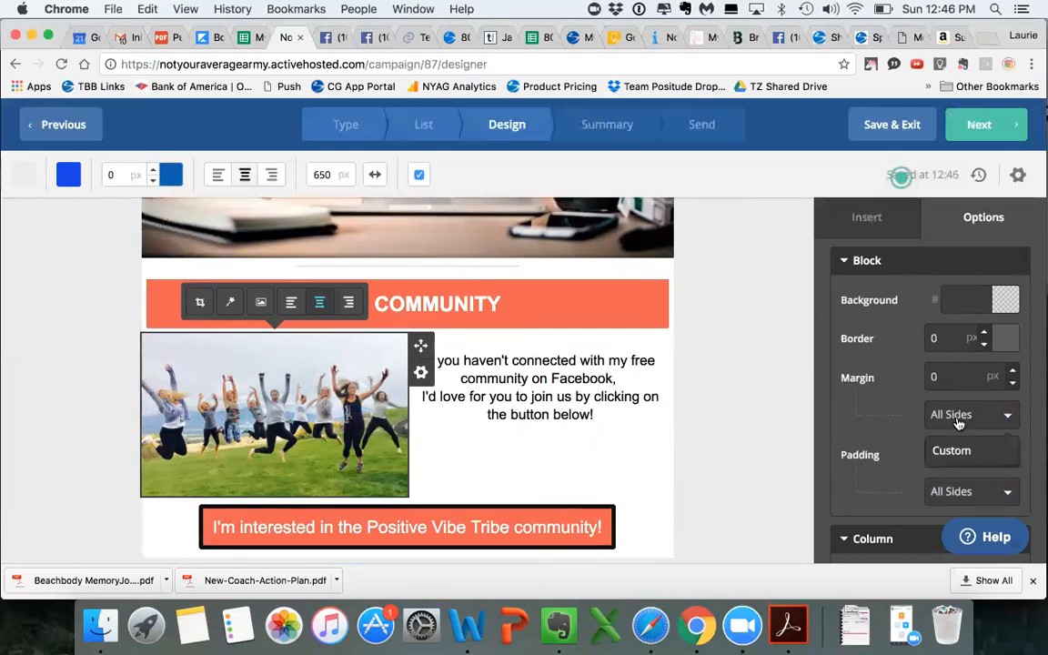
{"action": "left_click", "coordinate": [951, 452]}
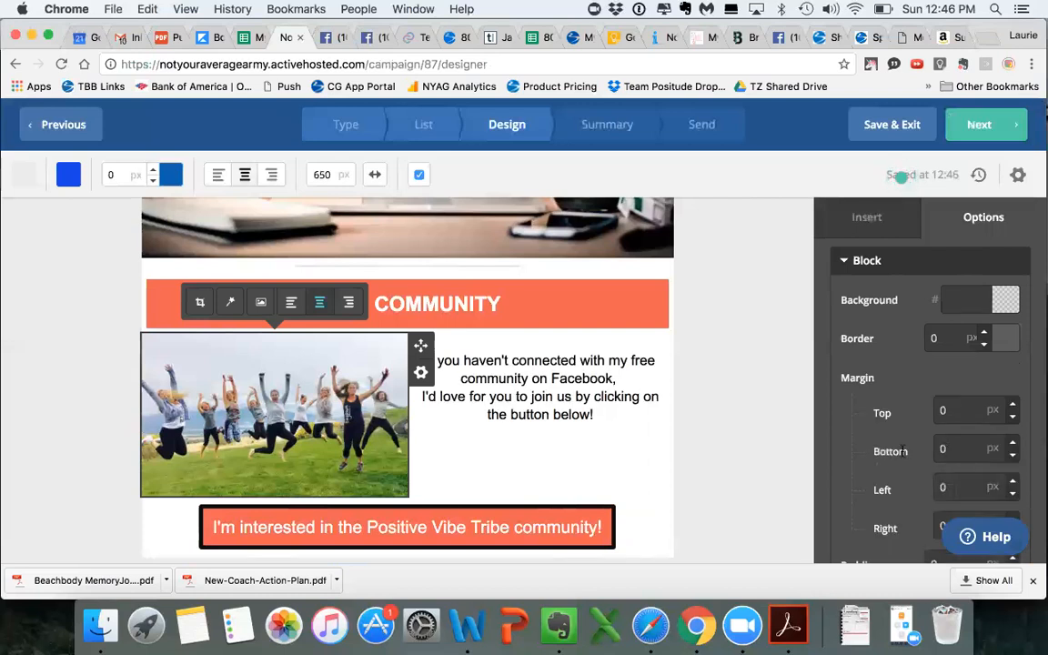
{"action": "scroll", "coordinate": [937, 446], "scroll_direction": "down", "scroll_amount": 2}
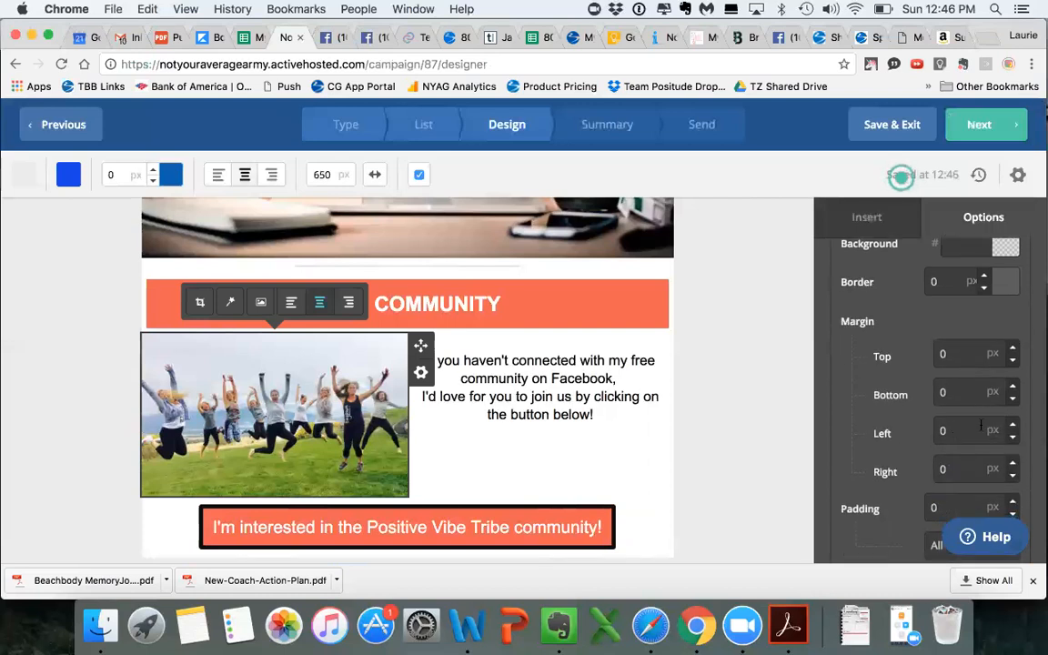
Set the left margin of the jumping group photo to 5 px
{"action": "left_click", "coordinate": [1012, 428]}
{"action": "left_click", "coordinate": [1012, 428]}
{"action": "left_click", "coordinate": [1012, 428]}
{"action": "left_click", "coordinate": [1012, 427]}
{"action": "left_click", "coordinate": [1012, 428]}
{"action": "left_click", "coordinate": [1012, 428]}
{"action": "left_click", "coordinate": [1011, 427]}
{"action": "left_click", "coordinate": [1011, 427]}
{"action": "left_click", "coordinate": [1011, 428]}
{"action": "left_click", "coordinate": [1012, 427]}
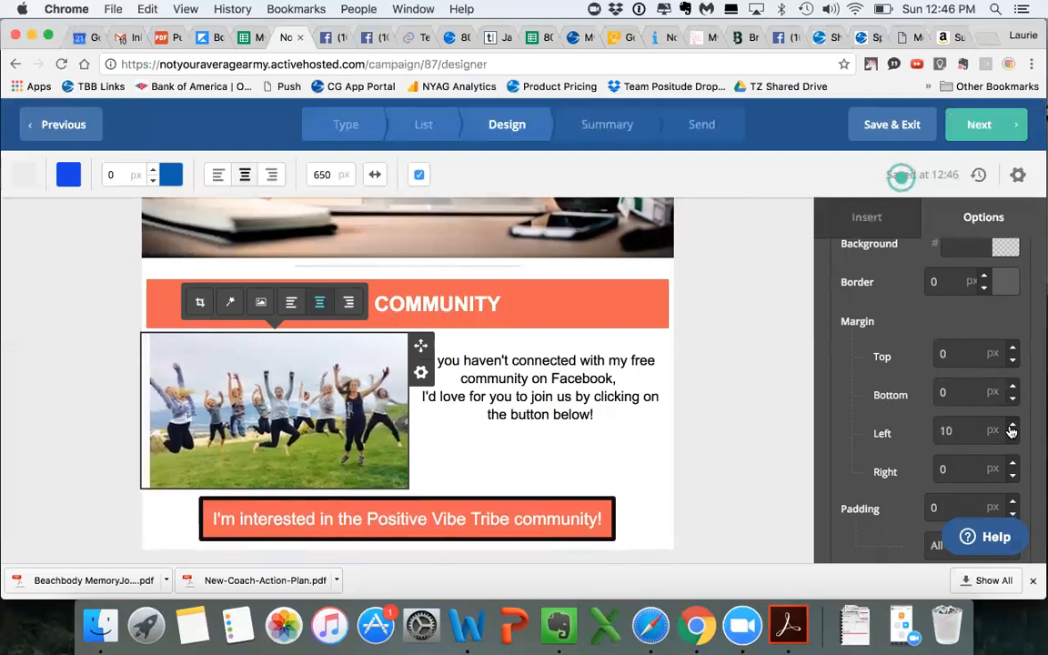
{"action": "left_click", "coordinate": [1012, 428]}
{"action": "left_click", "coordinate": [1012, 427]}
{"action": "left_click", "coordinate": [1012, 427]}
{"action": "left_click", "coordinate": [1012, 427]}
{"action": "left_click", "coordinate": [1011, 428]}
{"action": "left_click", "coordinate": [1011, 427]}
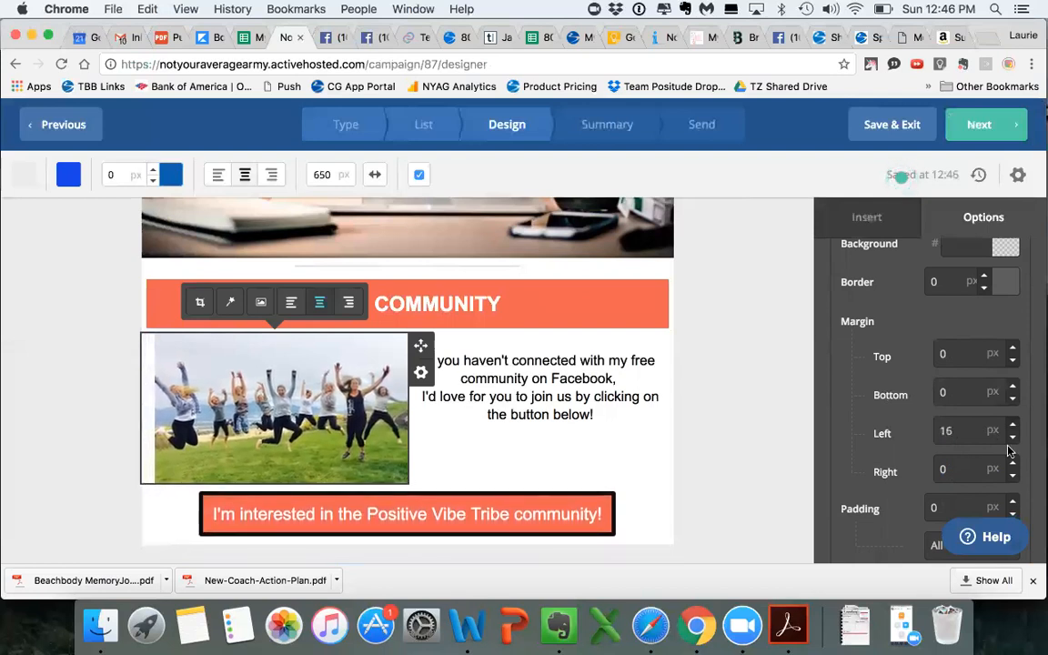
{"action": "left_click", "coordinate": [1012, 438]}
{"action": "left_click", "coordinate": [1011, 437]}
{"action": "left_click", "coordinate": [1012, 438]}
{"action": "left_click", "coordinate": [1011, 438]}
{"action": "left_click", "coordinate": [1012, 438]}
{"action": "left_click", "coordinate": [1012, 437]}
{"action": "left_click", "coordinate": [1011, 437]}
{"action": "left_click", "coordinate": [1011, 438]}
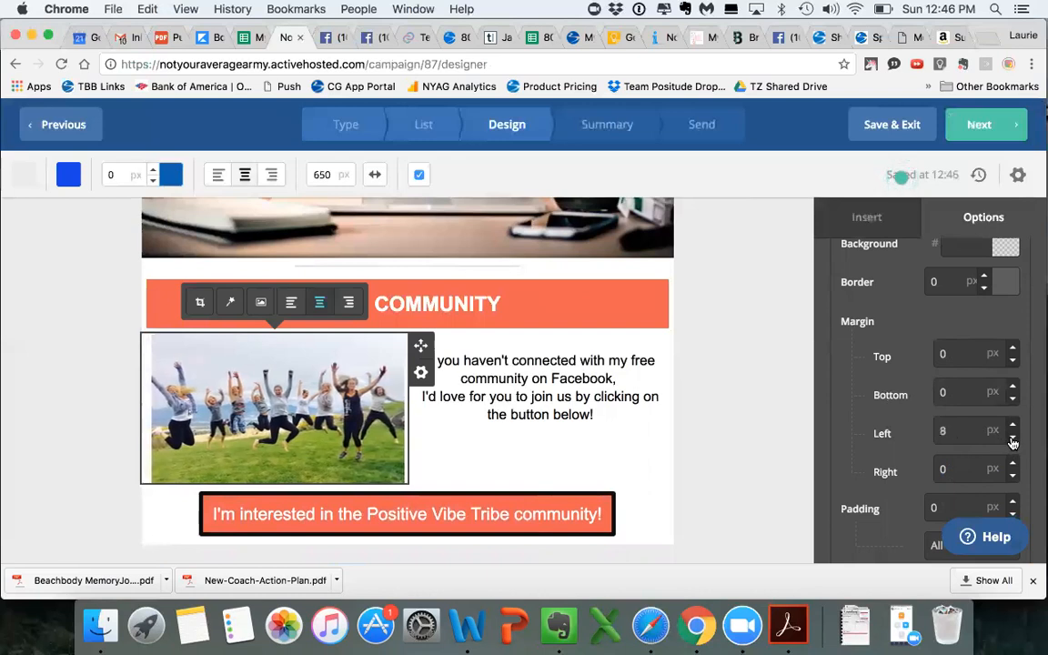
{"action": "left_click", "coordinate": [1013, 439]}
{"action": "left_click", "coordinate": [1013, 439]}
{"action": "left_click", "coordinate": [1012, 440]}
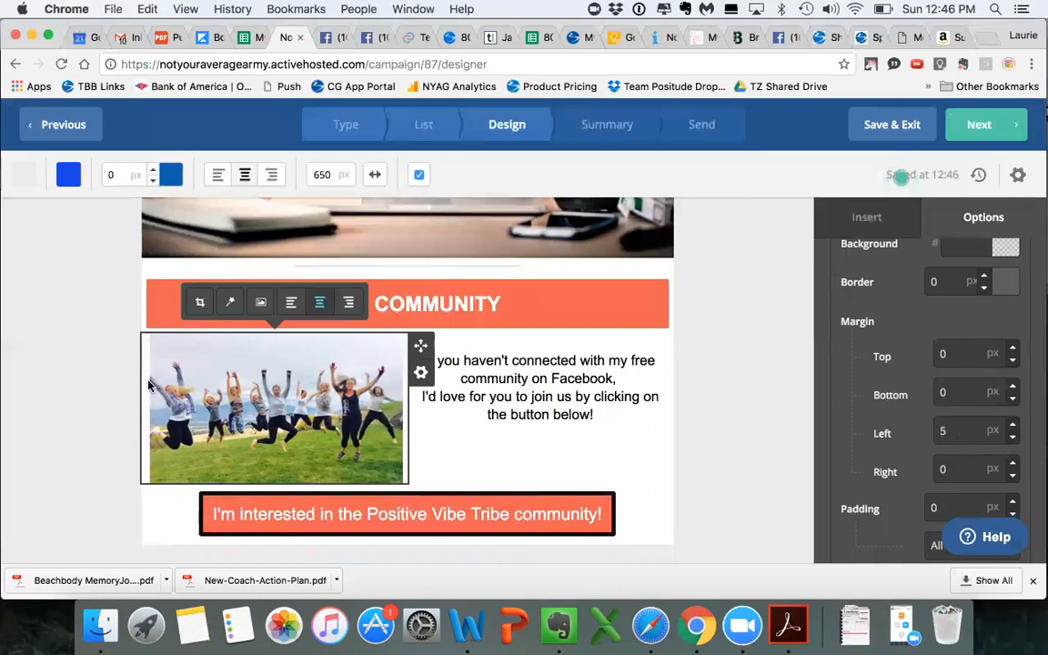
{"action": "left_click", "coordinate": [146, 382]}
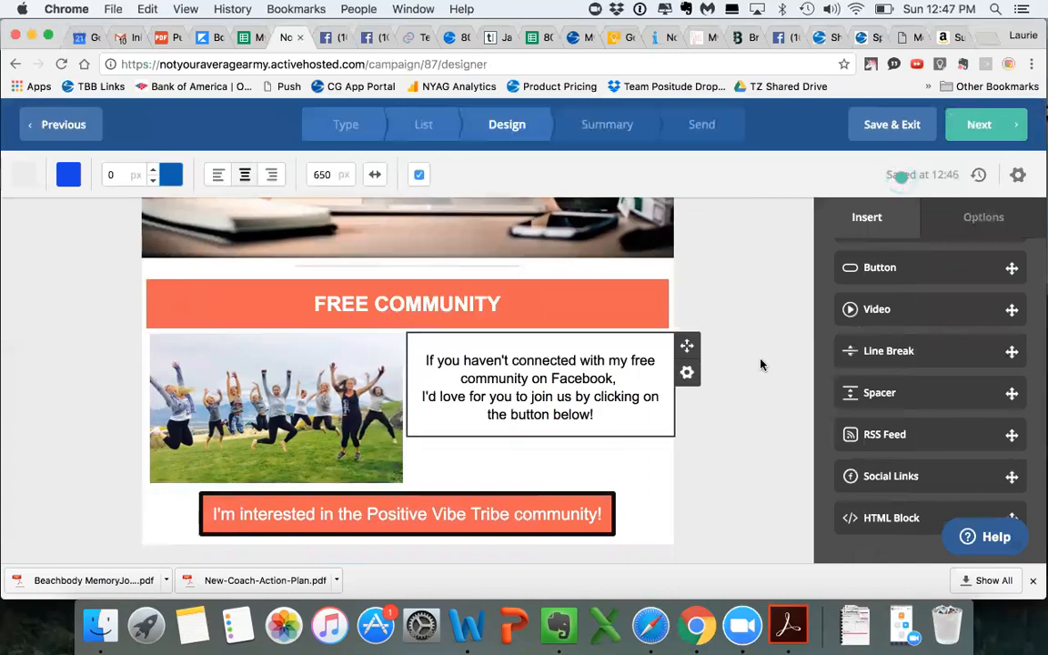
Set the font size of the whole Facebook community invitation text to 15 px
{"action": "left_click", "coordinate": [596, 415]}
{"action": "left_click_drag", "start_coordinate": [597, 415], "coordinate": [433, 357]}
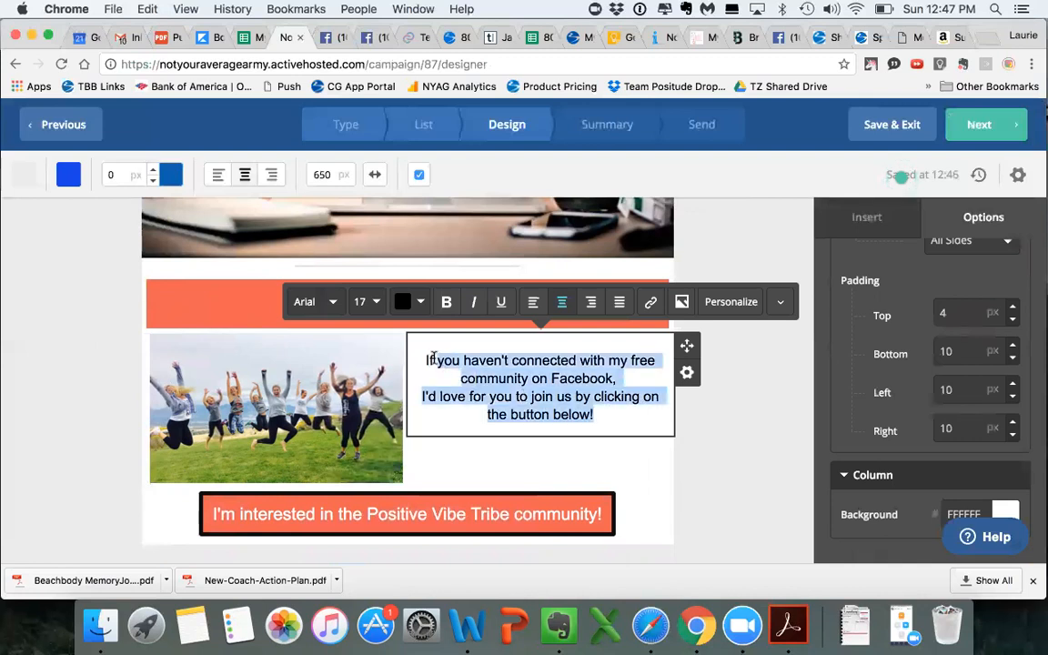
{"action": "left_click", "coordinate": [378, 304]}
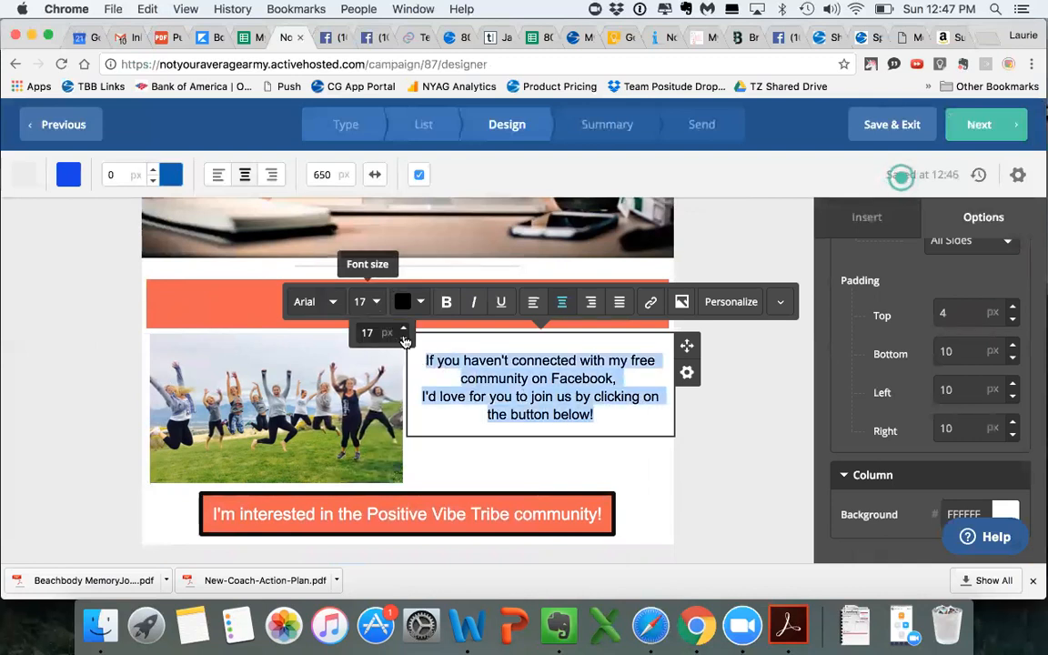
{"action": "left_click", "coordinate": [404, 338]}
{"action": "left_click", "coordinate": [404, 338]}
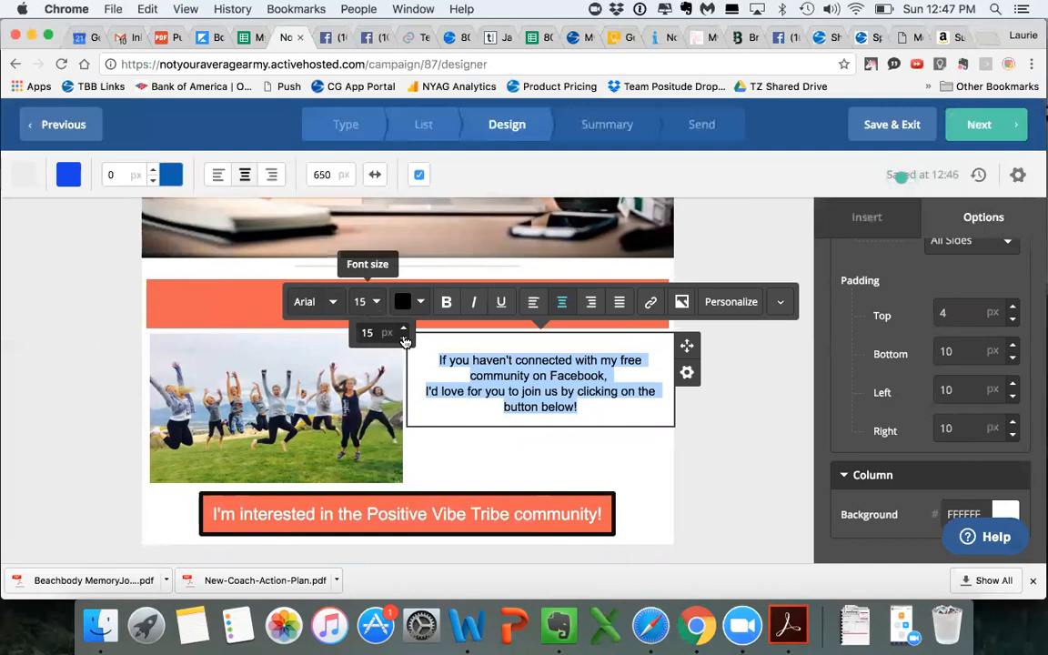
{"action": "left_click", "coordinate": [740, 453]}
Move the Positive Vibe Tribe button directly below the invitation text beside the photo and set the button's padding to 4 px
{"action": "left_click", "coordinate": [510, 499]}
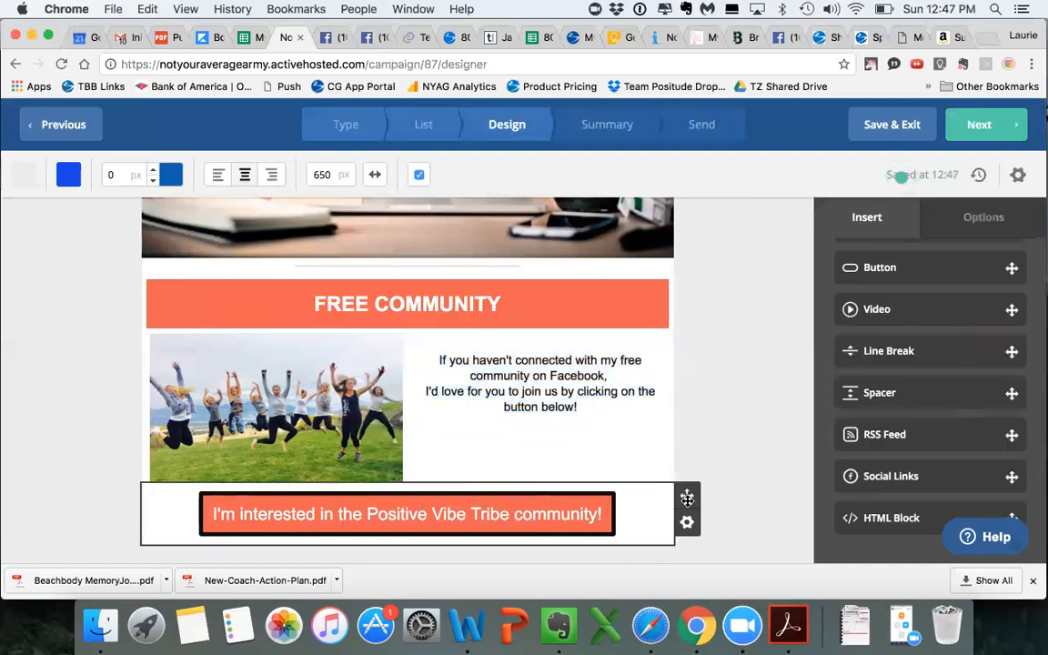
{"action": "mouse_move", "coordinate": [660, 447]}
{"action": "left_mouse_down"}
{"action": "mouse_move", "coordinate": [541, 434]}
{"action": "mouse_move", "coordinate": [614, 434]}
{"action": "mouse_move", "coordinate": [581, 428]}
{"action": "mouse_move", "coordinate": [507, 430]}
{"action": "mouse_move", "coordinate": [528, 414]}
{"action": "mouse_move", "coordinate": [537, 423]}
{"action": "left_mouse_up"}
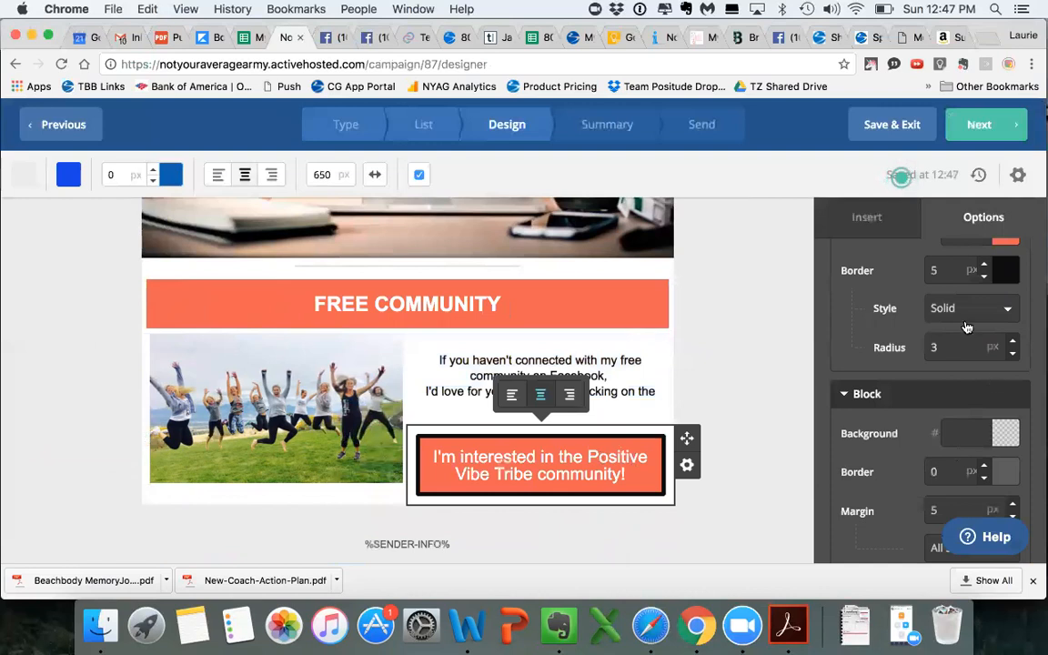
{"action": "scroll", "coordinate": [932, 470], "scroll_direction": "down", "scroll_amount": 5}
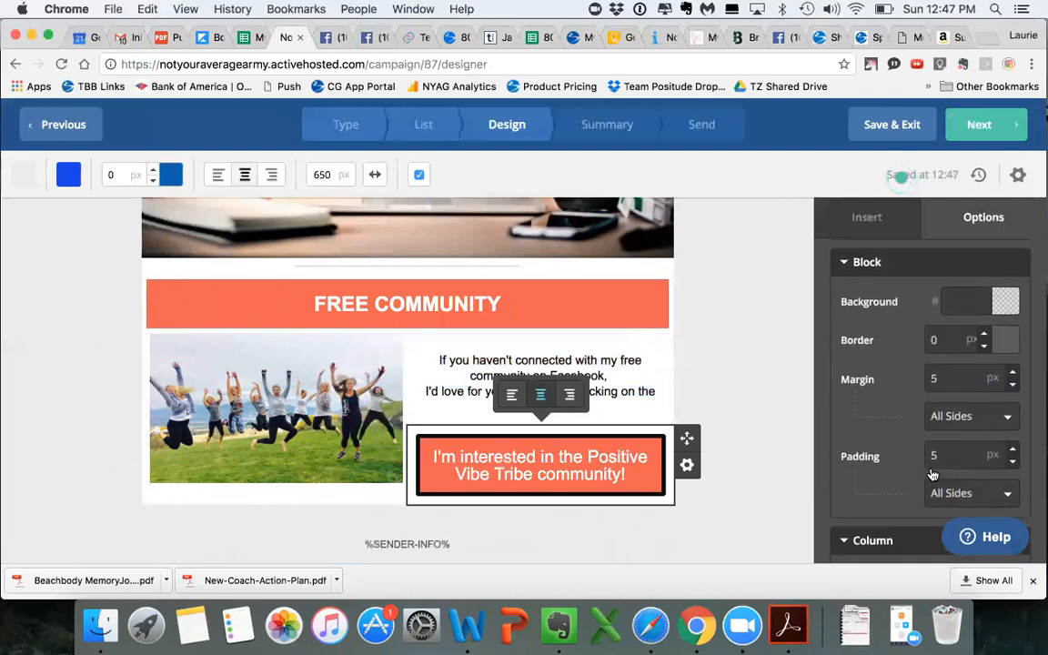
{"action": "scroll", "coordinate": [932, 472], "scroll_direction": "up", "scroll_amount": 8}
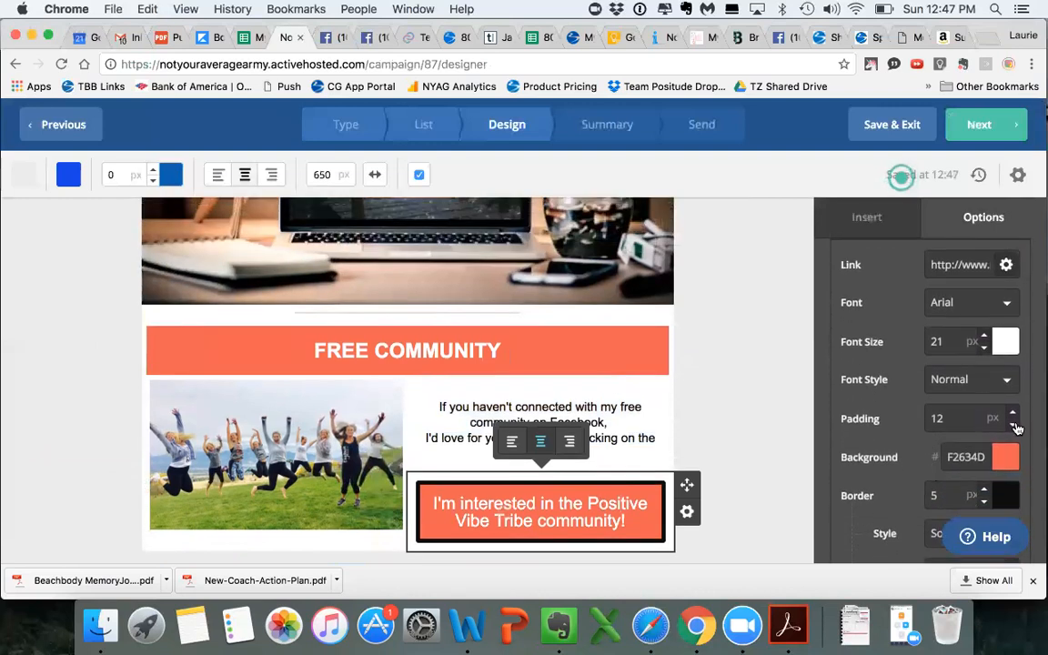
{"action": "left_click", "coordinate": [1013, 426]}
{"action": "left_click", "coordinate": [1013, 426]}
{"action": "left_click", "coordinate": [1013, 426]}
{"action": "left_click", "coordinate": [1013, 426]}
{"action": "left_click", "coordinate": [1014, 425]}
{"action": "left_click", "coordinate": [1014, 425]}
{"action": "left_click", "coordinate": [1013, 426]}
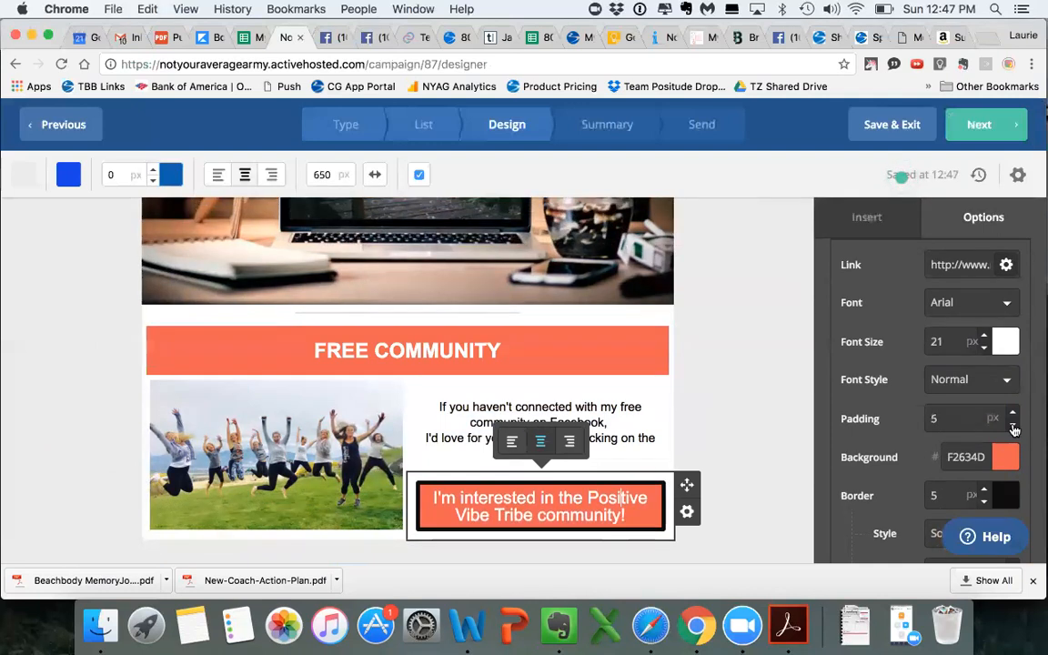
{"action": "left_click", "coordinate": [1014, 426]}
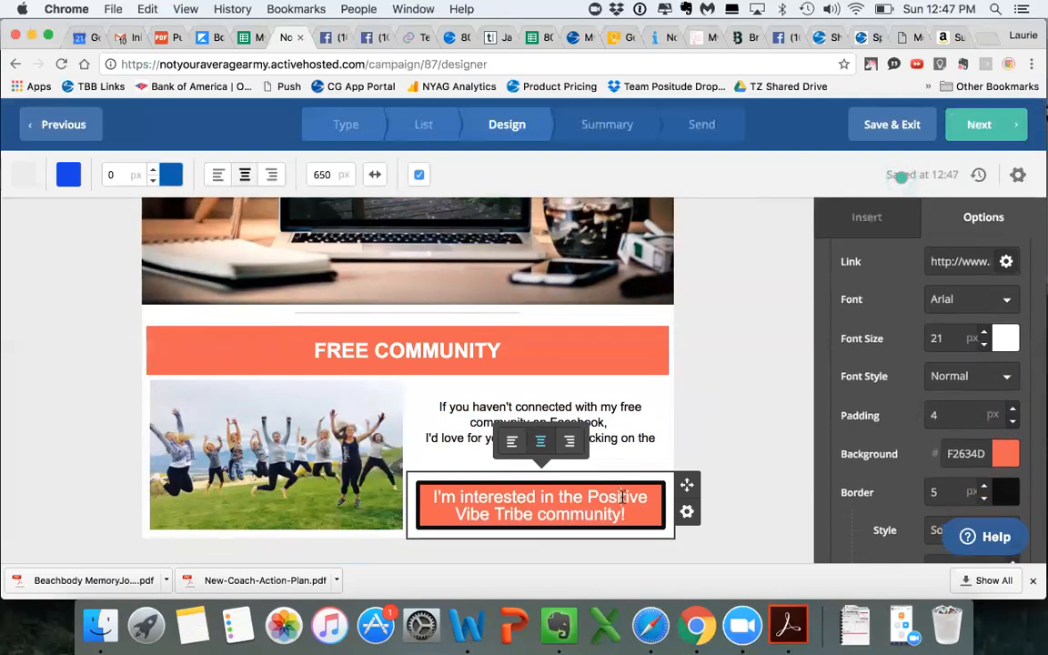
Set the font size of the Positive Vibe Tribe button's text to 17 px
{"action": "left_click_drag", "start_coordinate": [623, 515], "coordinate": [416, 482]}
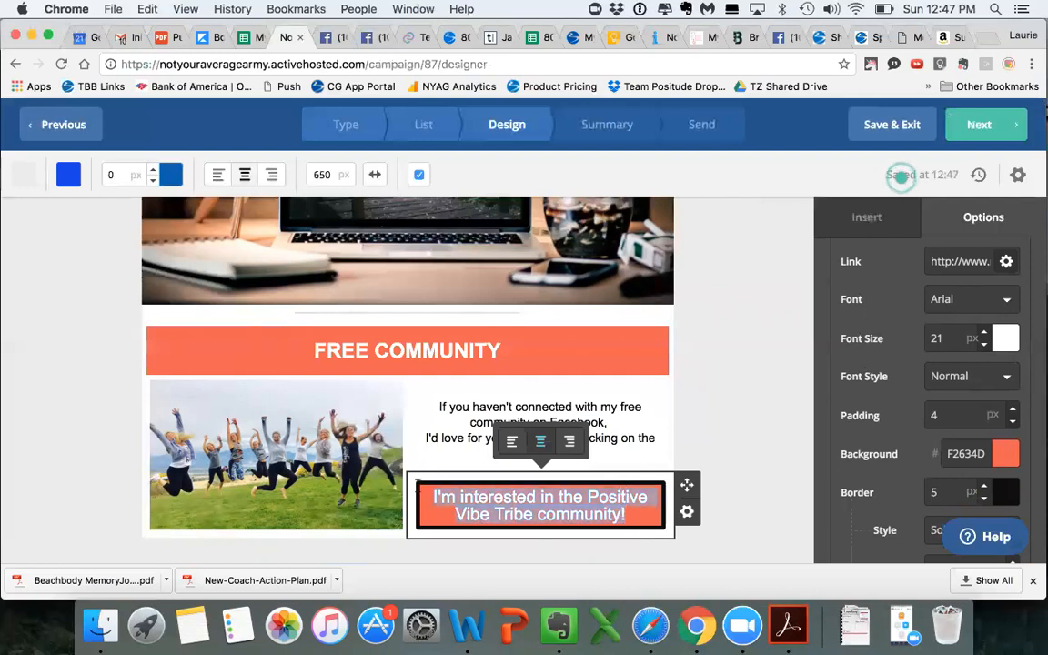
{"action": "left_click", "coordinate": [724, 407]}
{"action": "mouse_move", "coordinate": [542, 495]}
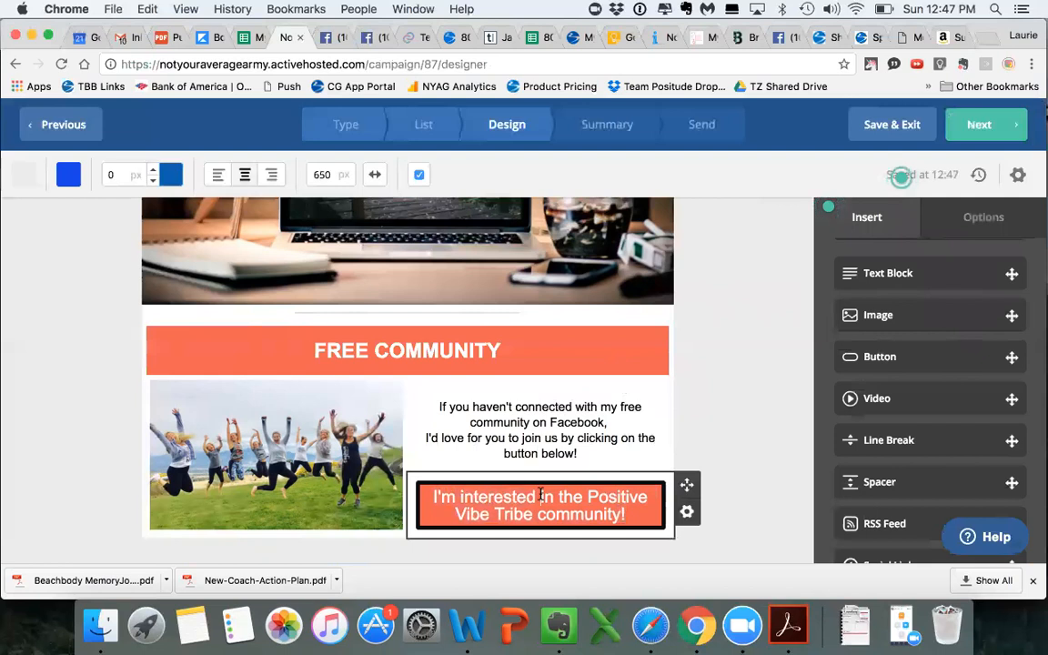
{"action": "left_click", "coordinate": [629, 503]}
{"action": "triple_click", "coordinate": [483, 492]}
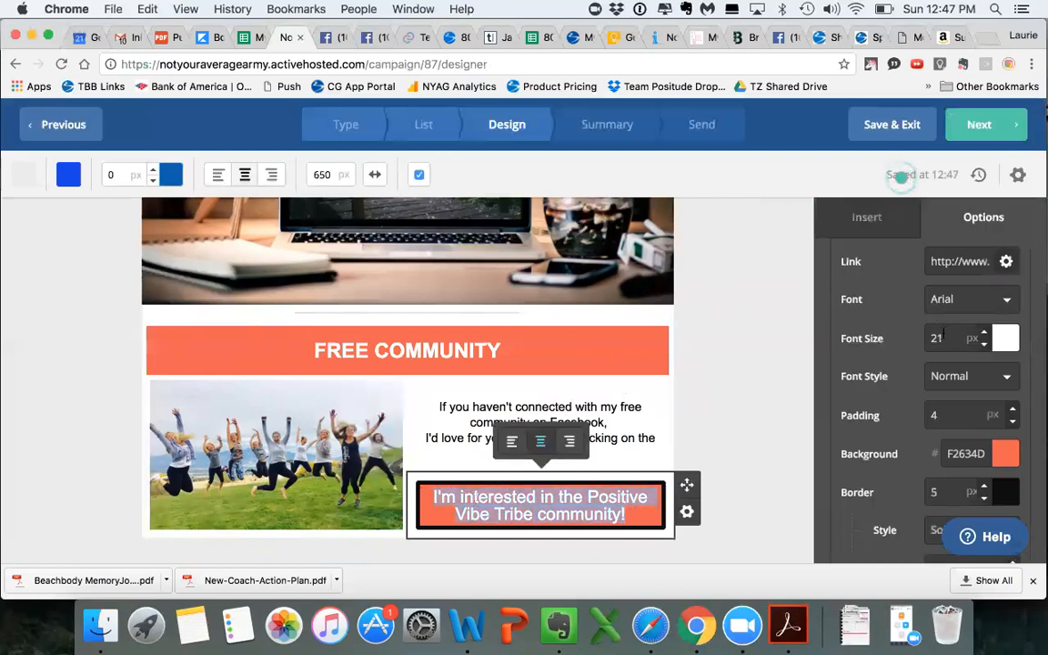
{"action": "left_click", "coordinate": [983, 344]}
{"action": "left_click", "coordinate": [983, 345]}
{"action": "left_click", "coordinate": [984, 345]}
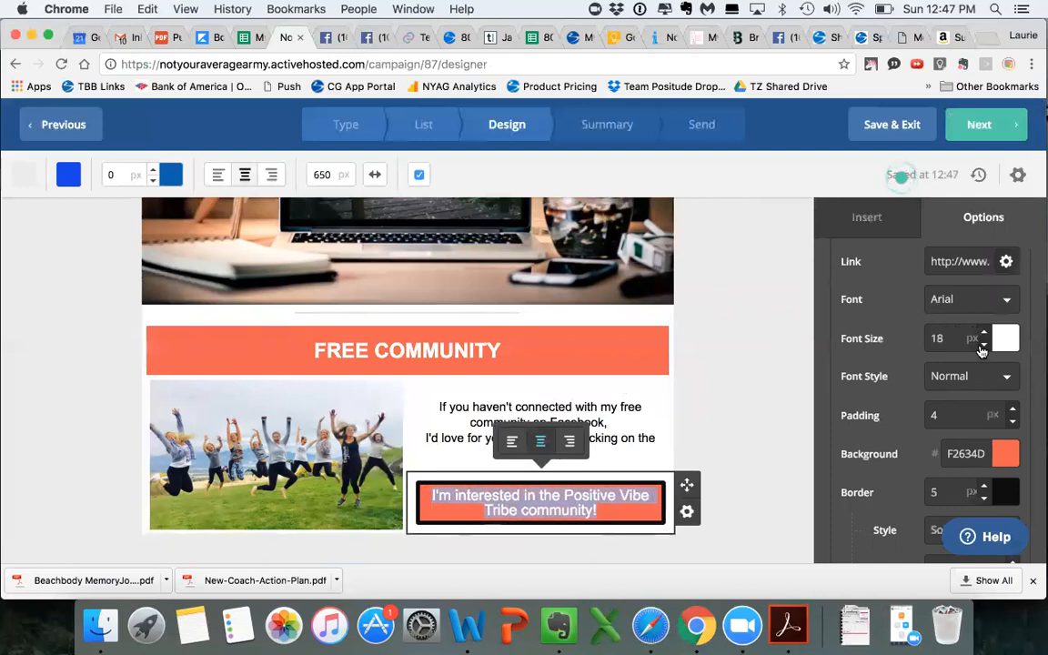
{"action": "left_click", "coordinate": [983, 344]}
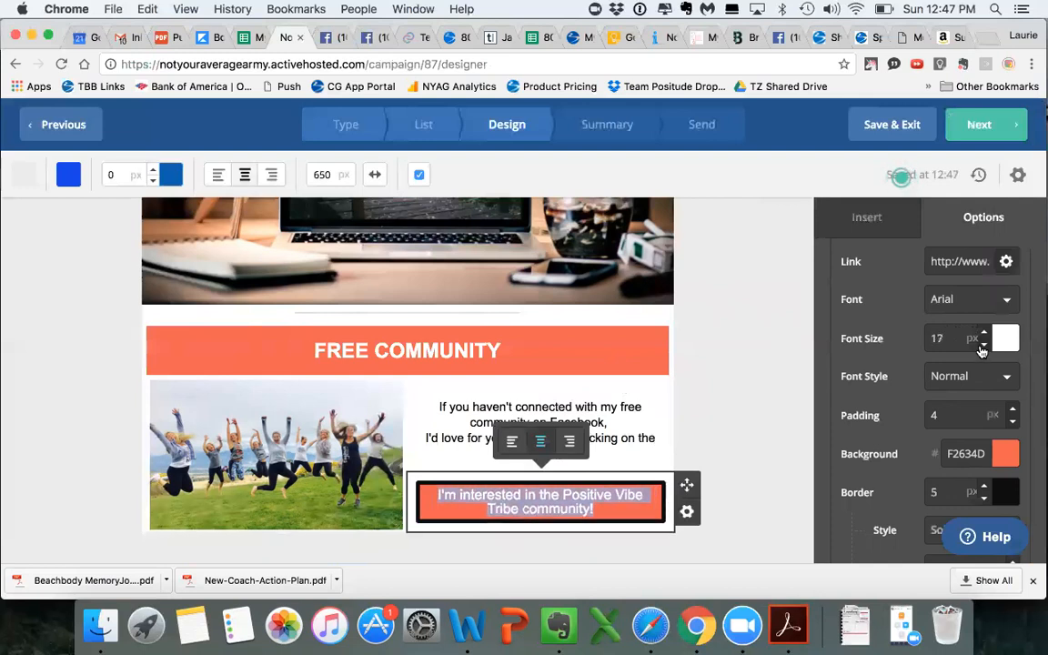
{"action": "left_click", "coordinate": [777, 394]}
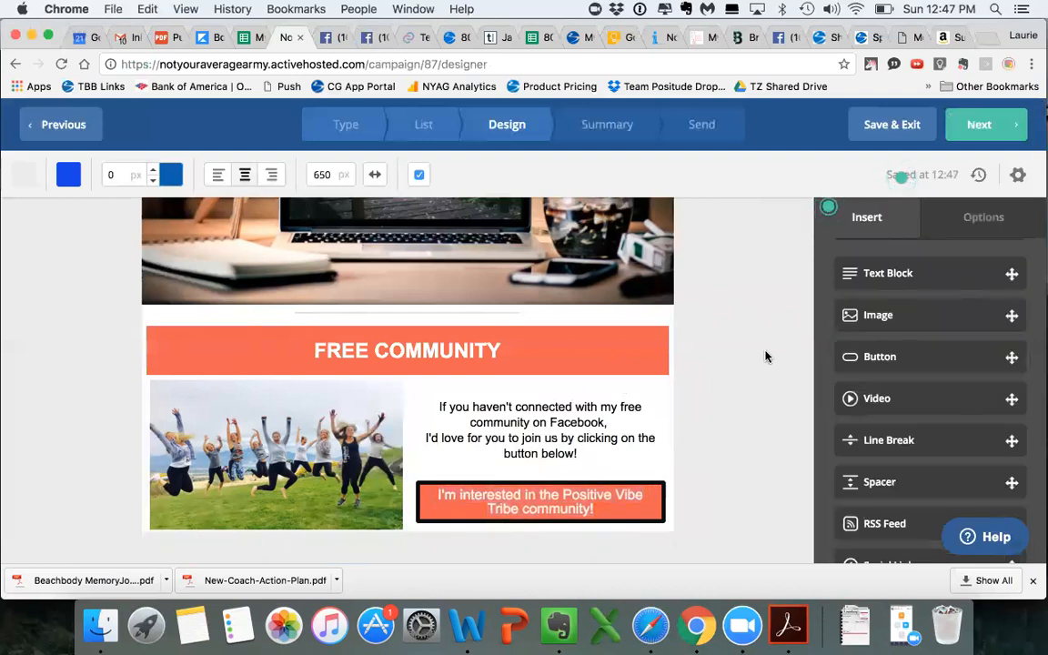
Review the newsletter layout from the FOOD section down to the FREE COMMUNITY section and the unsubscribe footer
{"action": "scroll", "coordinate": [807, 276], "scroll_direction": "up", "scroll_amount": 2}
{"action": "scroll", "coordinate": [808, 276], "scroll_direction": "down", "scroll_amount": 2}
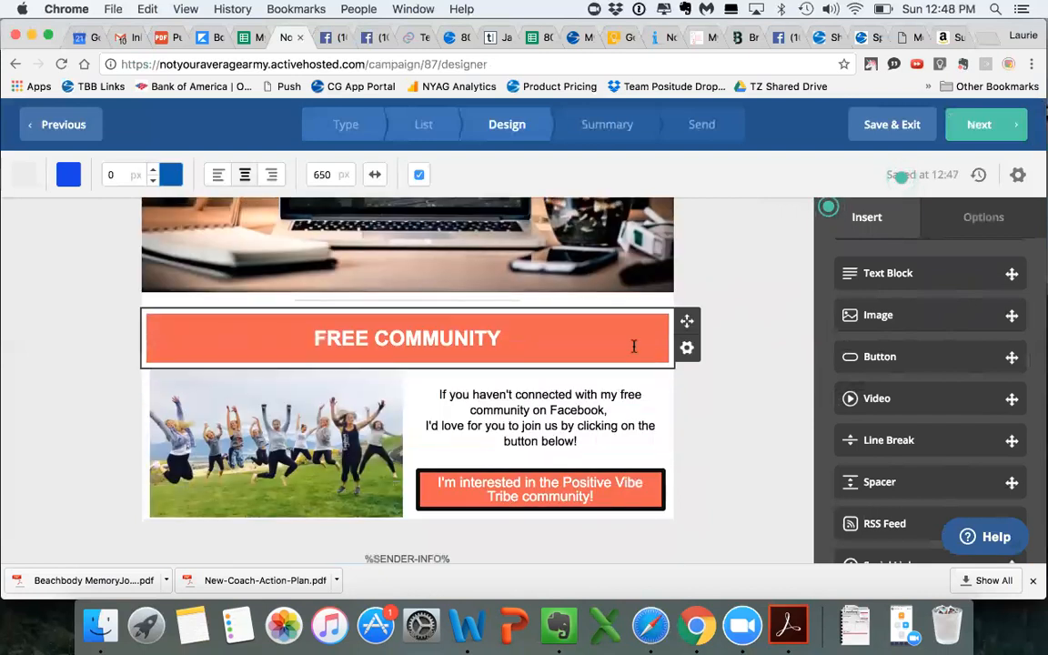
{"action": "scroll", "coordinate": [759, 350], "scroll_direction": "down", "scroll_amount": 1}
{"action": "scroll", "coordinate": [759, 350], "scroll_direction": "down", "scroll_amount": 1}
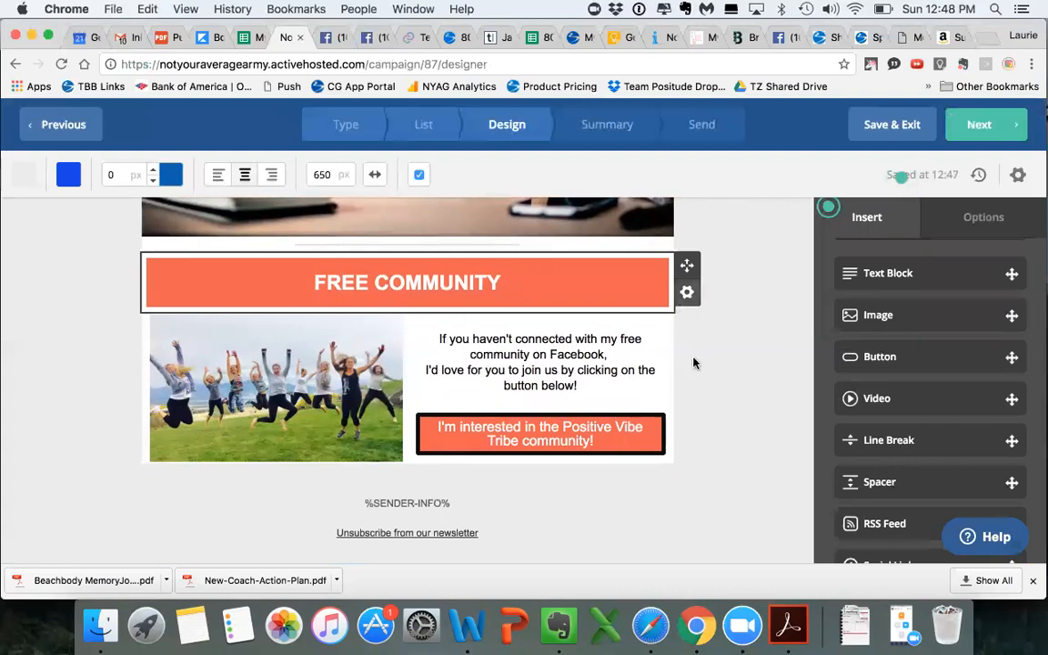
{"action": "scroll", "coordinate": [725, 289], "scroll_direction": "up", "scroll_amount": 1}
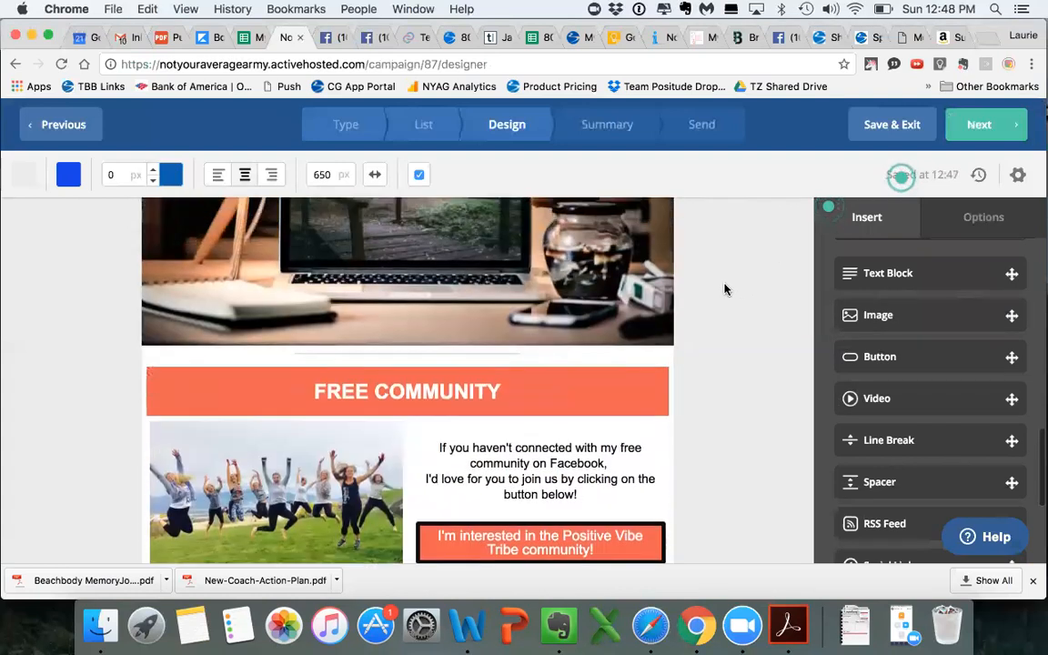
{"action": "scroll", "coordinate": [725, 289], "scroll_direction": "down", "scroll_amount": 2}
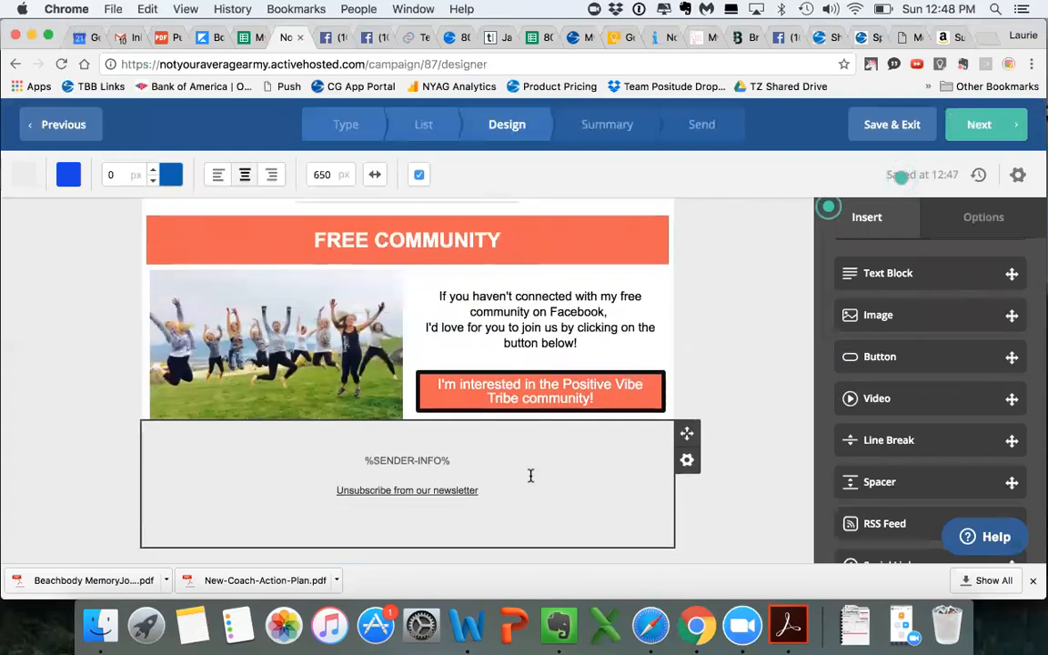
{"action": "scroll", "coordinate": [782, 292], "scroll_direction": "up", "scroll_amount": 5}
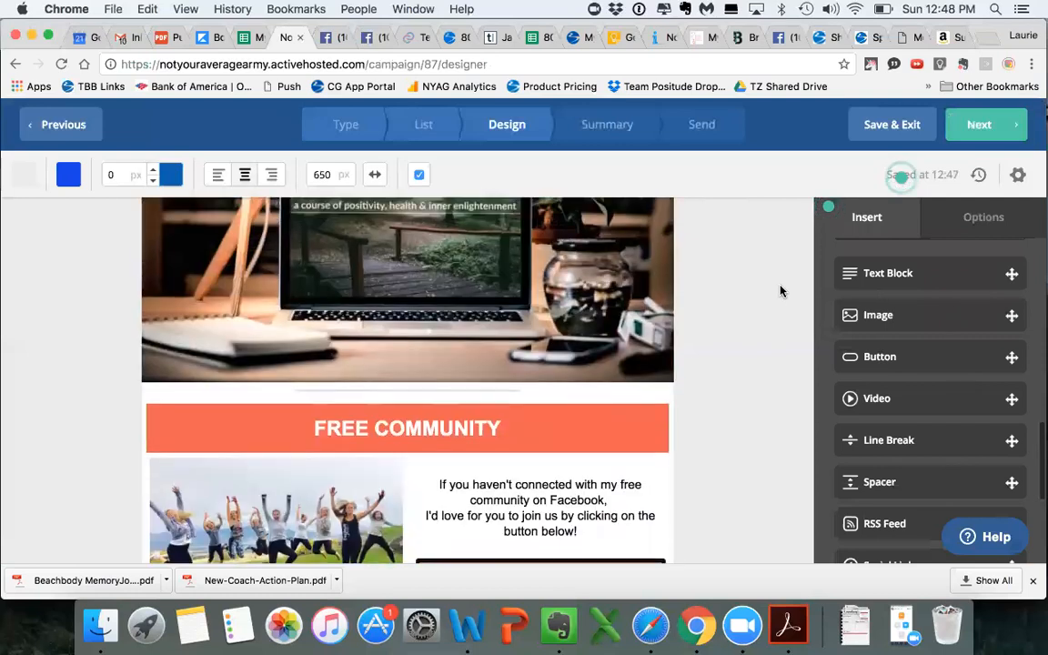
{"action": "scroll", "coordinate": [780, 291], "scroll_direction": "up", "scroll_amount": 8}
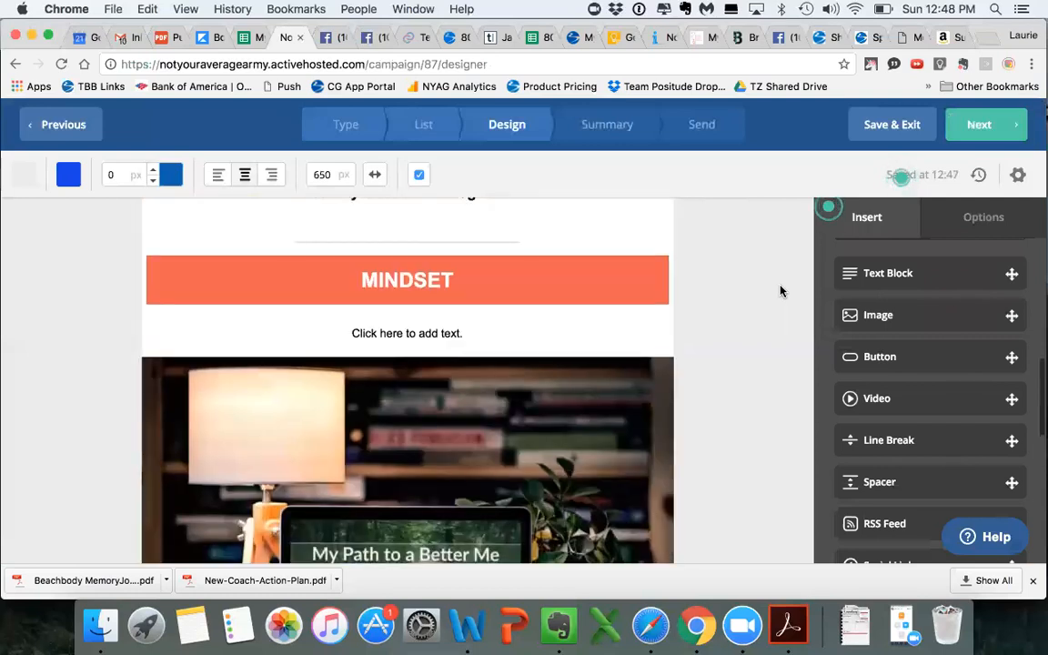
{"action": "scroll", "coordinate": [780, 291], "scroll_direction": "up", "scroll_amount": 15}
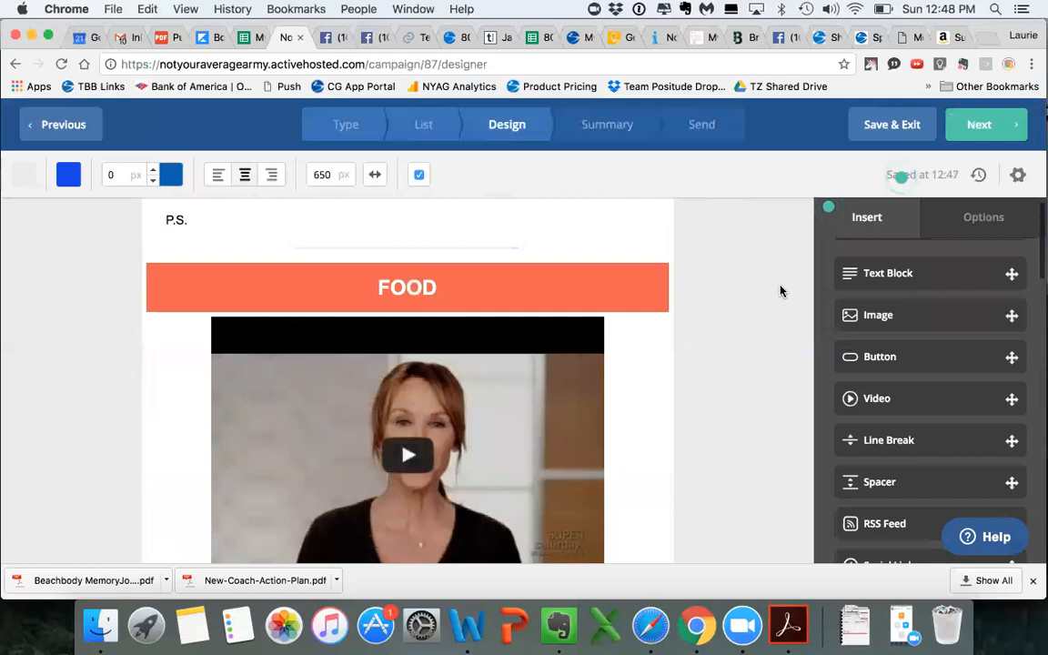
{"action": "scroll", "coordinate": [781, 291], "scroll_direction": "down", "scroll_amount": 15}
{"action": "scroll", "coordinate": [780, 292], "scroll_direction": "up", "scroll_amount": 3}
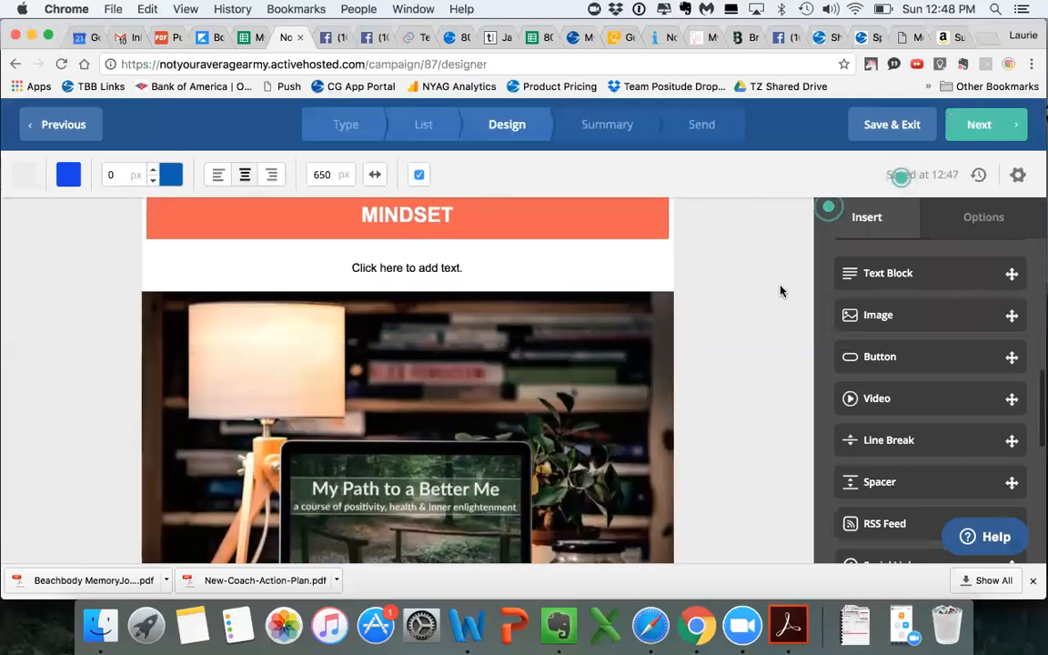
Duplicate the MINDSET heading block below the 80 Day Obsession Program section
{"action": "scroll", "coordinate": [781, 291], "scroll_direction": "up", "scroll_amount": 2}
{"action": "left_click", "coordinate": [687, 311]}
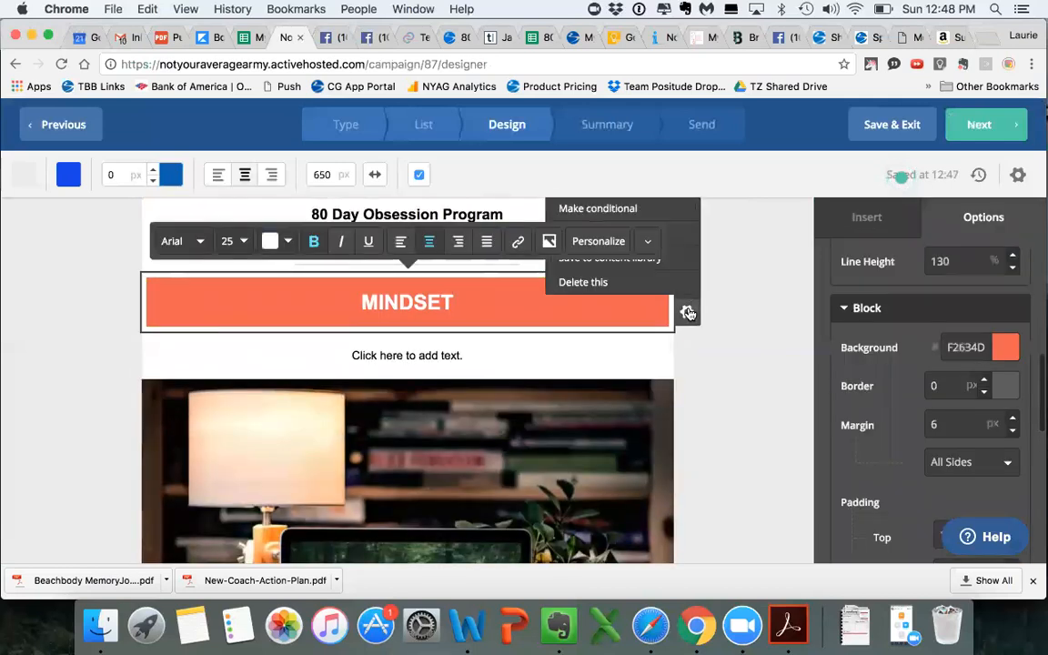
{"action": "left_click", "coordinate": [757, 242]}
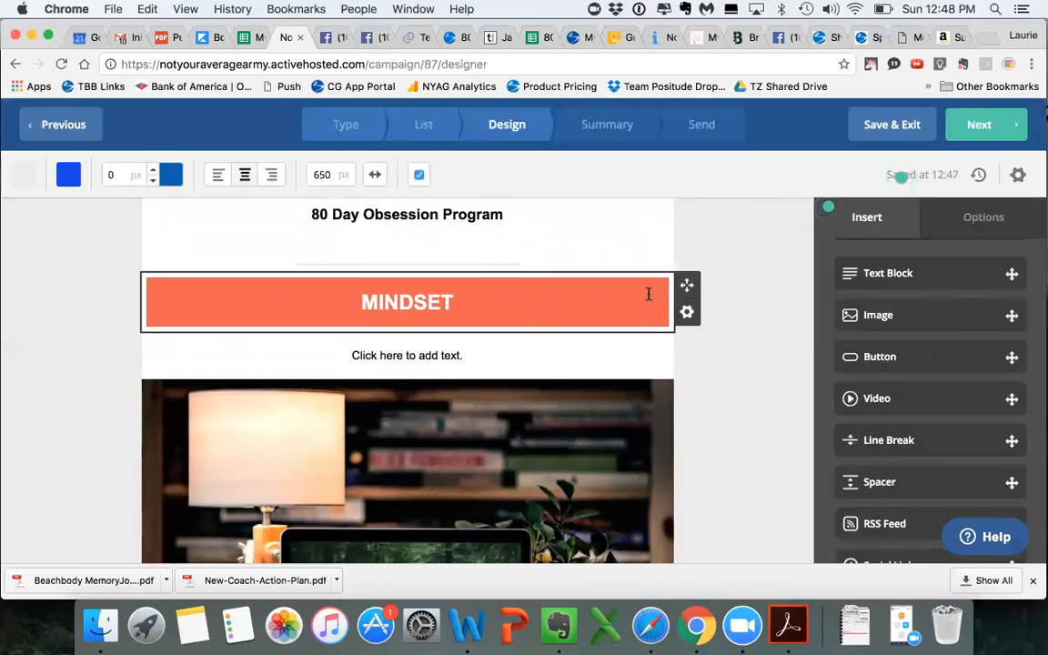
{"action": "left_click", "coordinate": [687, 311]}
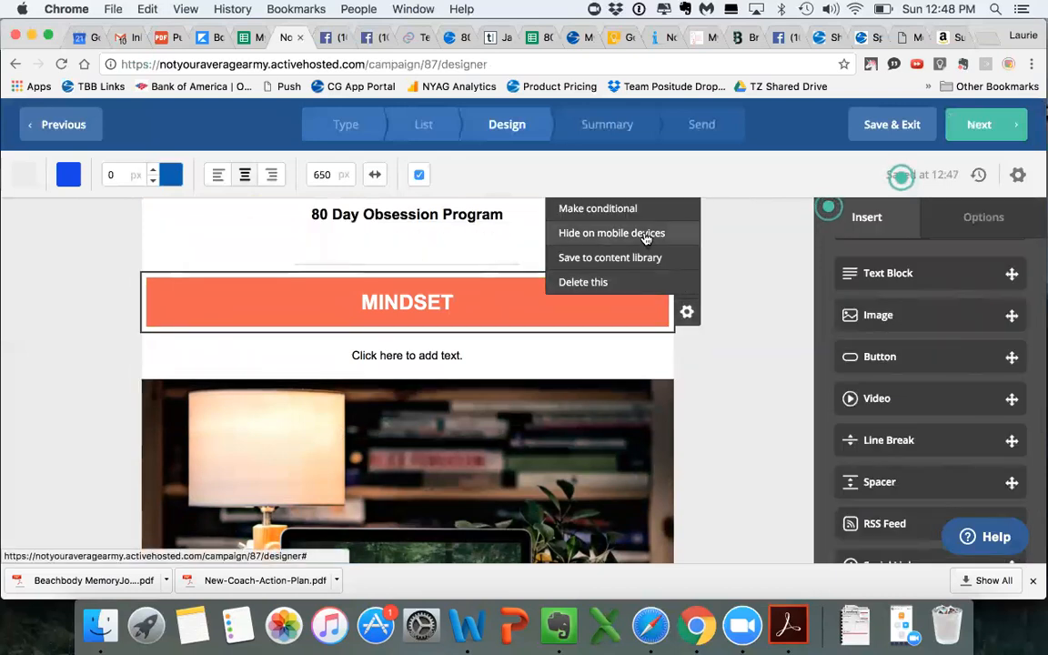
{"action": "scroll", "coordinate": [575, 253], "scroll_direction": "up", "scroll_amount": 1}
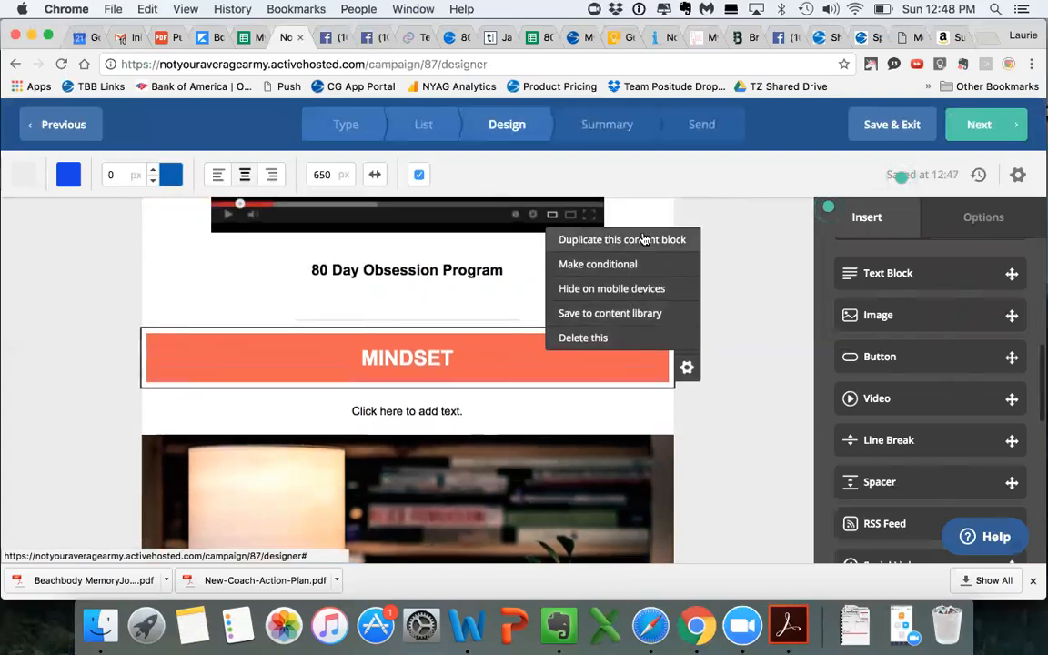
{"action": "left_click", "coordinate": [643, 239]}
Move the MINDSET heading copy directly below the laptop image, above the divider over FREE COMMUNITY
{"action": "scroll", "coordinate": [709, 314], "scroll_direction": "down", "scroll_amount": 2}
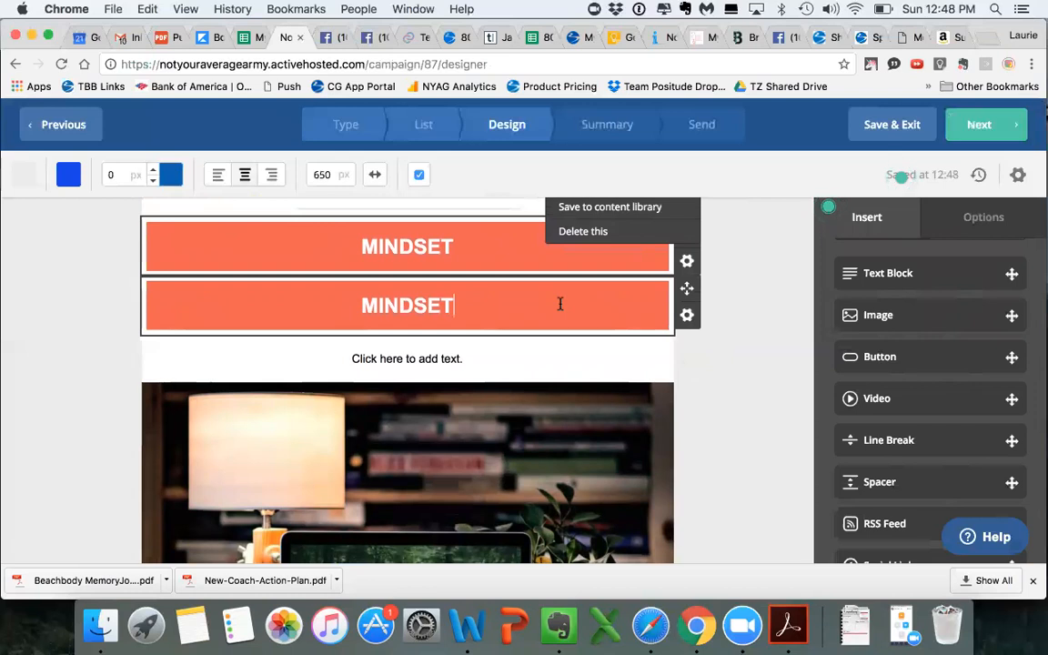
{"action": "left_click", "coordinate": [550, 329]}
{"action": "left_click_drag", "start_coordinate": [503, 387], "coordinate": [224, 170]}
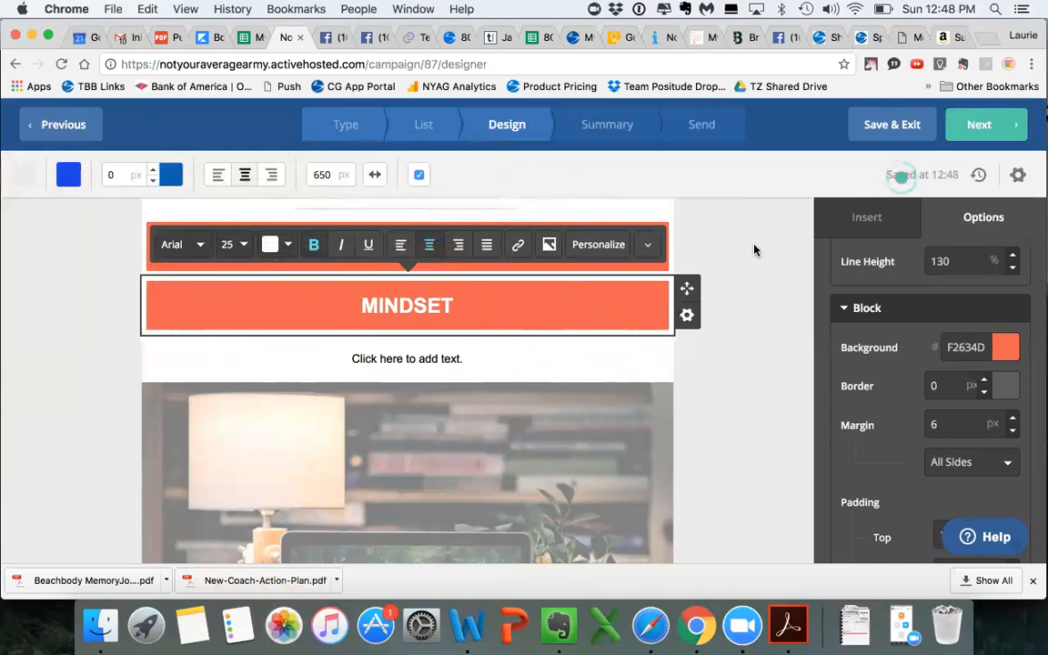
{"action": "left_click_drag", "start_coordinate": [688, 284], "coordinate": [397, 348]}
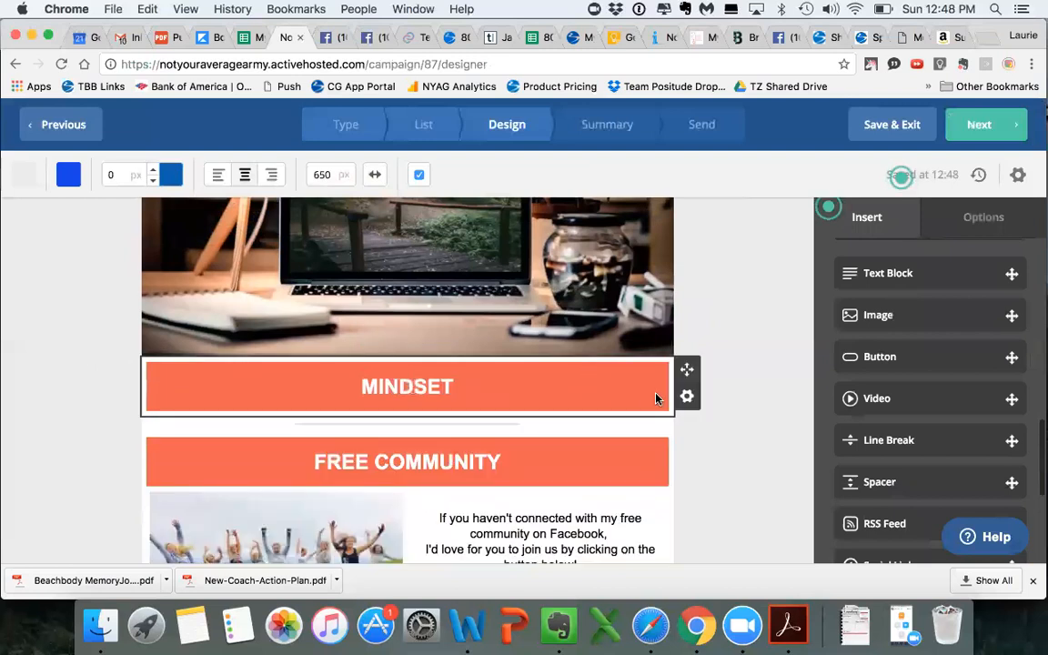
Duplicate the divider above FREE COMMUNITY and place one divider between the laptop image and the lower MINDSET heading
{"action": "mouse_move", "coordinate": [599, 427]}
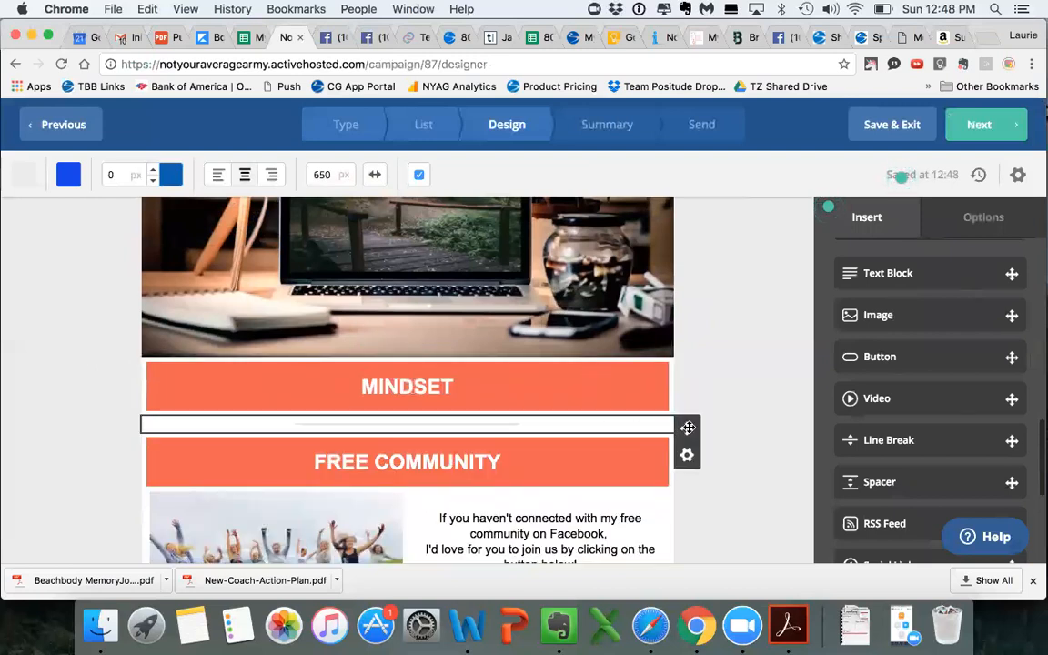
{"action": "left_click", "coordinate": [688, 455]}
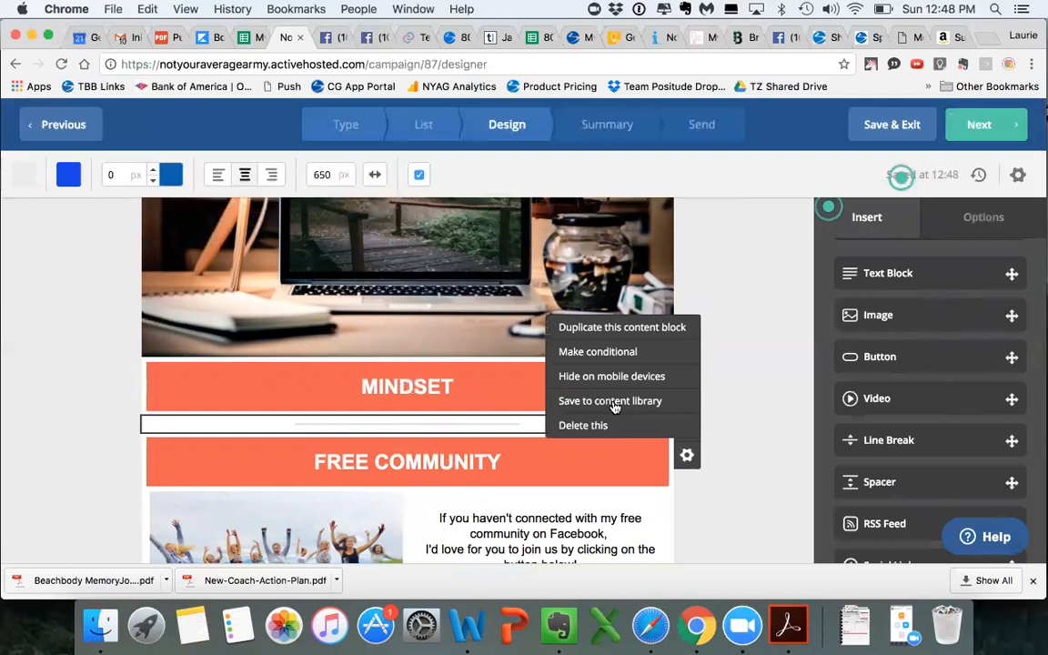
{"action": "left_click", "coordinate": [609, 329]}
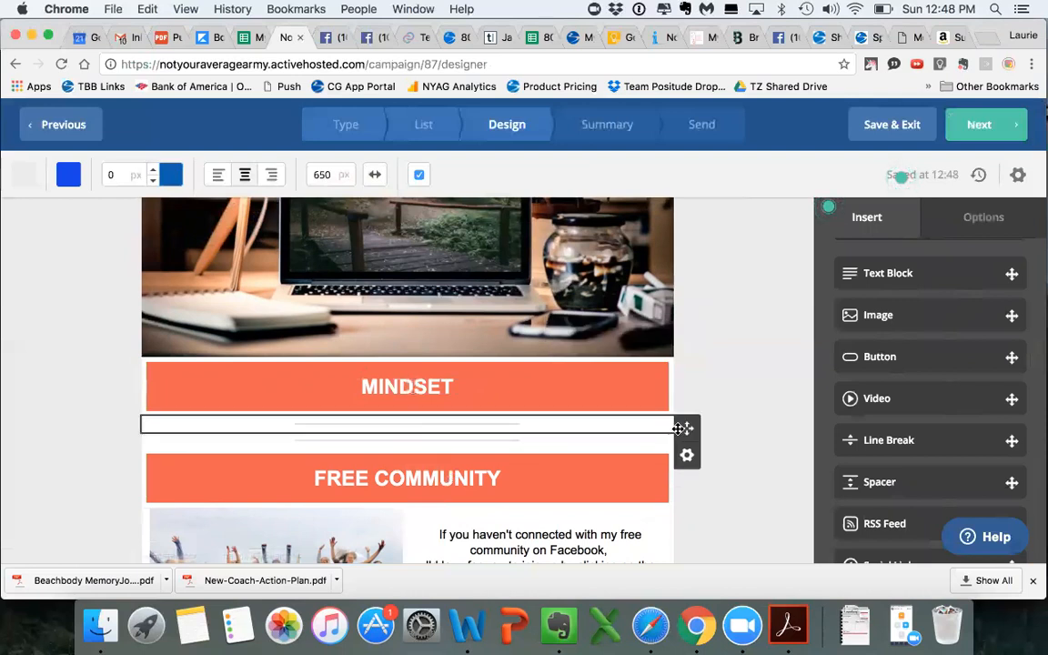
{"action": "mouse_move", "coordinate": [633, 353]}
{"action": "left_mouse_down"}
{"action": "mouse_move", "coordinate": [416, 335]}
{"action": "mouse_move", "coordinate": [411, 355]}
{"action": "left_mouse_up"}
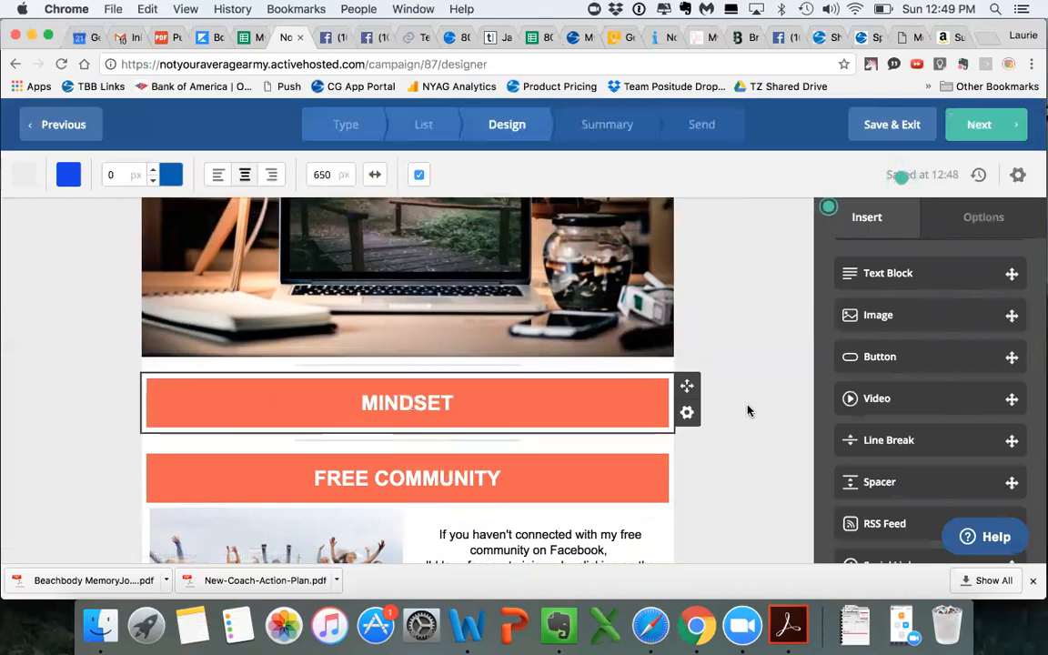
Insert a new text block beside the divider just below the laptop image
{"action": "scroll", "coordinate": [748, 410], "scroll_direction": "down", "scroll_amount": 1}
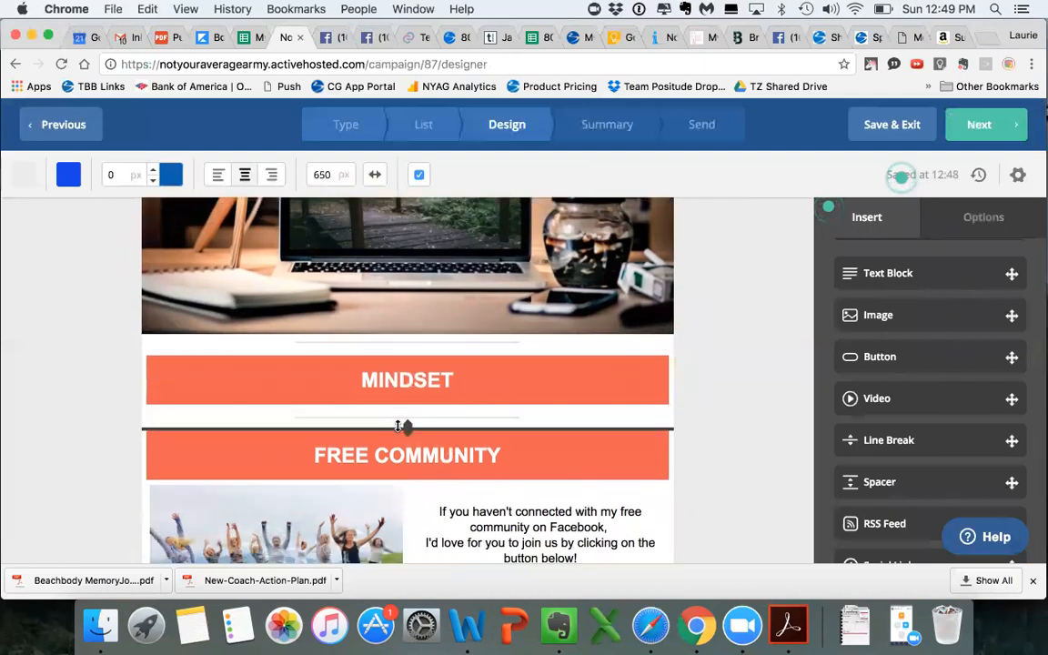
{"action": "scroll", "coordinate": [707, 316], "scroll_direction": "up", "scroll_amount": 3}
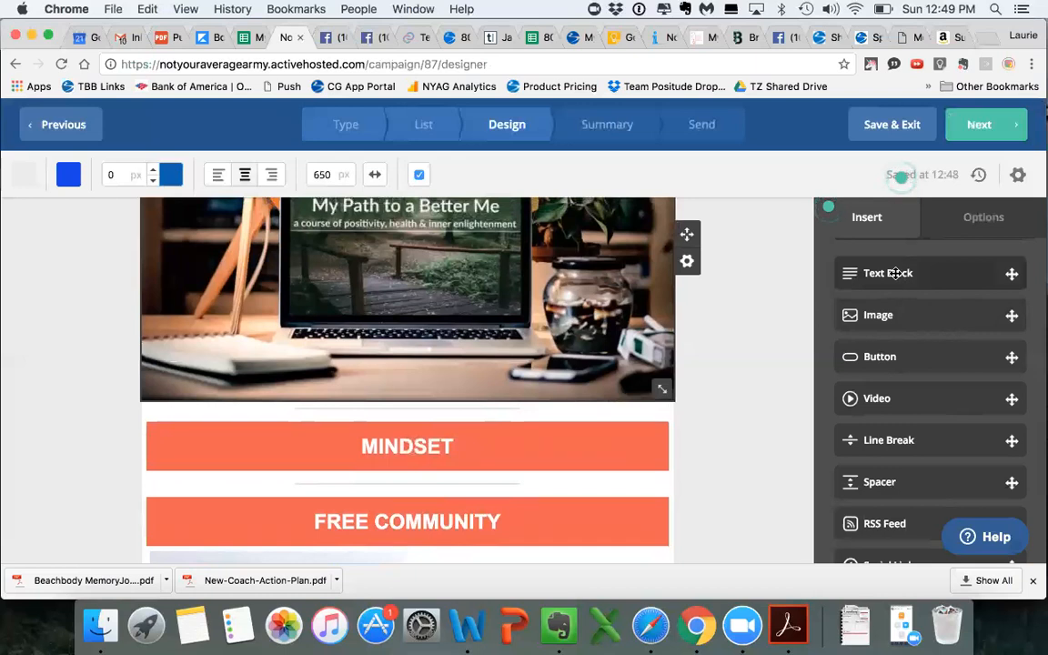
{"action": "left_click_drag", "start_coordinate": [905, 275], "coordinate": [746, 356]}
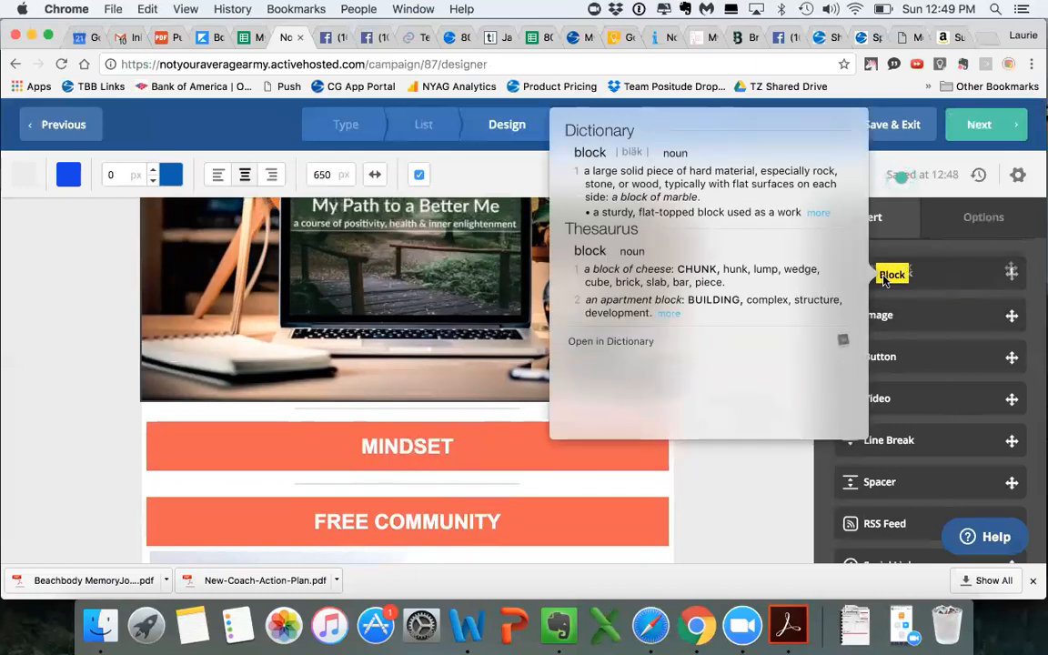
{"action": "left_click", "coordinate": [746, 553]}
{"action": "left_click_drag", "start_coordinate": [892, 266], "coordinate": [762, 403]}
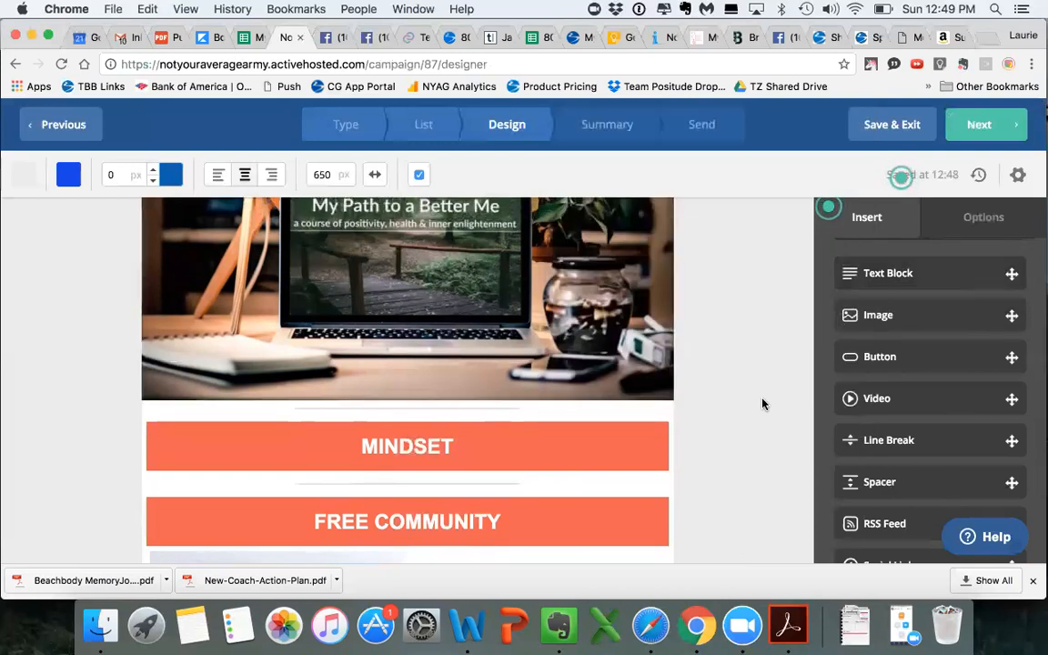
{"action": "left_click", "coordinate": [884, 276]}
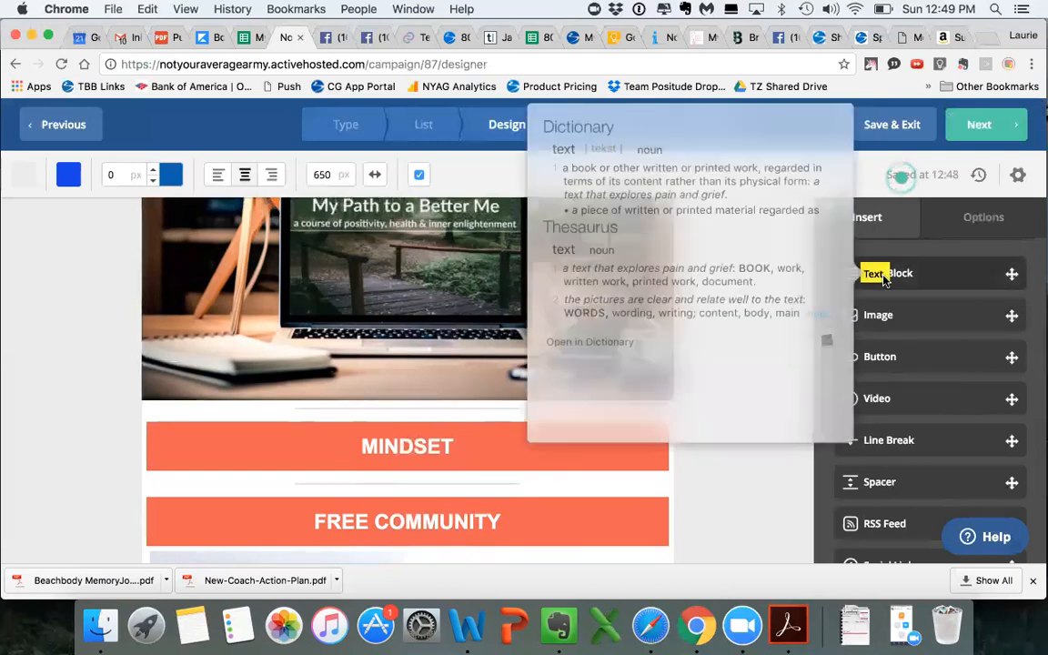
{"action": "left_click_drag", "start_coordinate": [674, 449], "coordinate": [673, 405]}
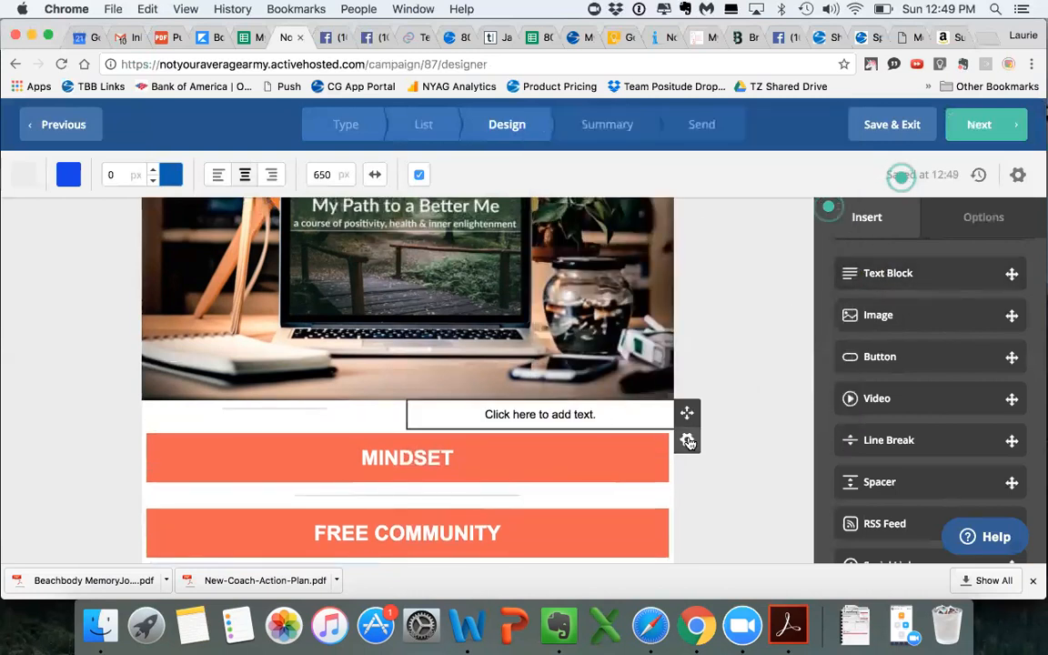
Delete the misplaced text block beside the divider under the laptop image
{"action": "left_click", "coordinate": [688, 441]}
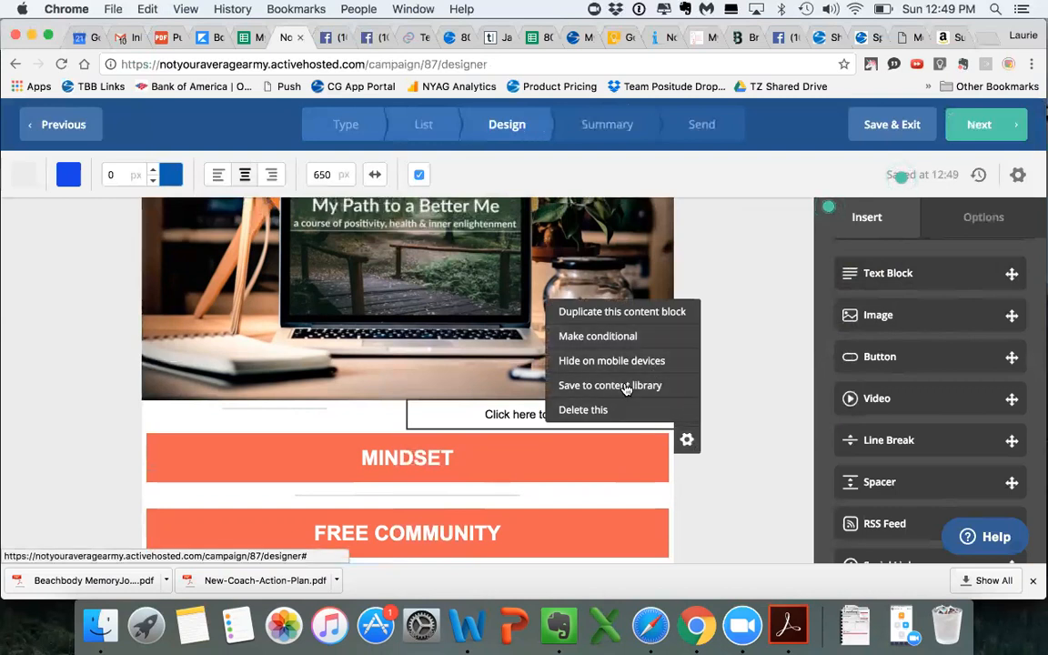
{"action": "left_click", "coordinate": [652, 410]}
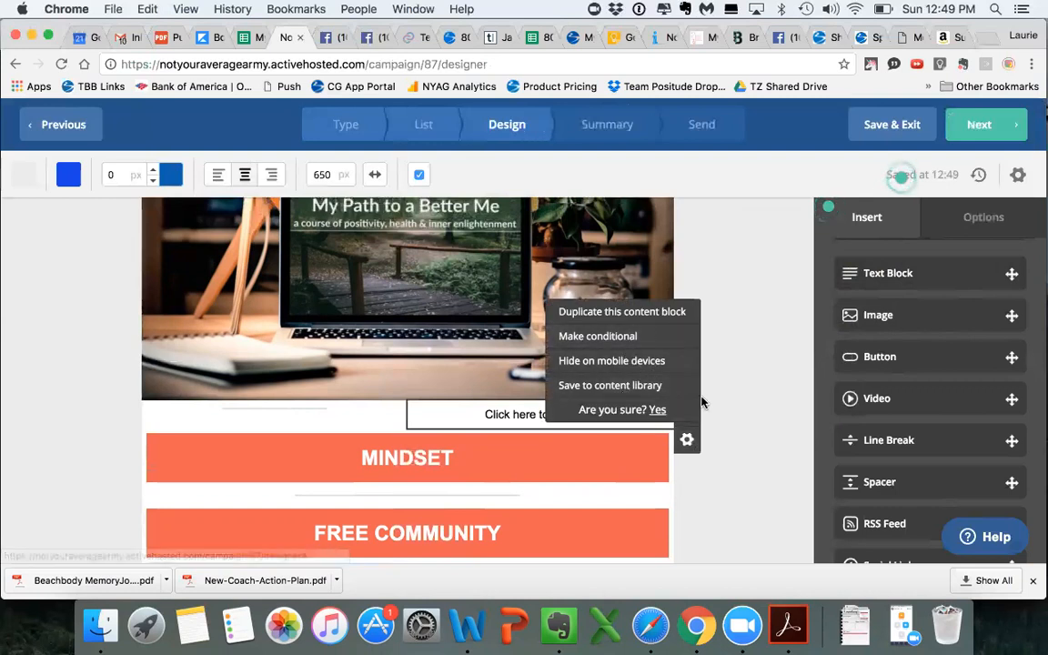
{"action": "left_click", "coordinate": [656, 411]}
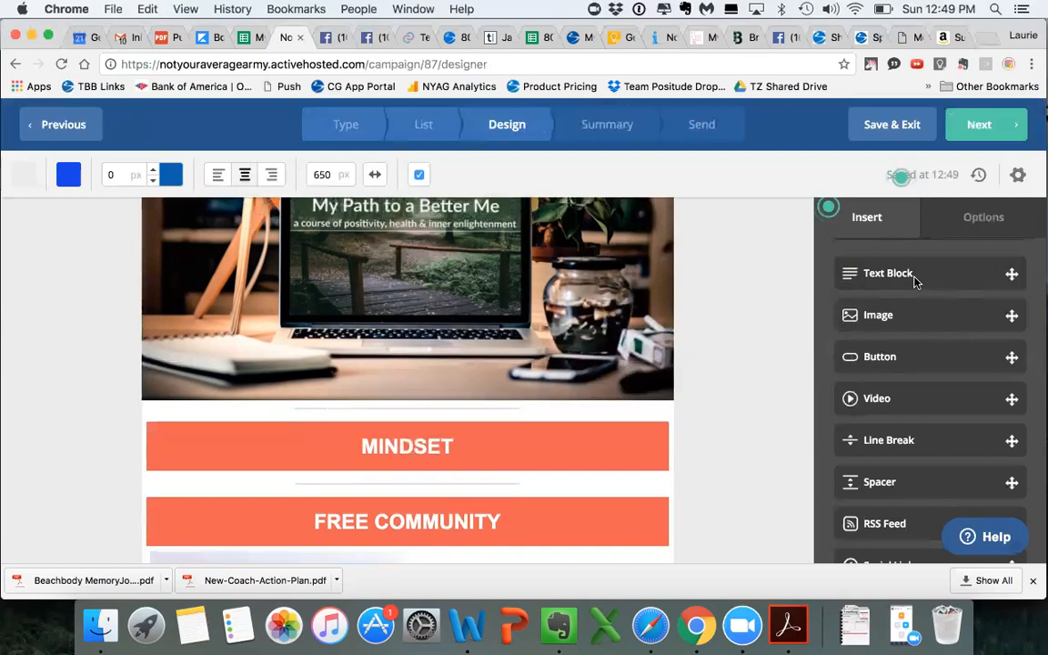
Insert a new text block between the lower MINDSET heading and the divider above FREE COMMUNITY
{"action": "left_click_drag", "start_coordinate": [900, 275], "coordinate": [372, 459]}
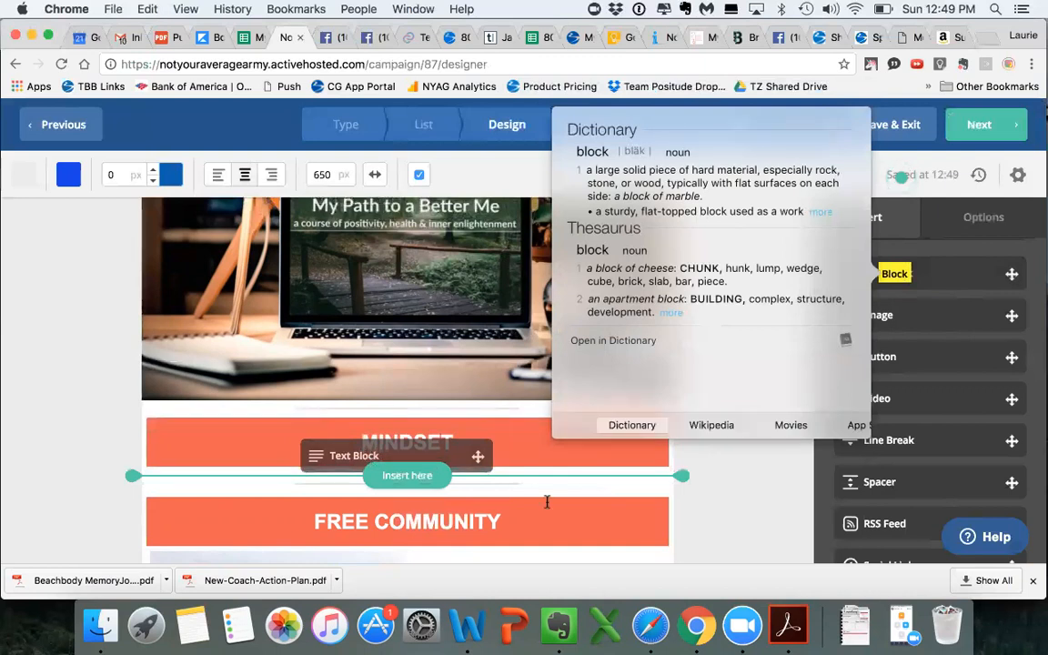
{"action": "left_click_drag", "start_coordinate": [547, 502], "coordinate": [546, 500]}
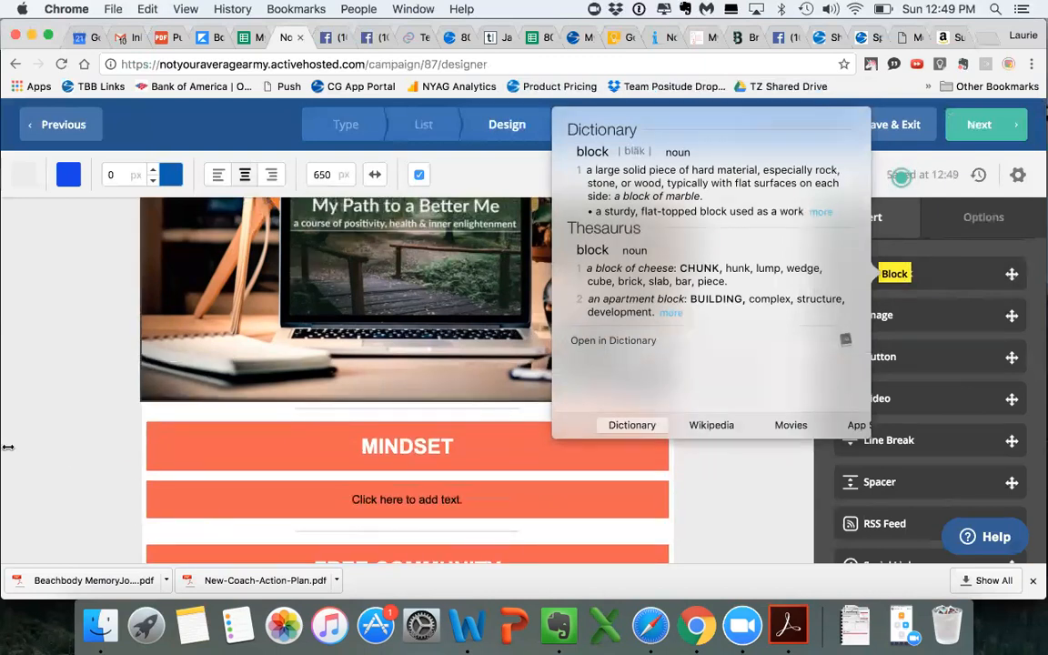
{"action": "left_click", "coordinate": [61, 407]}
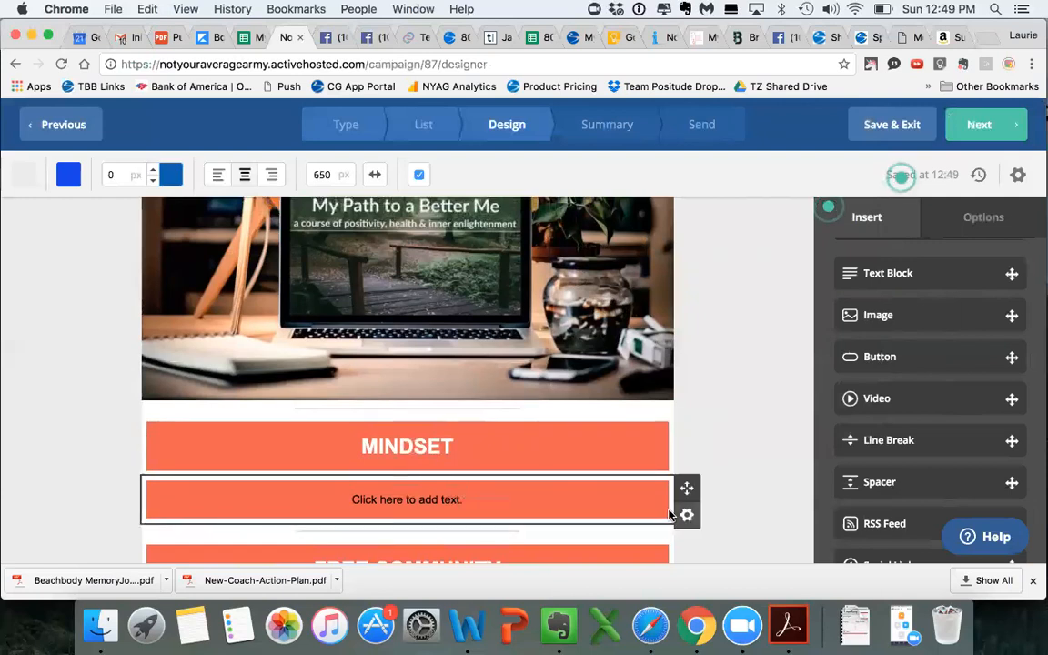
Delete the orange-background text block directly under the lower MINDSET heading
{"action": "left_click", "coordinate": [686, 516]}
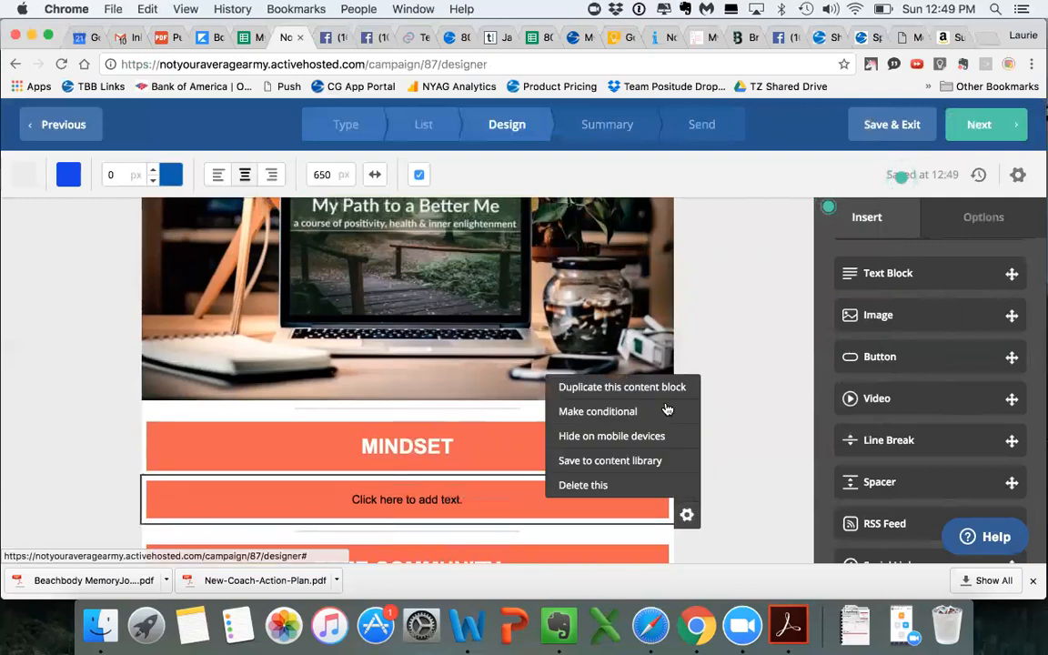
{"action": "left_click", "coordinate": [595, 483]}
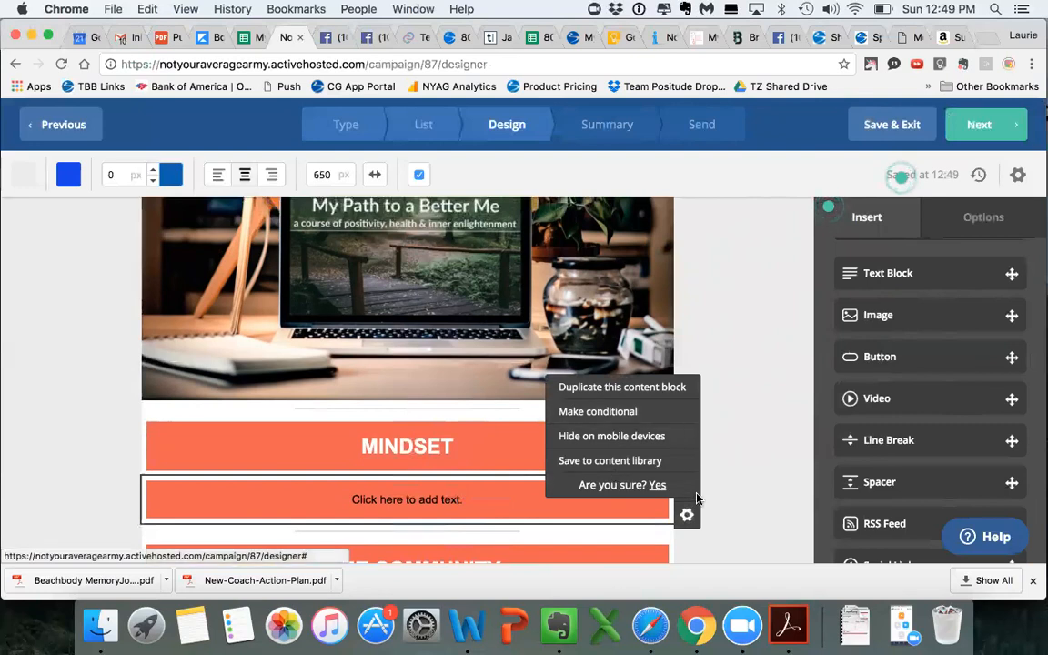
{"action": "left_click", "coordinate": [655, 487]}
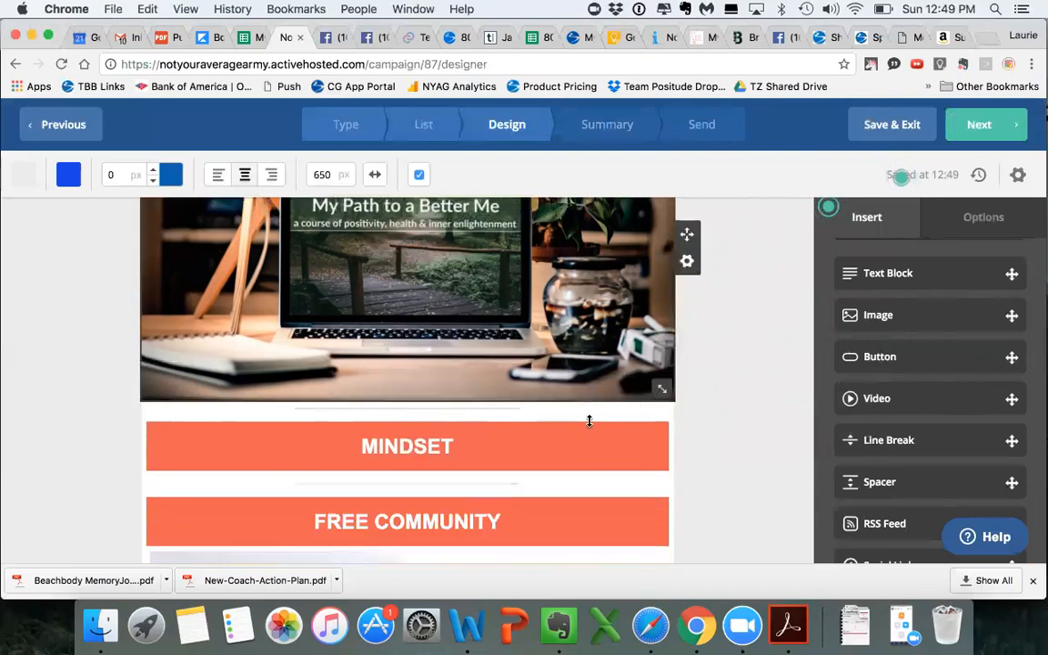
Replace the text of the lower MINDSET heading with FUNNY
{"action": "left_click_drag", "start_coordinate": [460, 445], "coordinate": [316, 441]}
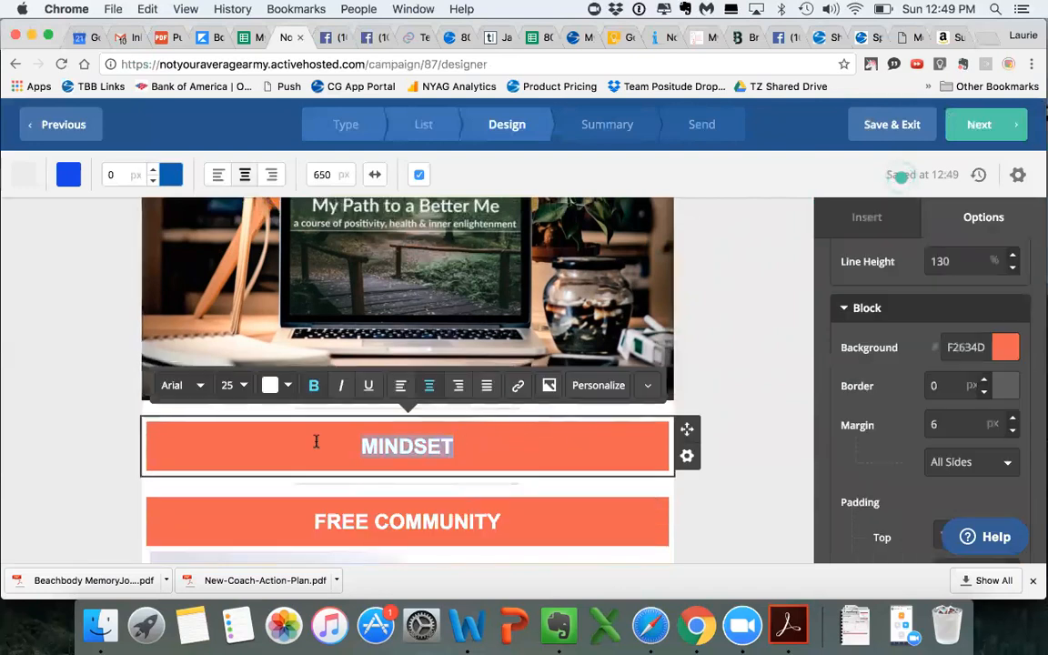
{"action": "type", "text": "FUNNY"}
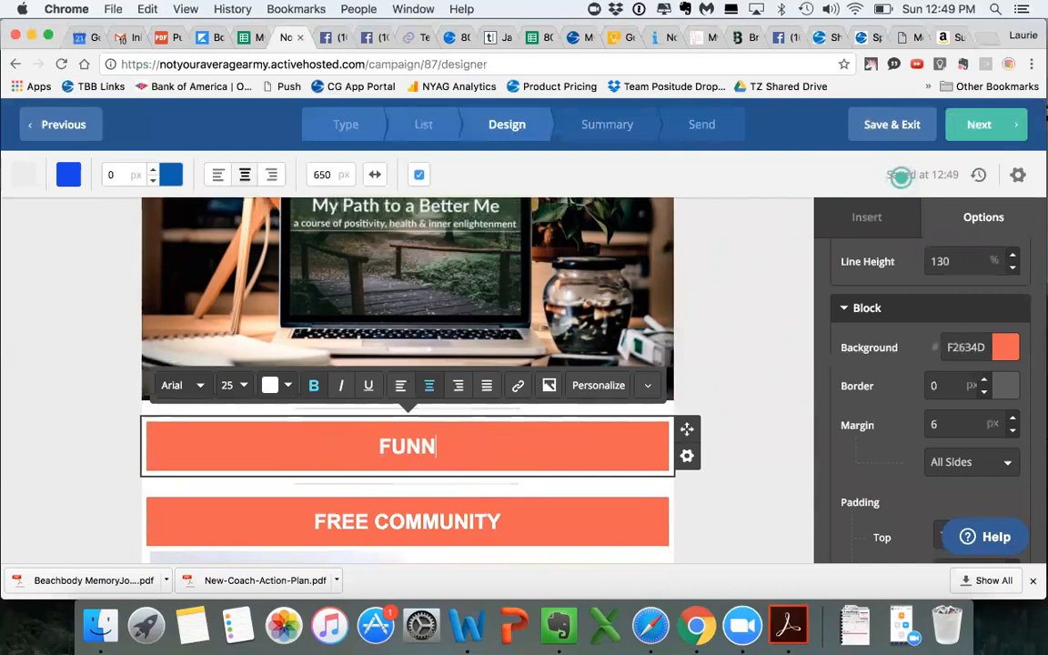
{"action": "left_click", "coordinate": [744, 385]}
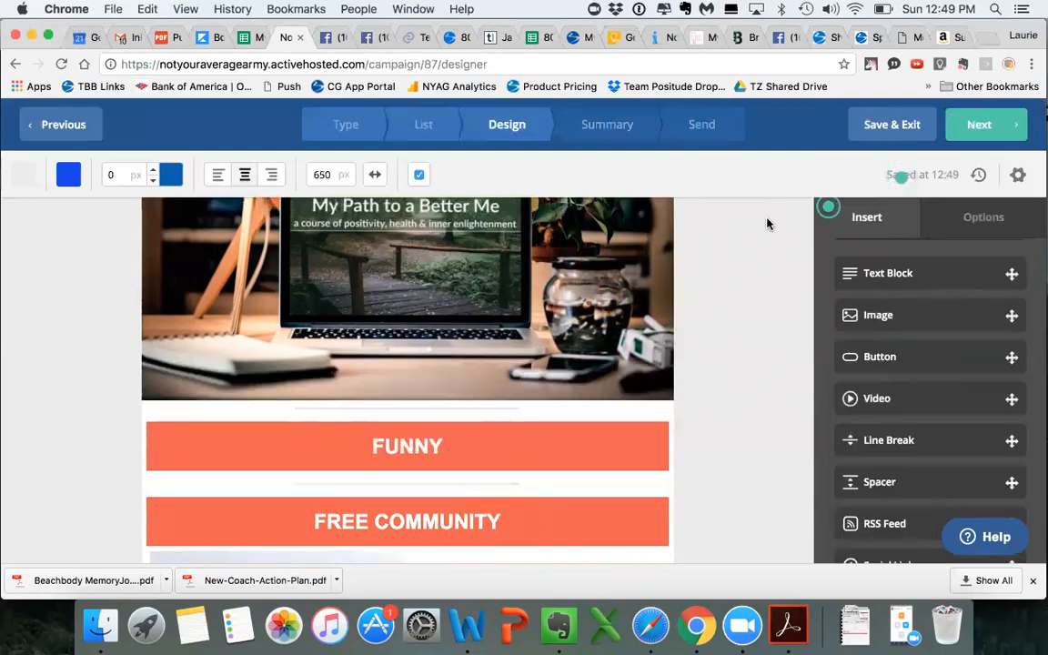
Duplicate the empty text block under the MINDSET heading above the laptop image
{"action": "scroll", "coordinate": [869, 276], "scroll_direction": "down", "scroll_amount": 1}
{"action": "scroll", "coordinate": [869, 278], "scroll_direction": "up", "scroll_amount": 1}
{"action": "scroll", "coordinate": [668, 264], "scroll_direction": "up", "scroll_amount": 1}
{"action": "scroll", "coordinate": [668, 264], "scroll_direction": "down", "scroll_amount": 10}
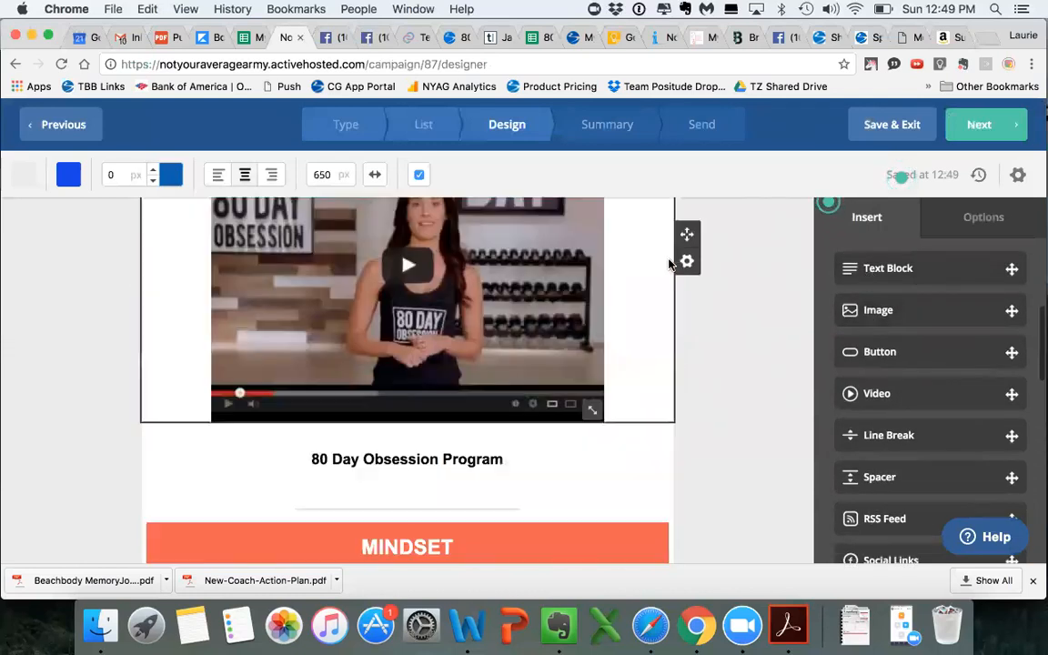
{"action": "scroll", "coordinate": [669, 264], "scroll_direction": "down", "scroll_amount": 6}
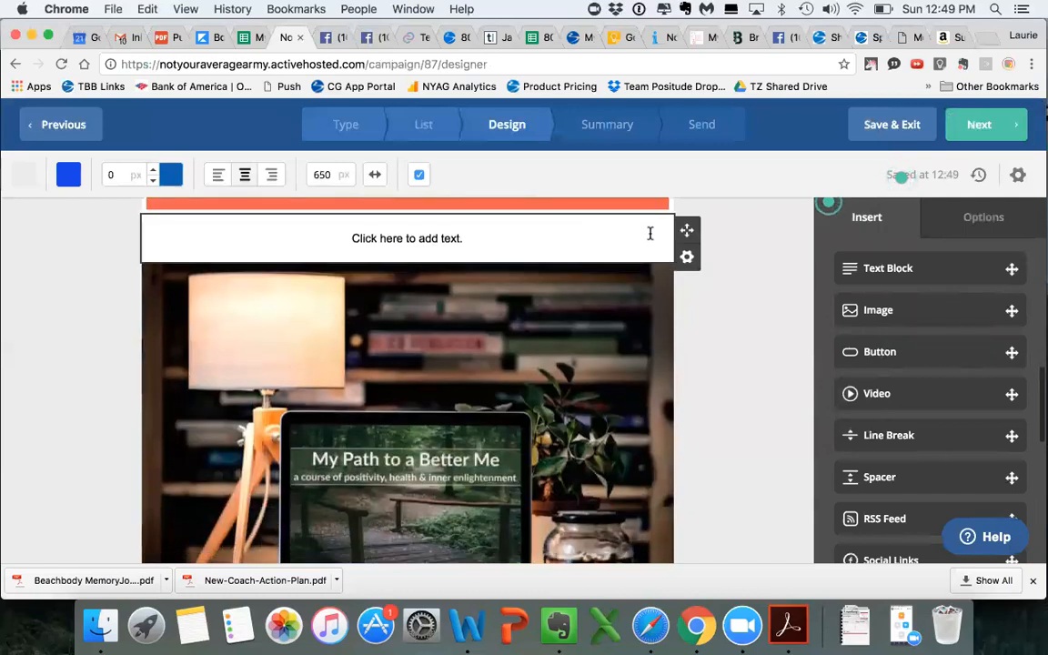
{"action": "left_click", "coordinate": [686, 257]}
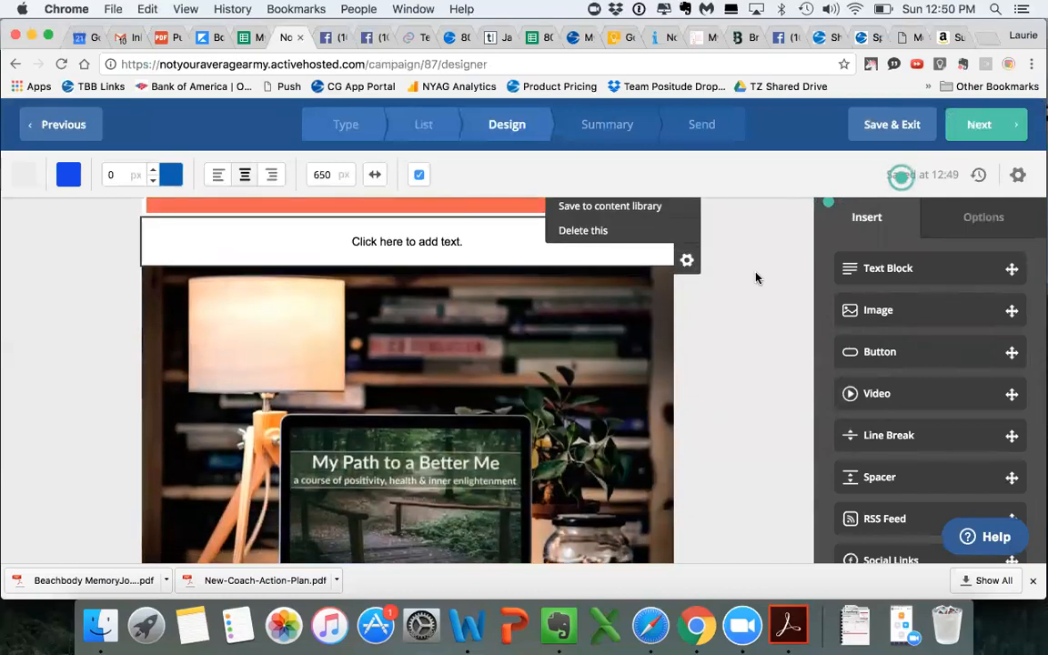
{"action": "scroll", "coordinate": [755, 276], "scroll_direction": "up", "scroll_amount": 2}
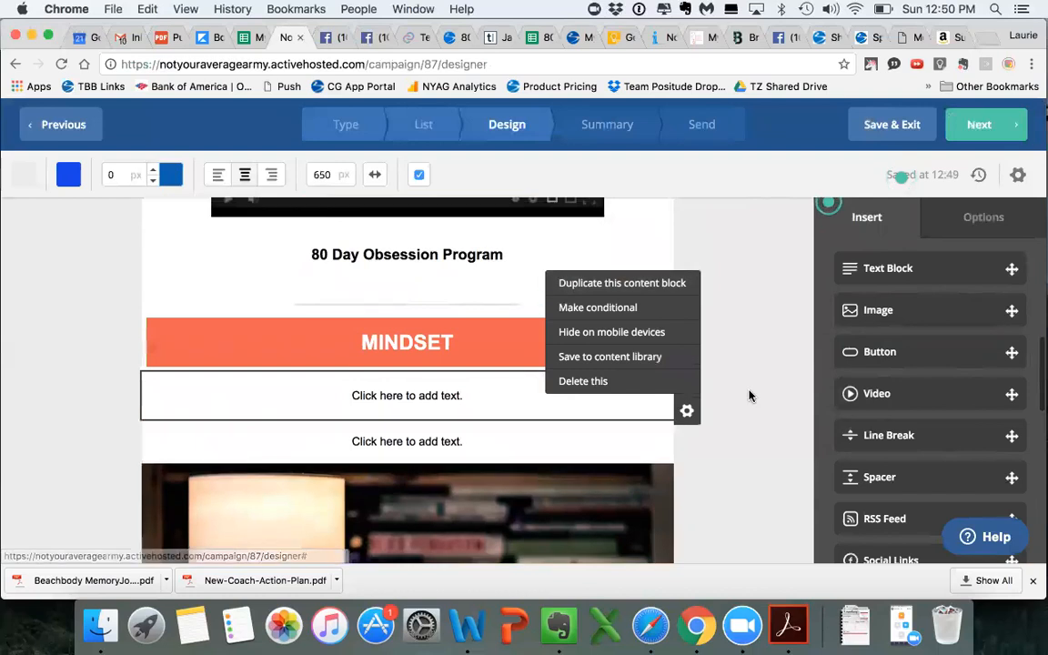
{"action": "scroll", "coordinate": [750, 396], "scroll_direction": "down", "scroll_amount": 2}
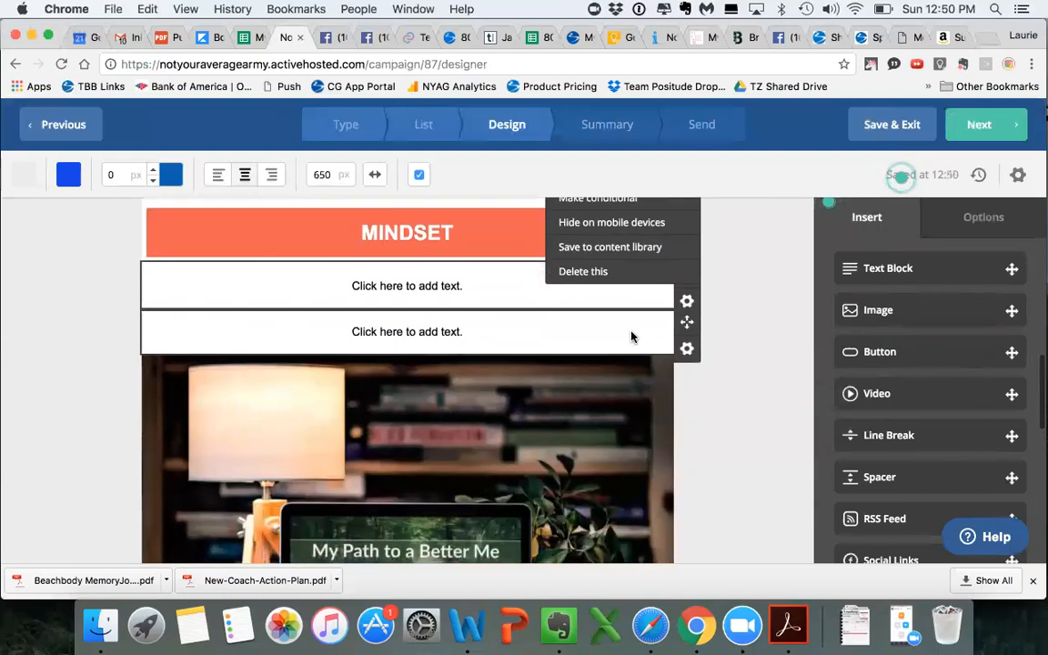
Move the duplicated empty text block from above the laptop image to directly below the FUNNY heading
{"action": "left_click", "coordinate": [633, 335]}
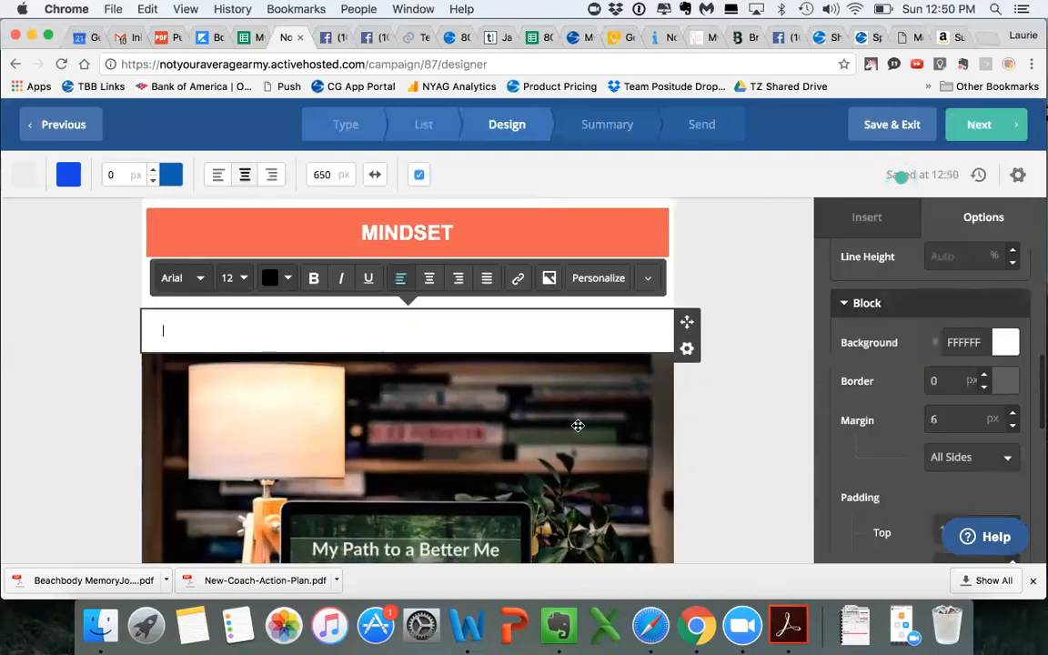
{"action": "left_click", "coordinate": [578, 425]}
{"action": "scroll", "coordinate": [554, 480], "scroll_direction": "down", "scroll_amount": 5}
{"action": "left_click_drag", "start_coordinate": [553, 479], "coordinate": [451, 512]}
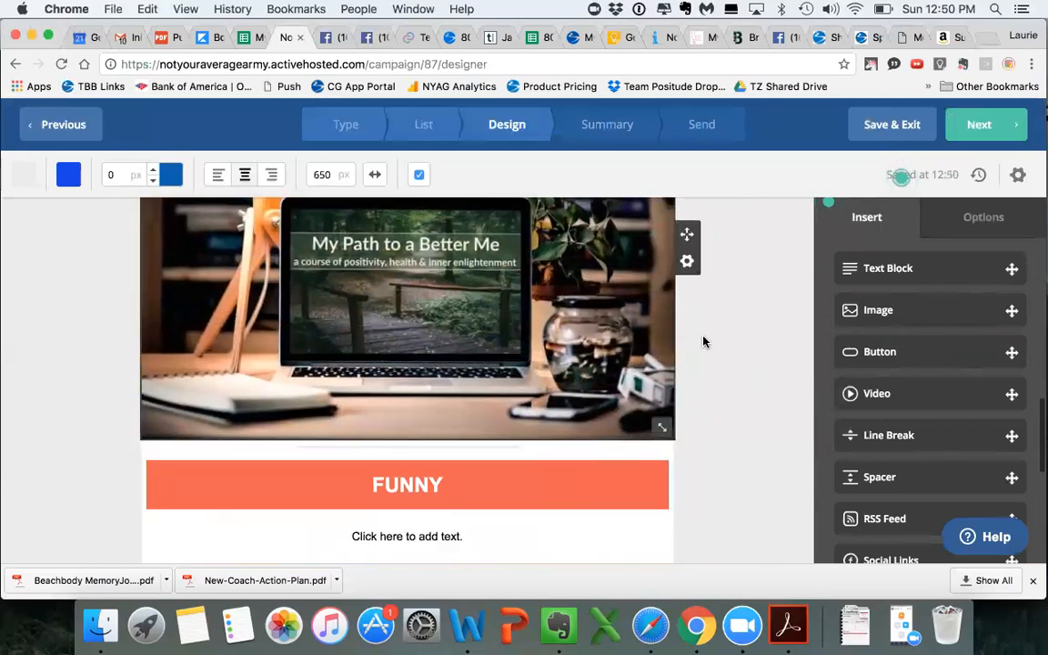
Delete the My Path to a Better Me laptop image from the MINDSET section
{"action": "scroll", "coordinate": [703, 341], "scroll_direction": "up", "scroll_amount": 3}
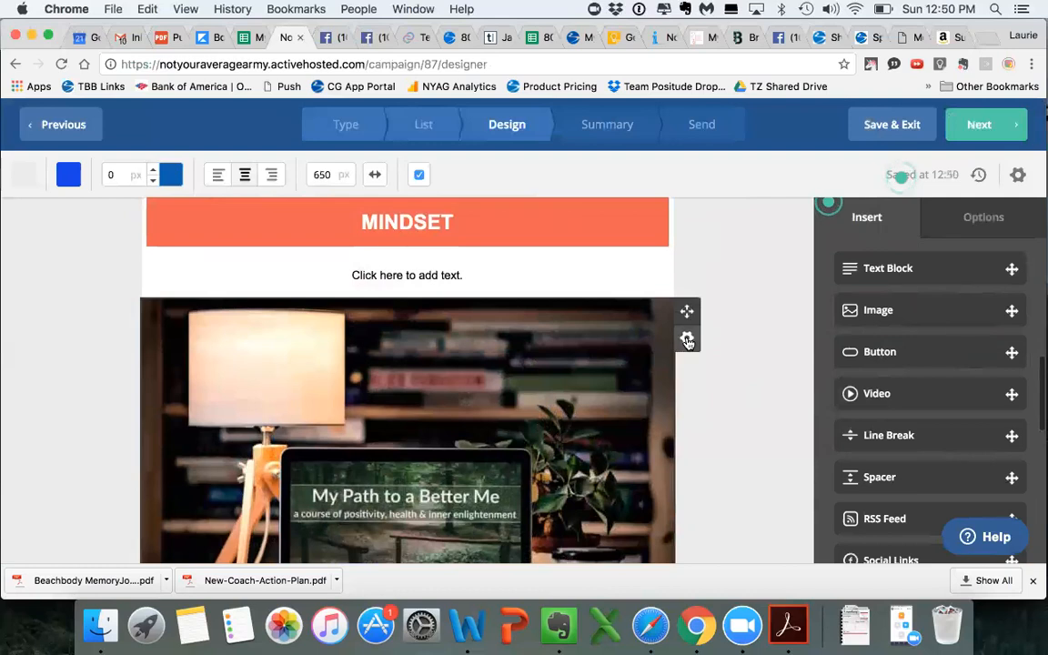
{"action": "left_click", "coordinate": [687, 341]}
{"action": "left_click", "coordinate": [586, 308]}
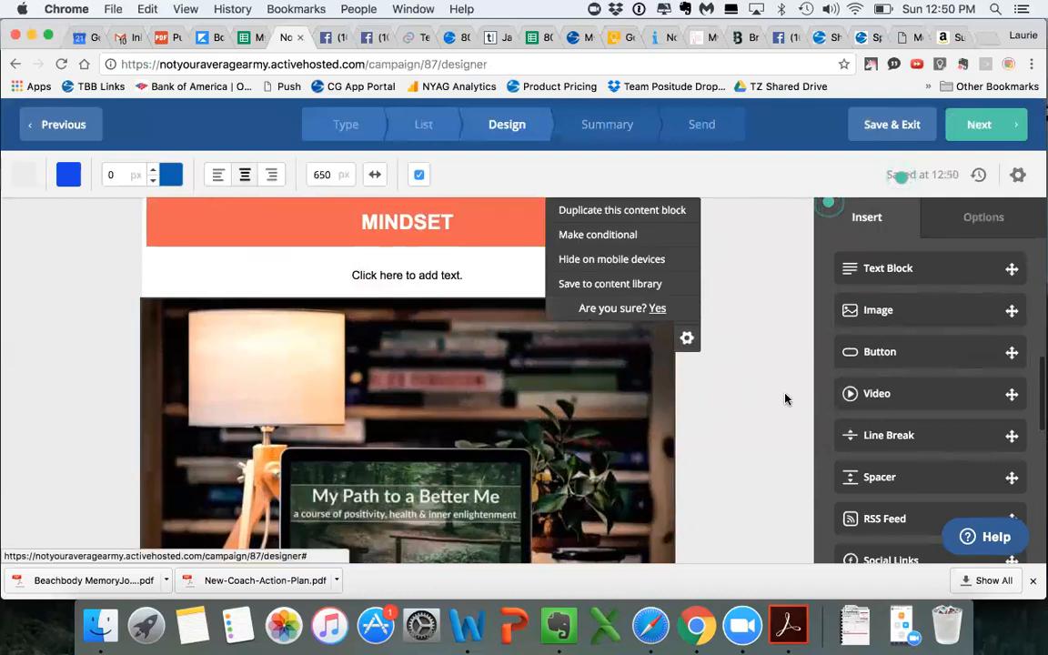
{"action": "left_click", "coordinate": [657, 307]}
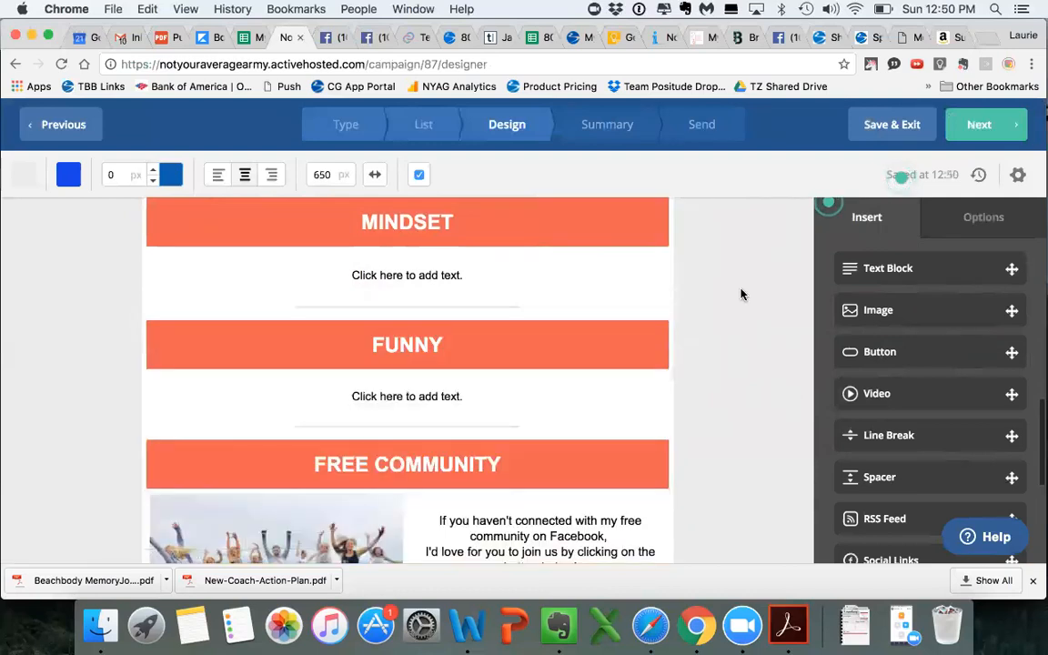
Delete the 80 Day Obsession video block from the FITNESS section
{"action": "scroll", "coordinate": [742, 293], "scroll_direction": "up", "scroll_amount": 2}
{"action": "scroll", "coordinate": [741, 293], "scroll_direction": "up", "scroll_amount": 3}
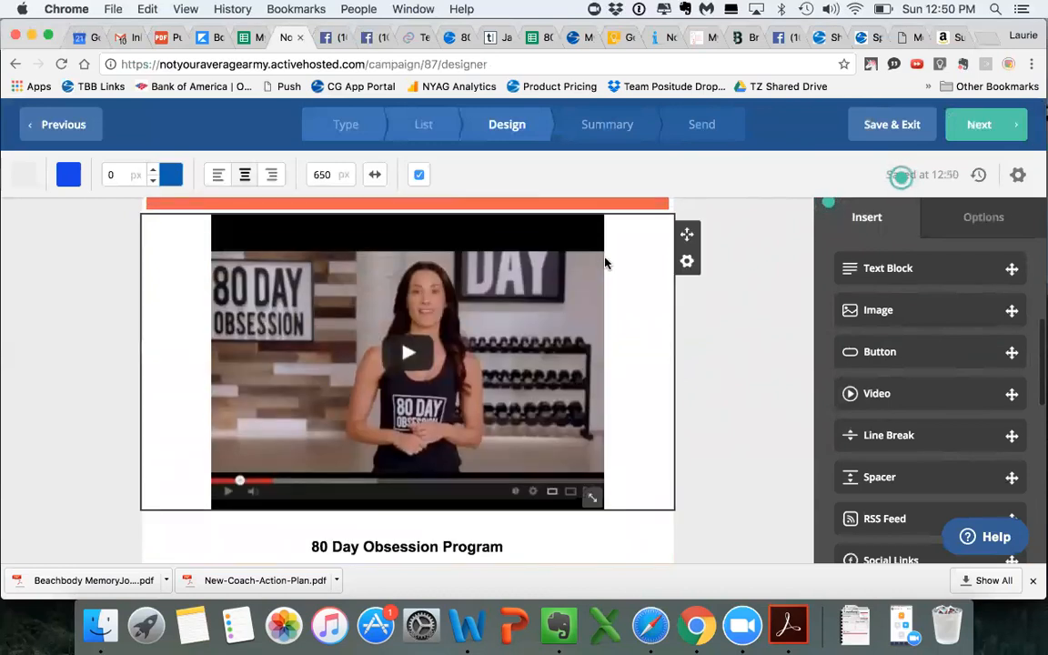
{"action": "left_click", "coordinate": [687, 262]}
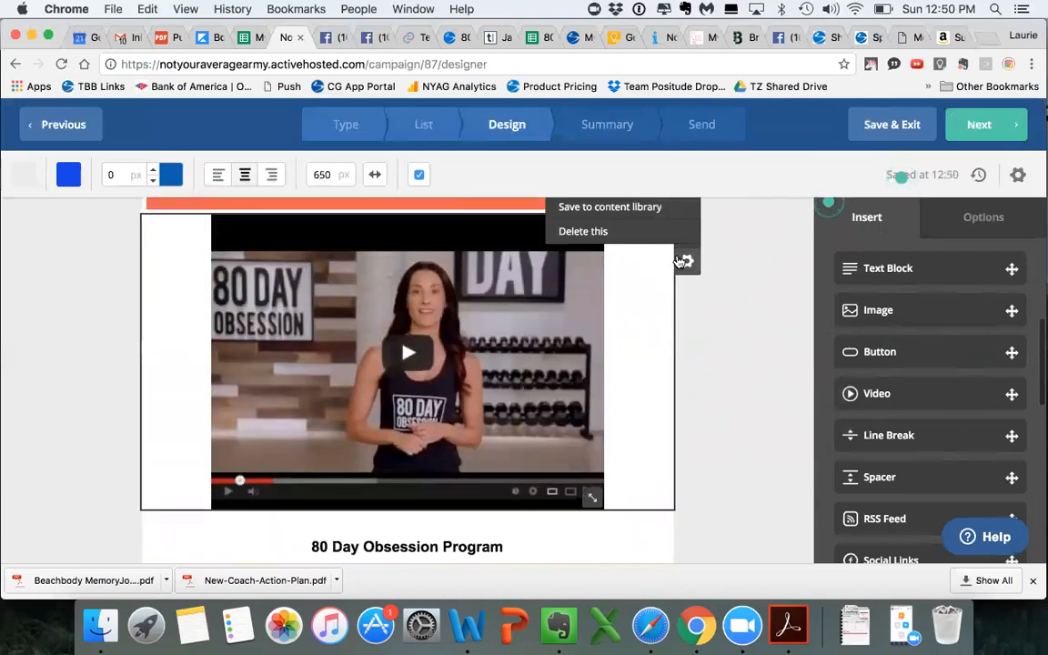
{"action": "left_click", "coordinate": [596, 231]}
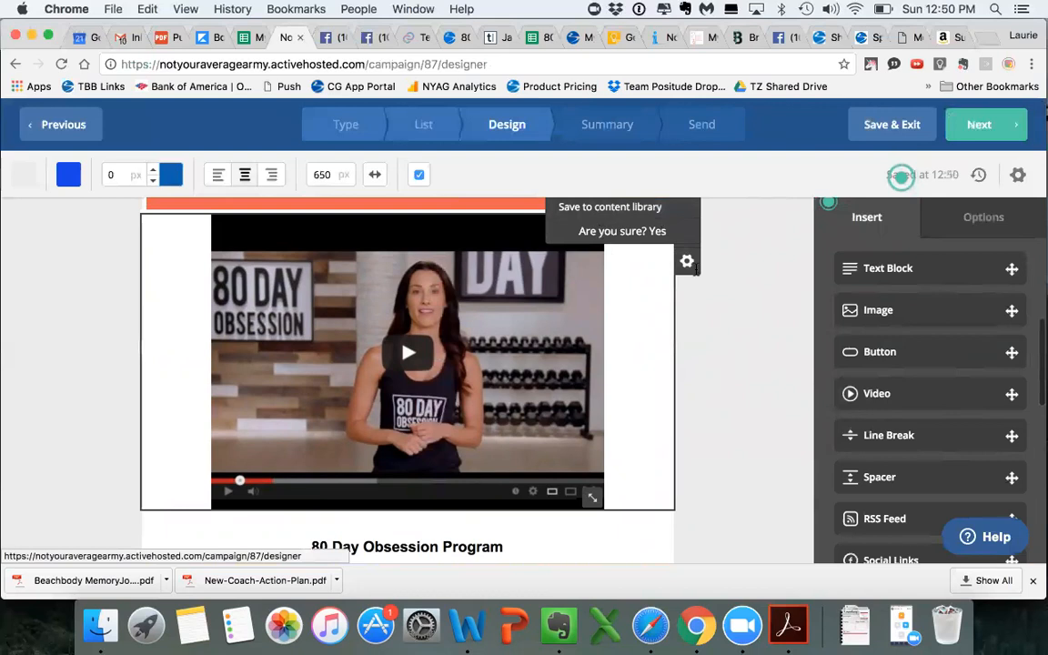
{"action": "left_click", "coordinate": [656, 232]}
Clear the 80 Day Obsession Program caption under the FITNESS heading, leaving its text block empty
{"action": "scroll", "coordinate": [733, 353], "scroll_direction": "up", "scroll_amount": 3}
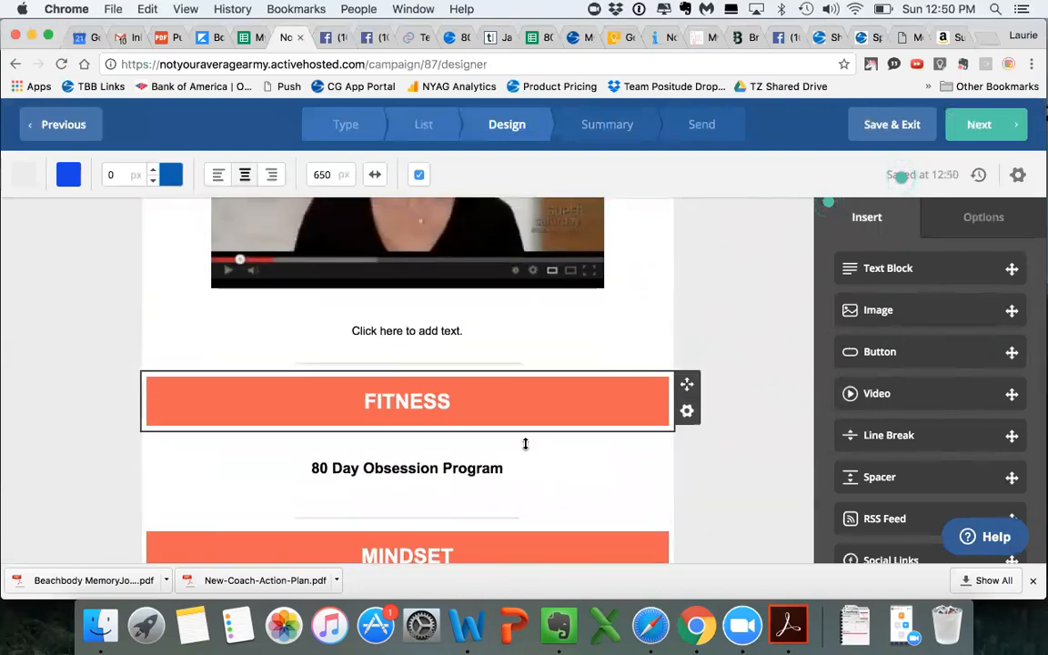
{"action": "left_click_drag", "start_coordinate": [515, 468], "coordinate": [237, 468]}
{"action": "key", "text": "BackSpace"}
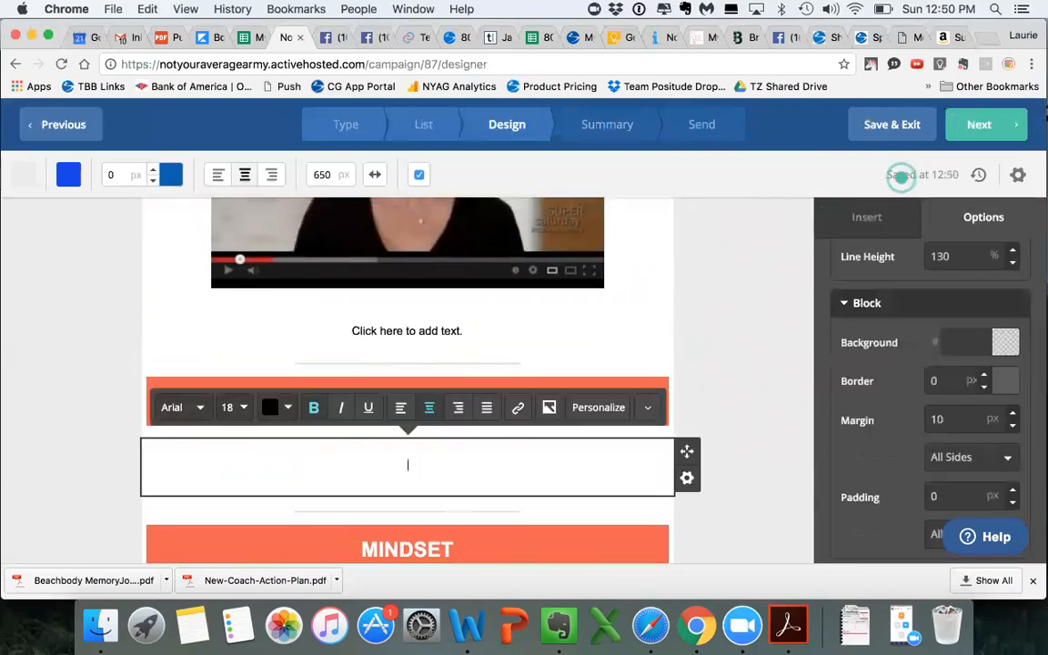
{"action": "left_click", "coordinate": [732, 307]}
Delete the video block under the FOOD heading
{"action": "scroll", "coordinate": [732, 310], "scroll_direction": "up", "scroll_amount": 6}
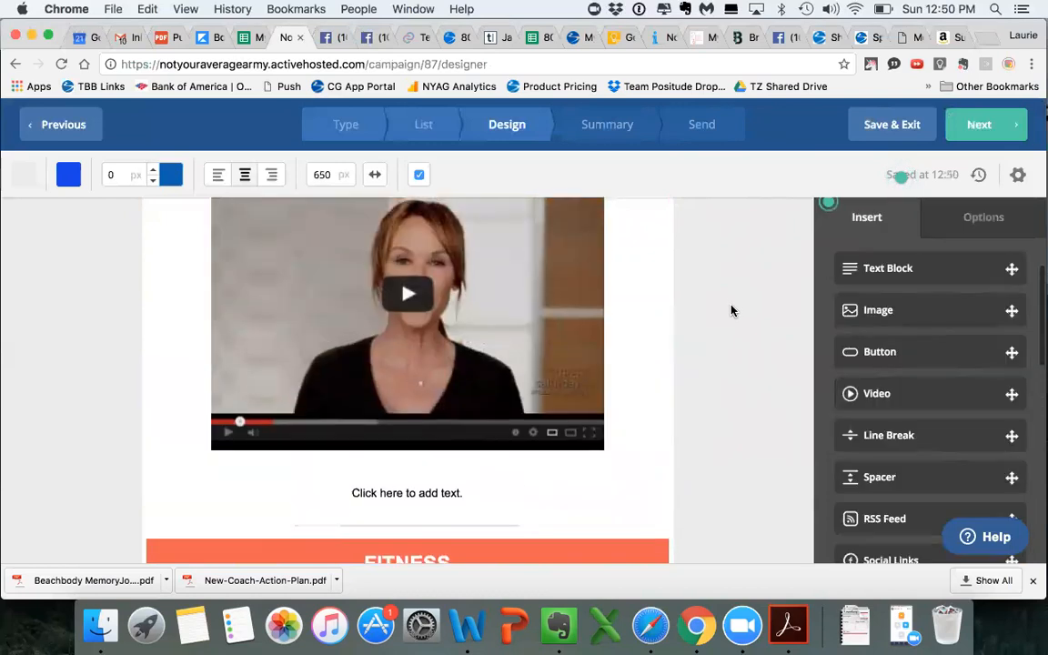
{"action": "mouse_move", "coordinate": [589, 363]}
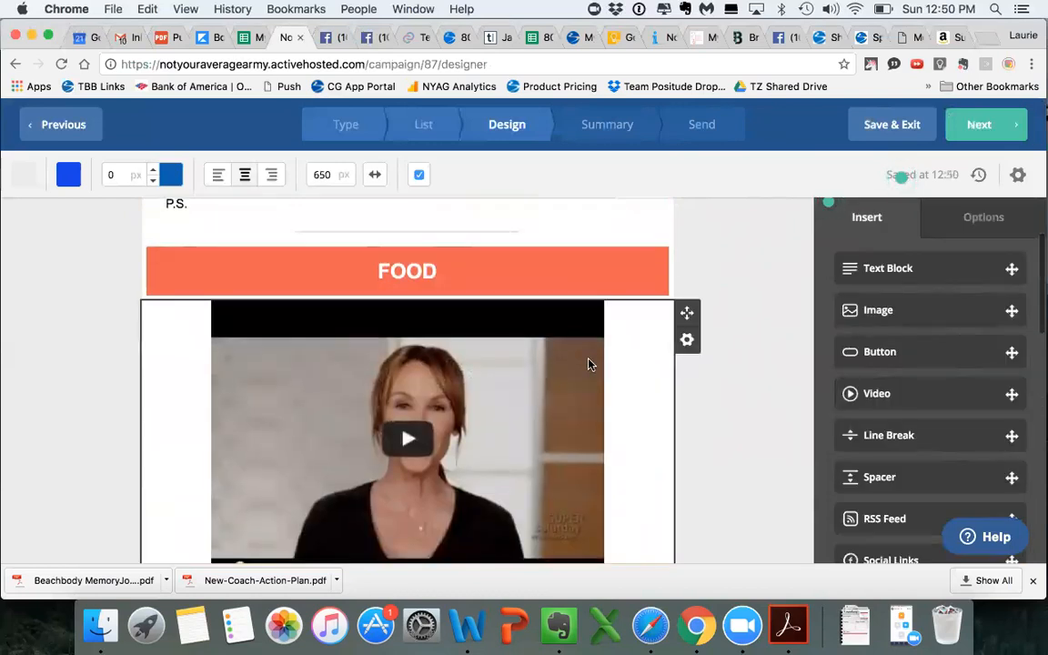
{"action": "left_click", "coordinate": [686, 342]}
{"action": "left_click", "coordinate": [580, 309]}
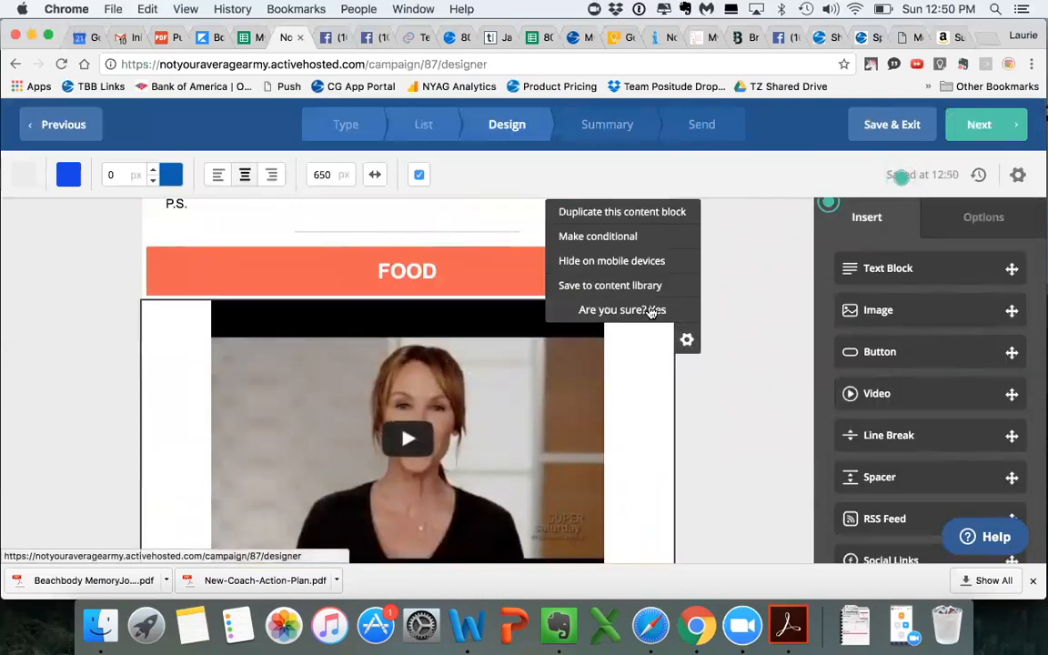
Review the whole newsletter layout from the header and quote through the FOOD, FITNESS, MINDSET, FUNNY and FREE COMMUNITY sections
{"action": "scroll", "coordinate": [779, 361], "scroll_direction": "down", "scroll_amount": 10}
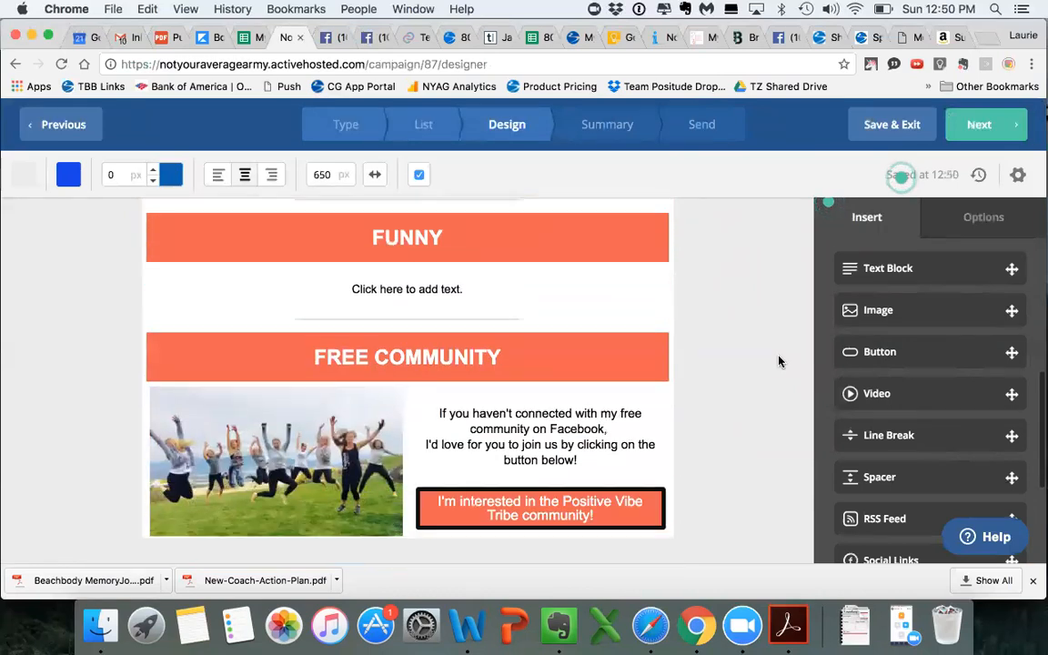
{"action": "scroll", "coordinate": [779, 361], "scroll_direction": "up", "scroll_amount": 20}
{"action": "scroll", "coordinate": [778, 361], "scroll_direction": "down", "scroll_amount": 8}
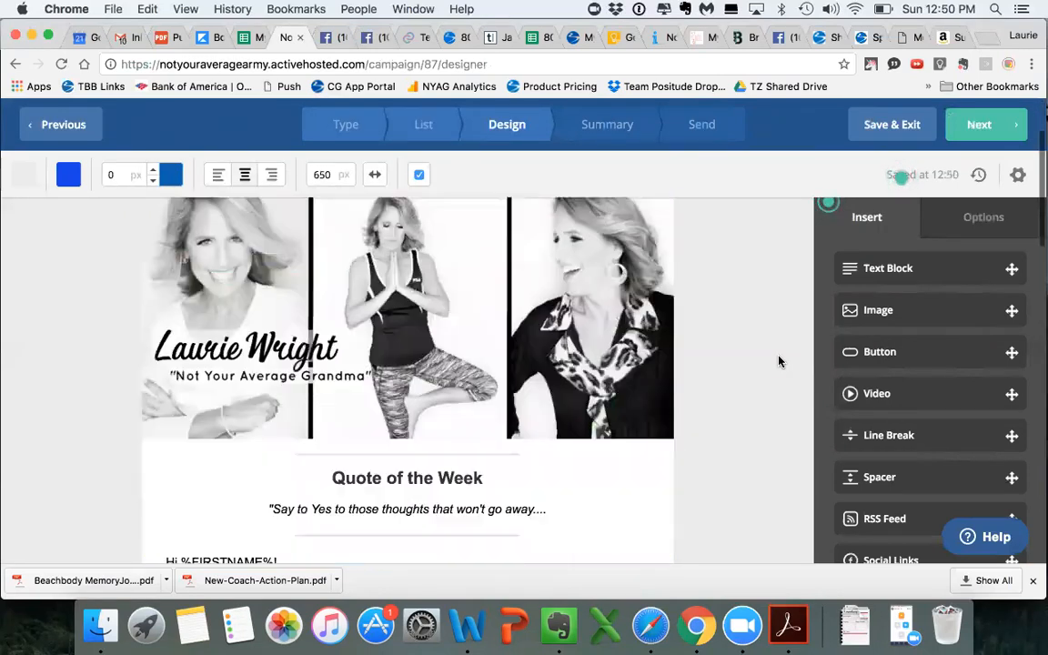
{"action": "scroll", "coordinate": [778, 361], "scroll_direction": "down", "scroll_amount": 5}
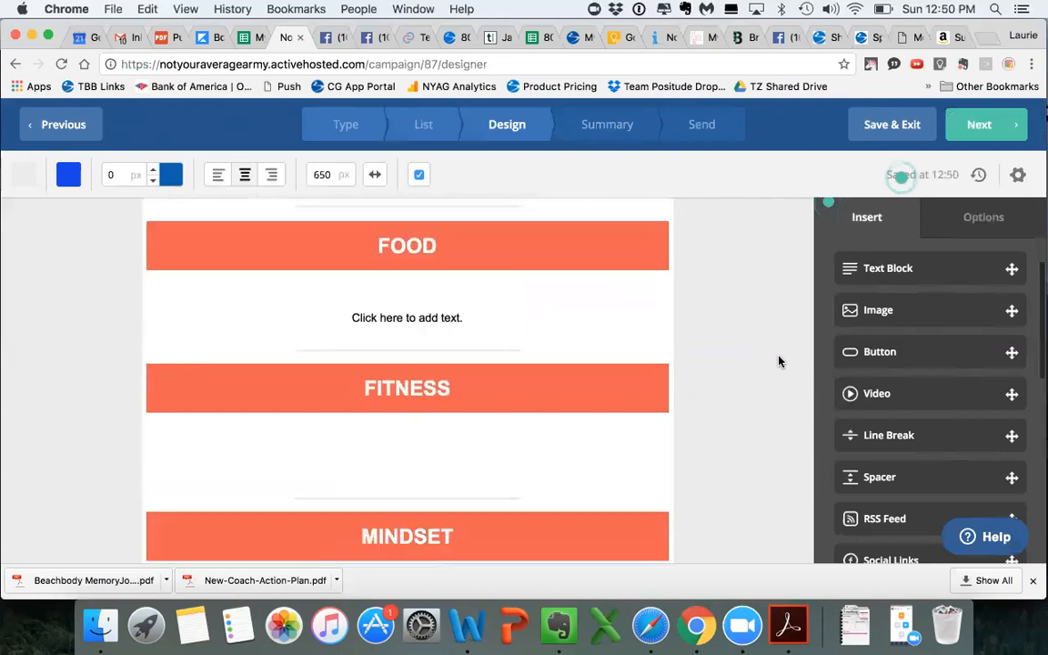
{"action": "scroll", "coordinate": [779, 361], "scroll_direction": "up", "scroll_amount": 6}
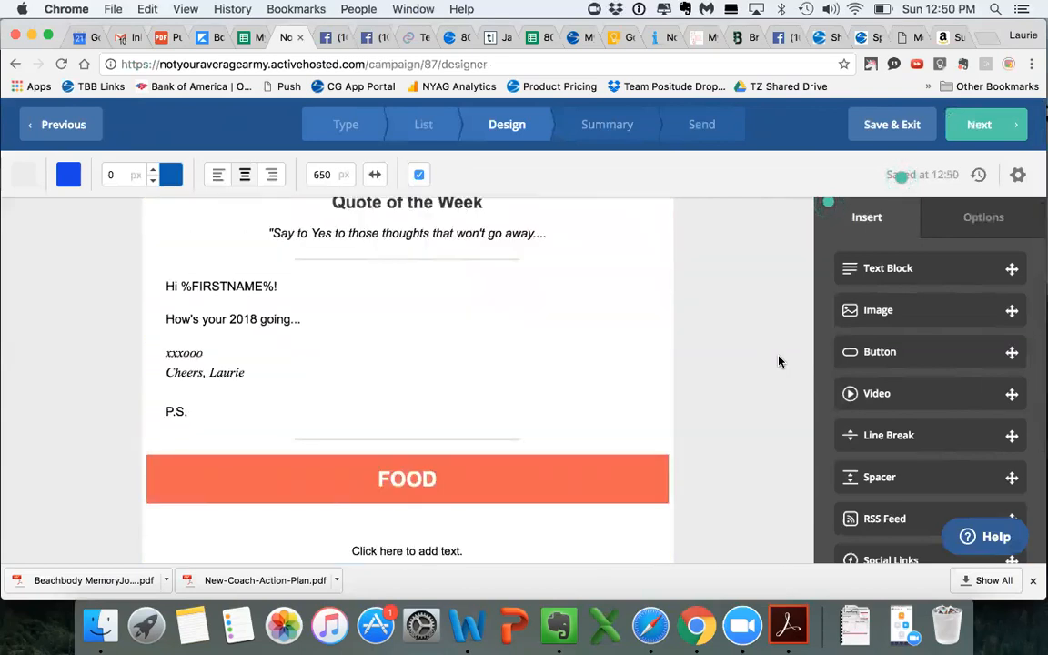
{"action": "scroll", "coordinate": [448, 375], "scroll_direction": "down", "scroll_amount": 3}
{"action": "scroll", "coordinate": [448, 378], "scroll_direction": "down", "scroll_amount": 3}
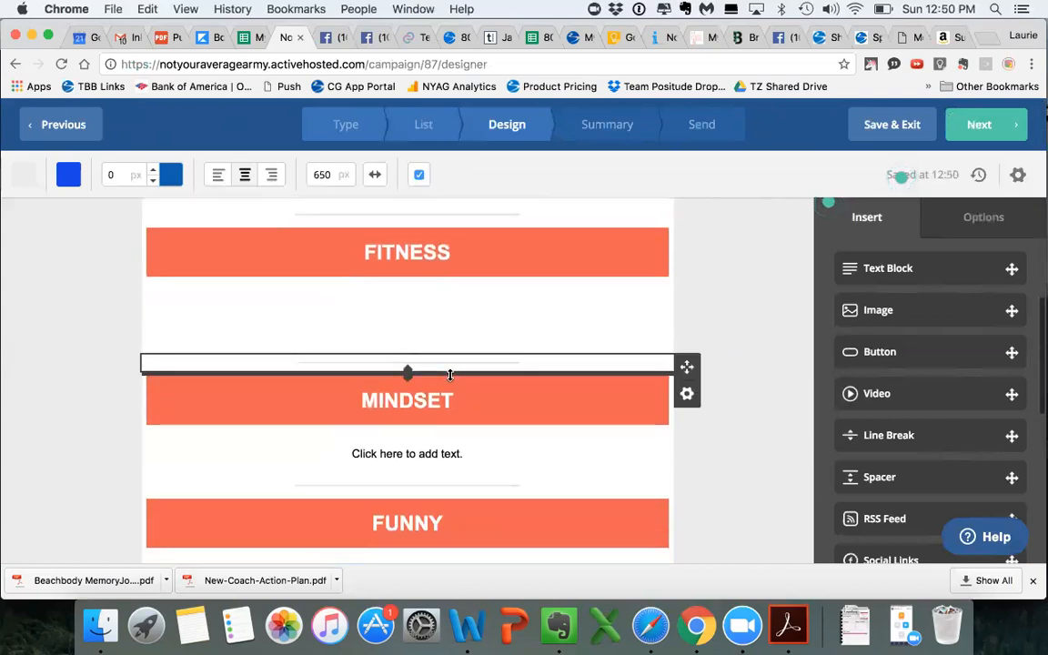
{"action": "scroll", "coordinate": [448, 374], "scroll_direction": "down", "scroll_amount": 2}
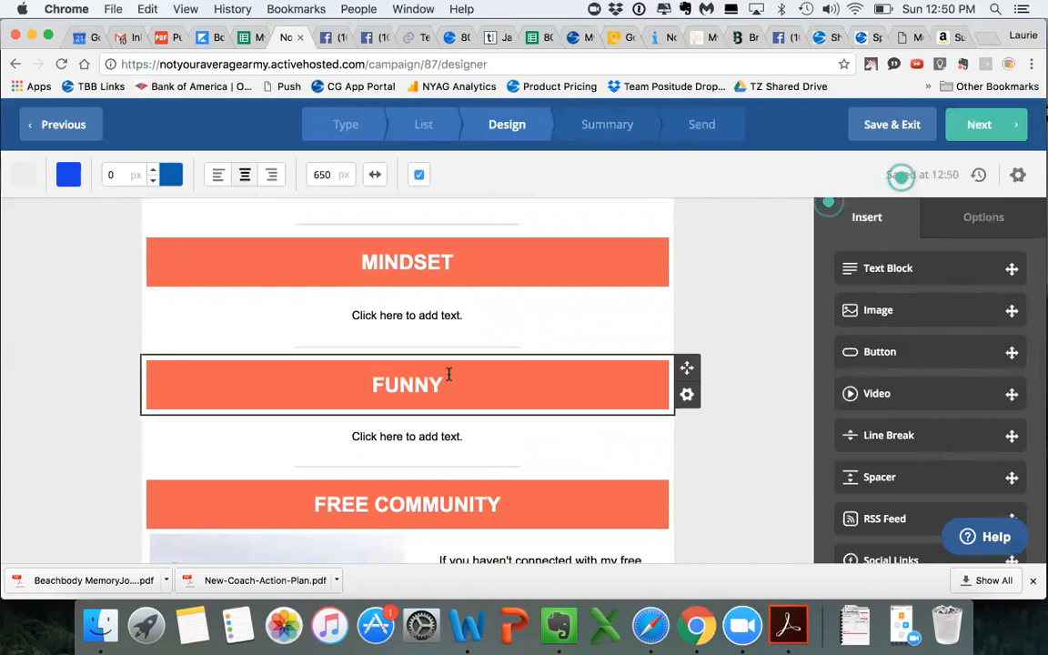
{"action": "scroll", "coordinate": [692, 306], "scroll_direction": "up", "scroll_amount": 7}
{"action": "scroll", "coordinate": [691, 305], "scroll_direction": "up", "scroll_amount": 4}
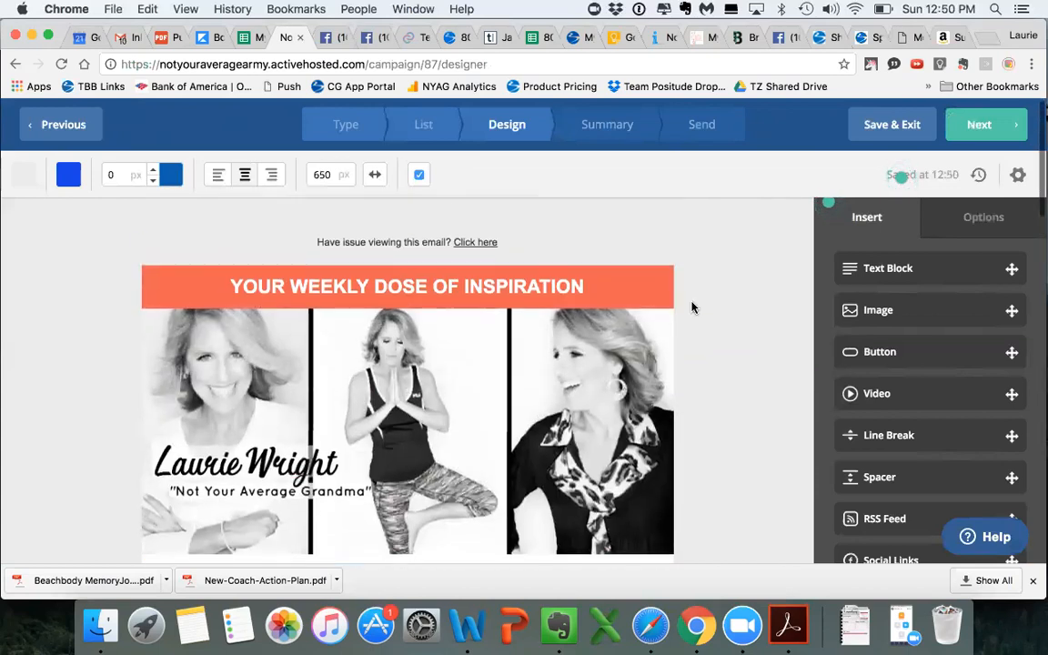
Save and exit the design, and show the additional actions for the January 2018 Newsletter draft
{"action": "left_click", "coordinate": [892, 132]}
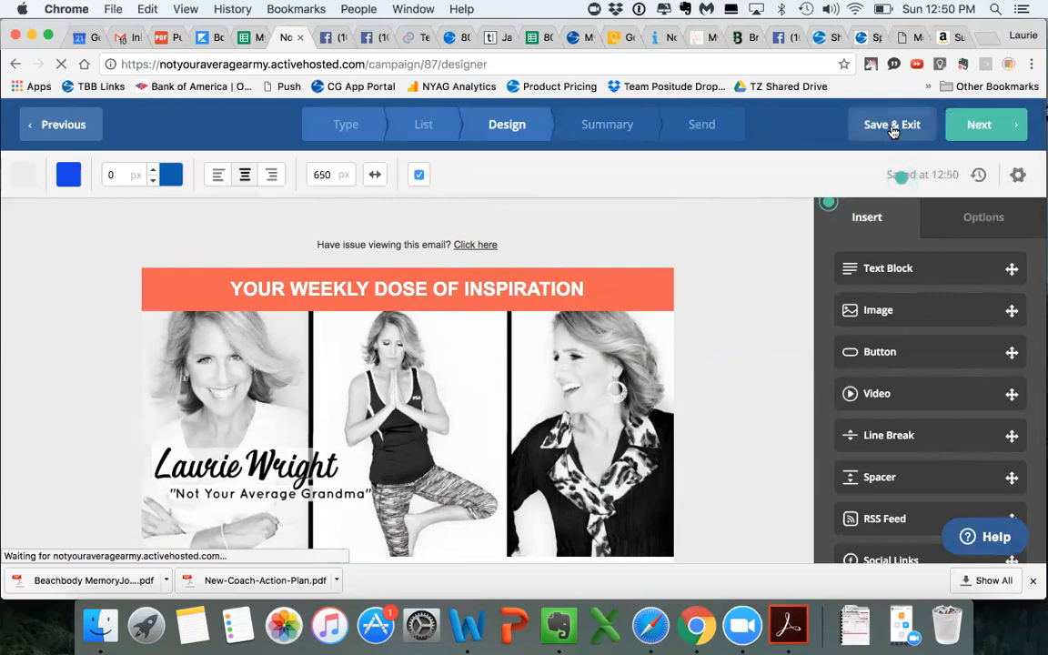
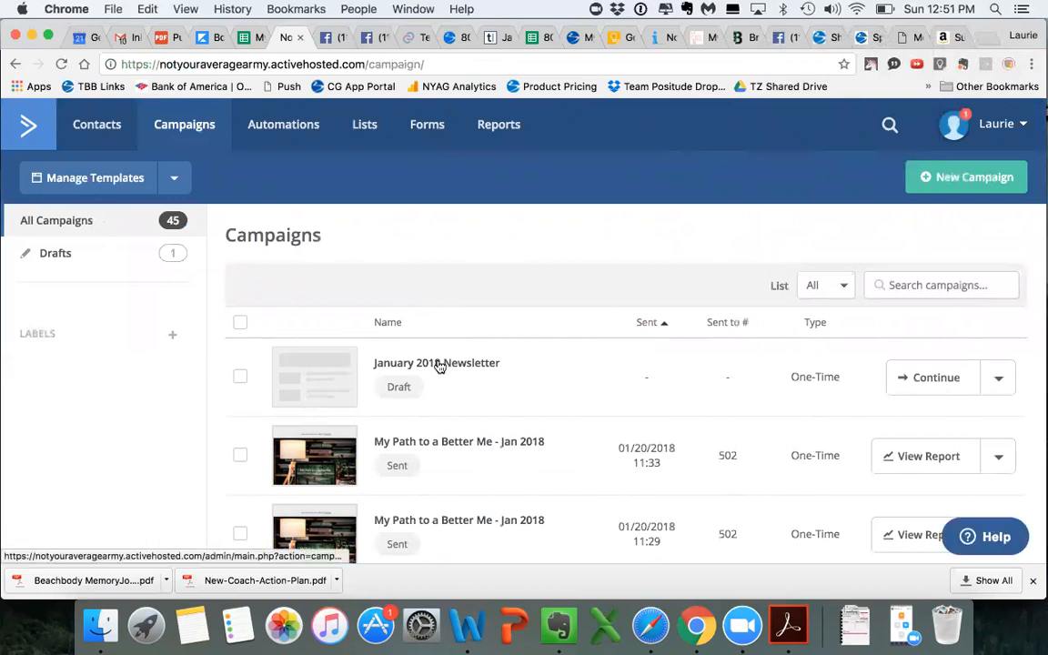
{"action": "left_click", "coordinate": [998, 380]}
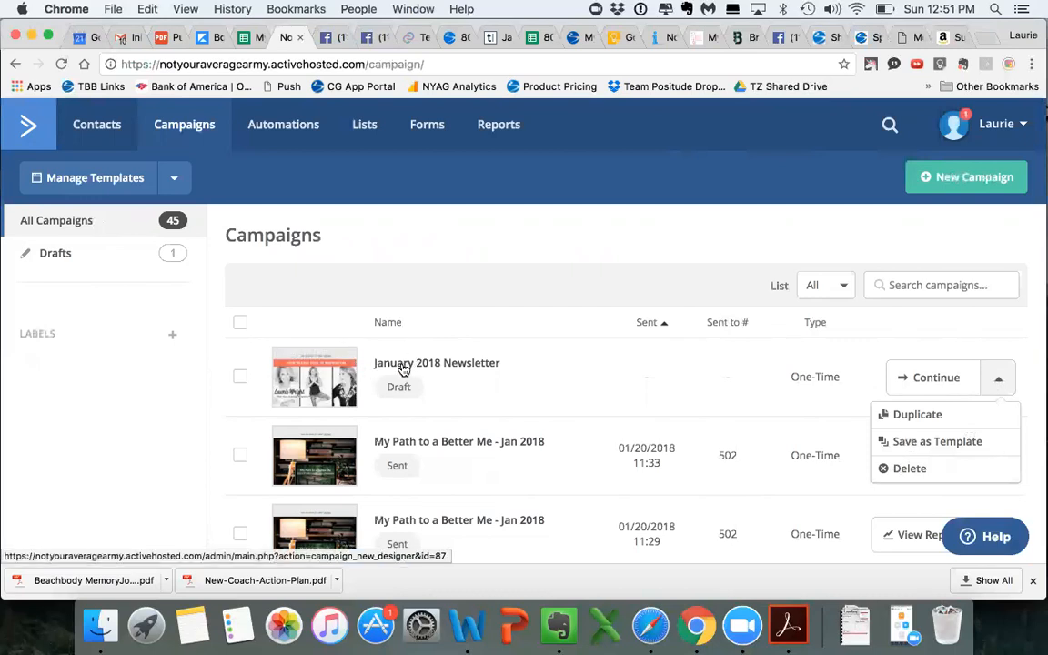
Reopen the January 2018 Newsletter draft and rename the campaign to Newsletter
{"action": "left_click", "coordinate": [404, 366]}
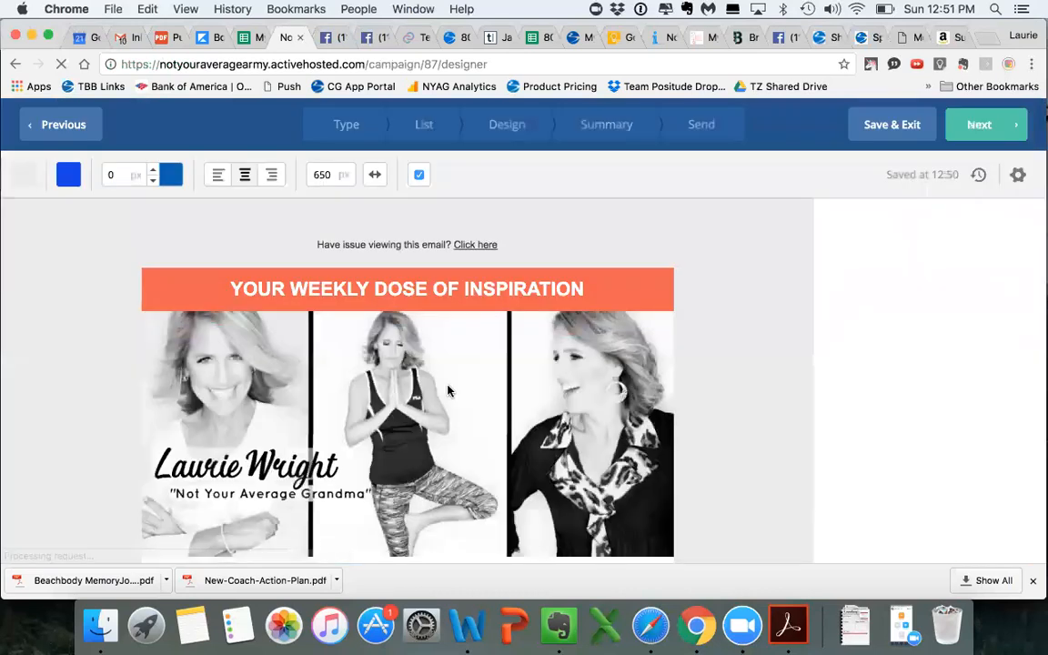
{"action": "left_click", "coordinate": [346, 130]}
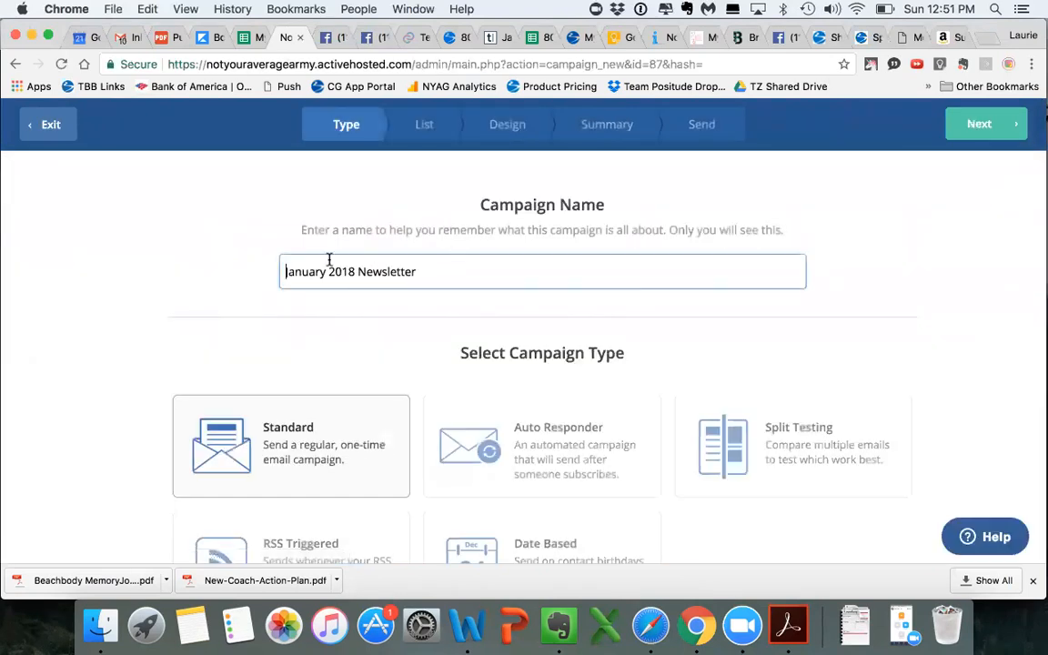
{"action": "left_click_drag", "start_coordinate": [357, 270], "coordinate": [237, 262]}
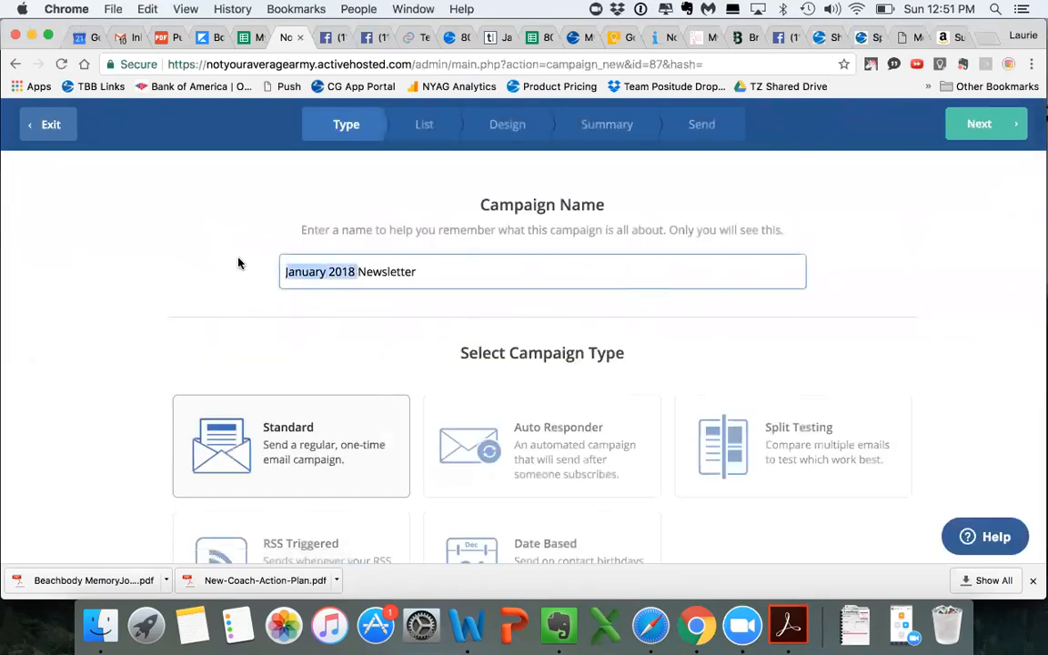
{"action": "key", "text": "BackSpace"}
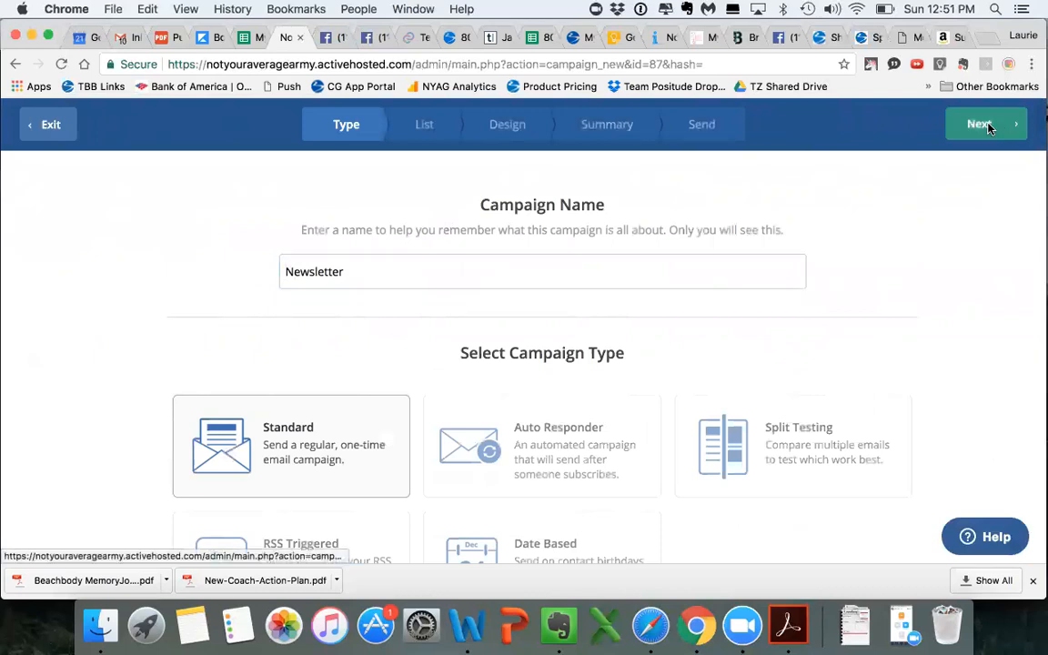
{"action": "left_click", "coordinate": [1005, 124]}
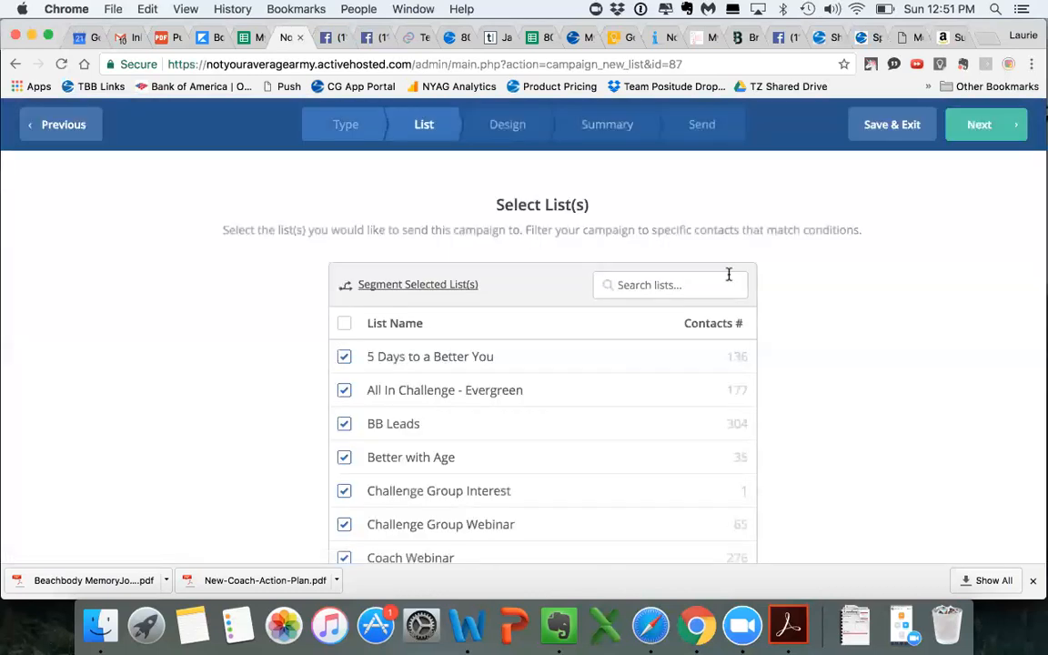
Return to the campaign's email design and check the layout down to the unsubscribe footer
{"action": "left_click", "coordinate": [503, 128]}
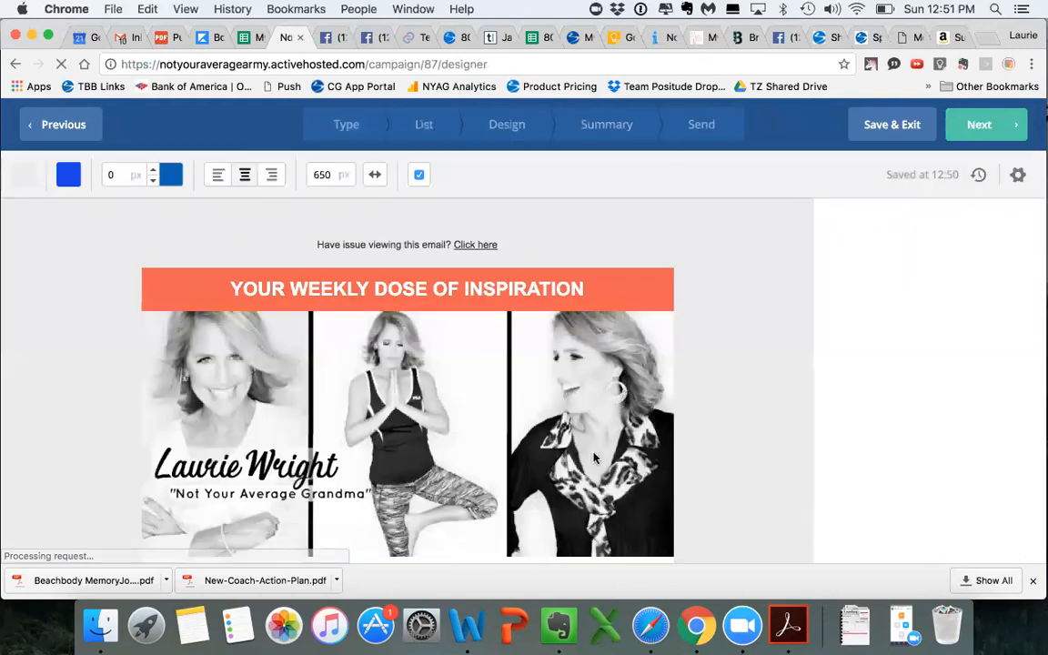
{"action": "scroll", "coordinate": [594, 456], "scroll_direction": "down", "scroll_amount": 10}
{"action": "scroll", "coordinate": [594, 458], "scroll_direction": "down", "scroll_amount": 13}
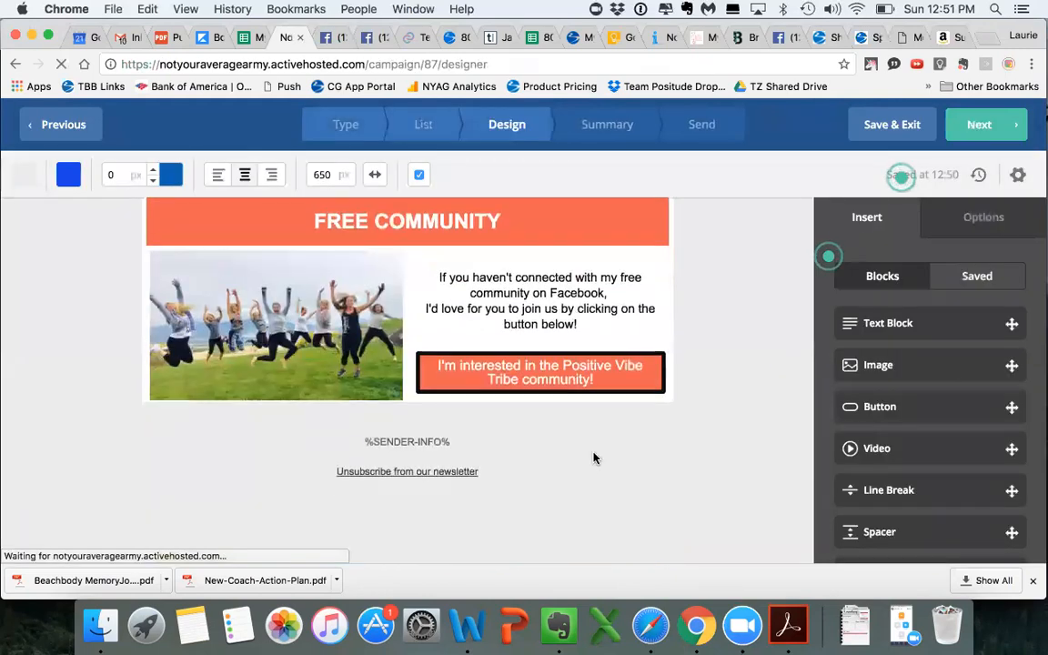
Save and exit the email design, and save the Newsletter draft campaign as a template
{"action": "scroll", "coordinate": [594, 457], "scroll_direction": "up", "scroll_amount": 20}
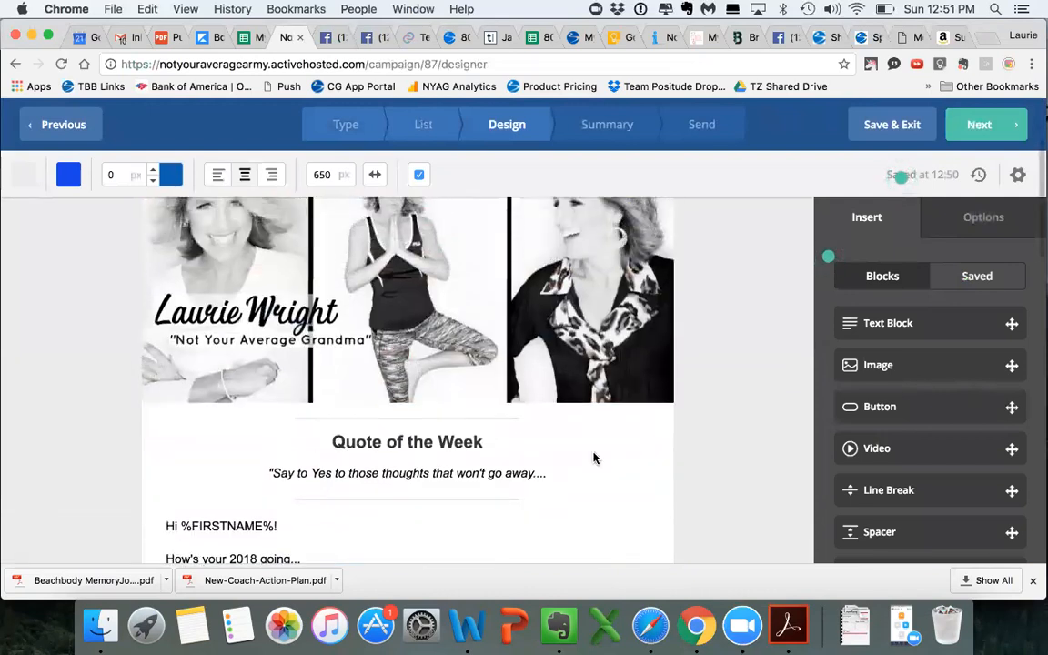
{"action": "scroll", "coordinate": [592, 451], "scroll_direction": "up", "scroll_amount": 3}
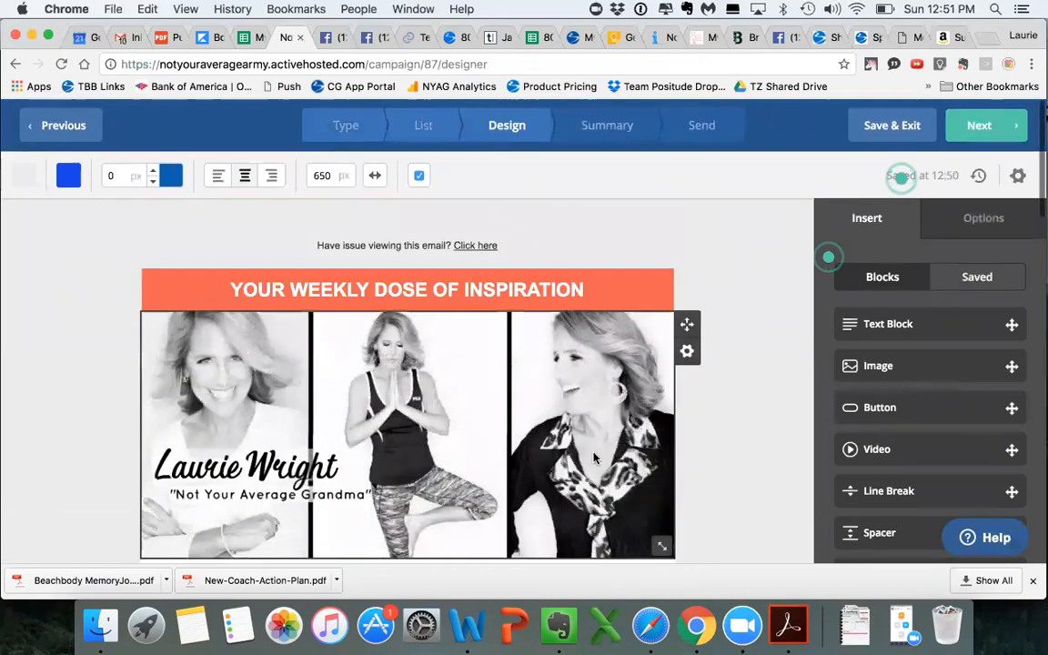
{"action": "left_click", "coordinate": [880, 135]}
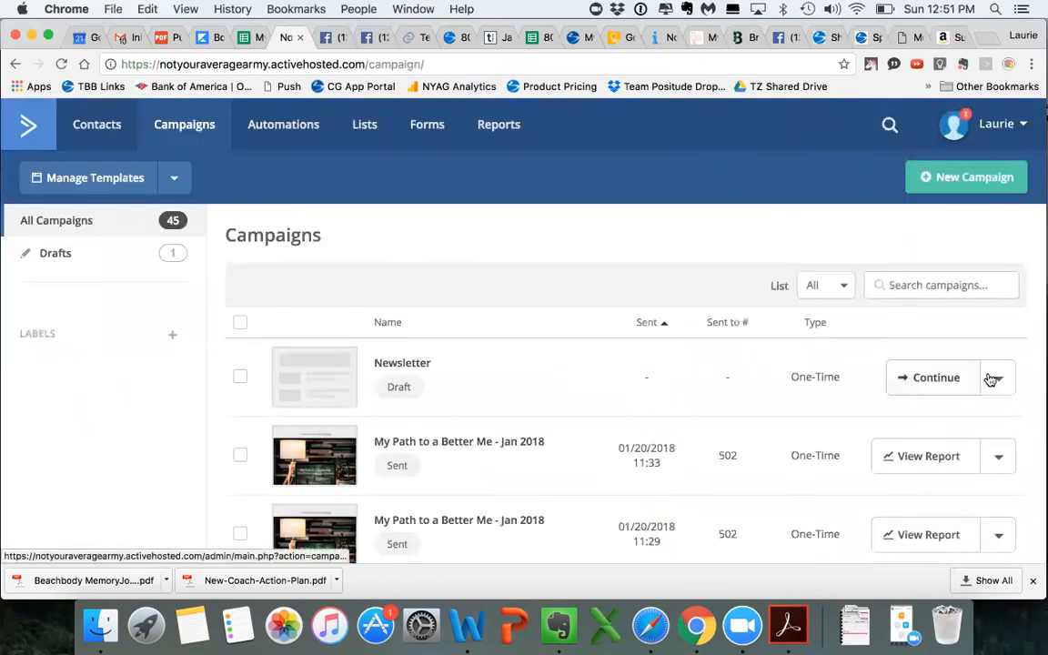
{"action": "left_click", "coordinate": [994, 379]}
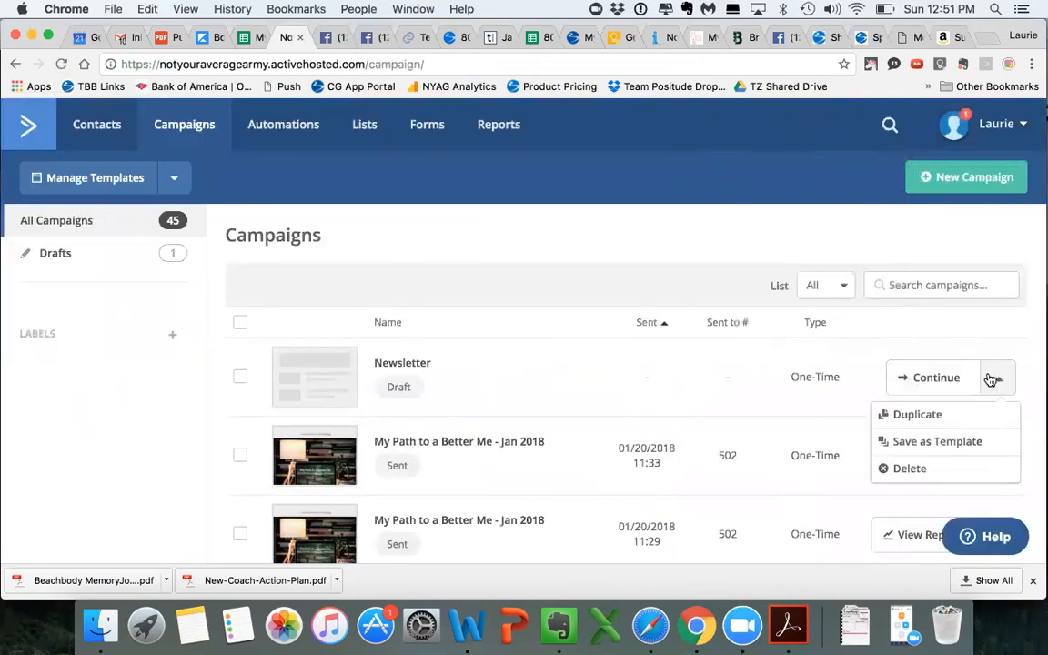
{"action": "left_click", "coordinate": [914, 444]}
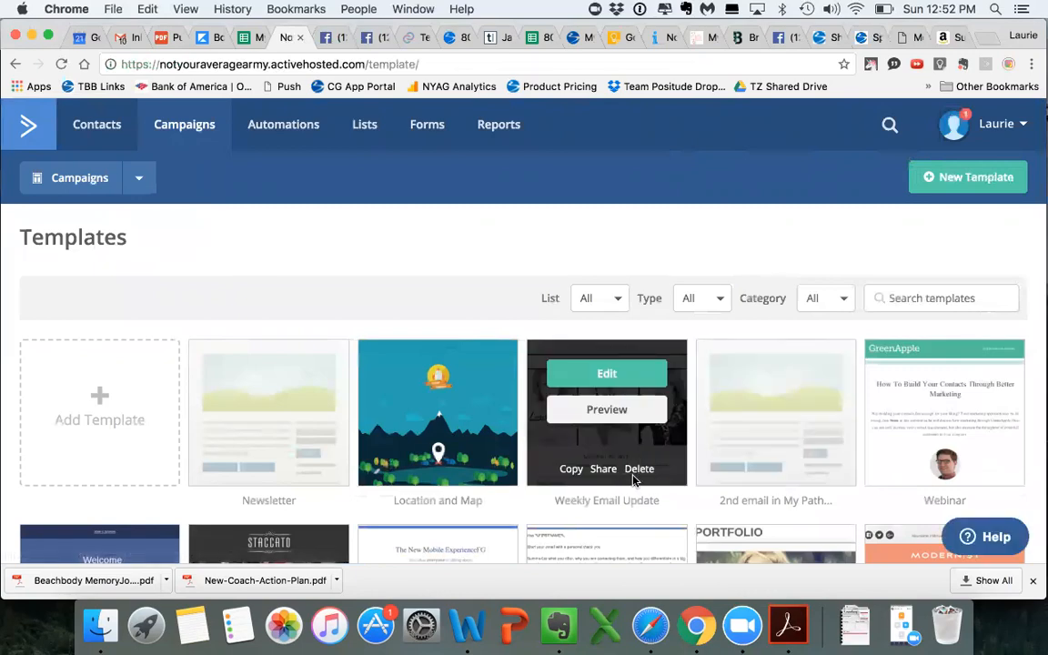
Look through the template library and find the newly saved Newsletter template
{"action": "scroll", "coordinate": [632, 477], "scroll_direction": "down", "scroll_amount": 7}
{"action": "scroll", "coordinate": [634, 481], "scroll_direction": "up", "scroll_amount": 3}
{"action": "scroll", "coordinate": [608, 327], "scroll_direction": "up", "scroll_amount": 3}
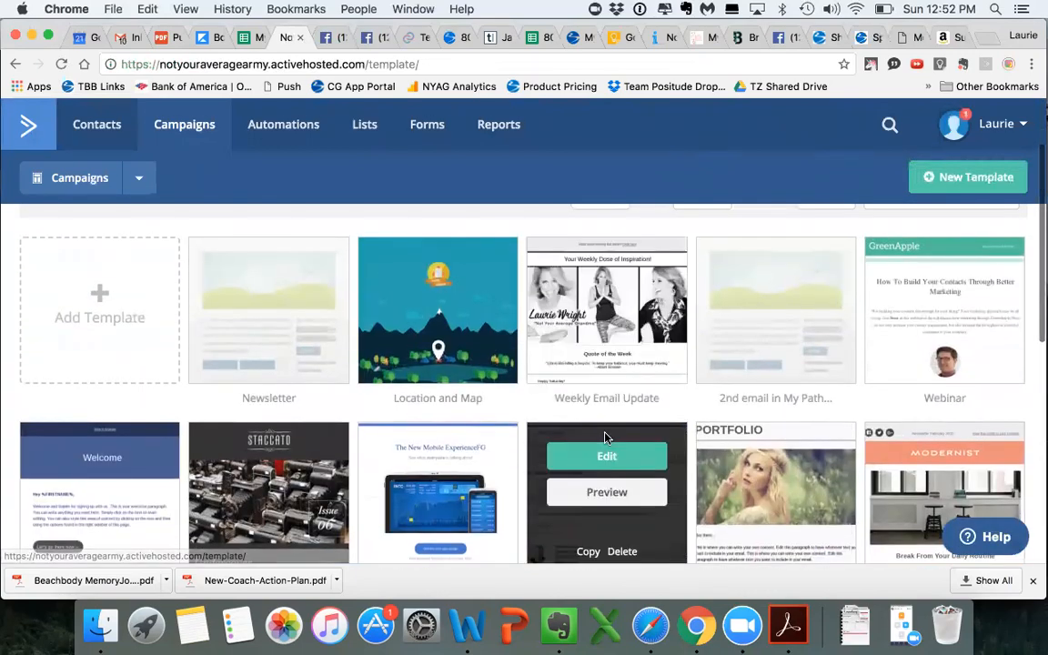
{"action": "scroll", "coordinate": [604, 433], "scroll_direction": "up", "scroll_amount": 1}
{"action": "scroll", "coordinate": [604, 433], "scroll_direction": "down", "scroll_amount": 1}
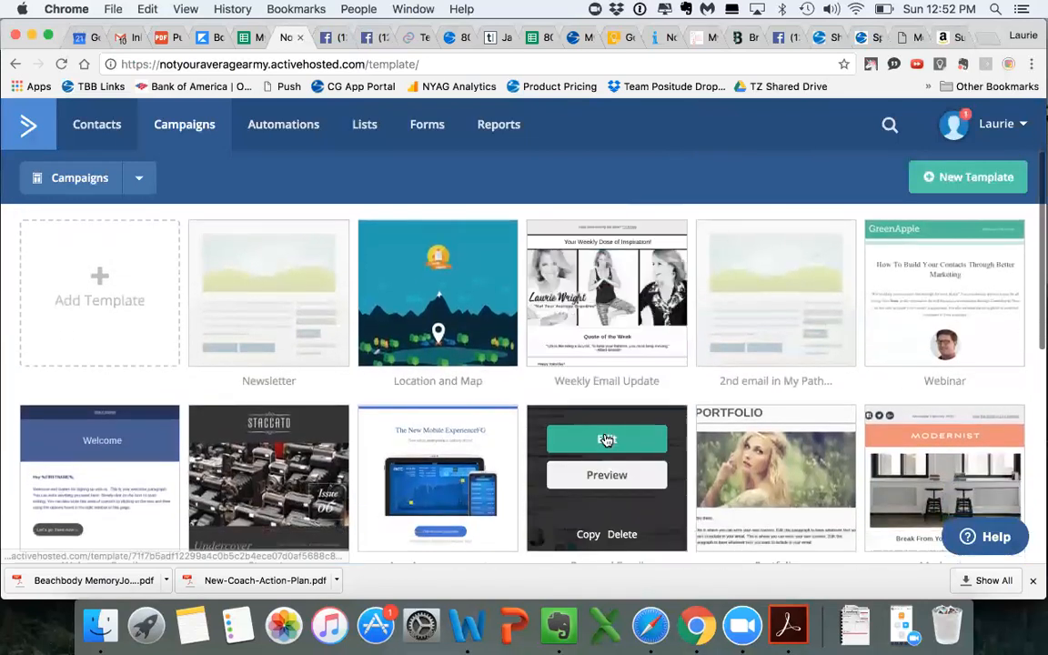
{"action": "scroll", "coordinate": [604, 433], "scroll_direction": "up", "scroll_amount": 3}
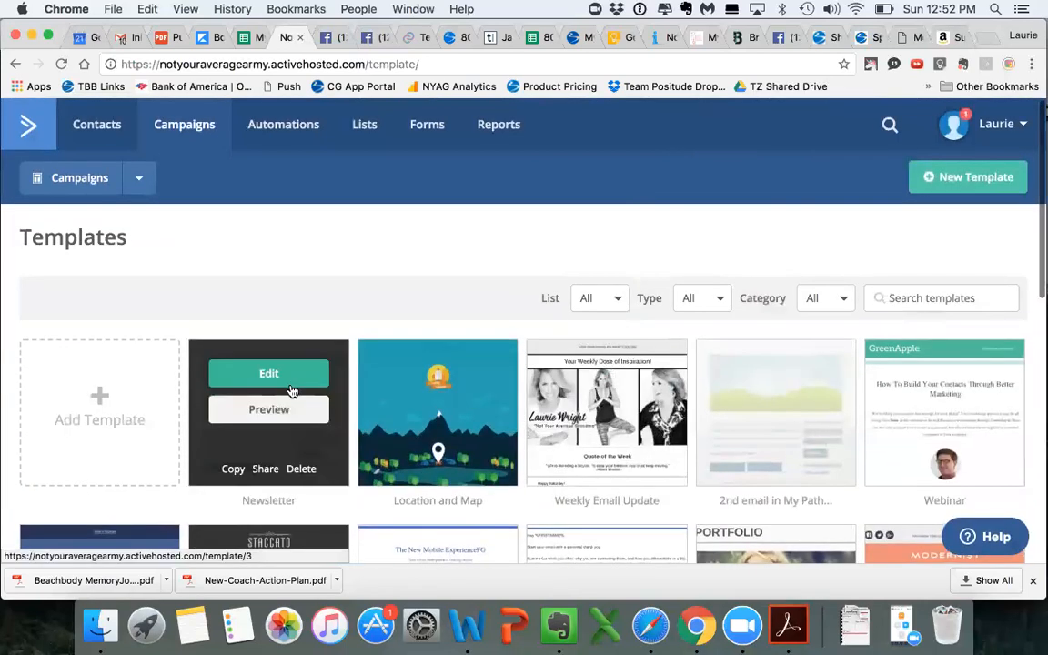
Create a new standard campaign named "January 2018 Newsletter" and proceed to its list selection
{"action": "left_click", "coordinate": [281, 375]}
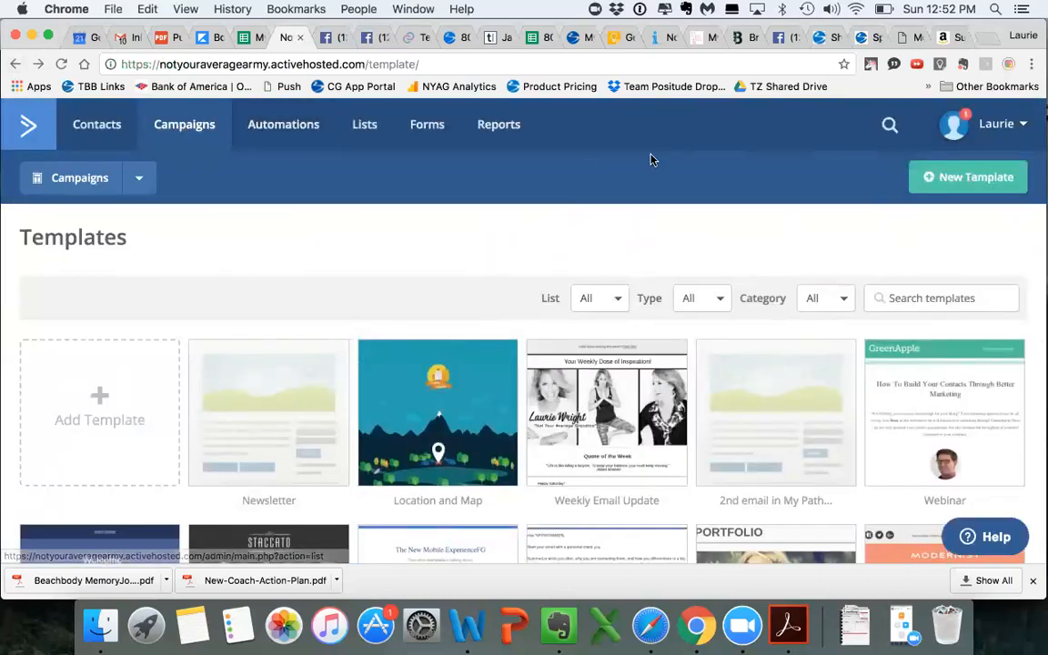
{"action": "left_click", "coordinate": [185, 128]}
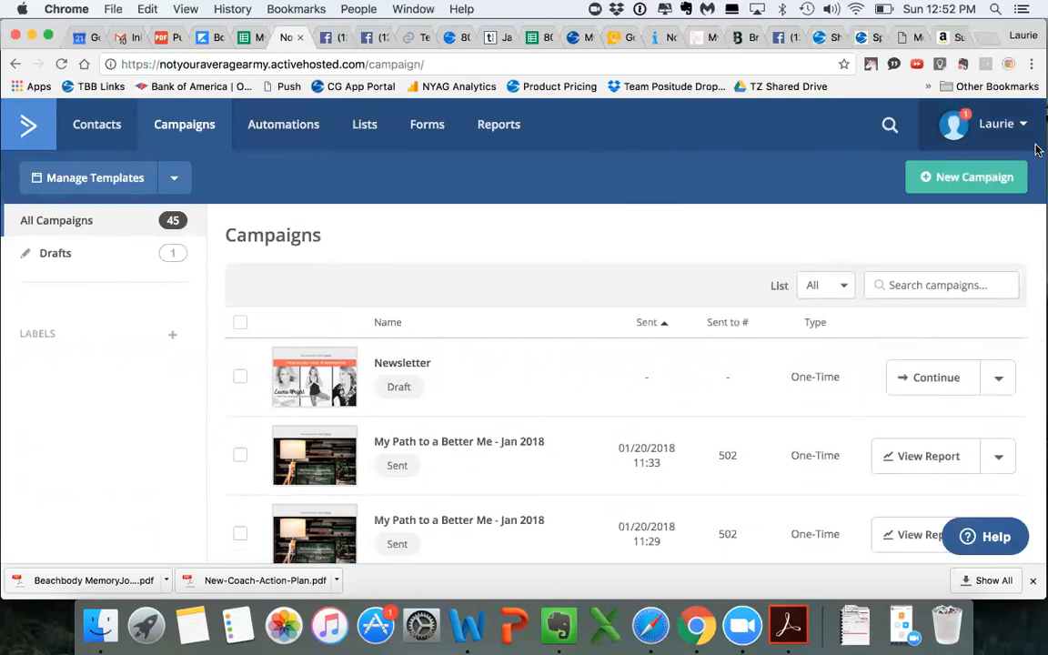
{"action": "left_click", "coordinate": [949, 180]}
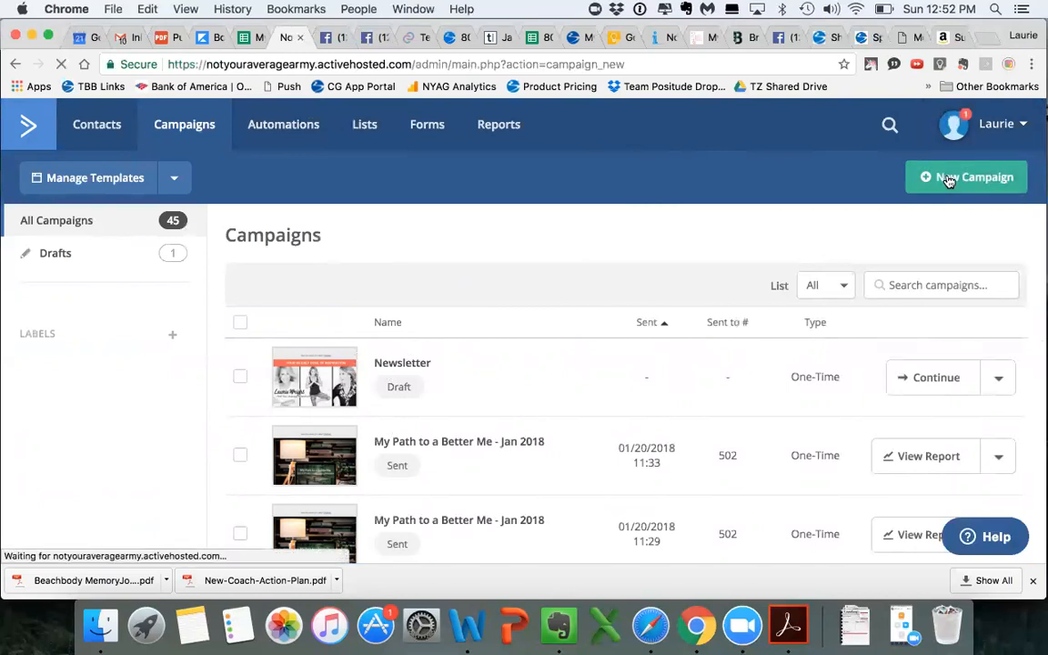
{"action": "type", "text": "J"}
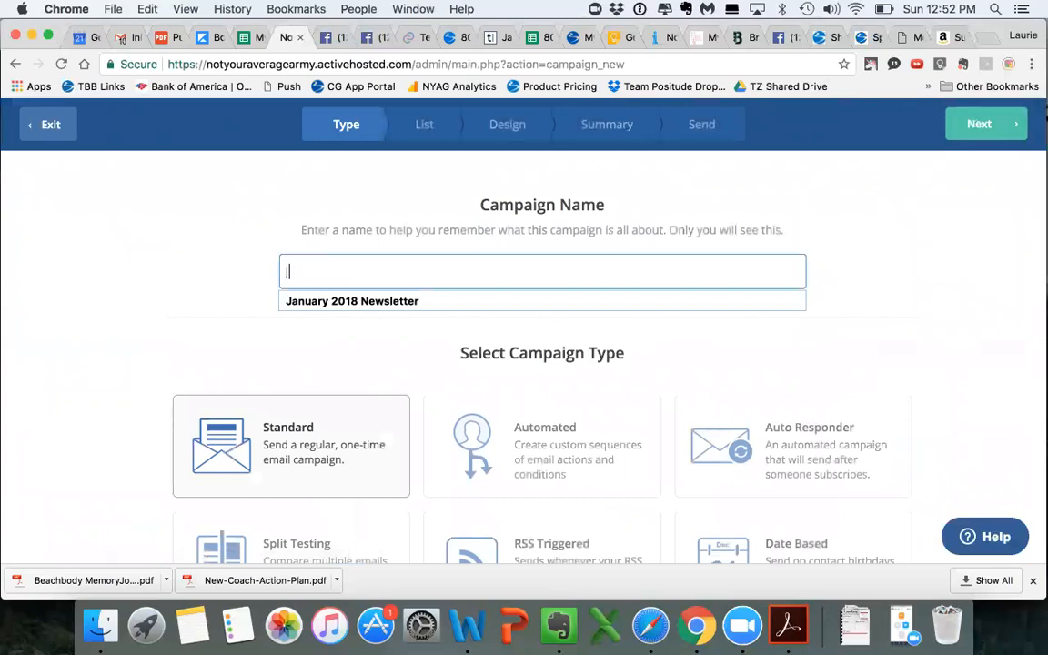
{"action": "type", "text": "anuary 2018 Newsletter"}
{"action": "left_click", "coordinate": [550, 301]}
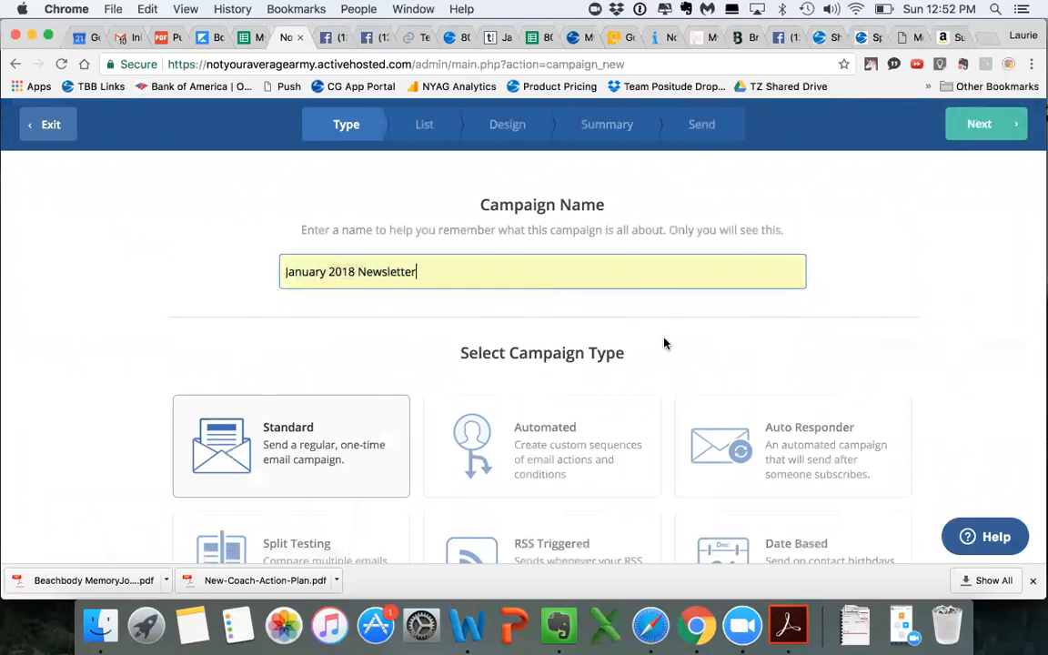
{"action": "left_click", "coordinate": [975, 126]}
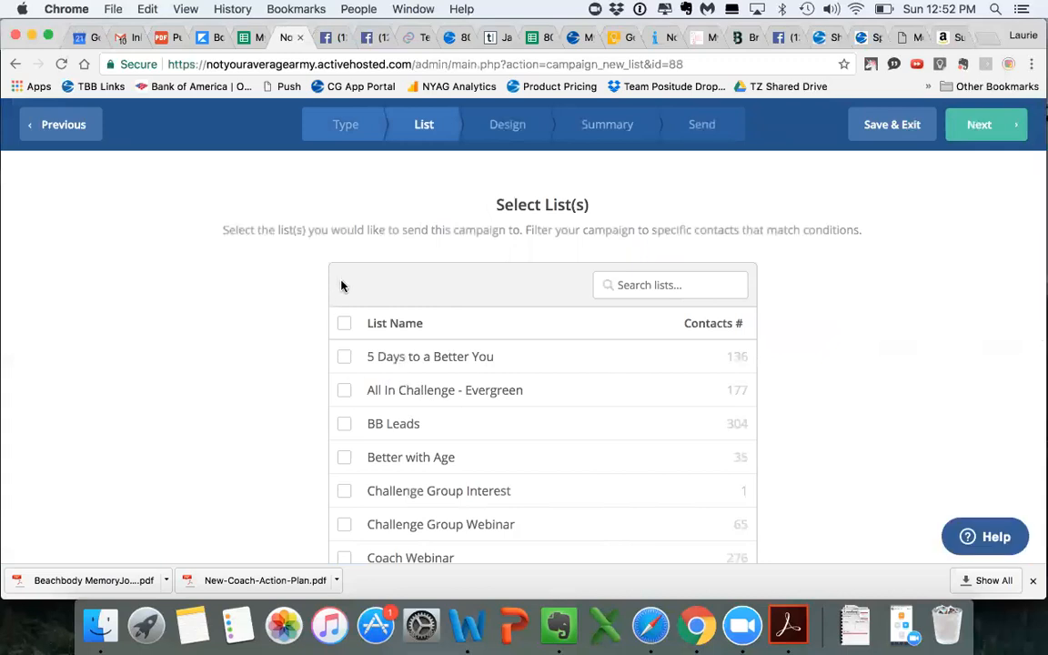
Select all contact lists for the campaign and apply the Newsletter template with the email subject "To be determined..."
{"action": "left_click", "coordinate": [343, 325]}
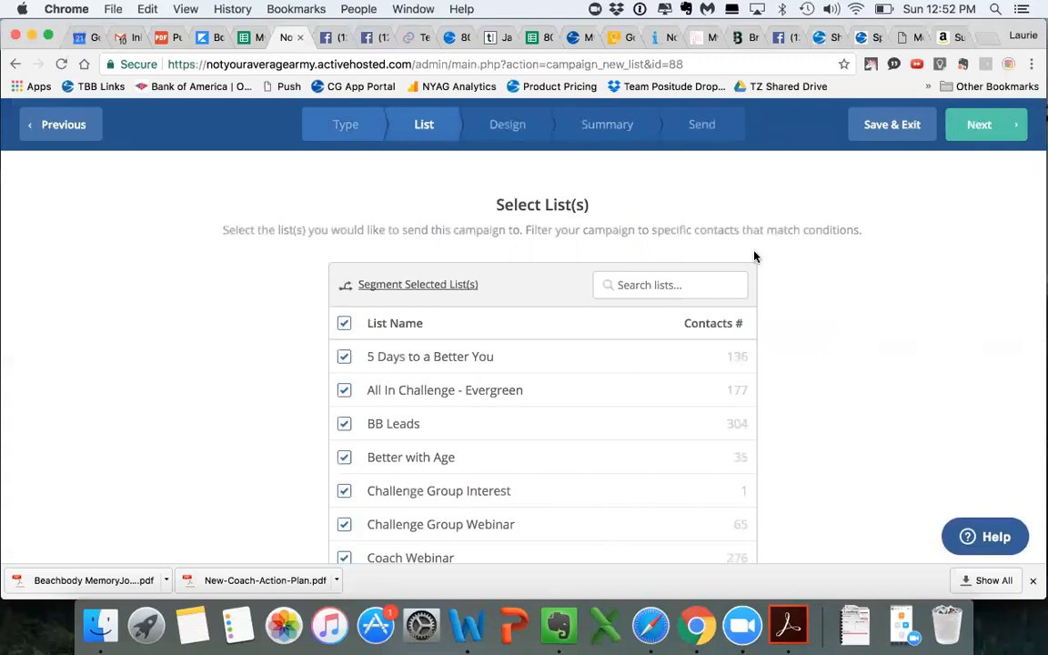
{"action": "left_click", "coordinate": [980, 126]}
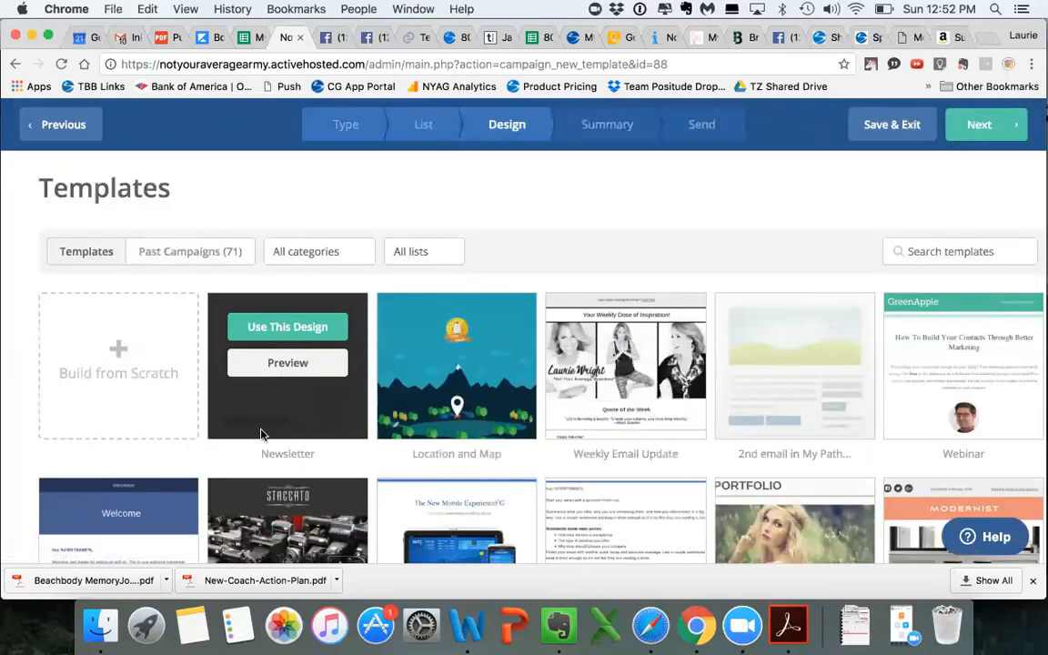
{"action": "left_click", "coordinate": [285, 330]}
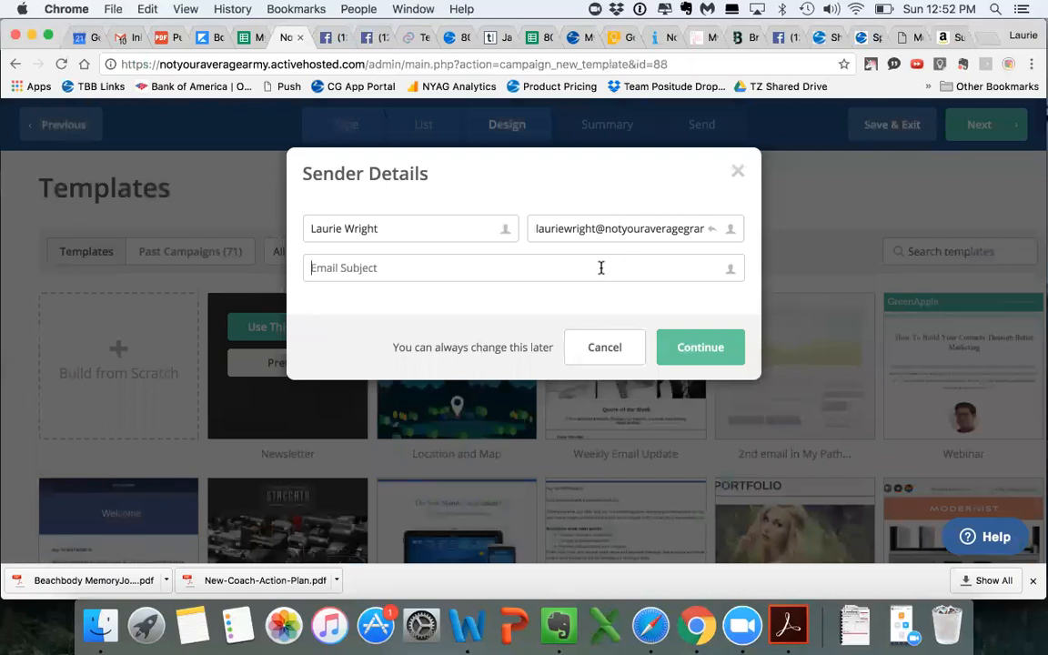
{"action": "left_click", "coordinate": [730, 352]}
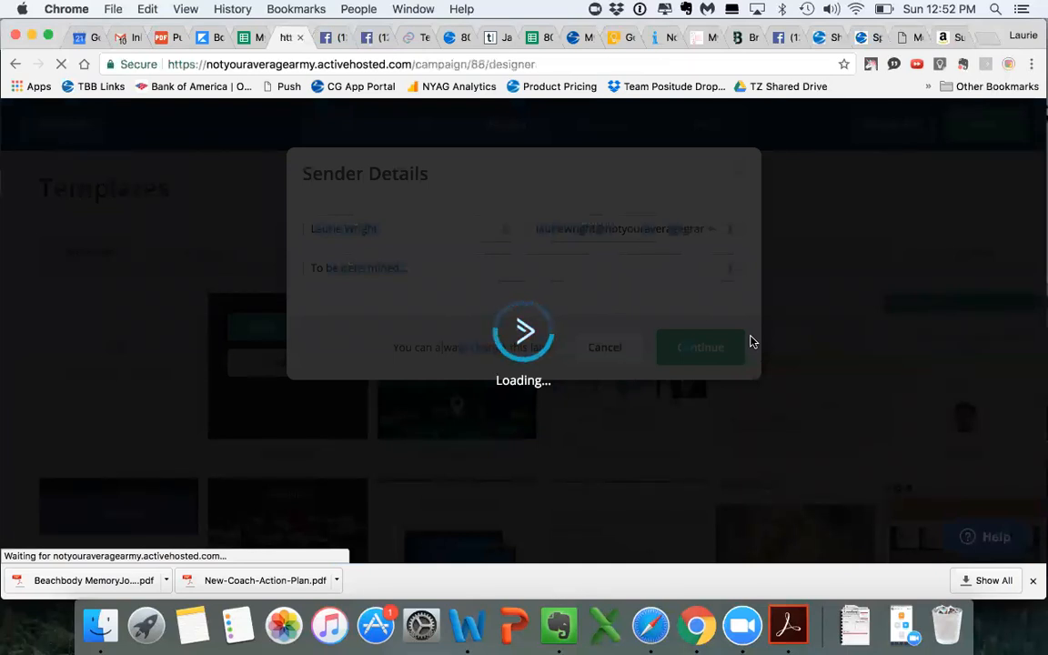
Review the newsletter layout from the header and quote through the Food, Fitness, Mindset, Funny and Free Community sections
{"action": "scroll", "coordinate": [570, 367], "scroll_direction": "down", "scroll_amount": 5}
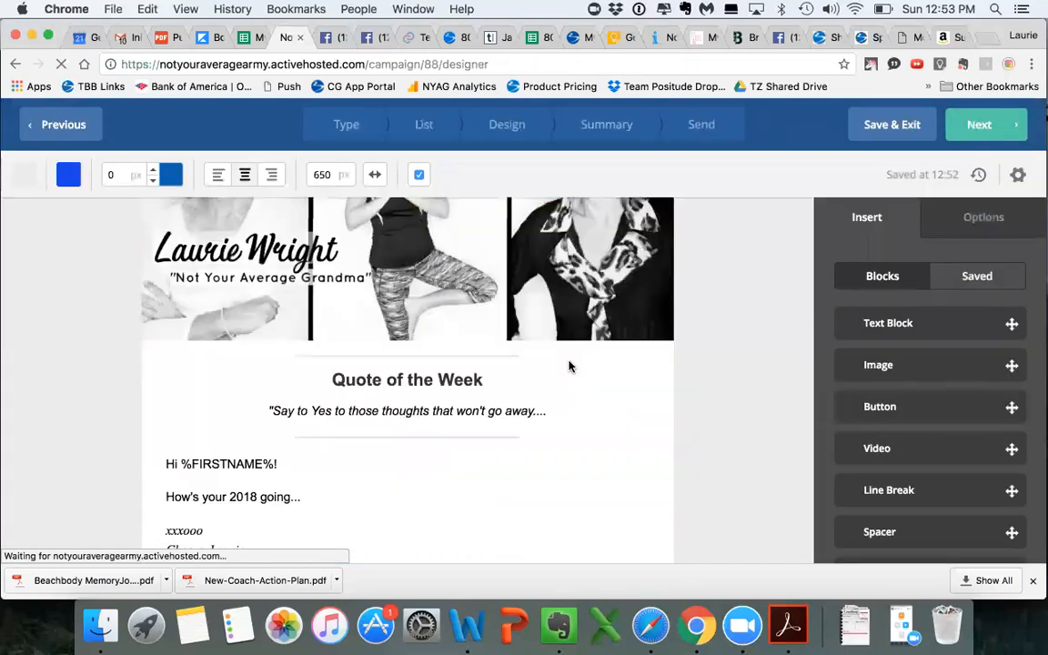
{"action": "scroll", "coordinate": [569, 366], "scroll_direction": "down", "scroll_amount": 12}
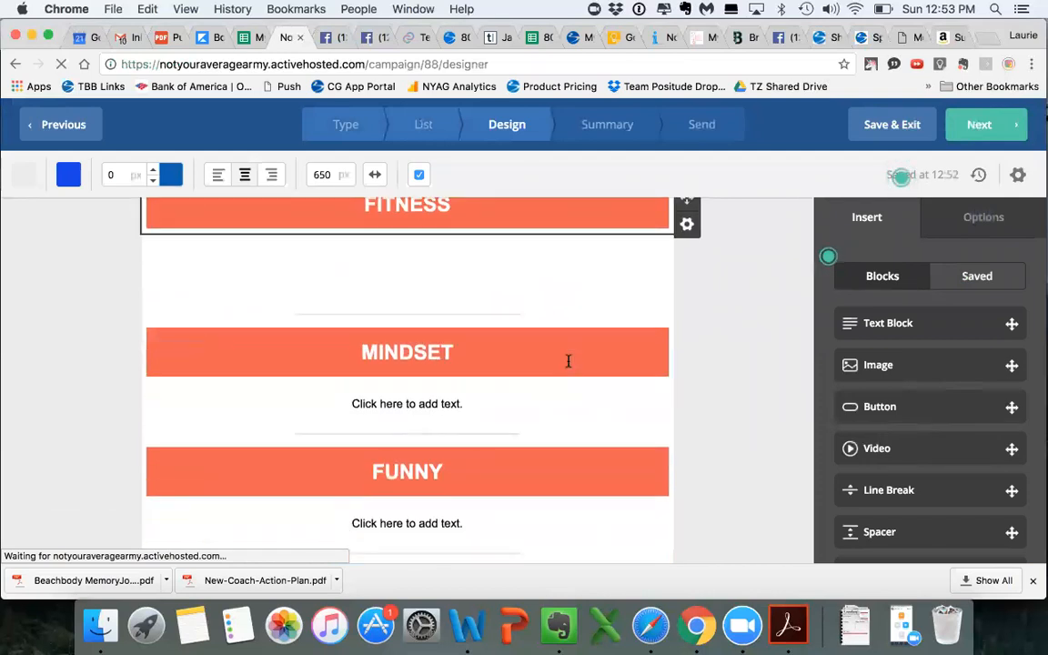
{"action": "scroll", "coordinate": [567, 361], "scroll_direction": "down", "scroll_amount": 13}
{"action": "scroll", "coordinate": [569, 366], "scroll_direction": "up", "scroll_amount": 8}
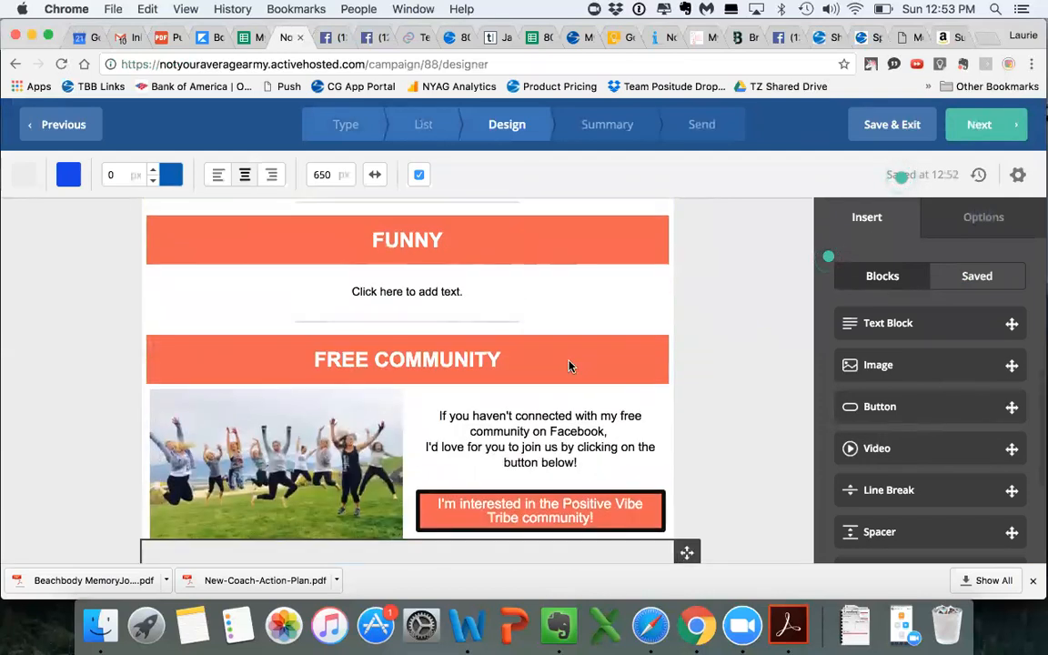
{"action": "scroll", "coordinate": [569, 366], "scroll_direction": "up", "scroll_amount": 8}
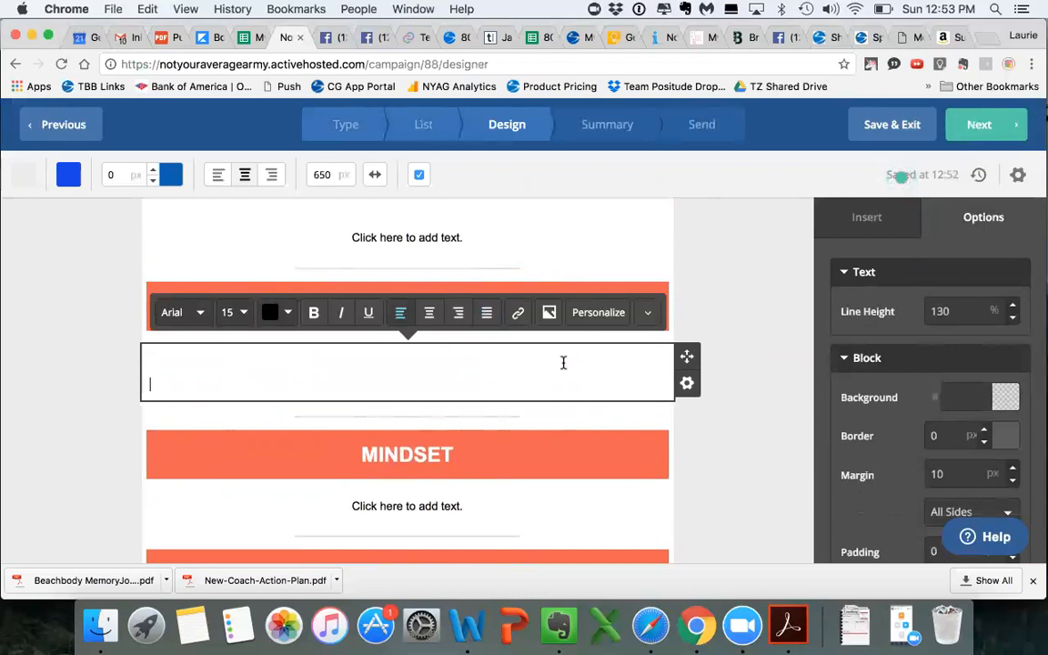
{"action": "left_click", "coordinate": [451, 505]}
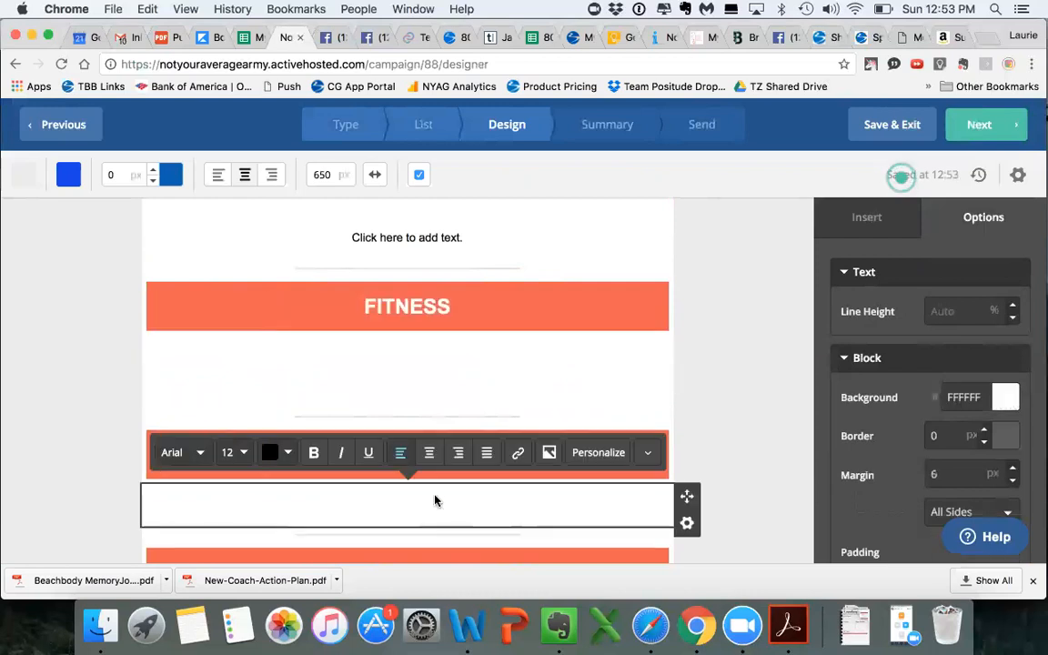
{"action": "scroll", "coordinate": [434, 497], "scroll_direction": "down", "scroll_amount": 5}
{"action": "scroll", "coordinate": [434, 494], "scroll_direction": "up", "scroll_amount": 10}
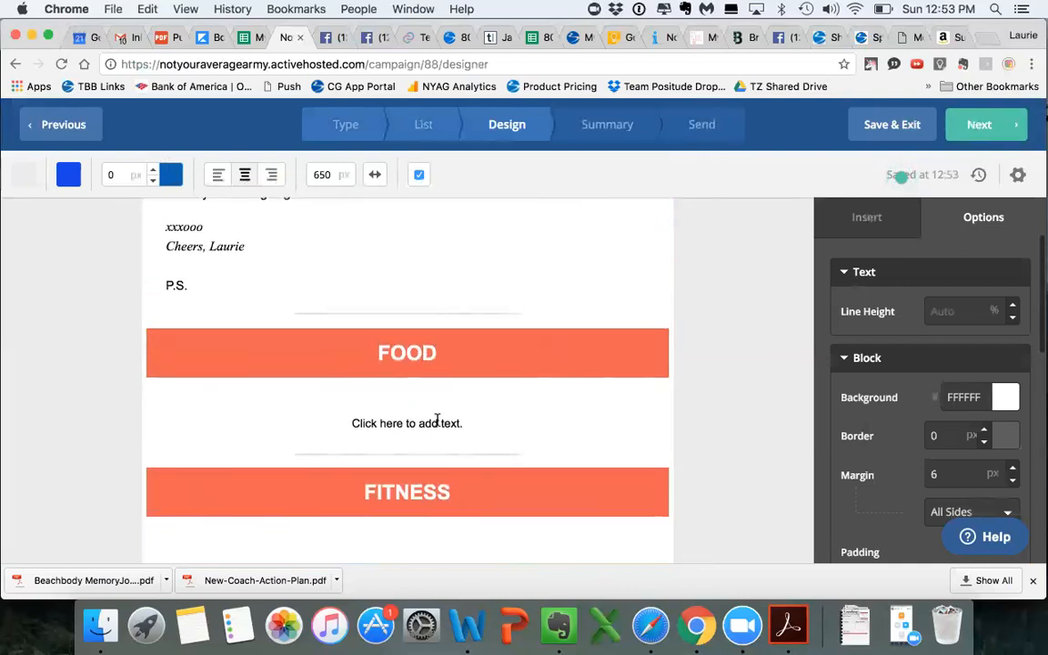
{"action": "scroll", "coordinate": [436, 423], "scroll_direction": "down", "scroll_amount": 5}
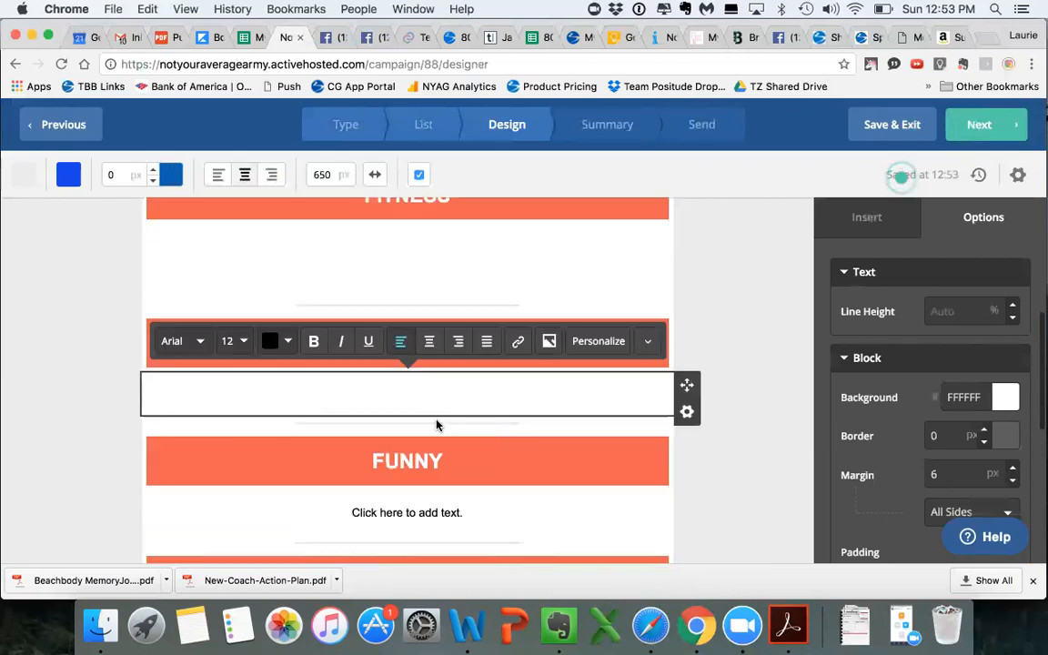
{"action": "scroll", "coordinate": [429, 325], "scroll_direction": "up", "scroll_amount": 8}
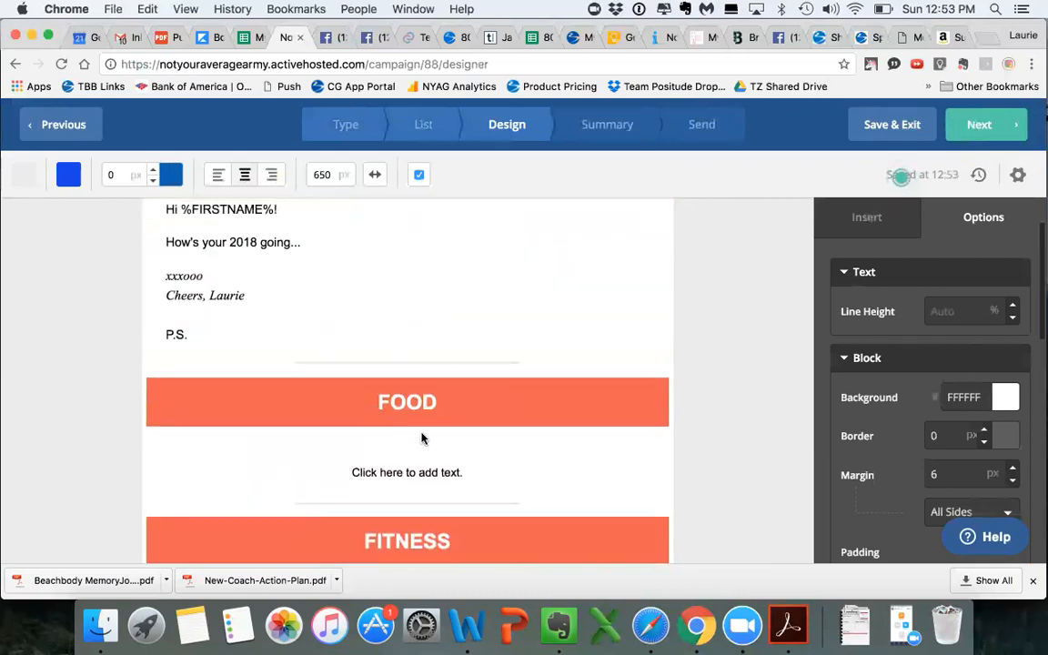
{"action": "scroll", "coordinate": [457, 505], "scroll_direction": "down", "scroll_amount": 10}
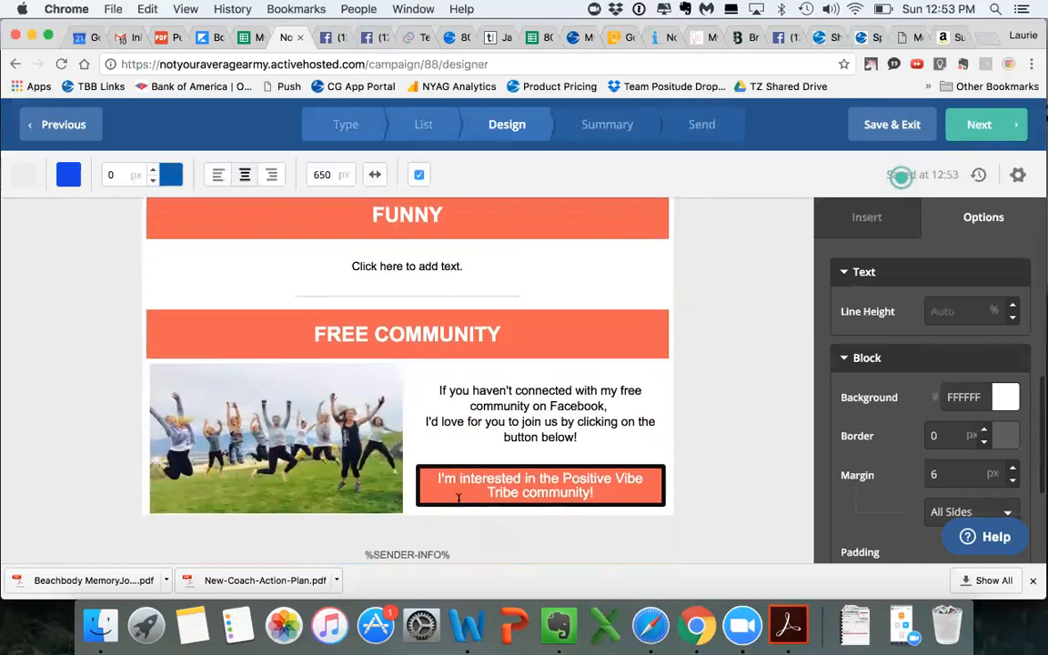
{"action": "scroll", "coordinate": [460, 343], "scroll_direction": "up", "scroll_amount": 12}
{"action": "scroll", "coordinate": [460, 343], "scroll_direction": "down", "scroll_amount": 5}
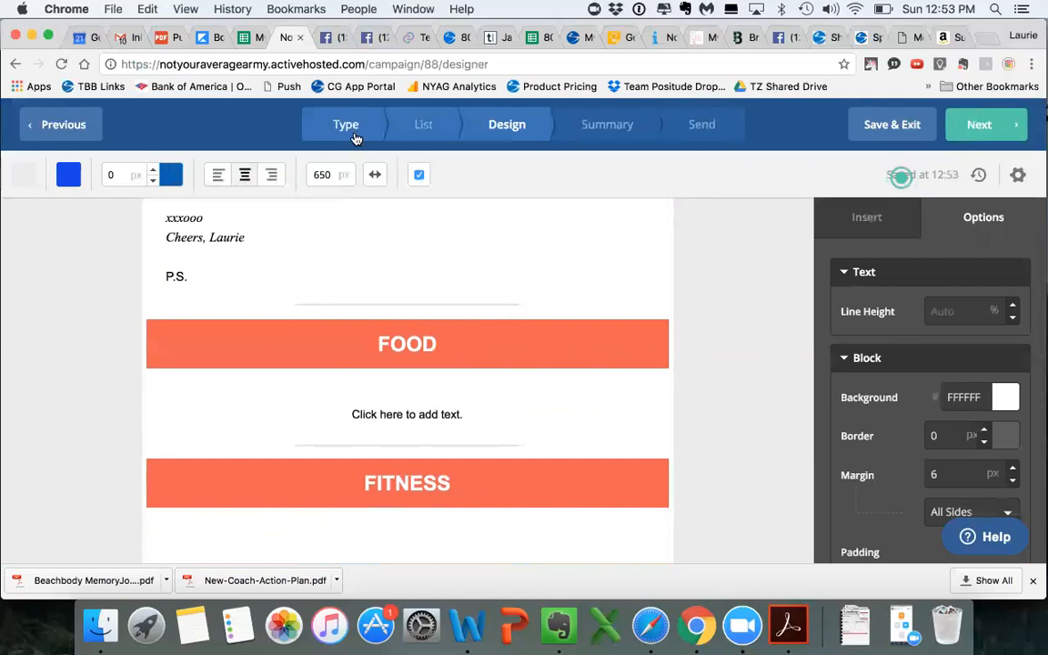
Switch to the Facebook page's Insights, look over the overview and open the full list of published posts
{"action": "left_click", "coordinate": [327, 38]}
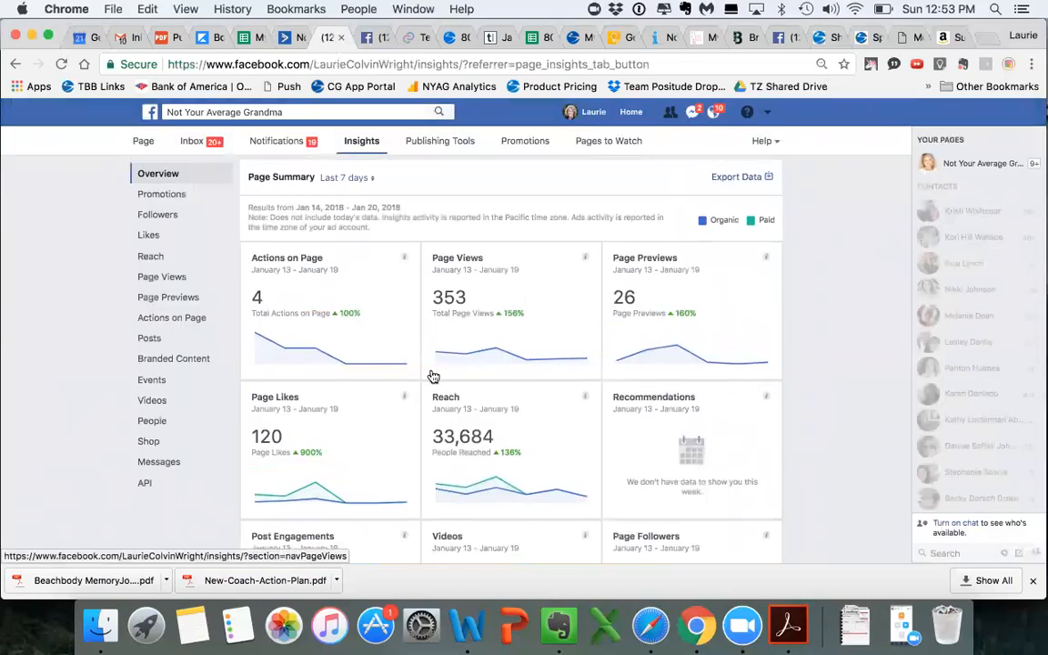
{"action": "scroll", "coordinate": [433, 376], "scroll_direction": "down", "scroll_amount": 2}
{"action": "scroll", "coordinate": [433, 376], "scroll_direction": "up", "scroll_amount": 2}
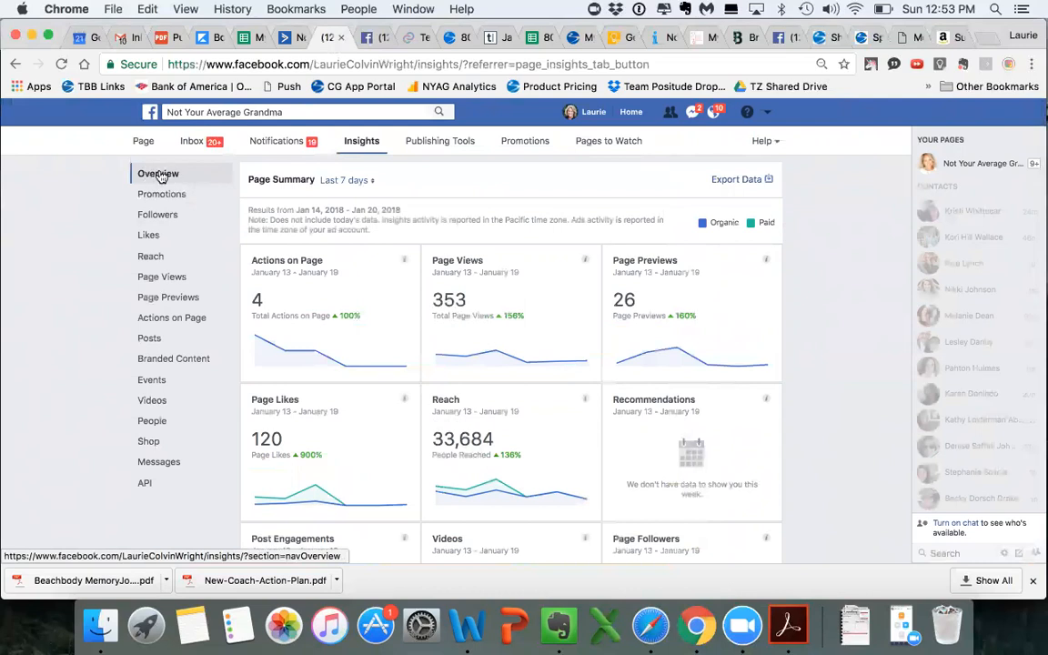
{"action": "scroll", "coordinate": [312, 355], "scroll_direction": "down", "scroll_amount": 10}
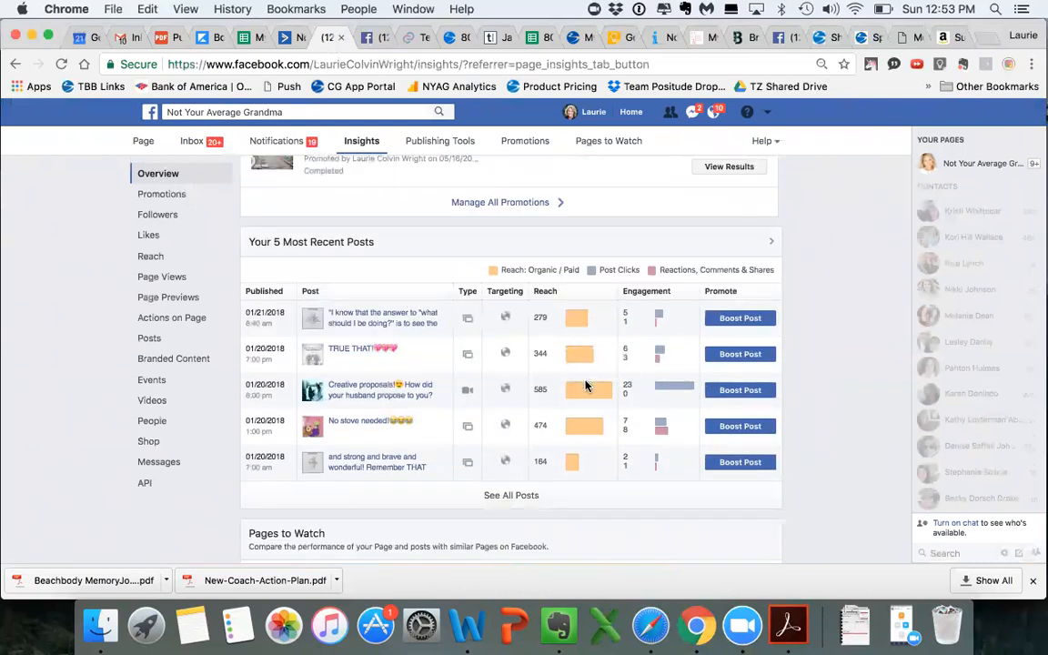
{"action": "left_click", "coordinate": [511, 497]}
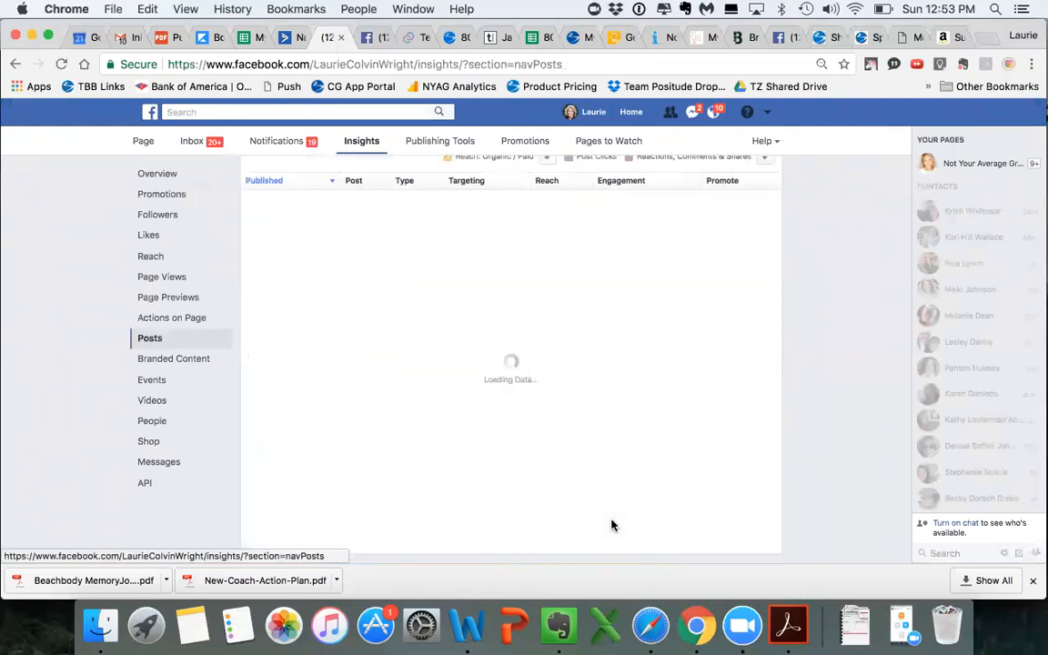
Examine the reach and engagement of the published posts from 01/21/2018 back to 01/14/2018 for newsletter content
{"action": "scroll", "coordinate": [596, 410], "scroll_direction": "up", "scroll_amount": 3}
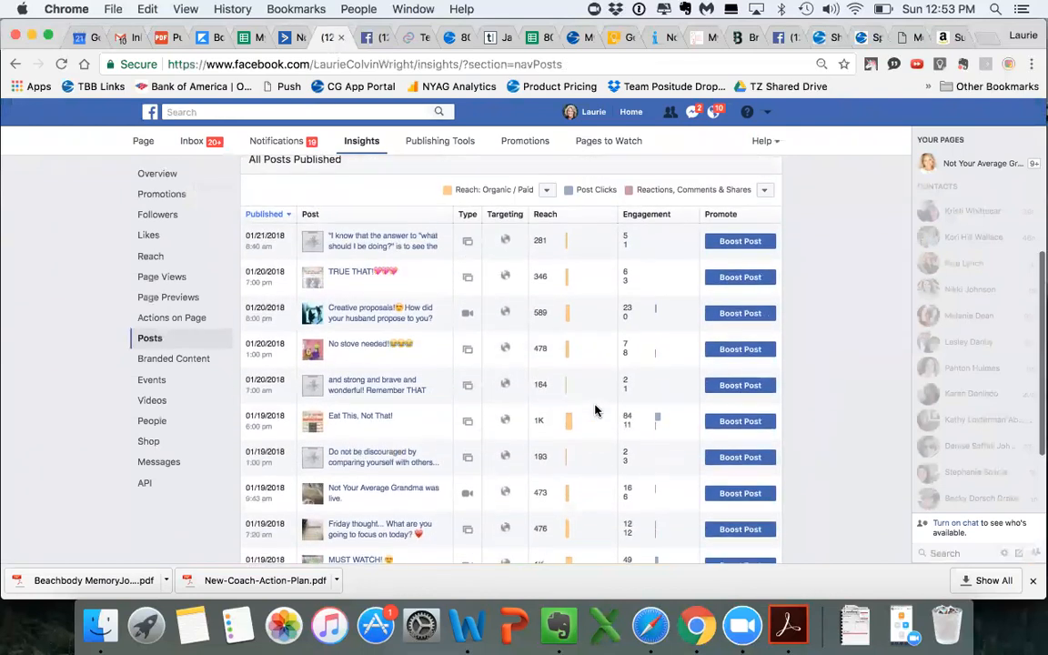
{"action": "scroll", "coordinate": [595, 411], "scroll_direction": "down", "scroll_amount": 5}
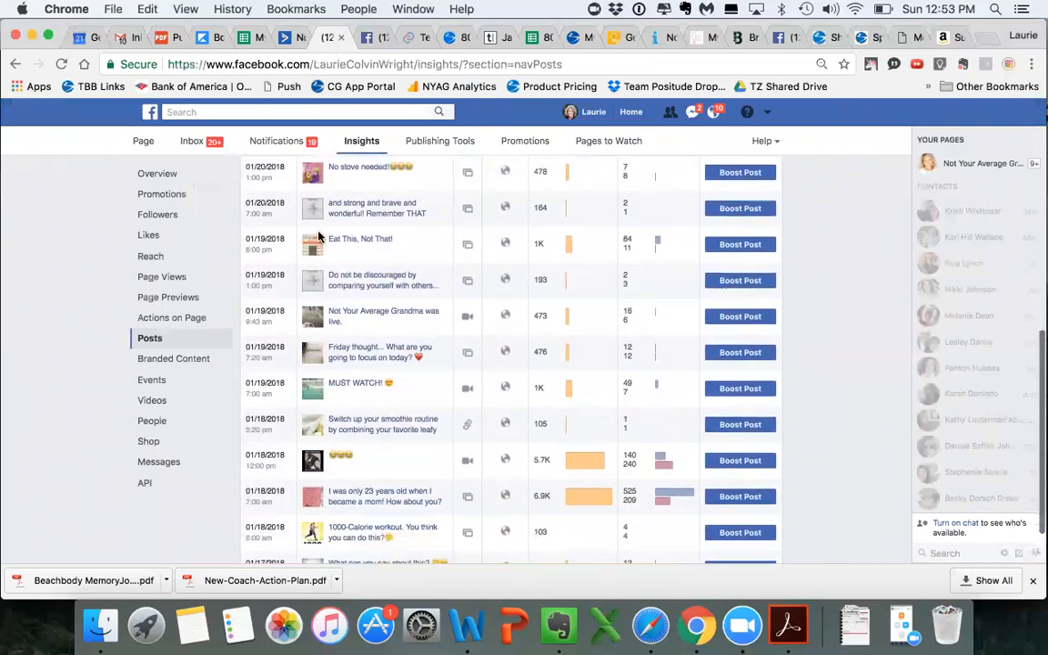
{"action": "scroll", "coordinate": [318, 236], "scroll_direction": "up", "scroll_amount": 3}
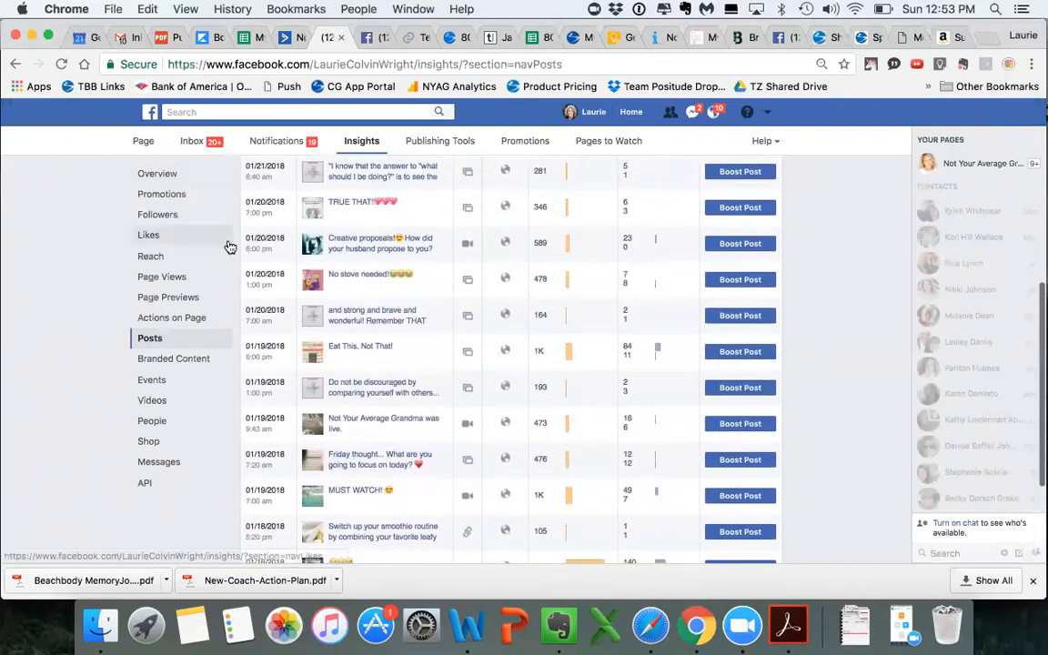
{"action": "scroll", "coordinate": [405, 403], "scroll_direction": "up", "scroll_amount": 2}
{"action": "scroll", "coordinate": [405, 403], "scroll_direction": "down", "scroll_amount": 2}
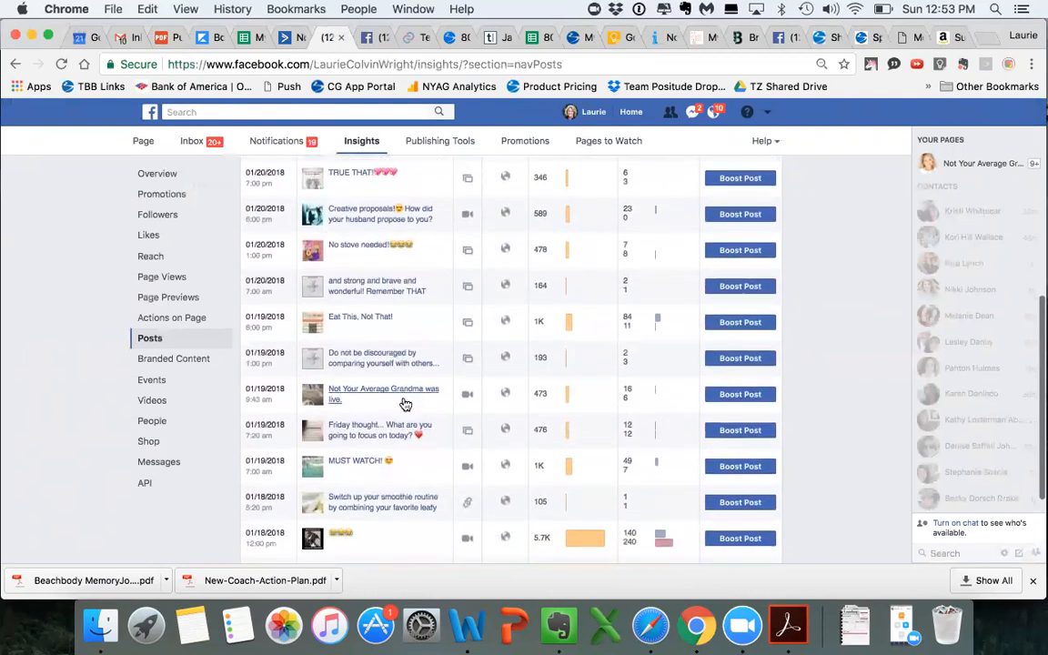
{"action": "scroll", "coordinate": [405, 403], "scroll_direction": "down", "scroll_amount": 2}
{"action": "scroll", "coordinate": [405, 403], "scroll_direction": "down", "scroll_amount": 1}
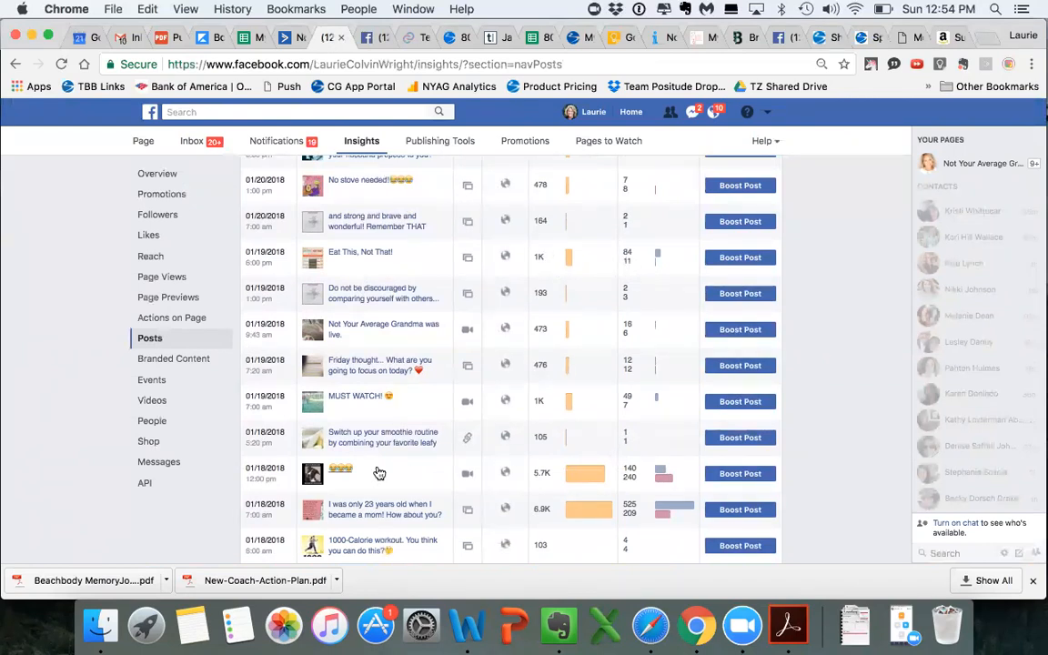
{"action": "scroll", "coordinate": [377, 500], "scroll_direction": "down", "scroll_amount": 1}
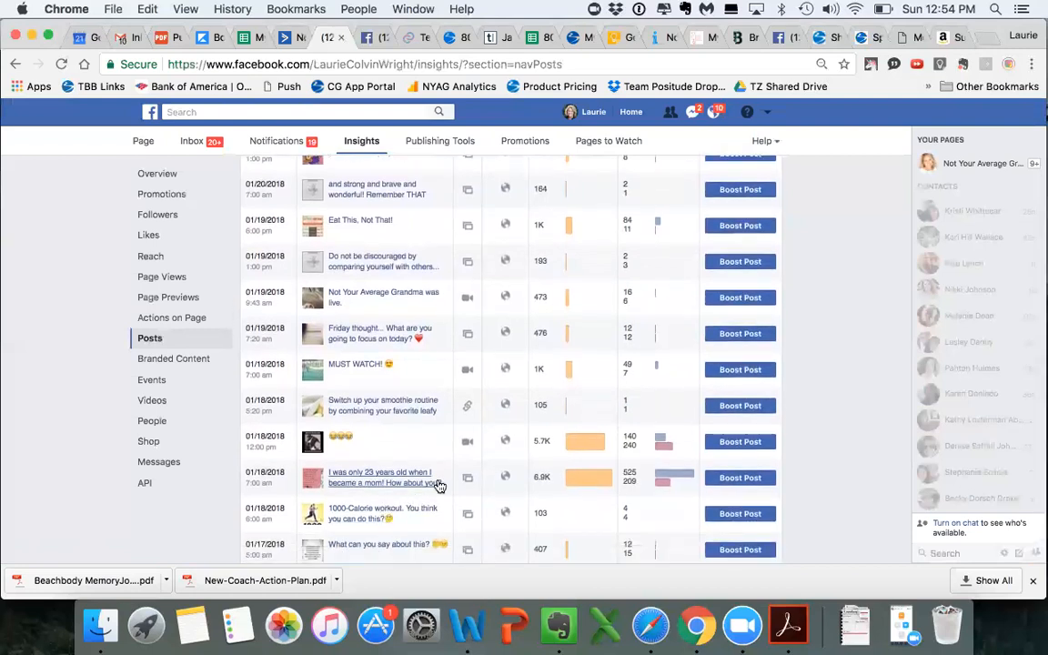
{"action": "scroll", "coordinate": [436, 488], "scroll_direction": "down", "scroll_amount": 2}
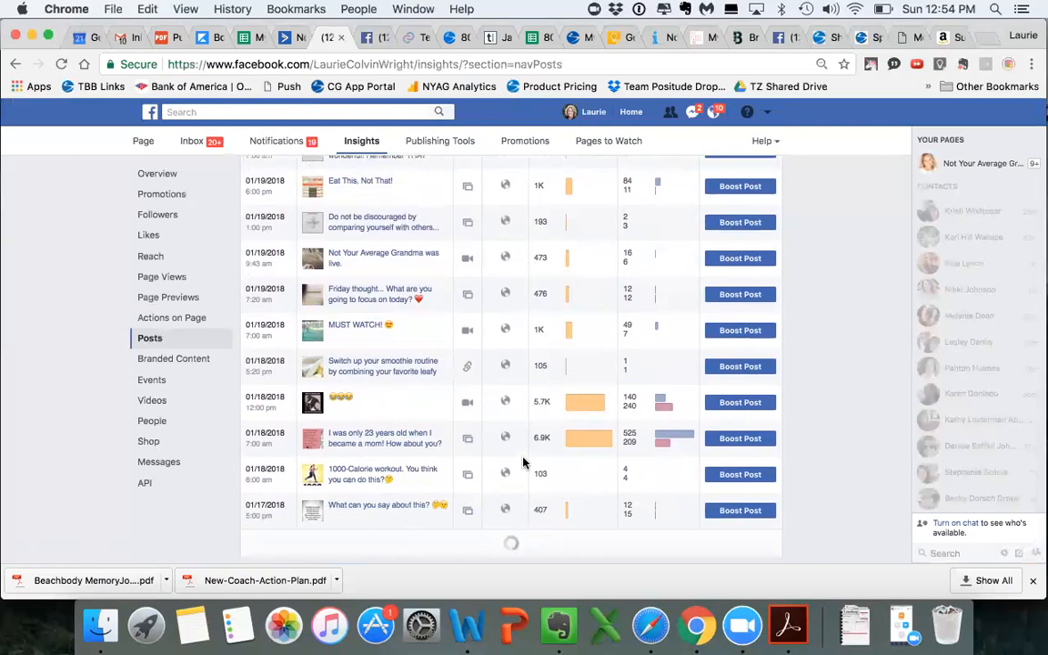
{"action": "scroll", "coordinate": [526, 451], "scroll_direction": "down", "scroll_amount": 3}
{"action": "scroll", "coordinate": [525, 444], "scroll_direction": "down", "scroll_amount": 5}
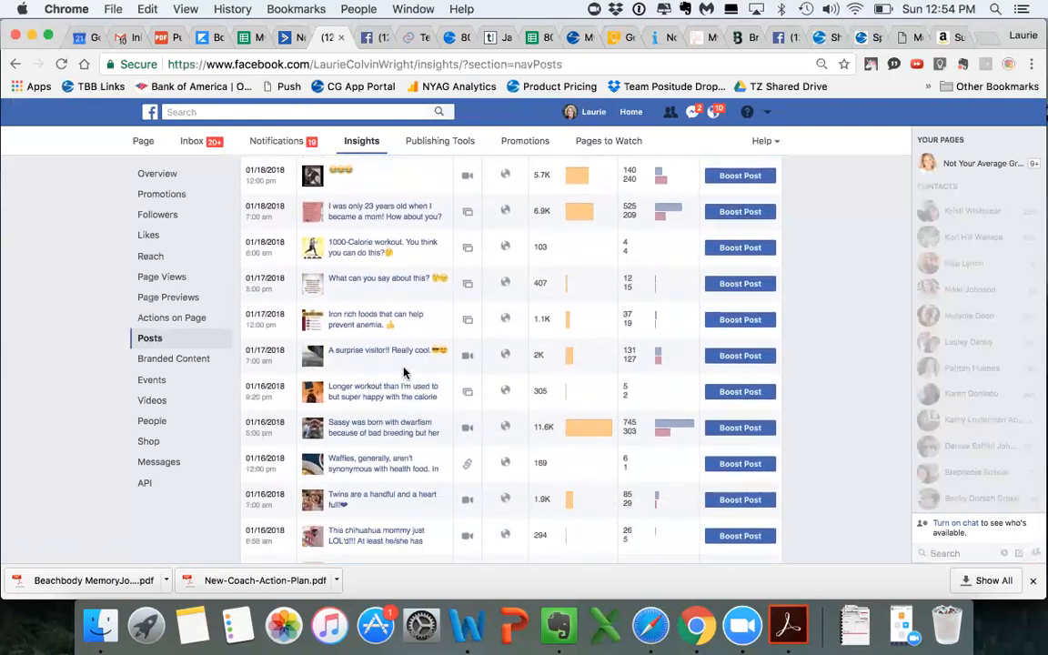
{"action": "scroll", "coordinate": [405, 368], "scroll_direction": "down", "scroll_amount": 2}
{"action": "scroll", "coordinate": [405, 371], "scroll_direction": "up", "scroll_amount": 2}
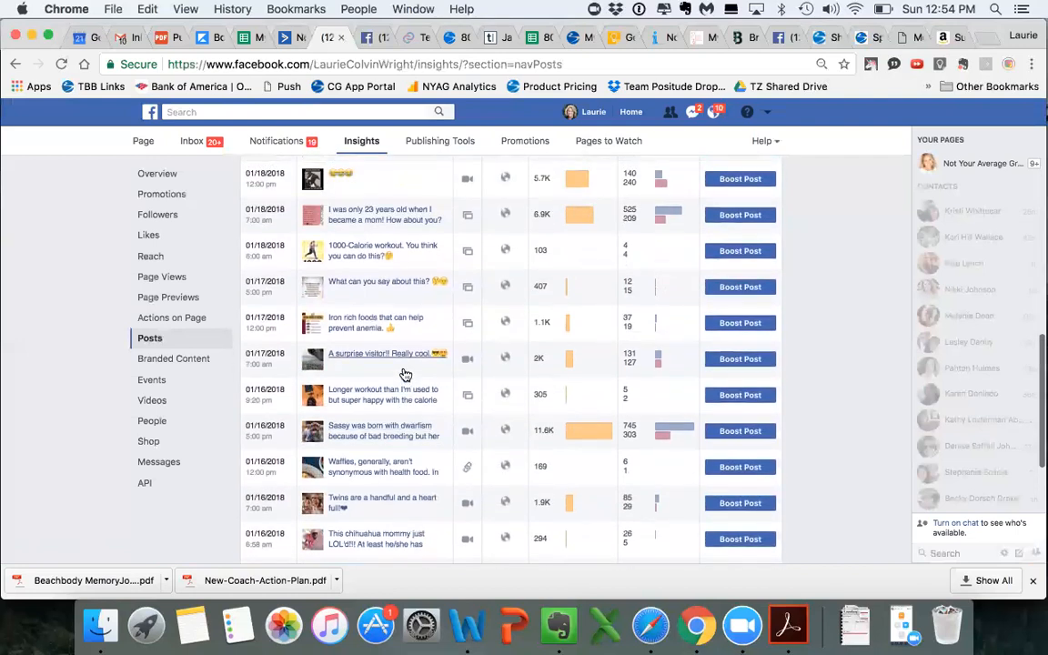
{"action": "scroll", "coordinate": [405, 374], "scroll_direction": "up", "scroll_amount": 3}
{"action": "scroll", "coordinate": [405, 375], "scroll_direction": "down", "scroll_amount": 5}
{"action": "scroll", "coordinate": [405, 375], "scroll_direction": "down", "scroll_amount": 3}
{"action": "scroll", "coordinate": [404, 374], "scroll_direction": "down", "scroll_amount": 2}
{"action": "scroll", "coordinate": [405, 375], "scroll_direction": "down", "scroll_amount": 1}
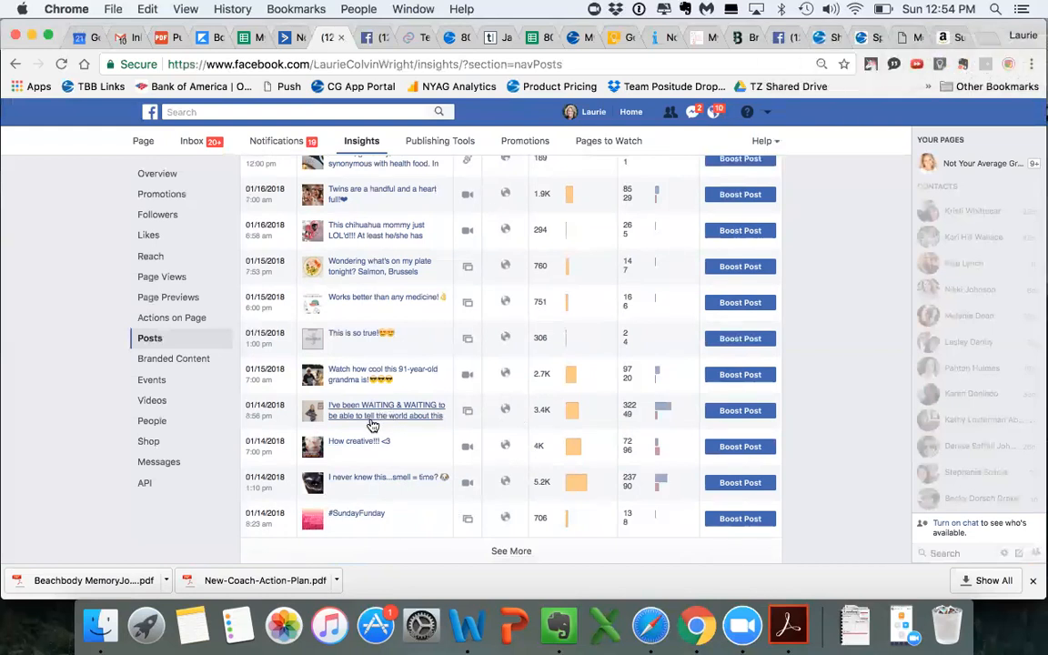
{"action": "scroll", "coordinate": [381, 405], "scroll_direction": "up", "scroll_amount": 1}
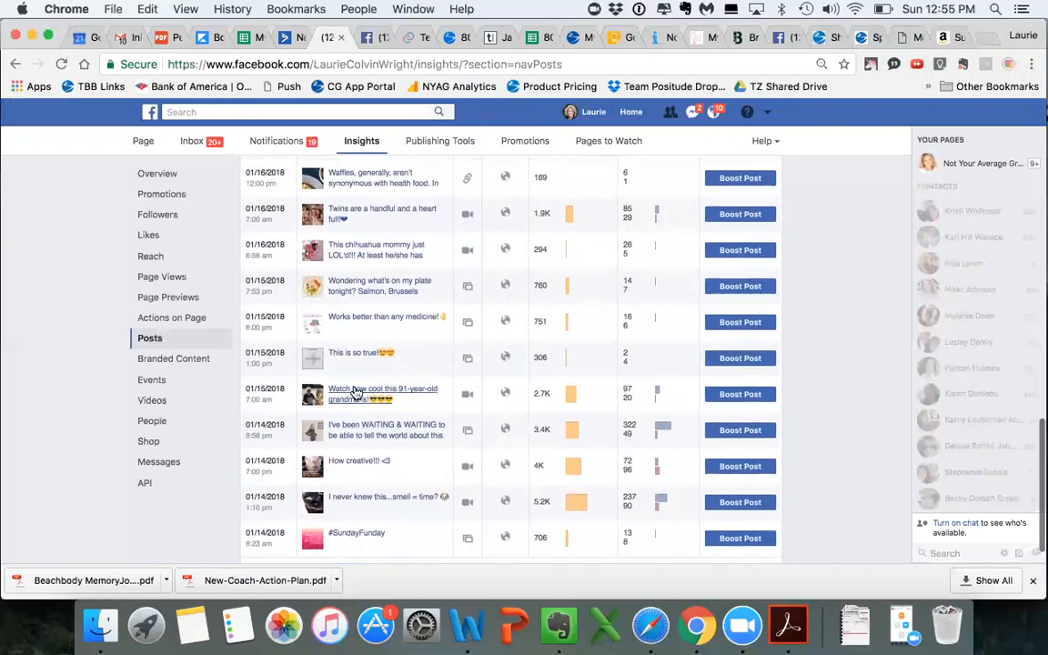
Switch to the personal Facebook timeline and look through its posts from the newest back to January 17 for newsletter content
{"action": "scroll", "coordinate": [356, 391], "scroll_direction": "up", "scroll_amount": 1}
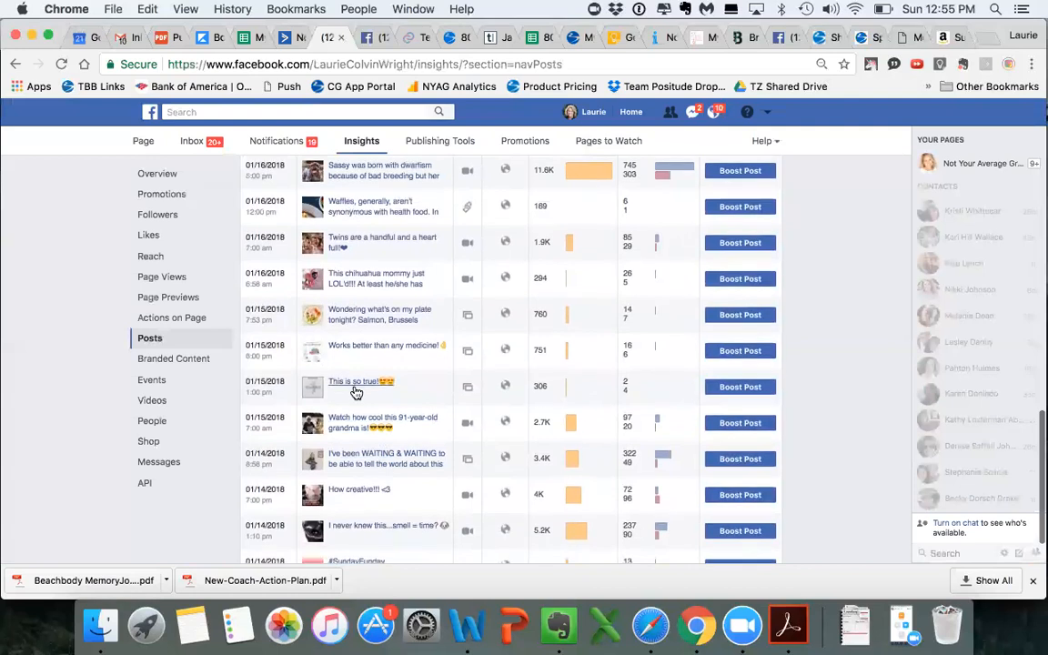
{"action": "scroll", "coordinate": [353, 377], "scroll_direction": "up", "scroll_amount": 3}
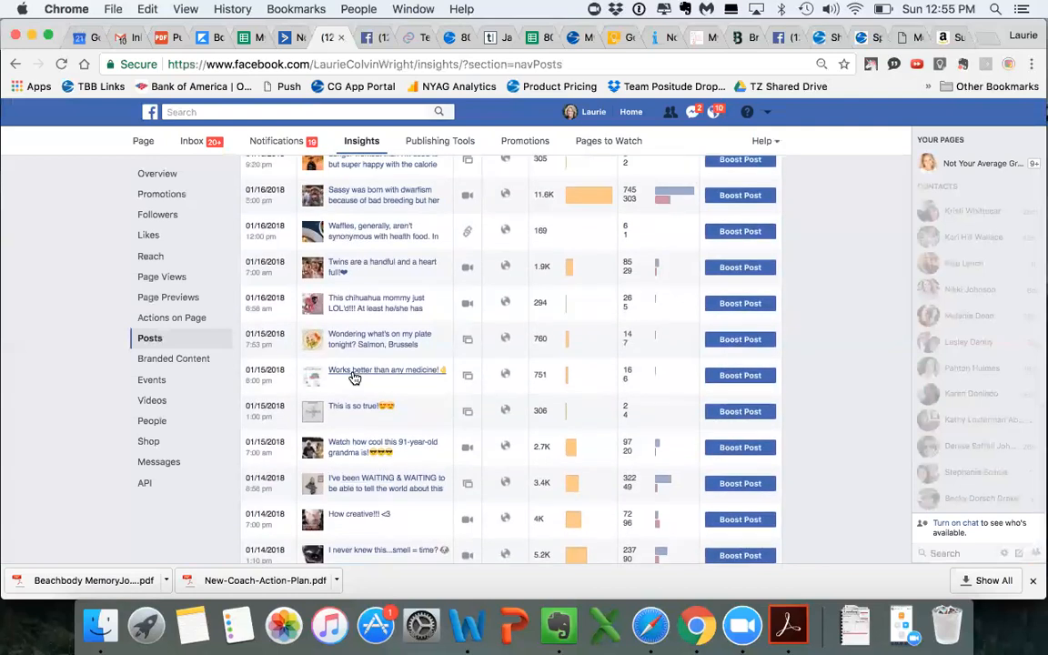
{"action": "left_click", "coordinate": [381, 36]}
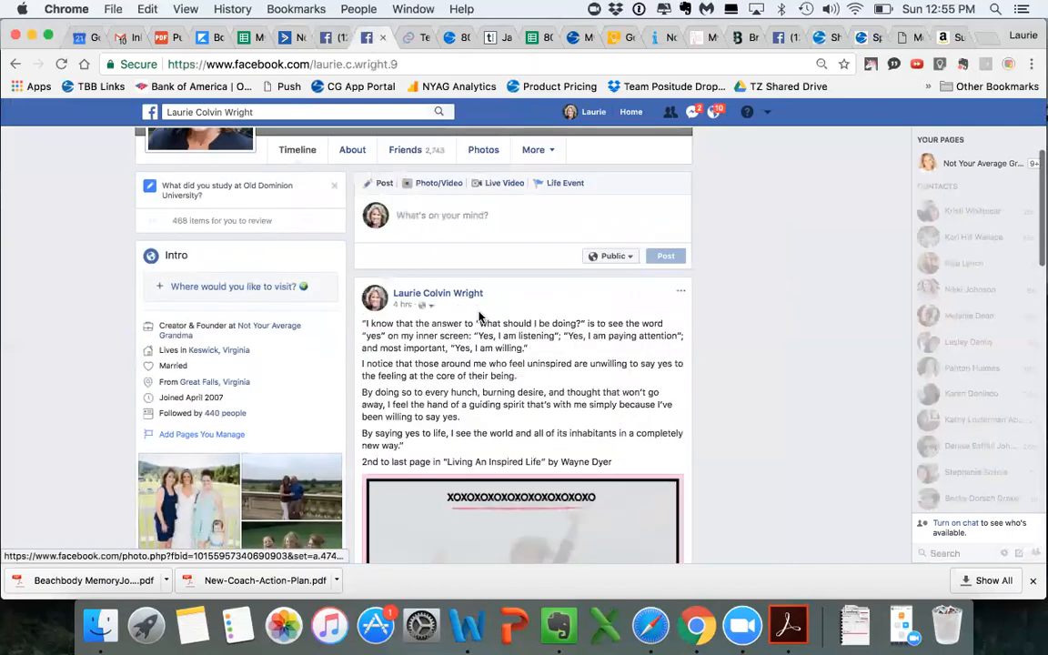
{"action": "scroll", "coordinate": [480, 315], "scroll_direction": "down", "scroll_amount": 10}
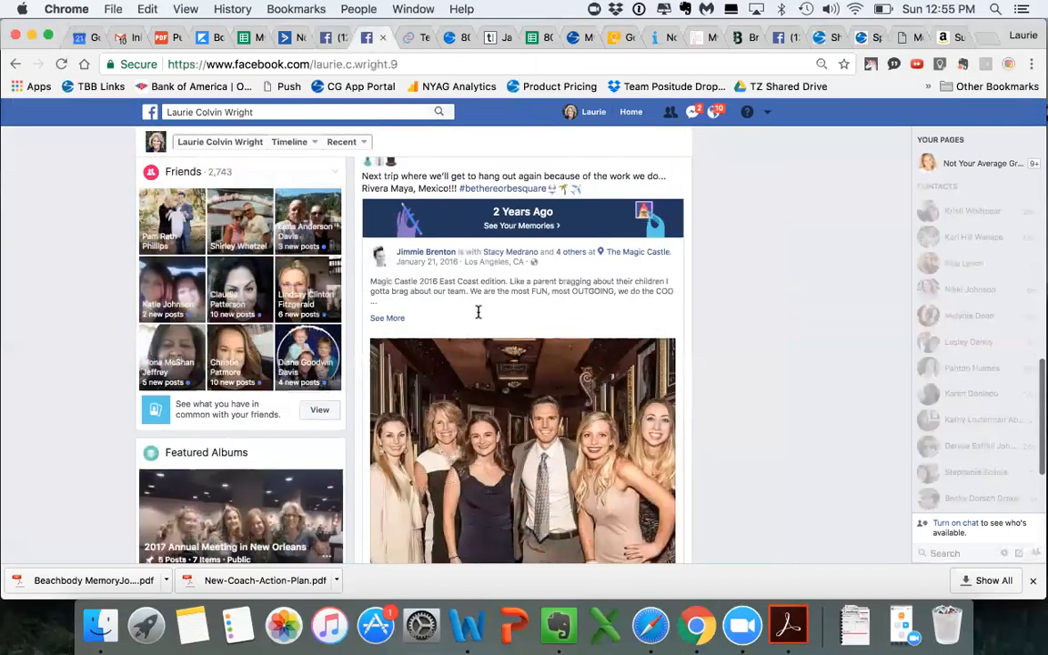
{"action": "scroll", "coordinate": [478, 312], "scroll_direction": "down", "scroll_amount": 5}
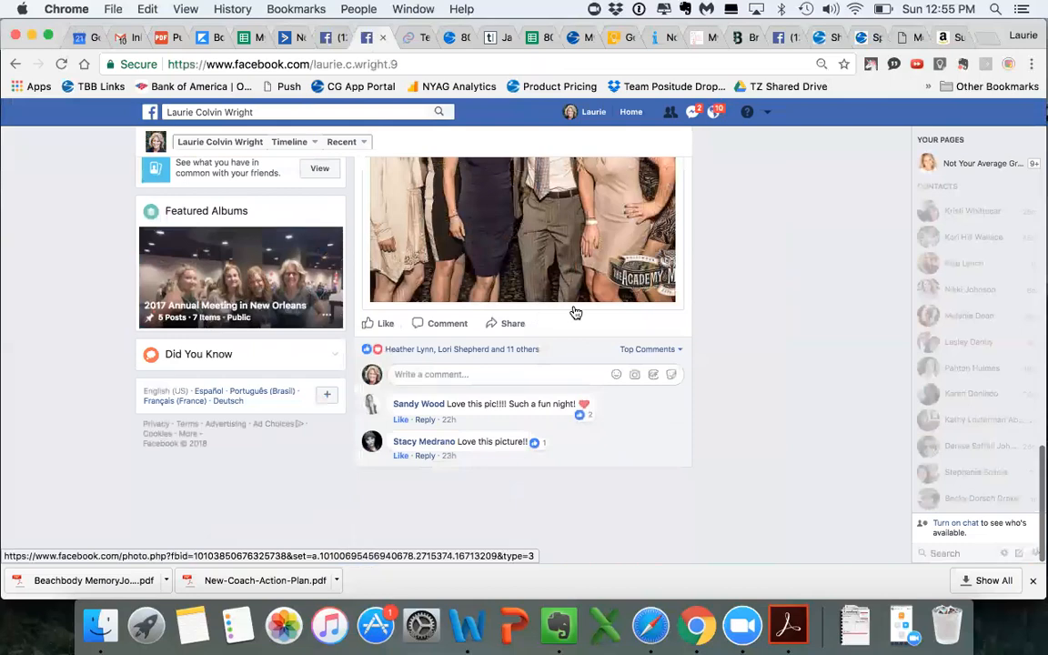
{"action": "scroll", "coordinate": [573, 312], "scroll_direction": "down", "scroll_amount": 6}
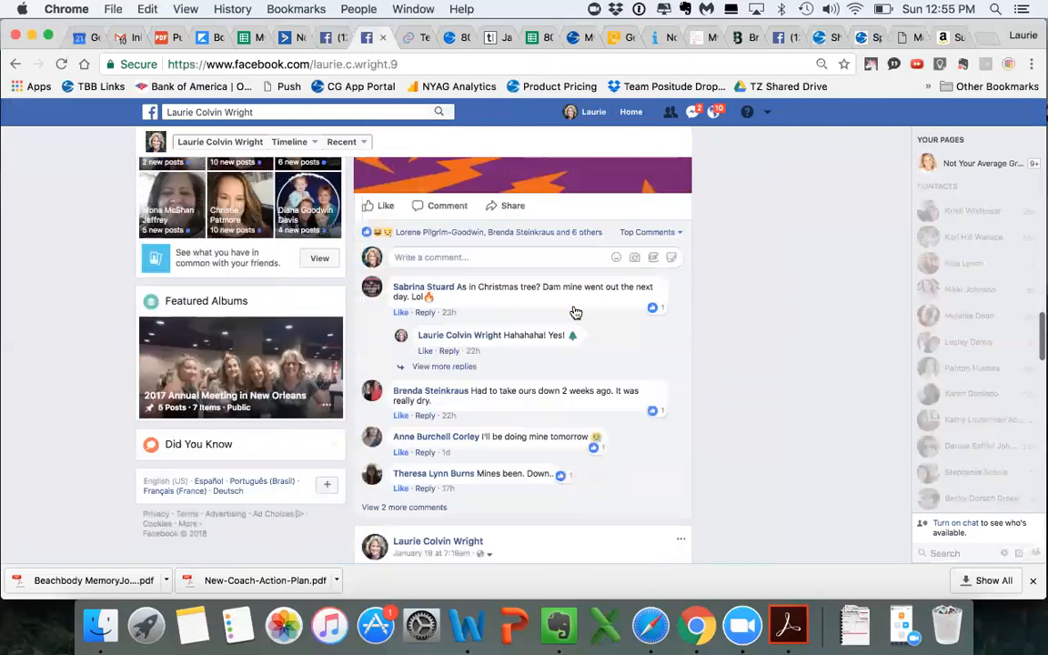
{"action": "scroll", "coordinate": [574, 312], "scroll_direction": "down", "scroll_amount": 4}
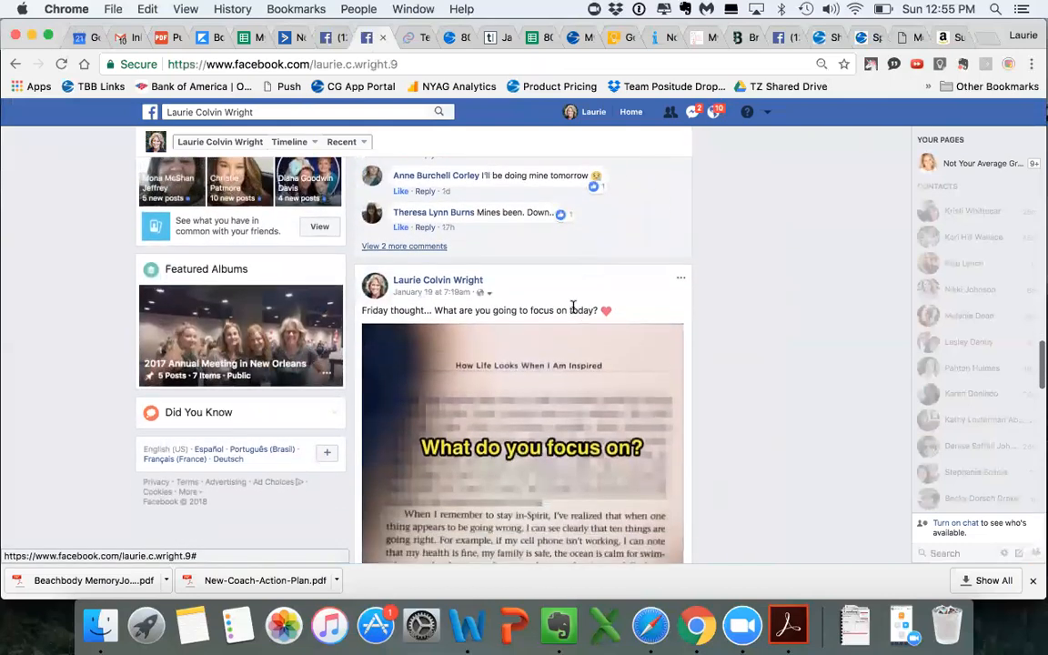
{"action": "scroll", "coordinate": [575, 312], "scroll_direction": "down", "scroll_amount": 3}
{"action": "scroll", "coordinate": [573, 312], "scroll_direction": "up", "scroll_amount": 4}
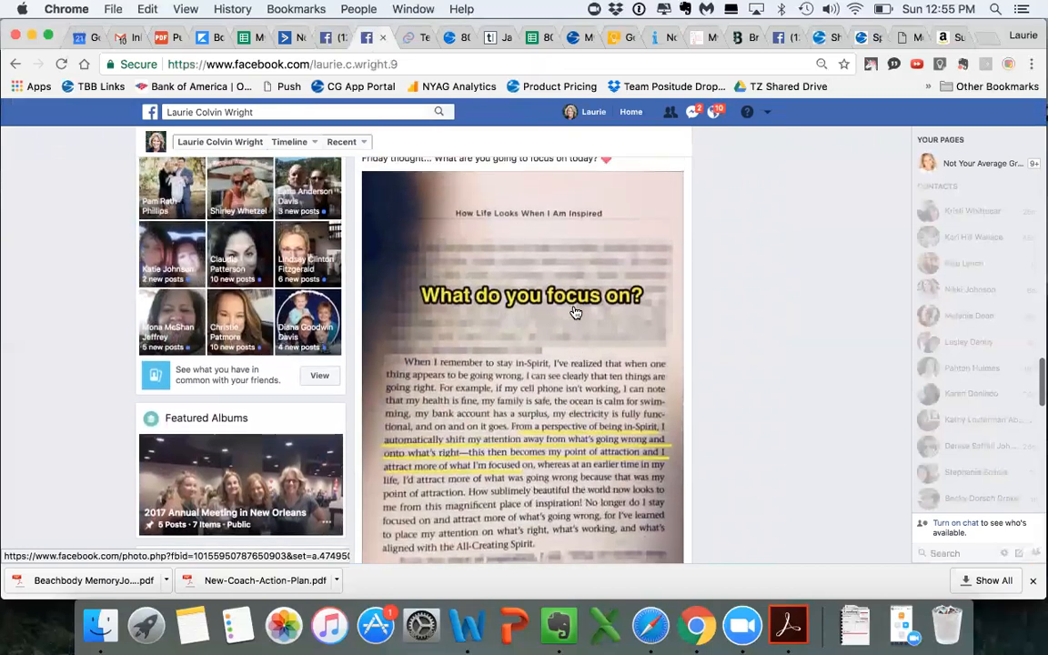
{"action": "scroll", "coordinate": [573, 312], "scroll_direction": "down", "scroll_amount": 8}
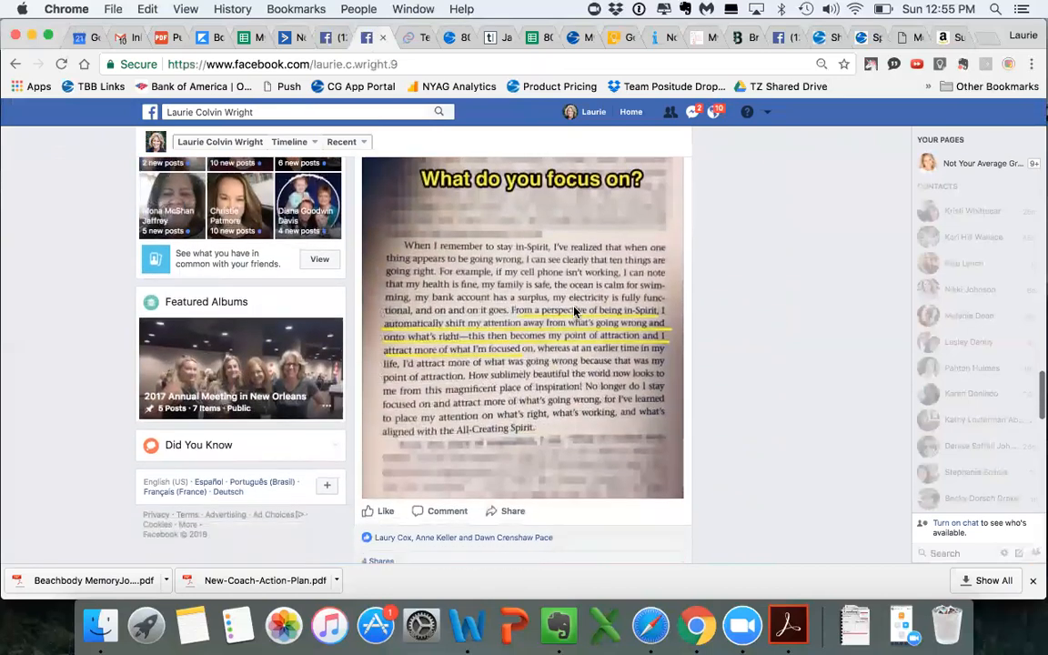
{"action": "scroll", "coordinate": [575, 312], "scroll_direction": "down", "scroll_amount": 8}
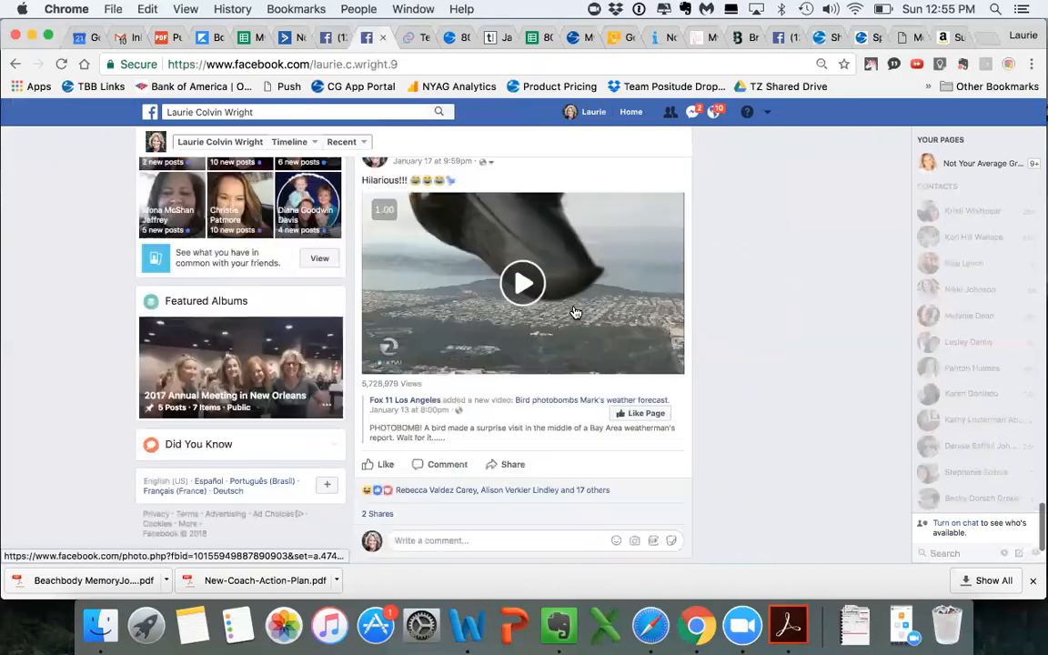
{"action": "scroll", "coordinate": [574, 312], "scroll_direction": "down", "scroll_amount": 1}
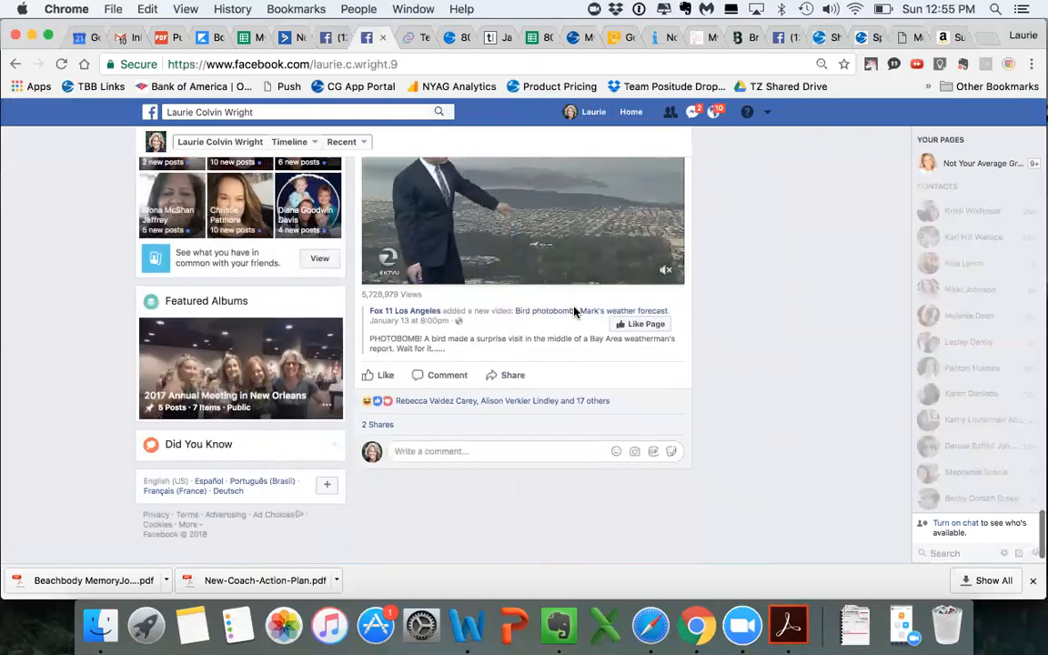
{"action": "scroll", "coordinate": [575, 312], "scroll_direction": "down", "scroll_amount": 3}
{"action": "scroll", "coordinate": [575, 312], "scroll_direction": "up", "scroll_amount": 3}
{"action": "scroll", "coordinate": [574, 312], "scroll_direction": "down", "scroll_amount": 3}
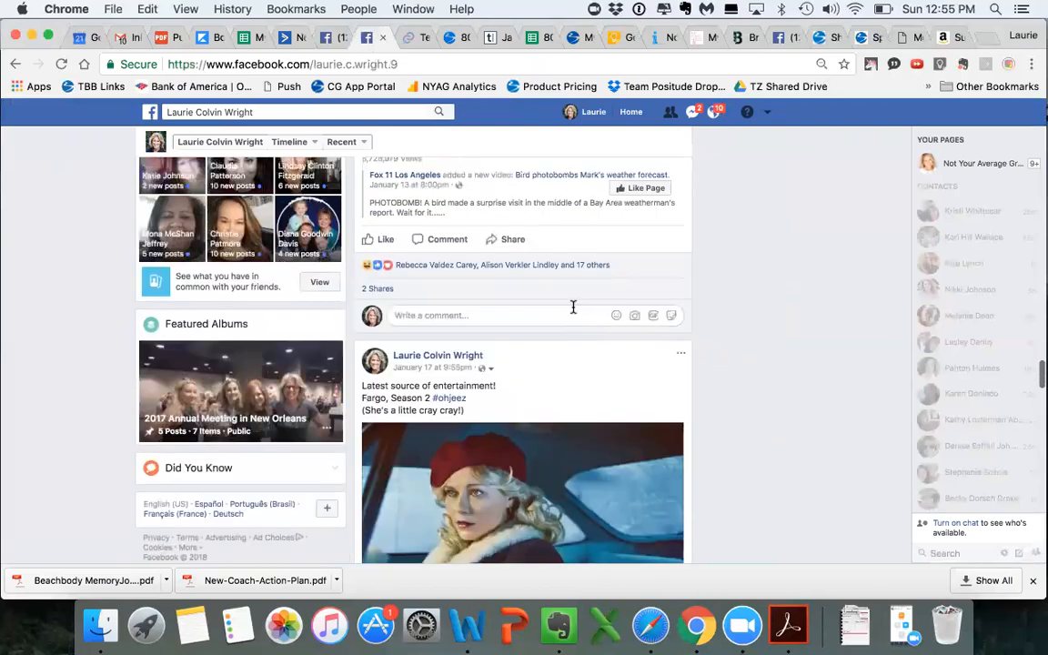
{"action": "scroll", "coordinate": [574, 312], "scroll_direction": "down", "scroll_amount": 2}
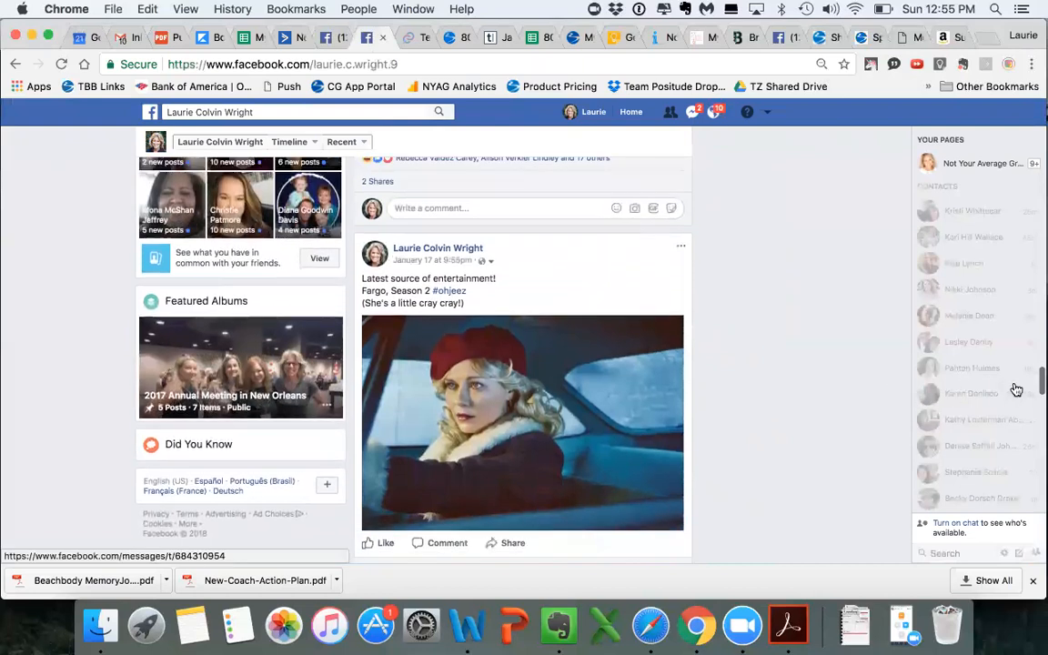
Examine the older timeline posts from January 14 back to January 12 for content suited to the newsletter
{"action": "left_click_drag", "start_coordinate": [1038, 388], "coordinate": [1018, 559]}
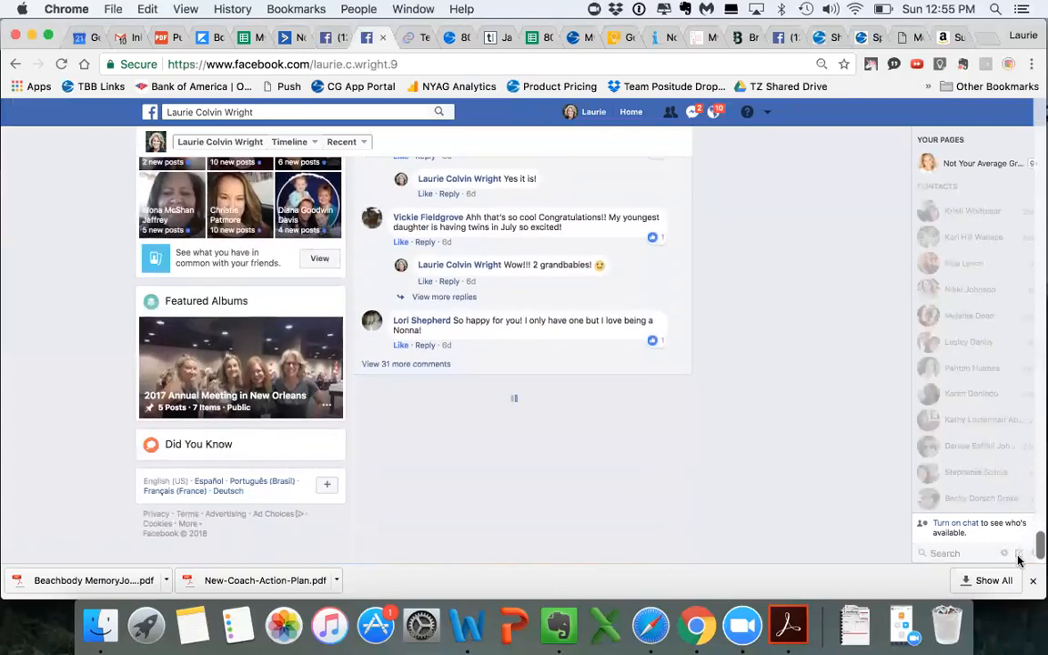
{"action": "scroll", "coordinate": [590, 443], "scroll_direction": "down", "scroll_amount": 4}
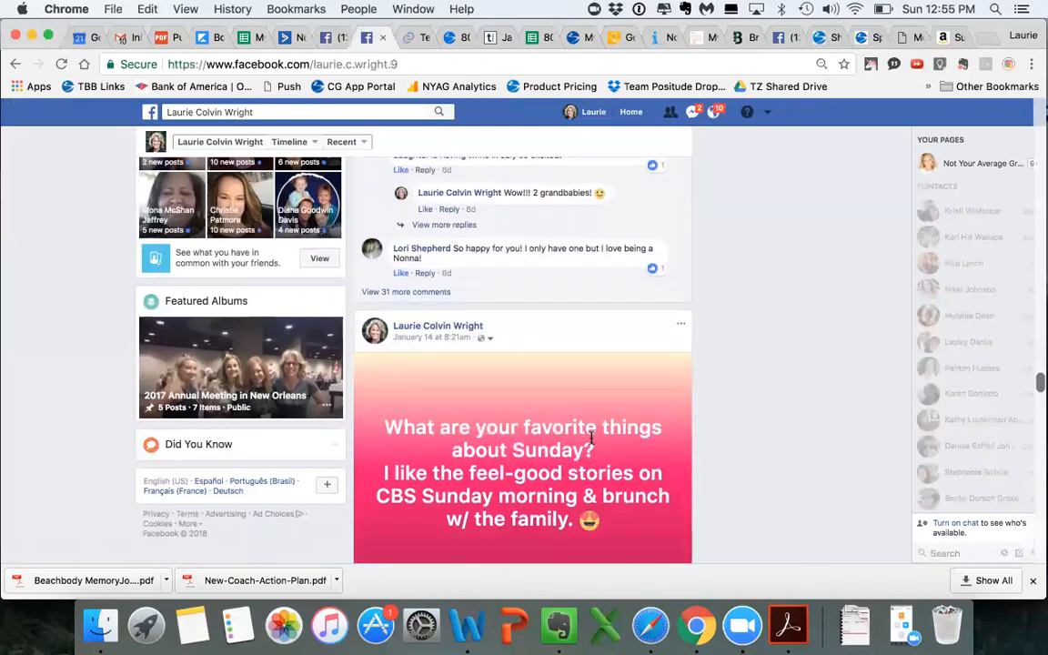
{"action": "scroll", "coordinate": [590, 443], "scroll_direction": "down", "scroll_amount": 5}
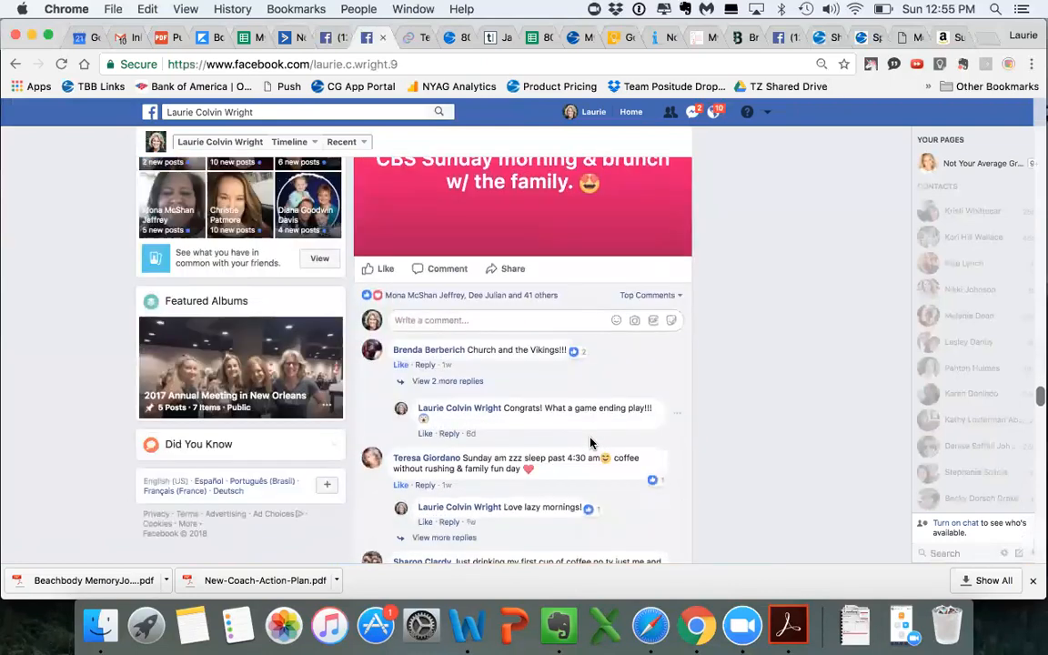
{"action": "scroll", "coordinate": [590, 443], "scroll_direction": "down", "scroll_amount": 5}
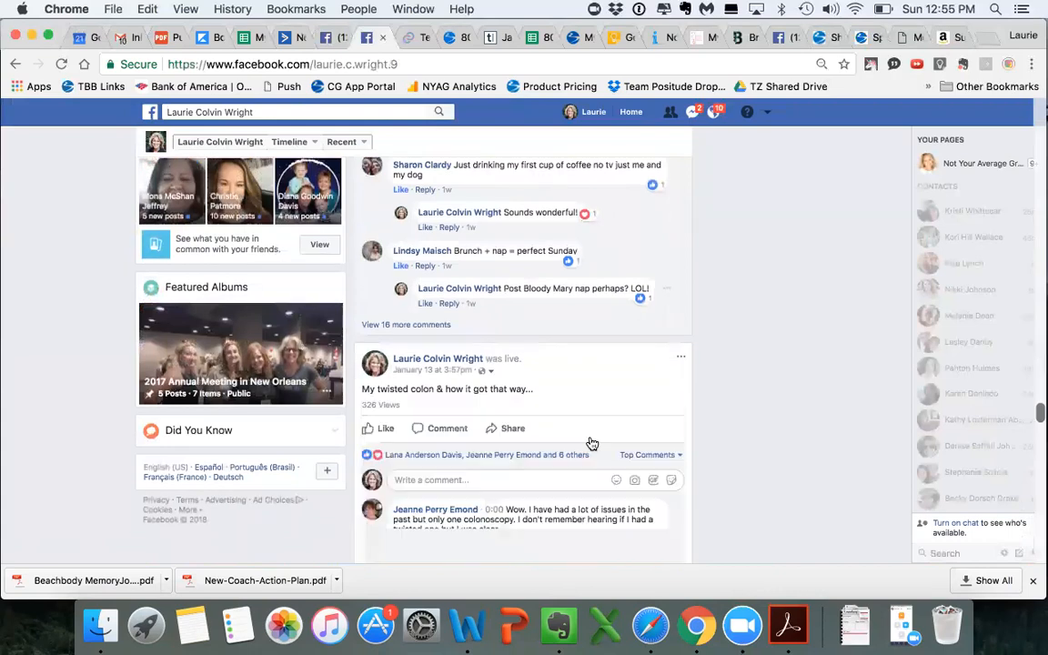
{"action": "scroll", "coordinate": [591, 443], "scroll_direction": "down", "scroll_amount": 1}
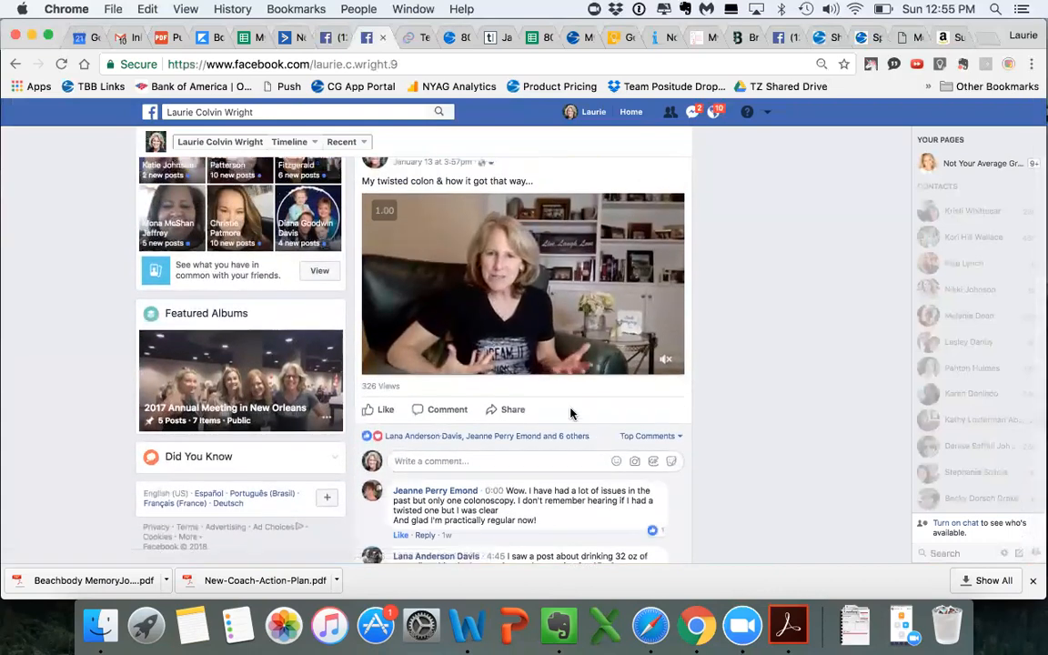
{"action": "scroll", "coordinate": [571, 414], "scroll_direction": "down", "scroll_amount": 1}
{"action": "scroll", "coordinate": [571, 414], "scroll_direction": "down", "scroll_amount": 2}
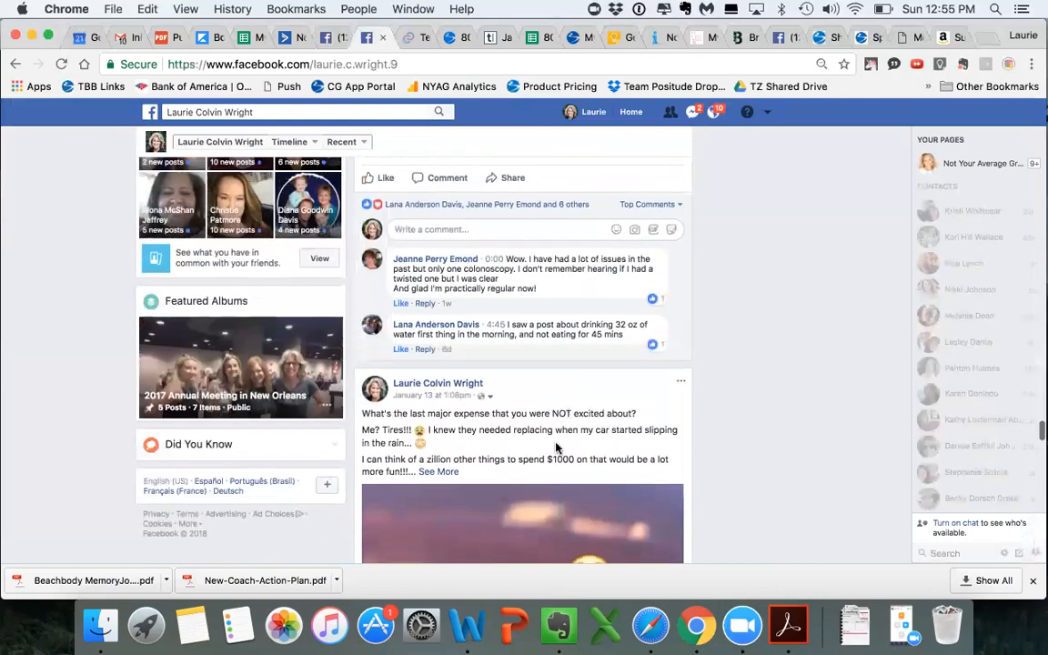
{"action": "scroll", "coordinate": [557, 448], "scroll_direction": "down", "scroll_amount": 4}
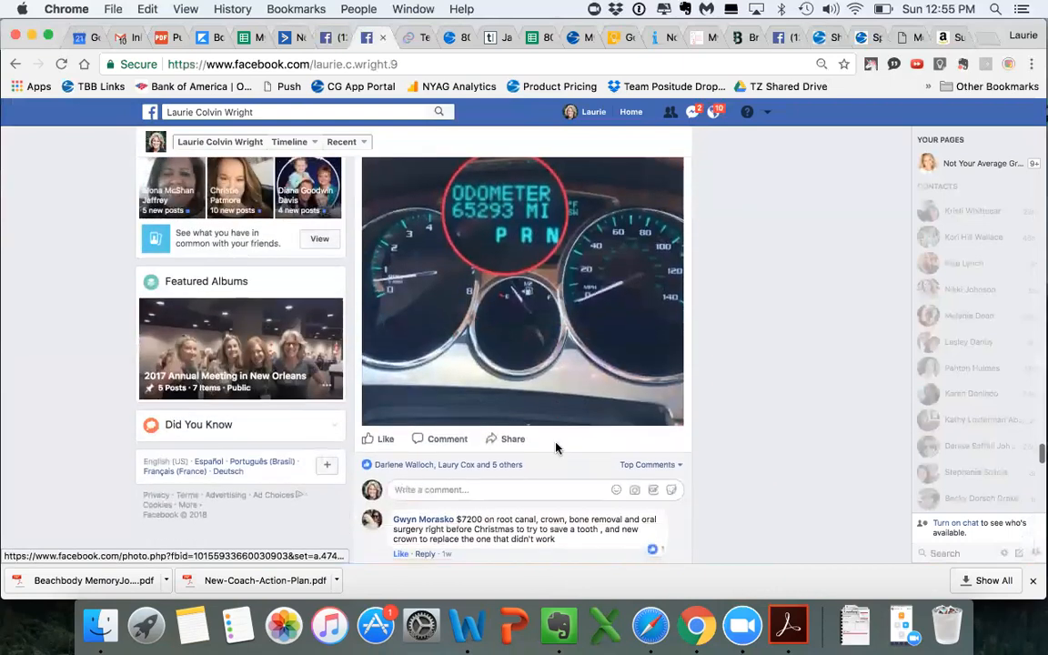
{"action": "scroll", "coordinate": [557, 448], "scroll_direction": "down", "scroll_amount": 8}
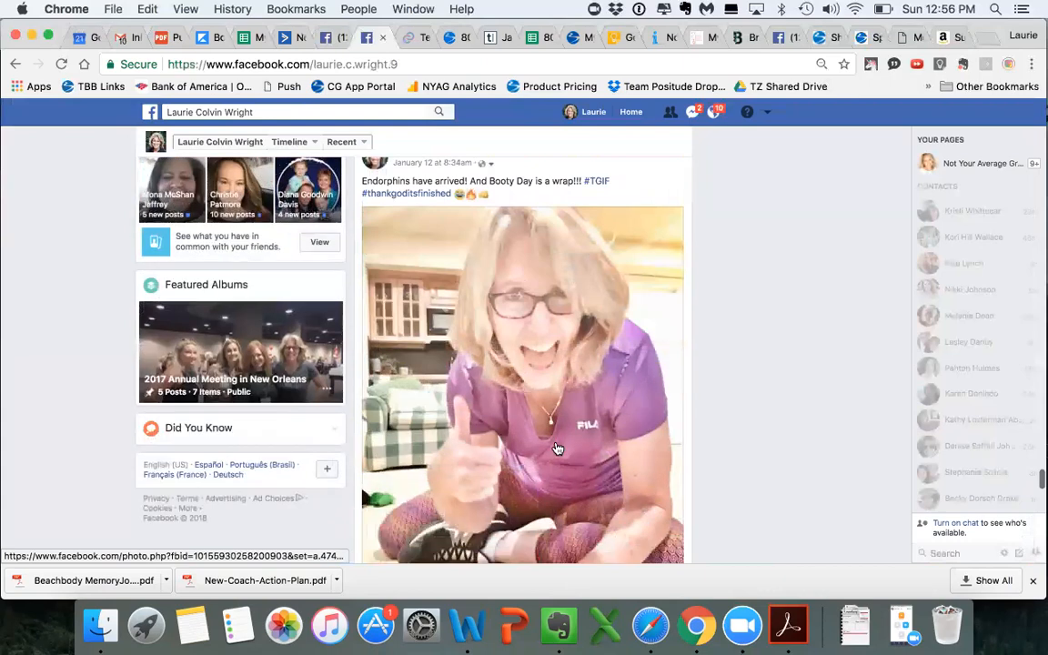
{"action": "scroll", "coordinate": [558, 448], "scroll_direction": "down", "scroll_amount": 6}
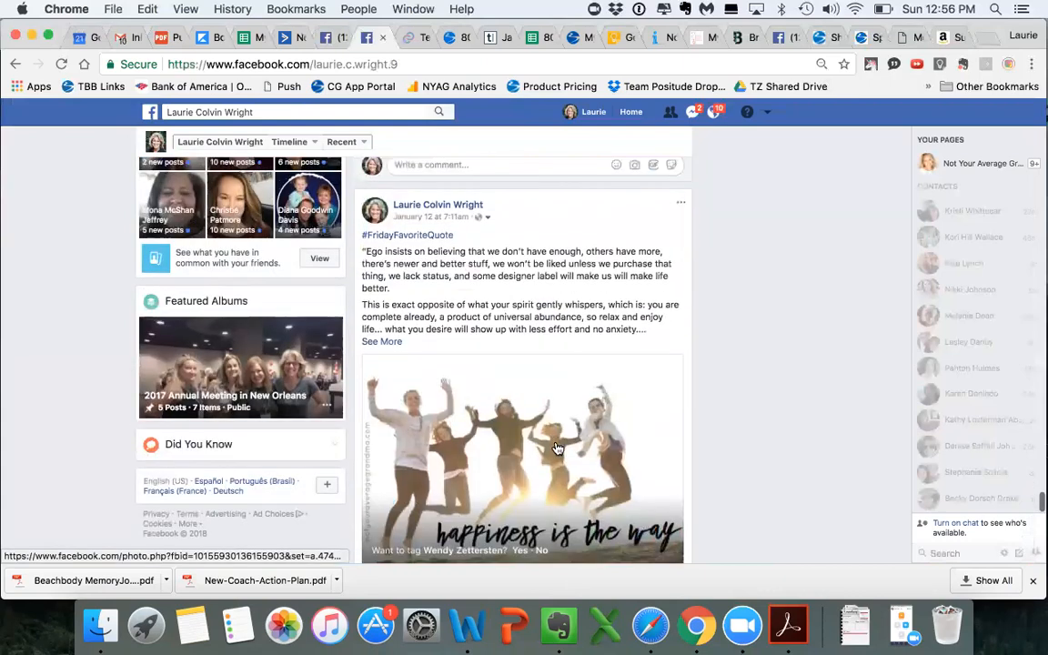
Expand the January 12 #FridayFavoriteQuote post and copy its full quote, including the "Living an Inspired Life" attribution, without the hashtag
{"action": "left_click", "coordinate": [390, 347]}
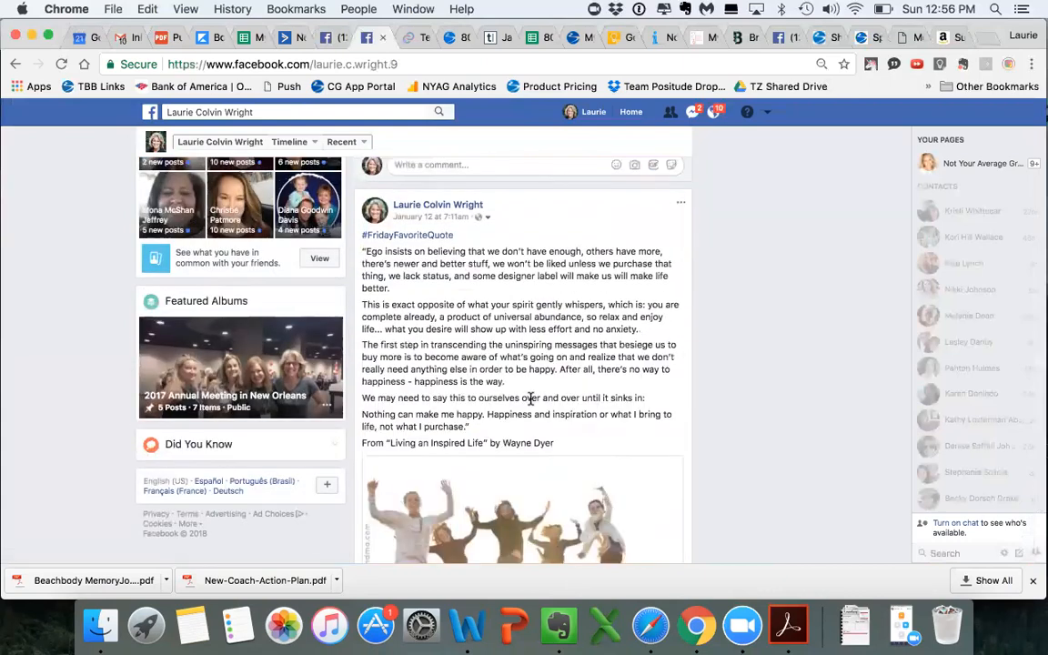
{"action": "scroll", "coordinate": [530, 398], "scroll_direction": "down", "scroll_amount": 1}
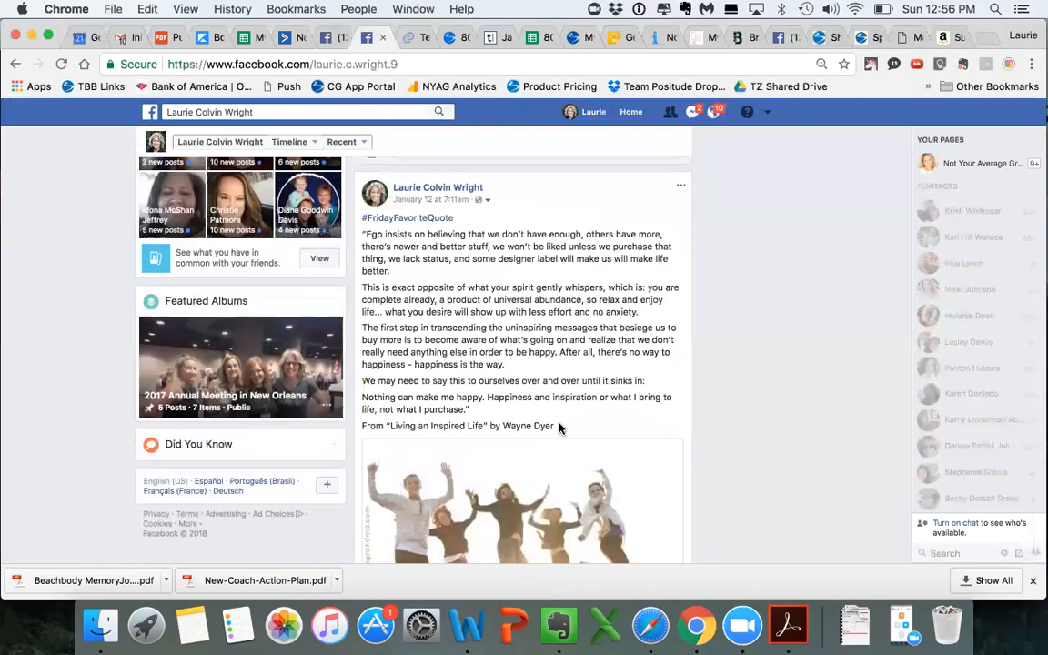
{"action": "left_click_drag", "start_coordinate": [559, 429], "coordinate": [356, 239]}
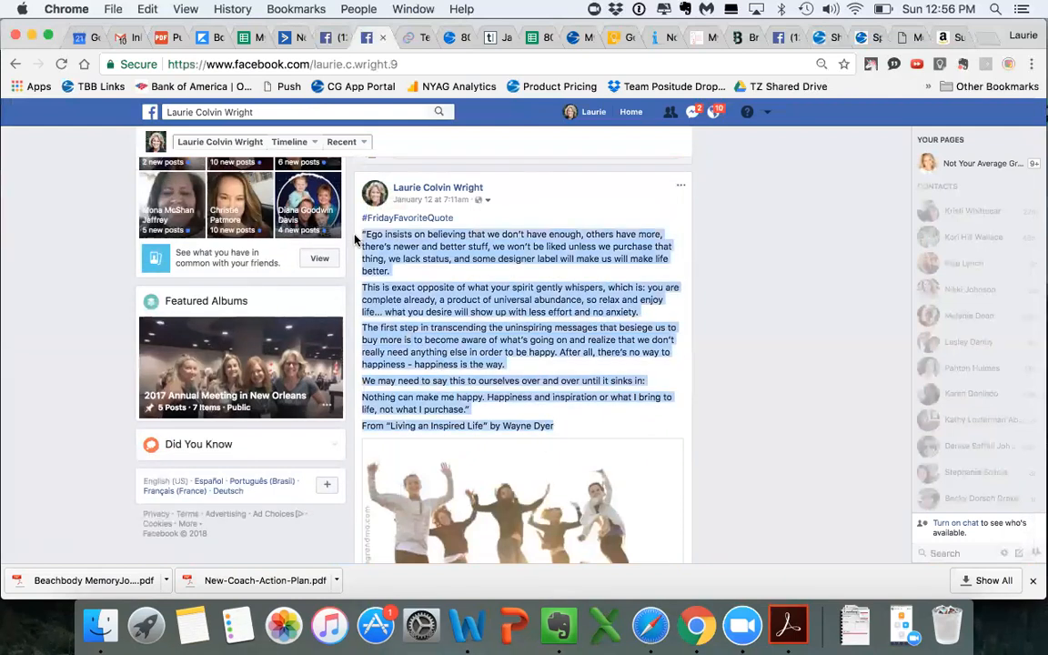
{"action": "key", "text": "super+c"}
Download the "happiness is the way" photo from the #FridayFavoriteQuote post and return to the timeline
{"action": "scroll", "coordinate": [607, 375], "scroll_direction": "down", "scroll_amount": 3}
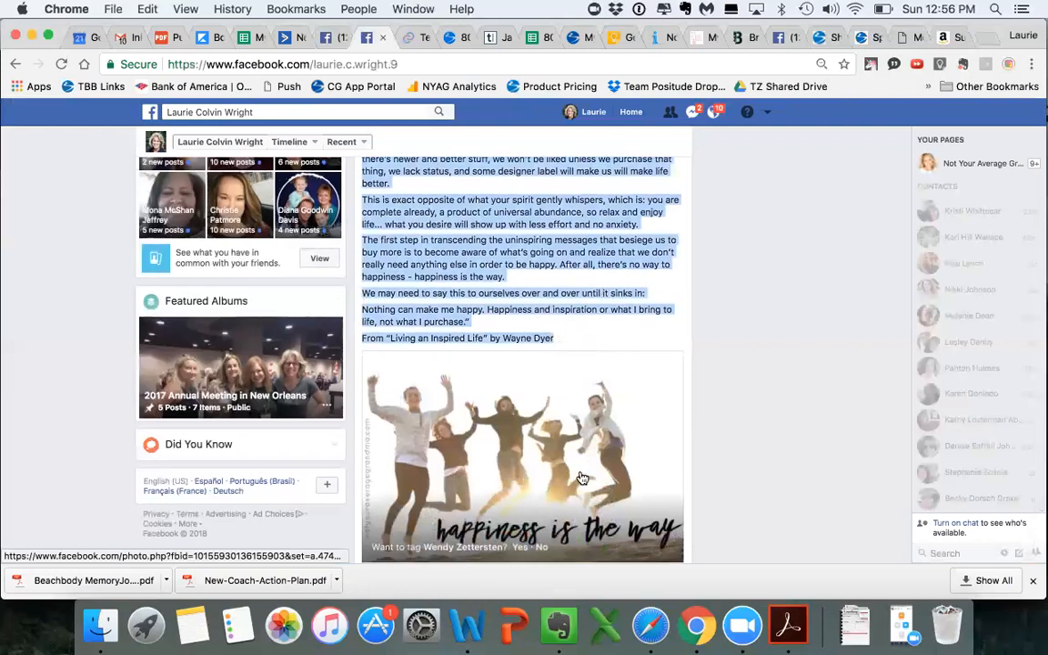
{"action": "scroll", "coordinate": [622, 465], "scroll_direction": "down", "scroll_amount": 2}
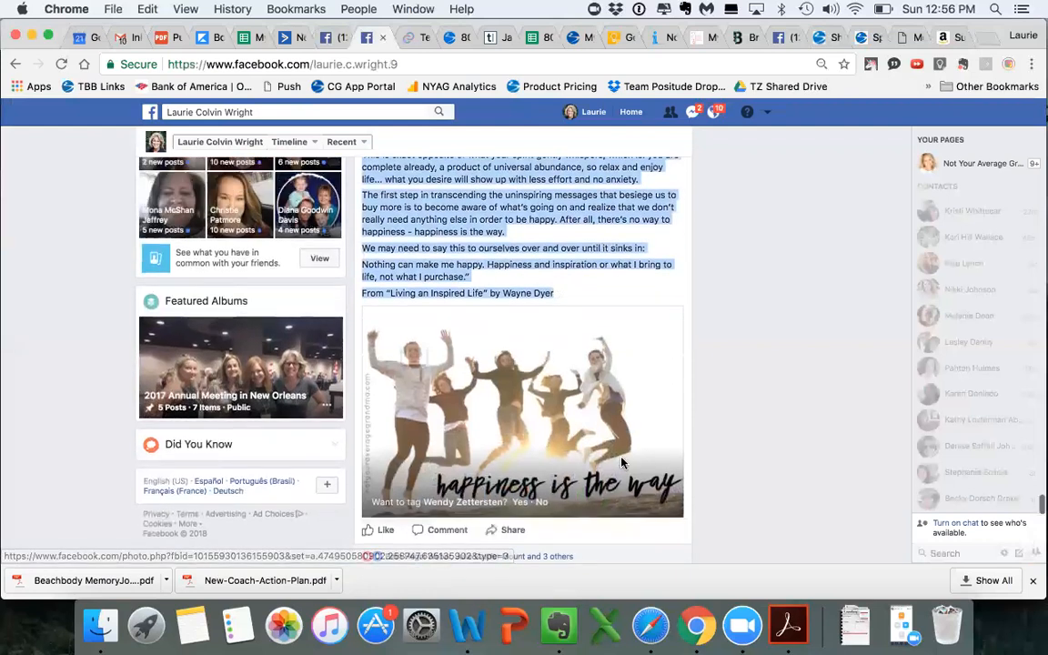
{"action": "left_click", "coordinate": [595, 426]}
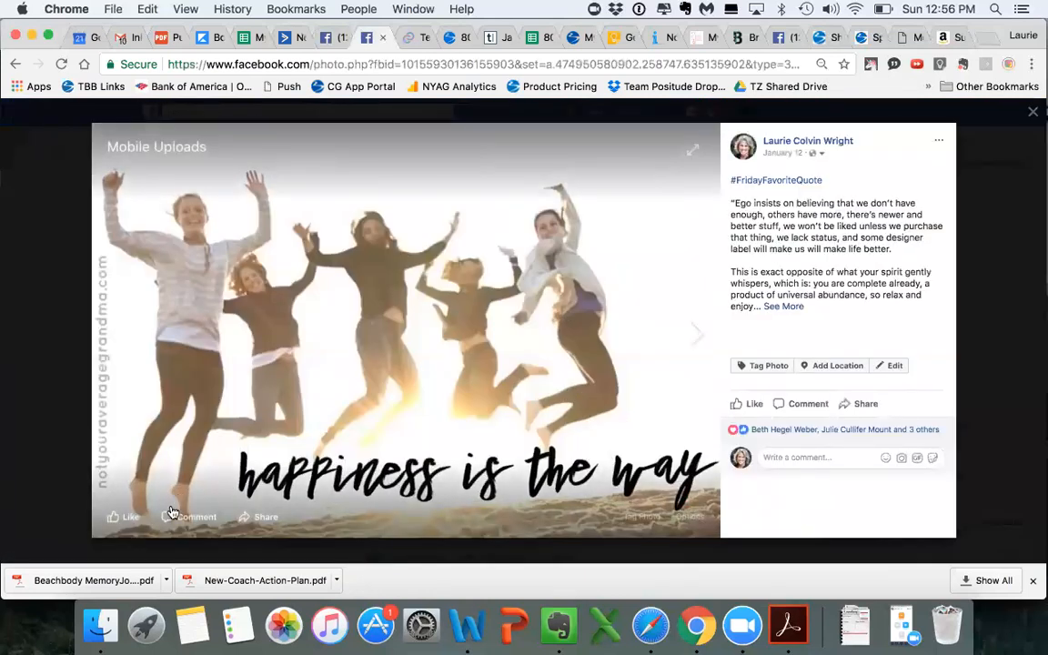
{"action": "left_click", "coordinate": [684, 519]}
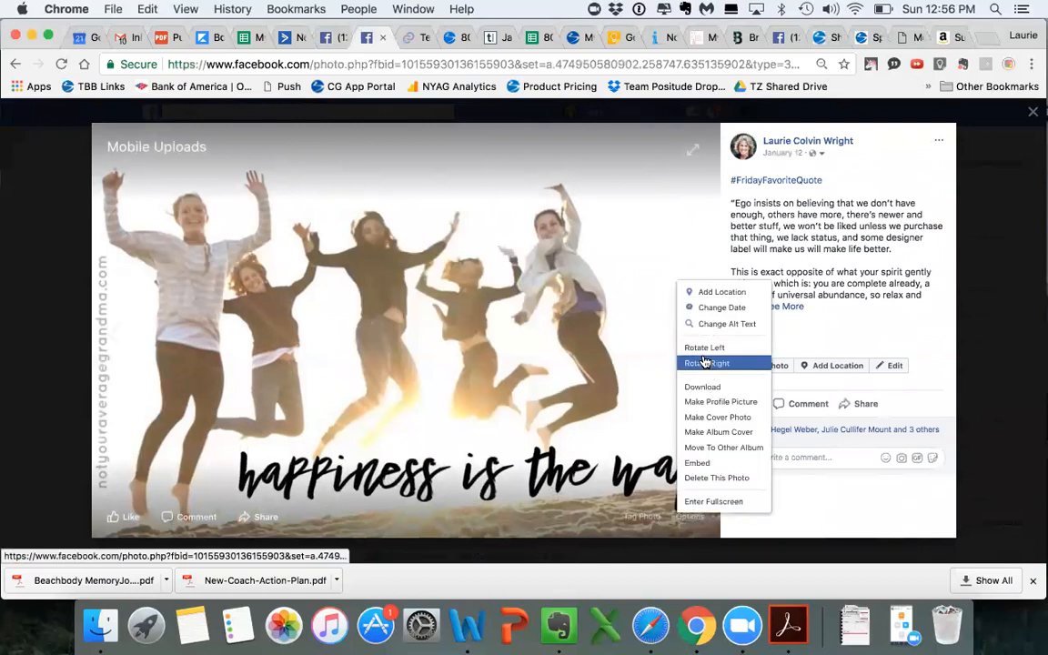
{"action": "left_click", "coordinate": [701, 388]}
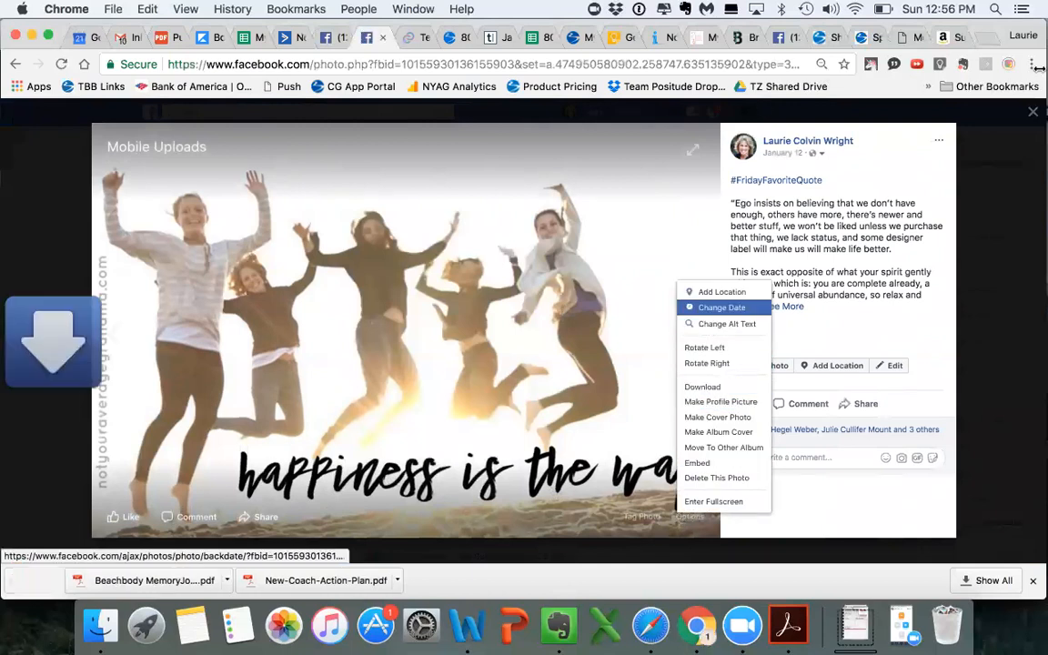
{"action": "left_click", "coordinate": [1033, 111]}
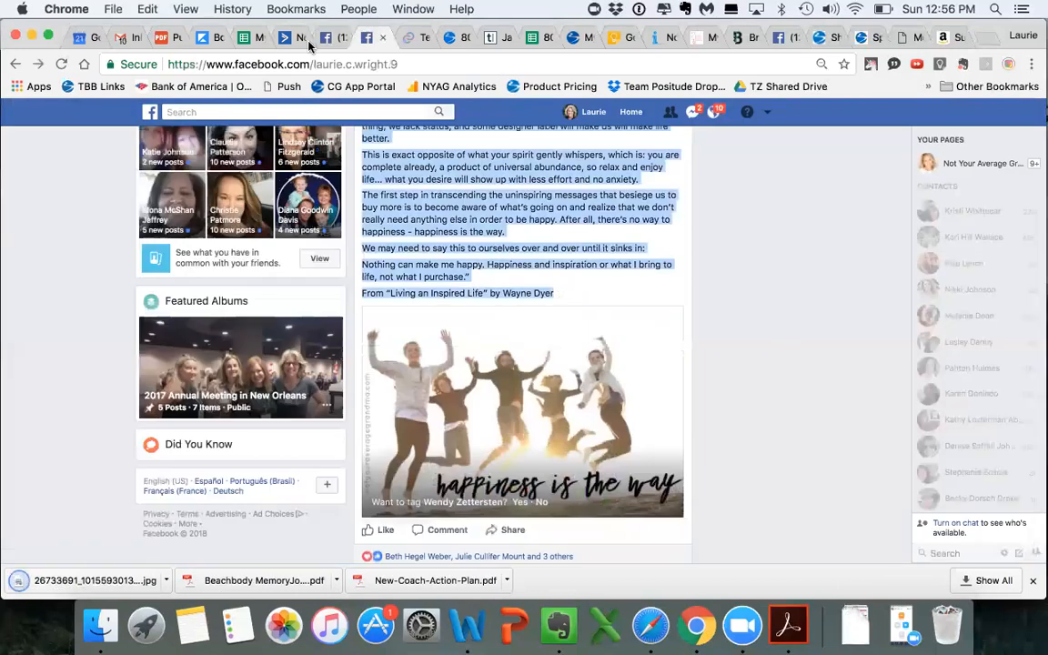
{"action": "scroll", "coordinate": [434, 191], "scroll_direction": "down", "scroll_amount": 2}
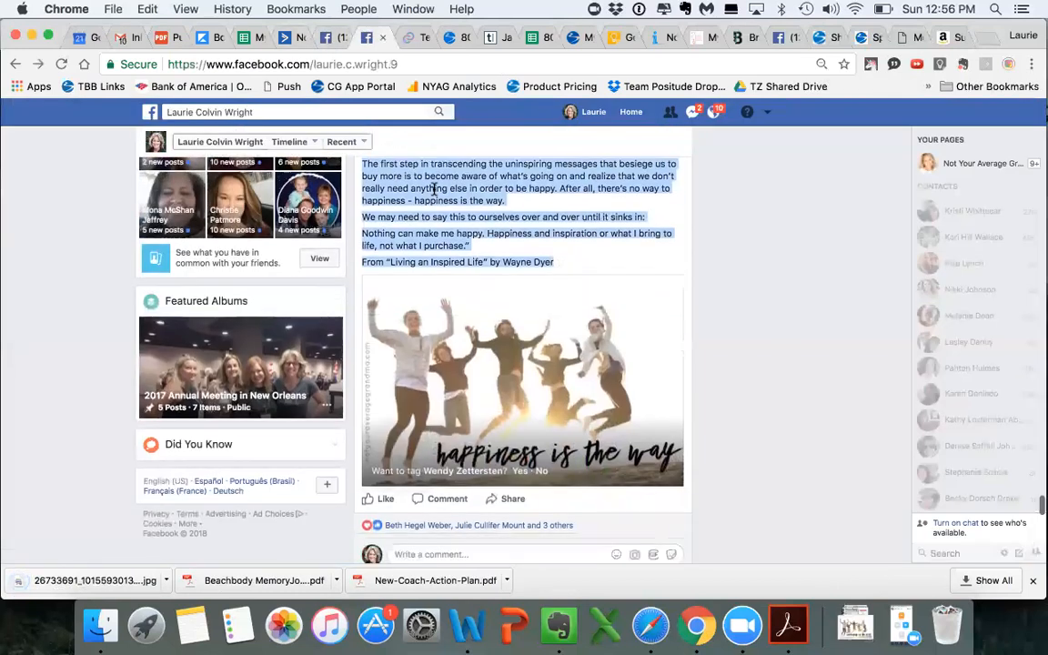
Switch back to the page's Insights post list and look over the published posts from 01/14/2018 up to 01/17/2018
{"action": "left_click", "coordinate": [331, 39]}
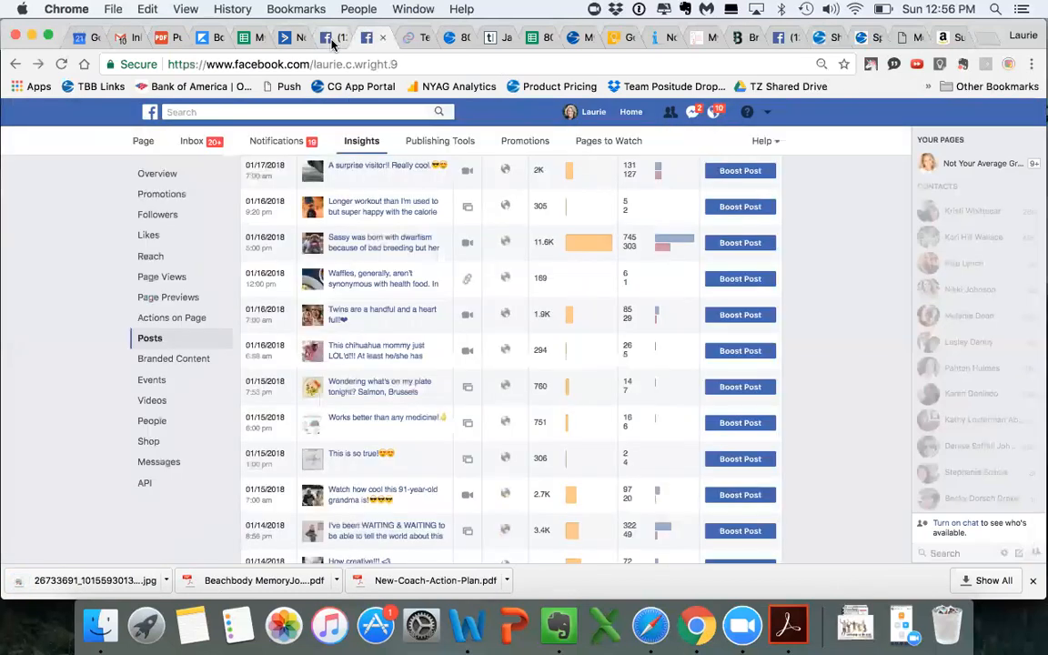
{"action": "scroll", "coordinate": [378, 306], "scroll_direction": "up", "scroll_amount": 2}
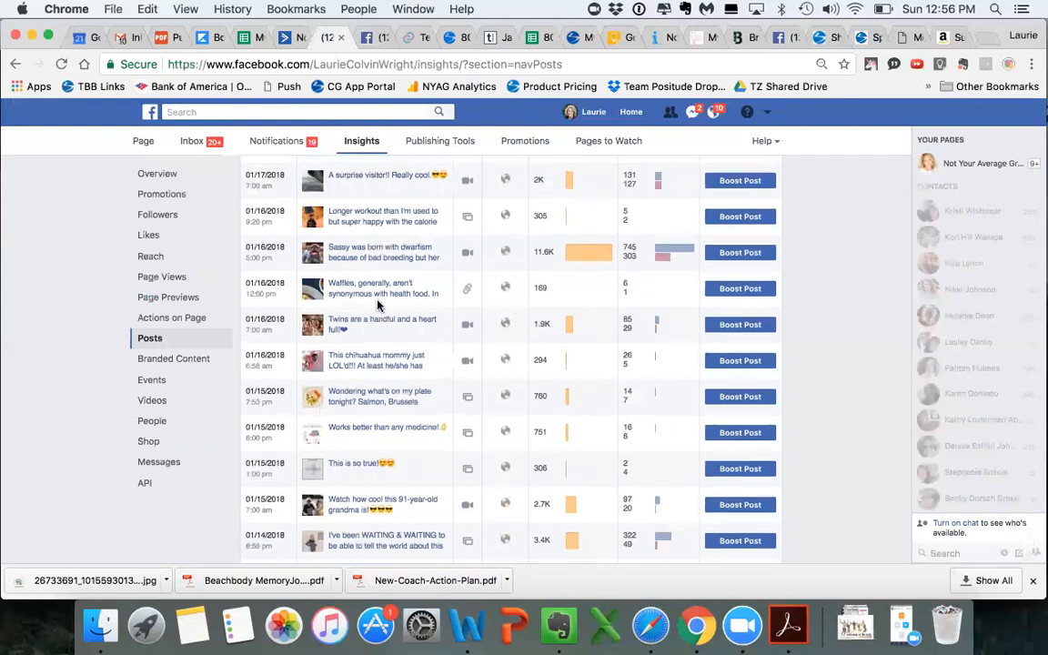
{"action": "scroll", "coordinate": [382, 273], "scroll_direction": "up", "scroll_amount": 1}
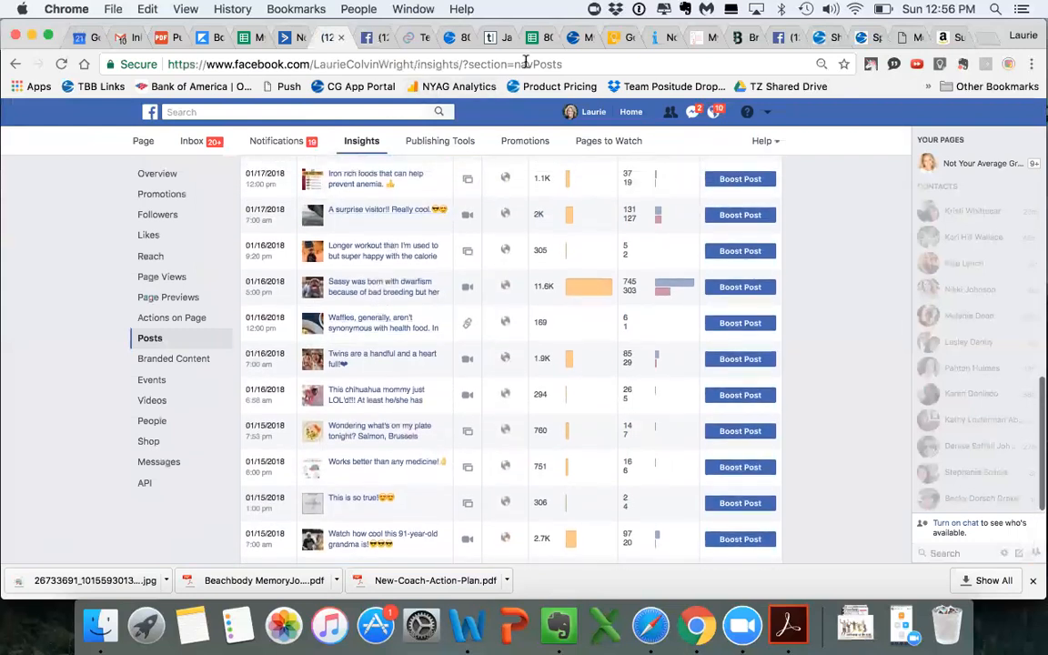
Switch back to the newsletter campaign designer and paste the copied "Living an Inspired Life" quote into the empty text block under MINDSET
{"action": "left_click", "coordinate": [287, 39]}
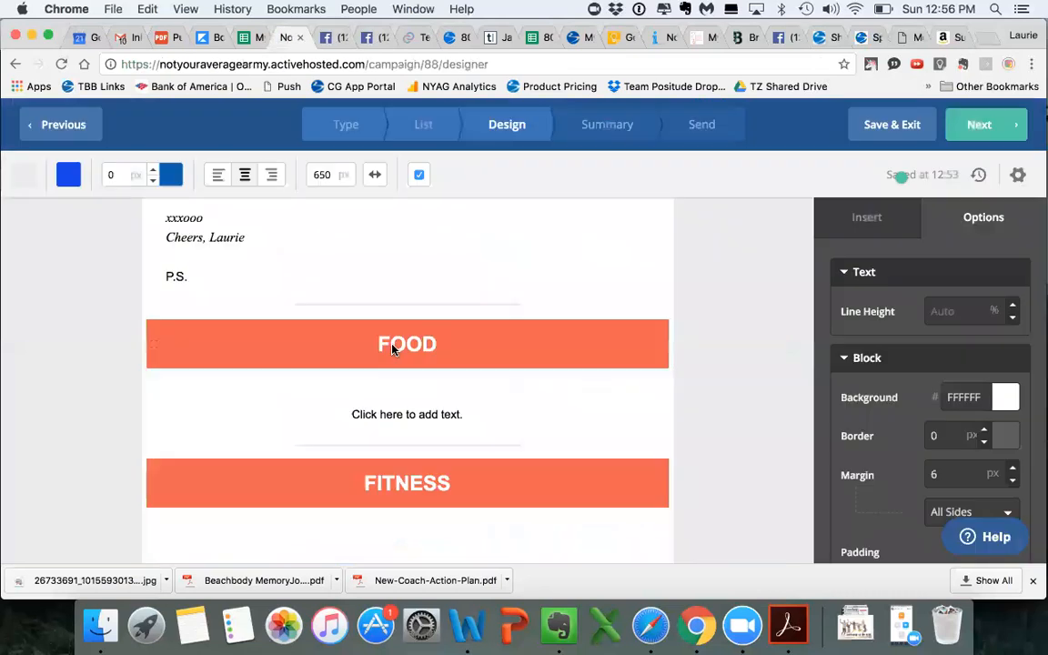
{"action": "scroll", "coordinate": [396, 429], "scroll_direction": "down", "scroll_amount": 4}
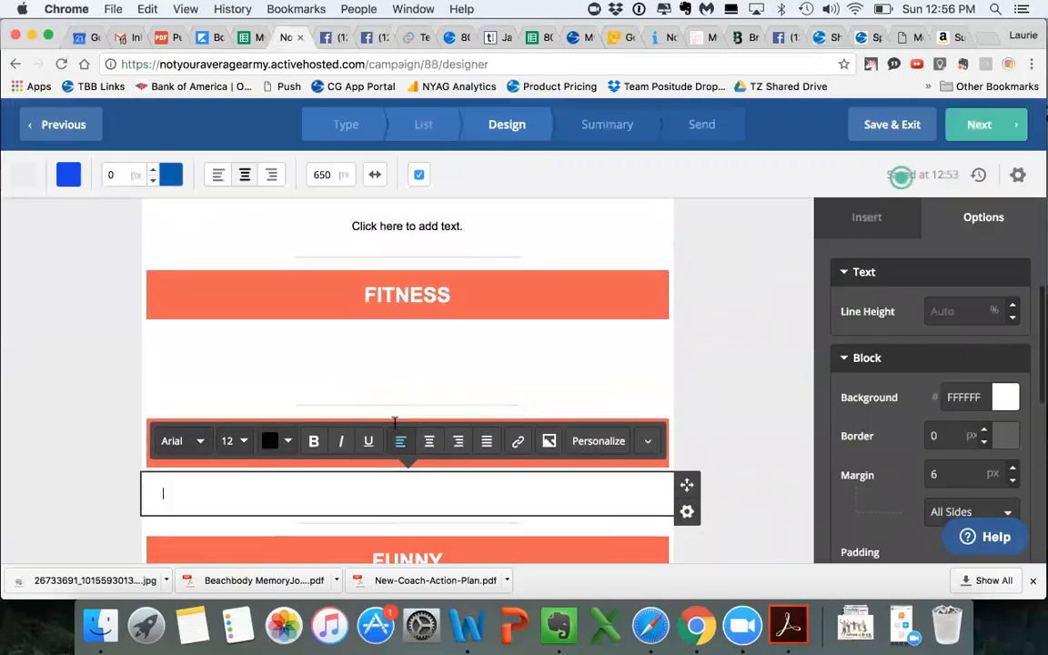
{"action": "scroll", "coordinate": [396, 426], "scroll_direction": "down", "scroll_amount": 1}
{"action": "scroll", "coordinate": [396, 425], "scroll_direction": "up", "scroll_amount": 7}
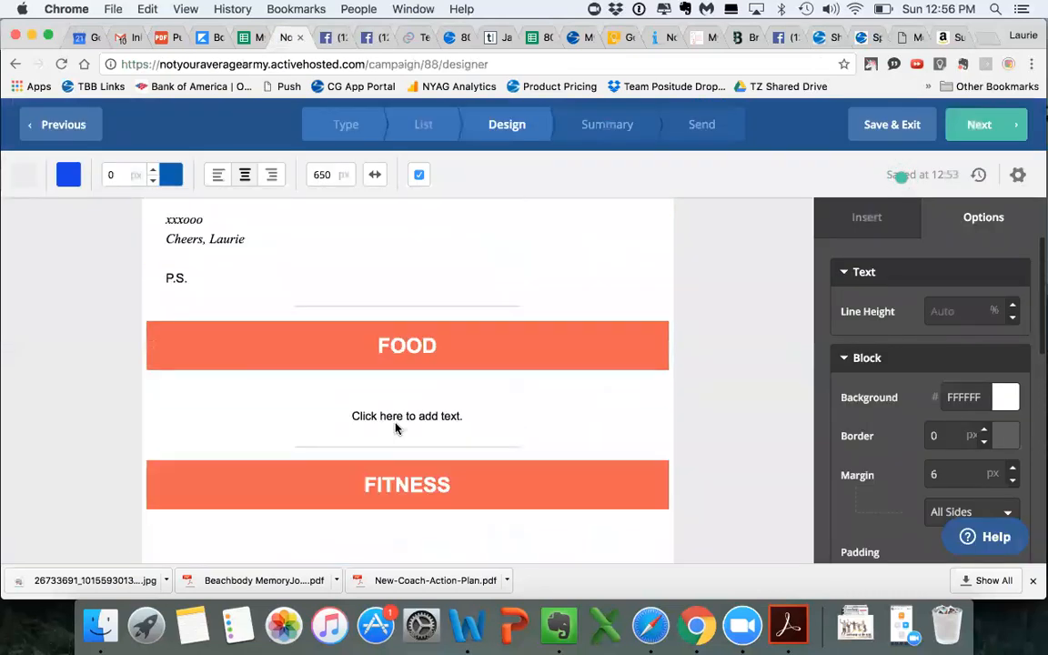
{"action": "scroll", "coordinate": [396, 427], "scroll_direction": "down", "scroll_amount": 3}
{"action": "scroll", "coordinate": [396, 428], "scroll_direction": "down", "scroll_amount": 4}
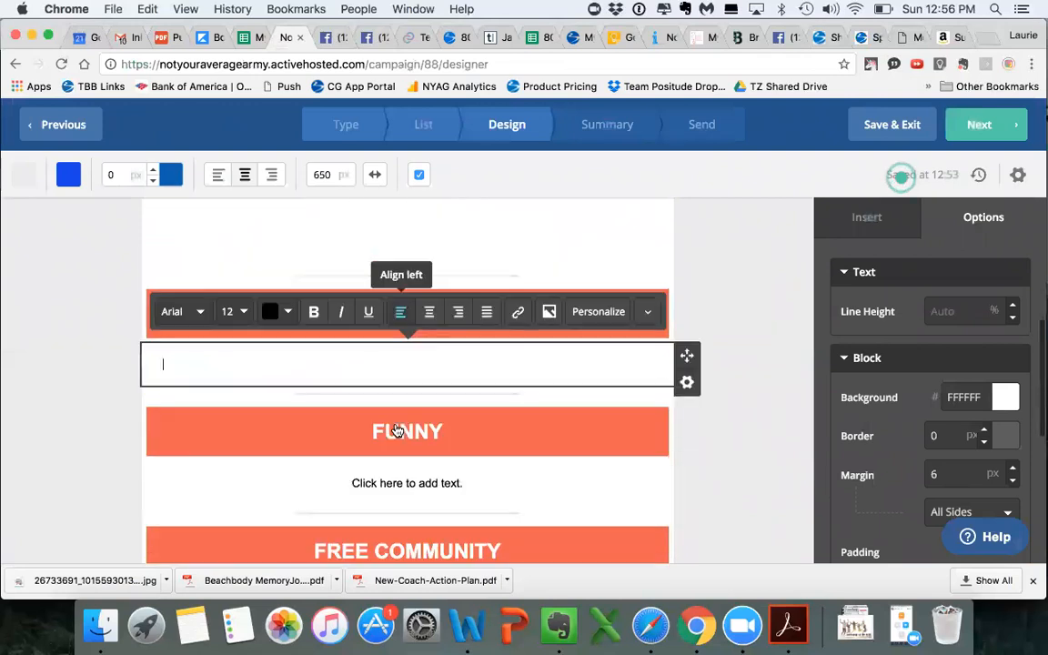
{"action": "scroll", "coordinate": [394, 424], "scroll_direction": "up", "scroll_amount": 3}
{"action": "scroll", "coordinate": [396, 428], "scroll_direction": "up", "scroll_amount": 1}
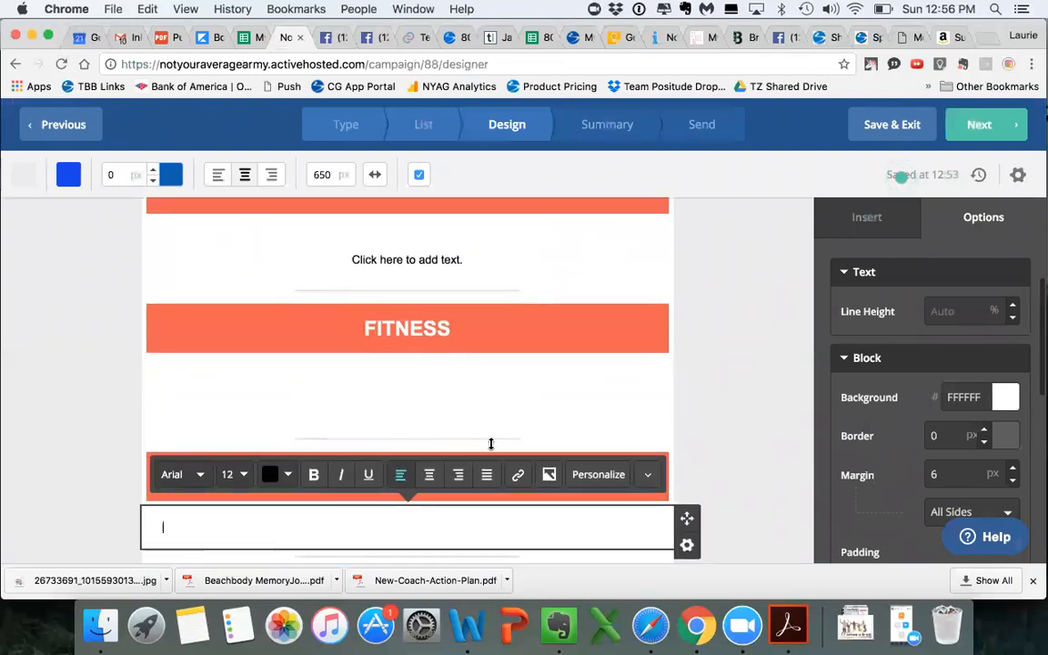
{"action": "scroll", "coordinate": [496, 519], "scroll_direction": "down", "scroll_amount": 3}
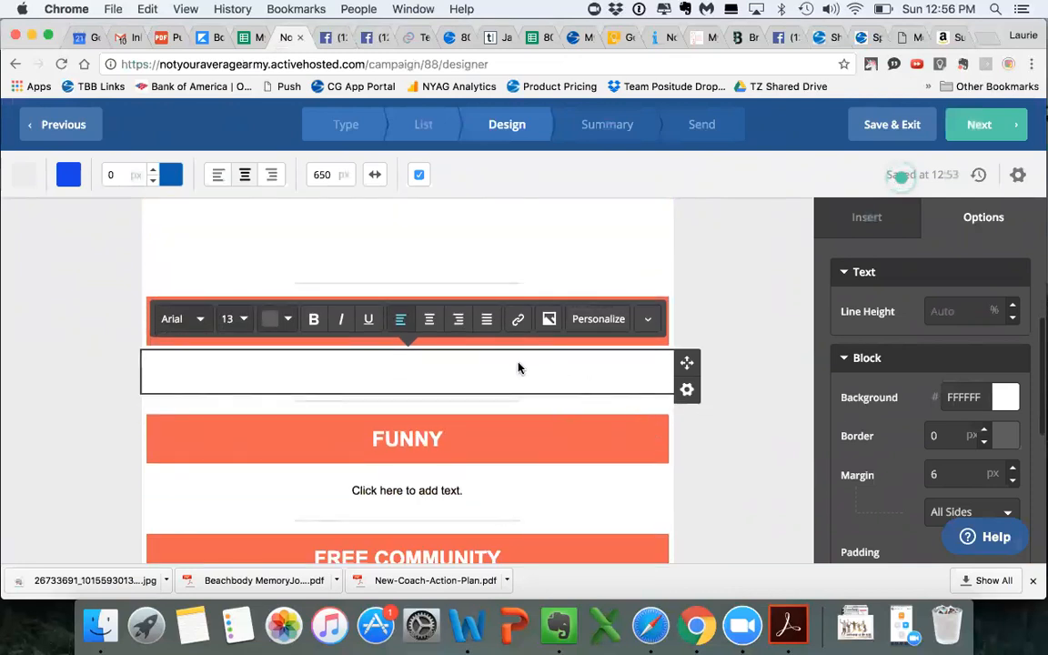
{"action": "key", "text": "super+v"}
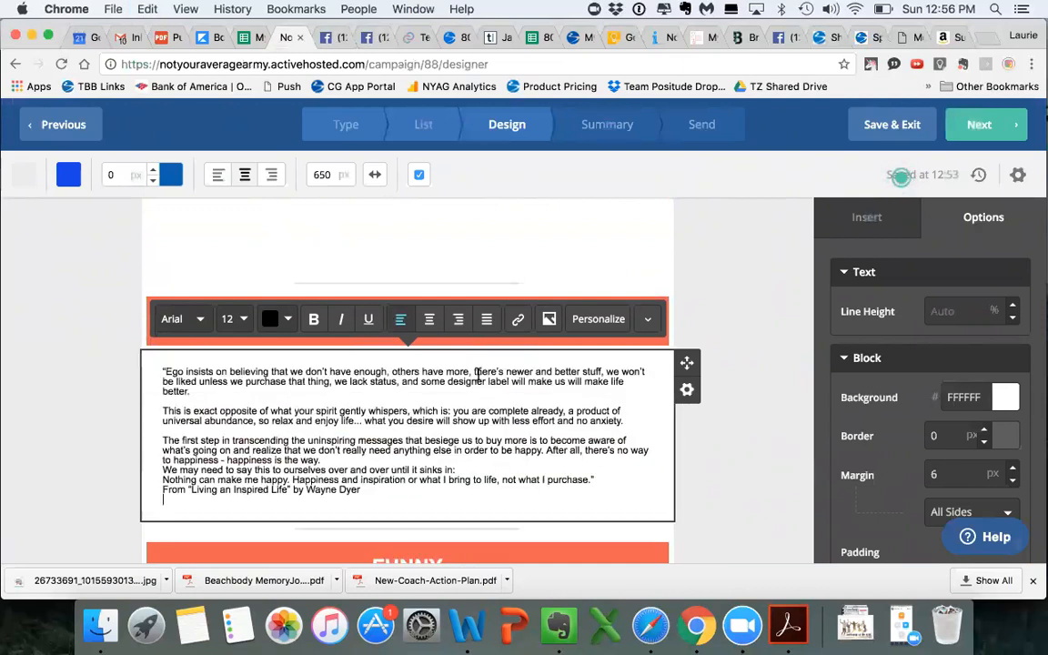
Remove the empty last line of the pasted quote and insert a blank line above the "Living an Inspired Life" attribution
{"action": "key", "text": "BackSpace"}
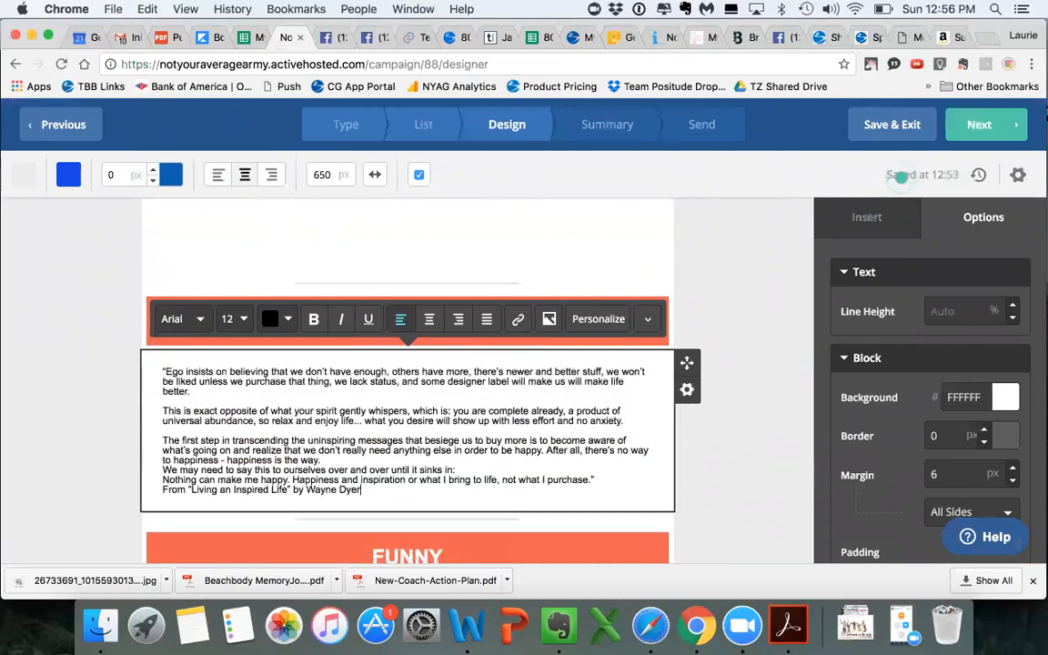
{"action": "left_click", "coordinate": [601, 479]}
{"action": "key", "text": "Return"}
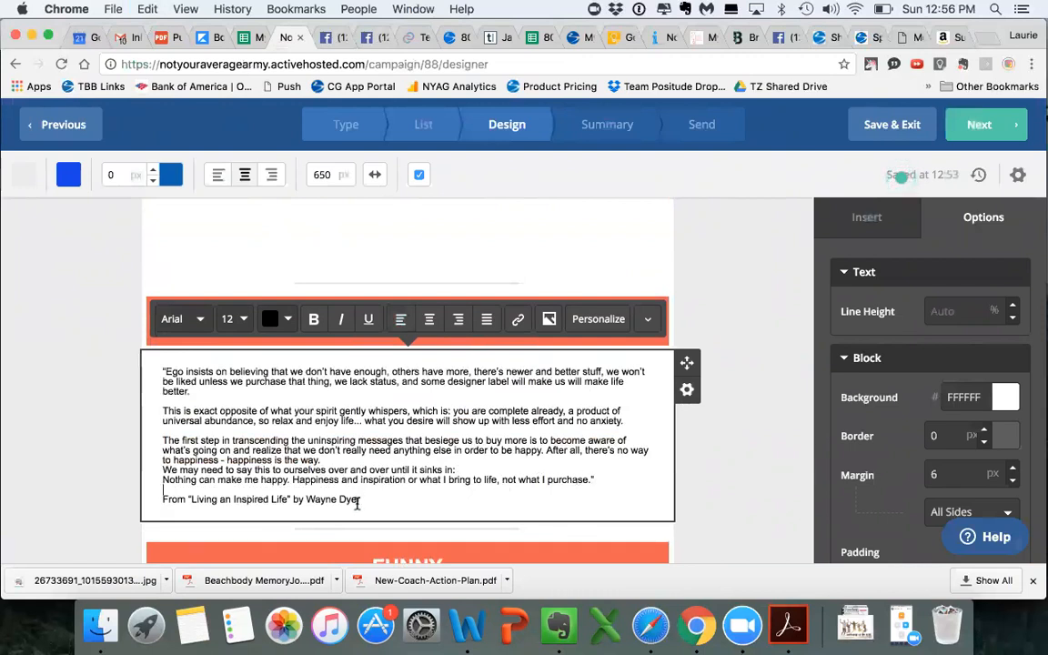
Set the font size of the whole MINDSET quote, including its attribution, to 15 px
{"action": "left_click_drag", "start_coordinate": [362, 500], "coordinate": [158, 372]}
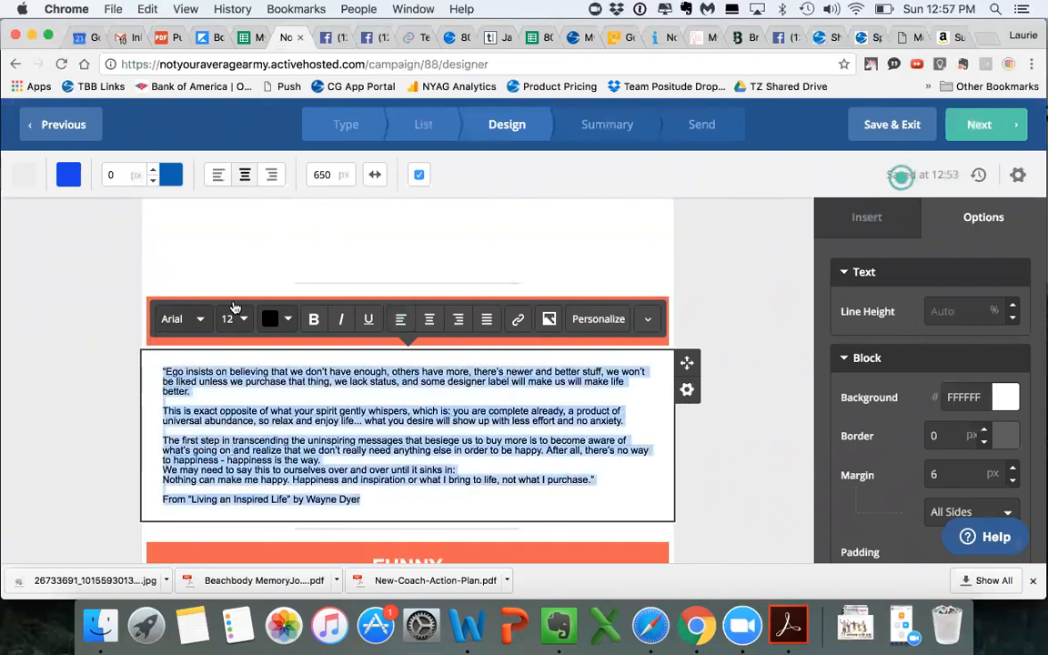
{"action": "left_click", "coordinate": [245, 323]}
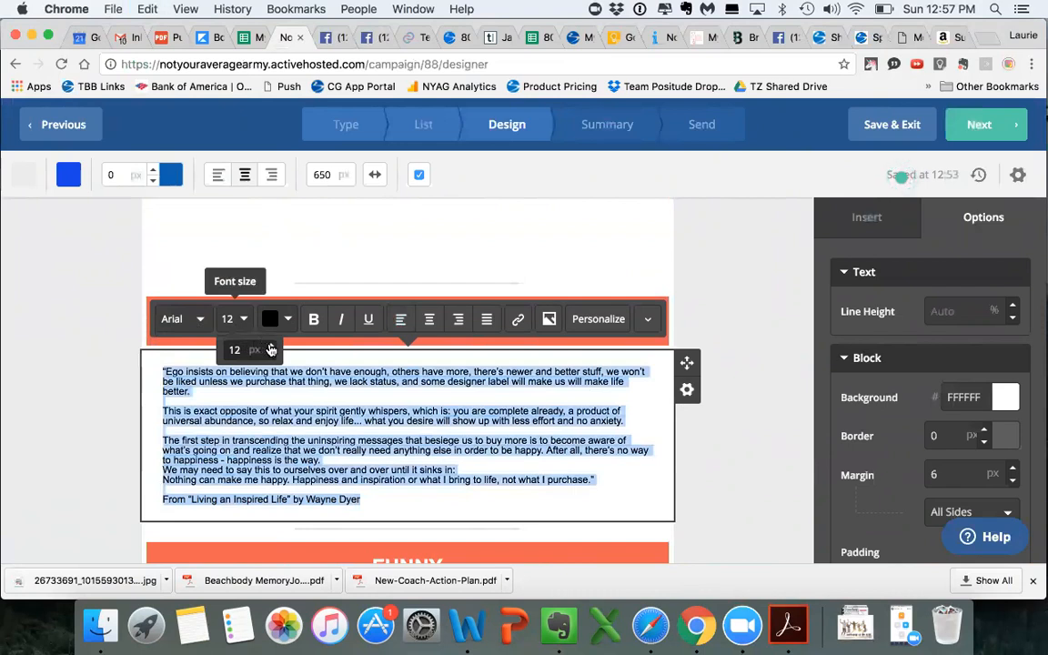
{"action": "left_click", "coordinate": [270, 347]}
{"action": "left_click", "coordinate": [271, 346]}
{"action": "left_click", "coordinate": [270, 346]}
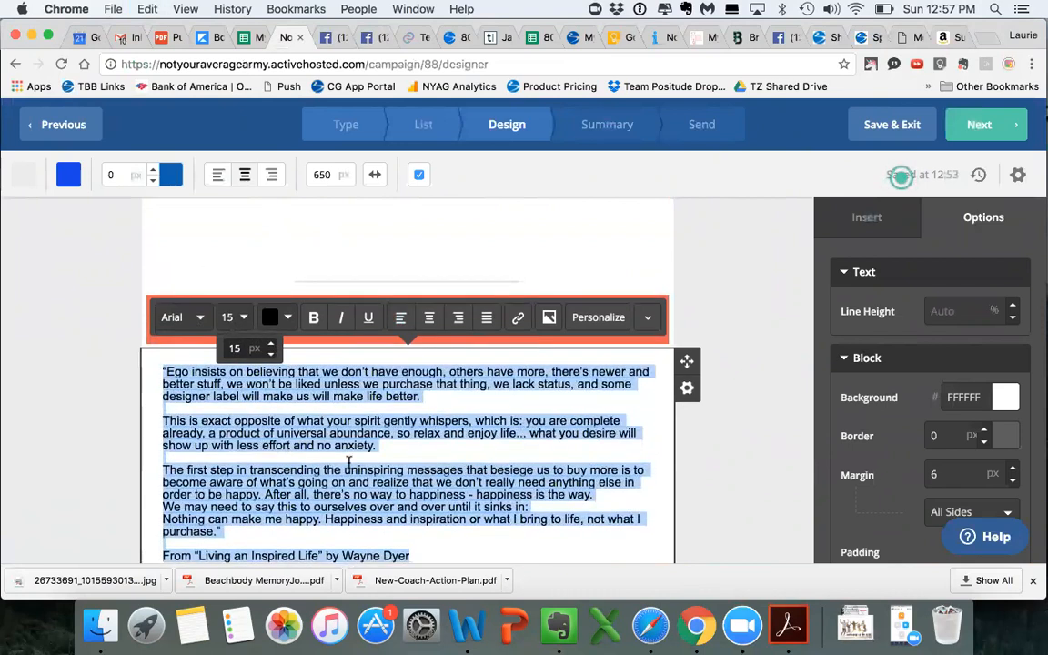
{"action": "scroll", "coordinate": [348, 463], "scroll_direction": "down", "scroll_amount": 1}
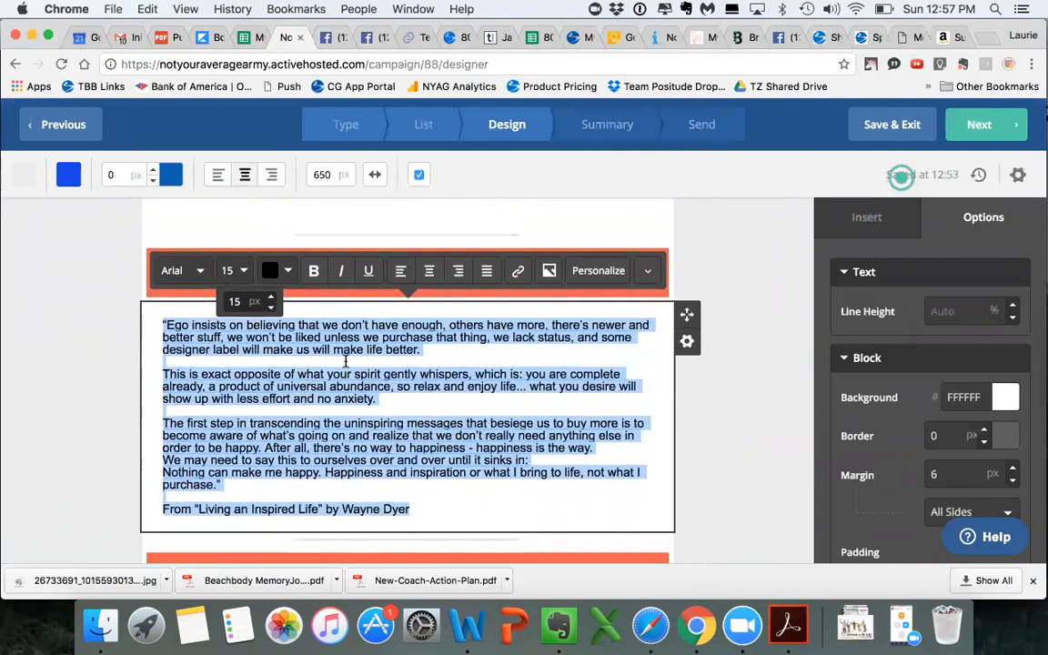
Try the greeting block's 150% line height on the MINDSET quote and settle on a line height of 130%
{"action": "scroll", "coordinate": [347, 363], "scroll_direction": "up", "scroll_amount": 10}
{"action": "scroll", "coordinate": [346, 360], "scroll_direction": "down", "scroll_amount": 8}
{"action": "scroll", "coordinate": [330, 487], "scroll_direction": "up", "scroll_amount": 8}
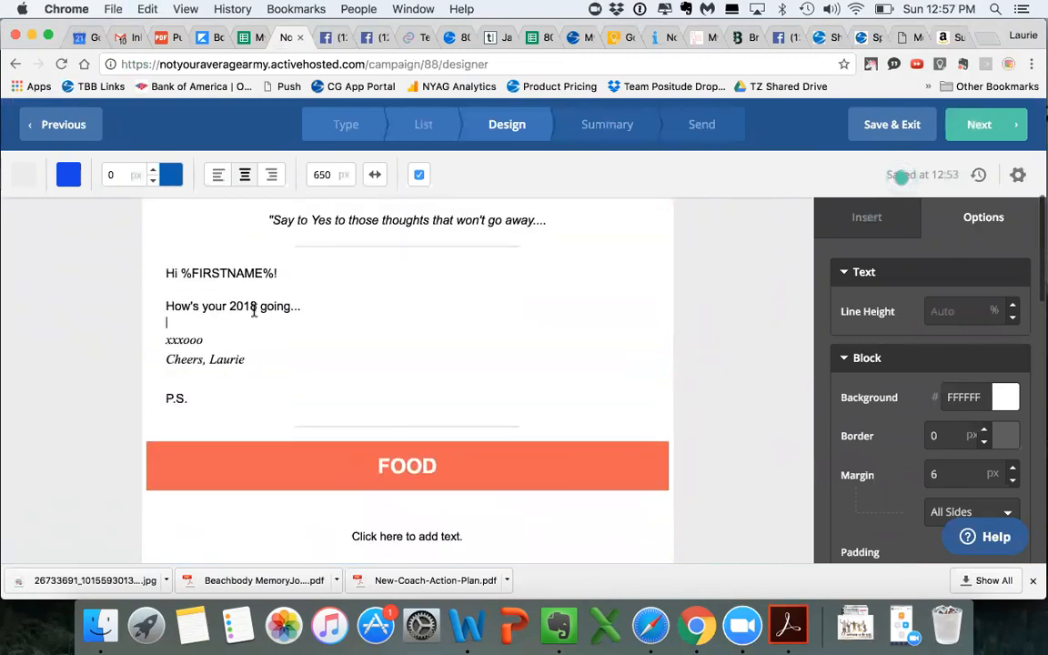
{"action": "left_click", "coordinate": [273, 308]}
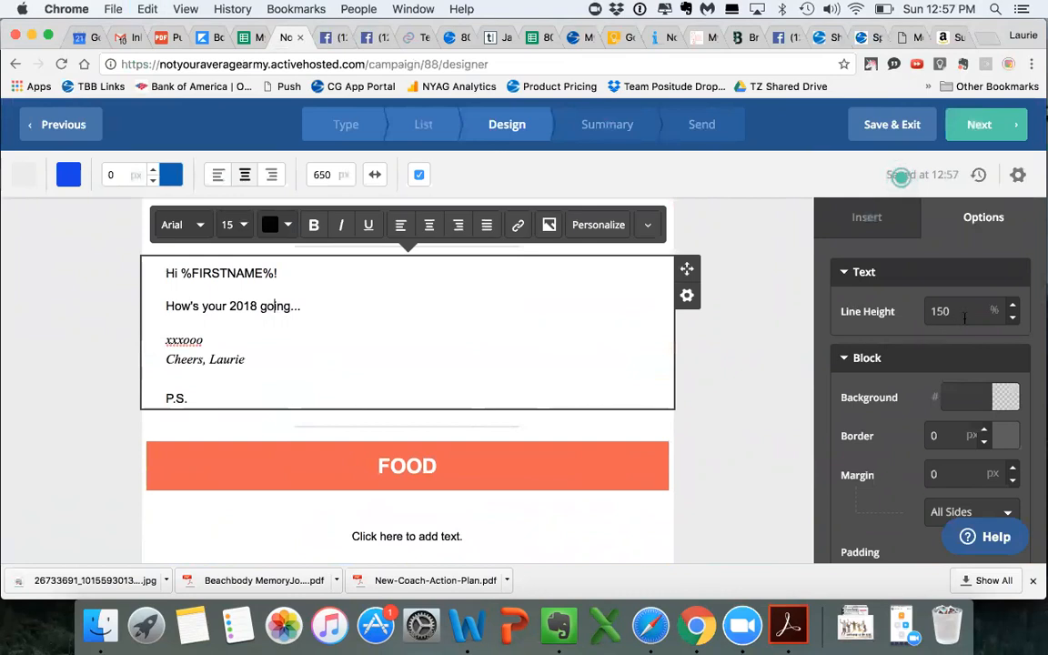
{"action": "scroll", "coordinate": [573, 378], "scroll_direction": "down", "scroll_amount": 10}
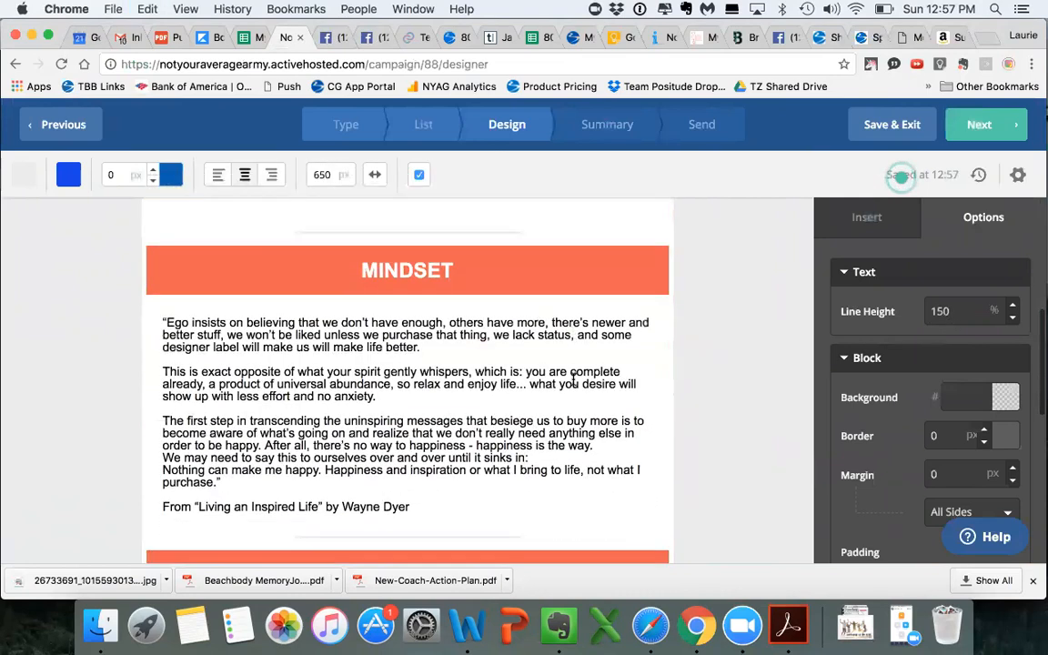
{"action": "left_click_drag", "start_coordinate": [416, 475], "coordinate": [155, 280]}
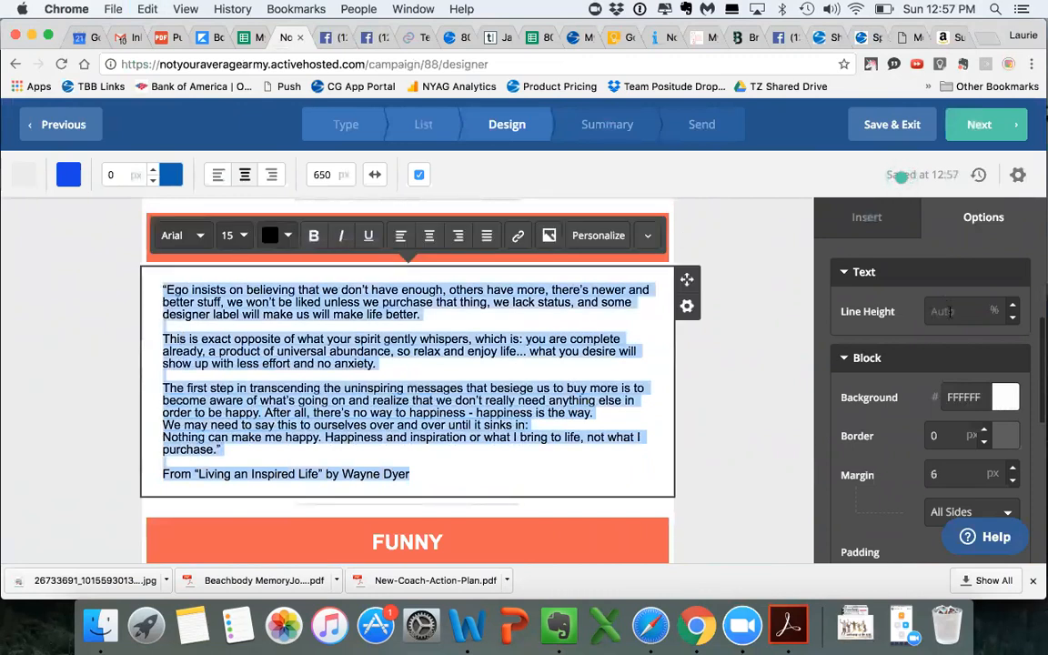
{"action": "left_click", "coordinate": [947, 311]}
{"action": "type", "text": "150"}
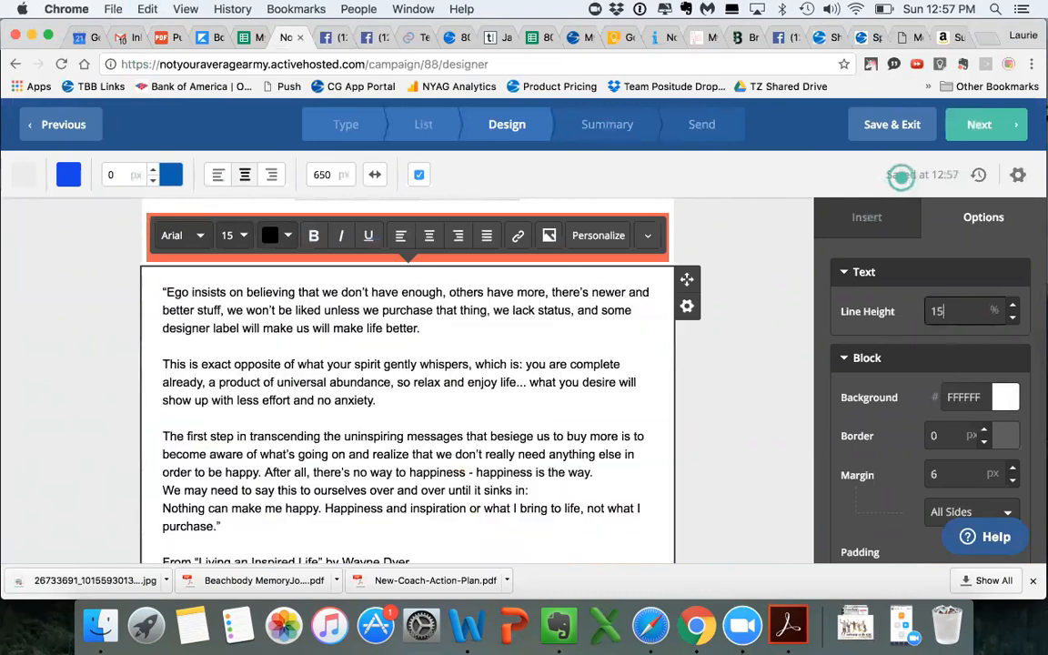
{"action": "key", "text": "BackSpace"}
{"action": "type", "text": "30"}
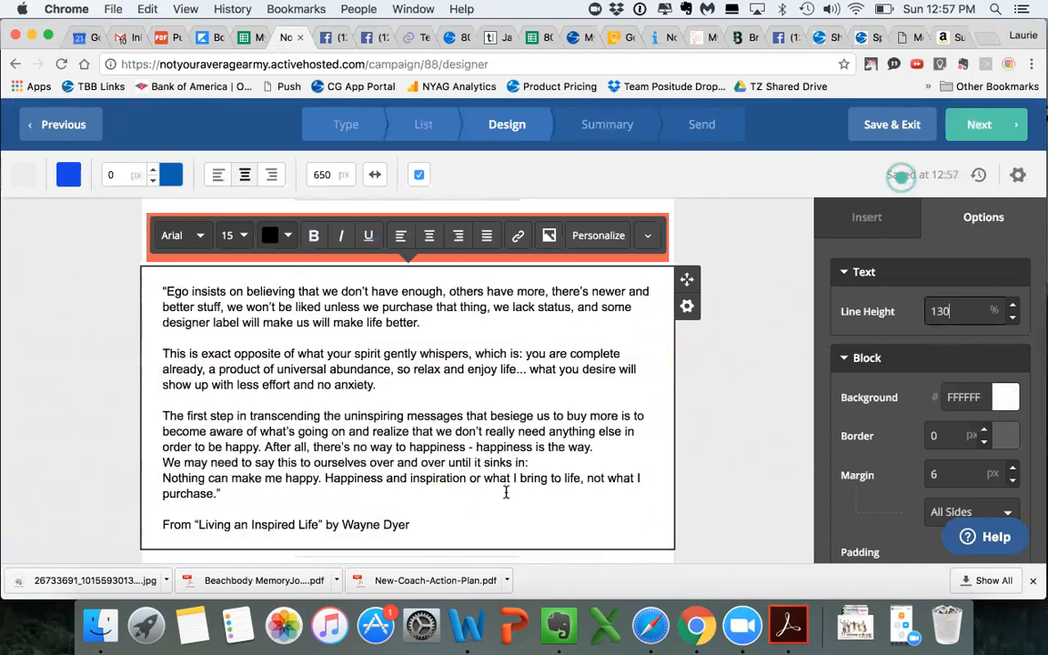
{"action": "scroll", "coordinate": [506, 492], "scroll_direction": "down", "scroll_amount": 1}
{"action": "left_click", "coordinate": [506, 492]}
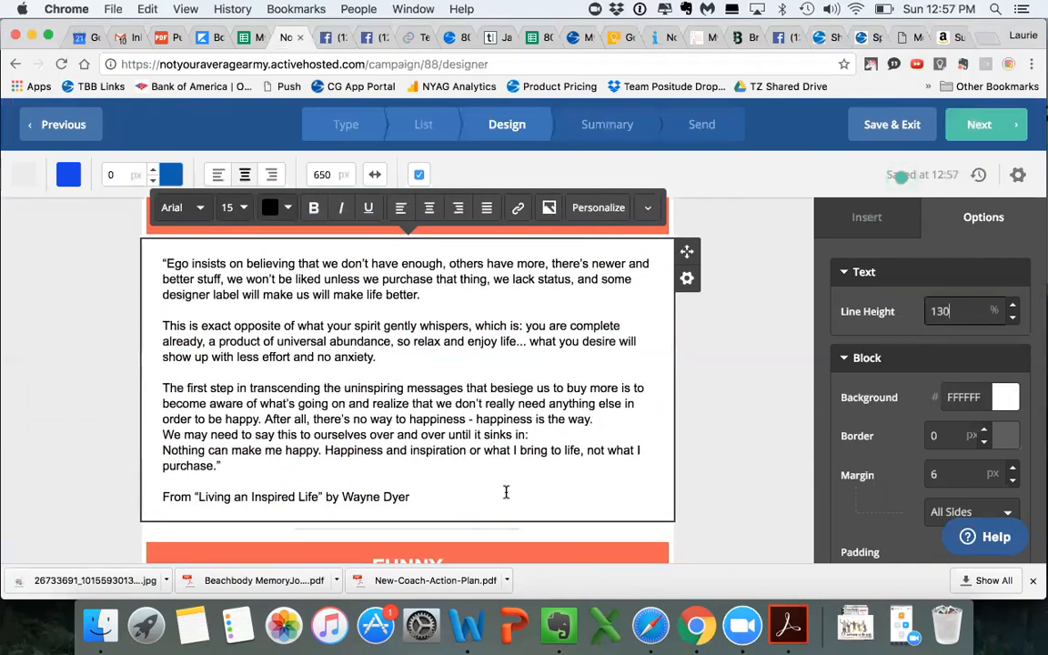
{"action": "scroll", "coordinate": [506, 492], "scroll_direction": "down", "scroll_amount": 2}
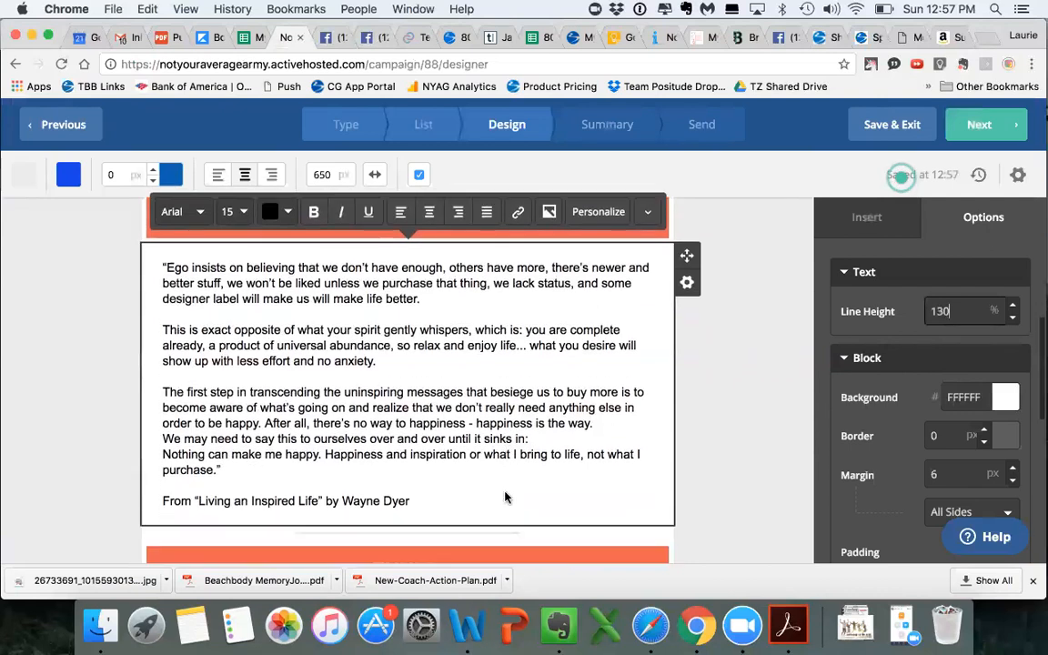
Insert an image block between the MINDSET quote and the FUNNY section
{"action": "left_click", "coordinate": [728, 372]}
{"action": "scroll", "coordinate": [608, 375], "scroll_direction": "down", "scroll_amount": 2}
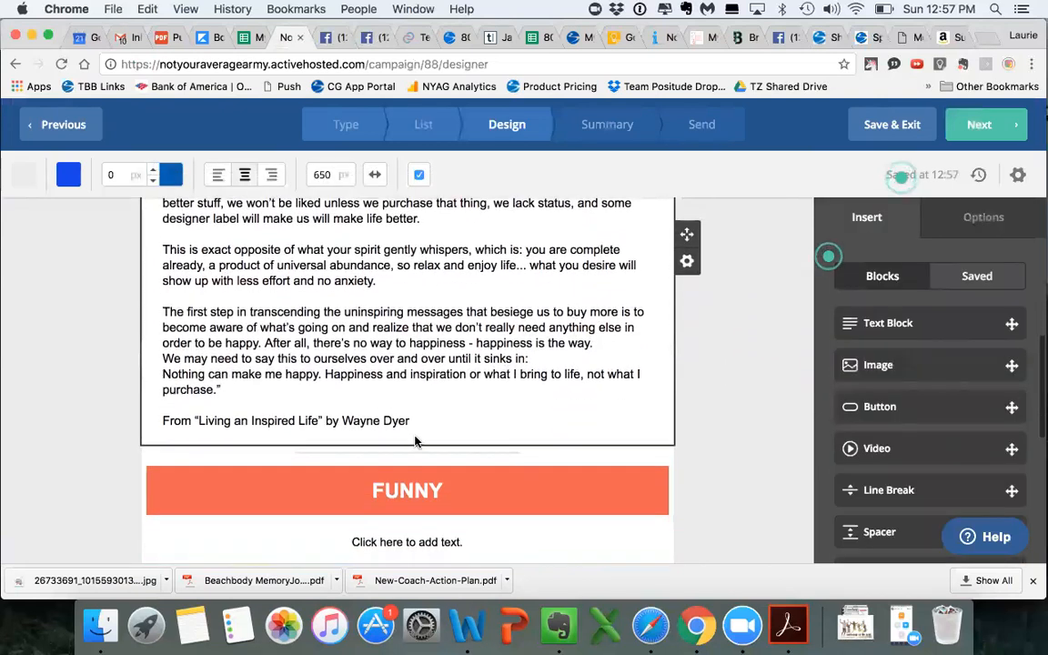
{"action": "scroll", "coordinate": [416, 433], "scroll_direction": "up", "scroll_amount": 5}
{"action": "scroll", "coordinate": [415, 437], "scroll_direction": "down", "scroll_amount": 5}
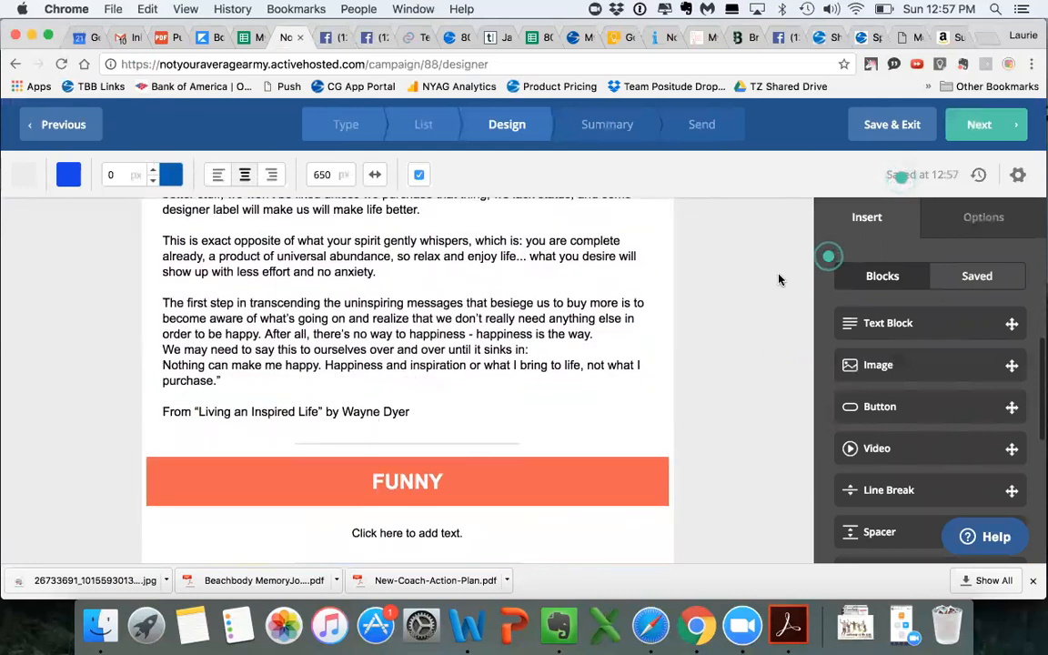
{"action": "left_click_drag", "start_coordinate": [878, 366], "coordinate": [609, 433]}
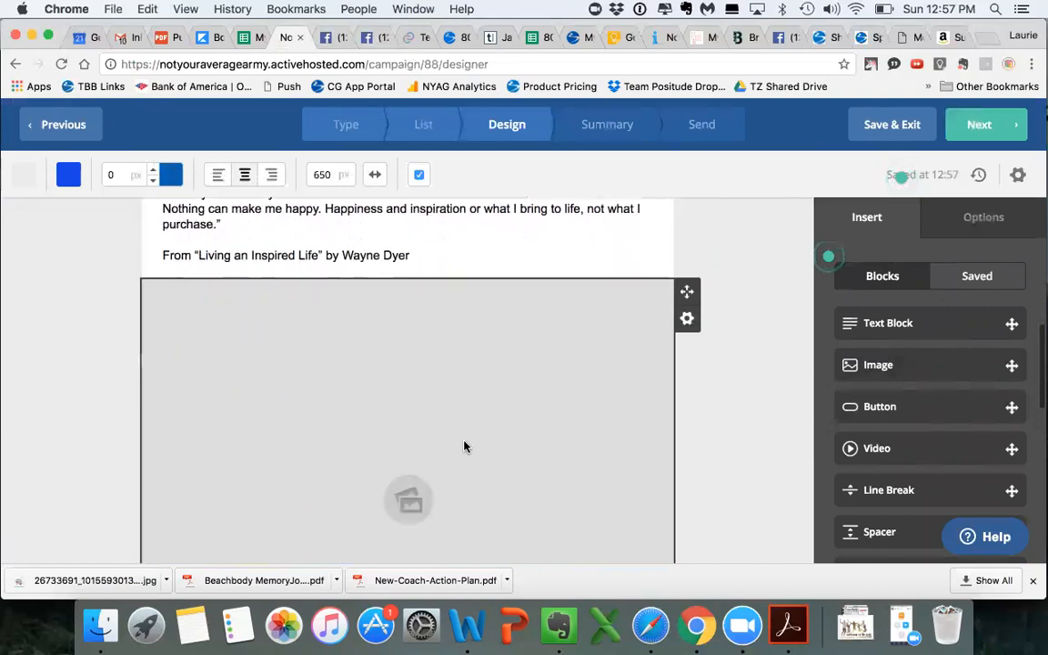
{"action": "scroll", "coordinate": [591, 362], "scroll_direction": "down", "scroll_amount": 2}
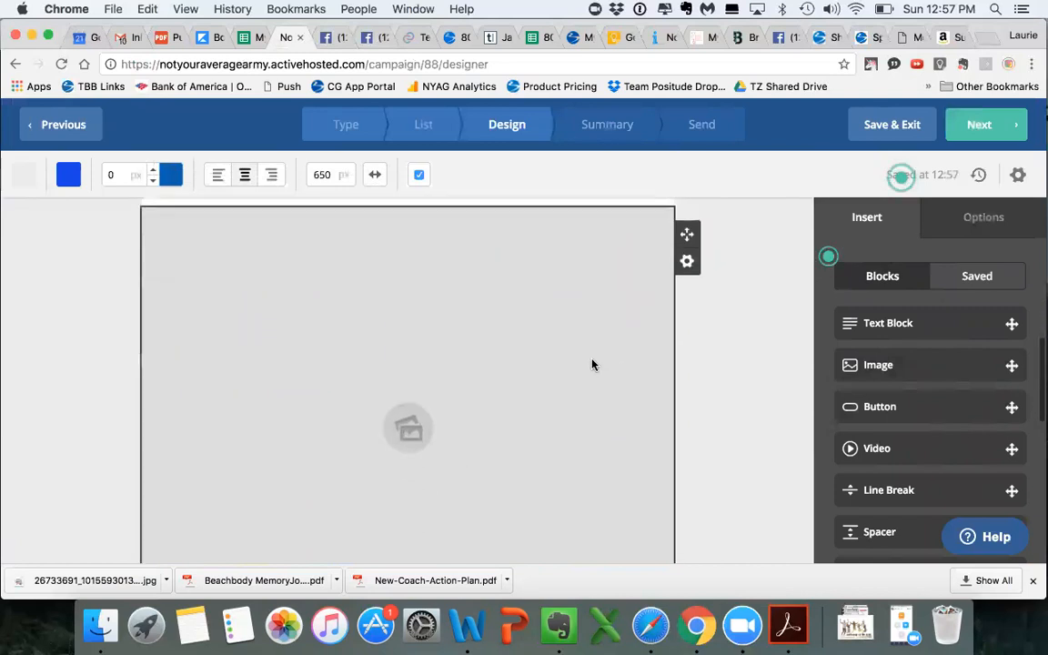
{"action": "left_click", "coordinate": [408, 436]}
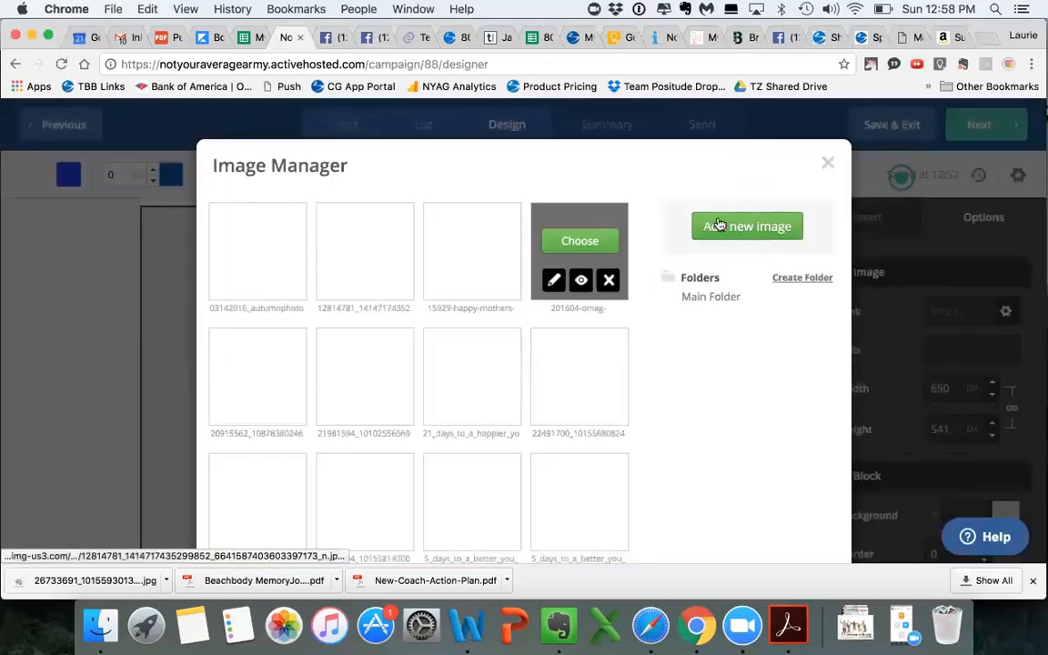
{"action": "left_click", "coordinate": [720, 226]}
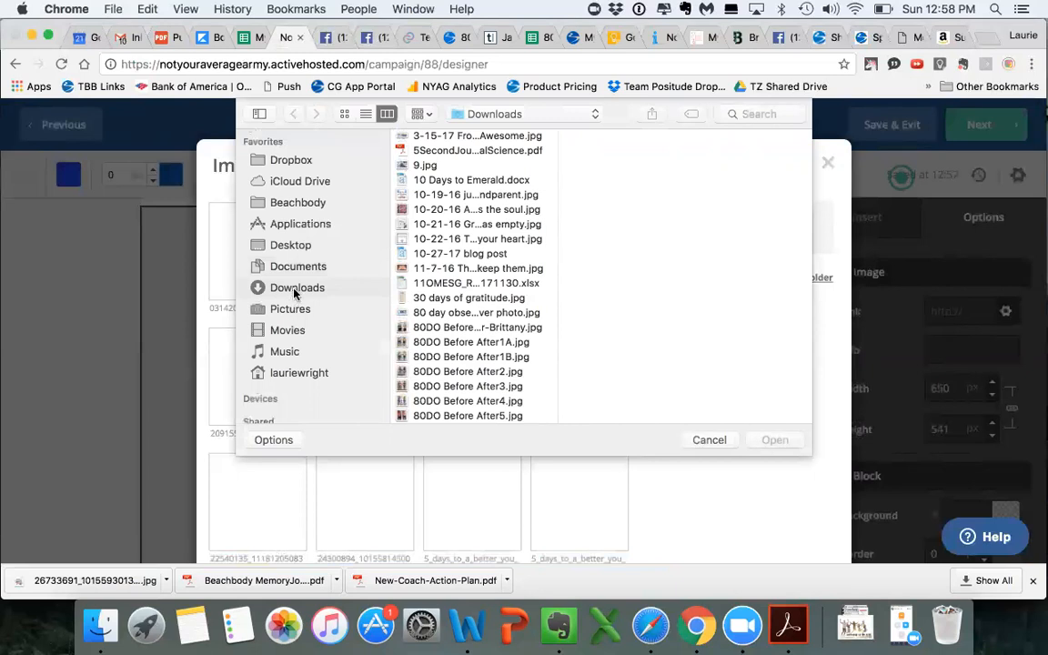
{"action": "left_click", "coordinate": [294, 290]}
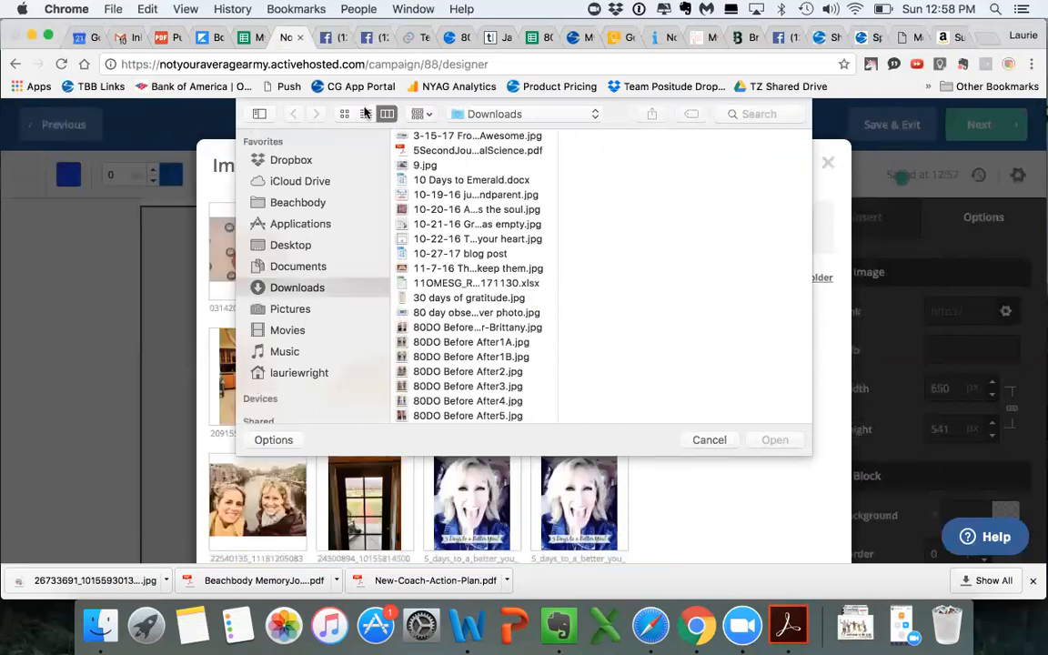
{"action": "left_click", "coordinate": [365, 114]}
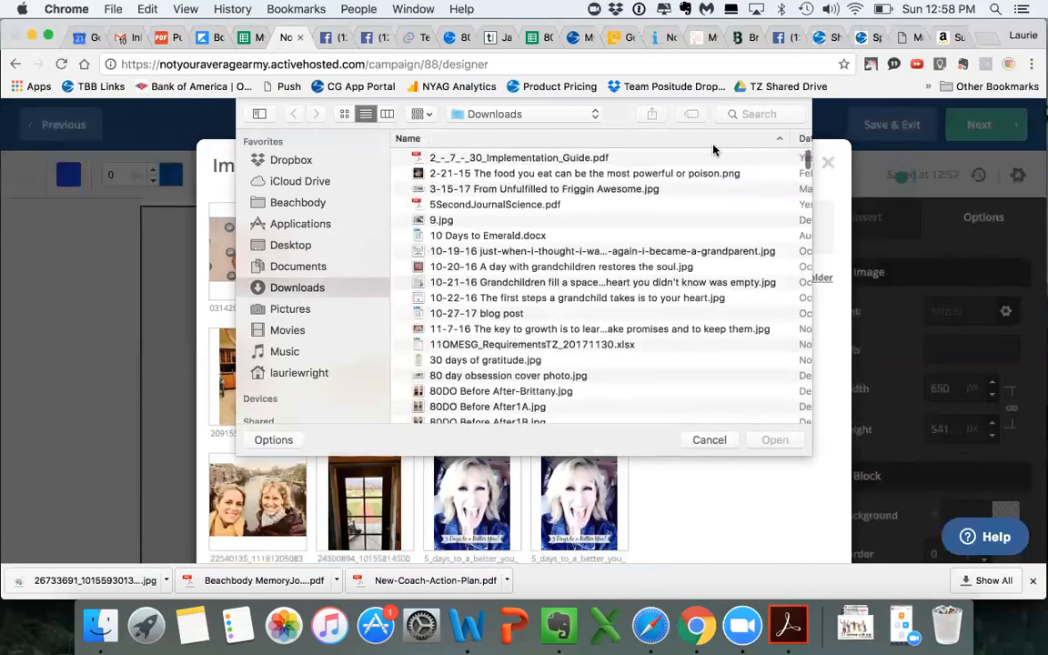
{"action": "left_click", "coordinate": [804, 138]}
{"action": "left_click", "coordinate": [514, 159]}
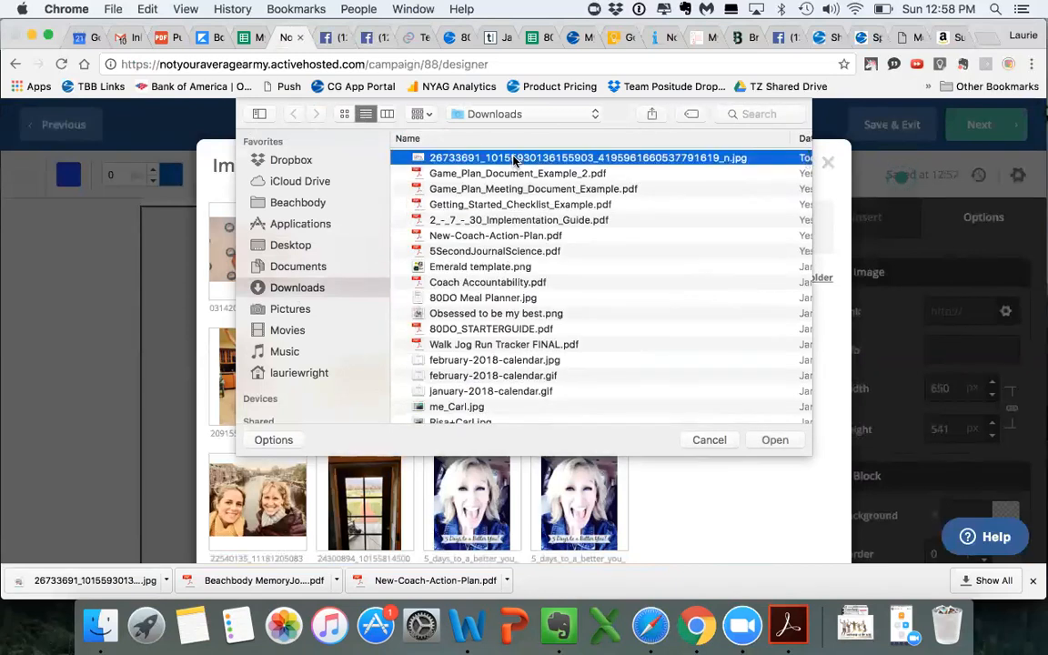
{"action": "left_click", "coordinate": [786, 443]}
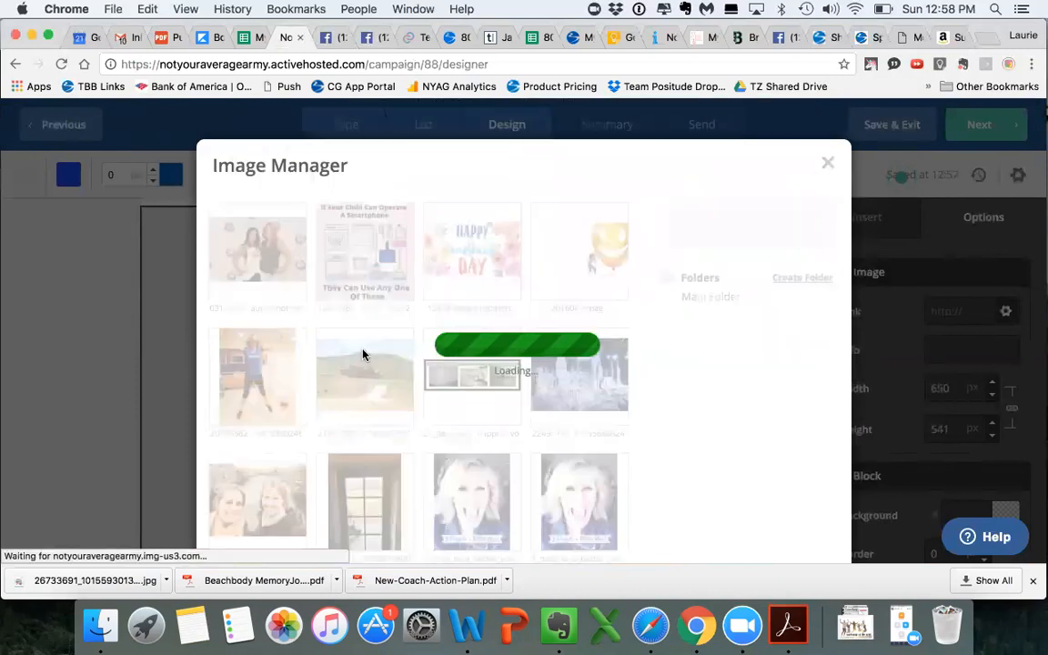
{"action": "mouse_move", "coordinate": [447, 365]}
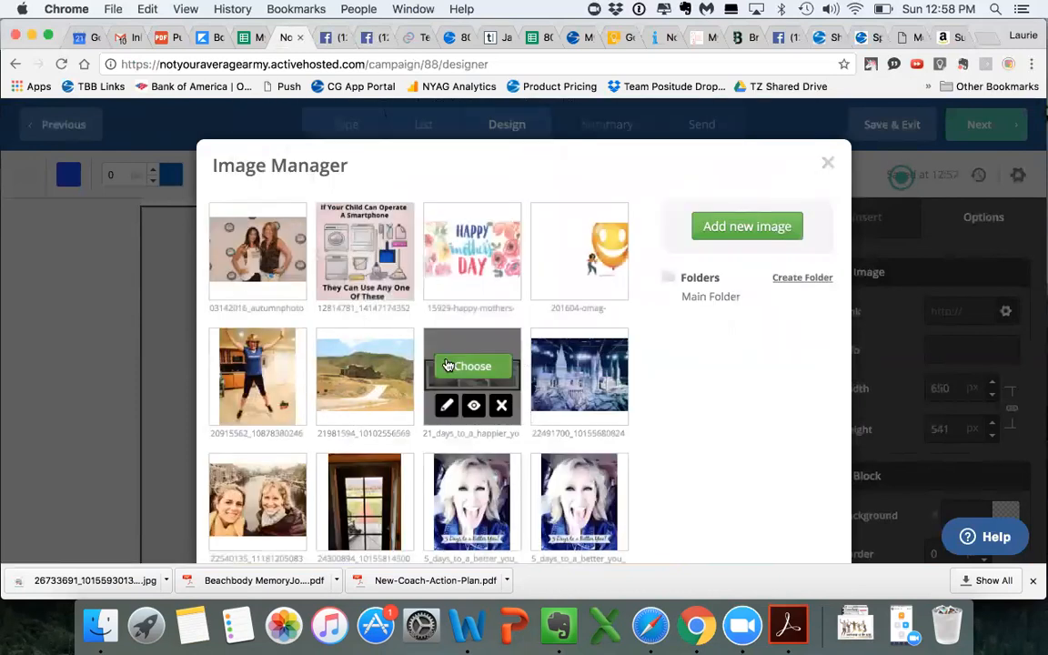
Switch to Finder and rename the most recent photo in Downloads as Happiness.jpg
{"action": "left_click", "coordinate": [97, 637]}
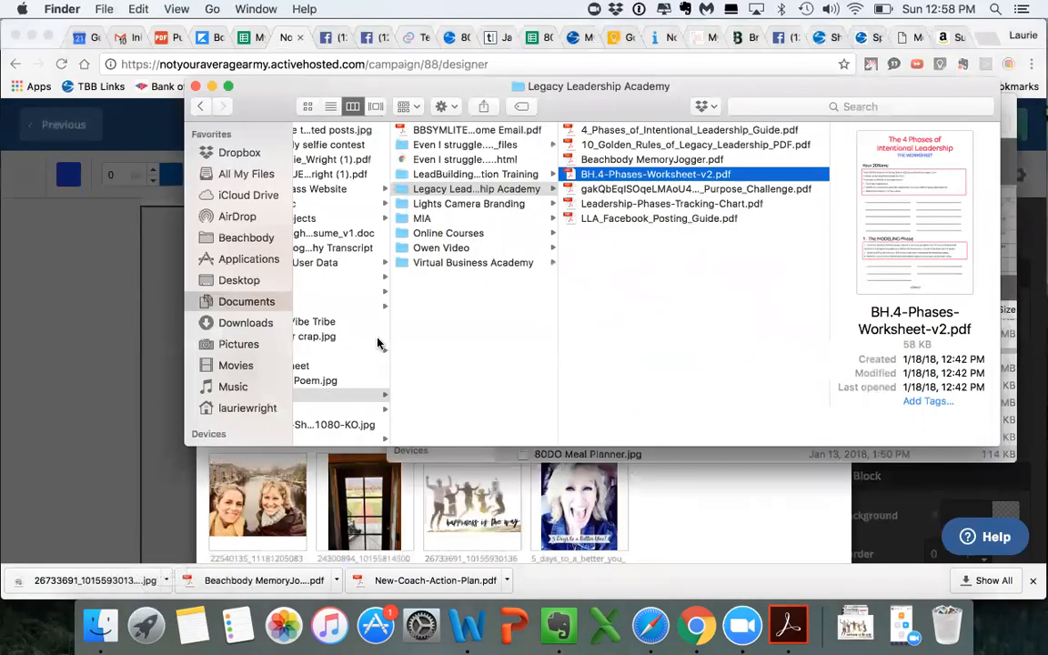
{"action": "left_click", "coordinate": [207, 324]}
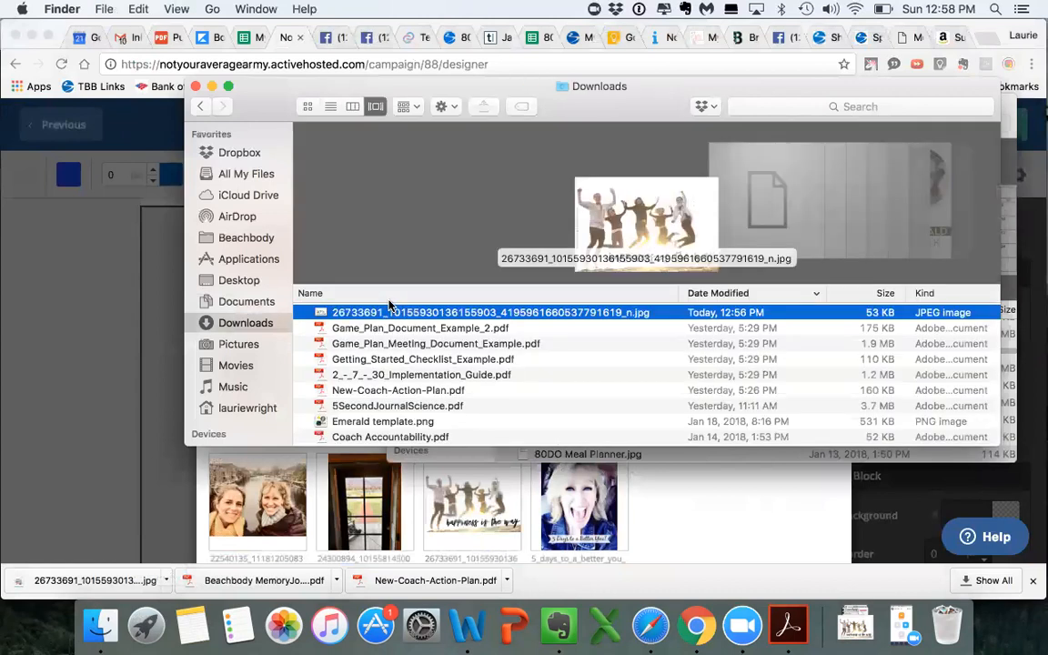
{"action": "left_click", "coordinate": [380, 313]}
{"action": "type", "text": "Happy"}
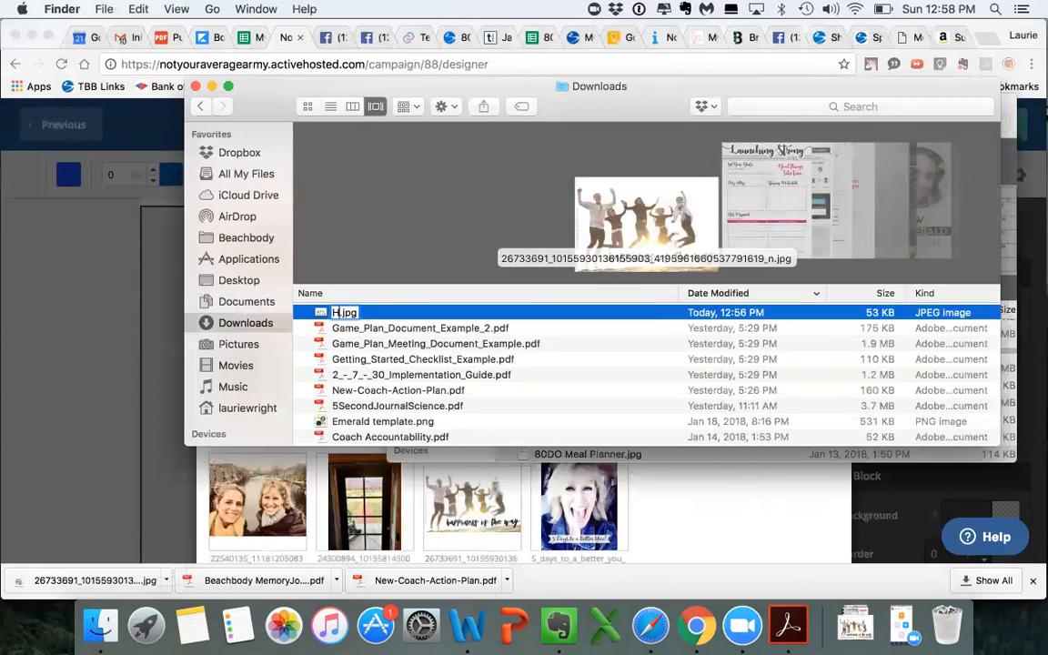
{"action": "key", "text": "BackSpace"}
{"action": "type", "text": "in"}
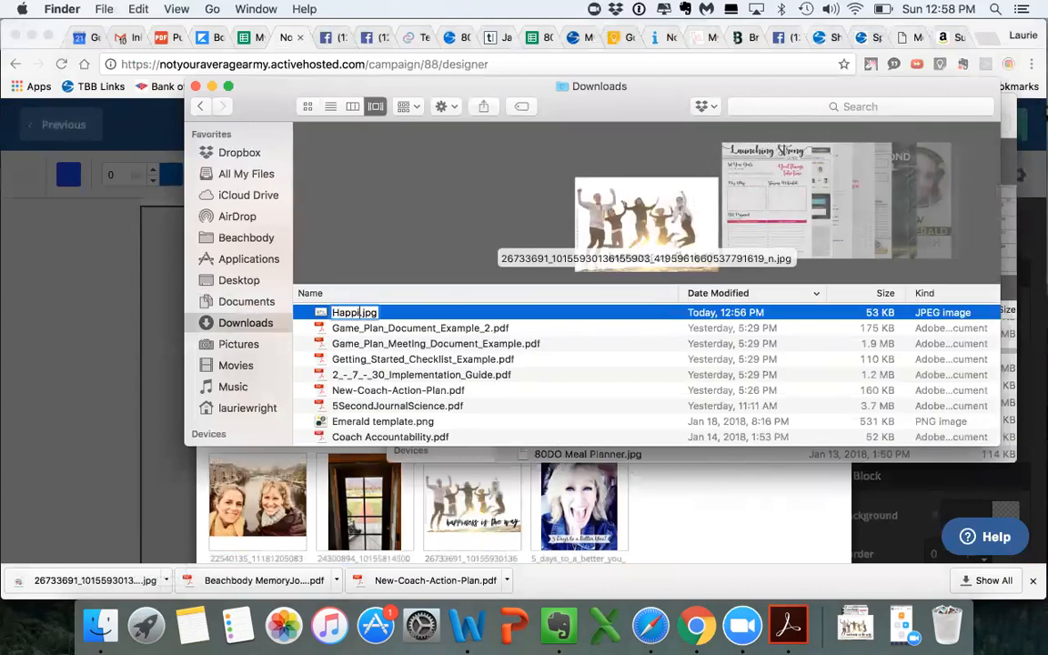
{"action": "type", "text": "ess"}
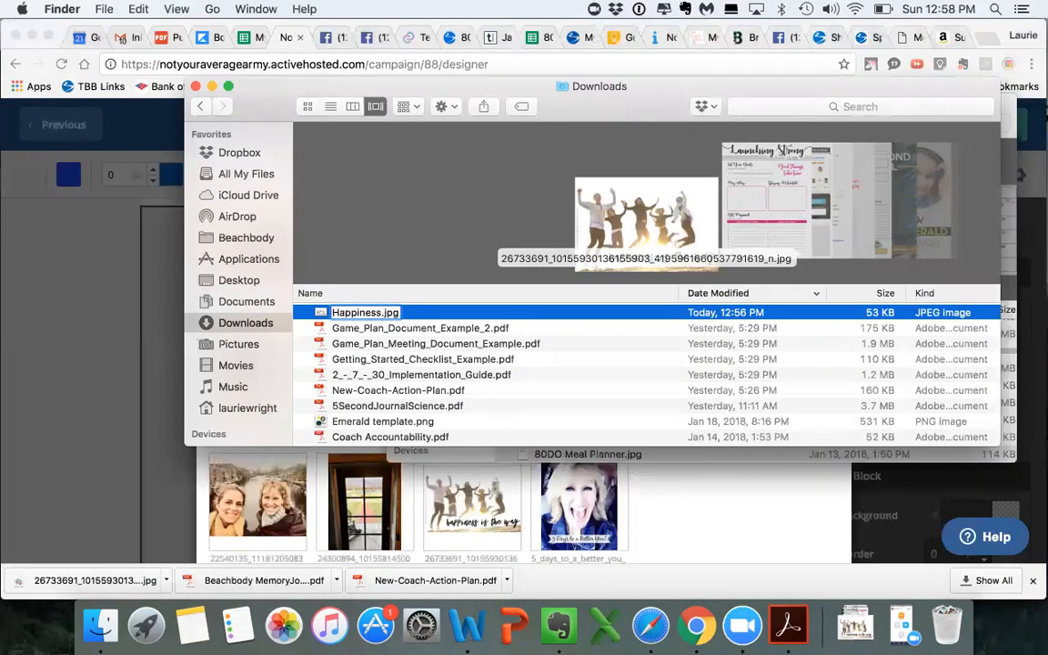
{"action": "key", "text": "Return"}
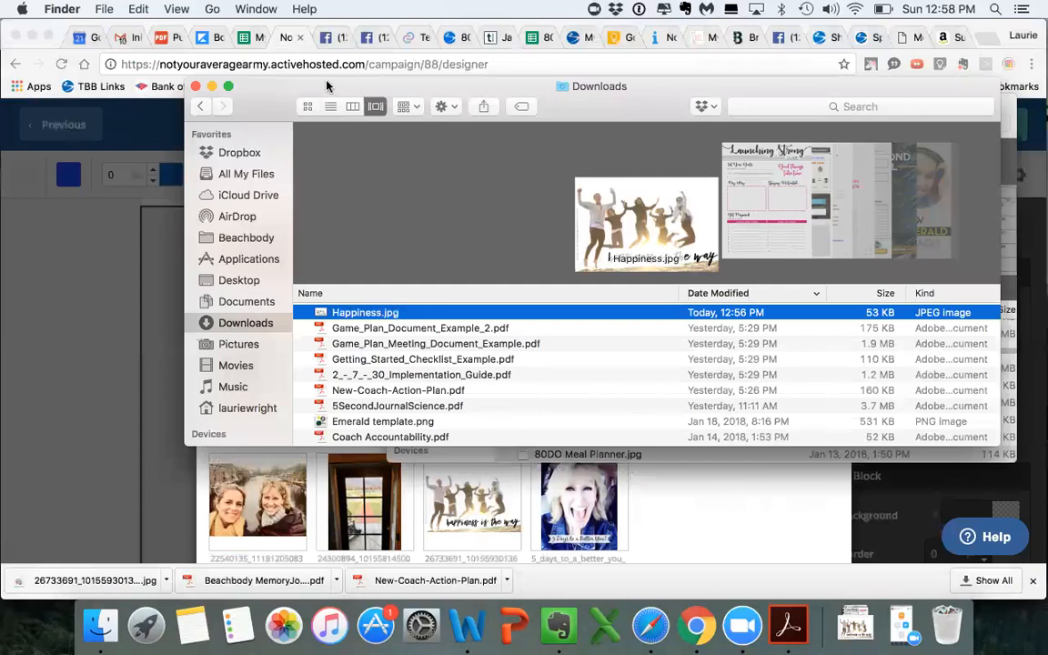
Return to Chrome and look for the Happiness photo among the images in the Image Manager
{"action": "left_click", "coordinate": [119, 501]}
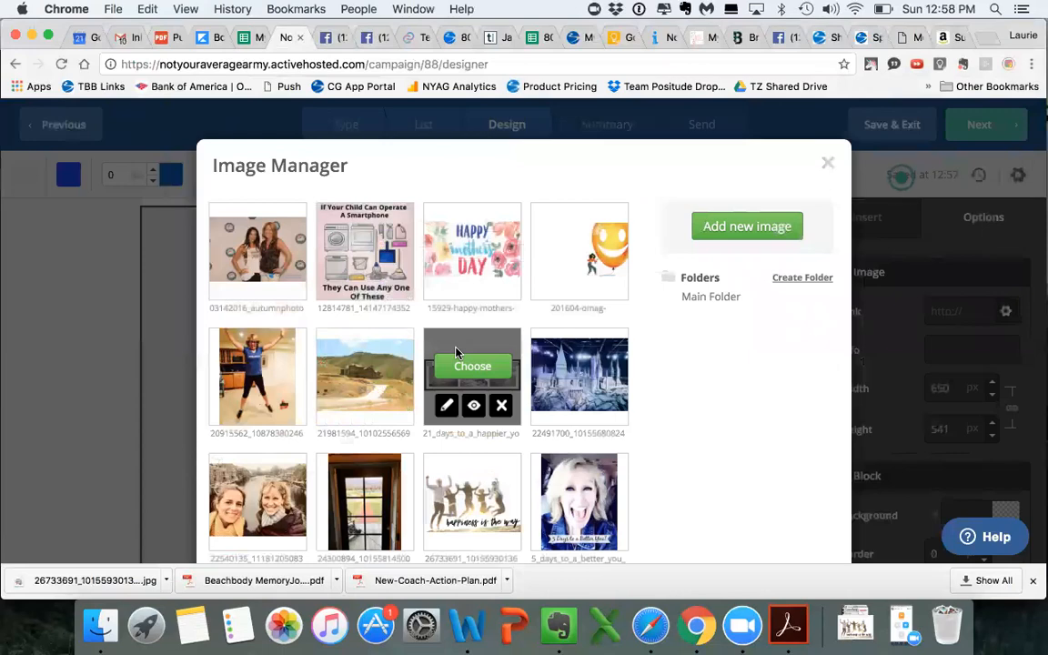
{"action": "scroll", "coordinate": [457, 353], "scroll_direction": "down", "scroll_amount": 4}
{"action": "scroll", "coordinate": [458, 353], "scroll_direction": "down", "scroll_amount": 12}
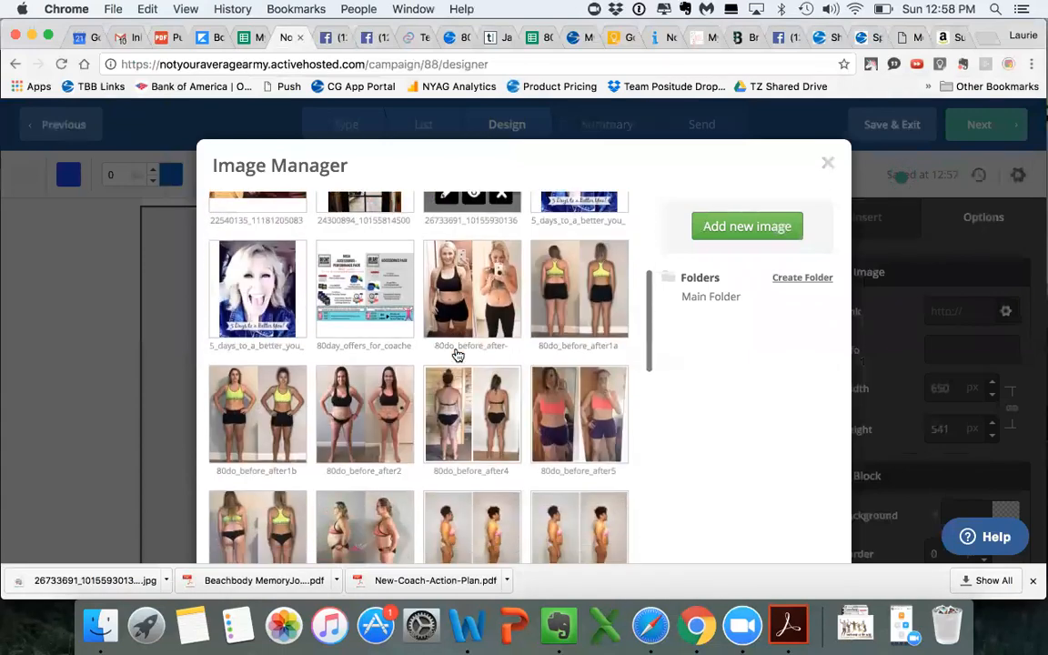
{"action": "scroll", "coordinate": [457, 353], "scroll_direction": "up", "scroll_amount": 15}
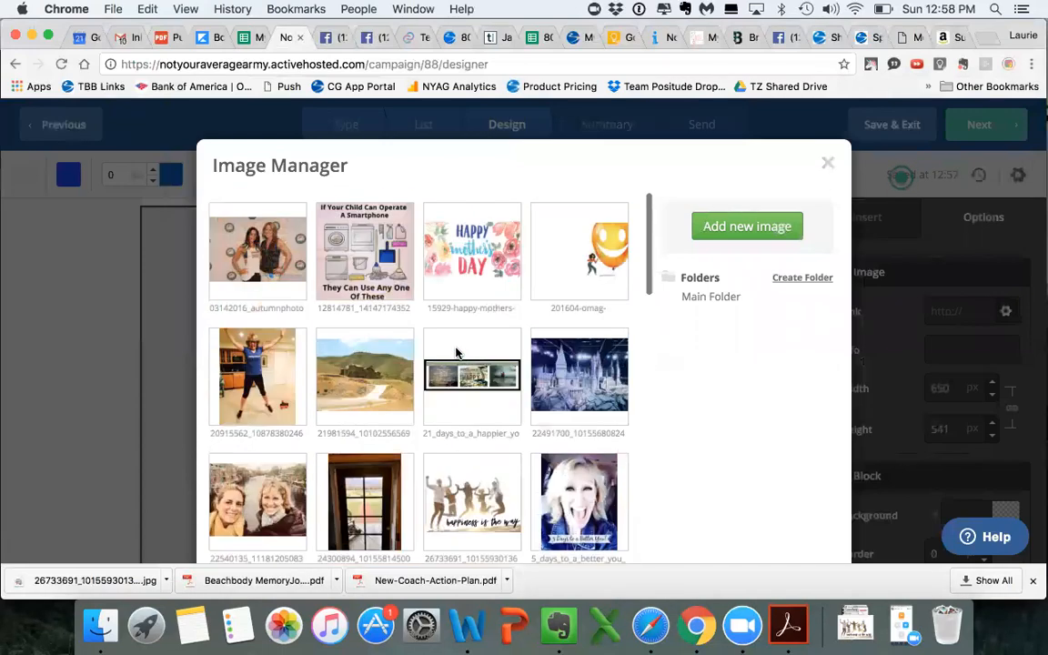
{"action": "scroll", "coordinate": [457, 353], "scroll_direction": "down", "scroll_amount": 3}
{"action": "scroll", "coordinate": [457, 353], "scroll_direction": "up", "scroll_amount": 4}
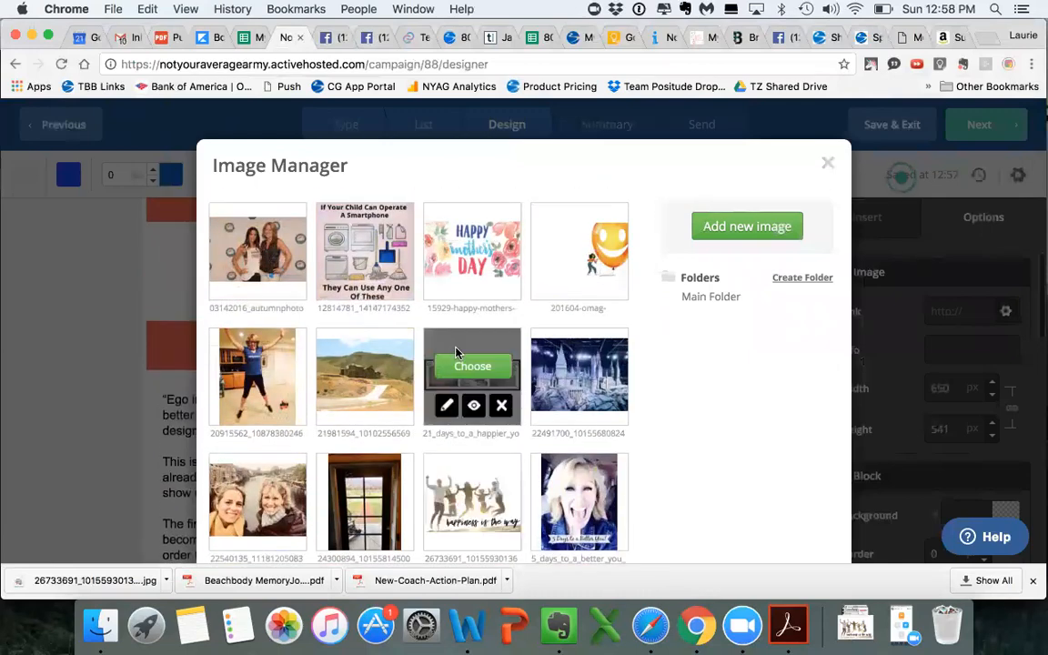
In Finder, preview Happiness.jpg at full size, close the preview and rename the file as Happiness is the way.jpg
{"action": "key", "text": "super+Tab"}
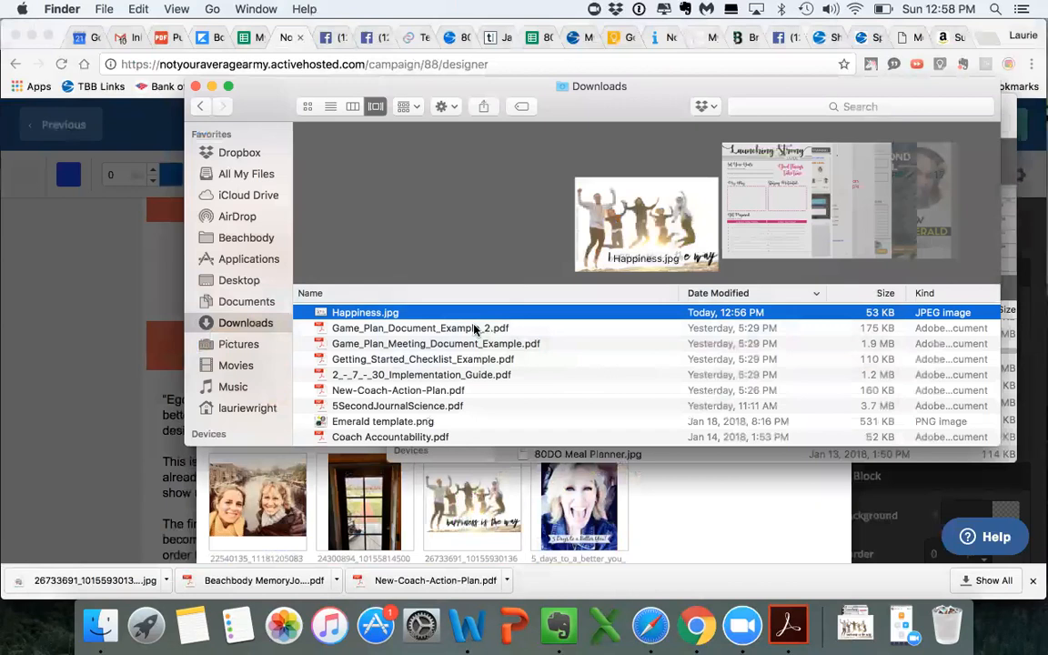
{"action": "double_click", "coordinate": [637, 230]}
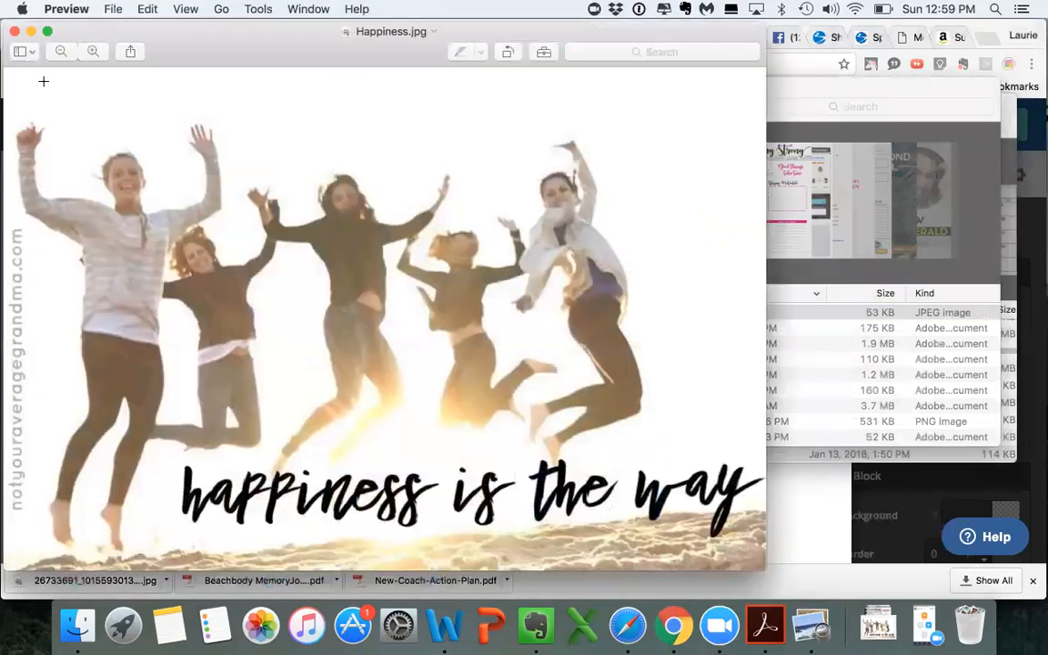
{"action": "left_click", "coordinate": [14, 32]}
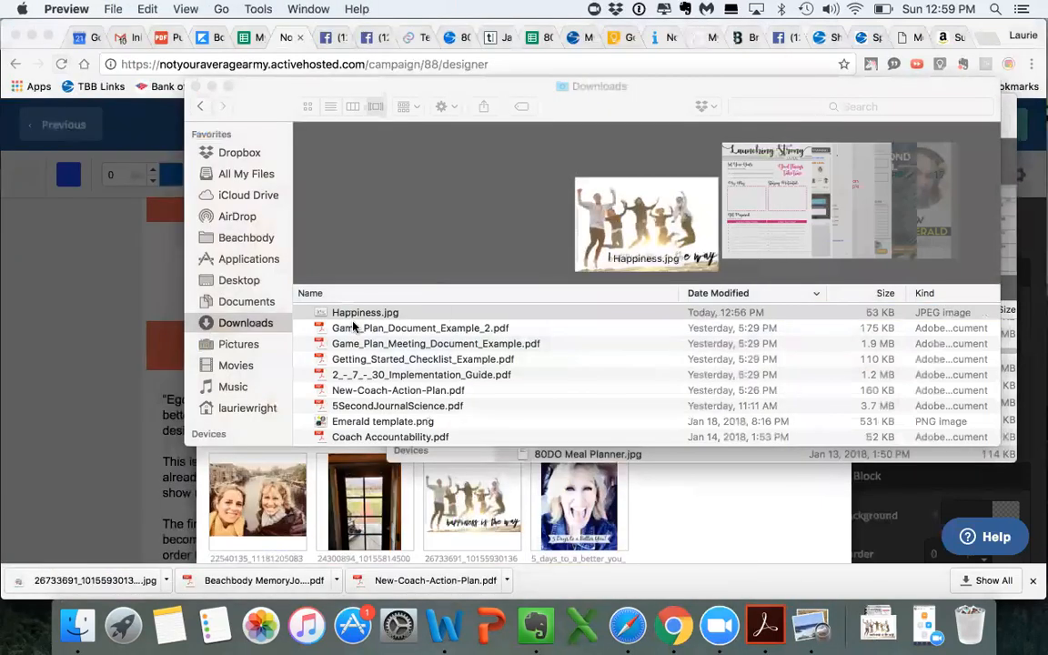
{"action": "left_click", "coordinate": [369, 313]}
{"action": "left_click", "coordinate": [373, 312]}
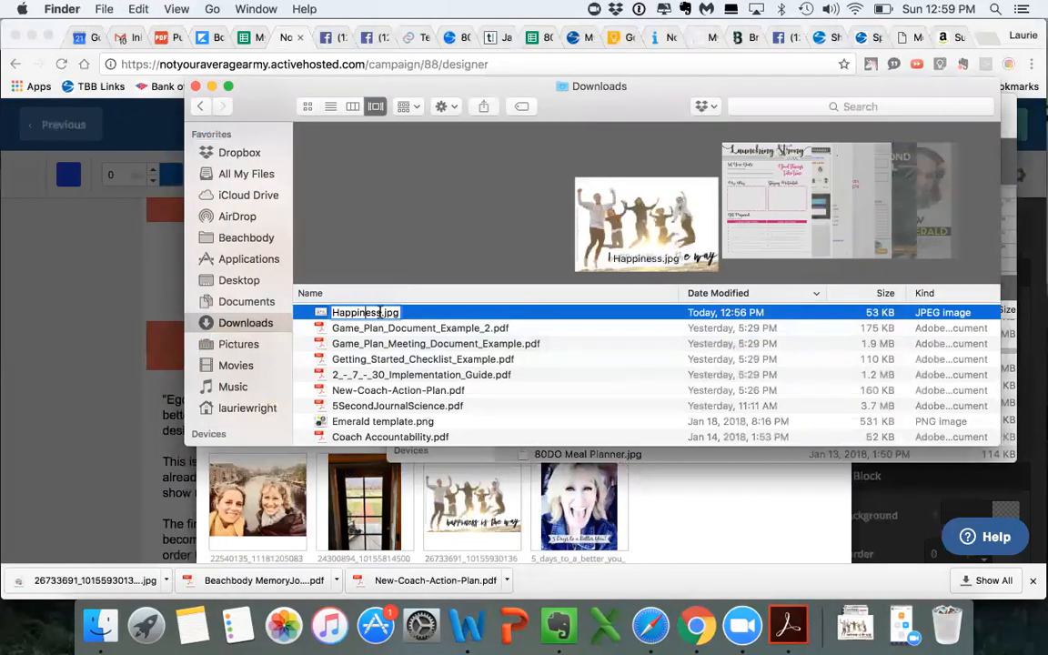
{"action": "type", "text": "is the way"}
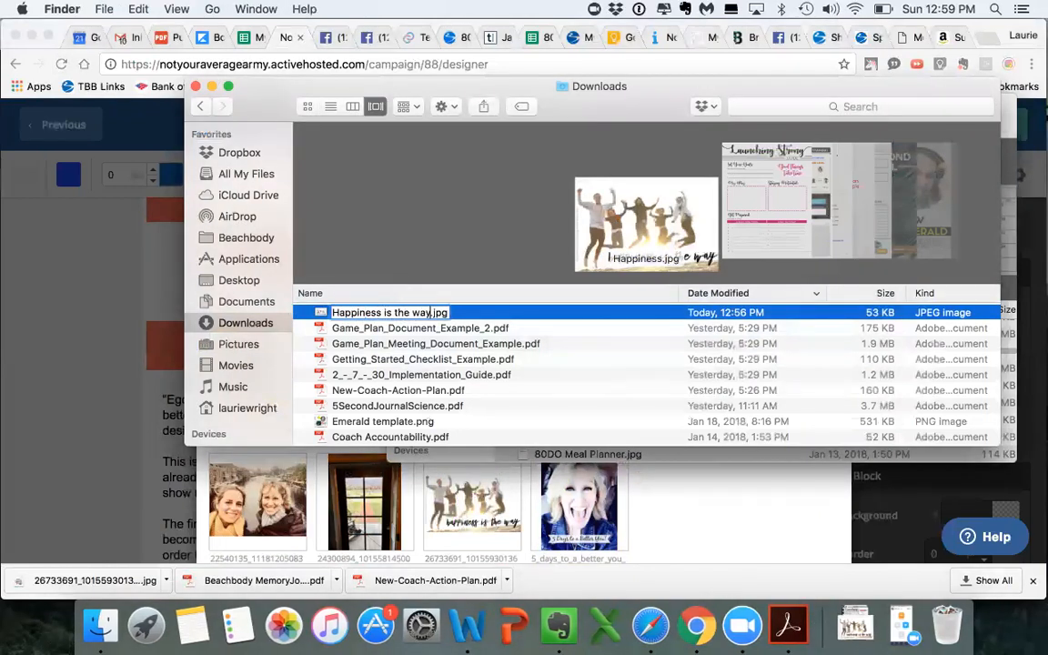
{"action": "key", "text": "Return"}
Return to Chrome and search the whole Image Manager library for the Happiness is the way photo
{"action": "key", "text": "super+Tab"}
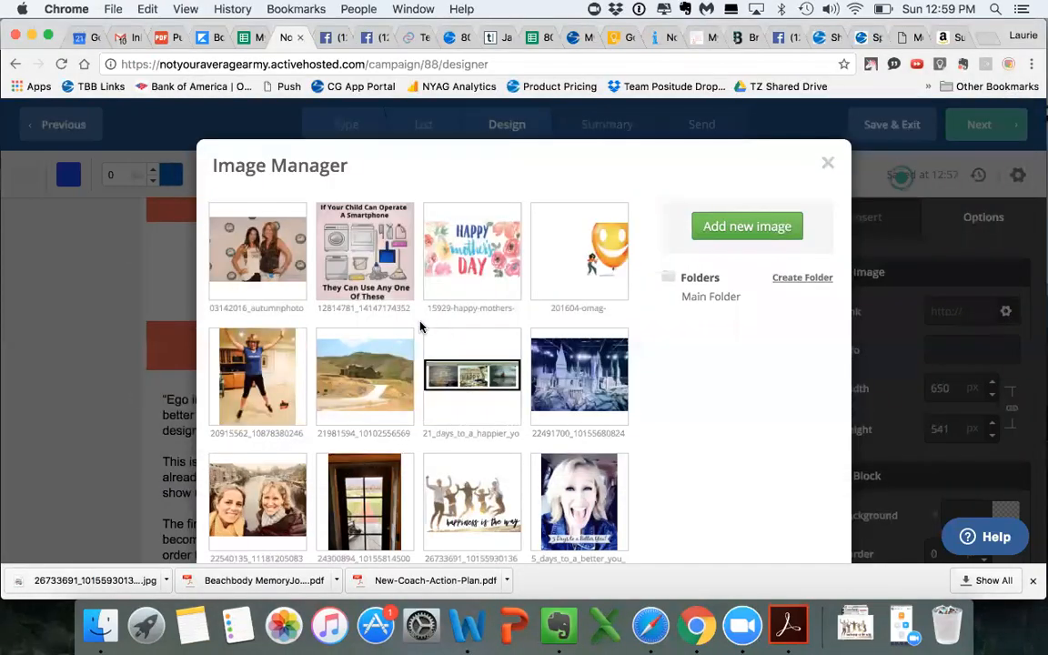
{"action": "scroll", "coordinate": [367, 369], "scroll_direction": "down", "scroll_amount": 5}
{"action": "scroll", "coordinate": [367, 371], "scroll_direction": "down", "scroll_amount": 15}
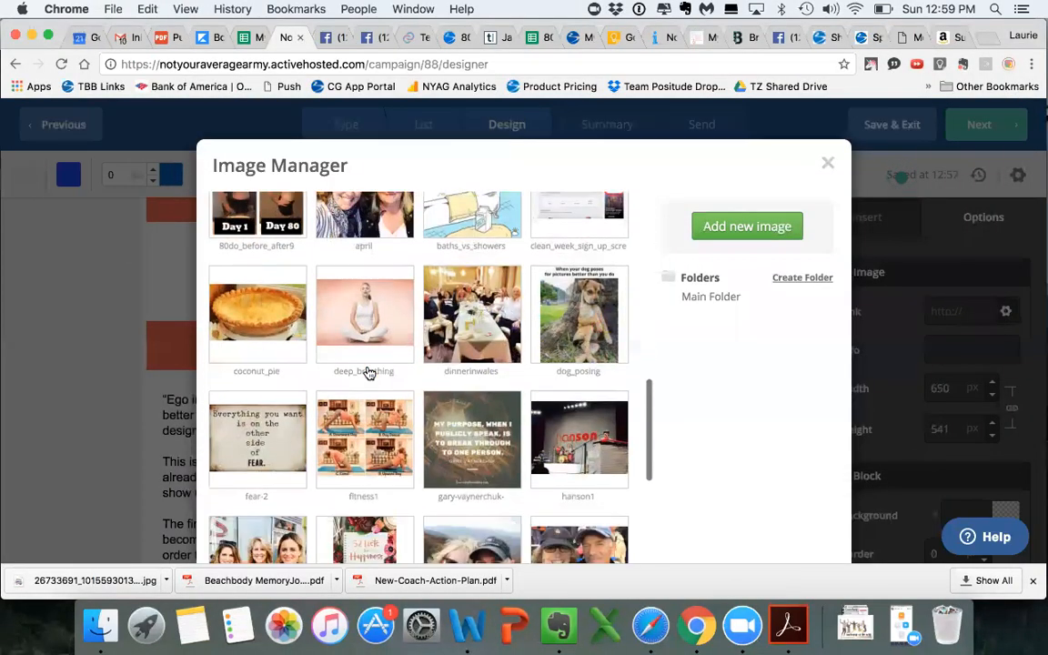
{"action": "scroll", "coordinate": [367, 366], "scroll_direction": "down", "scroll_amount": 5}
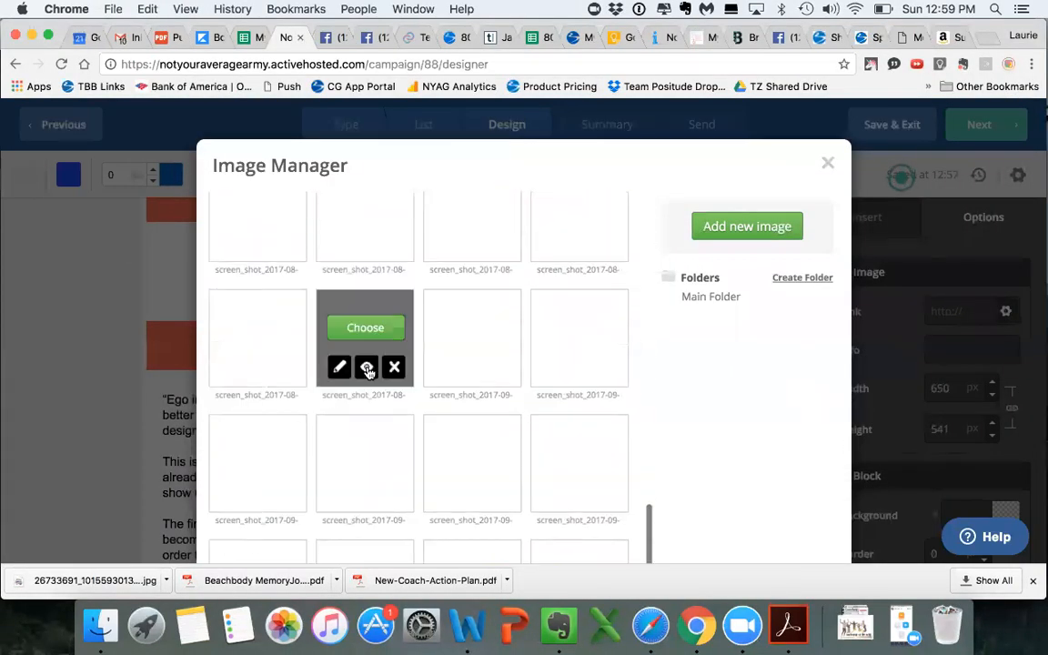
{"action": "scroll", "coordinate": [609, 415], "scroll_direction": "down", "scroll_amount": 5}
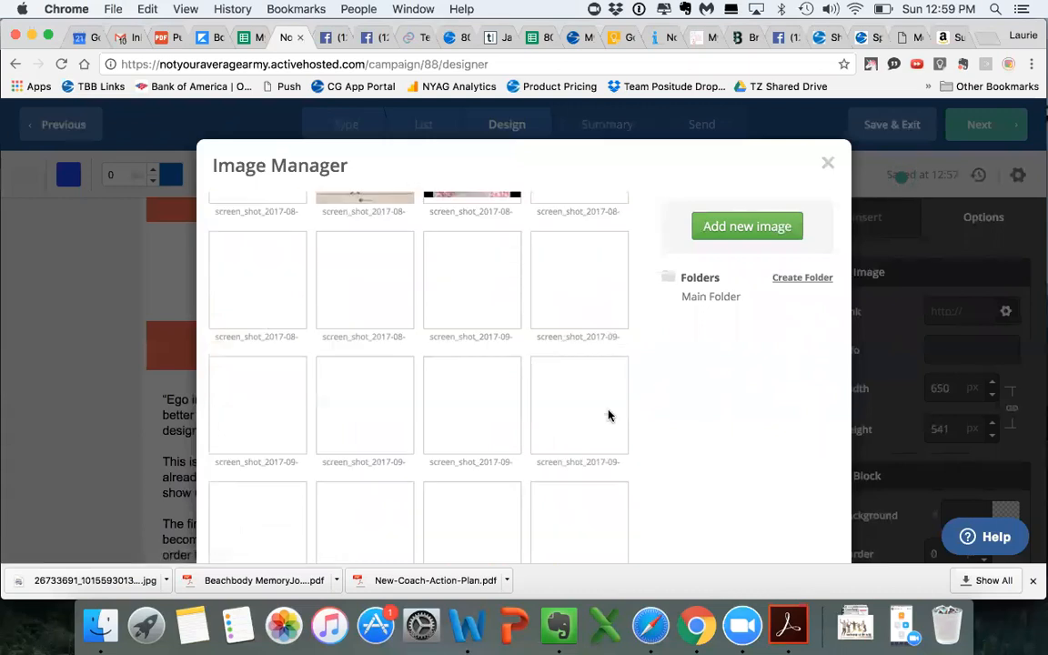
{"action": "scroll", "coordinate": [793, 410], "scroll_direction": "down", "scroll_amount": 3}
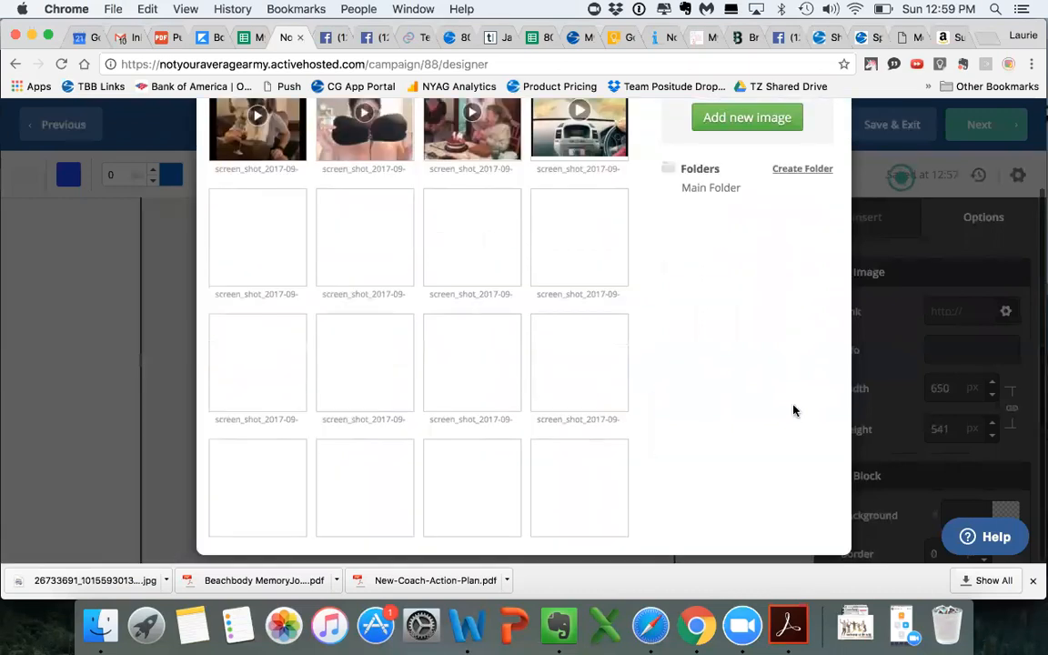
{"action": "scroll", "coordinate": [603, 449], "scroll_direction": "down", "scroll_amount": 5}
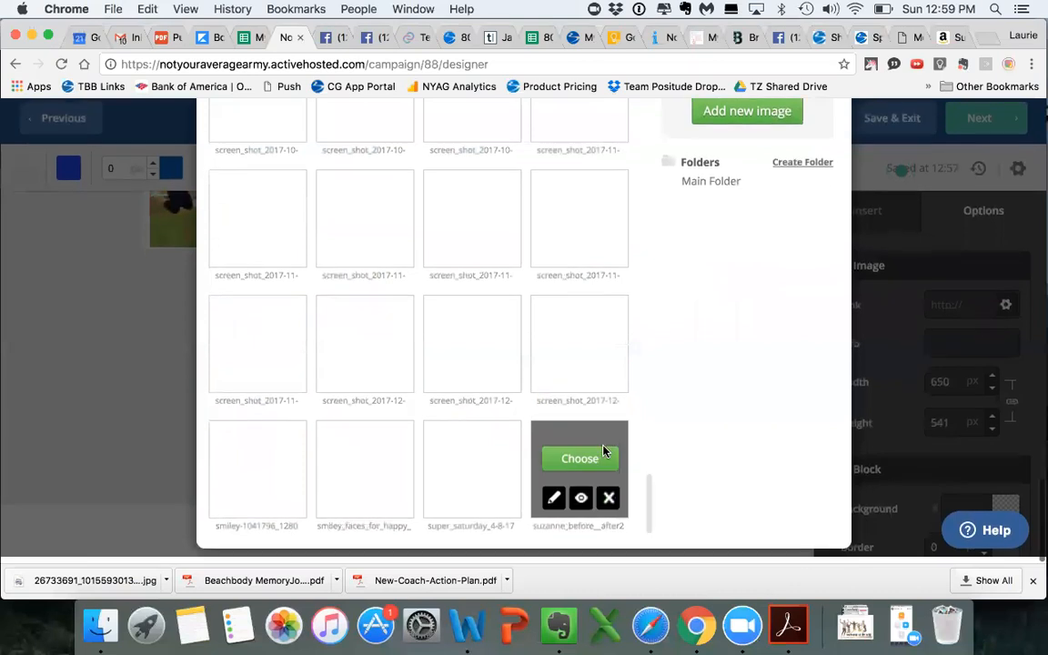
{"action": "scroll", "coordinate": [549, 304], "scroll_direction": "up", "scroll_amount": 5}
{"action": "scroll", "coordinate": [550, 306], "scroll_direction": "up", "scroll_amount": 10}
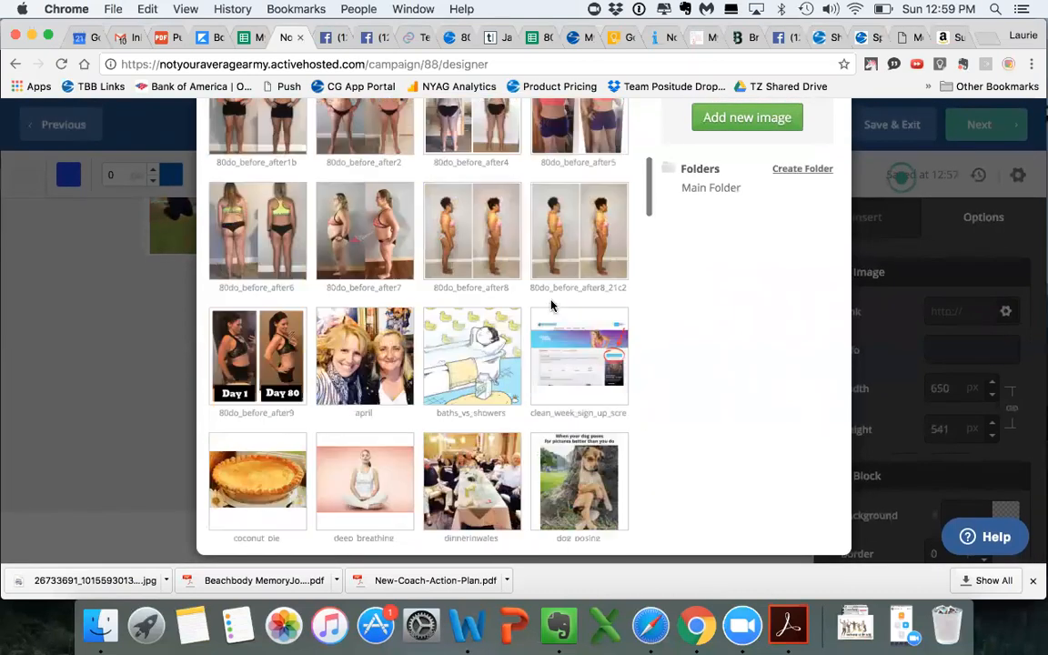
{"action": "mouse_move", "coordinate": [619, 355]}
{"action": "scroll", "coordinate": [619, 355], "scroll_direction": "down", "scroll_amount": 1}
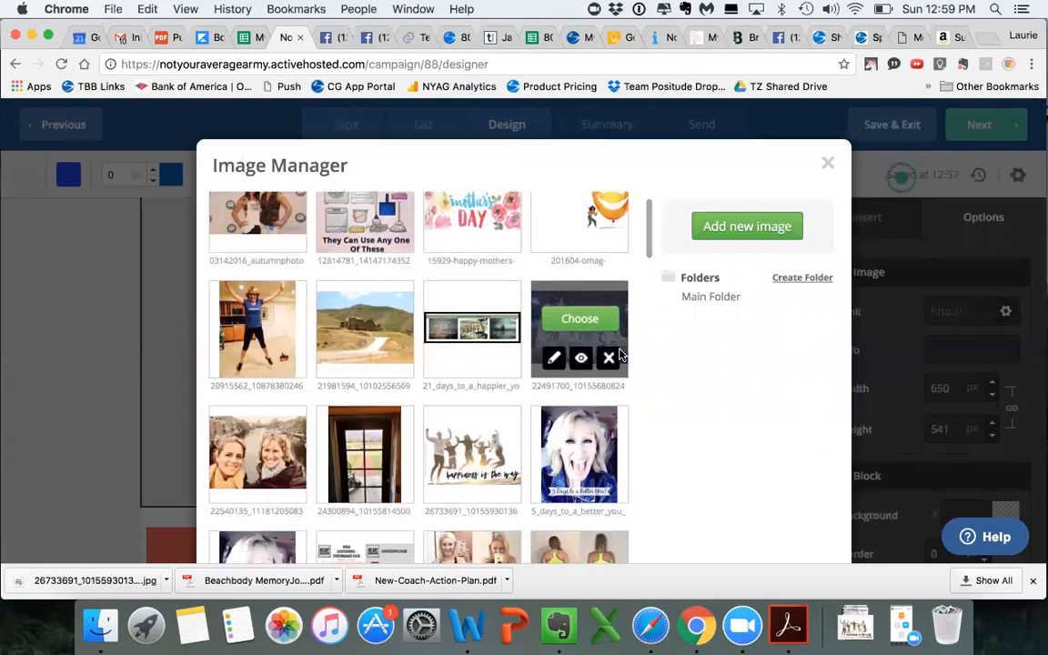
{"action": "scroll", "coordinate": [619, 355], "scroll_direction": "down", "scroll_amount": 3}
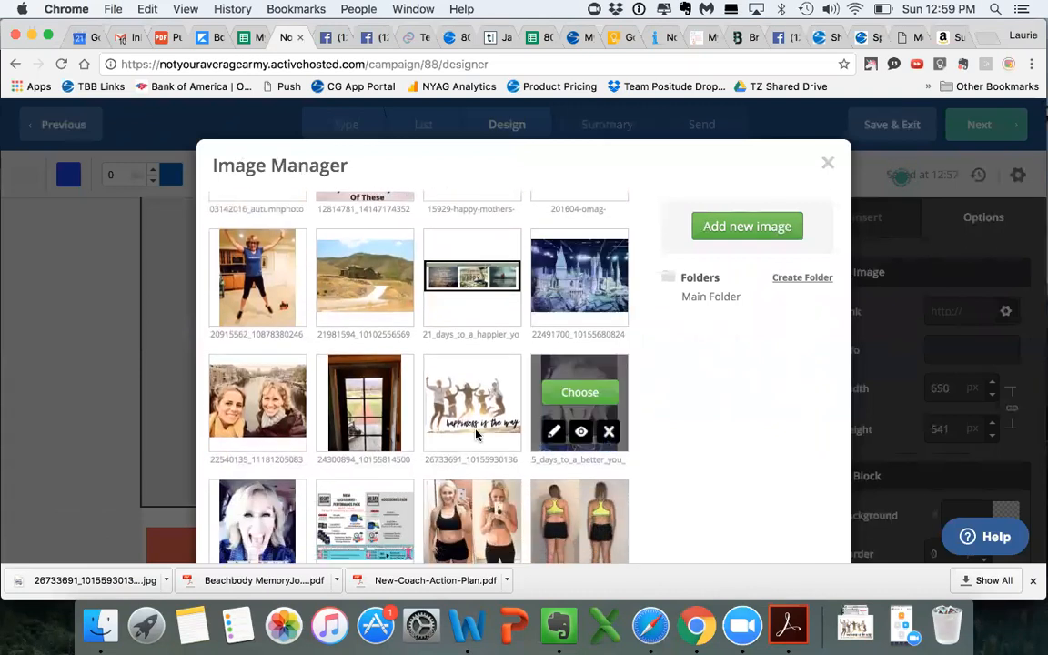
{"action": "mouse_move", "coordinate": [464, 399]}
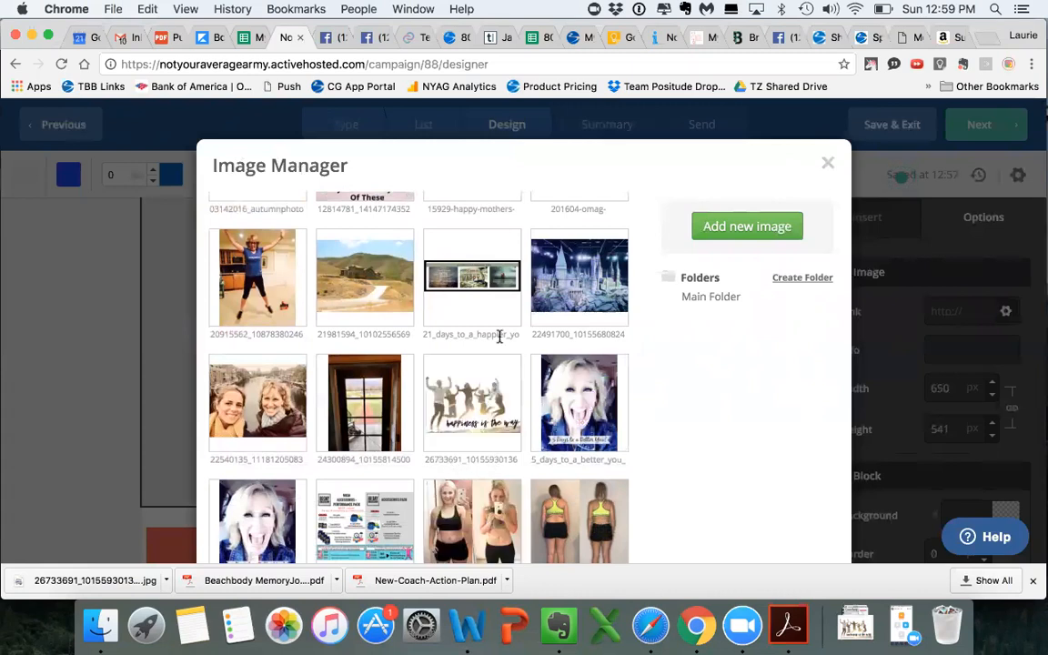
{"action": "scroll", "coordinate": [368, 436], "scroll_direction": "down", "scroll_amount": 2}
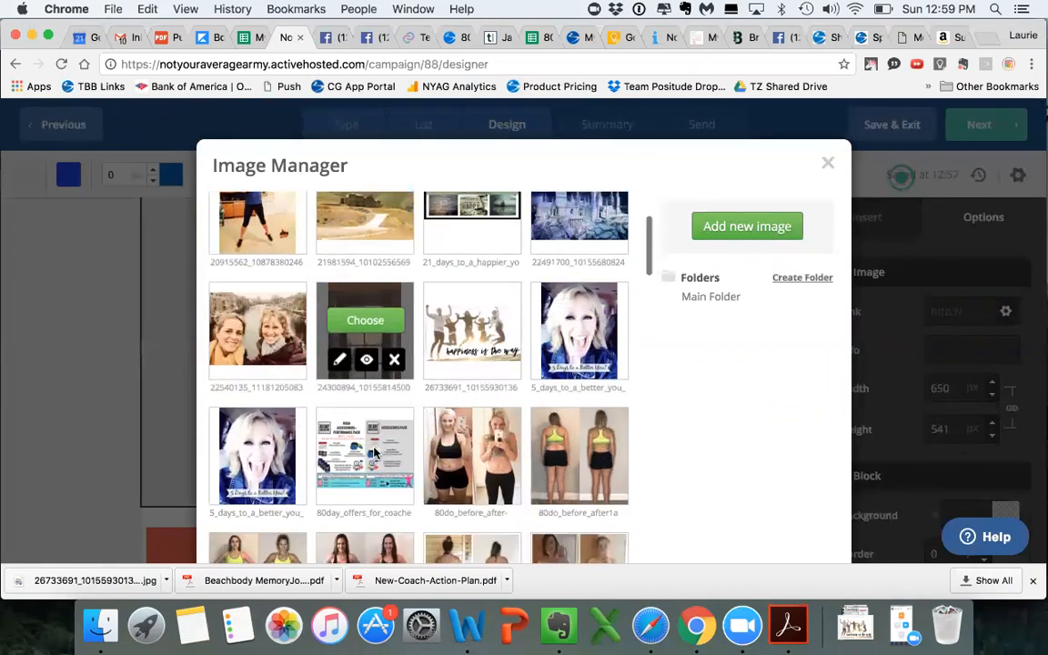
{"action": "mouse_move", "coordinate": [469, 334]}
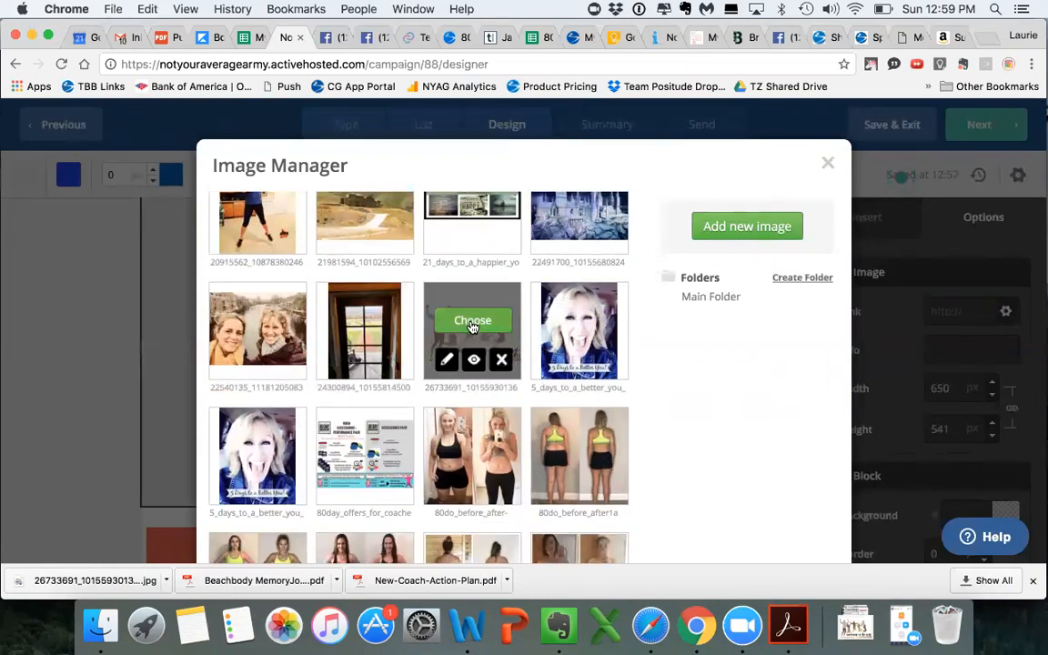
{"action": "left_click", "coordinate": [578, 378]}
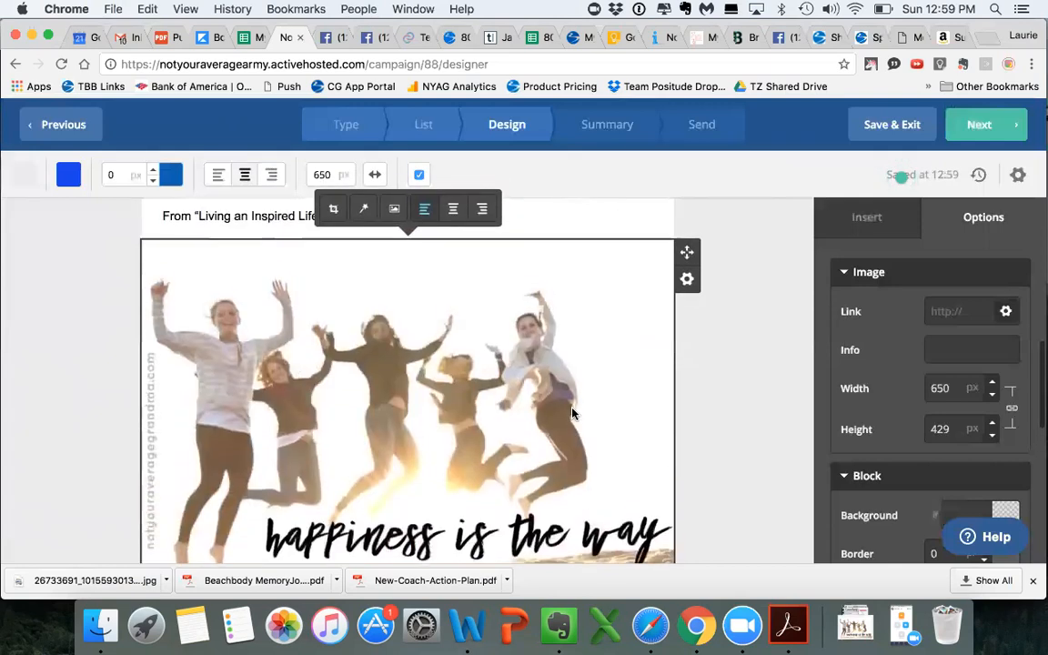
Shrink the "happiness is the way" image to about 477 × 315 px and centre it in its block
{"action": "scroll", "coordinate": [572, 414], "scroll_direction": "down", "scroll_amount": 2}
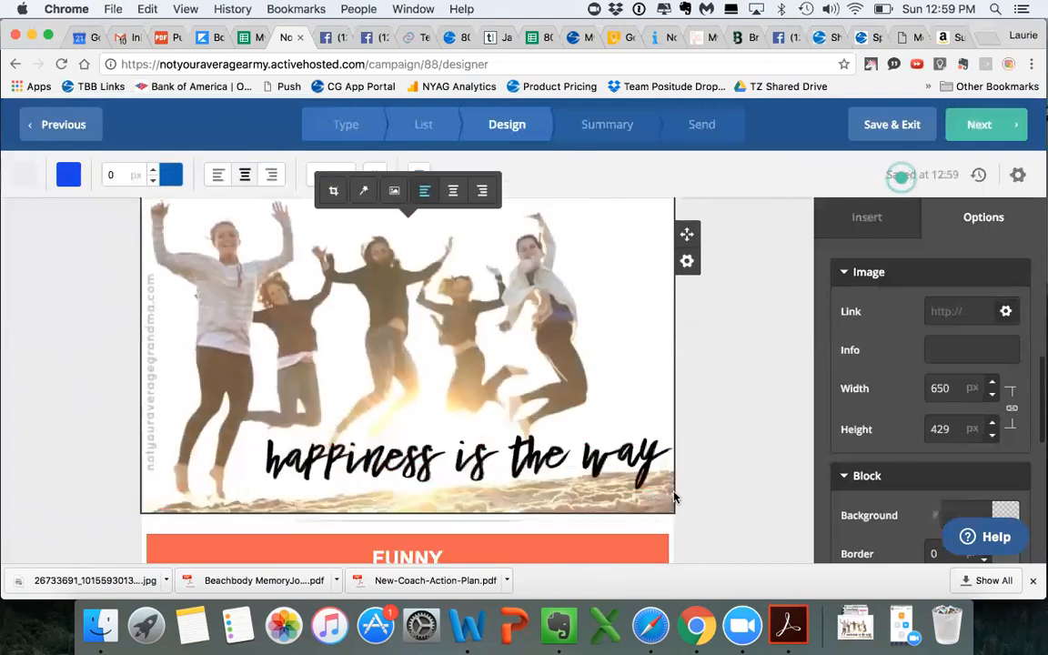
{"action": "left_click_drag", "start_coordinate": [645, 494], "coordinate": [515, 413]}
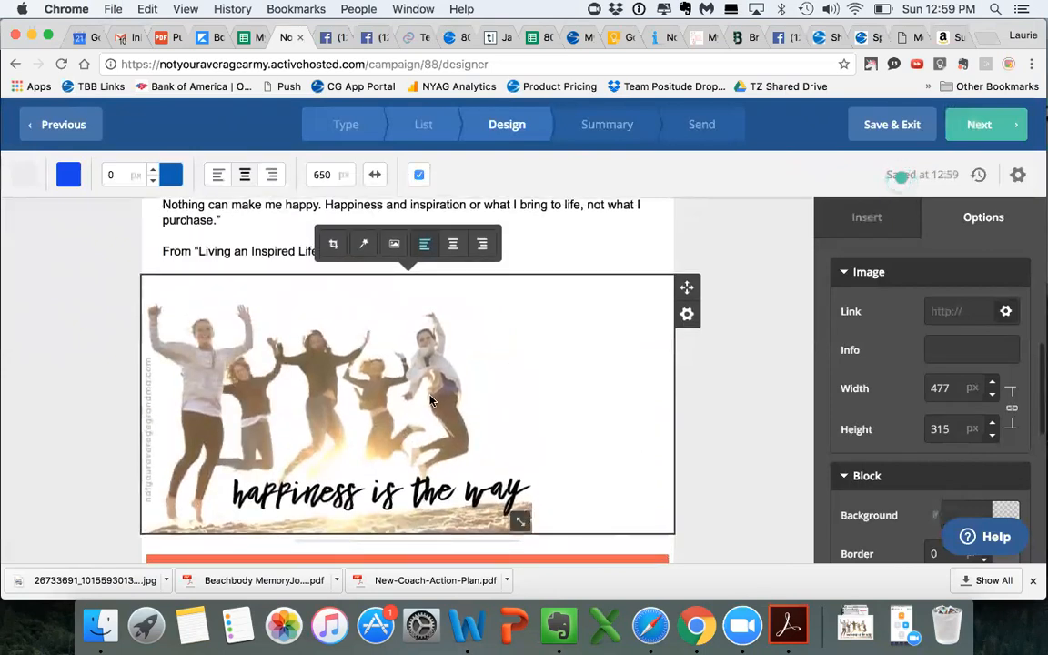
{"action": "left_click", "coordinate": [458, 247]}
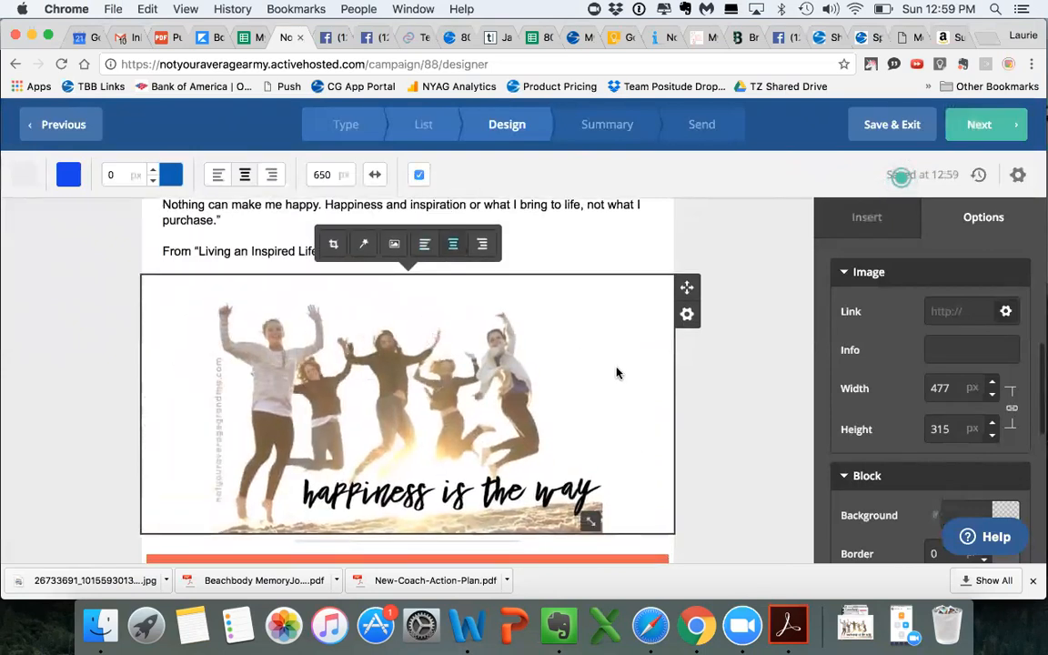
{"action": "left_click", "coordinate": [727, 375]}
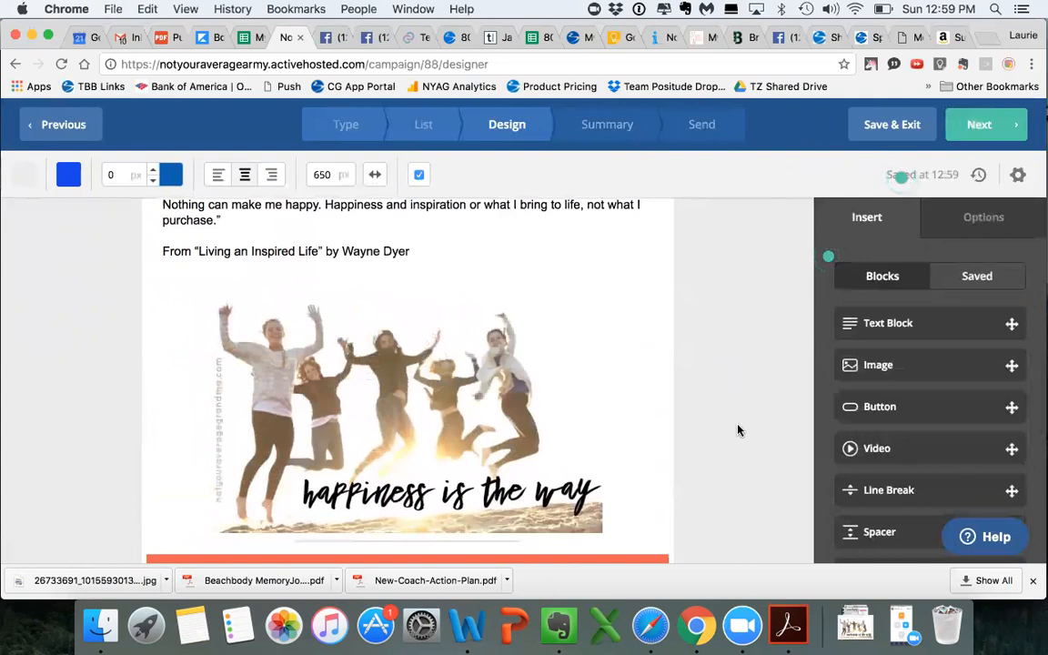
Review the MINDSET section with its quote and the image below it
{"action": "scroll", "coordinate": [737, 430], "scroll_direction": "down", "scroll_amount": 1}
{"action": "scroll", "coordinate": [738, 430], "scroll_direction": "up", "scroll_amount": 3}
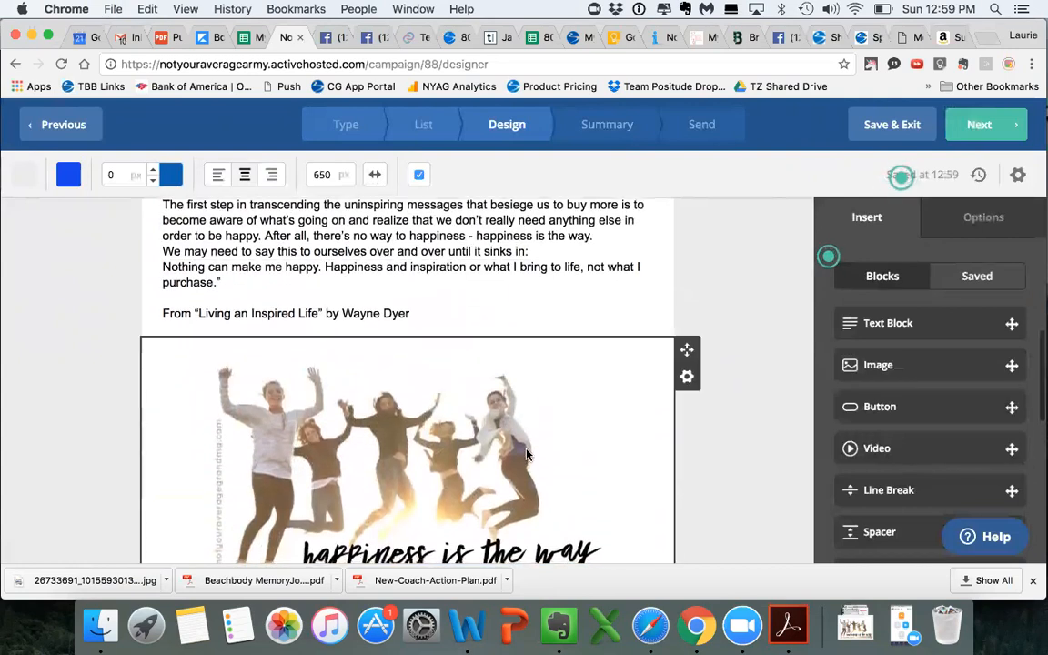
{"action": "scroll", "coordinate": [527, 447], "scroll_direction": "up", "scroll_amount": 6}
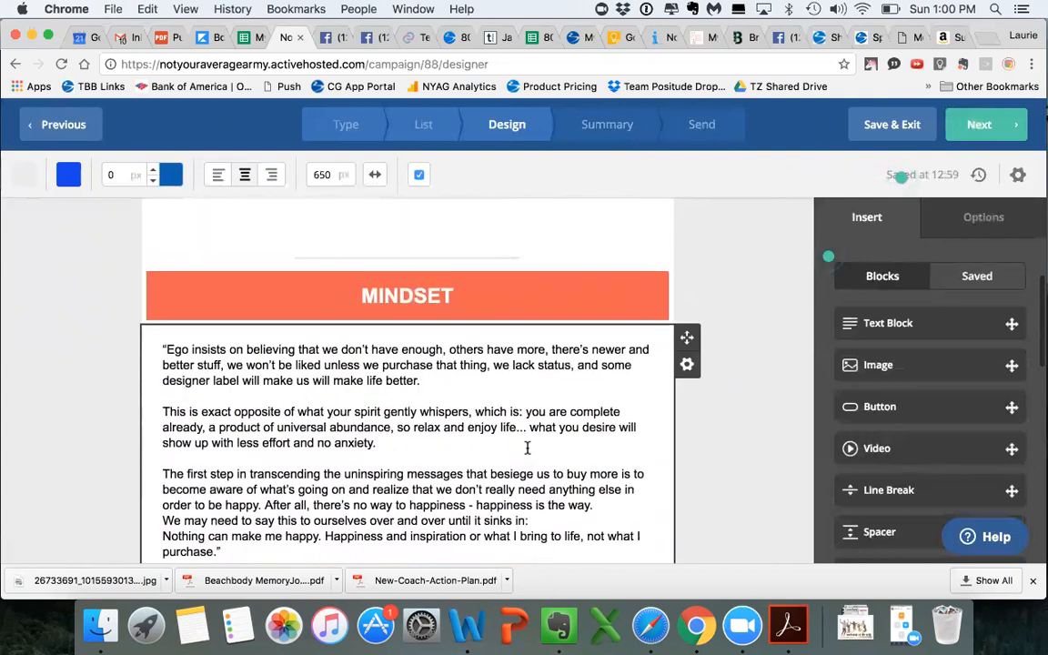
{"action": "scroll", "coordinate": [527, 447], "scroll_direction": "down", "scroll_amount": 1}
{"action": "scroll", "coordinate": [527, 448], "scroll_direction": "down", "scroll_amount": 2}
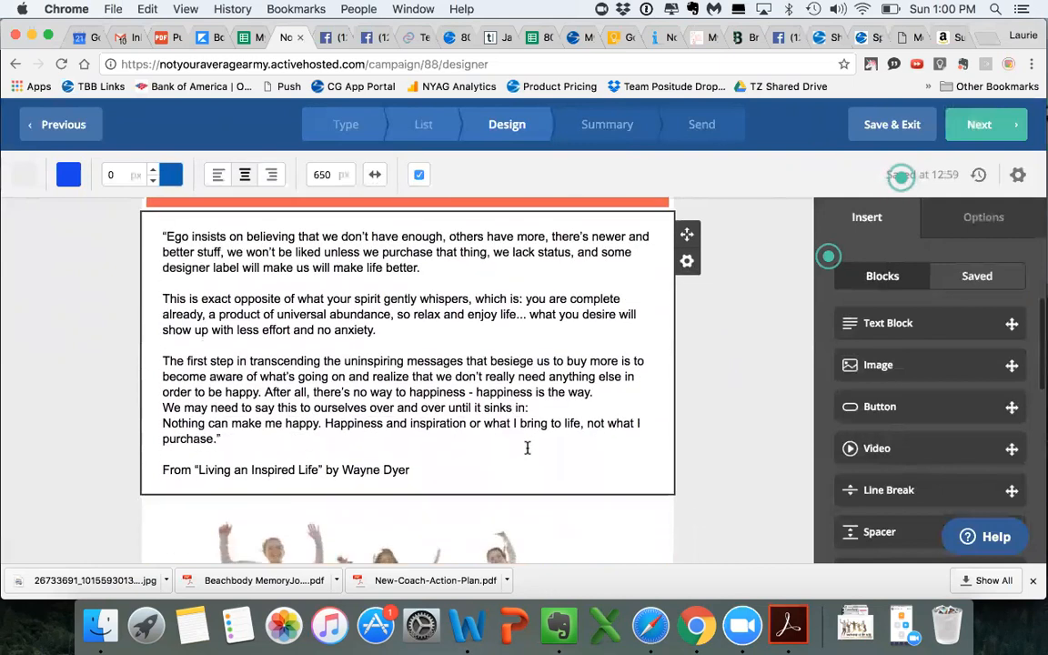
Set the font size of the whole Wayne Dyer quote in the MINDSET section to 14 px
{"action": "left_click_drag", "start_coordinate": [415, 470], "coordinate": [156, 232]}
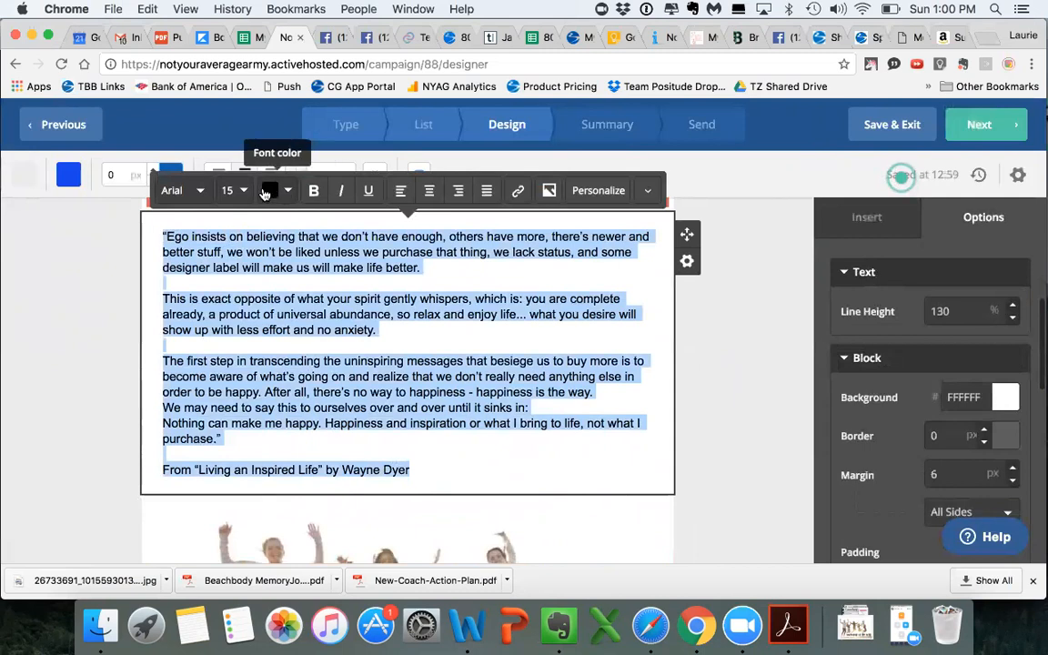
{"action": "left_click", "coordinate": [245, 191]}
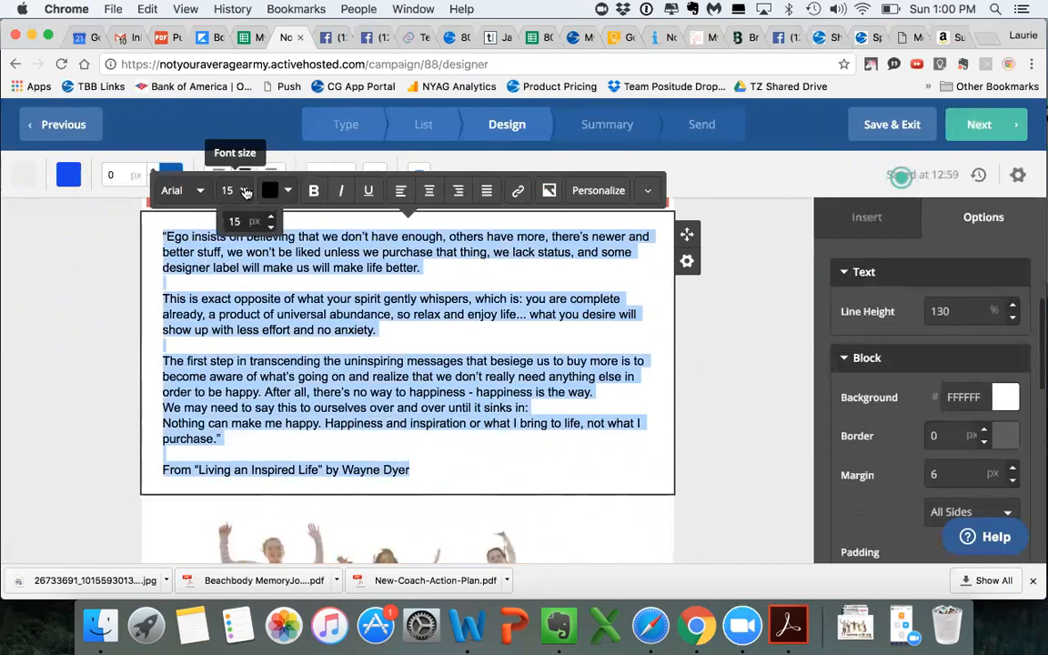
{"action": "left_click", "coordinate": [271, 229]}
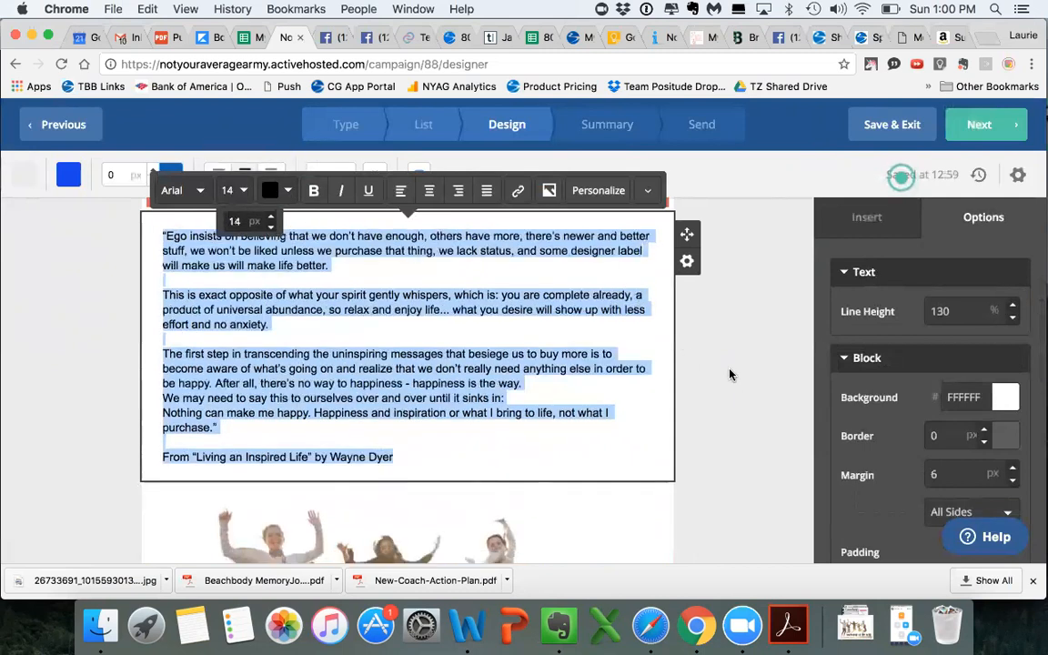
{"action": "left_click", "coordinate": [719, 440]}
Try centre alignment on the full MINDSET quote, including its source line
{"action": "scroll", "coordinate": [718, 441], "scroll_direction": "up", "scroll_amount": 5}
{"action": "scroll", "coordinate": [719, 441], "scroll_direction": "up", "scroll_amount": 10}
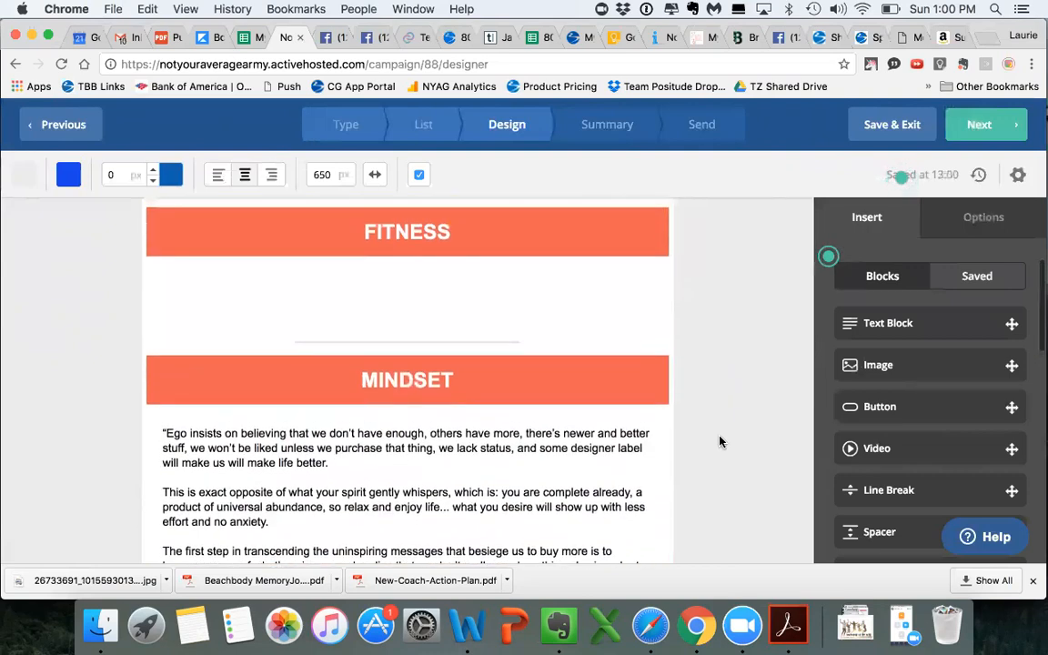
{"action": "scroll", "coordinate": [719, 441], "scroll_direction": "down", "scroll_amount": 10}
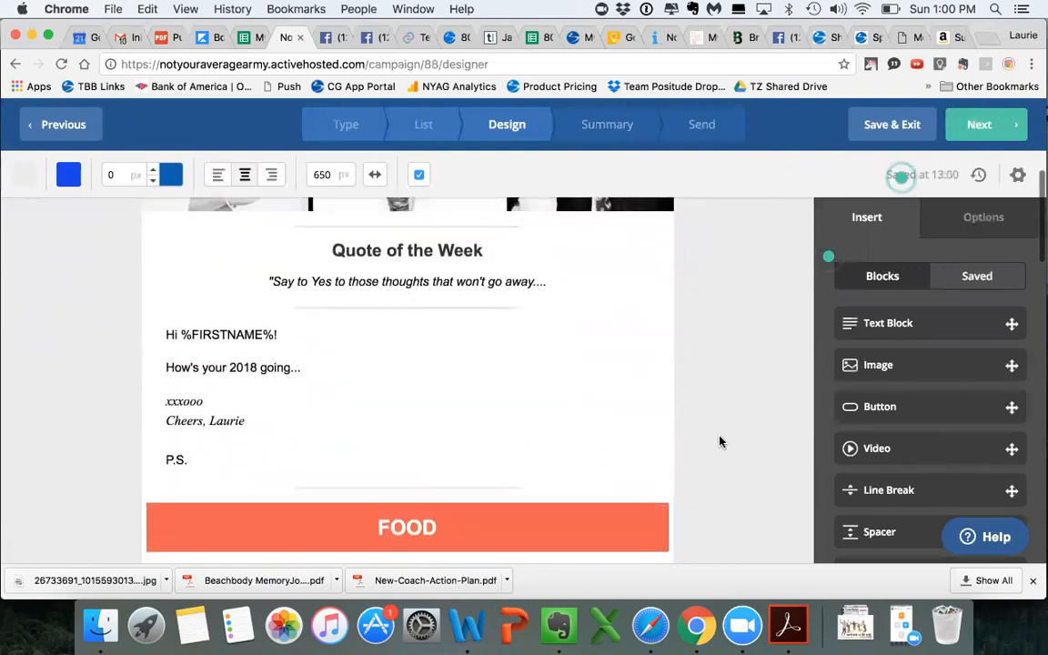
{"action": "scroll", "coordinate": [691, 440], "scroll_direction": "down", "scroll_amount": 2}
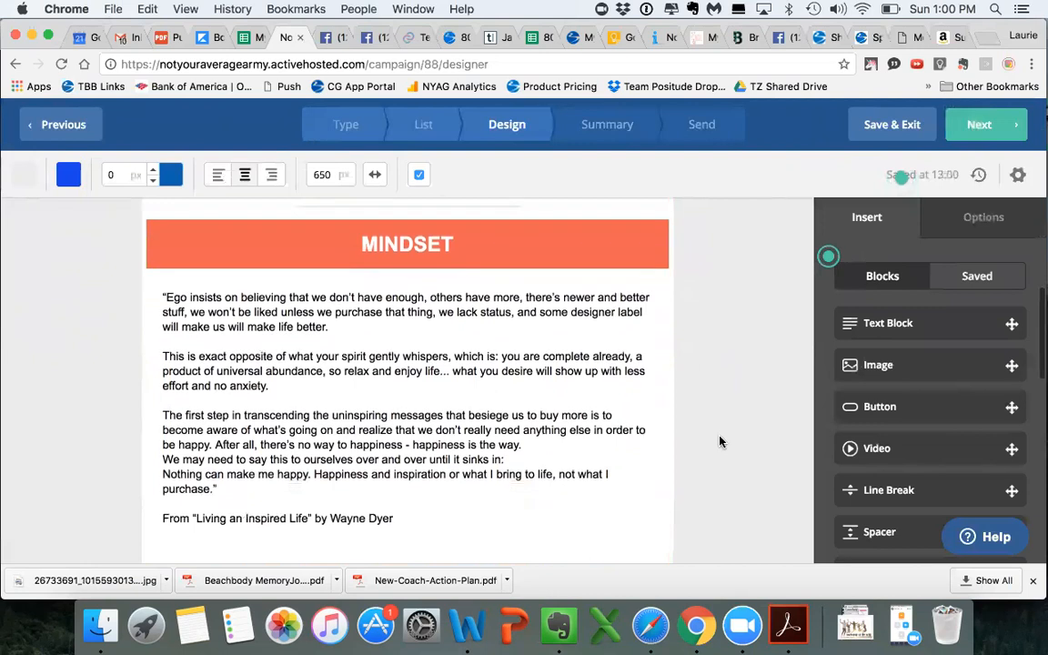
{"action": "left_click", "coordinate": [427, 512]}
{"action": "left_click_drag", "start_coordinate": [400, 514], "coordinate": [164, 298]}
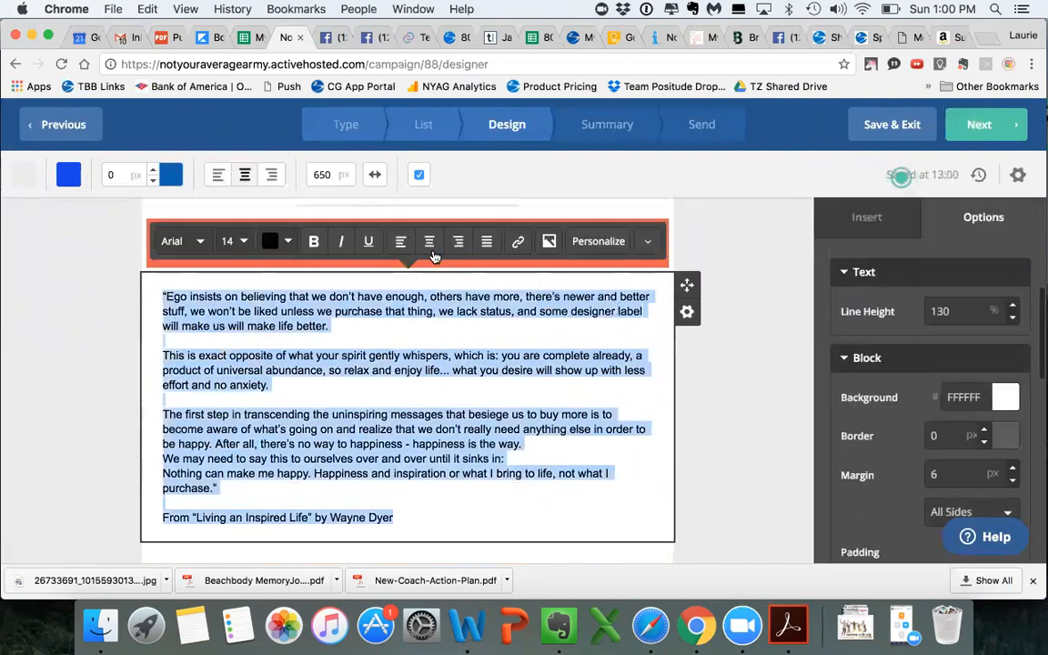
{"action": "left_click", "coordinate": [429, 243]}
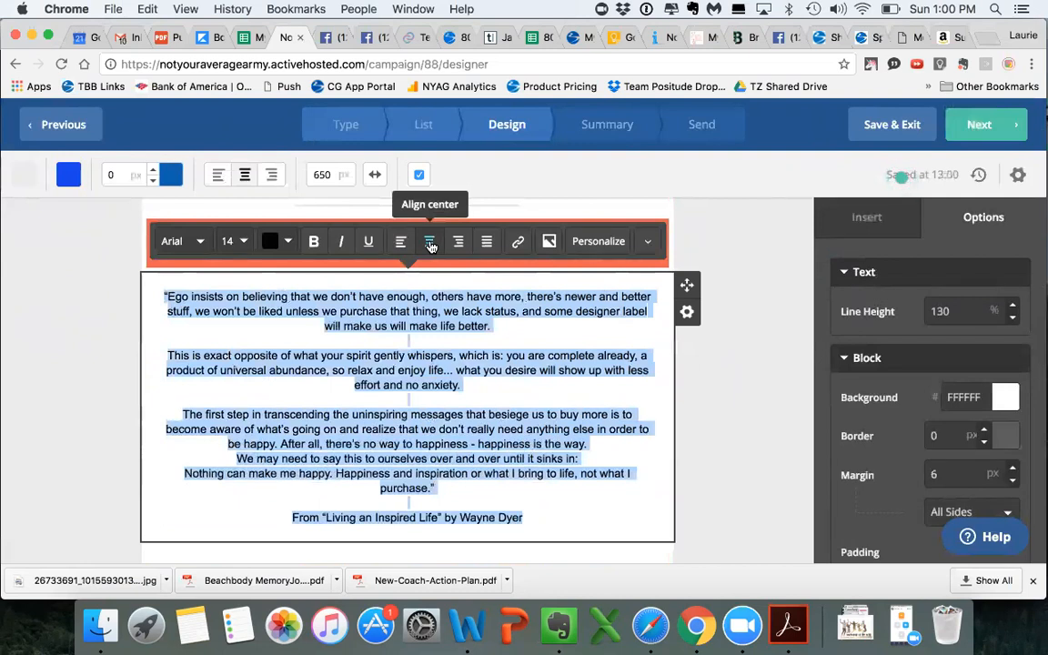
{"action": "left_click", "coordinate": [741, 385]}
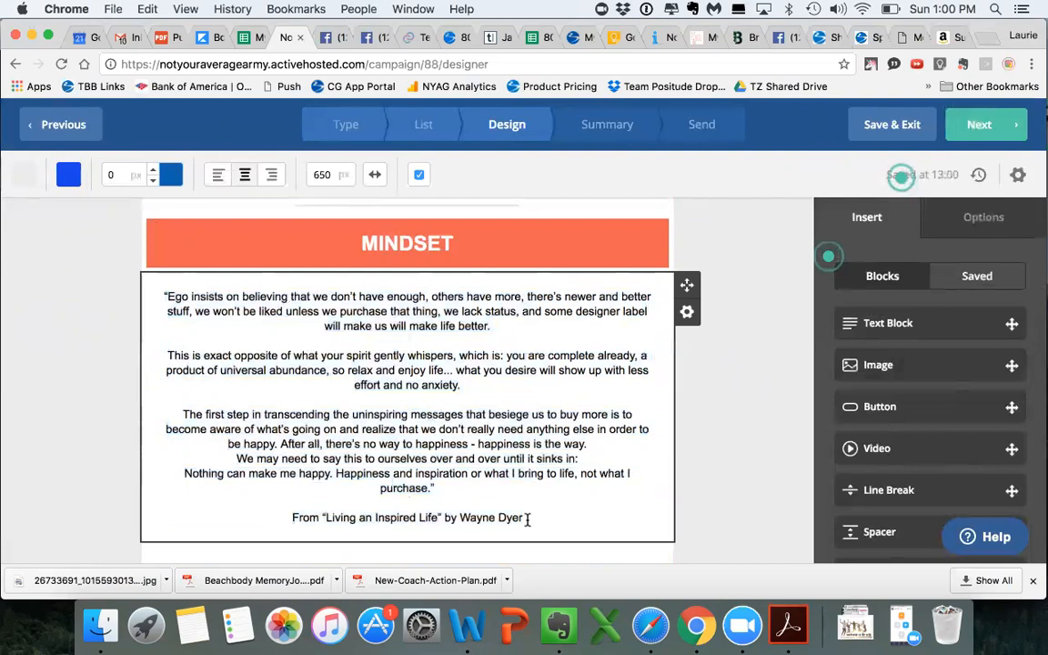
Return the MINDSET quote and its source line to left alignment
{"action": "left_click_drag", "start_coordinate": [526, 519], "coordinate": [151, 278]}
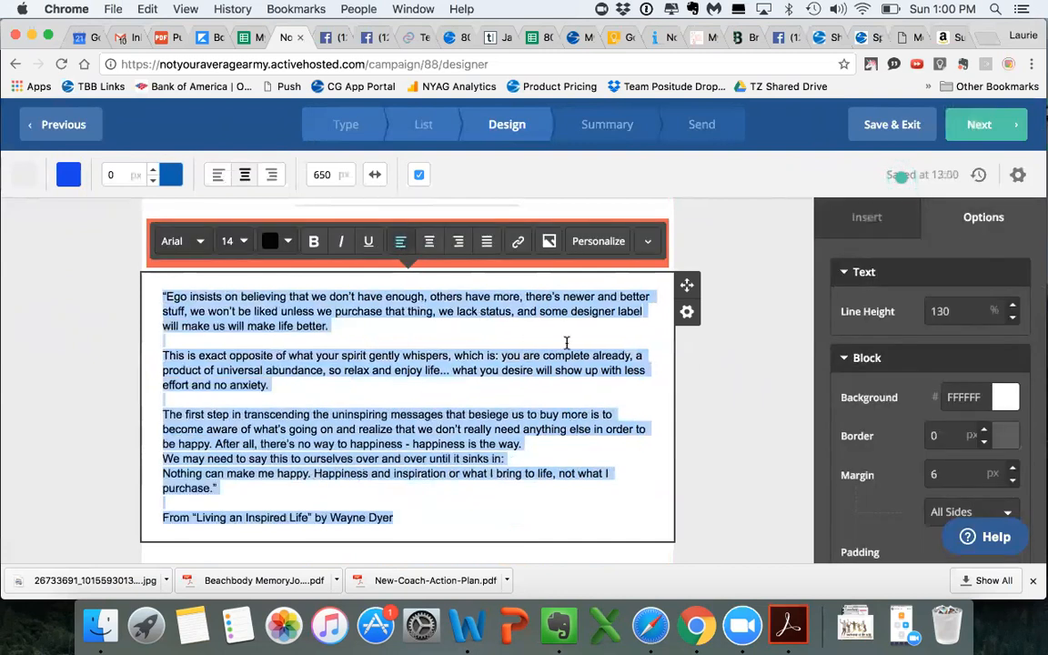
{"action": "left_click", "coordinate": [699, 408]}
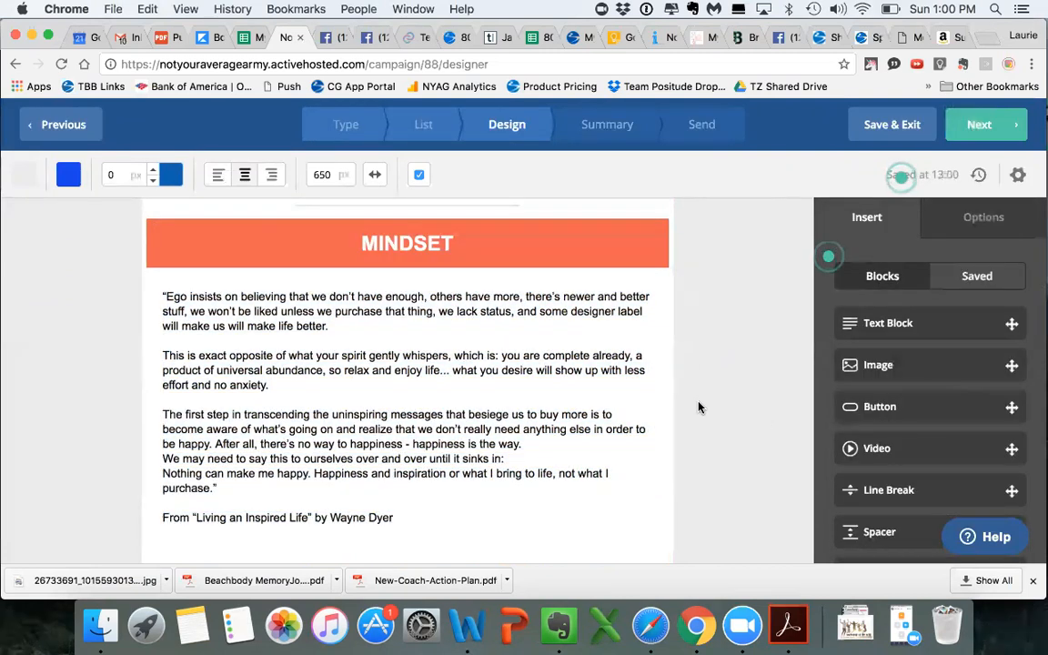
Add a 1 px border around the "happiness is the way" image block below the MINDSET quote
{"action": "scroll", "coordinate": [699, 408], "scroll_direction": "down", "scroll_amount": 3}
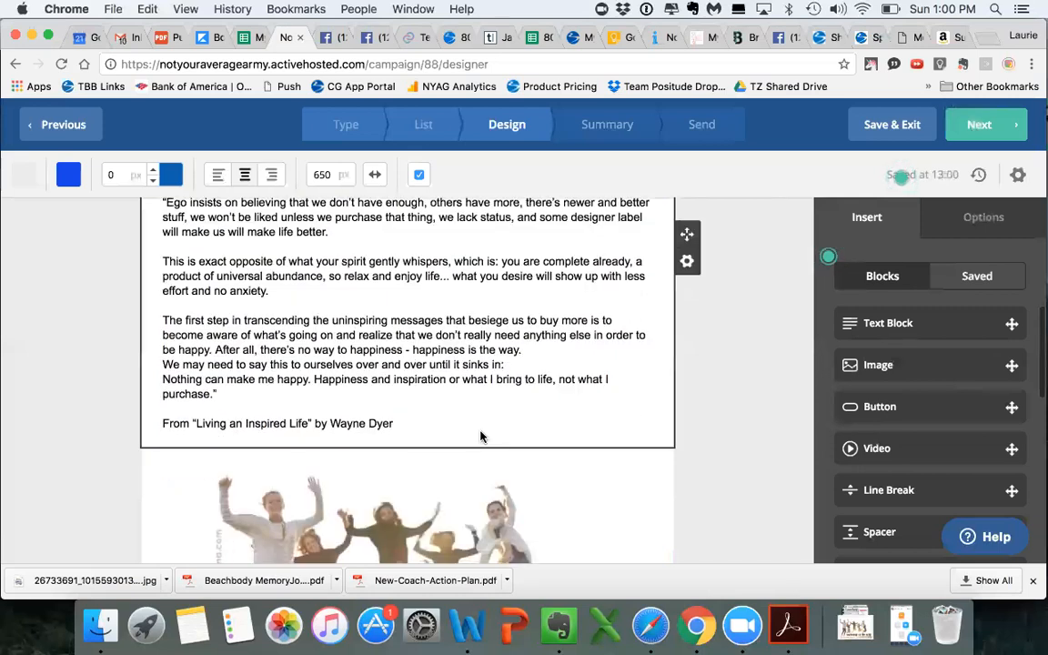
{"action": "scroll", "coordinate": [716, 369], "scroll_direction": "down", "scroll_amount": 5}
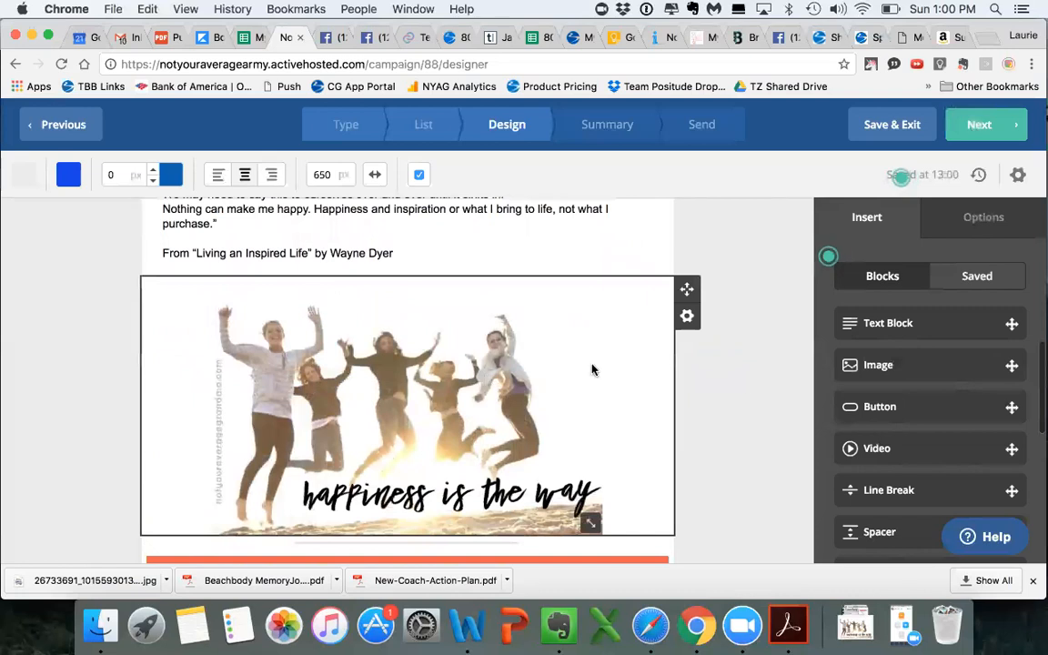
{"action": "left_click", "coordinate": [591, 367]}
{"action": "scroll", "coordinate": [934, 368], "scroll_direction": "down", "scroll_amount": 4}
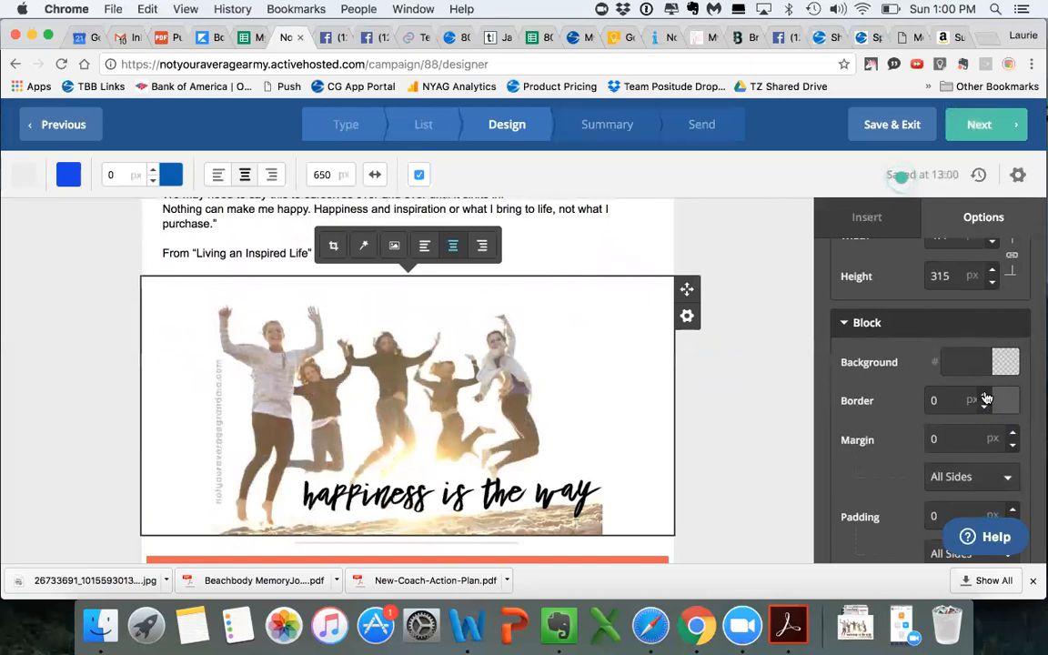
{"action": "left_click", "coordinate": [986, 398]}
{"action": "left_click", "coordinate": [792, 453]}
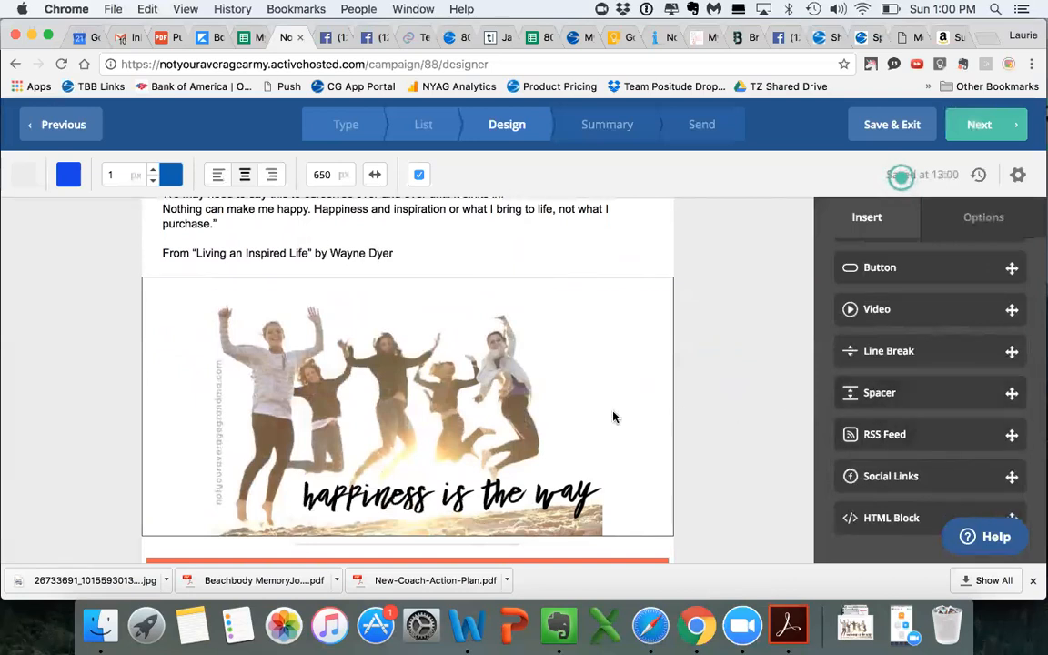
Thicken the solid border of the "happiness is the way" image block to 5 px and check how it looks
{"action": "left_click", "coordinate": [392, 397]}
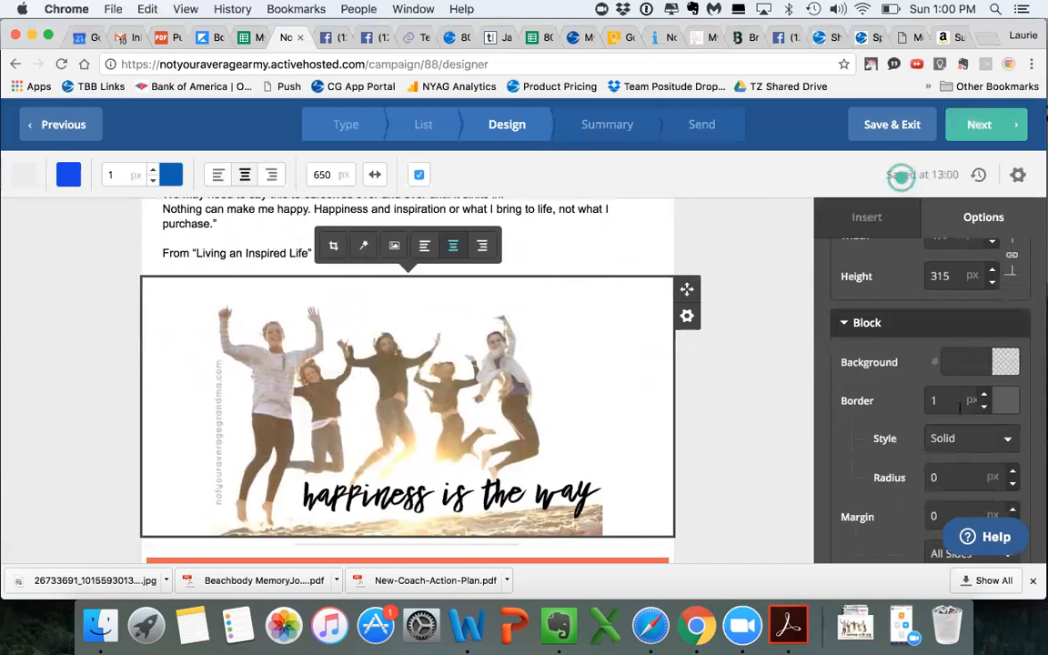
{"action": "left_click", "coordinate": [984, 396]}
{"action": "left_click", "coordinate": [984, 396]}
{"action": "left_click", "coordinate": [983, 396]}
{"action": "left_click", "coordinate": [983, 396]}
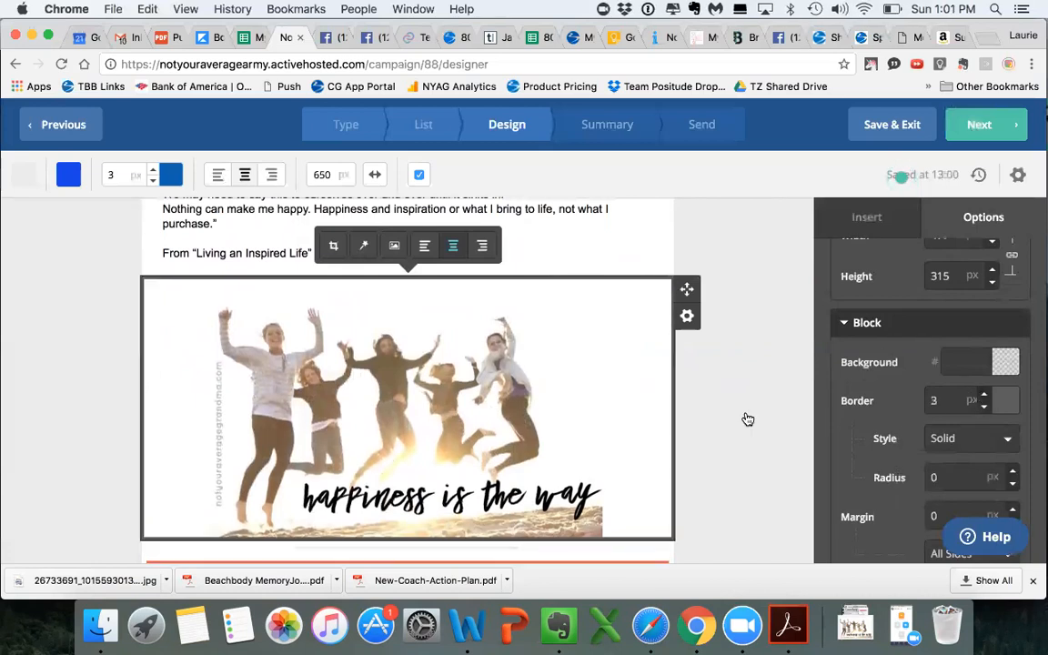
{"action": "left_click", "coordinate": [769, 403]}
{"action": "scroll", "coordinate": [695, 348], "scroll_direction": "up", "scroll_amount": 5}
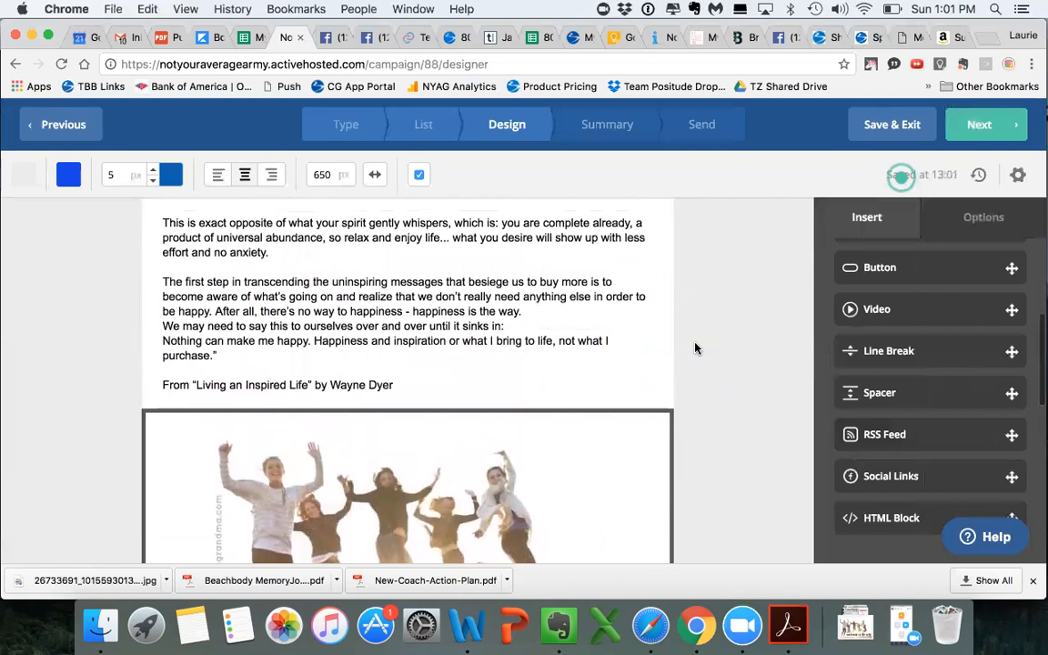
{"action": "scroll", "coordinate": [695, 349], "scroll_direction": "down", "scroll_amount": 4}
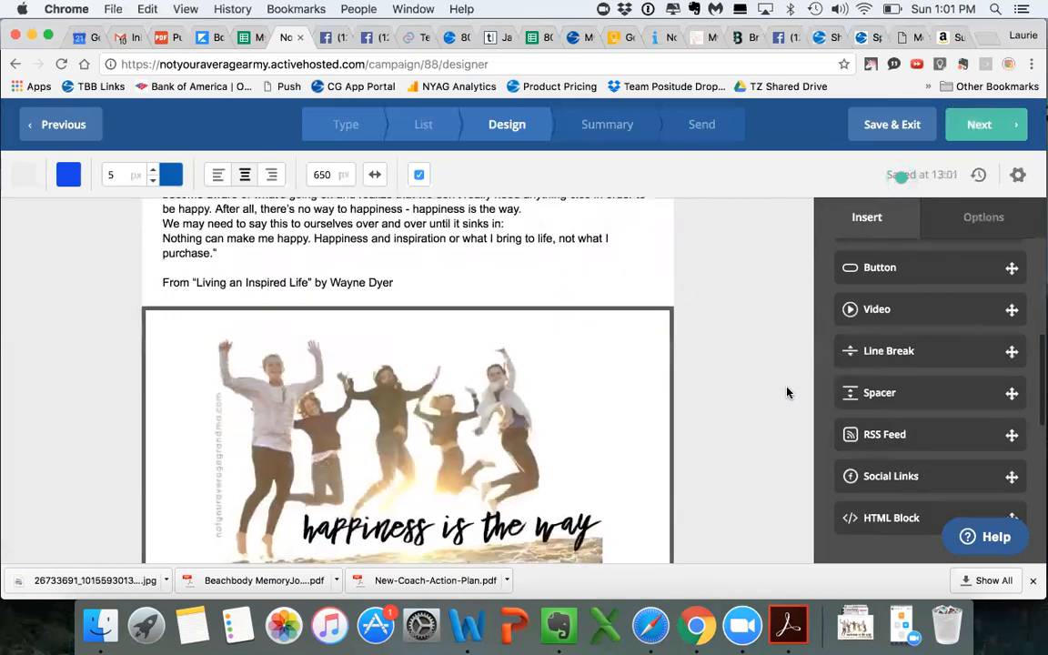
{"action": "scroll", "coordinate": [787, 392], "scroll_direction": "down", "scroll_amount": 2}
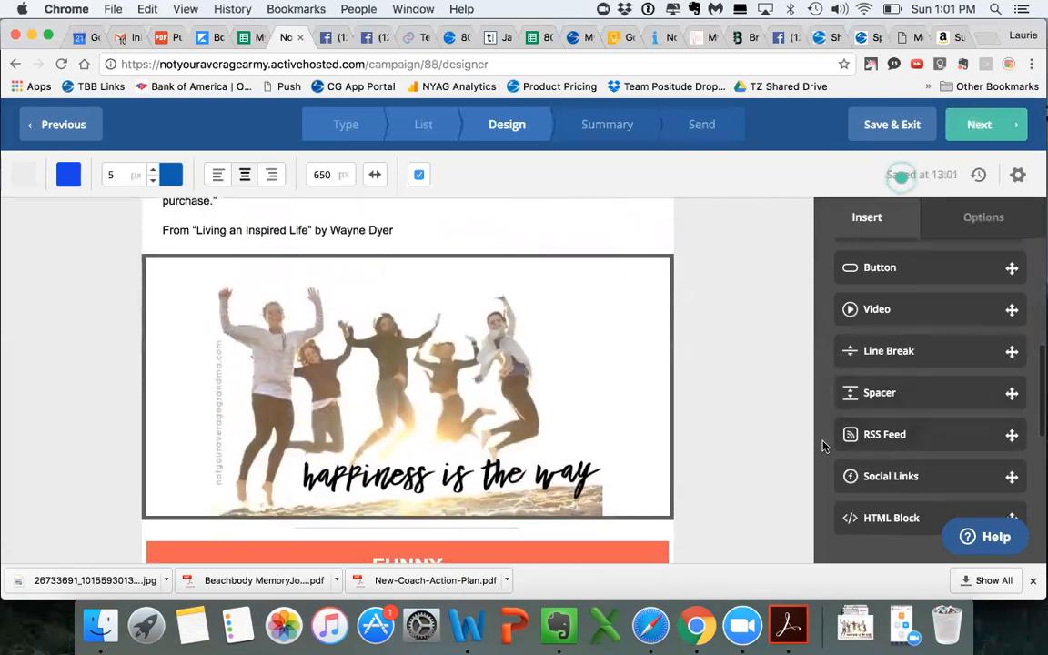
Remove the border from the "happiness is the way" image block by setting it to 0 px
{"action": "left_click", "coordinate": [555, 409]}
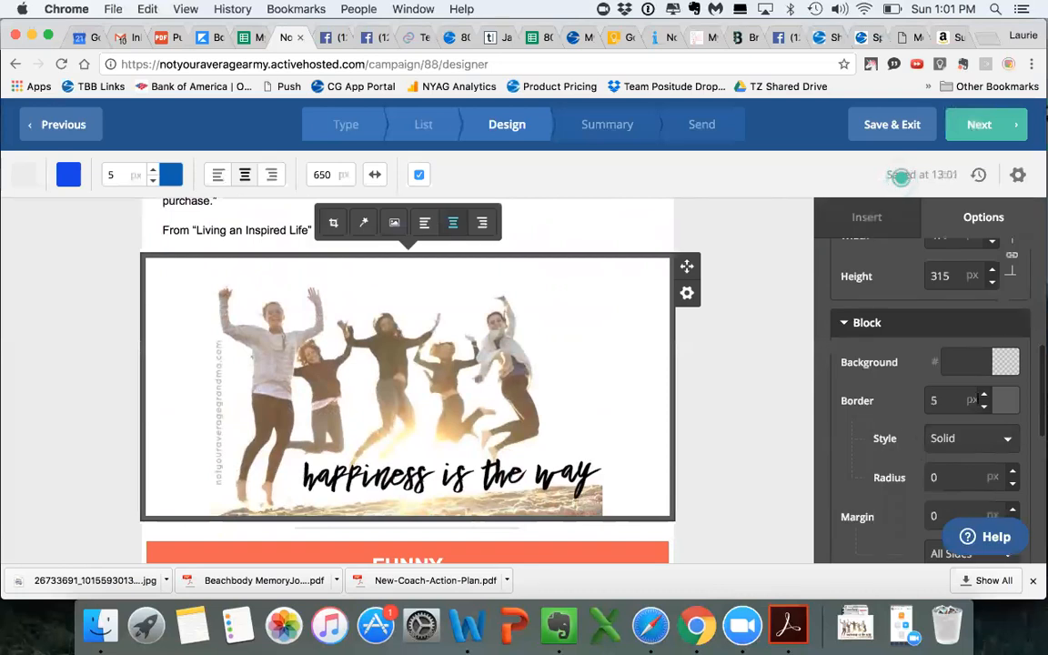
{"action": "left_click", "coordinate": [936, 400]}
{"action": "type", "text": "0"}
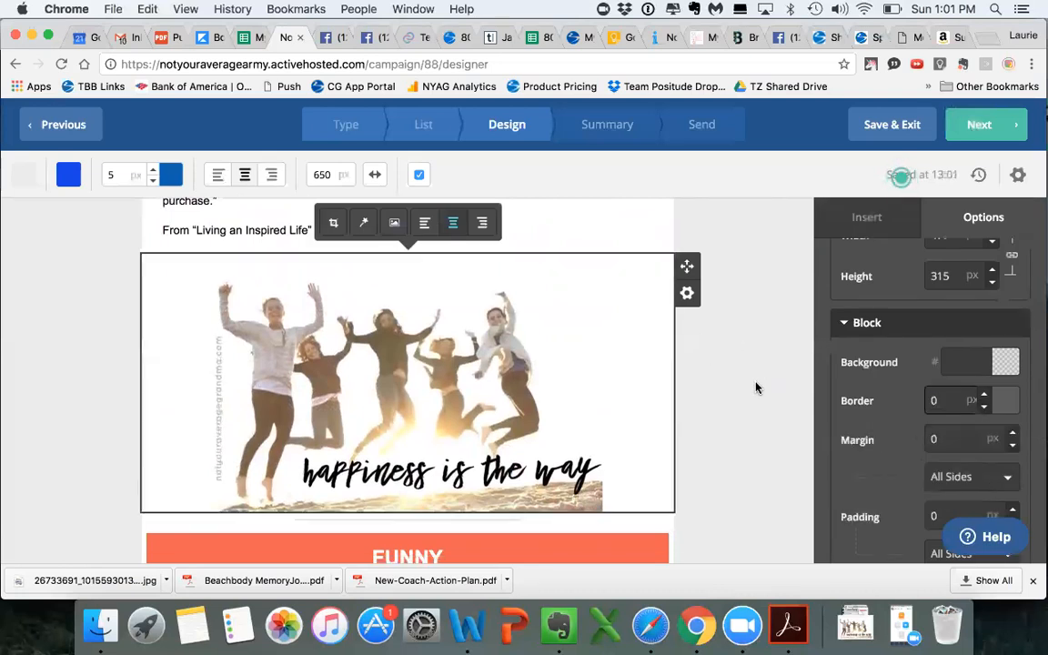
{"action": "left_click", "coordinate": [755, 388]}
Look through the Facebook page's Insights posts, loading more of them, for a popular funny post for the FUNNY section
{"action": "scroll", "coordinate": [746, 382], "scroll_direction": "down", "scroll_amount": 3}
{"action": "scroll", "coordinate": [742, 389], "scroll_direction": "up", "scroll_amount": 5}
{"action": "scroll", "coordinate": [743, 388], "scroll_direction": "down", "scroll_amount": 10}
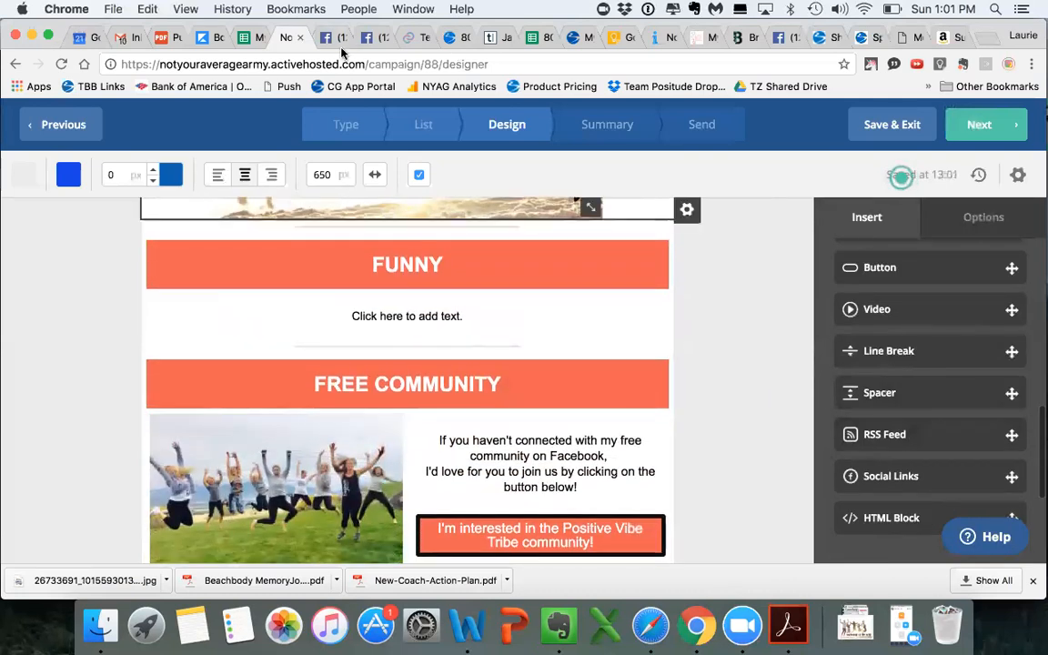
{"action": "left_click", "coordinate": [335, 38]}
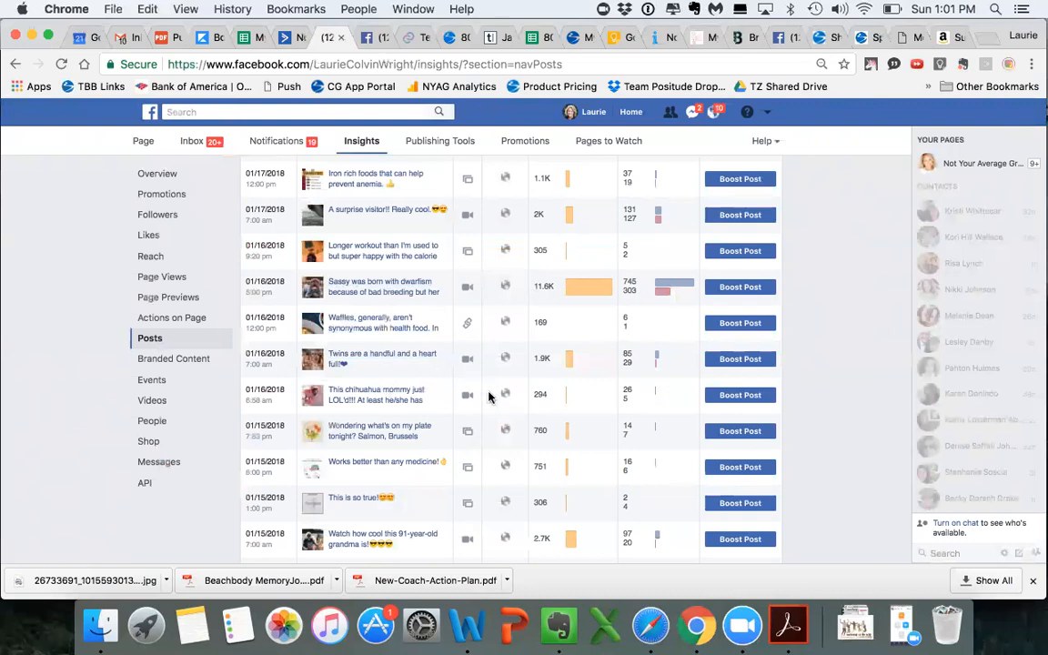
{"action": "scroll", "coordinate": [489, 396], "scroll_direction": "down", "scroll_amount": 3}
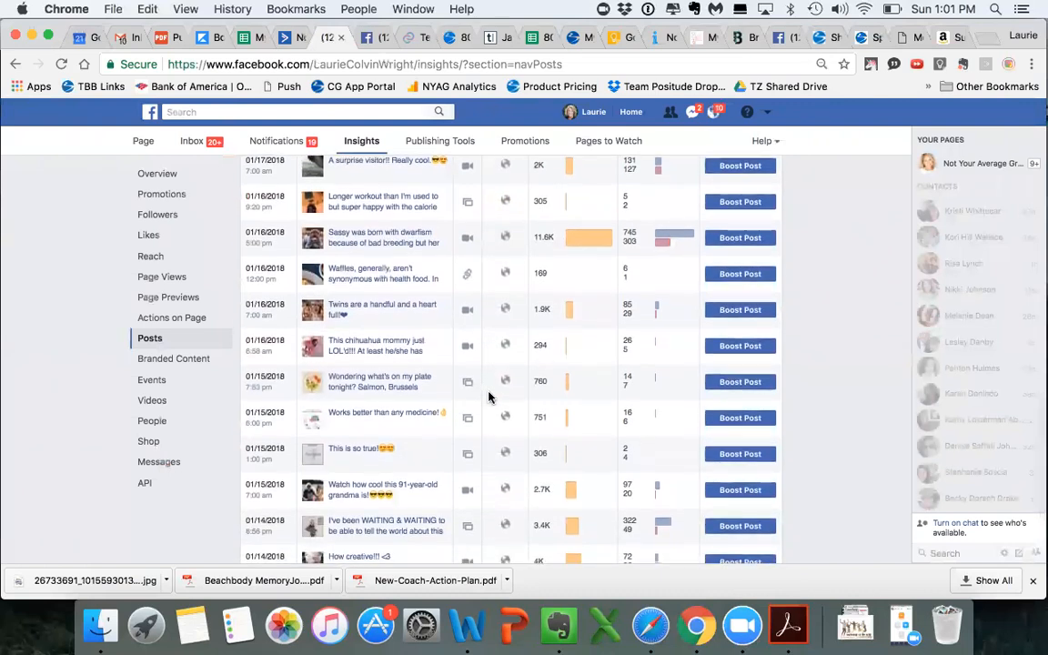
{"action": "scroll", "coordinate": [488, 397], "scroll_direction": "down", "scroll_amount": 1}
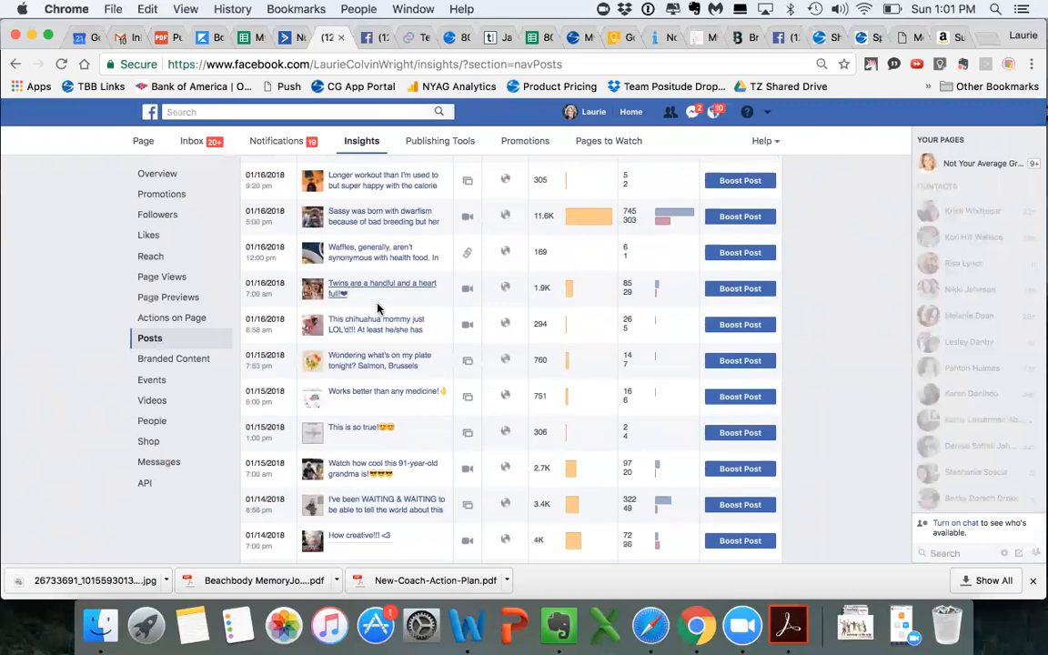
{"action": "scroll", "coordinate": [399, 435], "scroll_direction": "down", "scroll_amount": 3}
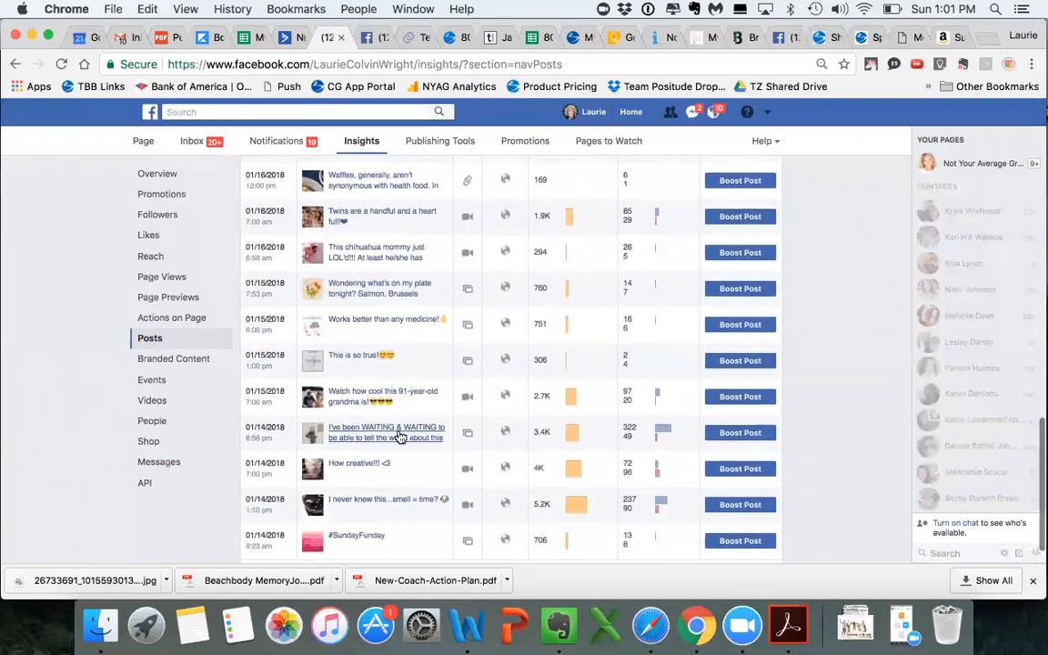
{"action": "scroll", "coordinate": [398, 435], "scroll_direction": "down", "scroll_amount": 2}
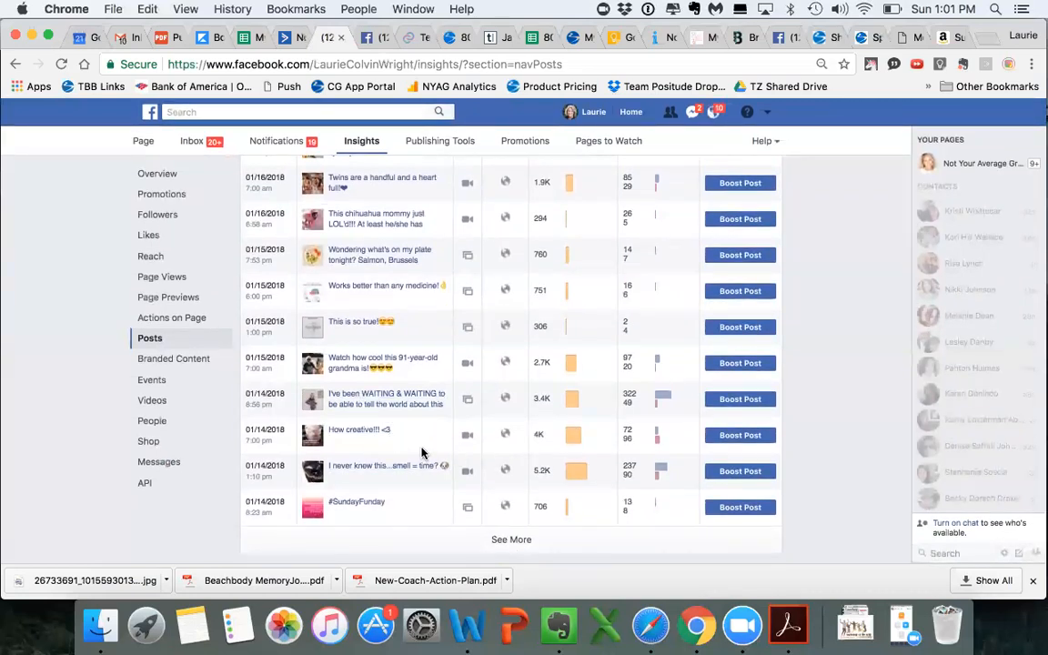
{"action": "left_click", "coordinate": [518, 540]}
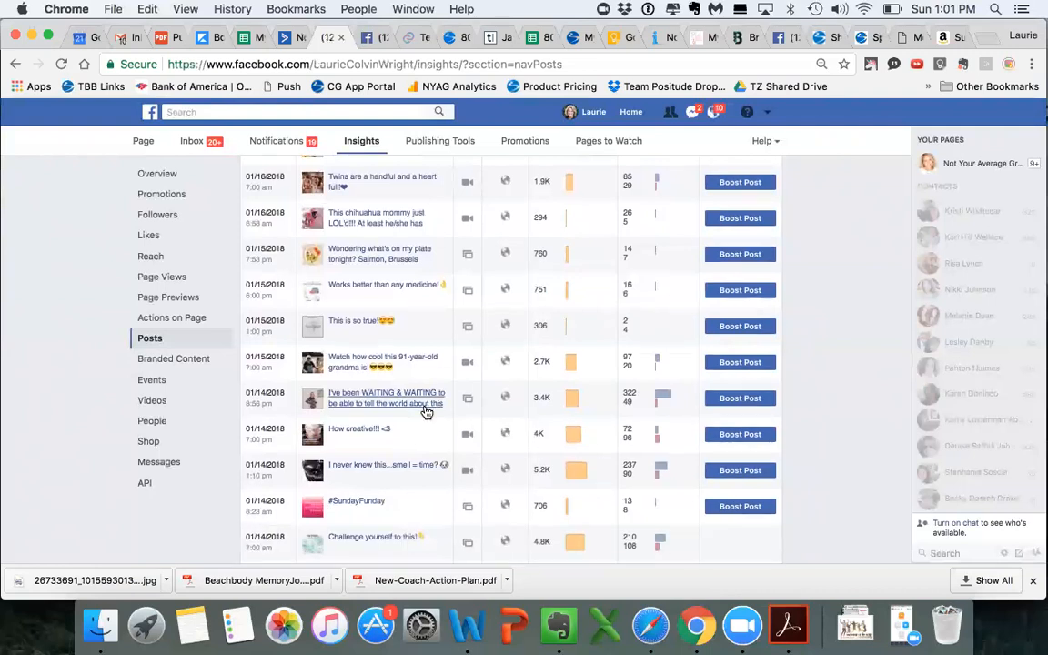
{"action": "scroll", "coordinate": [427, 412], "scroll_direction": "down", "scroll_amount": 3}
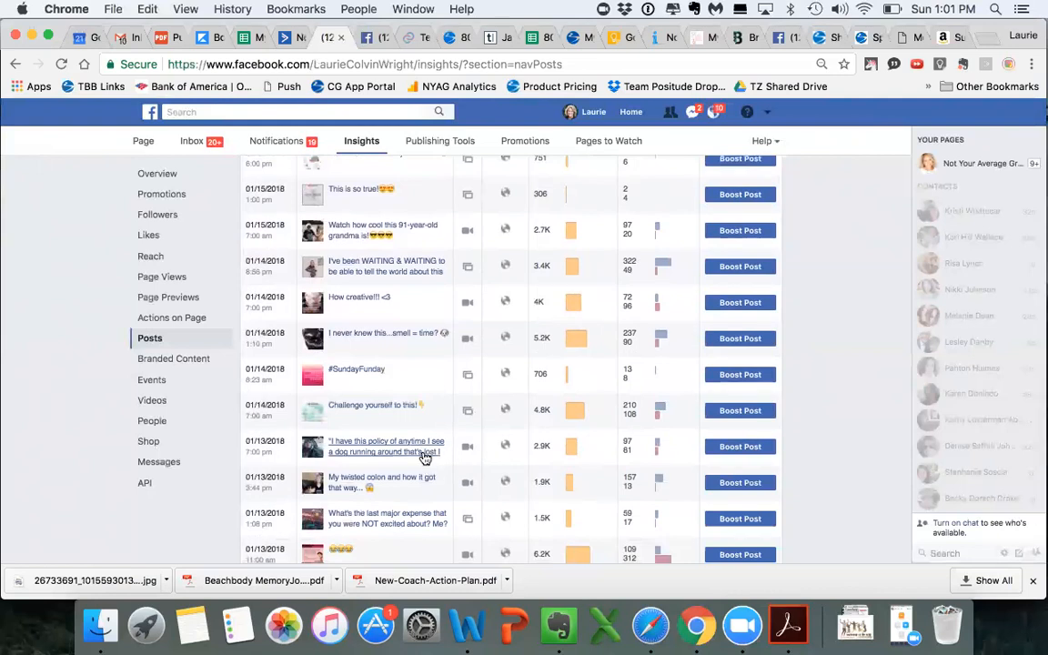
{"action": "scroll", "coordinate": [421, 496], "scroll_direction": "down", "scroll_amount": 2}
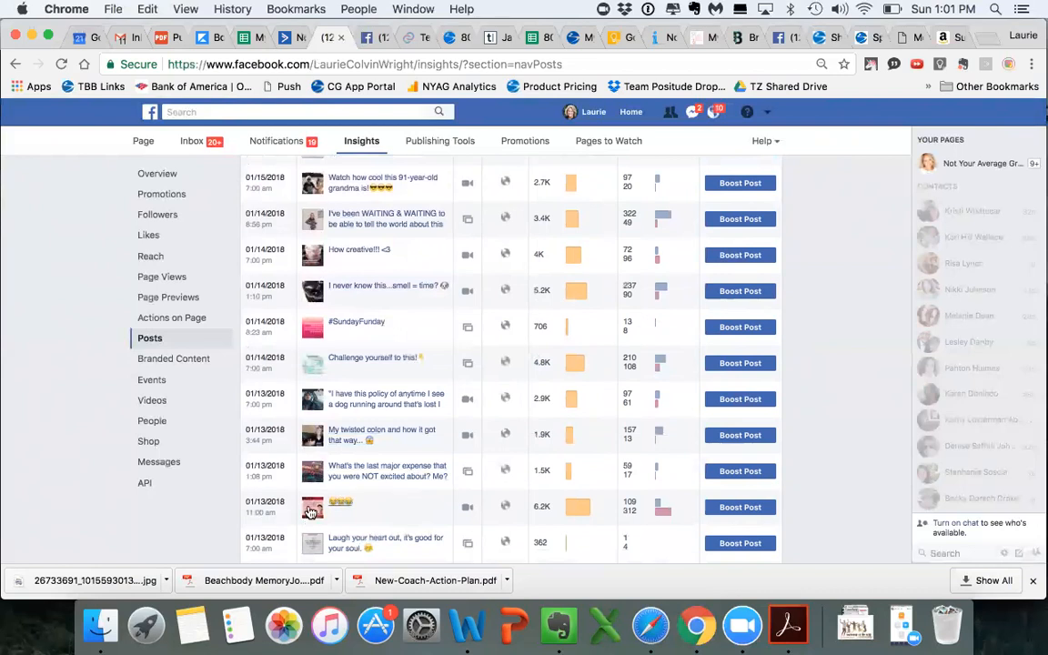
Open the 01/13/2018 11:00 am laughing-emoji video post, preview its video and close the details
{"action": "left_click", "coordinate": [444, 506]}
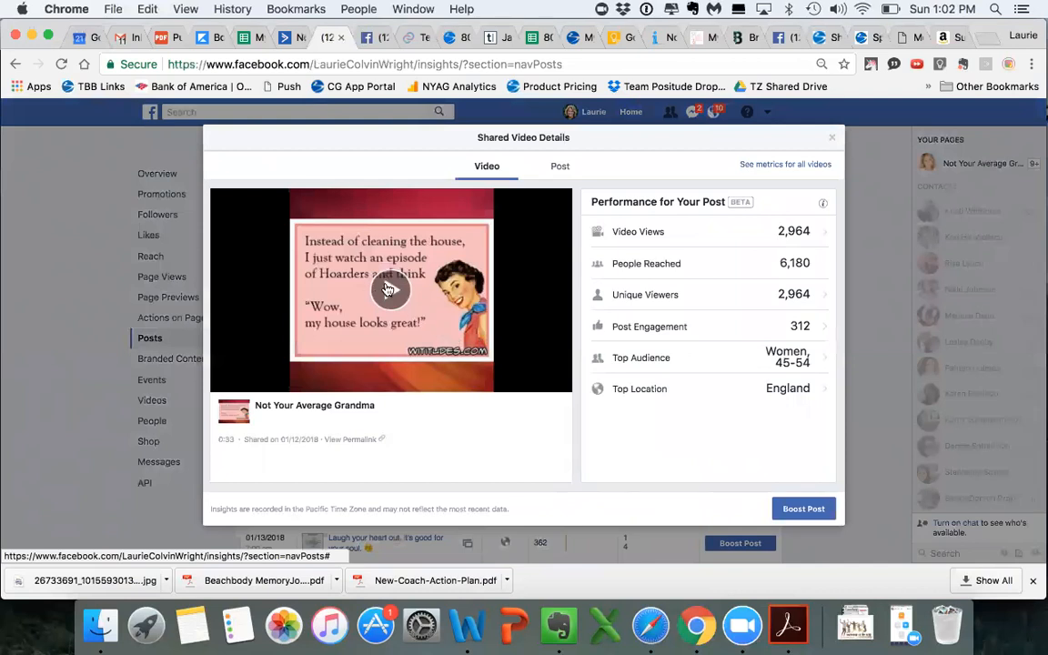
{"action": "left_click", "coordinate": [387, 290]}
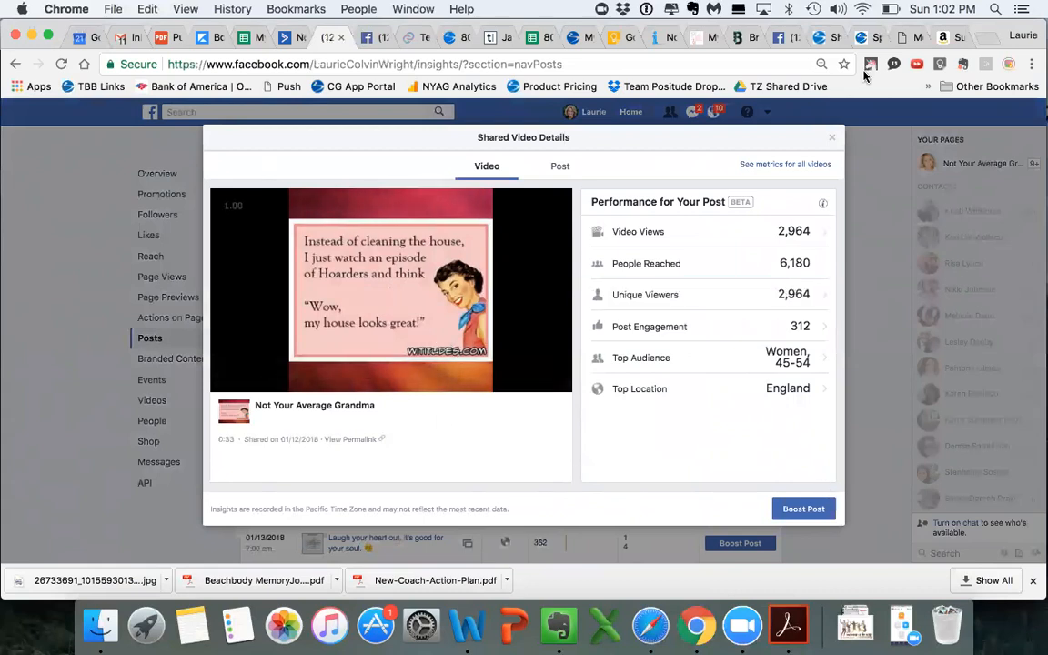
{"action": "left_click", "coordinate": [832, 137]}
Compare the reach and engagement of the page's 01/11/2018 to 01/18/2018 posts to find further newsletter content
{"action": "scroll", "coordinate": [473, 375], "scroll_direction": "down", "scroll_amount": 4}
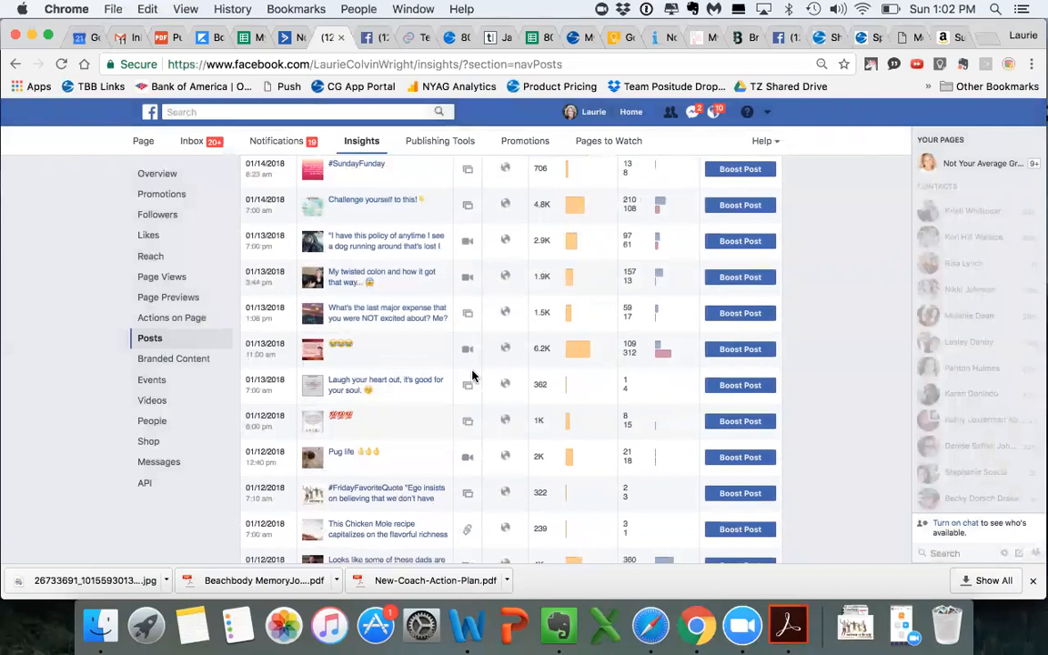
{"action": "scroll", "coordinate": [472, 375], "scroll_direction": "down", "scroll_amount": 3}
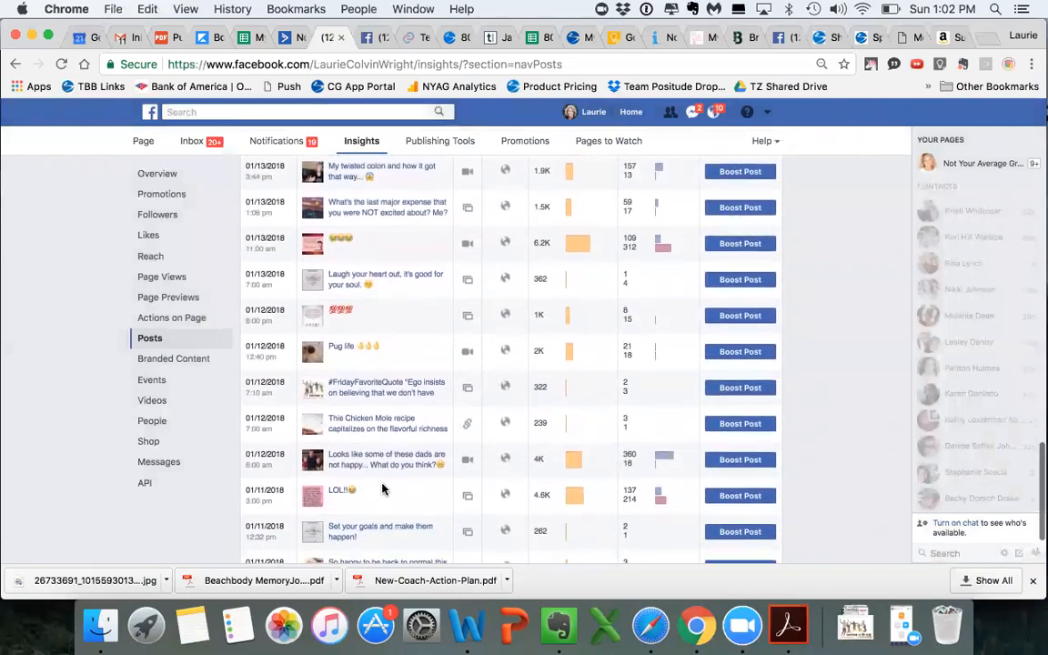
{"action": "scroll", "coordinate": [382, 489], "scroll_direction": "down", "scroll_amount": 3}
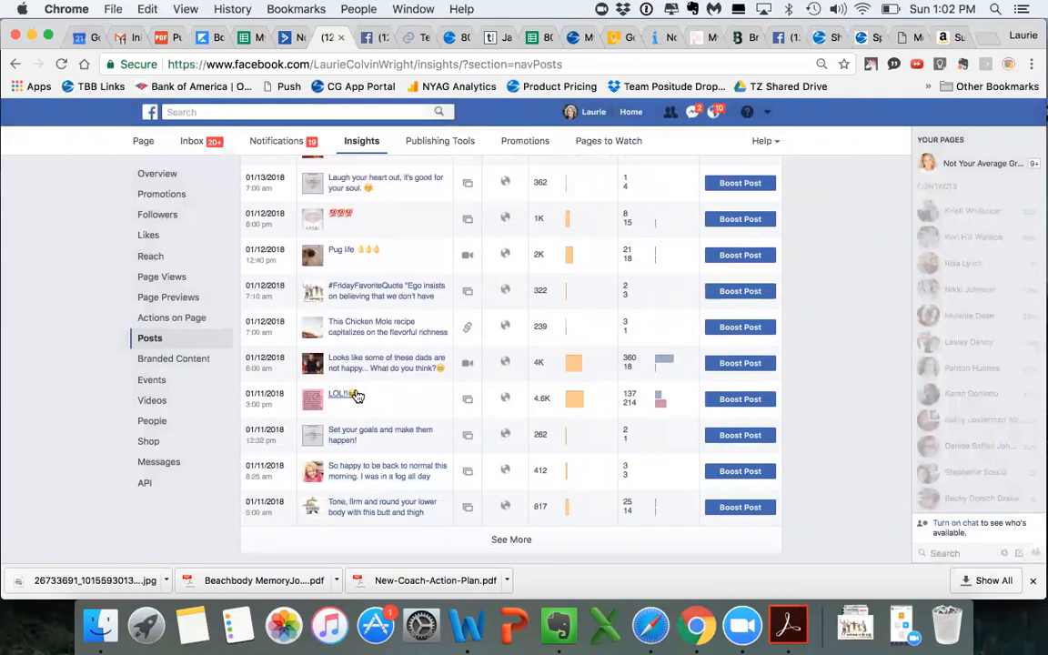
{"action": "scroll", "coordinate": [356, 396], "scroll_direction": "up", "scroll_amount": 5}
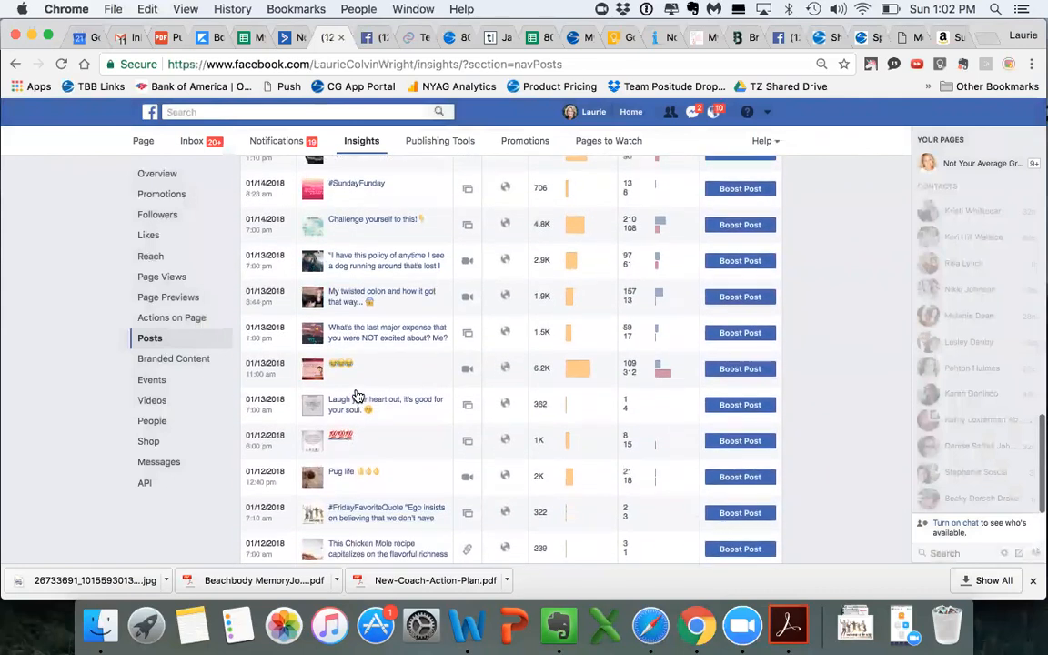
{"action": "scroll", "coordinate": [355, 395], "scroll_direction": "up", "scroll_amount": 2}
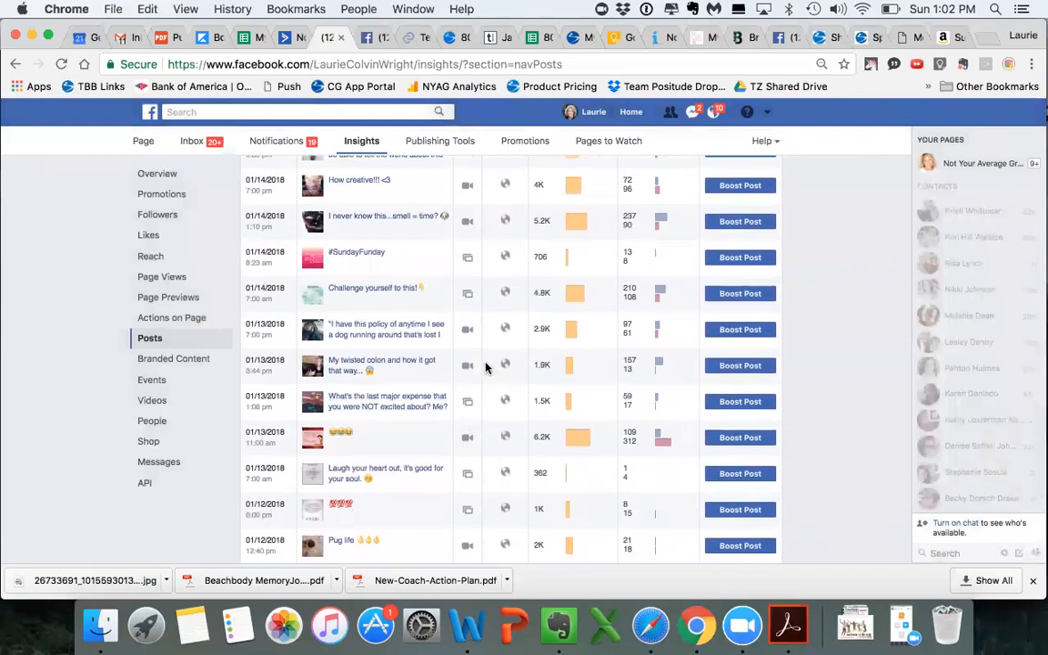
{"action": "scroll", "coordinate": [498, 280], "scroll_direction": "up", "scroll_amount": 8}
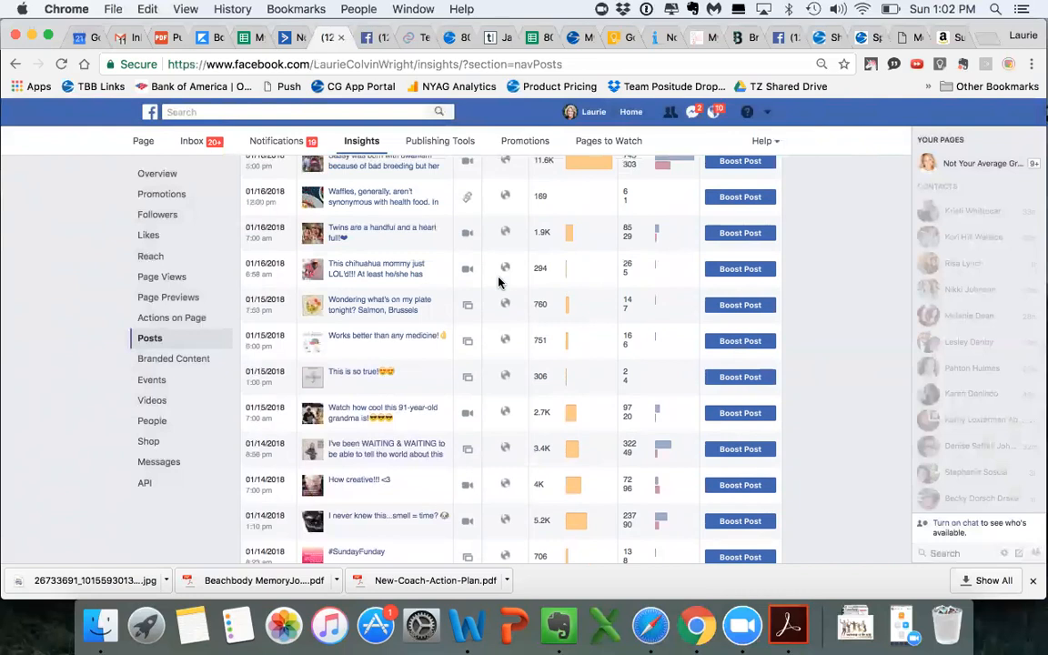
{"action": "scroll", "coordinate": [550, 200], "scroll_direction": "up", "scroll_amount": 2}
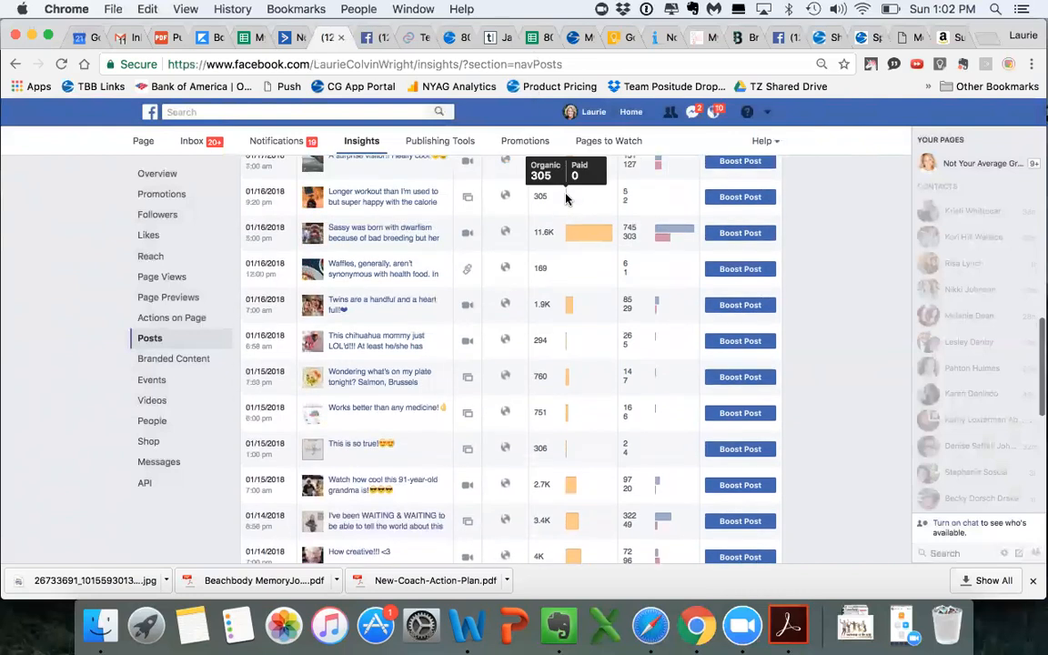
{"action": "scroll", "coordinate": [526, 268], "scroll_direction": "up", "scroll_amount": 2}
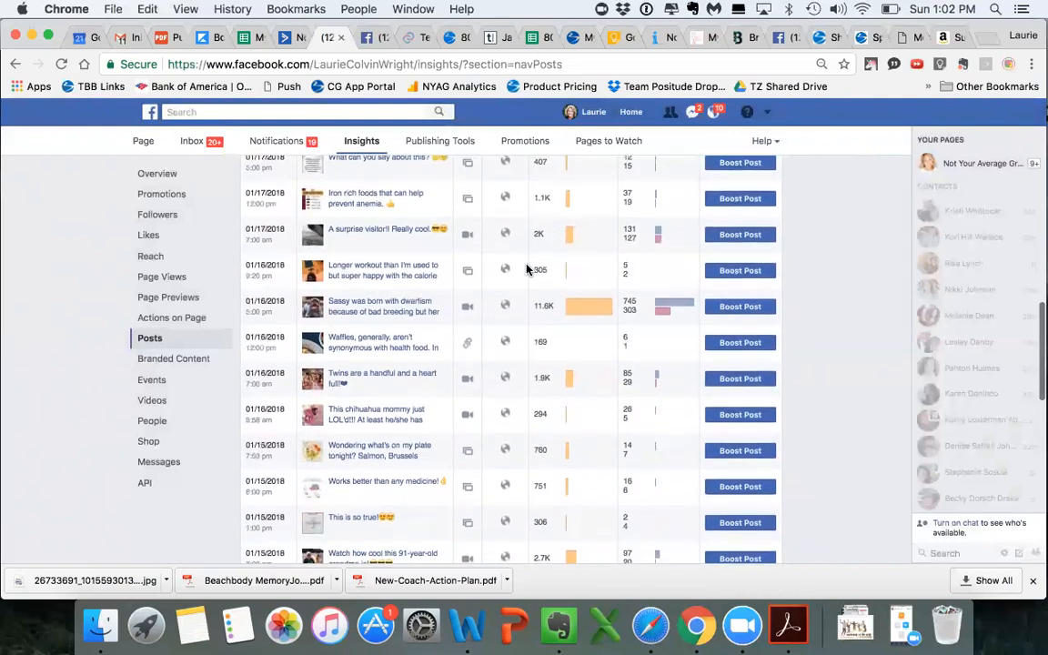
{"action": "scroll", "coordinate": [525, 269], "scroll_direction": "down", "scroll_amount": 2}
{"action": "scroll", "coordinate": [526, 268], "scroll_direction": "down", "scroll_amount": 5}
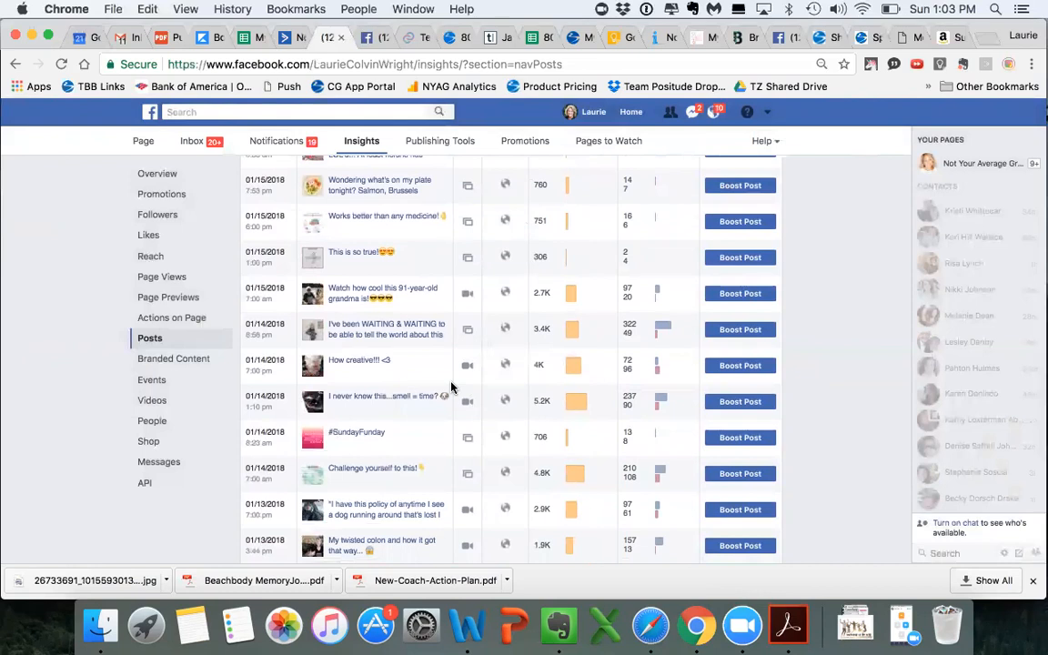
{"action": "scroll", "coordinate": [537, 316], "scroll_direction": "up", "scroll_amount": 5}
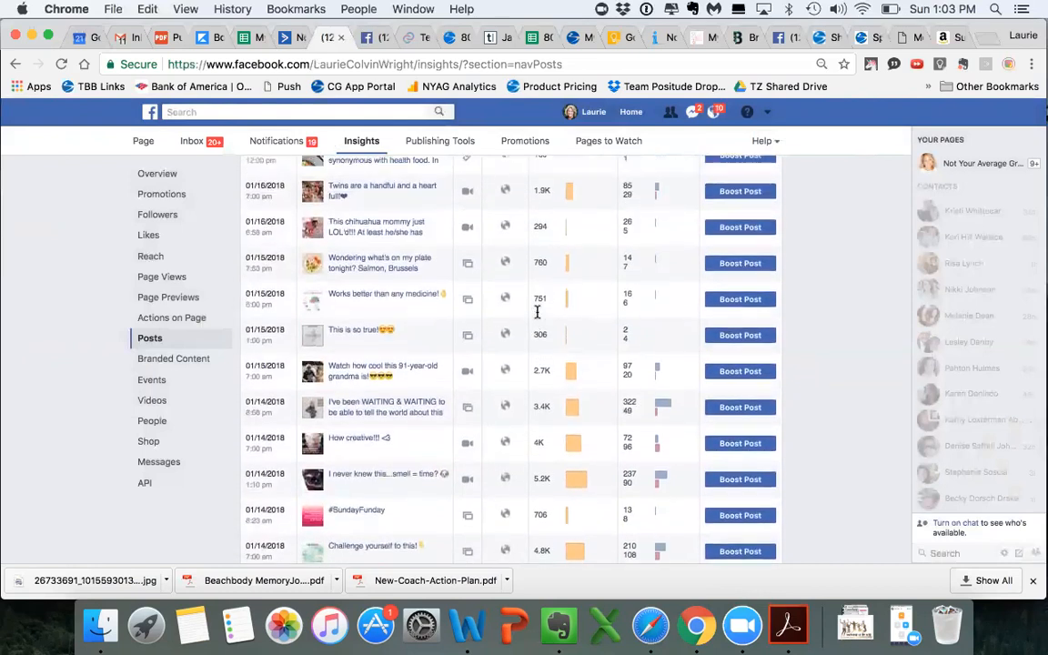
{"action": "scroll", "coordinate": [538, 315], "scroll_direction": "up", "scroll_amount": 1}
{"action": "scroll", "coordinate": [537, 316], "scroll_direction": "up", "scroll_amount": 3}
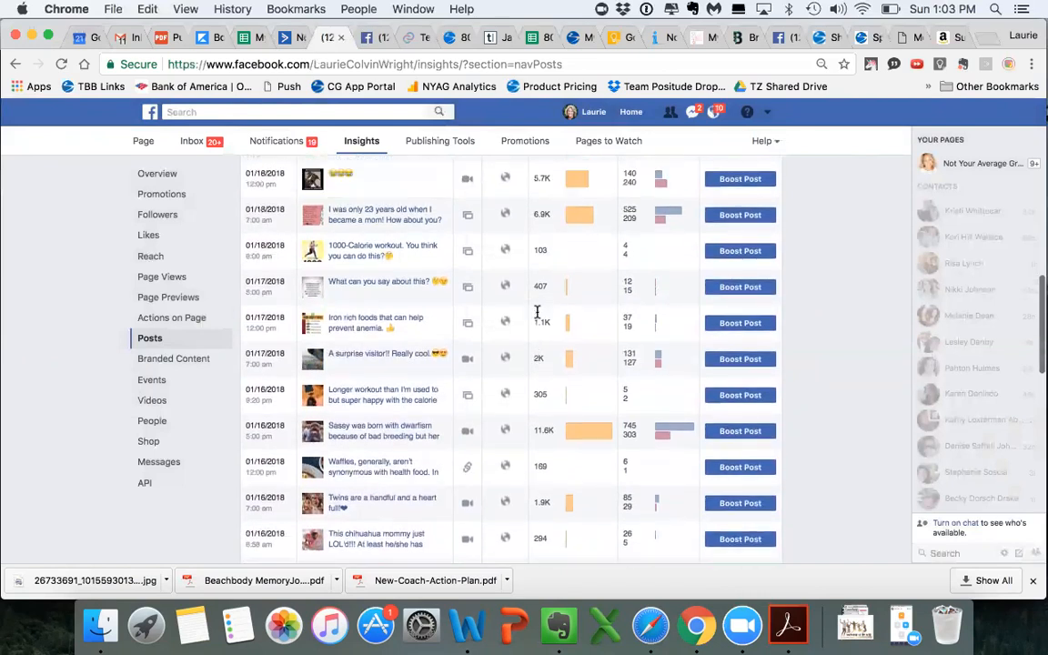
{"action": "scroll", "coordinate": [538, 315], "scroll_direction": "up", "scroll_amount": 1}
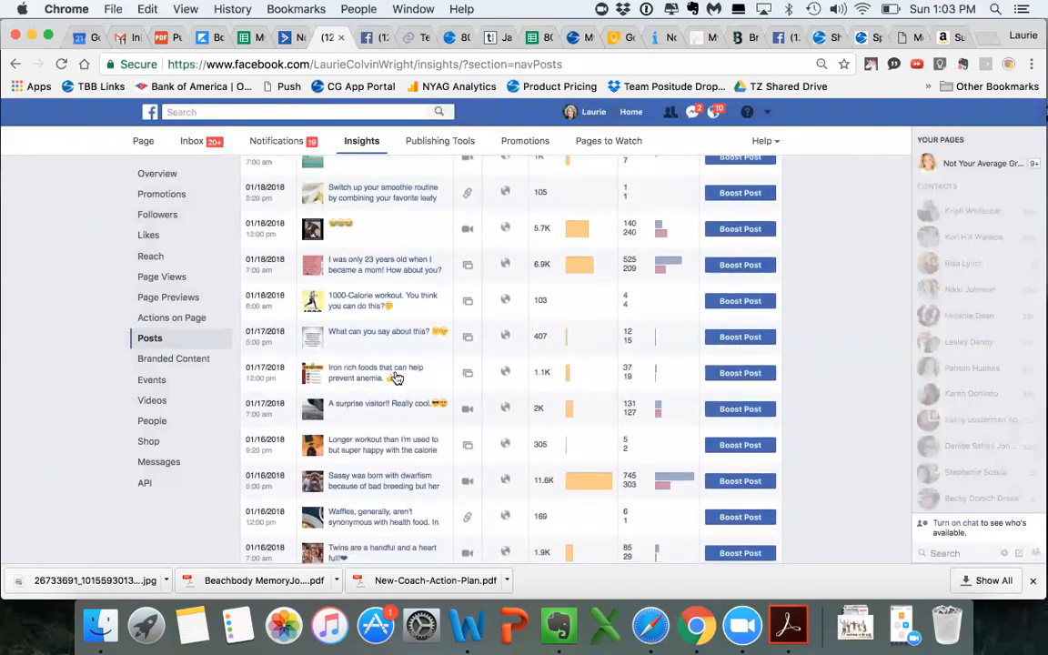
Open the 01/17/2018 "Iron rich foods that can help prevent anemia" post, review its image and performance, and close the details
{"action": "left_click", "coordinate": [346, 372]}
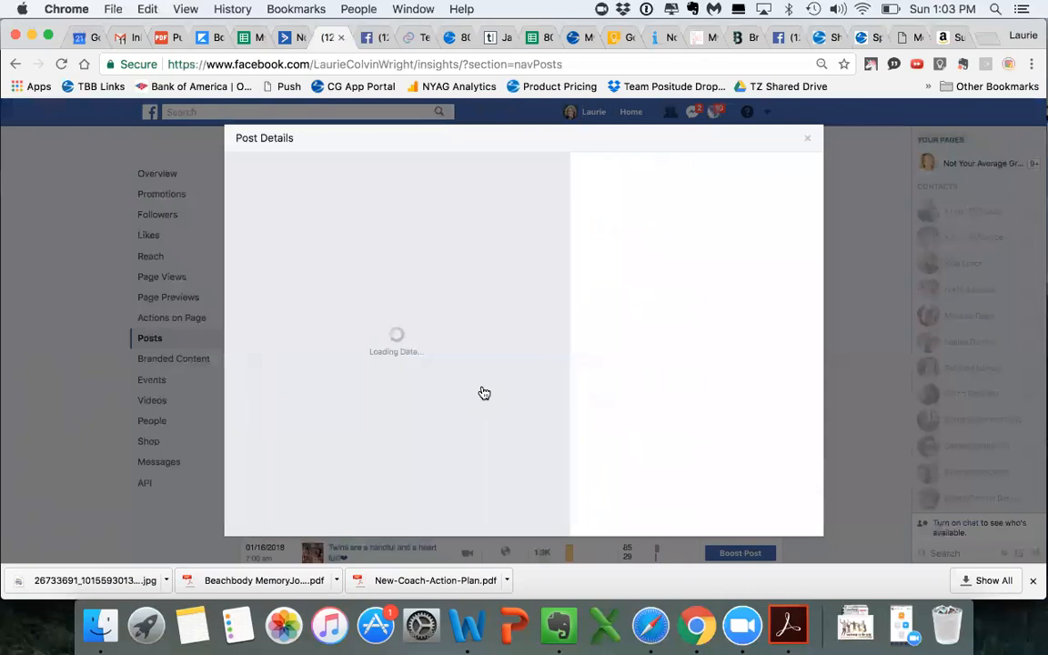
{"action": "scroll", "coordinate": [503, 371], "scroll_direction": "down", "scroll_amount": 5}
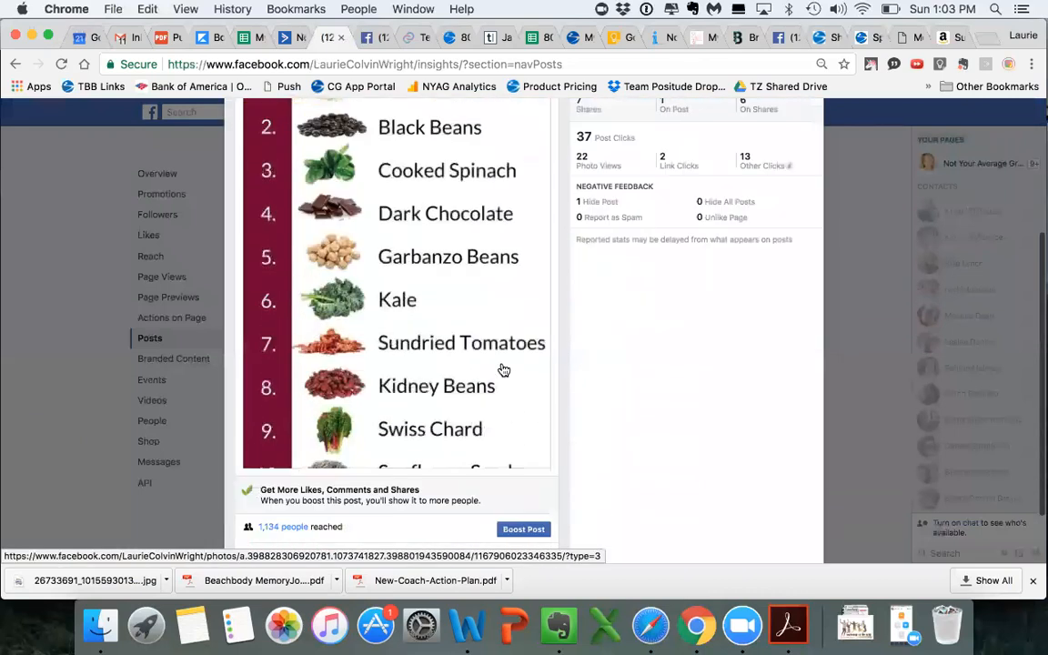
{"action": "scroll", "coordinate": [503, 370], "scroll_direction": "up", "scroll_amount": 4}
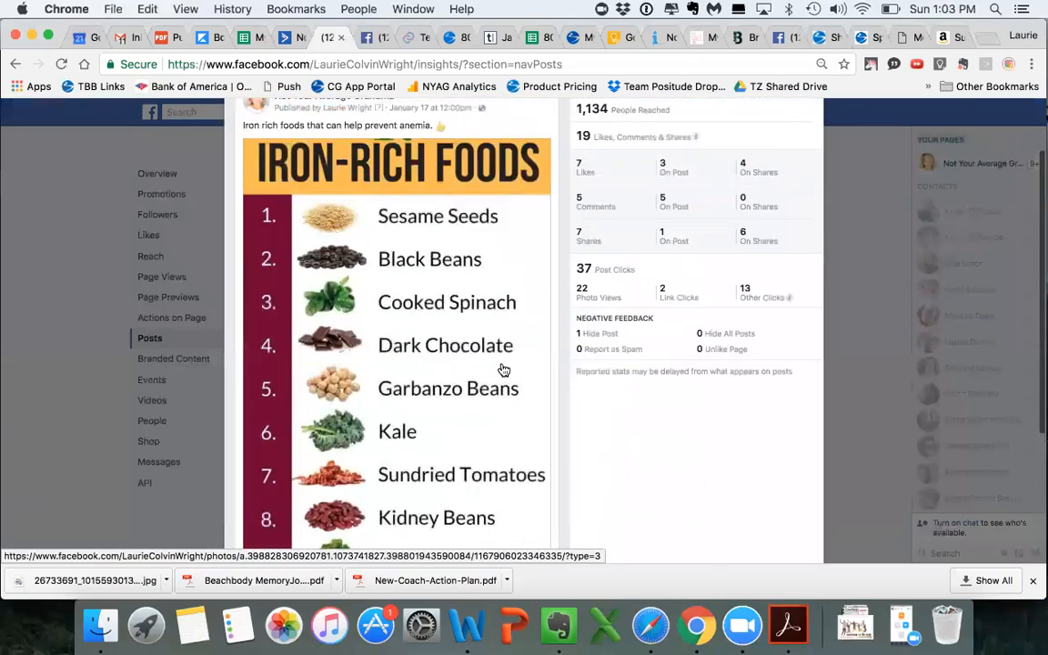
{"action": "scroll", "coordinate": [503, 371], "scroll_direction": "up", "scroll_amount": 2}
{"action": "scroll", "coordinate": [503, 370], "scroll_direction": "down", "scroll_amount": 5}
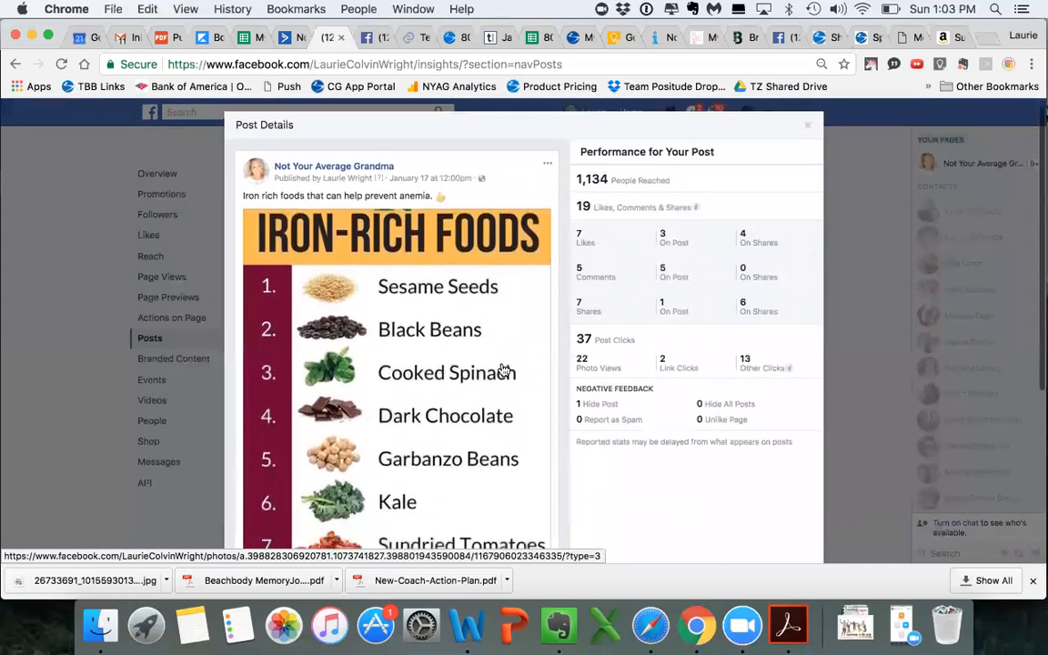
{"action": "scroll", "coordinate": [503, 370], "scroll_direction": "down", "scroll_amount": 2}
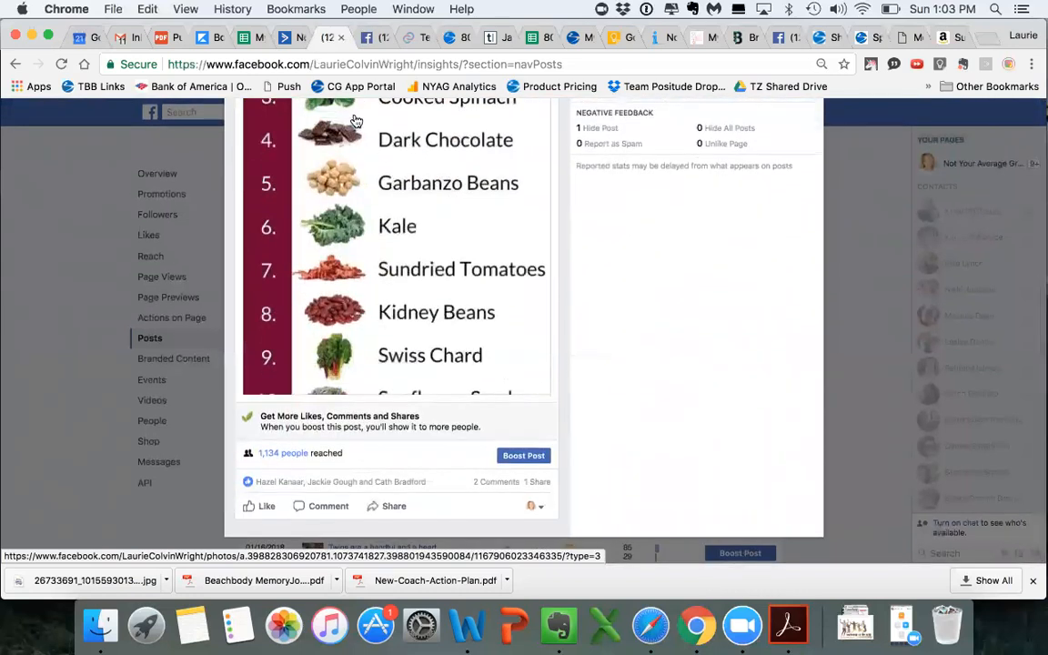
{"action": "scroll", "coordinate": [697, 191], "scroll_direction": "up", "scroll_amount": 5}
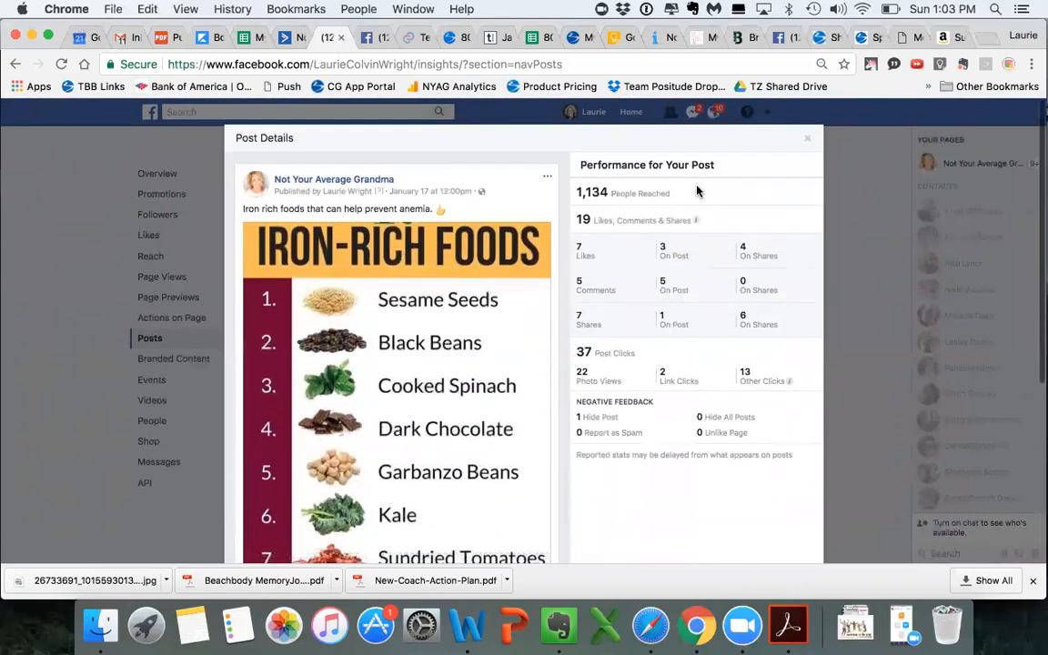
{"action": "left_click", "coordinate": [806, 139]}
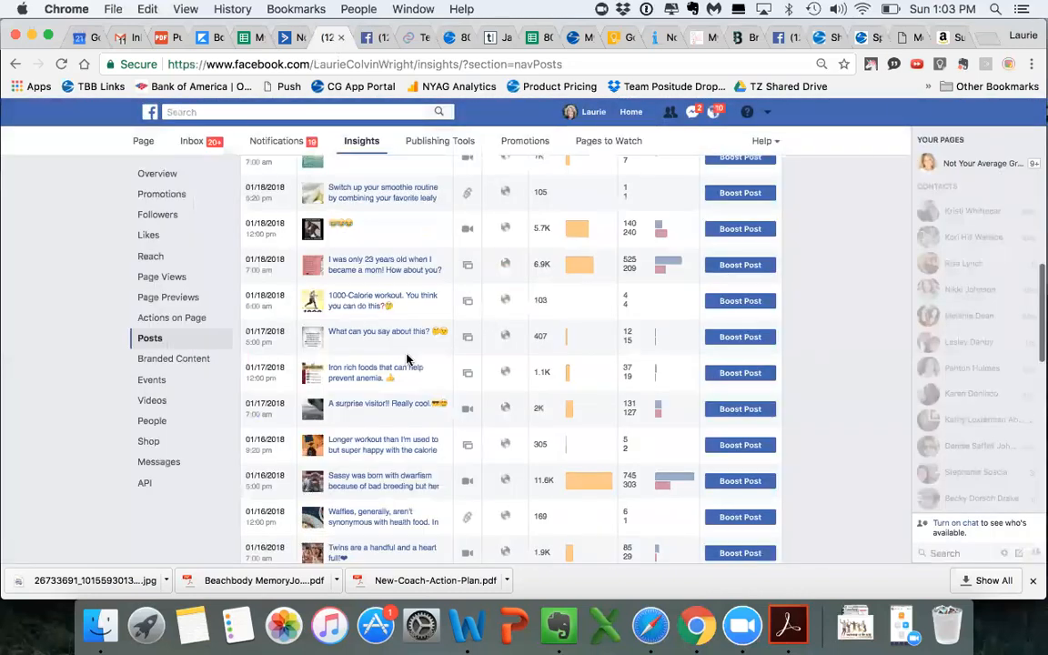
Open the 01/19/2018 "Eat This, Not That!" post, review its breakfast infographic and performance, and close the details
{"action": "scroll", "coordinate": [407, 360], "scroll_direction": "up", "scroll_amount": 3}
{"action": "scroll", "coordinate": [406, 360], "scroll_direction": "up", "scroll_amount": 2}
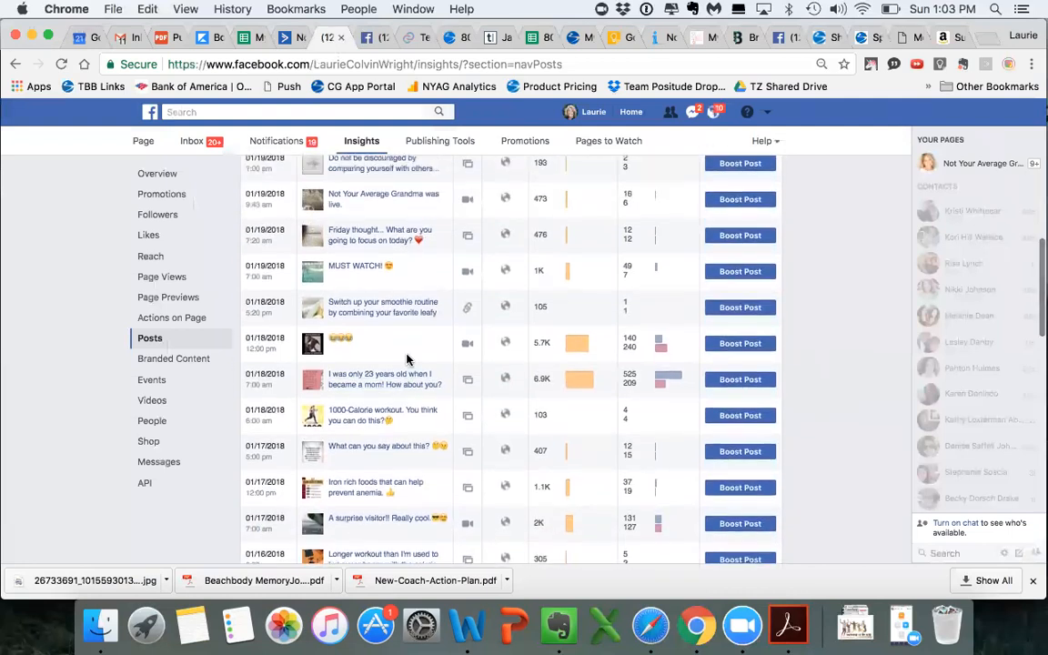
{"action": "scroll", "coordinate": [407, 360], "scroll_direction": "up", "scroll_amount": 4}
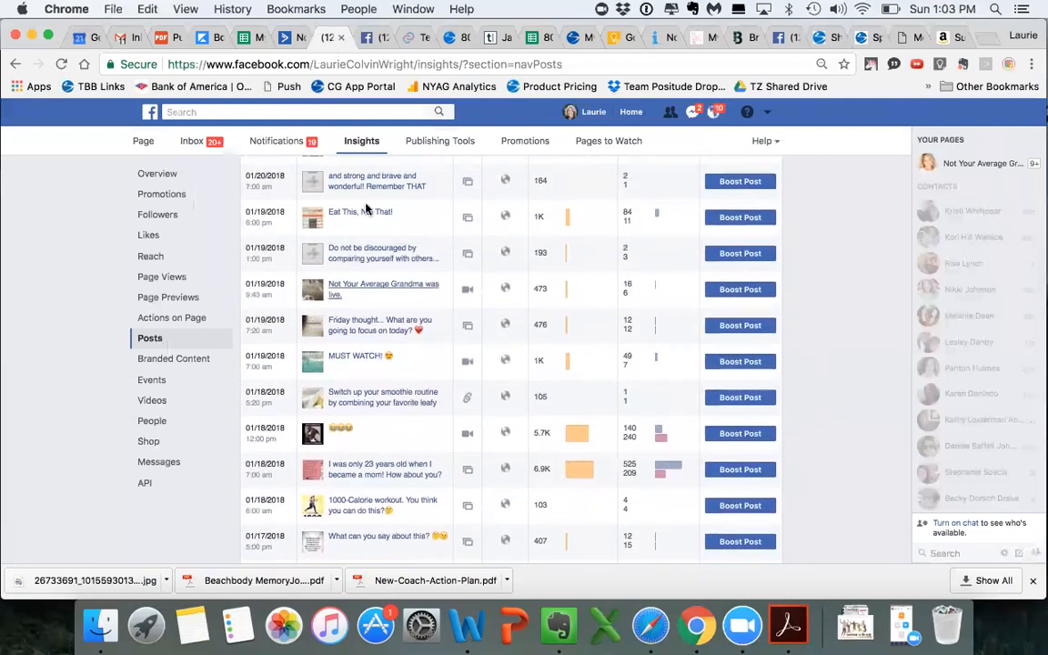
{"action": "left_click", "coordinate": [348, 219]}
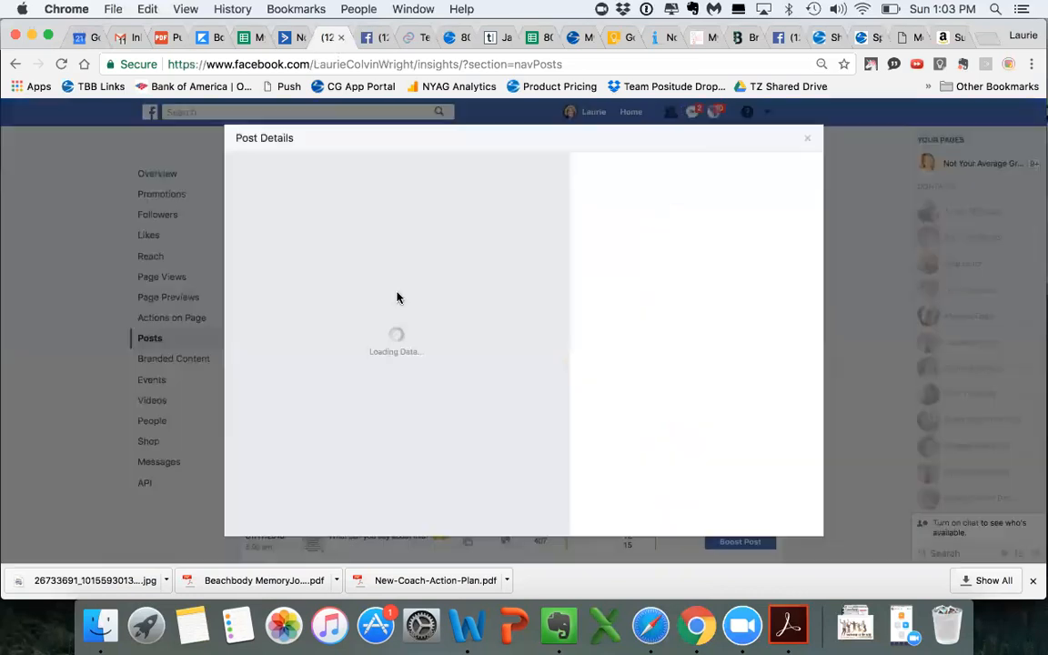
{"action": "scroll", "coordinate": [418, 346], "scroll_direction": "down", "scroll_amount": 3}
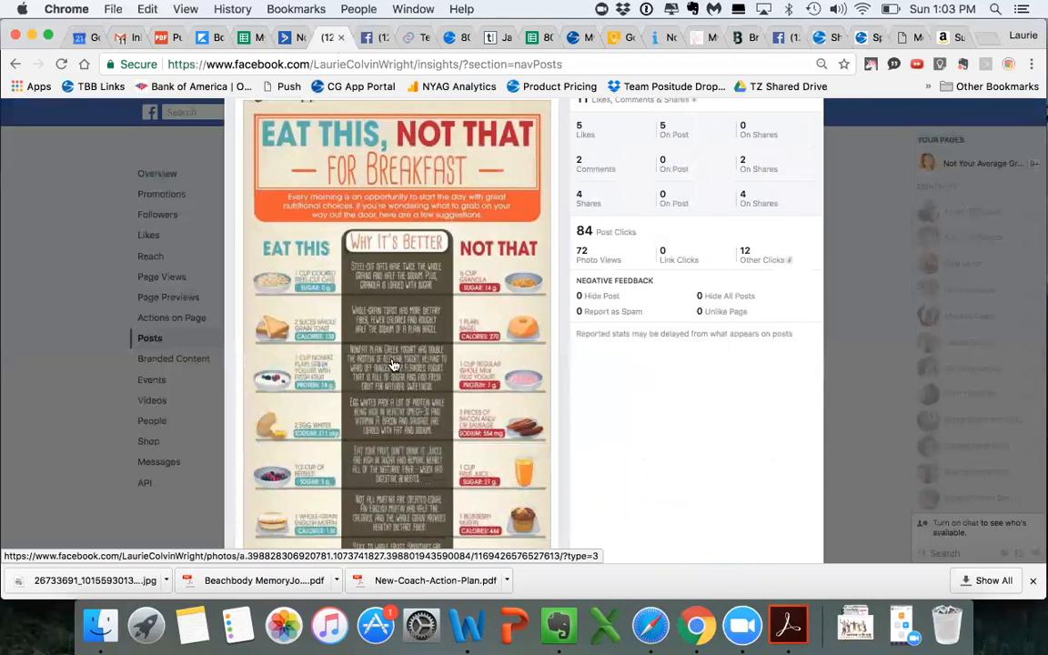
{"action": "scroll", "coordinate": [400, 364], "scroll_direction": "down", "scroll_amount": 1}
{"action": "scroll", "coordinate": [455, 393], "scroll_direction": "down", "scroll_amount": 2}
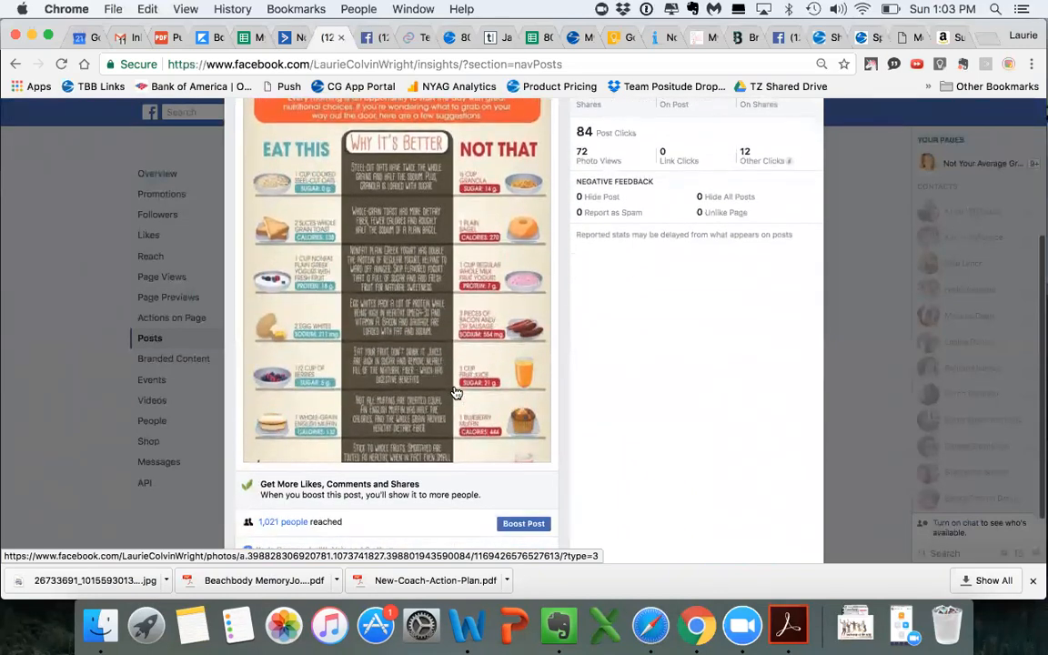
{"action": "scroll", "coordinate": [455, 393], "scroll_direction": "up", "scroll_amount": 5}
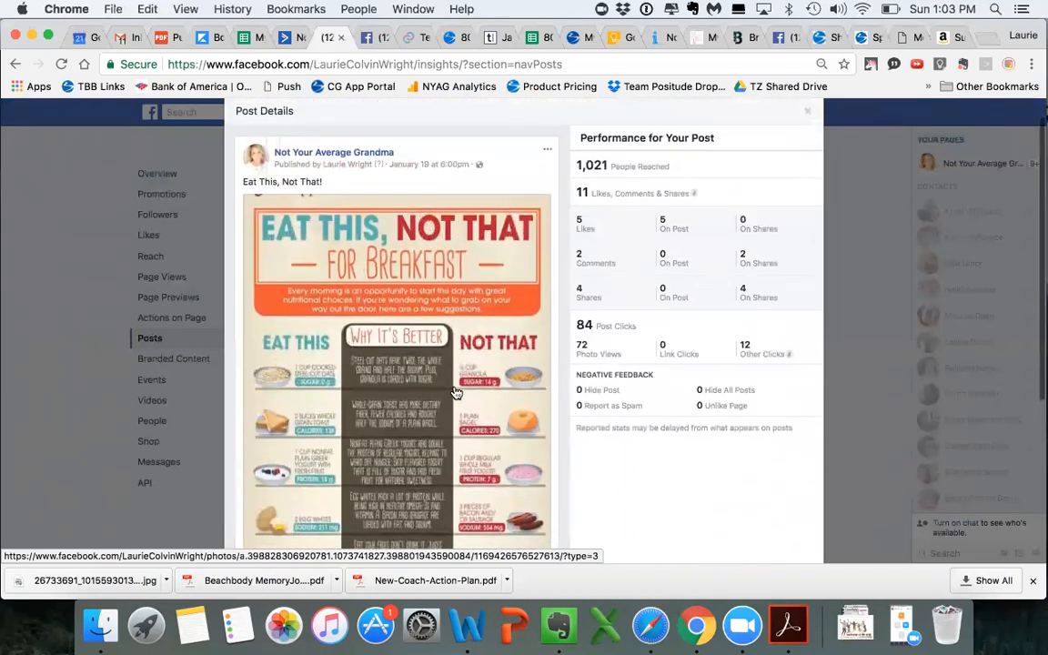
{"action": "scroll", "coordinate": [455, 393], "scroll_direction": "down", "scroll_amount": 2}
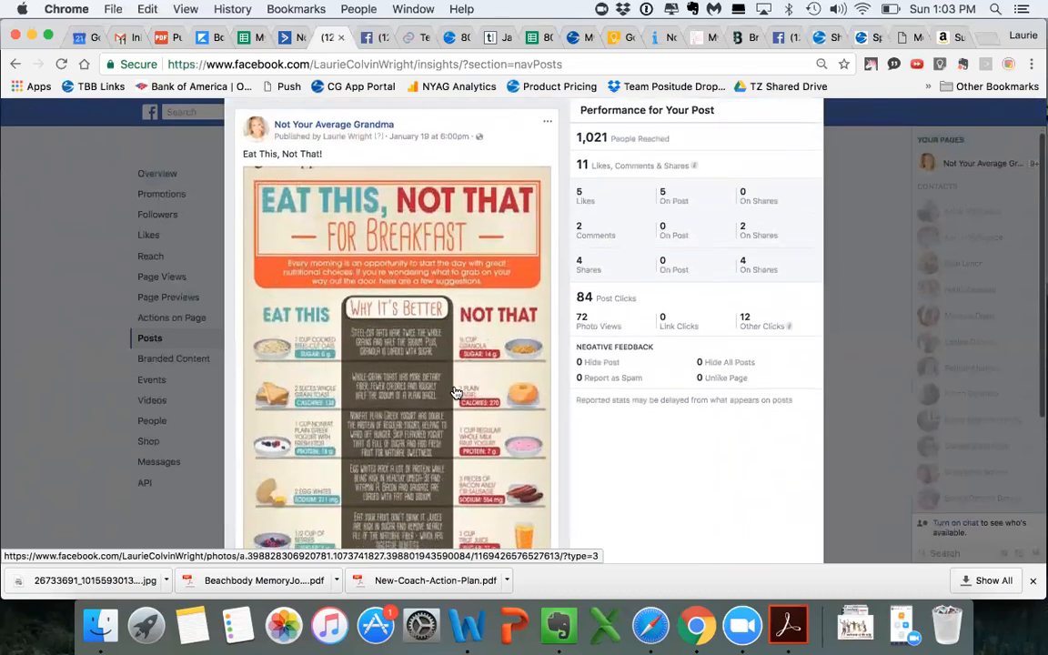
{"action": "scroll", "coordinate": [455, 393], "scroll_direction": "down", "scroll_amount": 2}
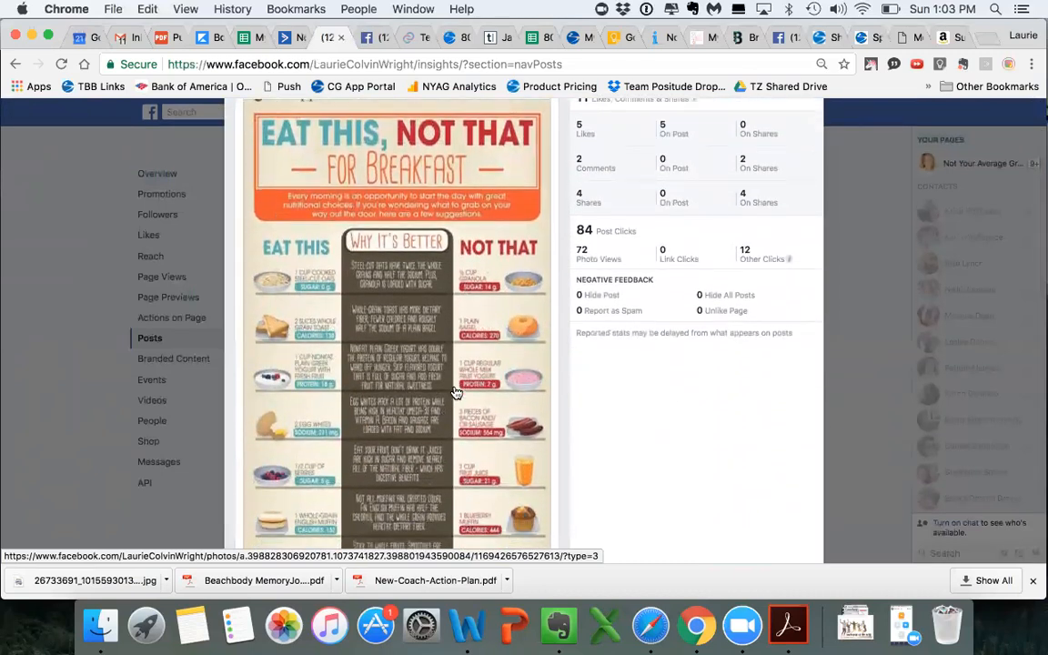
{"action": "scroll", "coordinate": [455, 393], "scroll_direction": "up", "scroll_amount": 4}
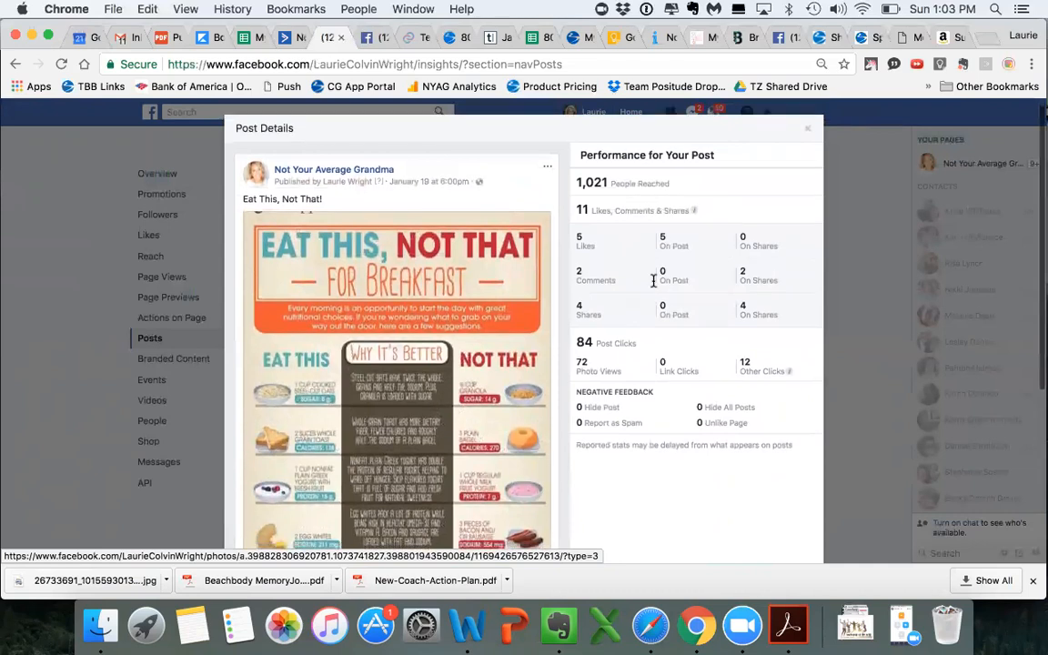
{"action": "left_click", "coordinate": [811, 133]}
Open the 01/18/2018 12:00 pm laughing-emoji video post, review its video and performance, and close the details
{"action": "scroll", "coordinate": [541, 245], "scroll_direction": "up", "scroll_amount": 3}
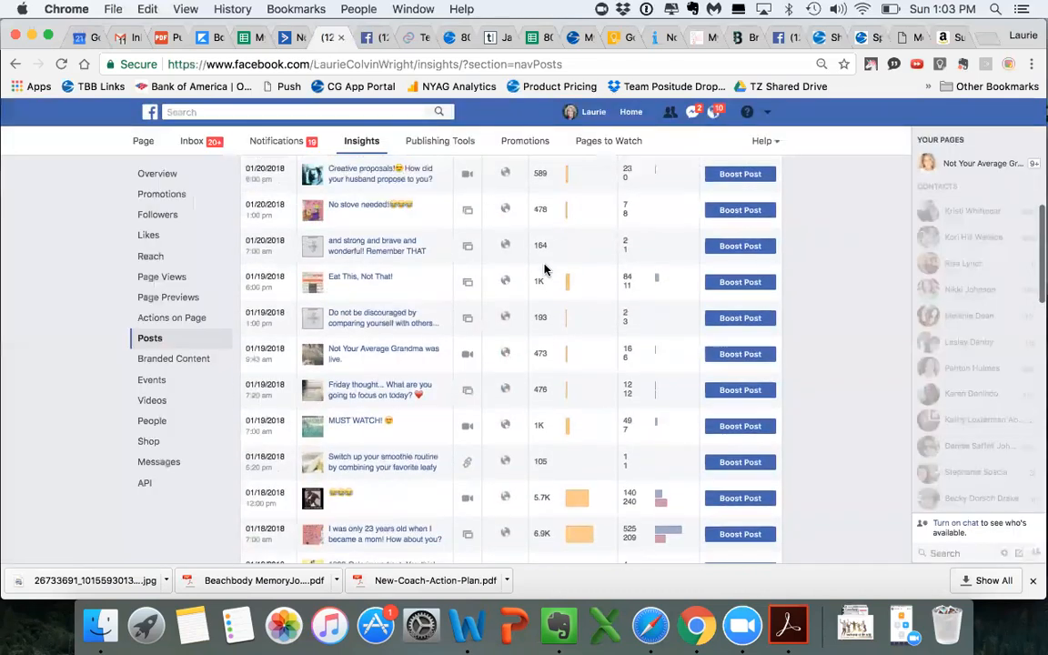
{"action": "scroll", "coordinate": [544, 270], "scroll_direction": "up", "scroll_amount": 3}
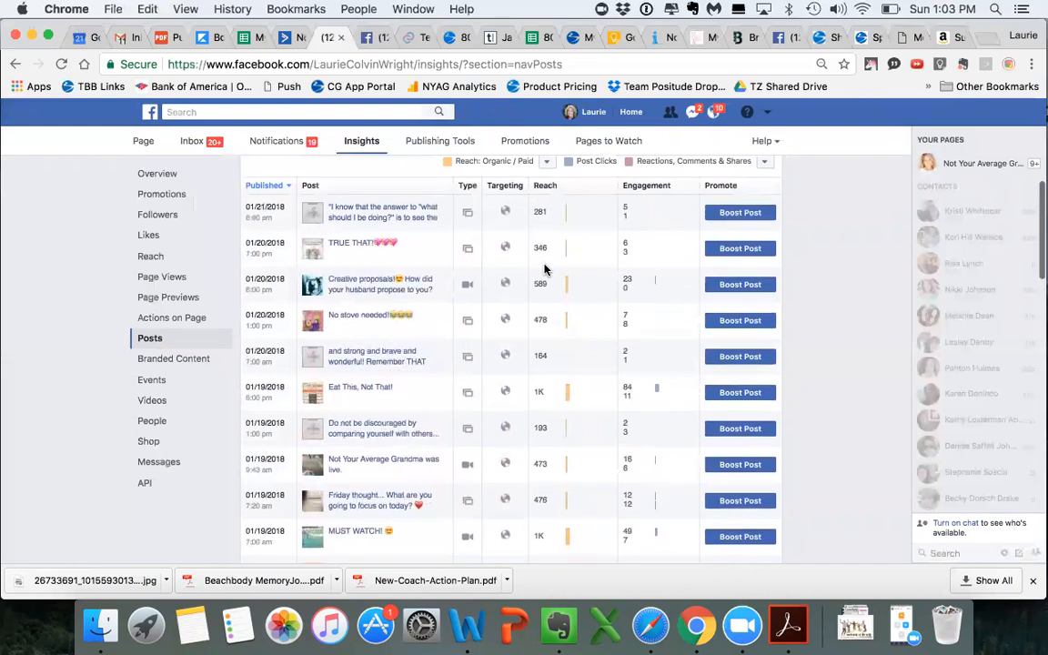
{"action": "scroll", "coordinate": [544, 270], "scroll_direction": "down", "scroll_amount": 2}
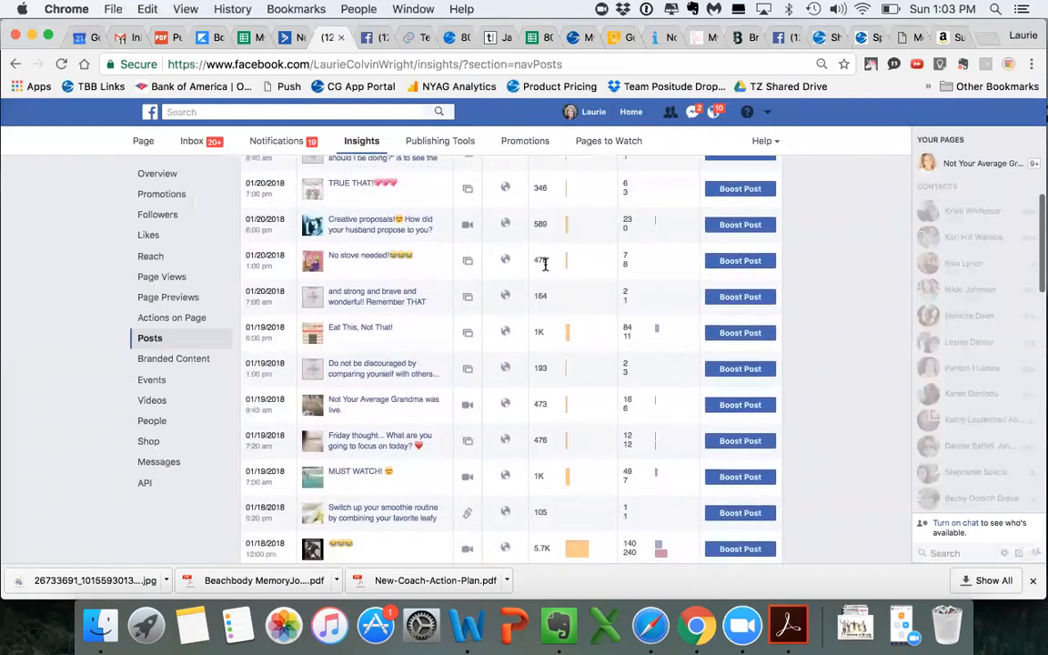
{"action": "scroll", "coordinate": [544, 263], "scroll_direction": "down", "scroll_amount": 2}
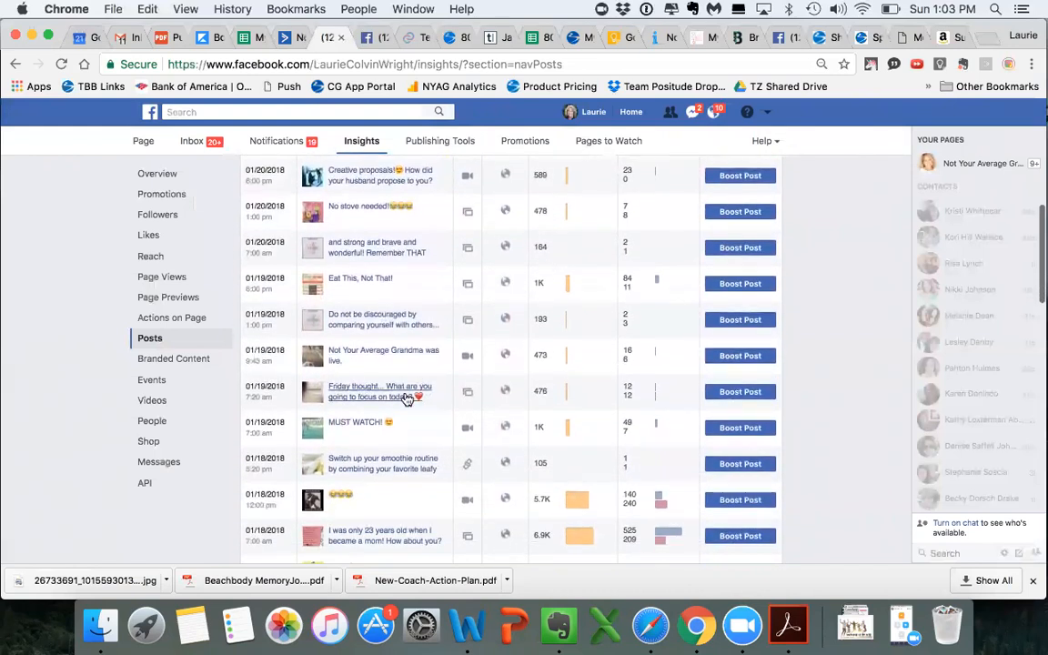
{"action": "scroll", "coordinate": [410, 398], "scroll_direction": "down", "scroll_amount": 2}
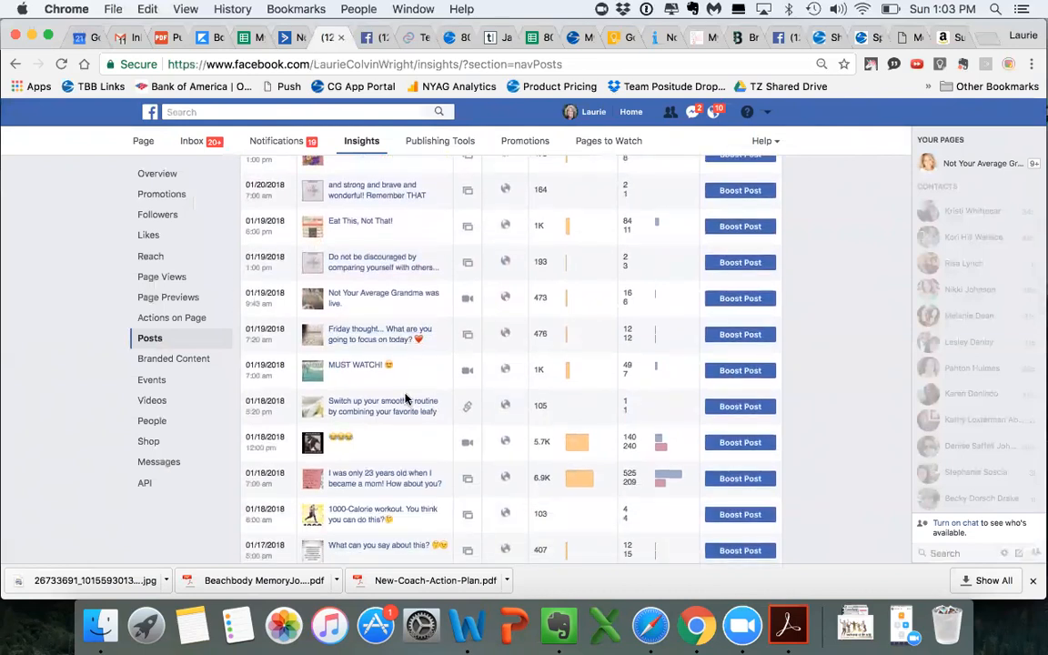
{"action": "scroll", "coordinate": [407, 400], "scroll_direction": "down", "scroll_amount": 2}
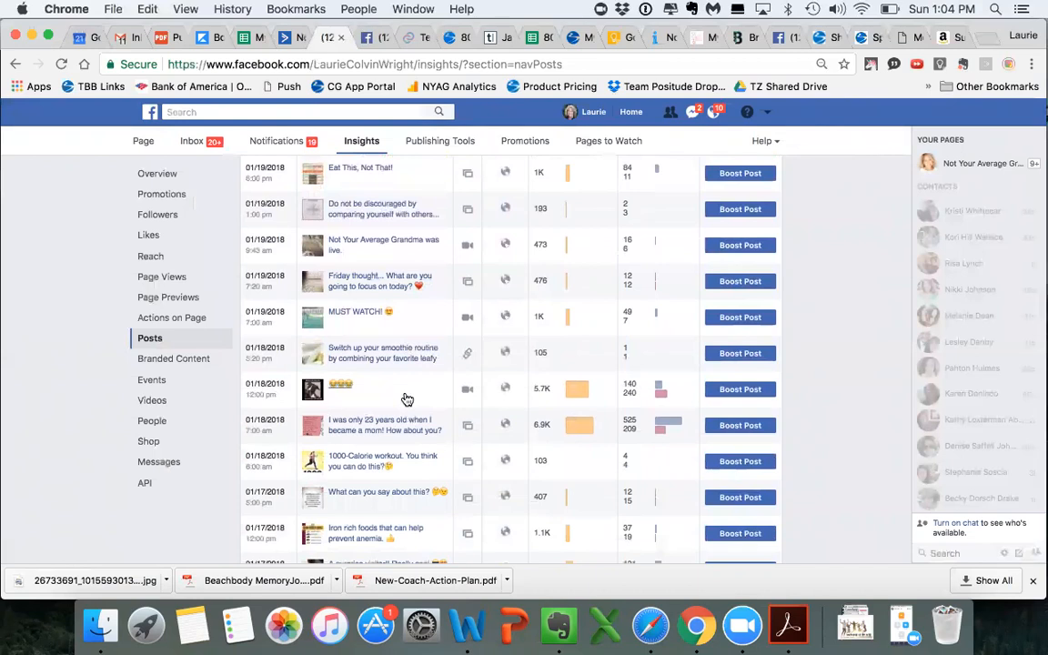
{"action": "scroll", "coordinate": [406, 401], "scroll_direction": "down", "scroll_amount": 2}
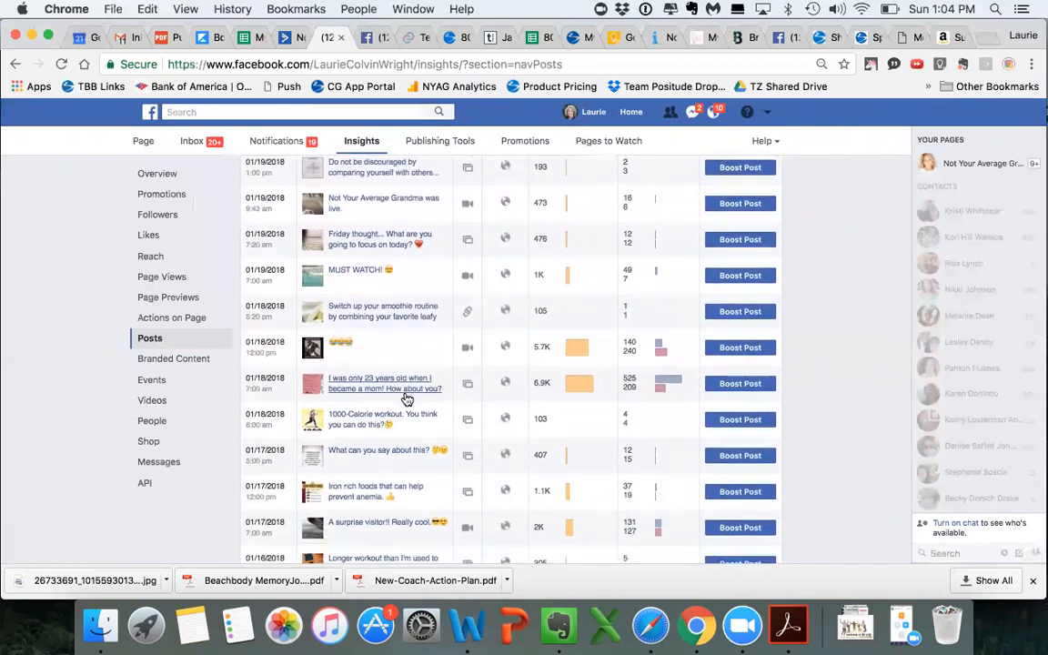
{"action": "scroll", "coordinate": [407, 401], "scroll_direction": "down", "scroll_amount": 1}
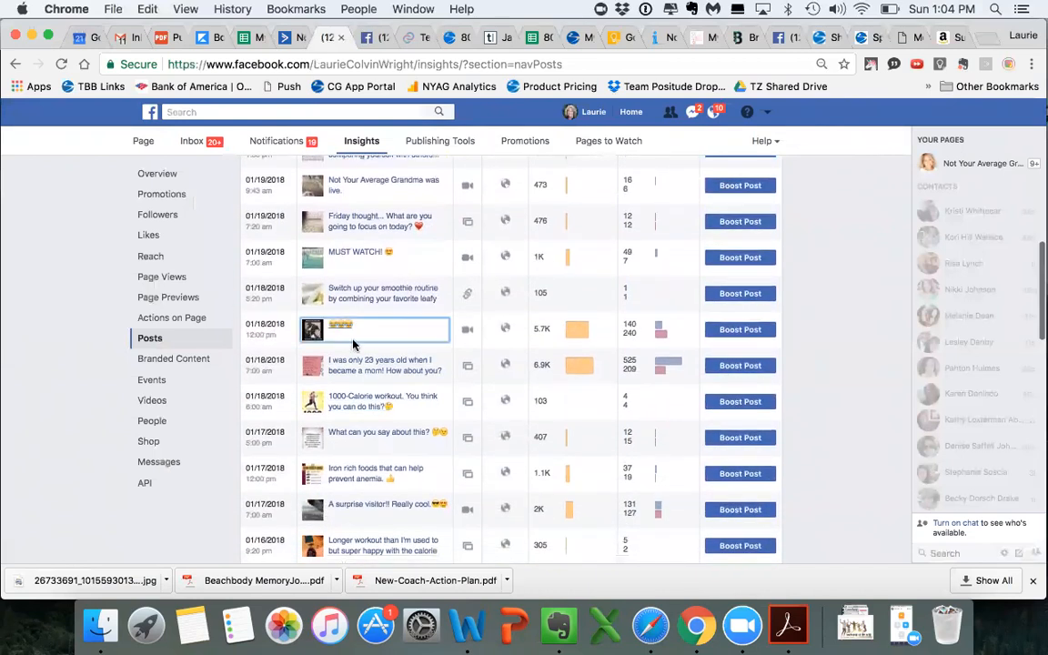
{"action": "left_click", "coordinate": [354, 344]}
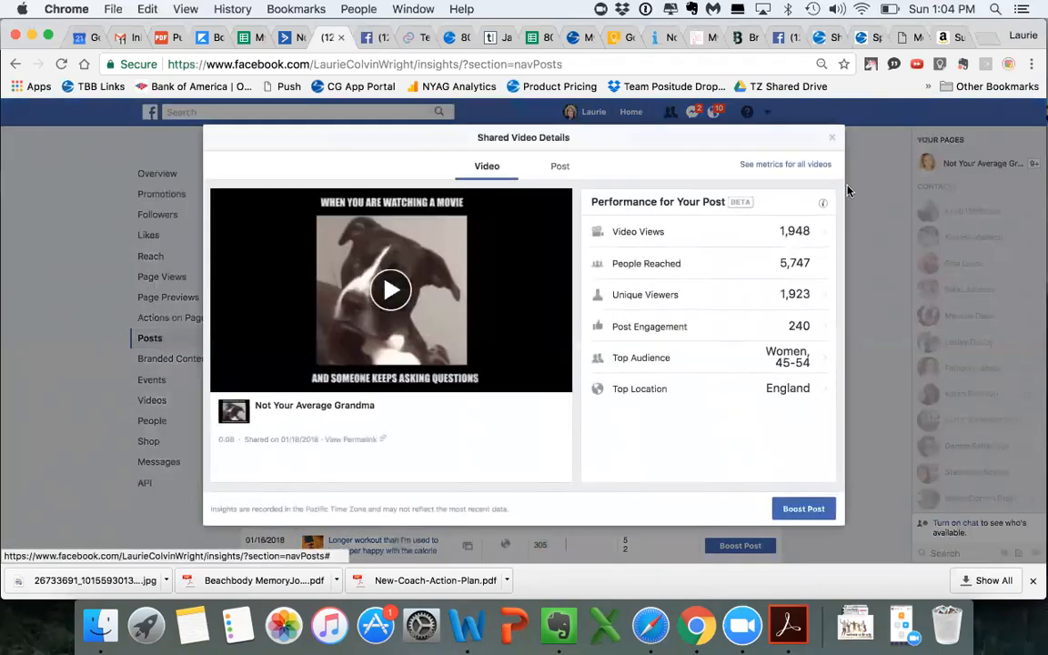
{"action": "left_click", "coordinate": [831, 137]}
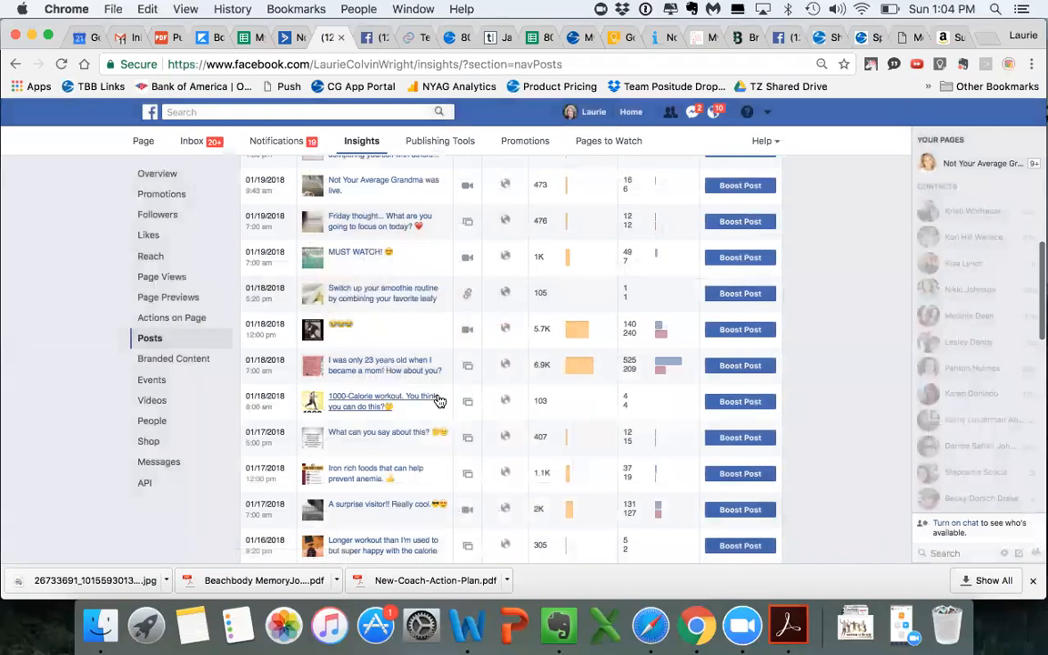
Compare the reach and engagement of the page's posts from 01/18/2018 back to 01/06/2018 to find a recipe for the newsletter
{"action": "scroll", "coordinate": [435, 402], "scroll_direction": "up", "scroll_amount": 1}
{"action": "scroll", "coordinate": [428, 405], "scroll_direction": "down", "scroll_amount": 3}
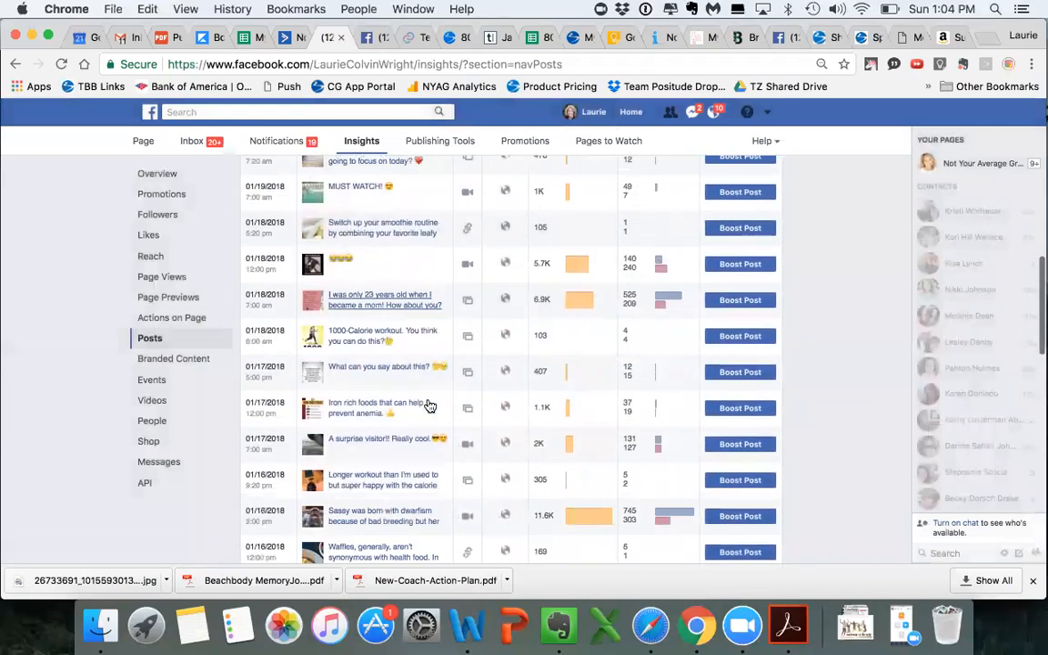
{"action": "scroll", "coordinate": [428, 404], "scroll_direction": "down", "scroll_amount": 2}
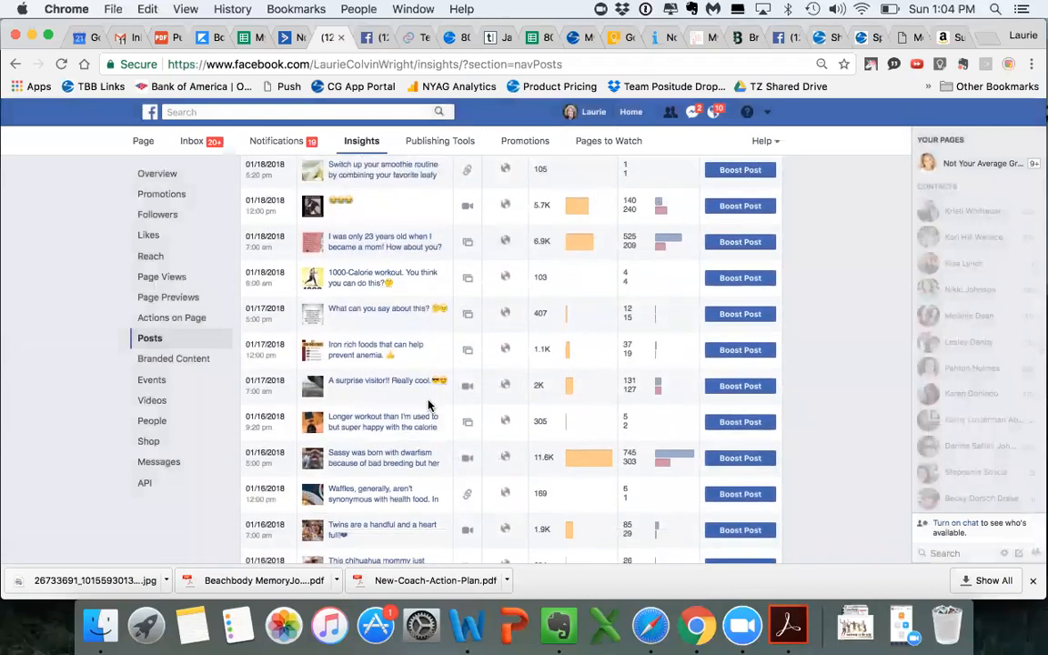
{"action": "scroll", "coordinate": [429, 405], "scroll_direction": "down", "scroll_amount": 5}
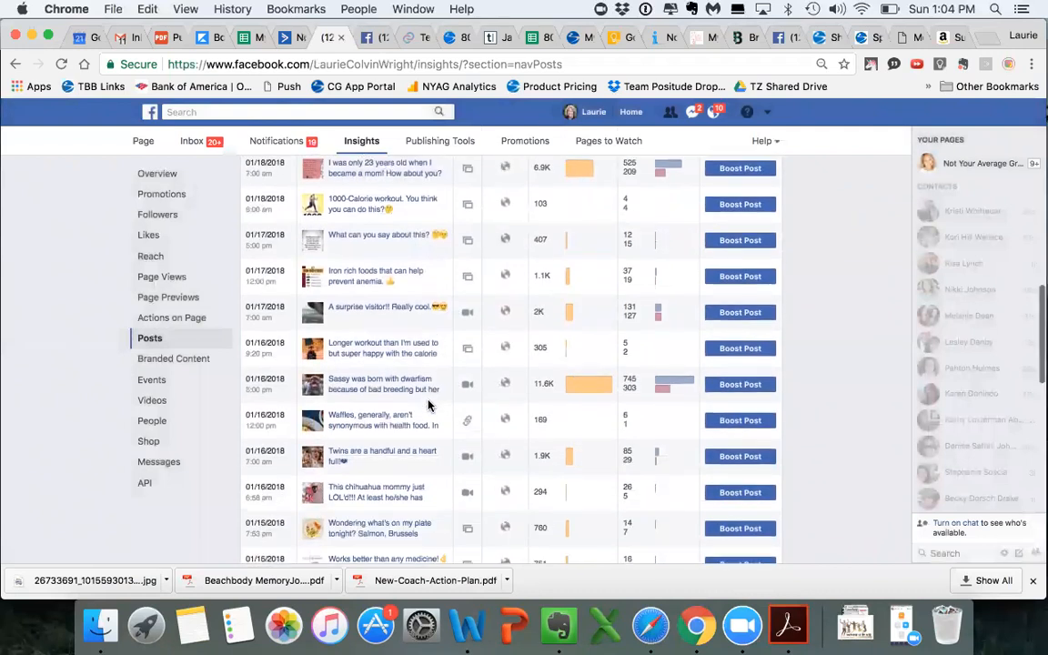
{"action": "scroll", "coordinate": [428, 405], "scroll_direction": "down", "scroll_amount": 4}
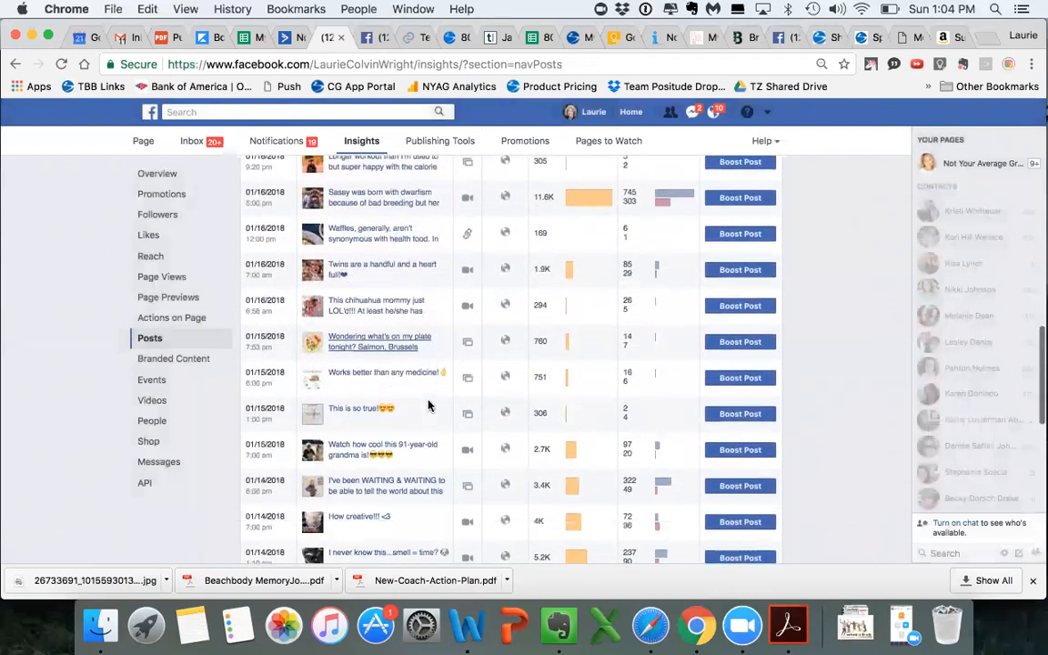
{"action": "scroll", "coordinate": [429, 405], "scroll_direction": "down", "scroll_amount": 4}
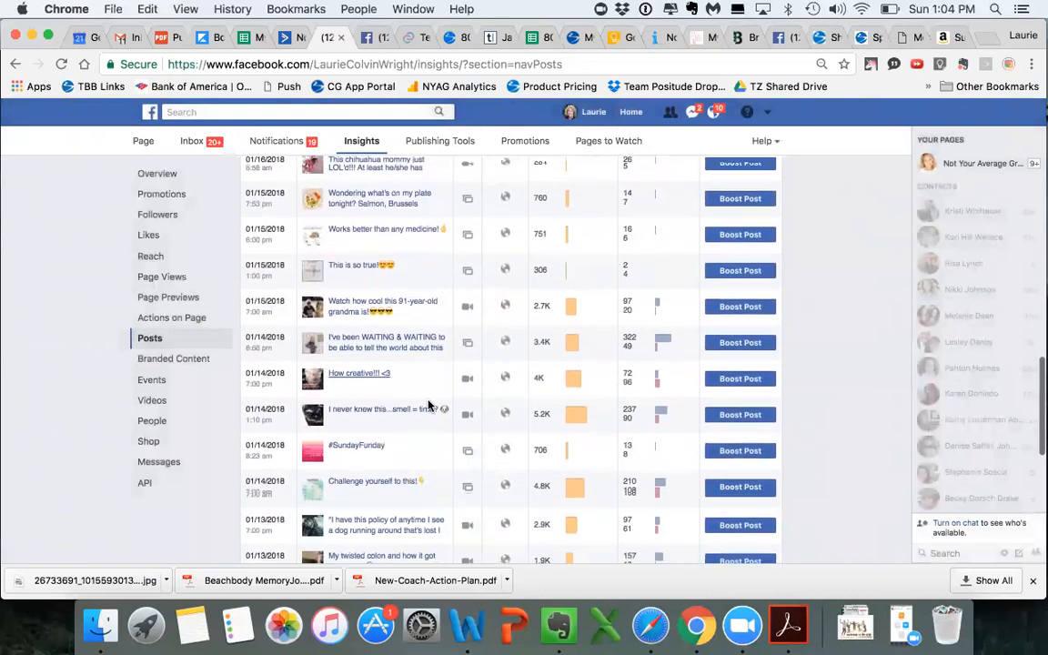
{"action": "scroll", "coordinate": [428, 405], "scroll_direction": "down", "scroll_amount": 6}
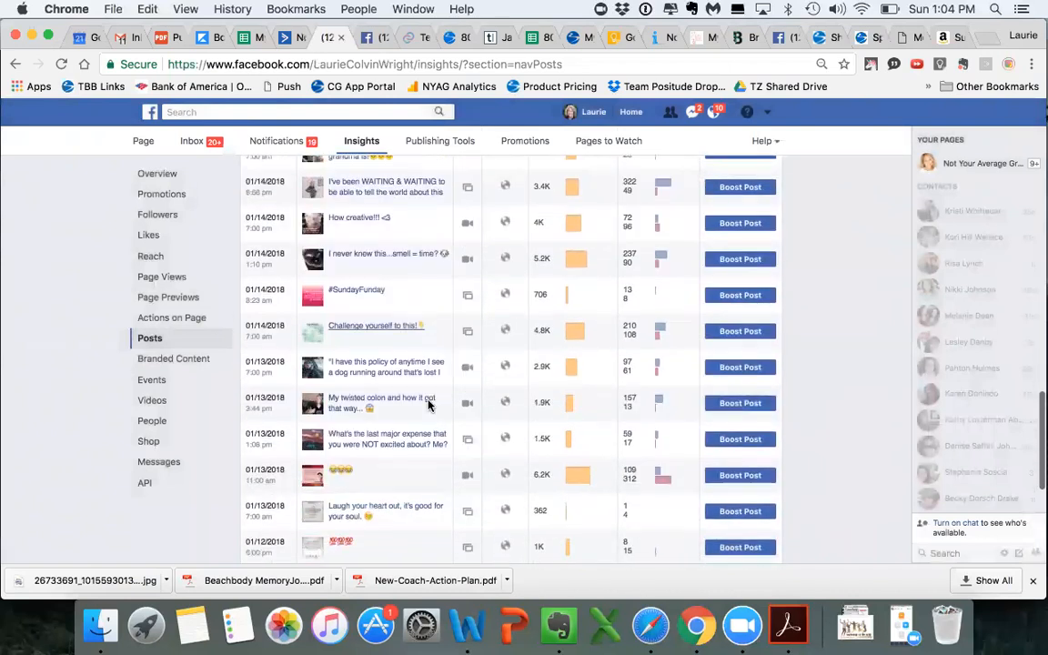
{"action": "scroll", "coordinate": [429, 404], "scroll_direction": "down", "scroll_amount": 5}
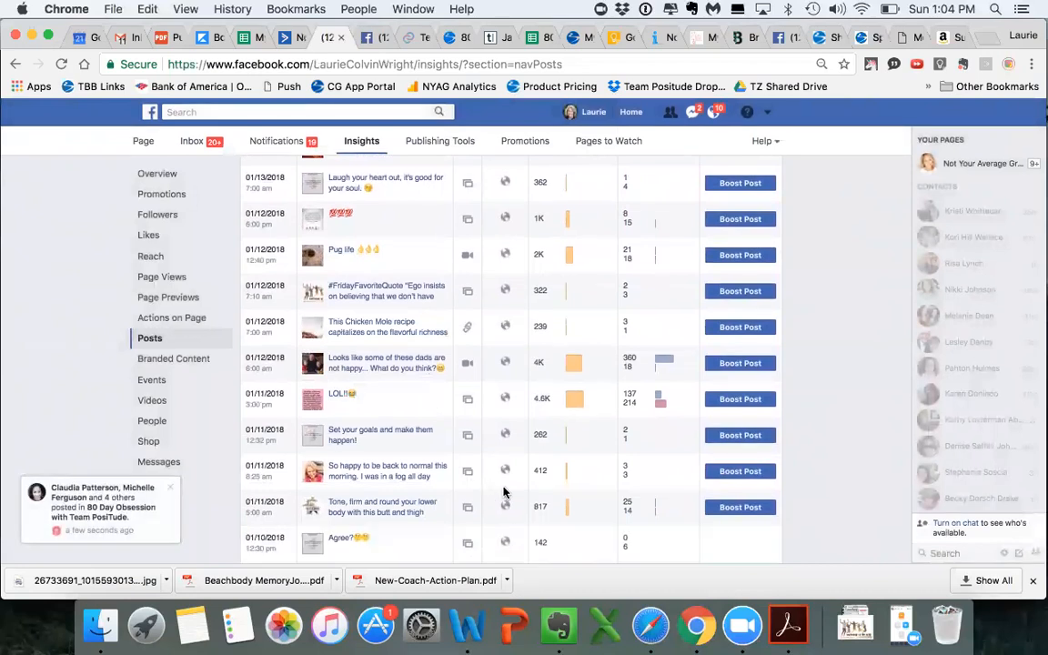
{"action": "scroll", "coordinate": [505, 492], "scroll_direction": "down", "scroll_amount": 4}
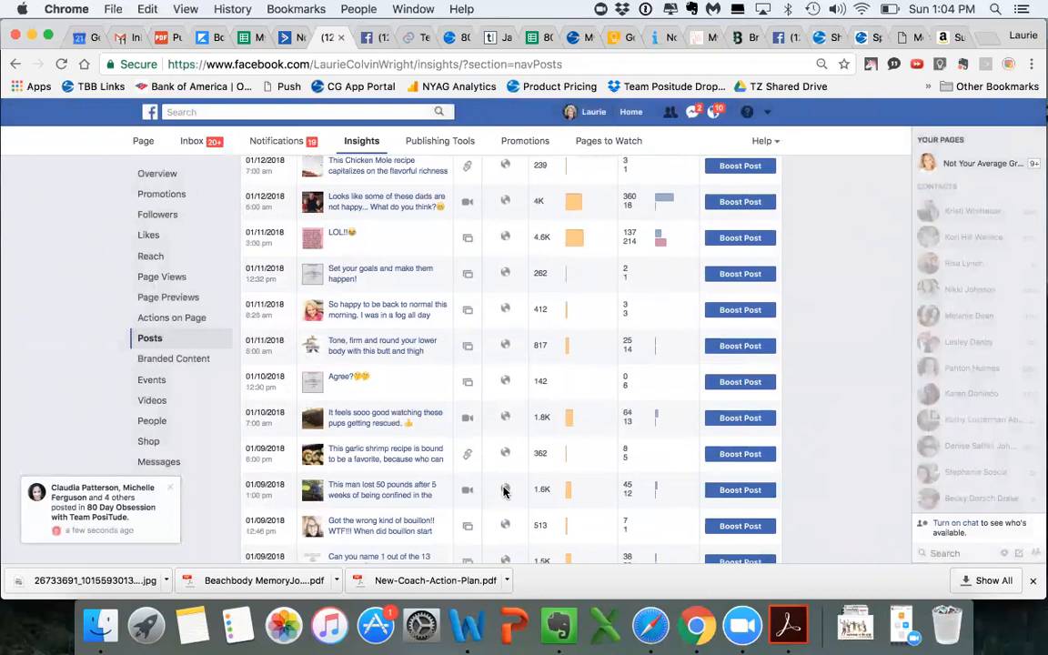
{"action": "scroll", "coordinate": [505, 492], "scroll_direction": "down", "scroll_amount": 3}
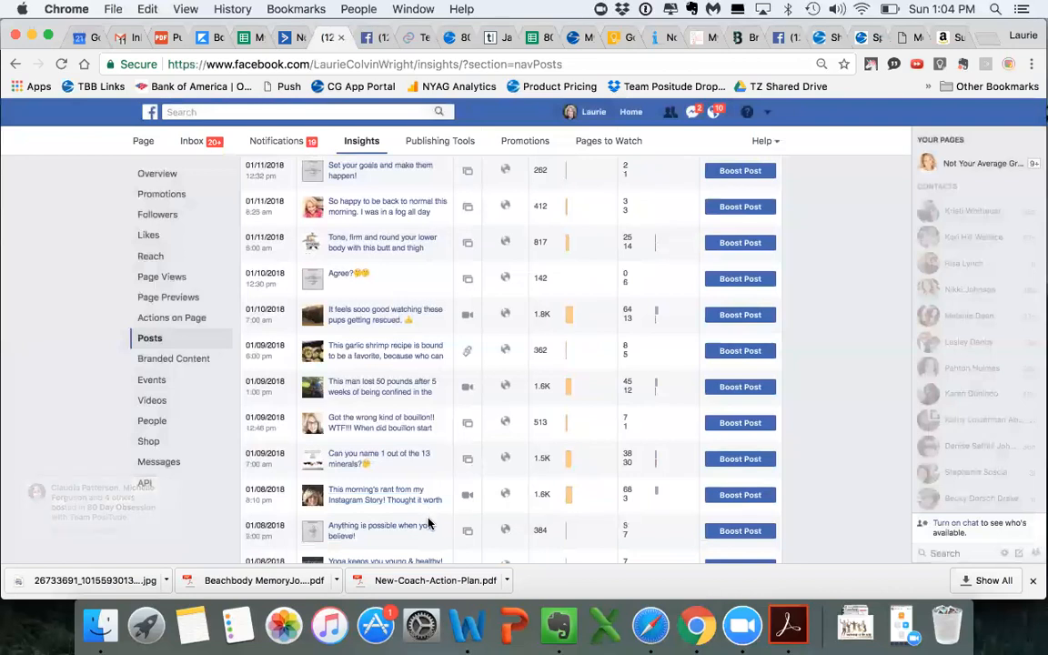
{"action": "scroll", "coordinate": [533, 526], "scroll_direction": "down", "scroll_amount": 2}
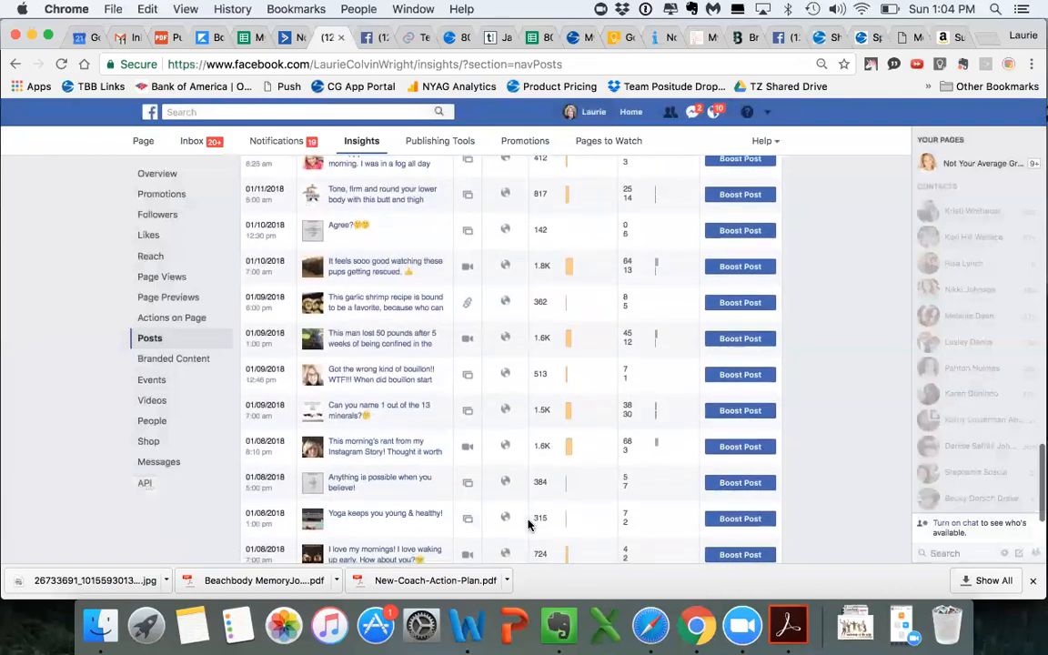
{"action": "scroll", "coordinate": [528, 525], "scroll_direction": "down", "scroll_amount": 1}
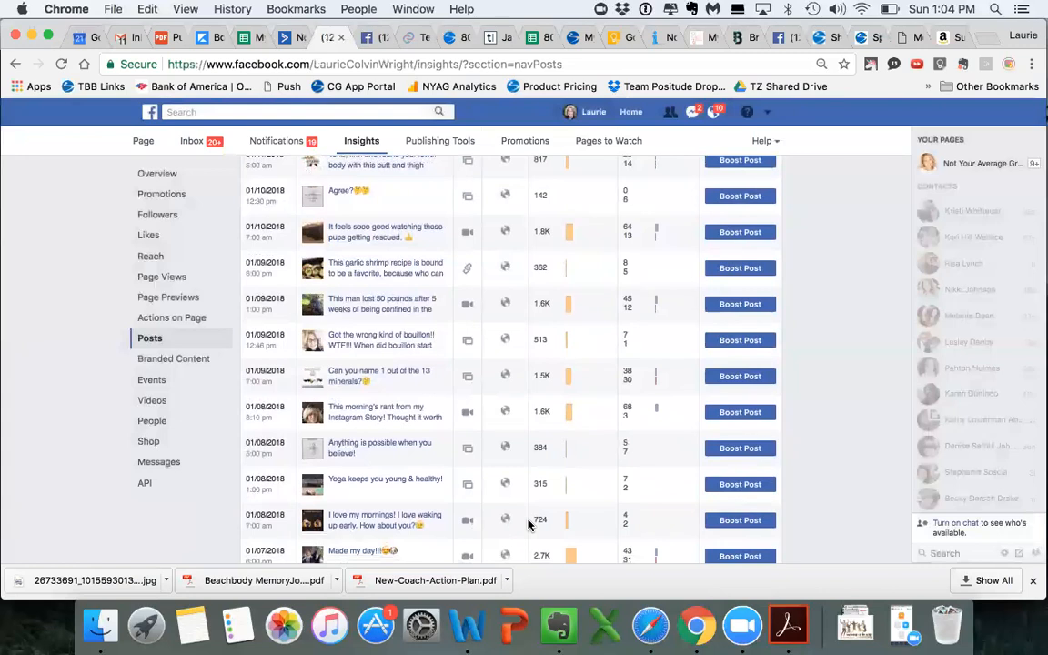
{"action": "scroll", "coordinate": [528, 525], "scroll_direction": "down", "scroll_amount": 1}
{"action": "scroll", "coordinate": [528, 525], "scroll_direction": "down", "scroll_amount": 2}
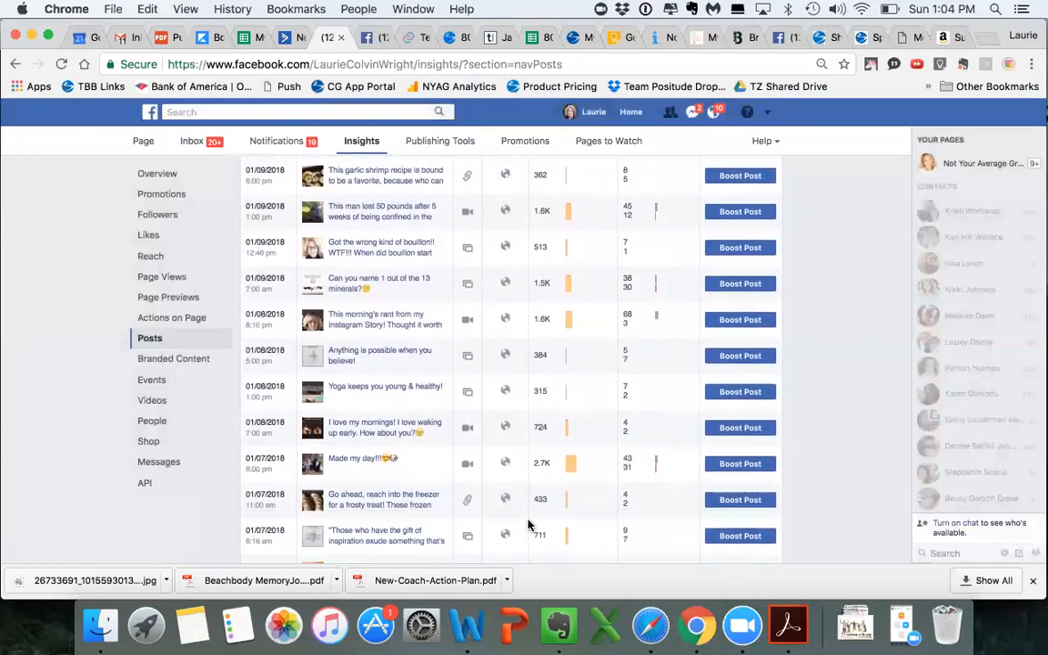
{"action": "scroll", "coordinate": [528, 525], "scroll_direction": "down", "scroll_amount": 1}
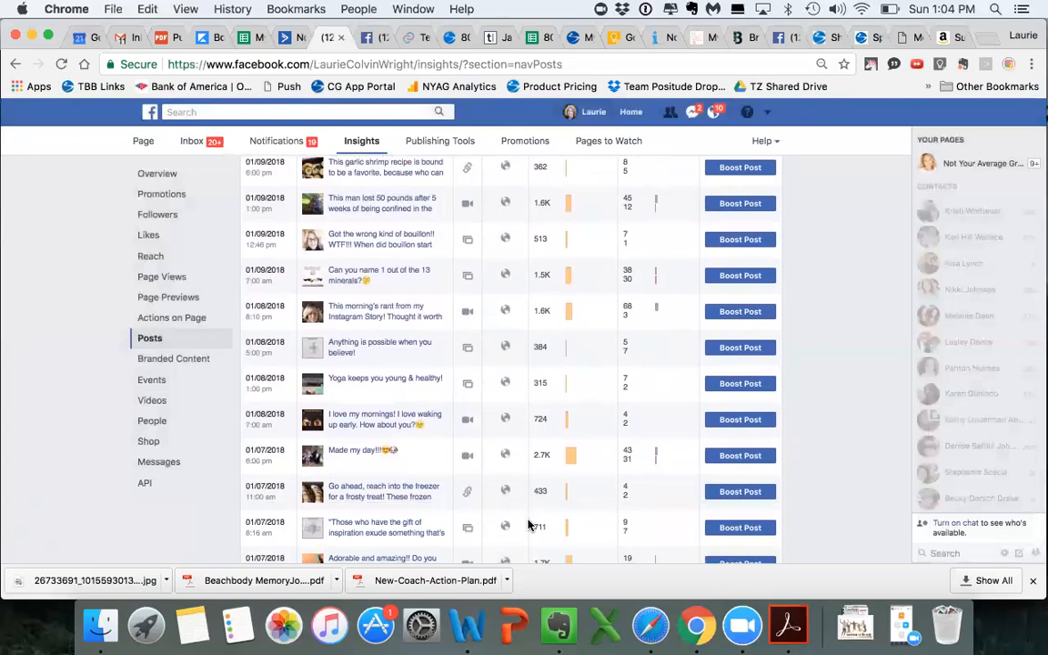
{"action": "scroll", "coordinate": [528, 525], "scroll_direction": "down", "scroll_amount": 2}
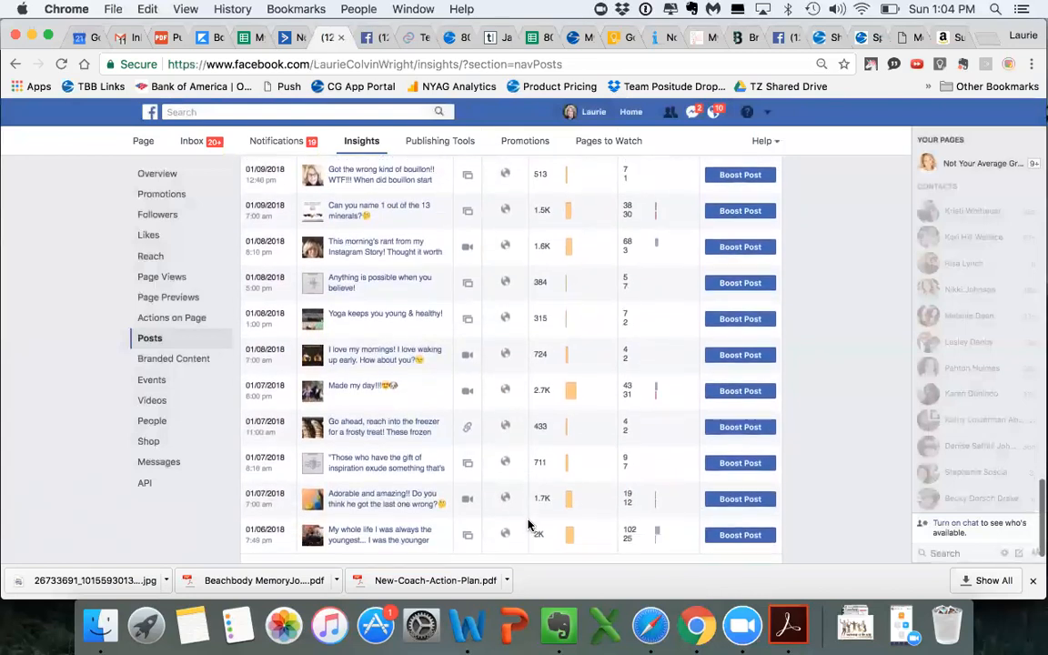
{"action": "scroll", "coordinate": [527, 525], "scroll_direction": "down", "scroll_amount": 1}
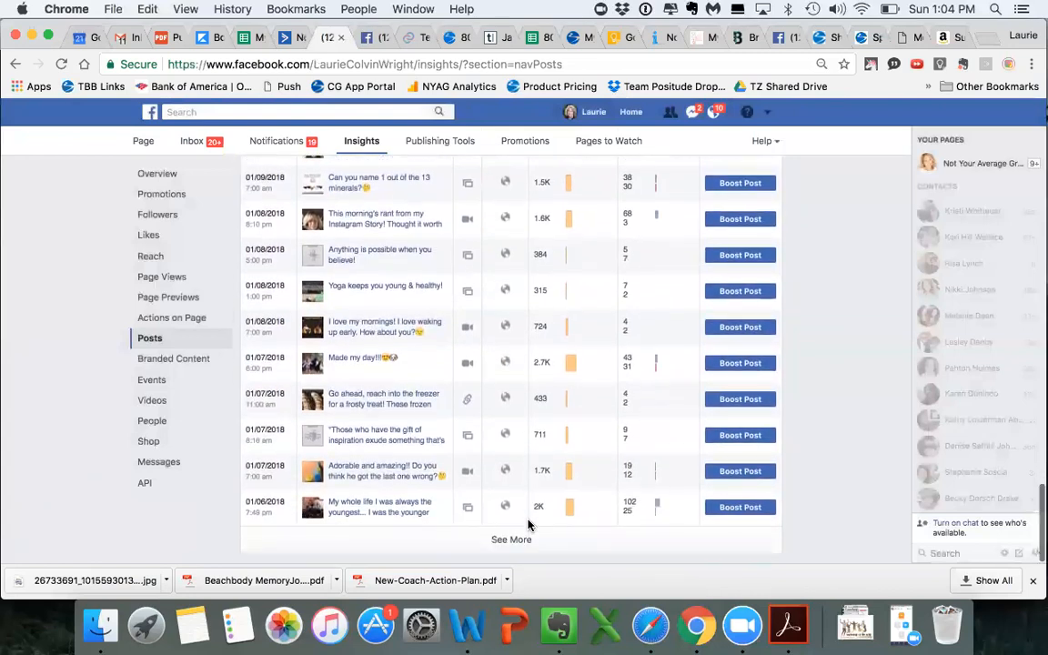
Open the 01/07/2018 11:00 am frozen-treat recipe post and review its text, image and performance
{"action": "scroll", "coordinate": [367, 380], "scroll_direction": "up", "scroll_amount": 2}
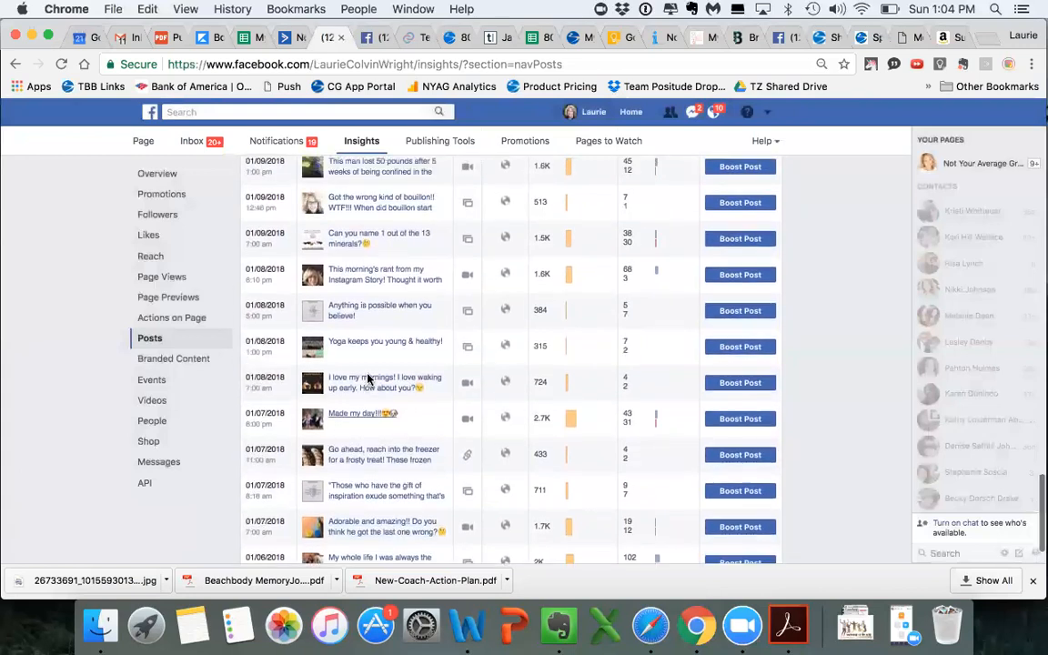
{"action": "left_click", "coordinate": [354, 458]}
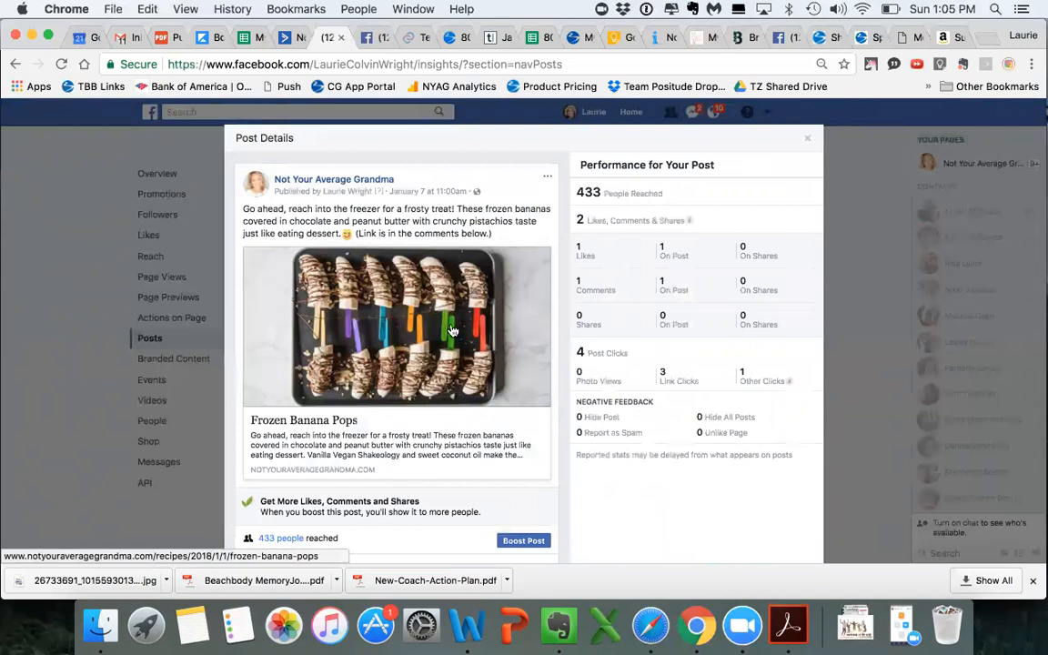
{"action": "scroll", "coordinate": [469, 300], "scroll_direction": "down", "scroll_amount": 3}
{"action": "scroll", "coordinate": [452, 331], "scroll_direction": "up", "scroll_amount": 2}
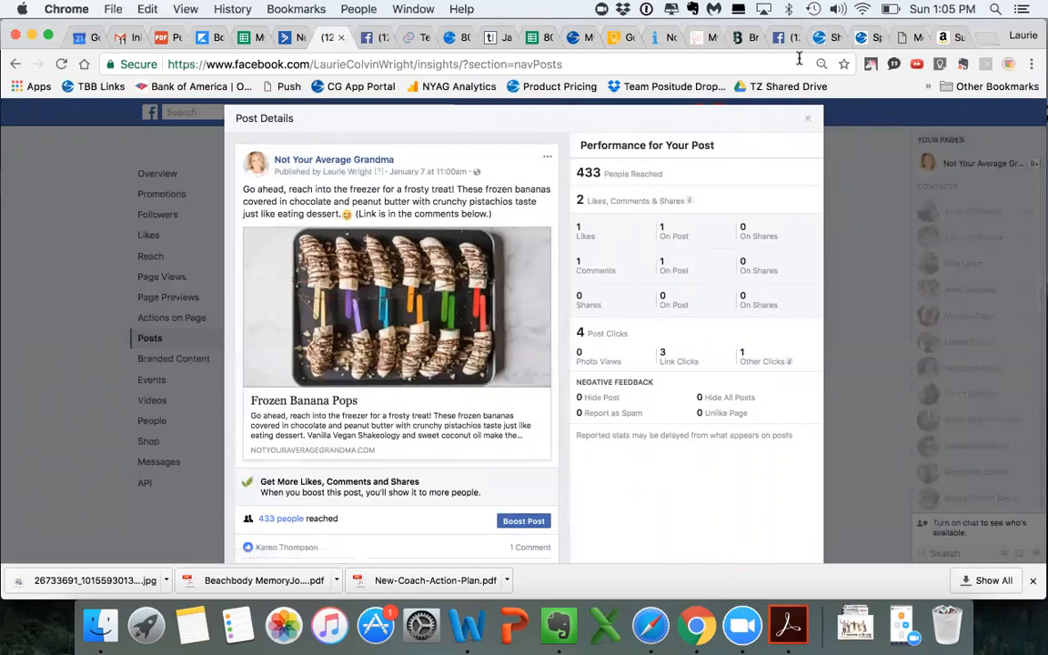
Show the post's comments, open the Frozen Banana Pops recipe link in a new browser tab and go to its ingredients
{"action": "scroll", "coordinate": [410, 275], "scroll_direction": "down", "scroll_amount": 4}
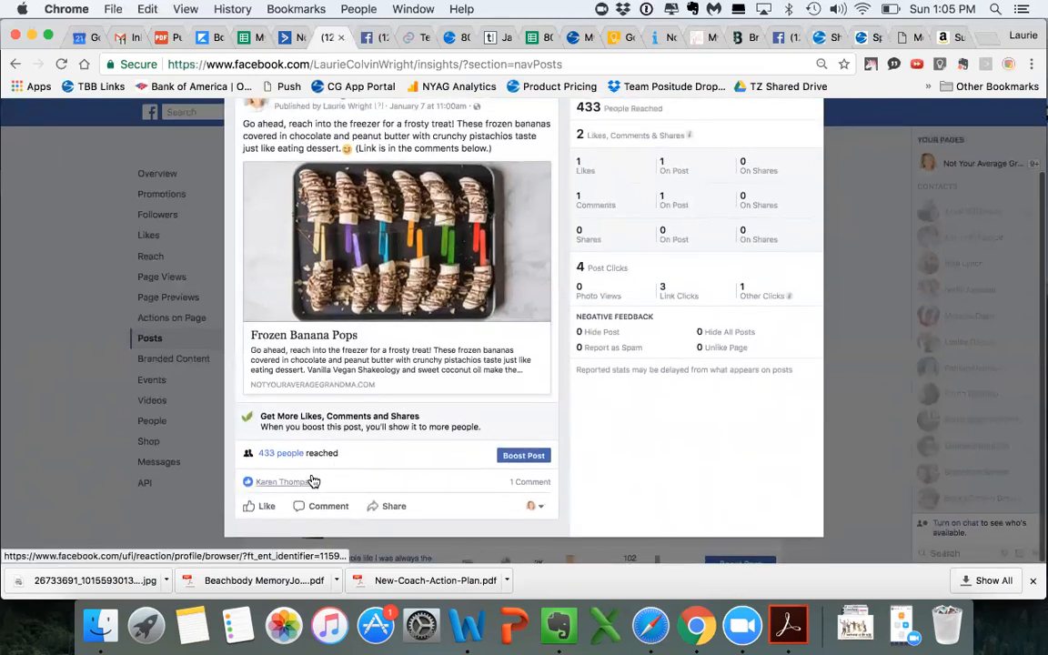
{"action": "left_click", "coordinate": [531, 481]}
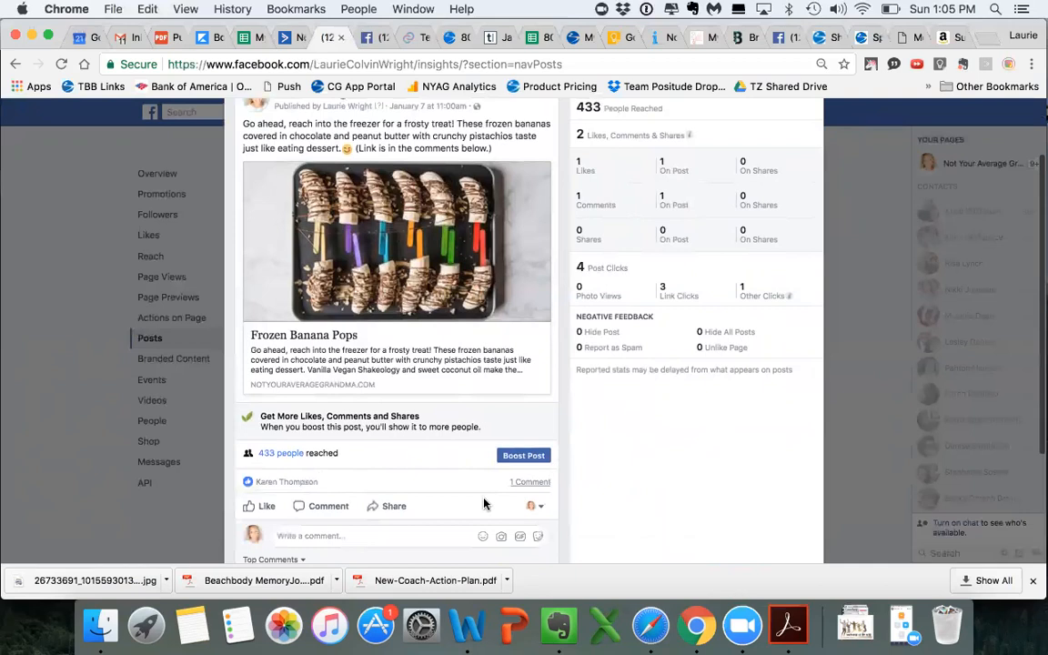
{"action": "scroll", "coordinate": [479, 503], "scroll_direction": "down", "scroll_amount": 2}
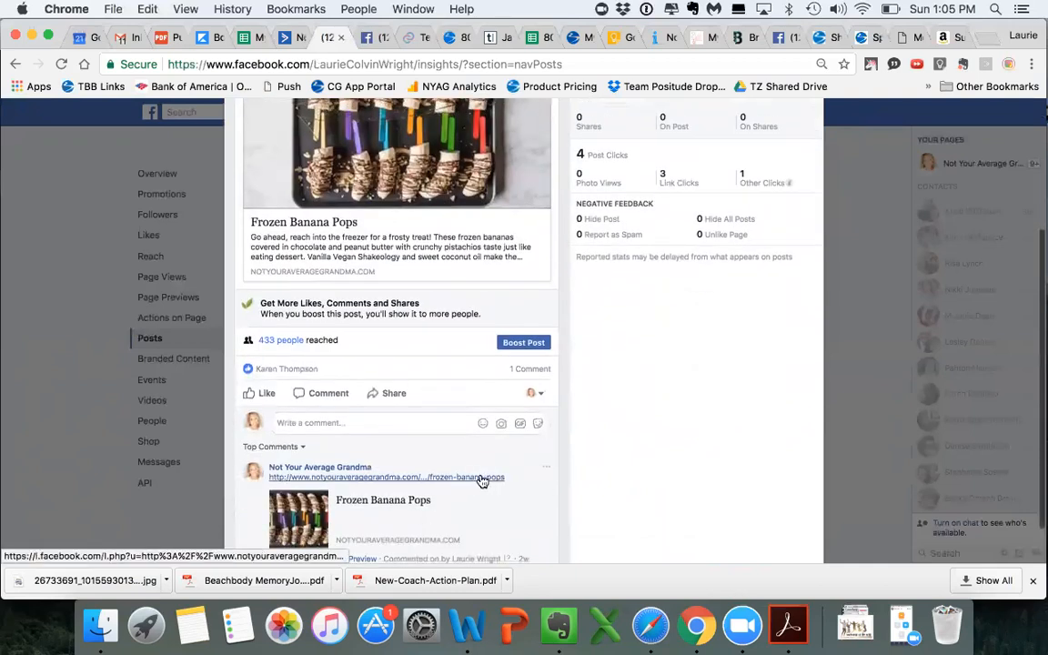
{"action": "right_click", "coordinate": [482, 480]}
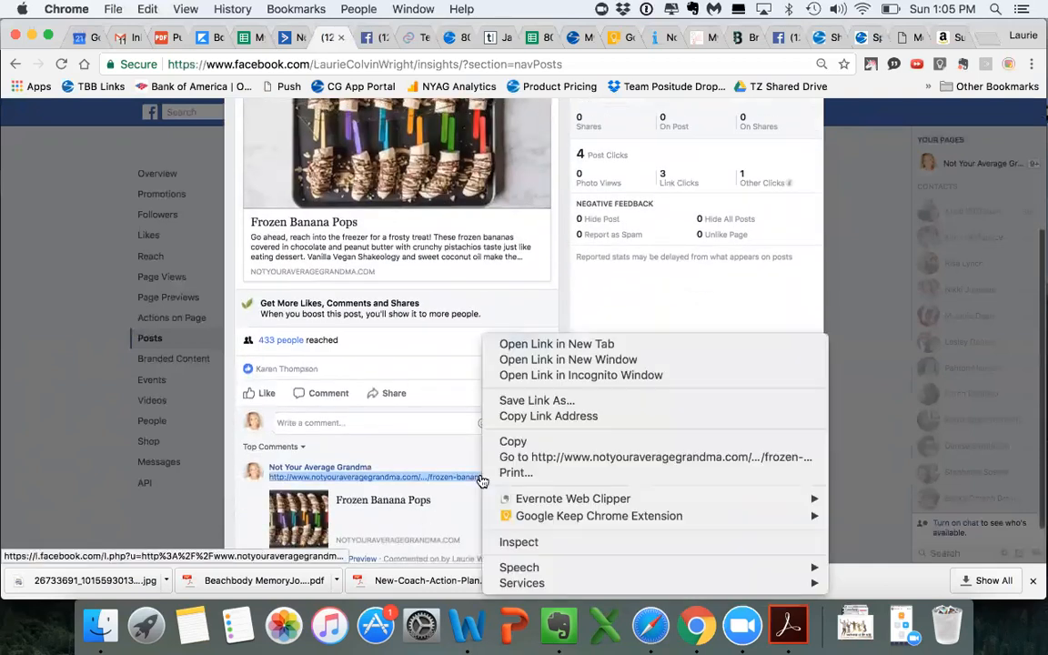
{"action": "left_click", "coordinate": [562, 347]}
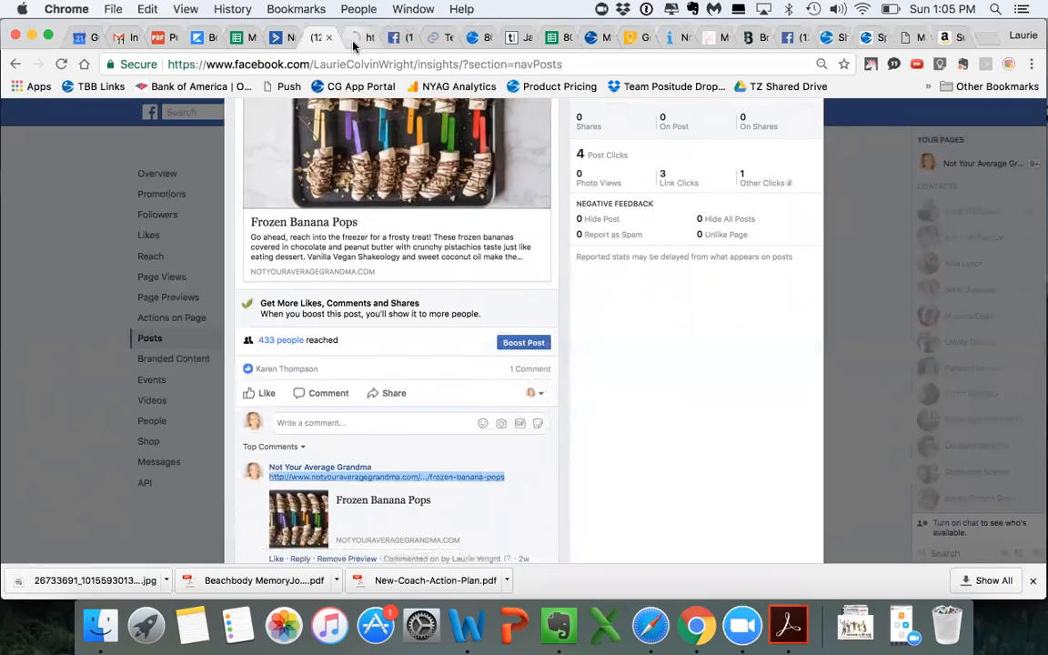
{"action": "left_click", "coordinate": [355, 40]}
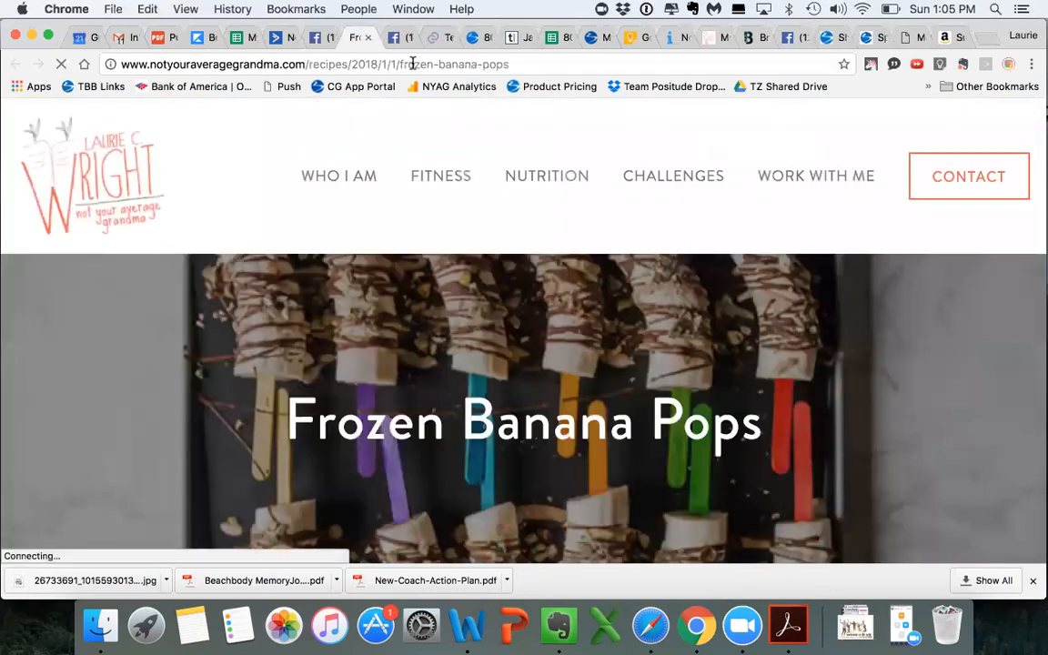
{"action": "scroll", "coordinate": [385, 280], "scroll_direction": "down", "scroll_amount": 15}
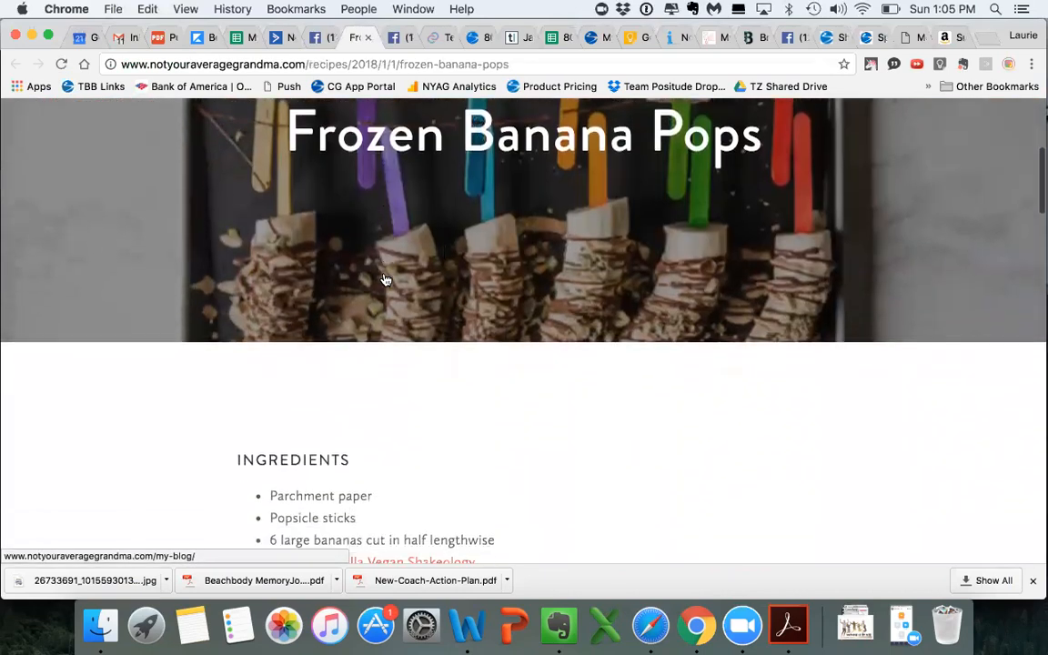
Copy the web address of the Frozen Banana Pops recipe, and open the recipe again from the Facebook post's image
{"action": "scroll", "coordinate": [386, 279], "scroll_direction": "up", "scroll_amount": 5}
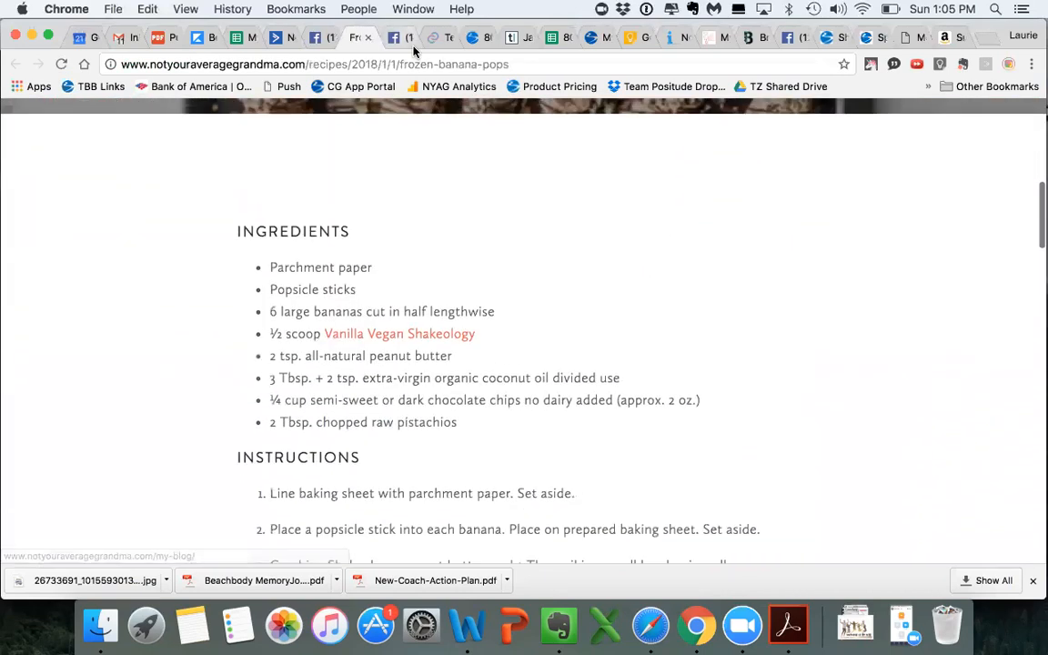
{"action": "left_click", "coordinate": [411, 65]}
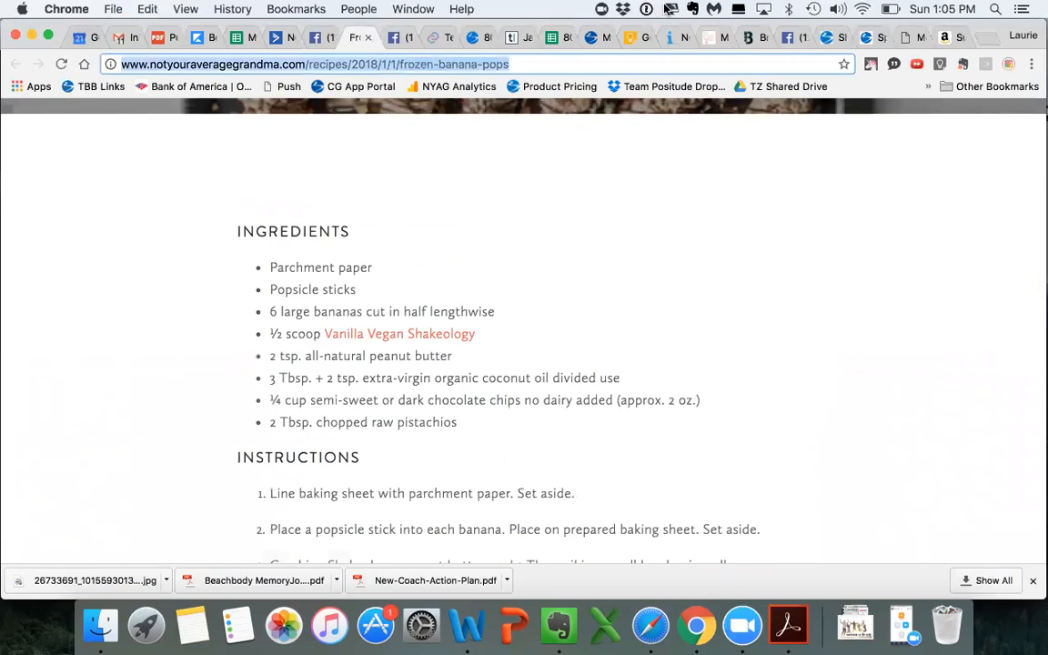
{"action": "left_click", "coordinate": [309, 38]}
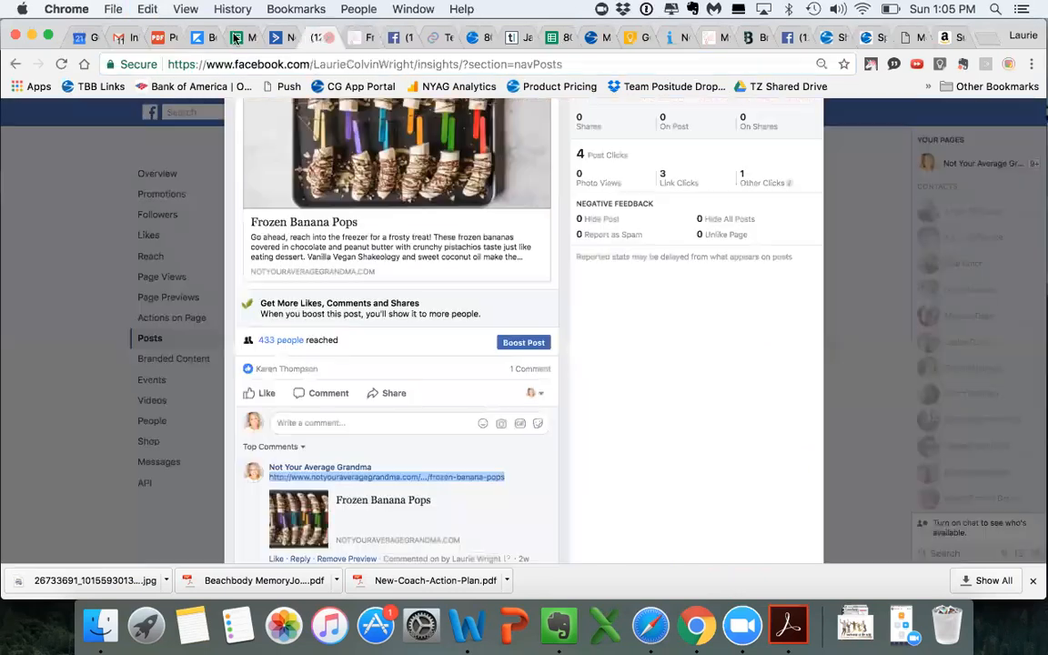
{"action": "scroll", "coordinate": [364, 261], "scroll_direction": "up", "scroll_amount": 3}
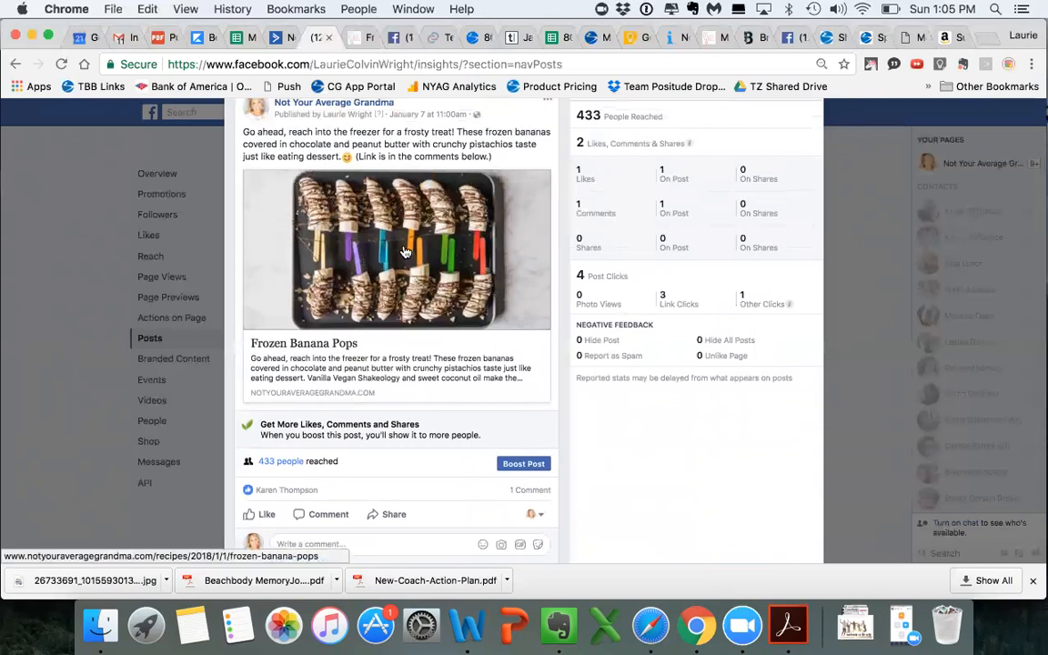
{"action": "left_click", "coordinate": [406, 251]}
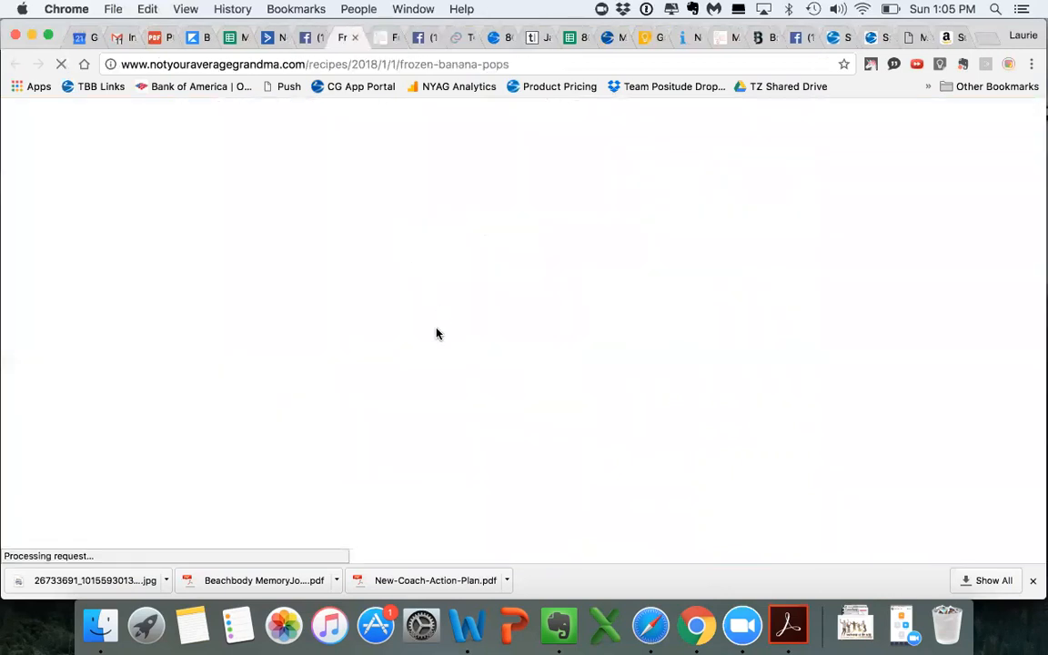
{"action": "scroll", "coordinate": [416, 336], "scroll_direction": "down", "scroll_amount": 2}
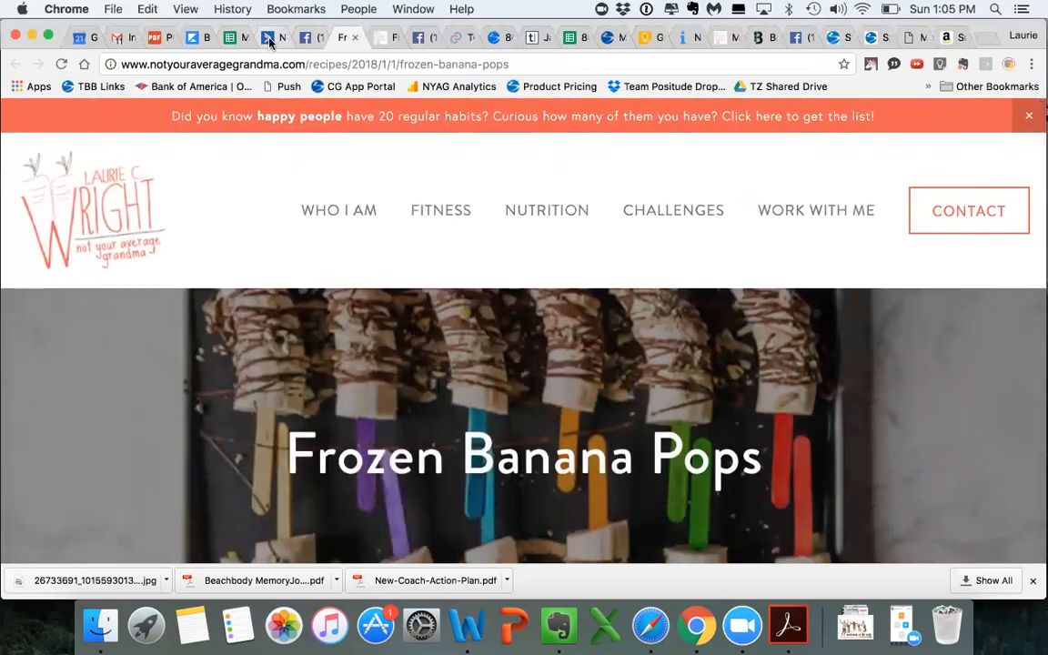
Return to the newsletter design and enter "Frozen Banana Pops" in the empty text block under the FOOD heading
{"action": "left_click", "coordinate": [270, 38]}
{"action": "scroll", "coordinate": [353, 318], "scroll_direction": "up", "scroll_amount": 5}
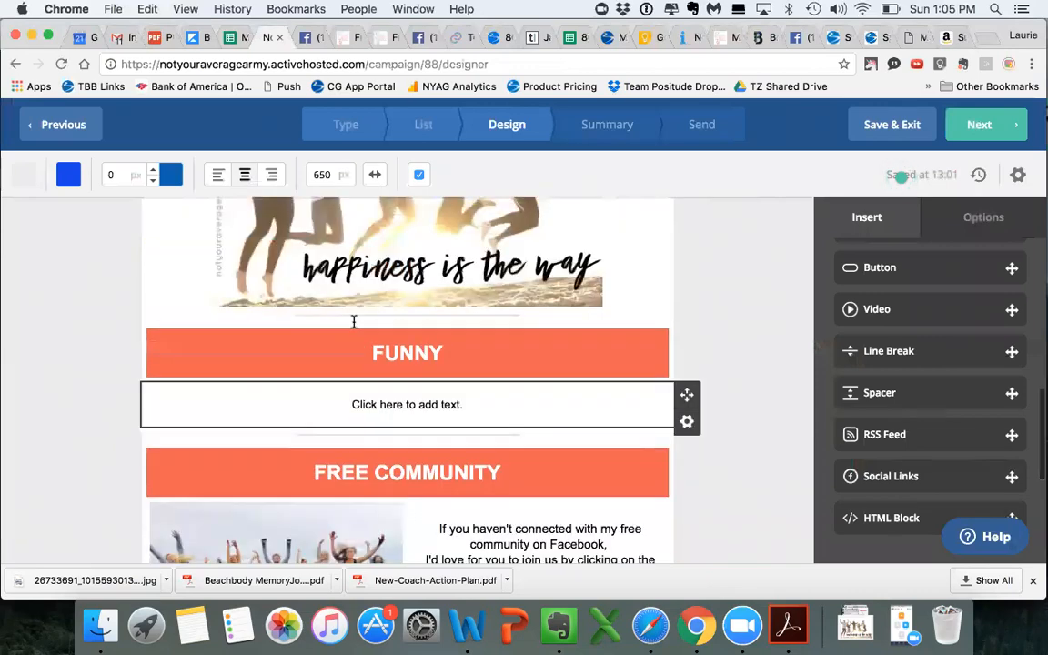
{"action": "scroll", "coordinate": [354, 326], "scroll_direction": "up", "scroll_amount": 10}
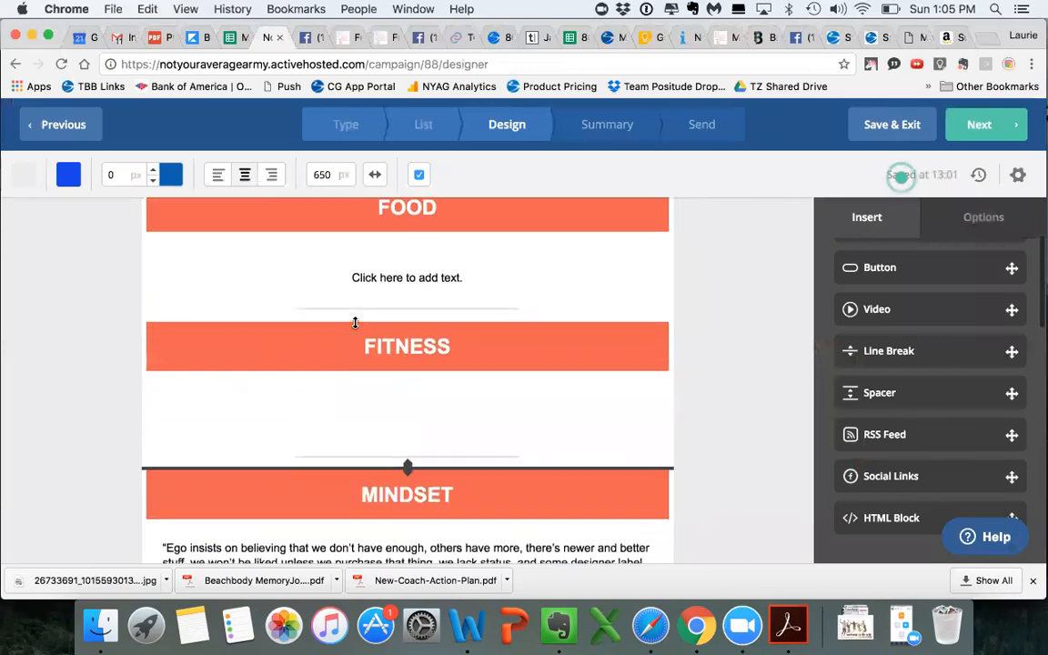
{"action": "scroll", "coordinate": [355, 322], "scroll_direction": "up", "scroll_amount": 3}
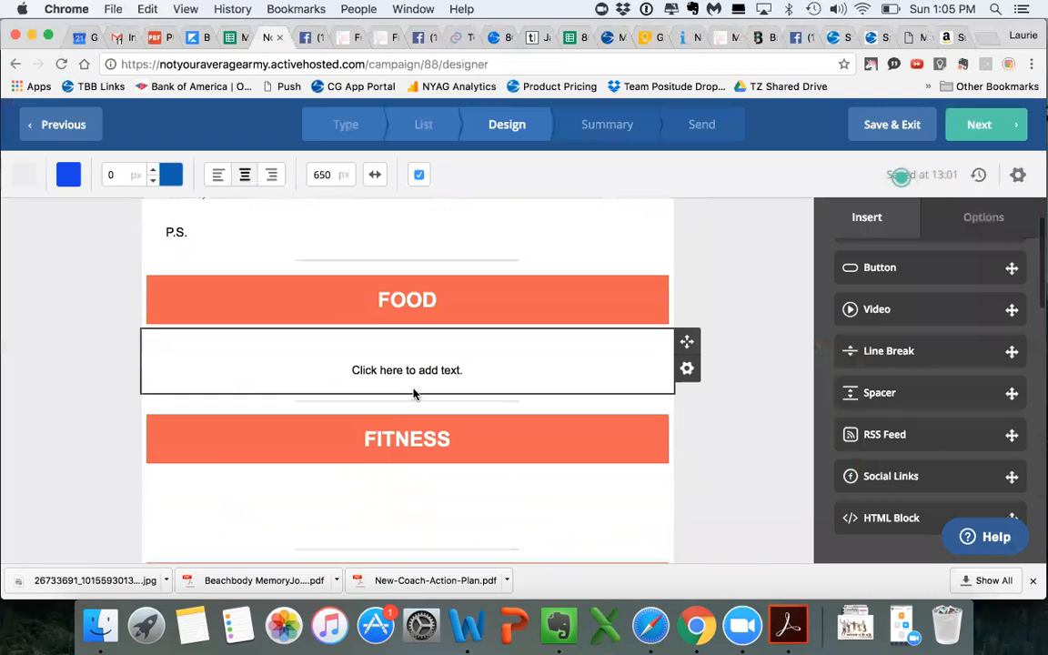
{"action": "left_click", "coordinate": [423, 368]}
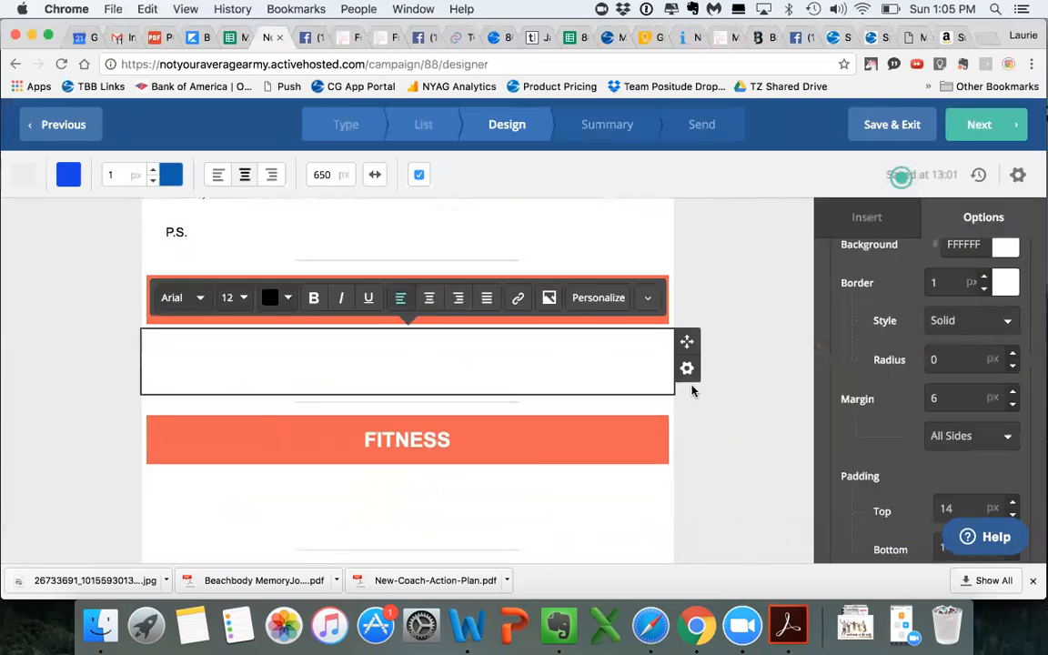
{"action": "scroll", "coordinate": [777, 377], "scroll_direction": "up", "scroll_amount": 2}
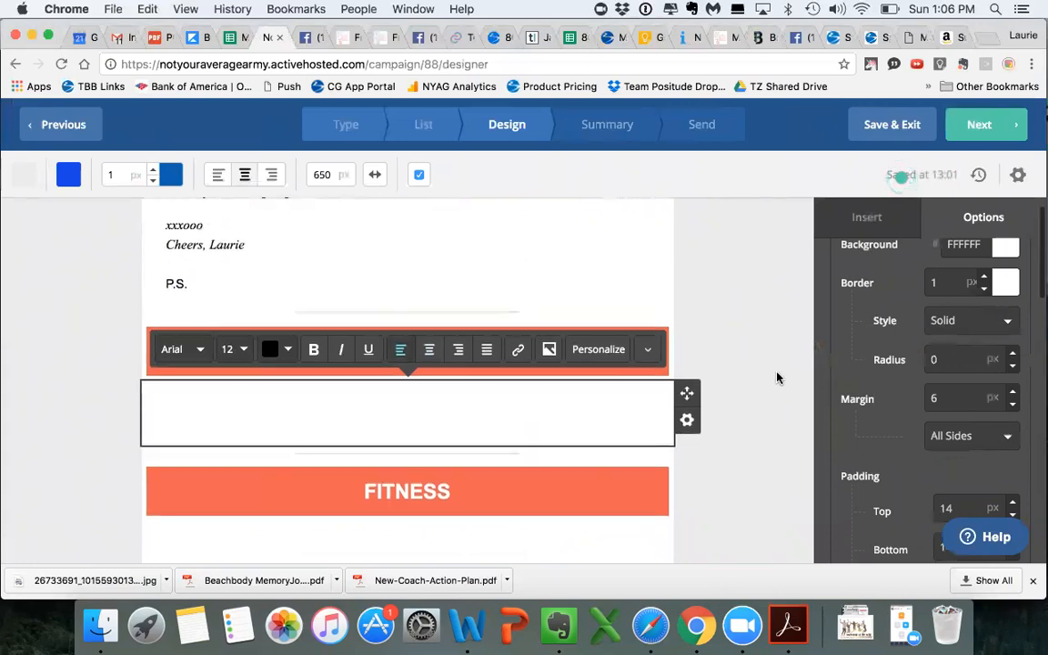
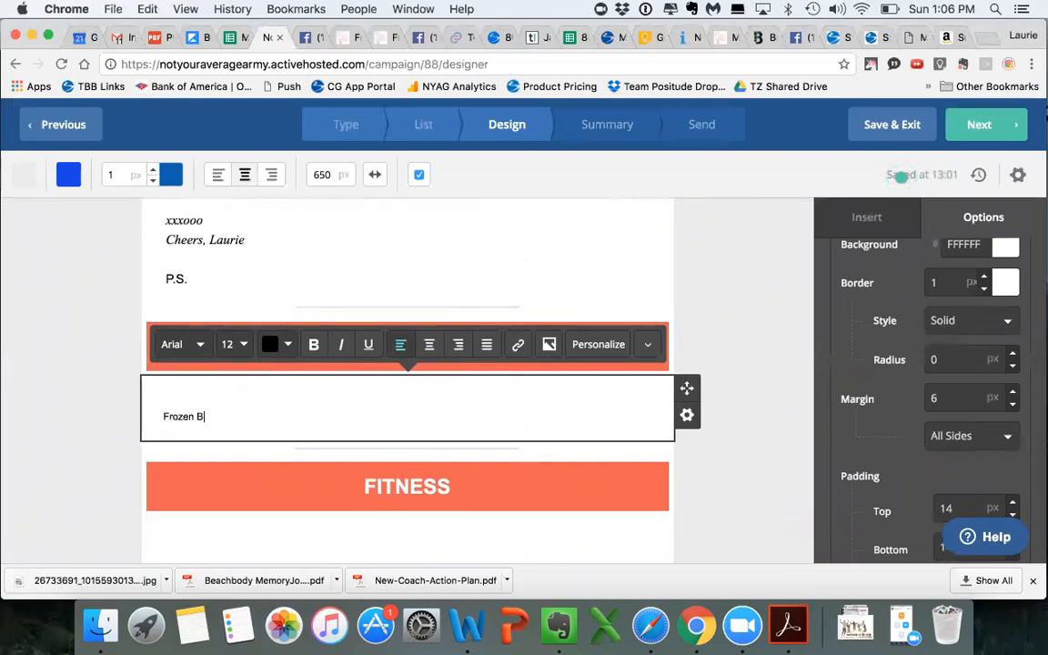
{"action": "left_click", "coordinate": [306, 39]}
{"action": "left_click", "coordinate": [270, 39]}
{"action": "type", "text": "Frozen Banana"}
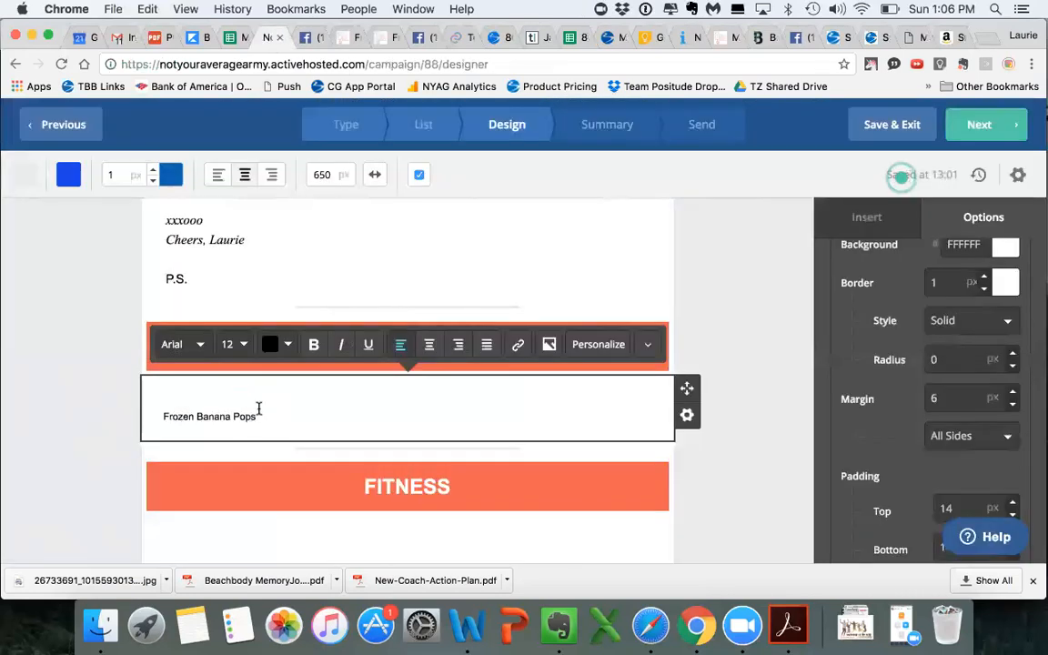
Link the "Frozen Banana Pops" line in the FOOD block to the copied recipe address
{"action": "left_click_drag", "start_coordinate": [258, 416], "coordinate": [150, 416]}
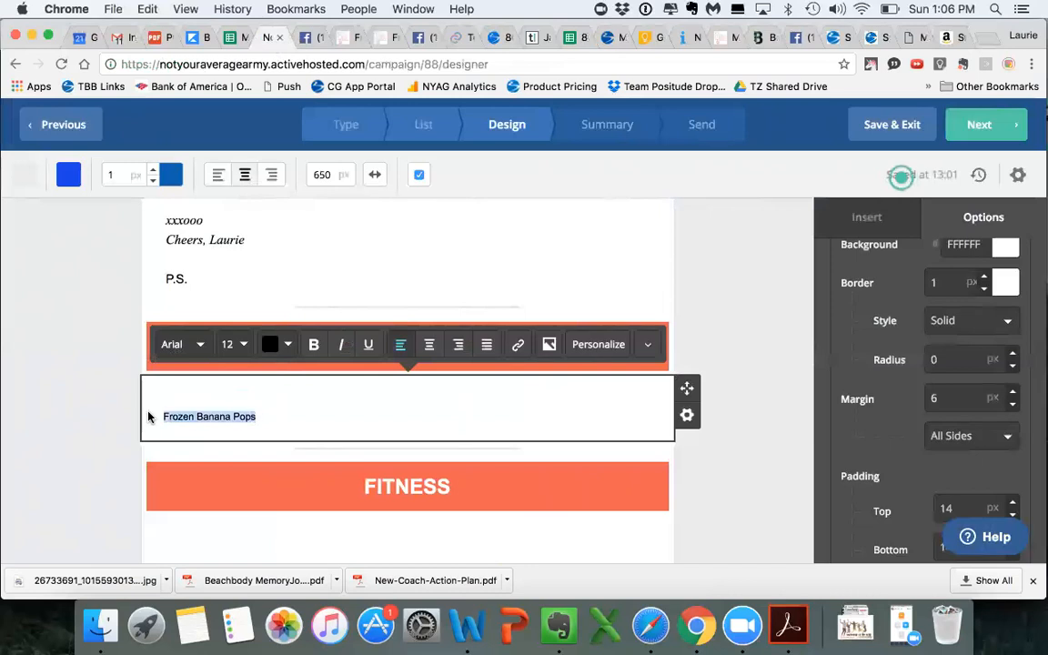
{"action": "left_click", "coordinate": [518, 343]}
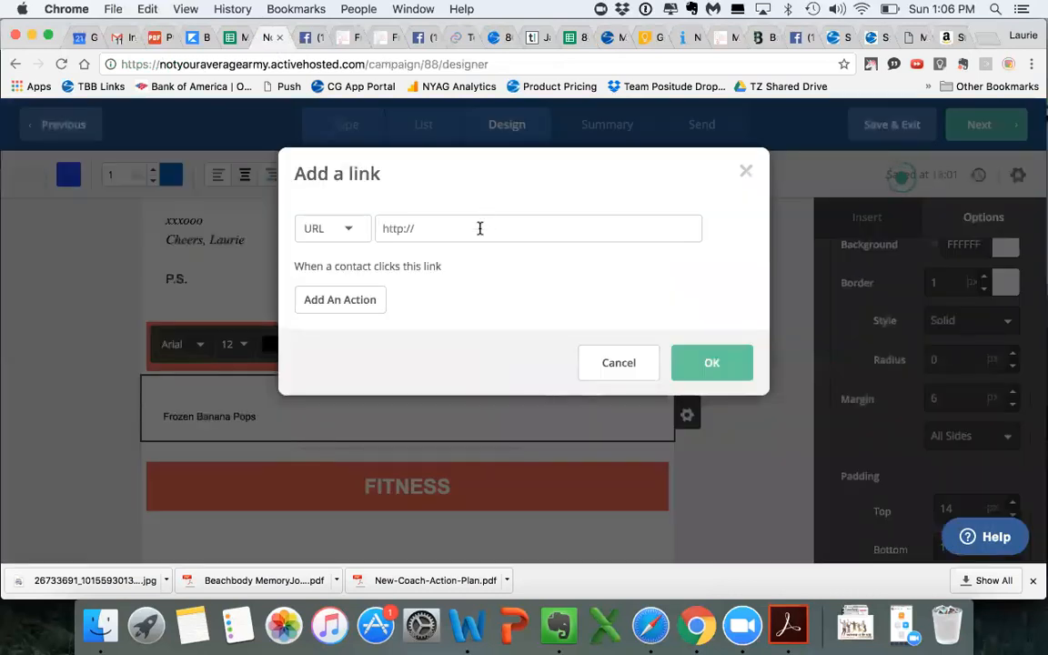
{"action": "key", "text": "super+v"}
{"action": "left_click", "coordinate": [709, 366]}
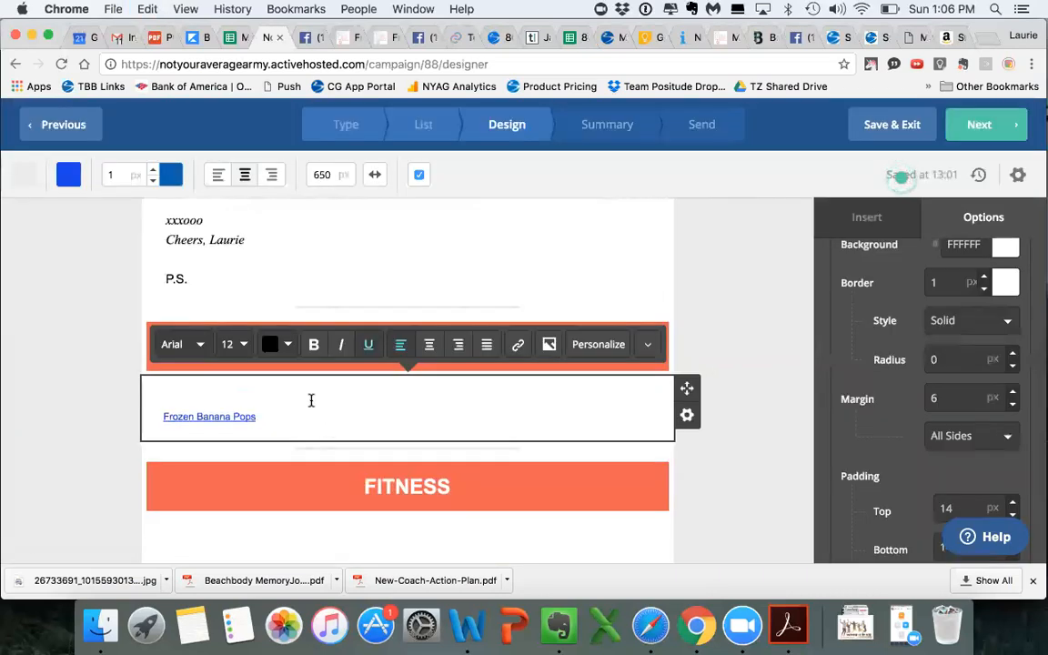
Copy the Facebook post's description from "Go ahead" to "eating dessert" and paste it above the recipe link in the FOOD block
{"action": "left_click", "coordinate": [302, 37]}
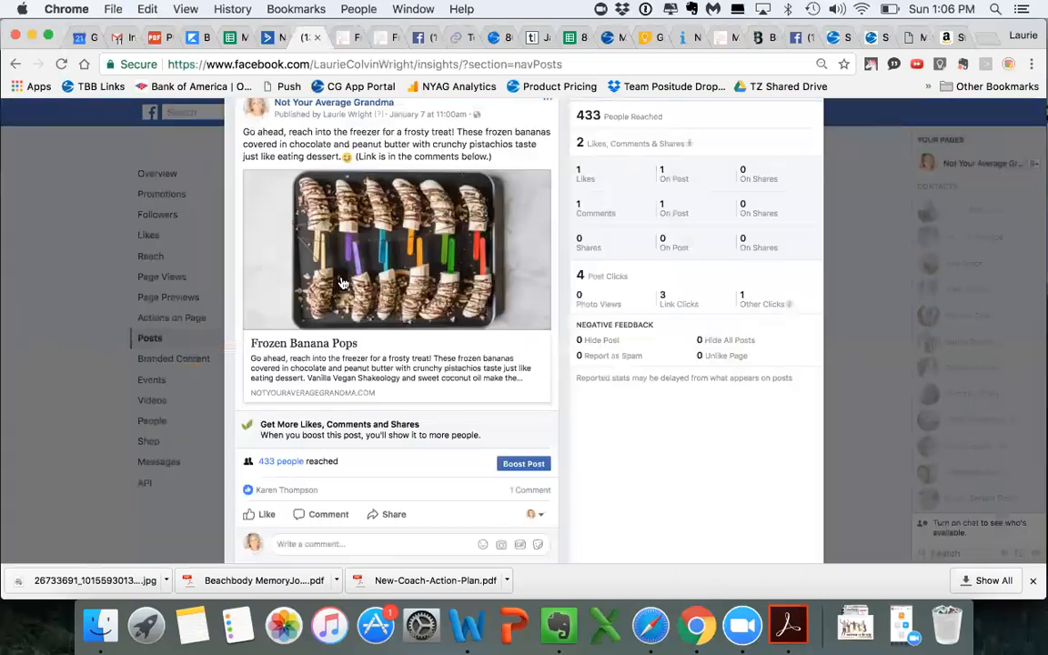
{"action": "scroll", "coordinate": [364, 272], "scroll_direction": "up", "scroll_amount": 3}
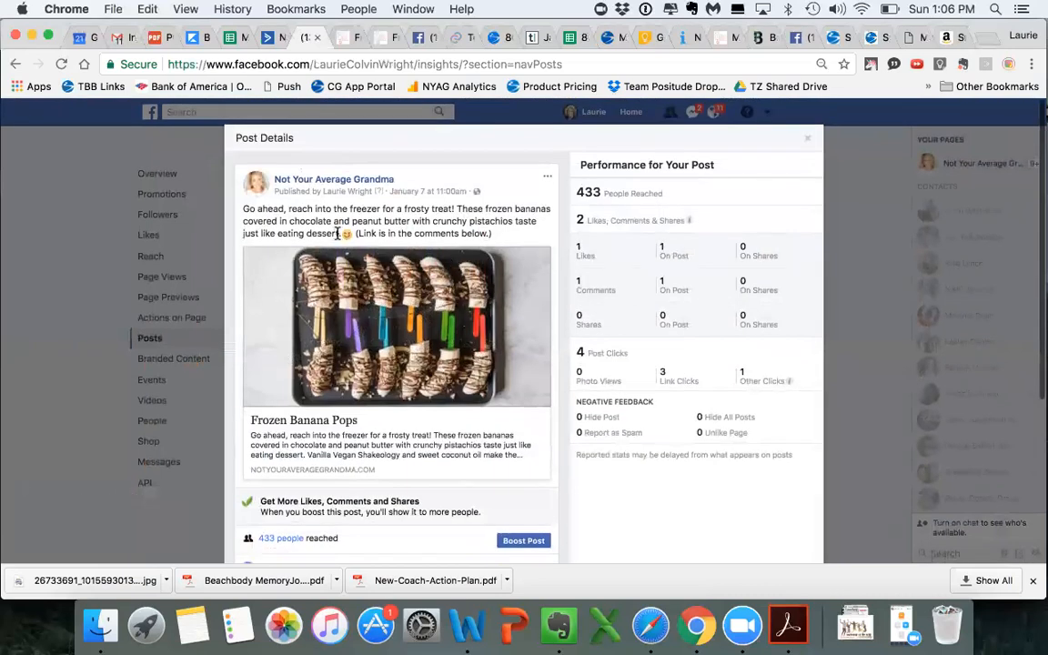
{"action": "left_click_drag", "start_coordinate": [339, 234], "coordinate": [240, 210]}
{"action": "key", "text": "super+c"}
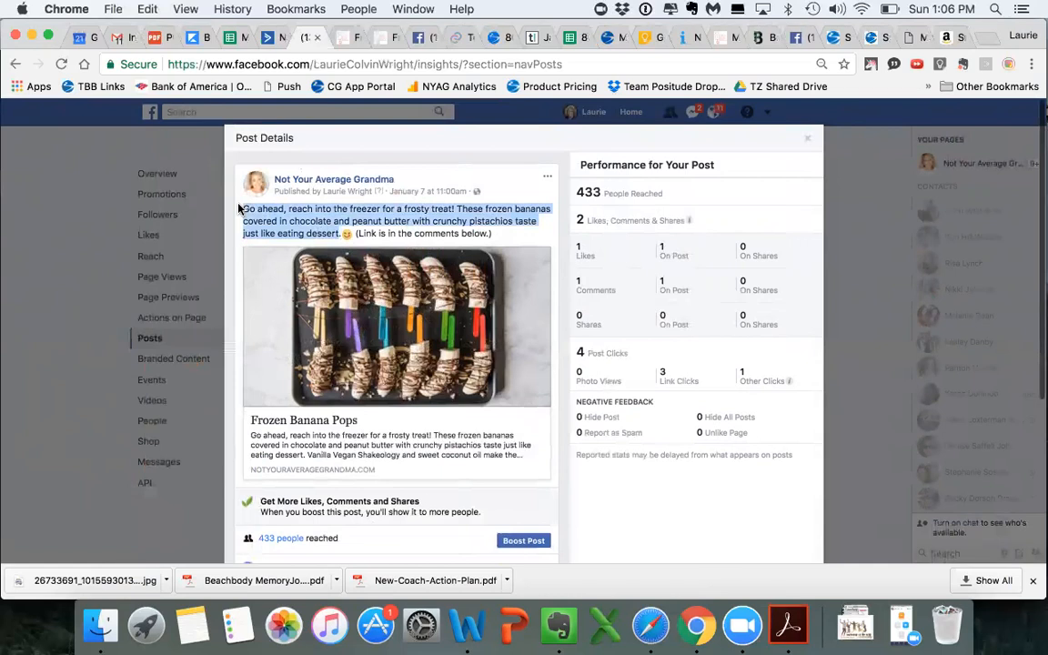
{"action": "left_click", "coordinate": [274, 38]}
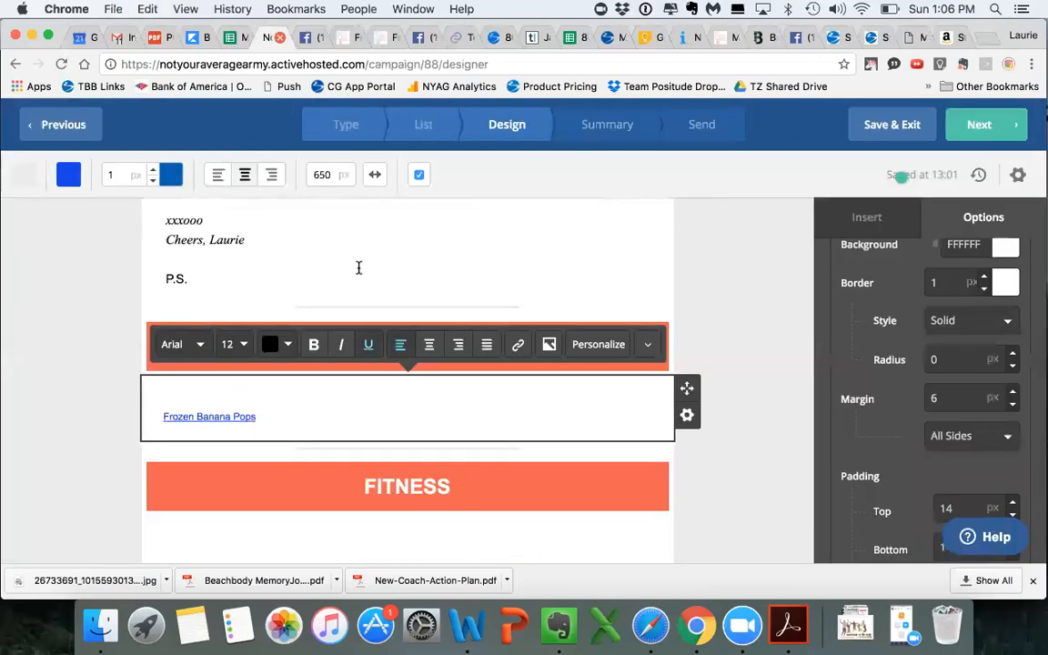
{"action": "left_click", "coordinate": [164, 405]}
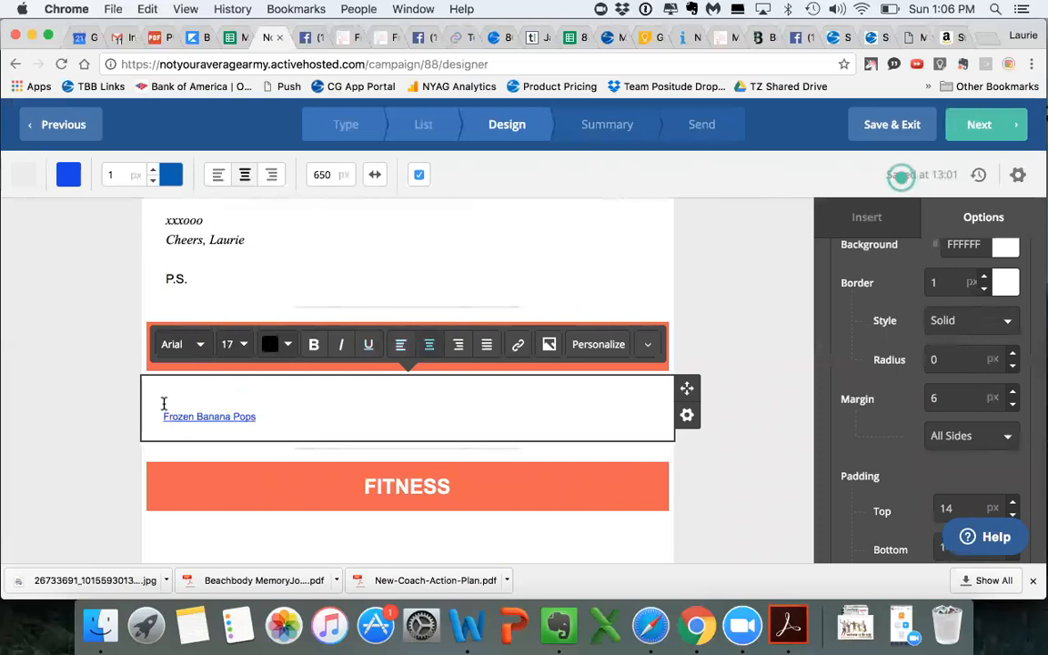
{"action": "key", "text": "super+v"}
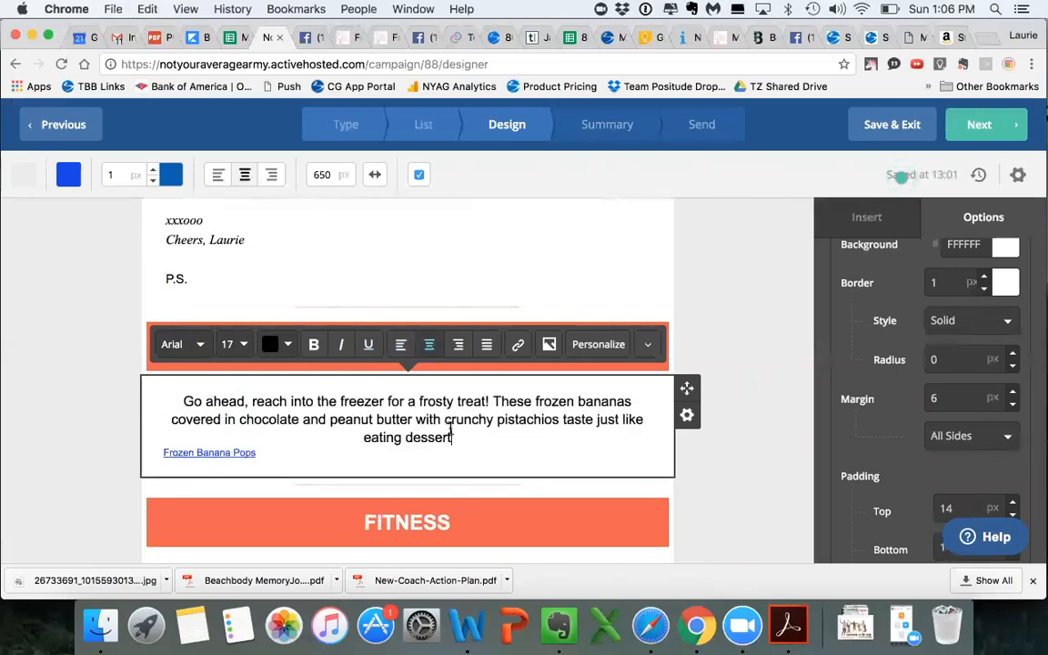
Set the font size of the pasted recipe description to 14 px
{"action": "left_click_drag", "start_coordinate": [464, 435], "coordinate": [182, 401]}
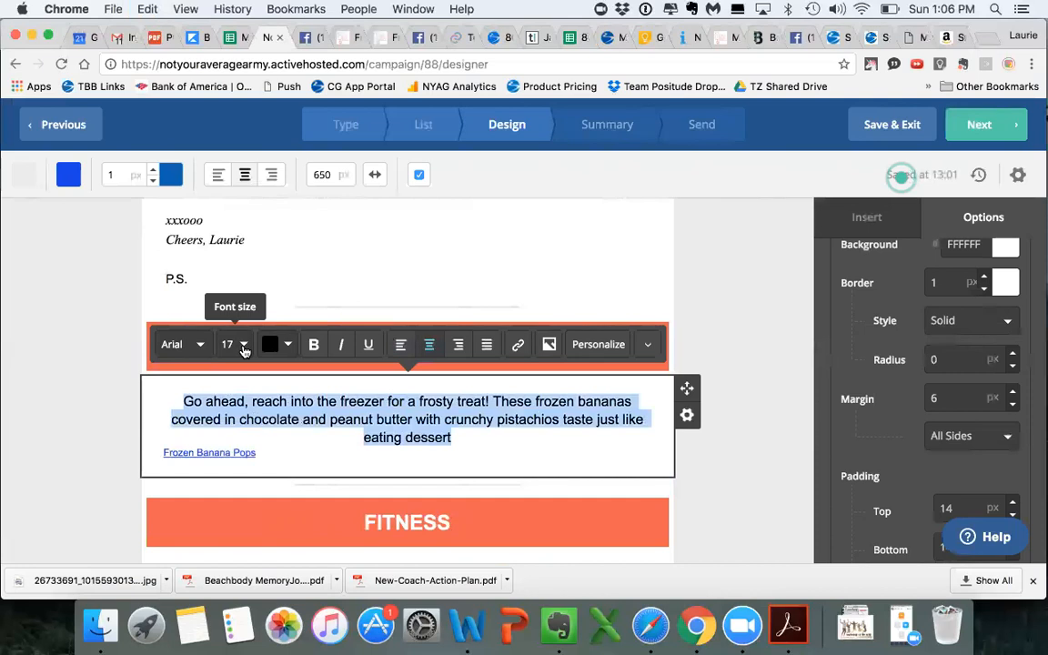
{"action": "left_click", "coordinate": [239, 344]}
{"action": "left_click", "coordinate": [270, 380]}
{"action": "left_click", "coordinate": [270, 380]}
{"action": "left_click", "coordinate": [270, 380]}
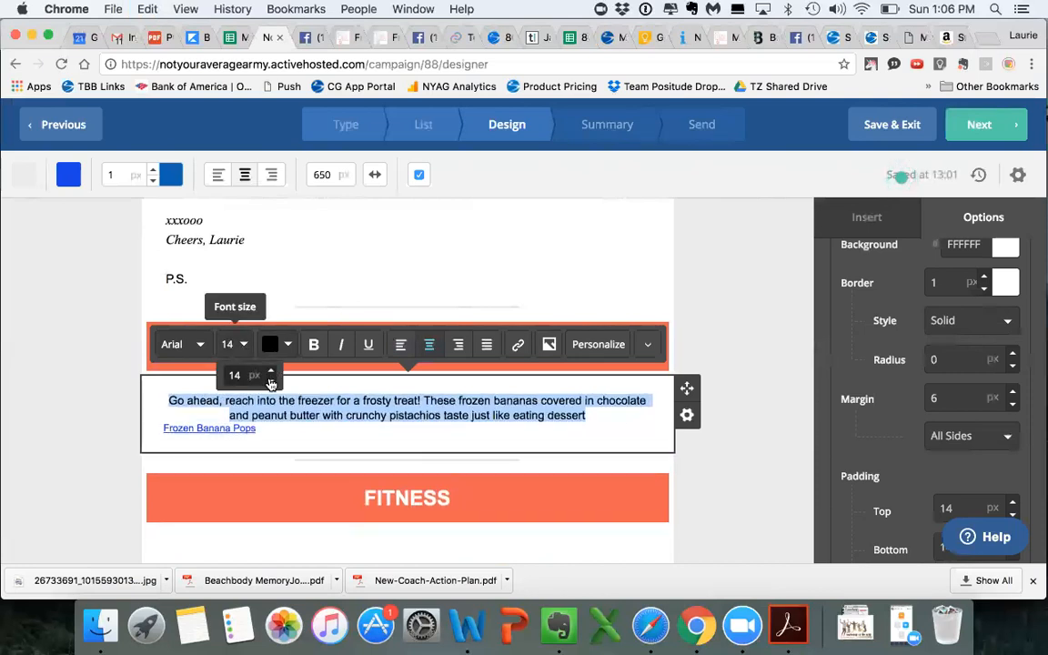
{"action": "left_click", "coordinate": [416, 427]}
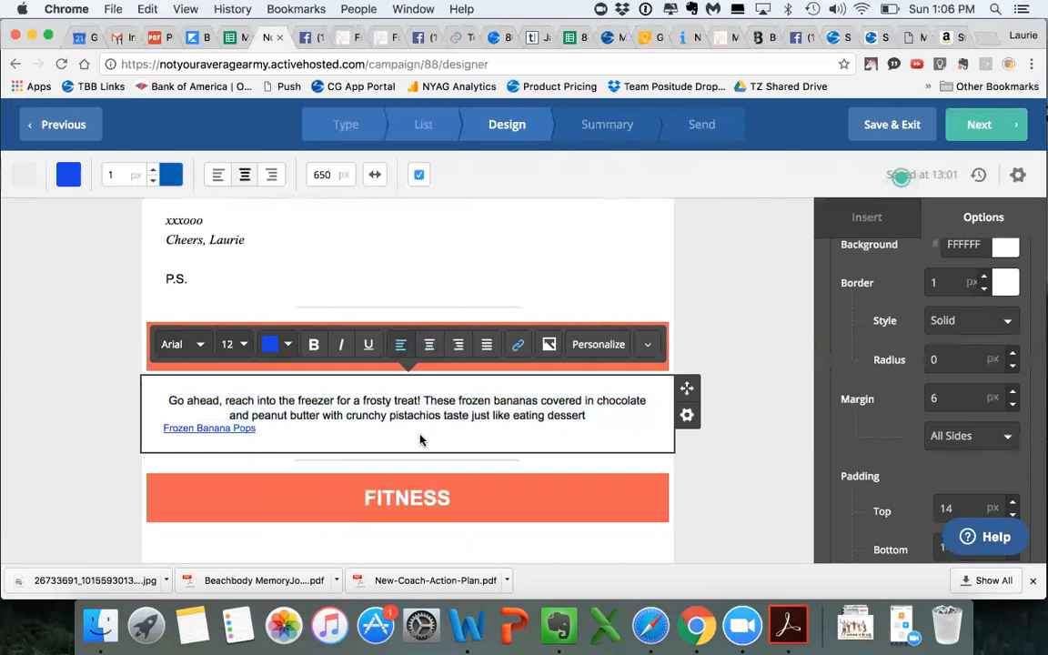
Change "frozen bananas" in the FOOD description to "Frozen Banana Pops"
{"action": "left_click", "coordinate": [537, 401]}
{"action": "key", "text": "BackSpace"}
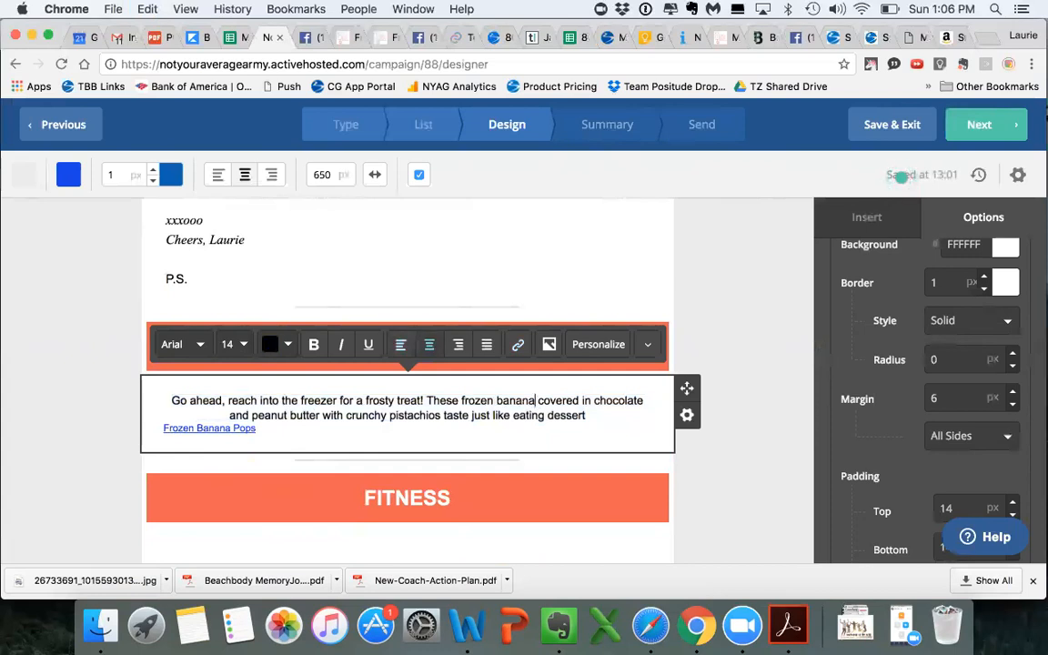
{"action": "type", "text": "Pops"}
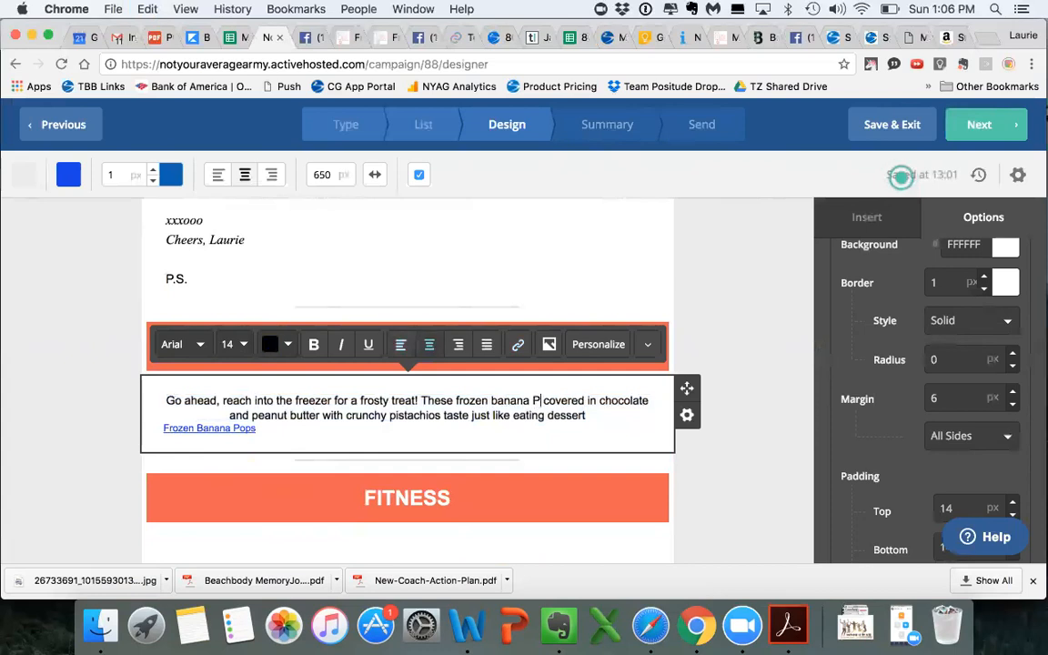
{"action": "left_click", "coordinate": [474, 401]}
{"action": "key", "text": "BackSpace"}
{"action": "type", "text": "F"}
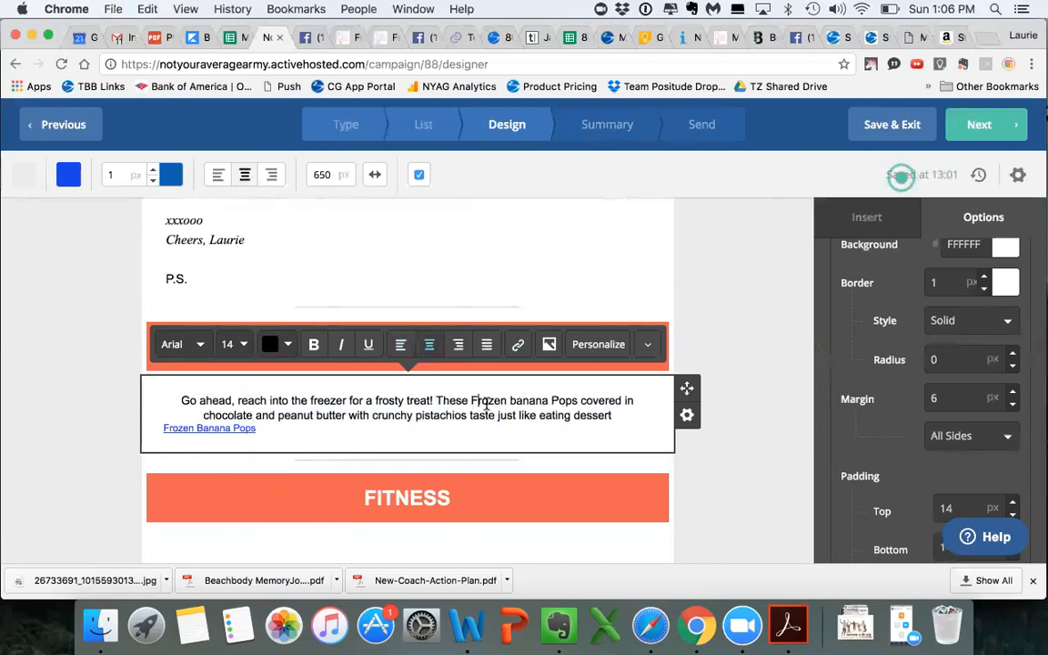
{"action": "key", "text": "BackSpace"}
{"action": "type", "text": "B"}
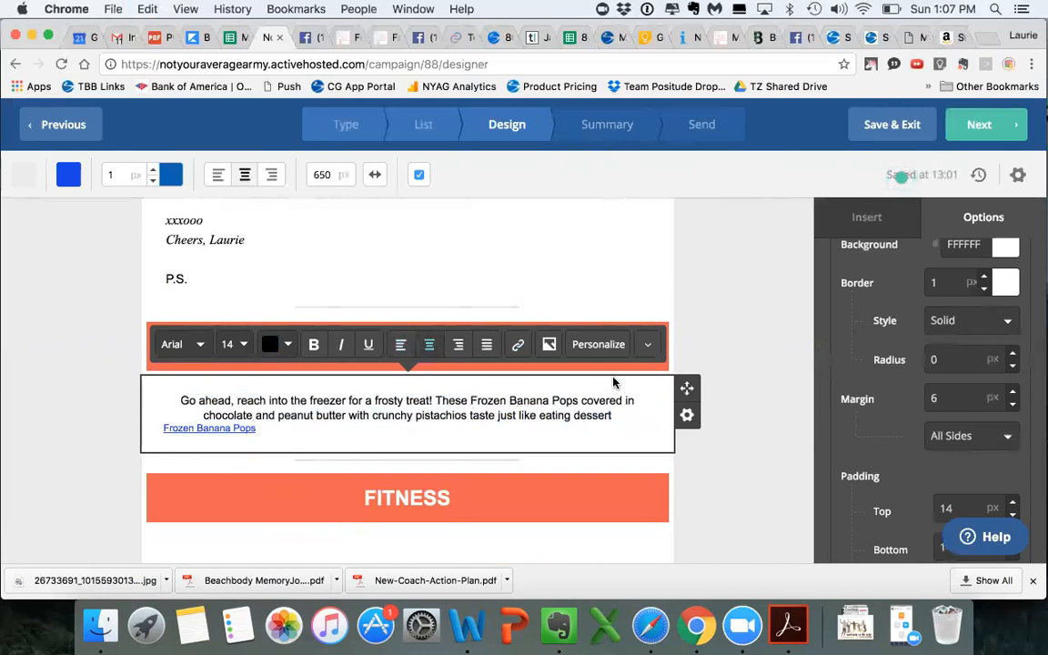
{"action": "left_click_drag", "start_coordinate": [577, 403], "coordinate": [472, 403]}
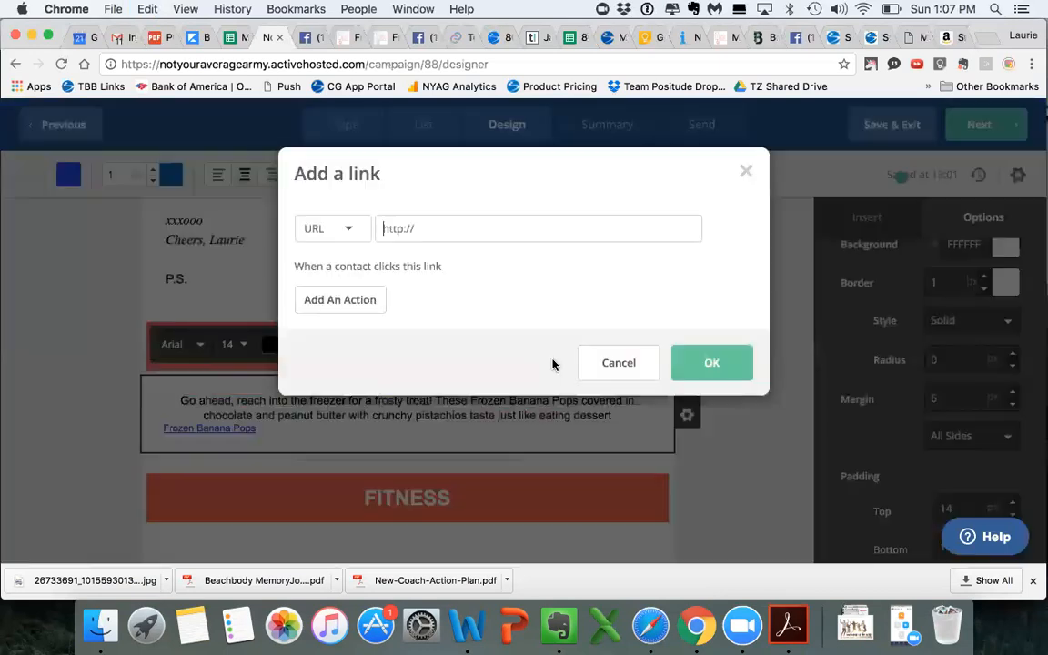
{"action": "left_click", "coordinate": [517, 344]}
{"action": "key", "text": "super+v"}
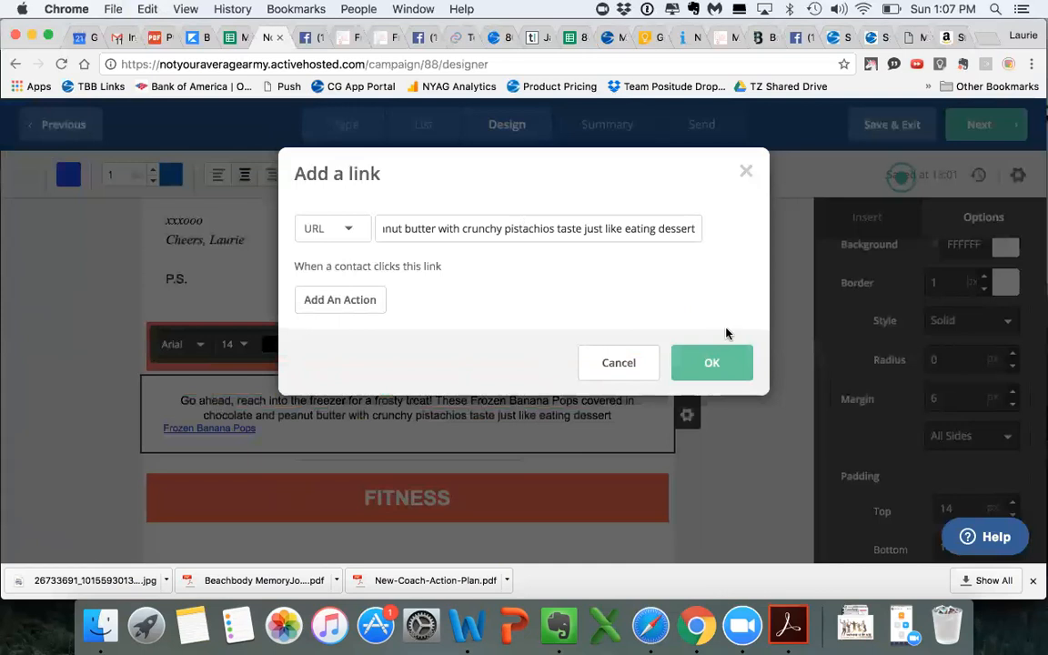
{"action": "left_click_drag", "start_coordinate": [675, 229], "coordinate": [275, 211]}
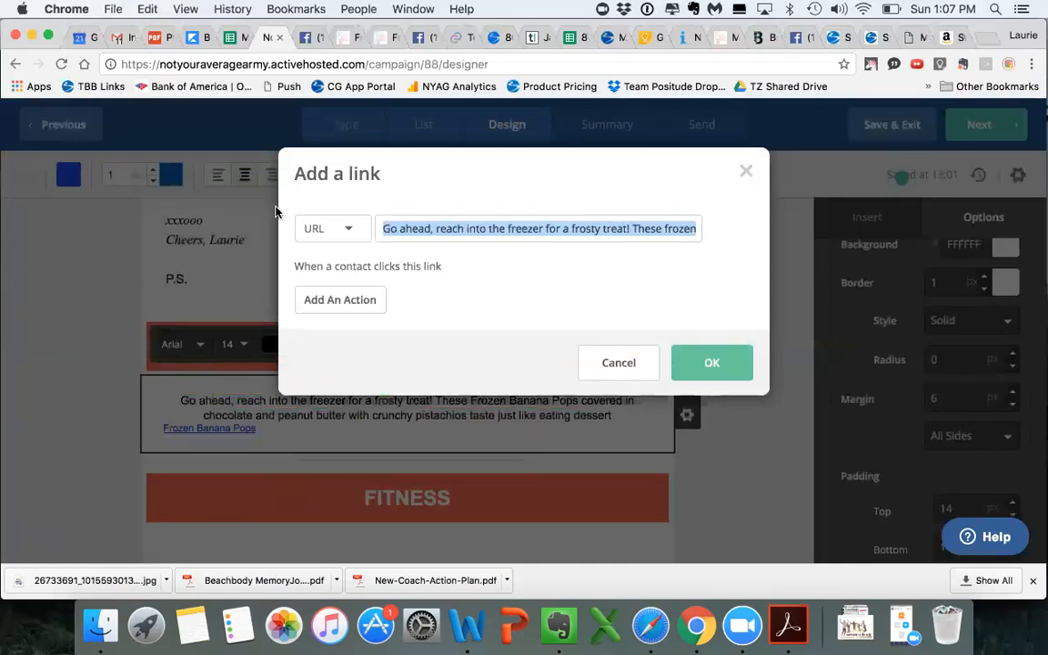
{"action": "key", "text": "BackSpace"}
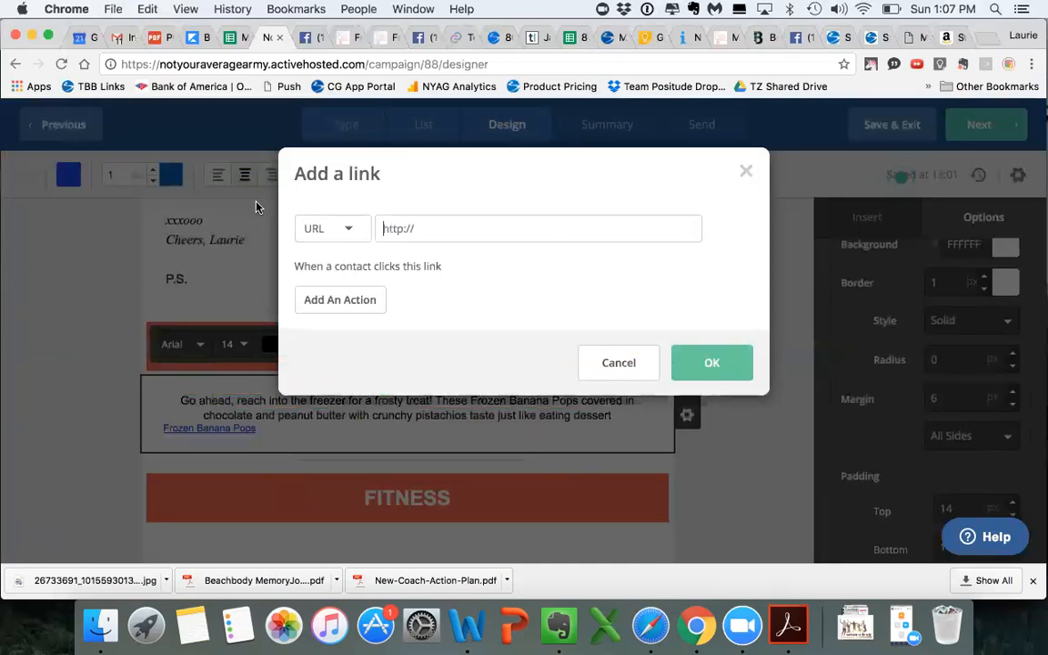
{"action": "left_click", "coordinate": [347, 39]}
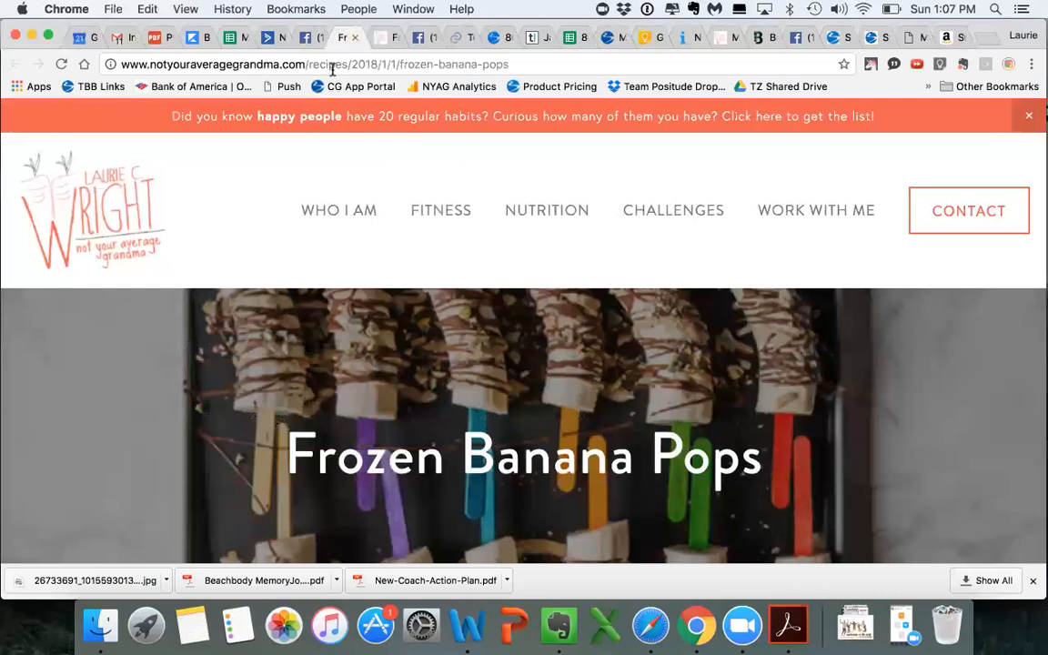
{"action": "left_click", "coordinate": [332, 64]}
{"action": "key", "text": "super+c"}
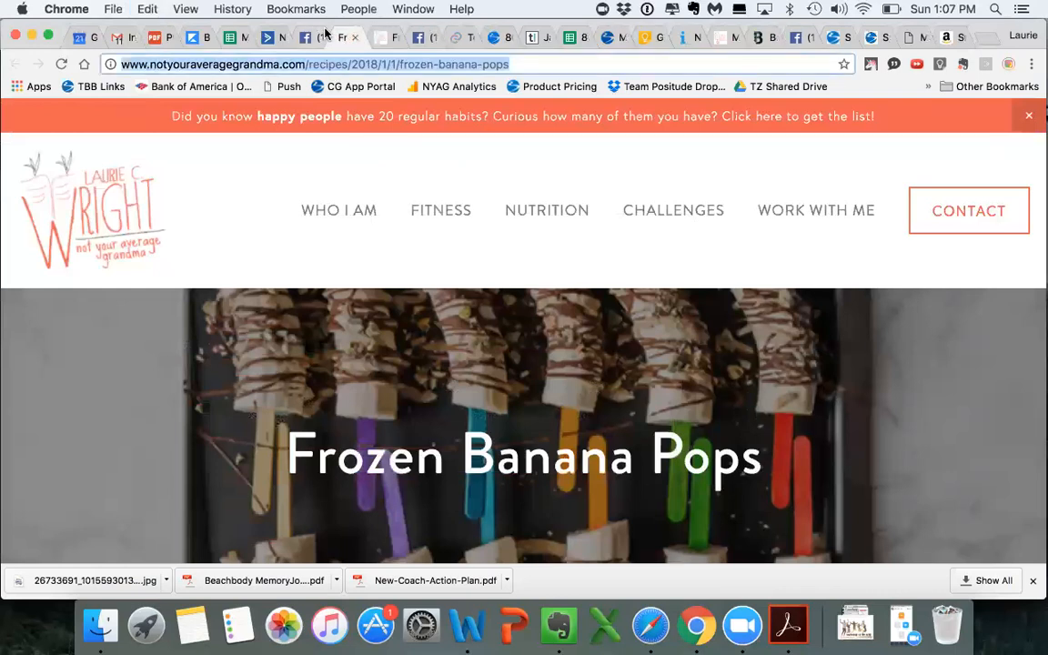
{"action": "left_click", "coordinate": [306, 38]}
{"action": "left_click", "coordinate": [274, 38]}
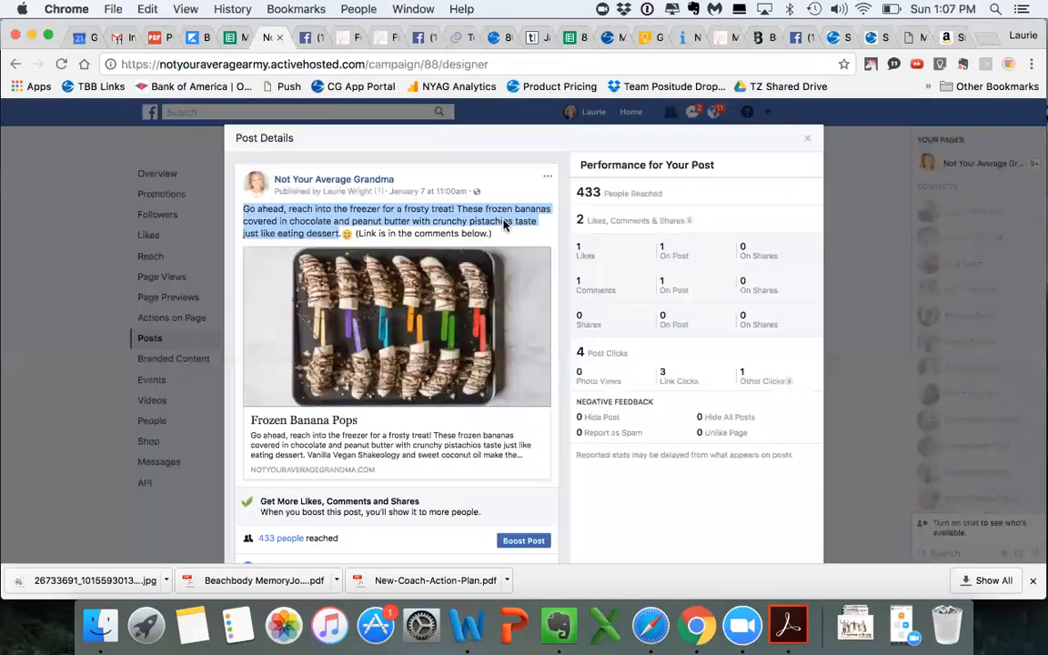
{"action": "key", "text": "super+v"}
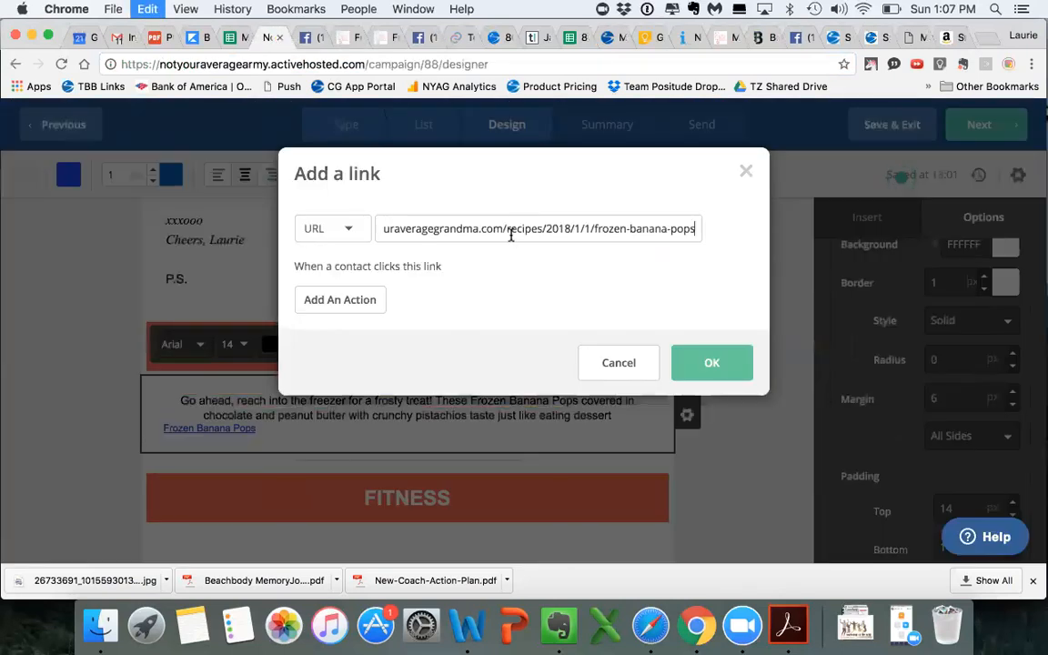
{"action": "left_click", "coordinate": [704, 361]}
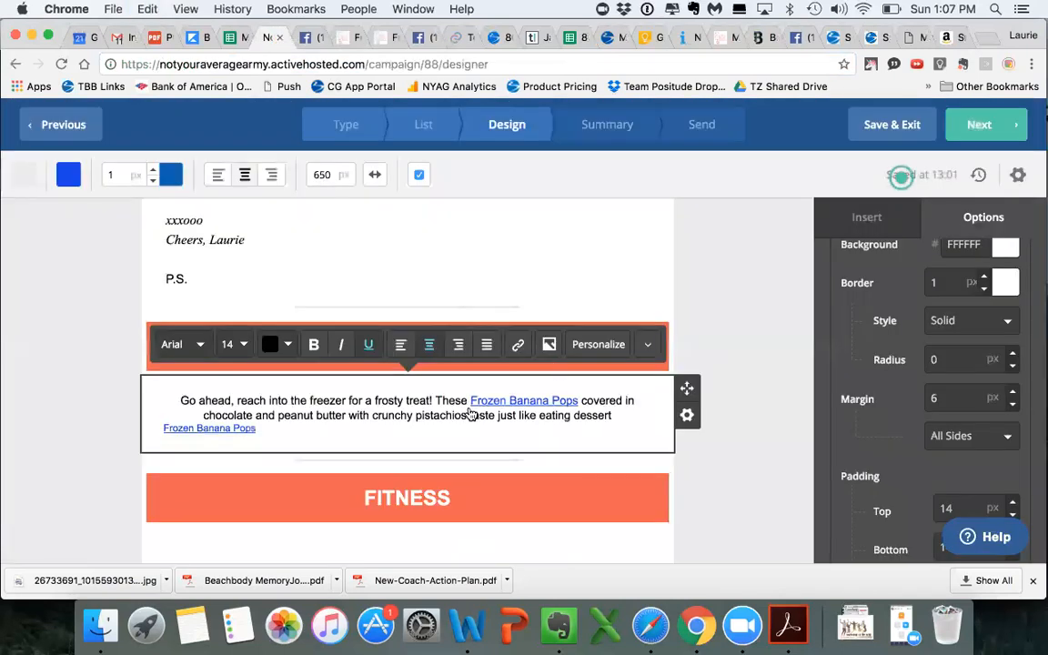
Delete the separate "Frozen Banana Pops" link line below the FOOD description
{"action": "left_click", "coordinate": [270, 427]}
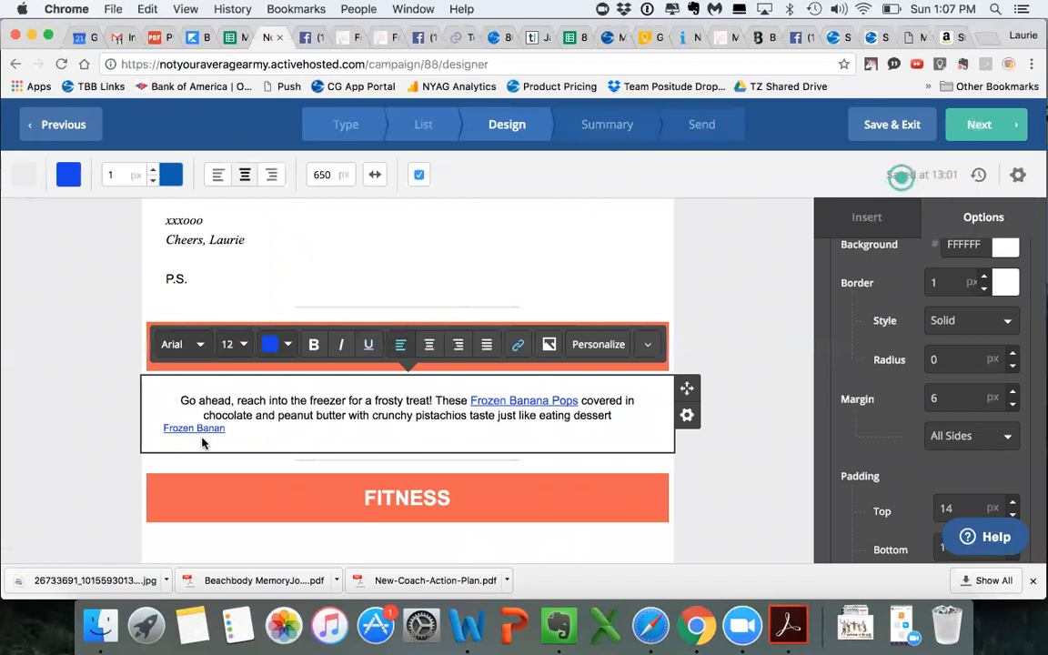
{"action": "left_click_drag", "start_coordinate": [164, 420], "coordinate": [162, 430]}
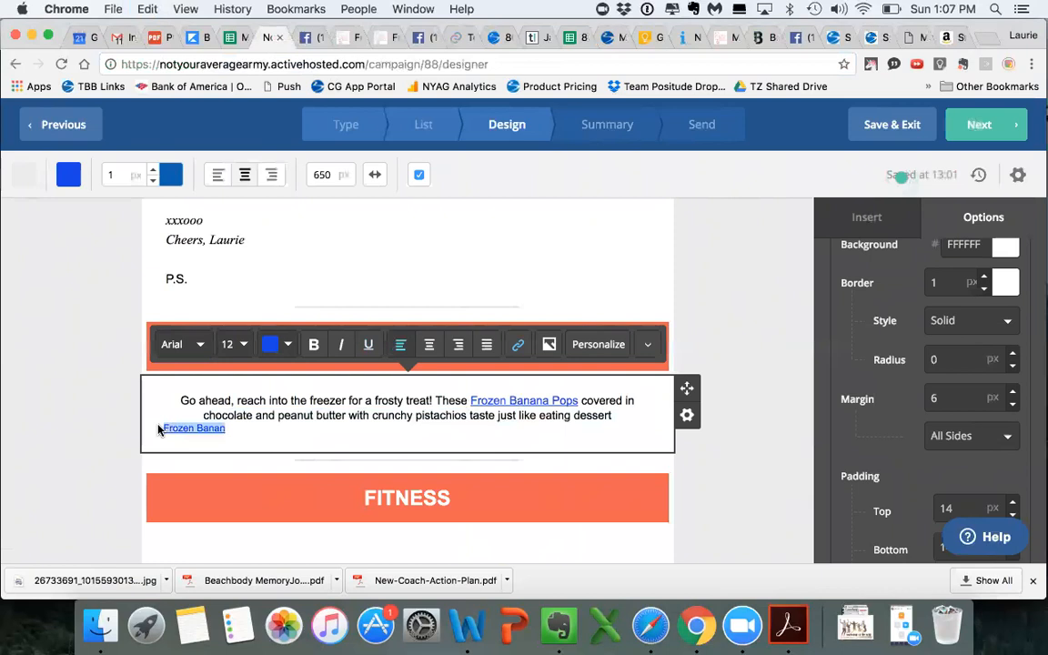
Delete the leftover "Frozen Banan" link text under the FOOD section's paragraph and align that paragraph left
{"action": "key", "text": "BackSpace"}
{"action": "key", "text": "BackSpace"}
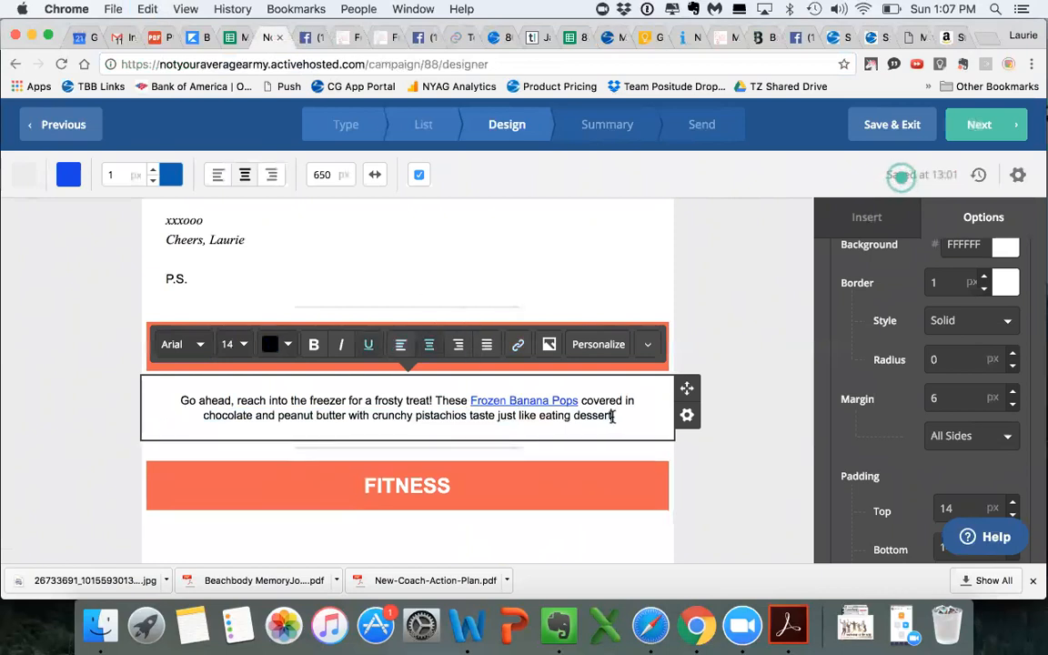
{"action": "left_click_drag", "start_coordinate": [611, 416], "coordinate": [102, 346]}
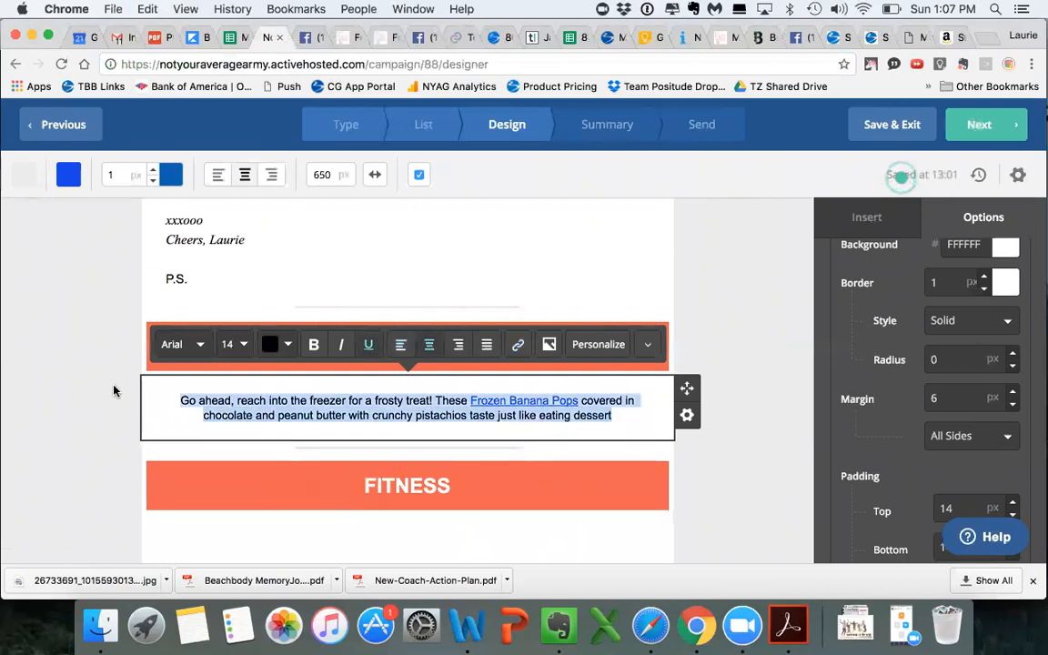
{"action": "left_click", "coordinate": [401, 349]}
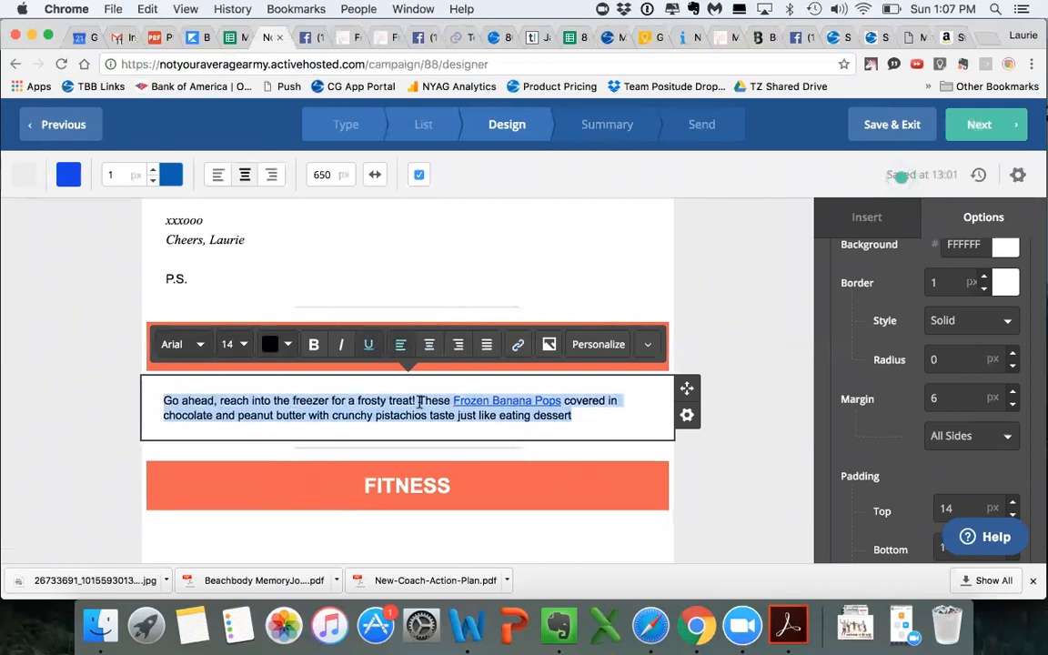
{"action": "left_click", "coordinate": [599, 420]}
{"action": "scroll", "coordinate": [599, 419], "scroll_direction": "up", "scroll_amount": 1}
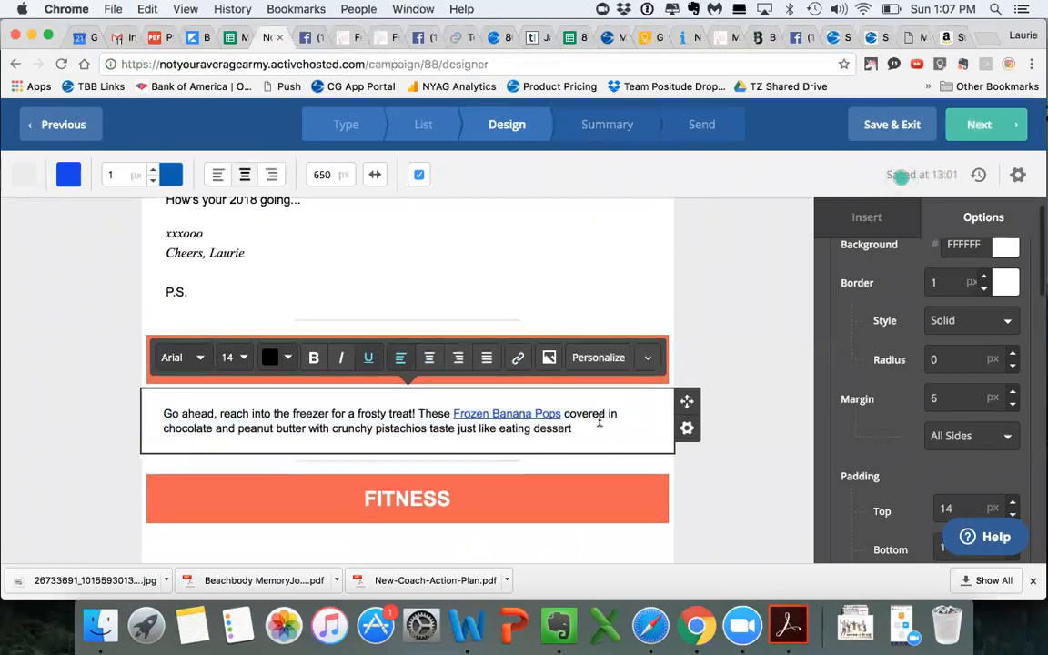
{"action": "scroll", "coordinate": [599, 421], "scroll_direction": "down", "scroll_amount": 5}
{"action": "scroll", "coordinate": [599, 423], "scroll_direction": "up", "scroll_amount": 3}
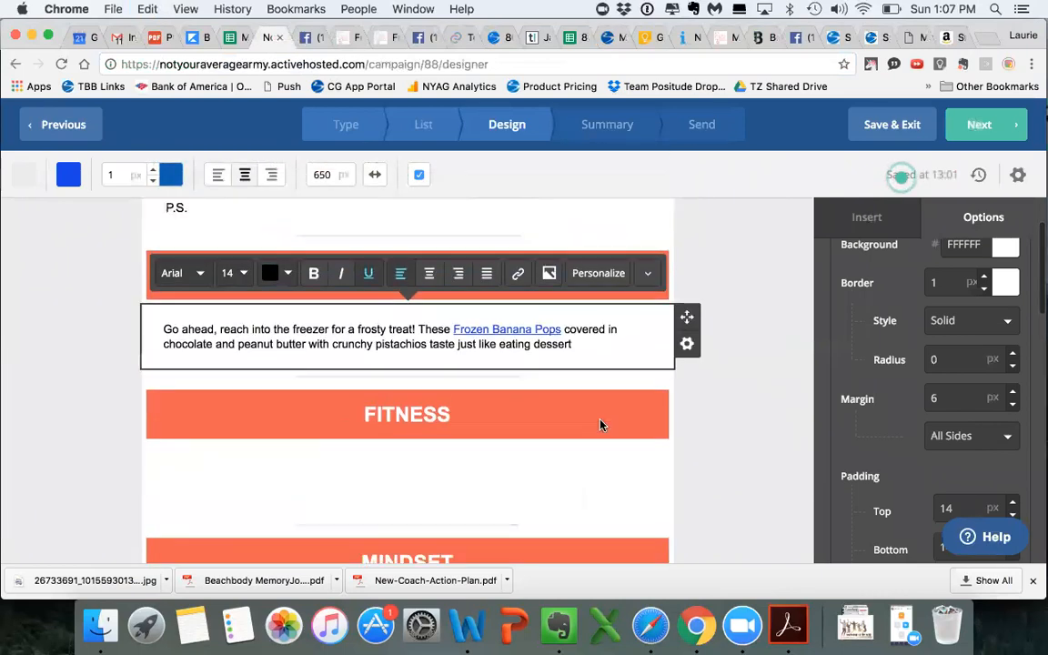
{"action": "scroll", "coordinate": [599, 424], "scroll_direction": "up", "scroll_amount": 1}
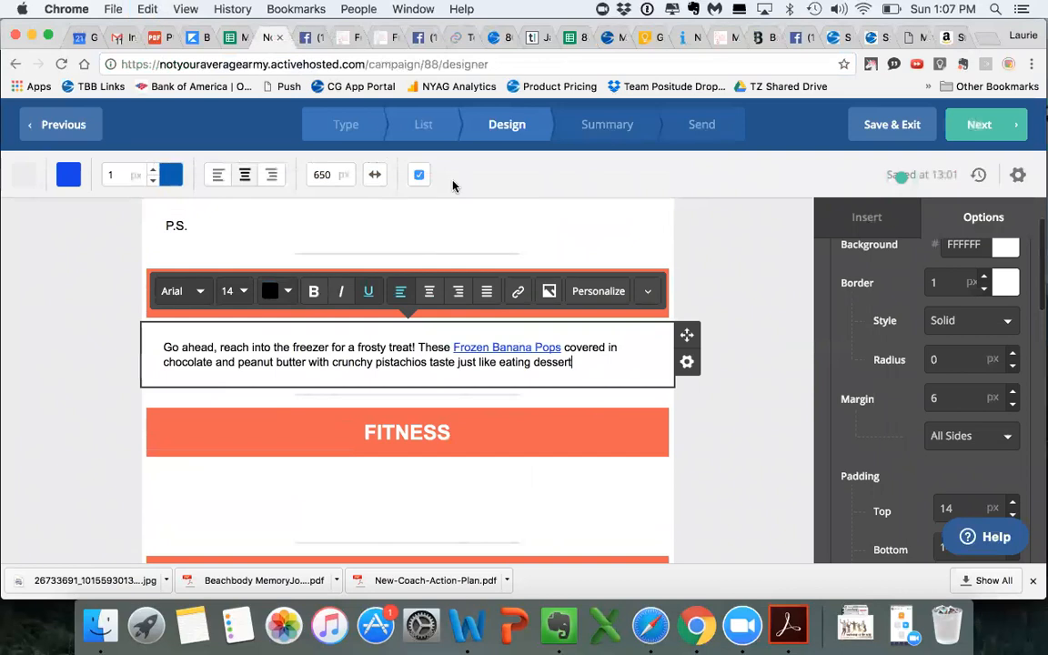
Save the banana pops tray photo from the Frozen Banana Pops recipe page to Downloads as Frozen-Banana-Pops-715x358, in JPEG format
{"action": "left_click", "coordinate": [342, 40]}
{"action": "scroll", "coordinate": [409, 423], "scroll_direction": "down", "scroll_amount": 3}
{"action": "scroll", "coordinate": [410, 423], "scroll_direction": "up", "scroll_amount": 3}
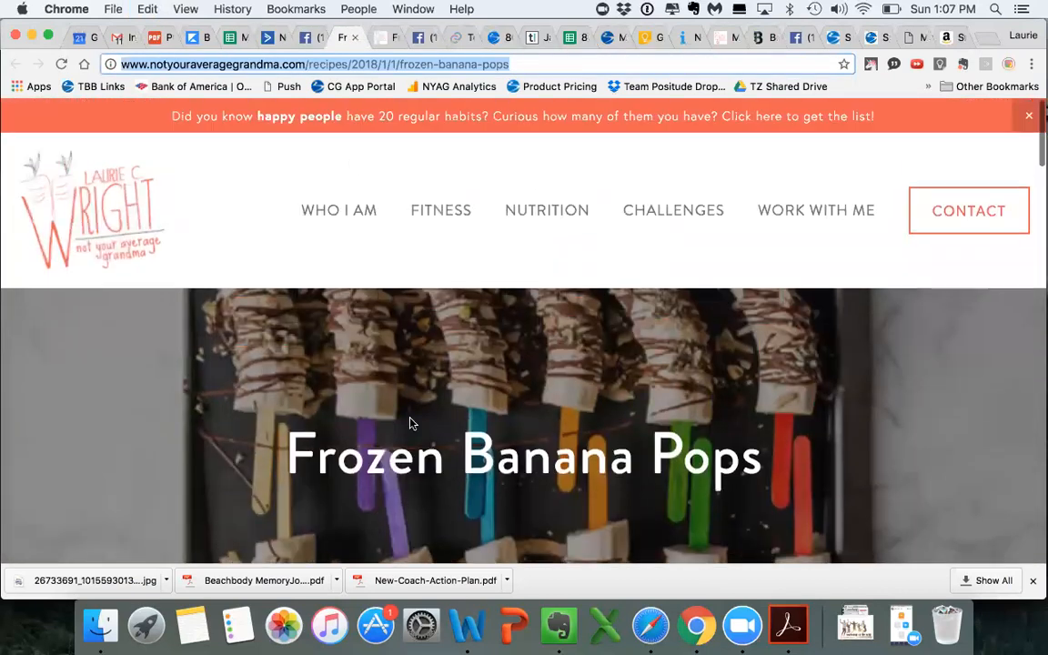
{"action": "left_click", "coordinate": [384, 40]}
{"action": "scroll", "coordinate": [423, 265], "scroll_direction": "up", "scroll_amount": 4}
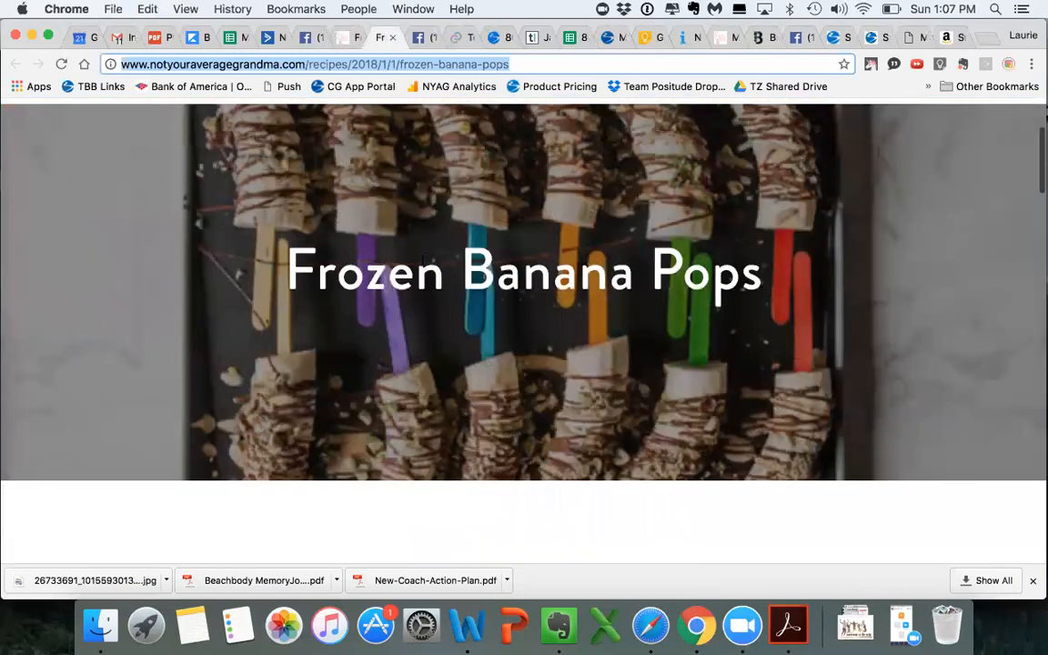
{"action": "scroll", "coordinate": [423, 265], "scroll_direction": "down", "scroll_amount": 12}
{"action": "scroll", "coordinate": [423, 265], "scroll_direction": "down", "scroll_amount": 1}
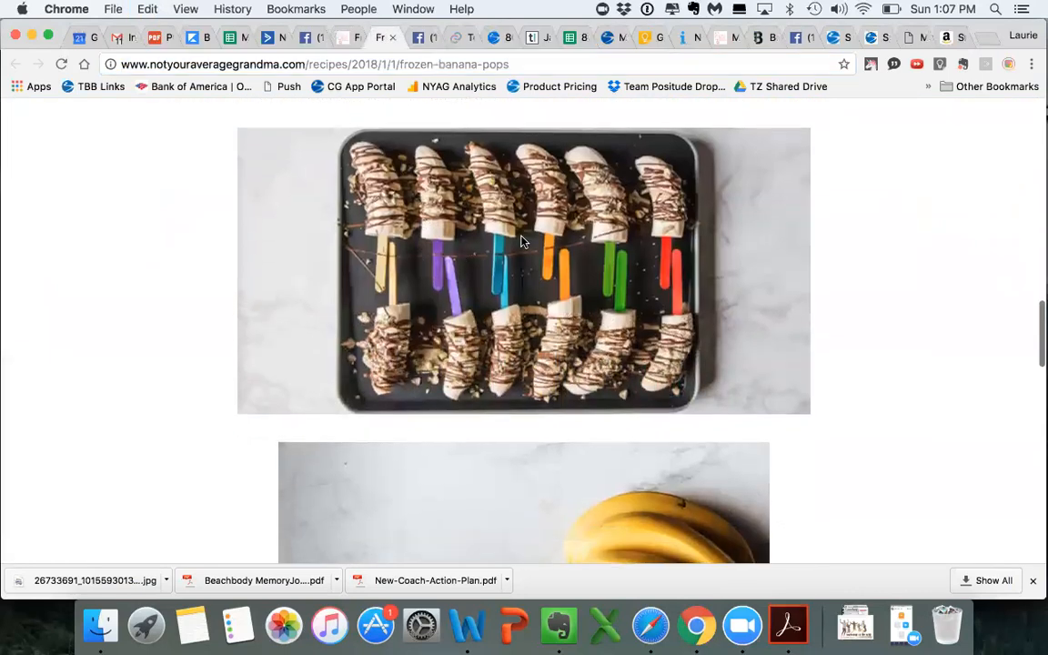
{"action": "right_click", "coordinate": [521, 241]}
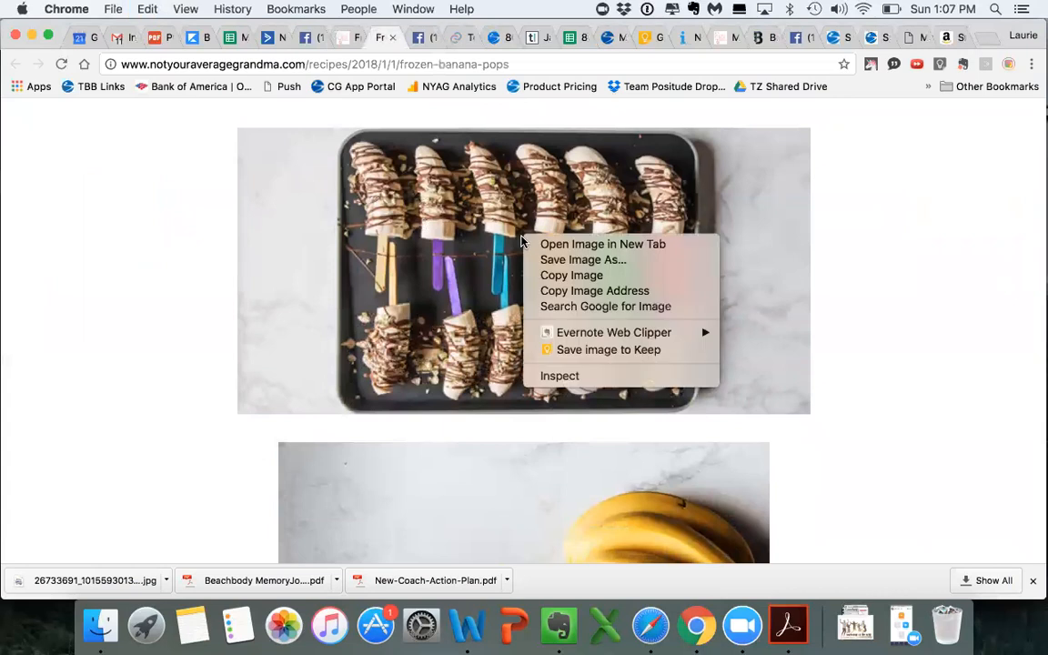
{"action": "left_click", "coordinate": [582, 257]}
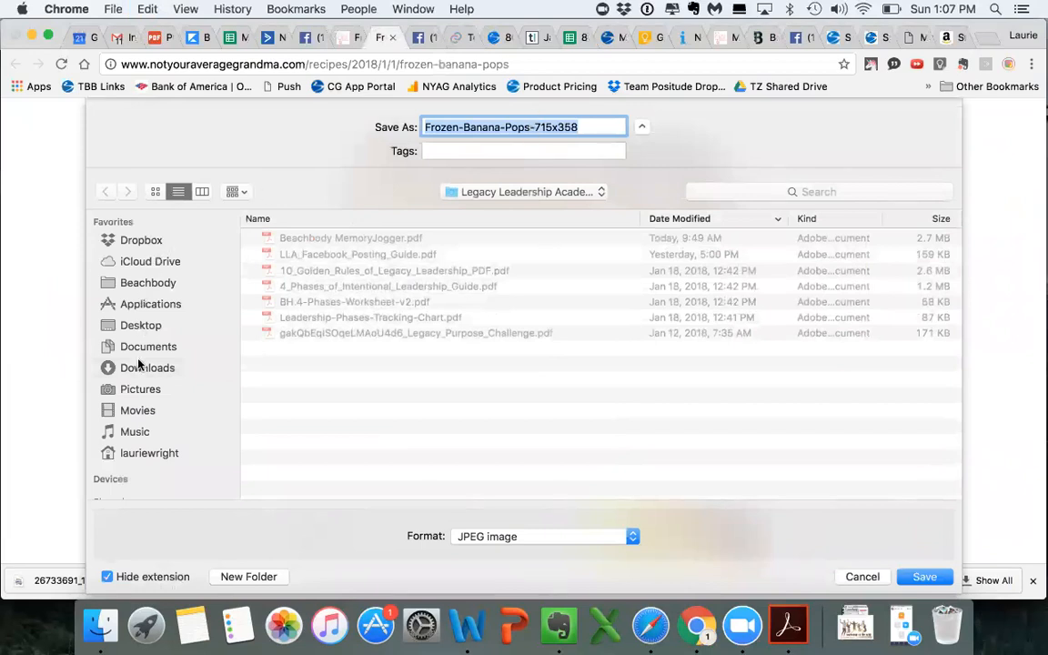
{"action": "left_click", "coordinate": [141, 368]}
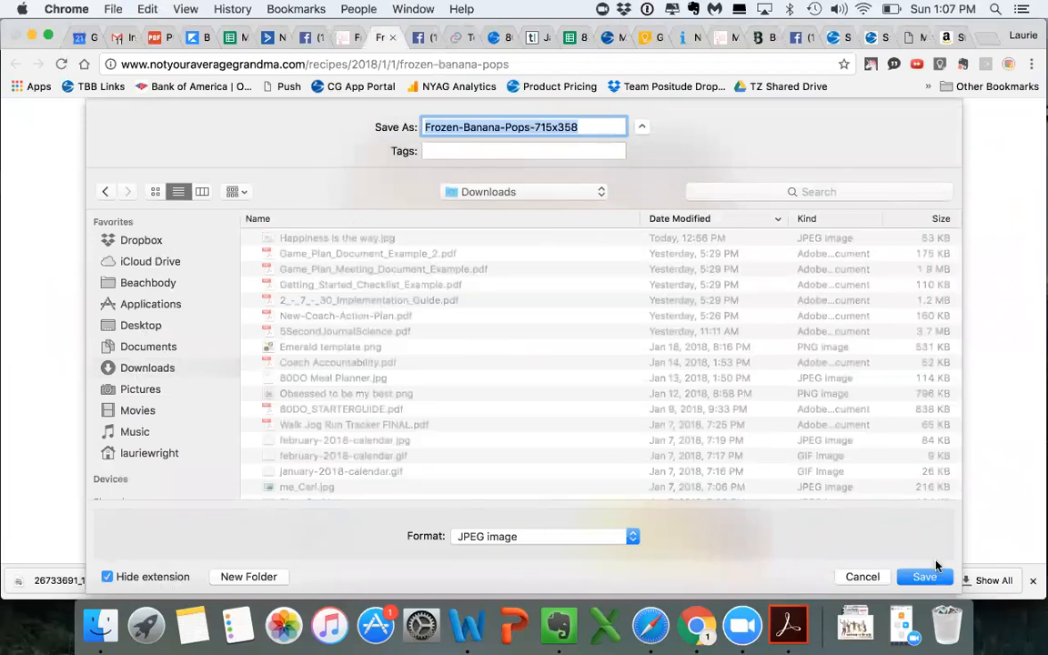
{"action": "left_click", "coordinate": [934, 575]}
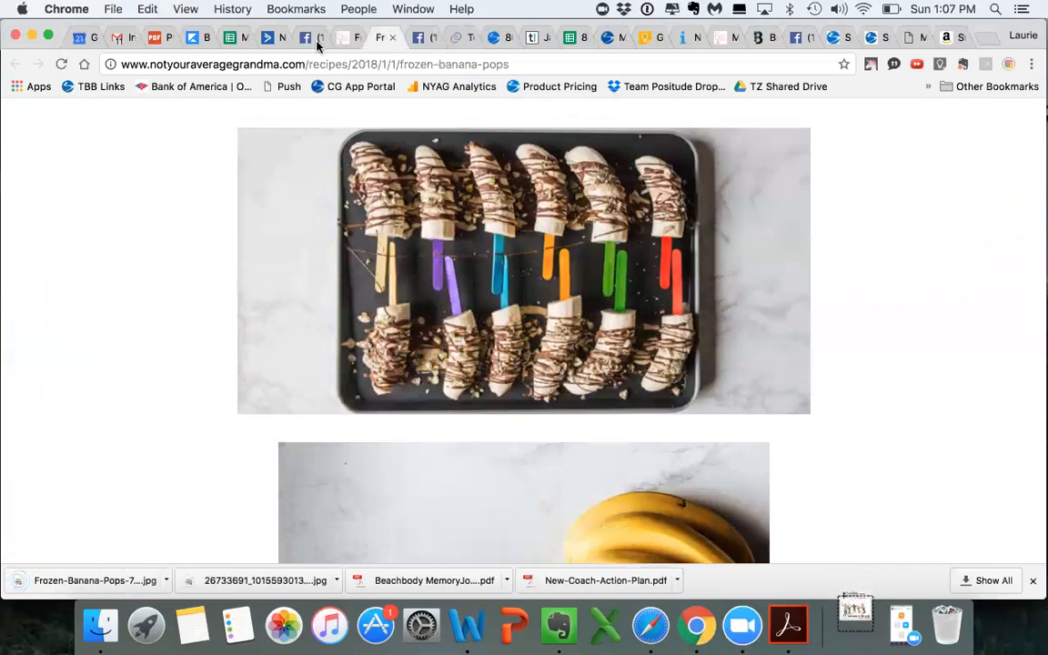
Return to the email campaign designer and insert an image block directly below the FOOD section's paragraph
{"action": "left_click", "coordinate": [314, 38]}
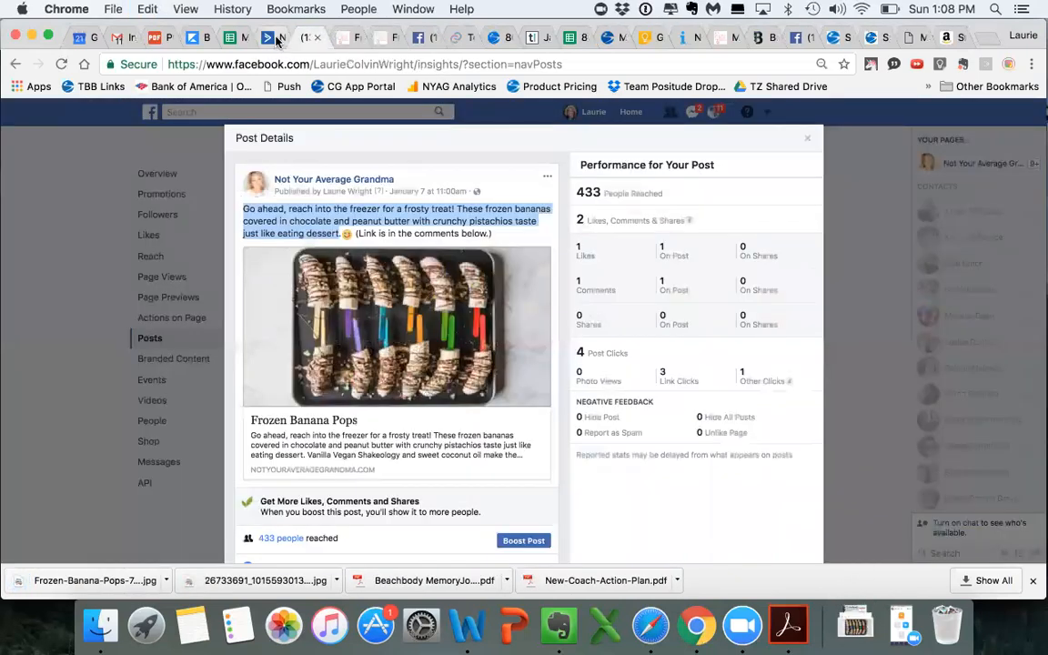
{"action": "left_click", "coordinate": [276, 38]}
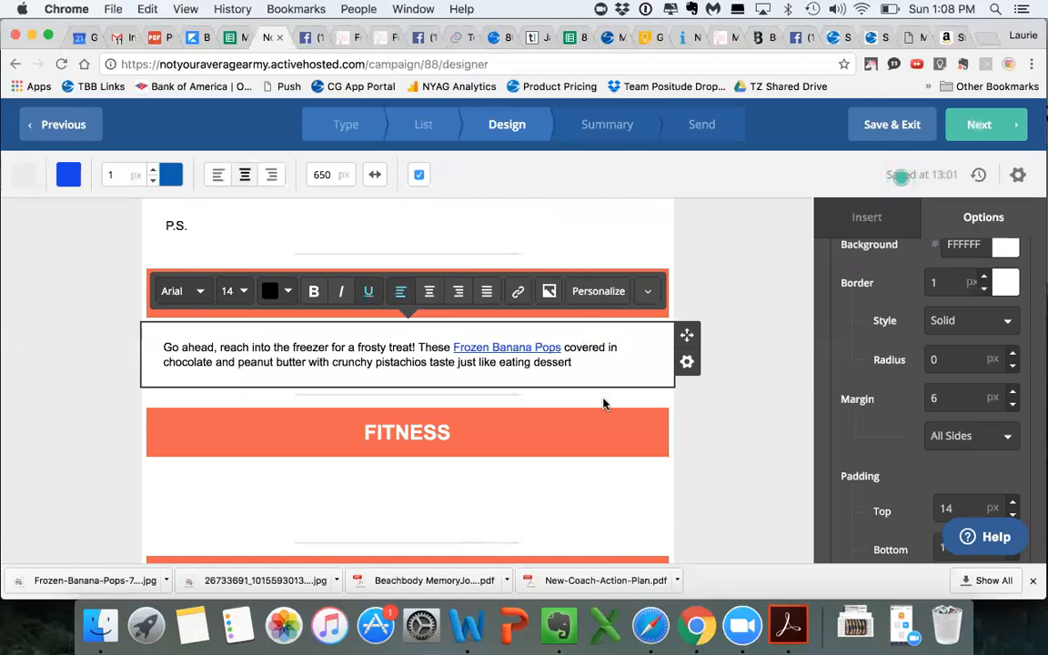
{"action": "scroll", "coordinate": [603, 403], "scroll_direction": "up", "scroll_amount": 1}
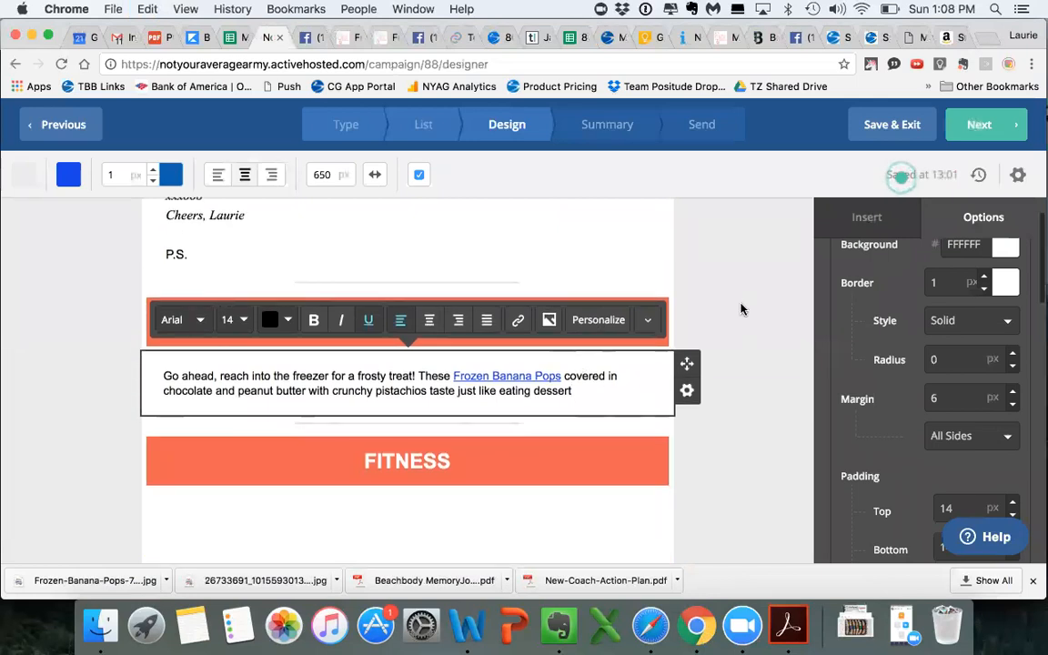
{"action": "left_click", "coordinate": [741, 309]}
{"action": "scroll", "coordinate": [742, 309], "scroll_direction": "down", "scroll_amount": 3}
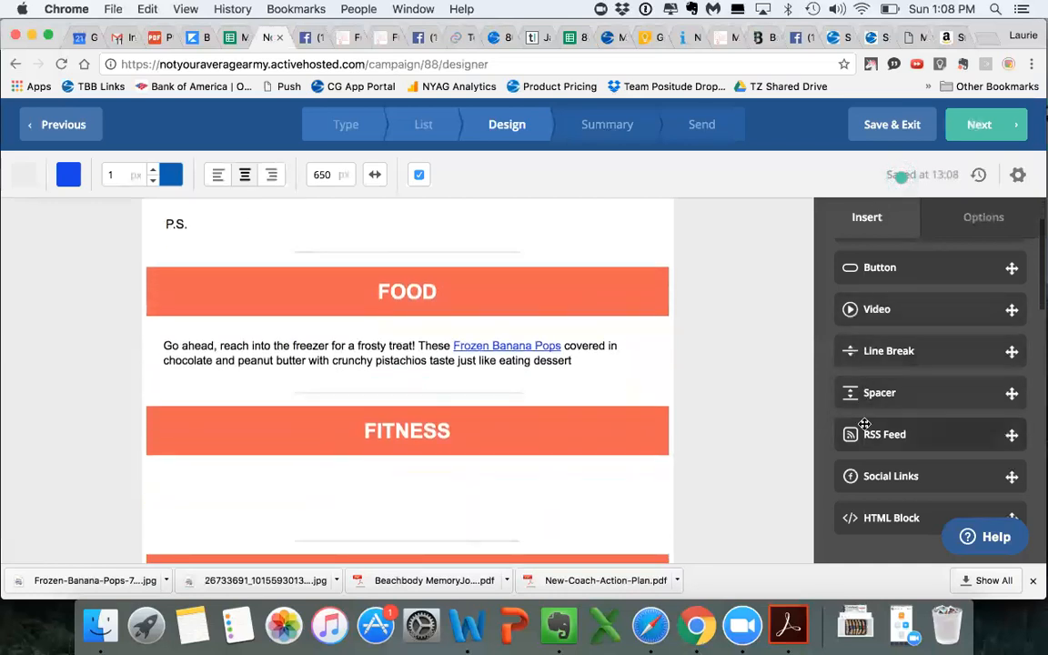
{"action": "scroll", "coordinate": [864, 424], "scroll_direction": "down", "scroll_amount": 1}
{"action": "scroll", "coordinate": [865, 425], "scroll_direction": "up", "scroll_amount": 5}
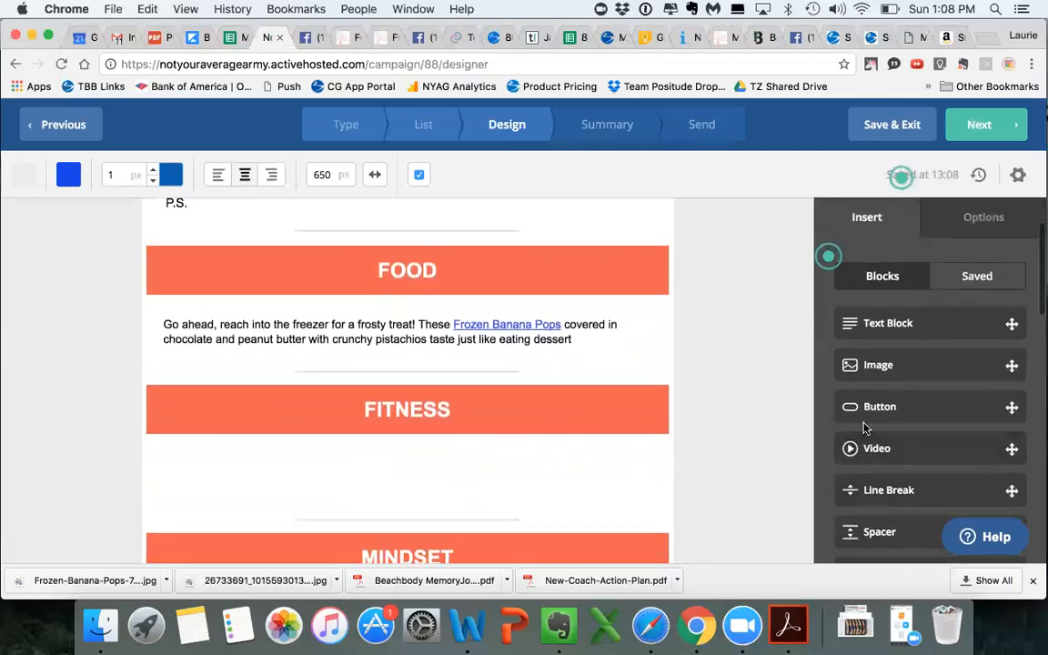
{"action": "left_click_drag", "start_coordinate": [862, 365], "coordinate": [377, 375]}
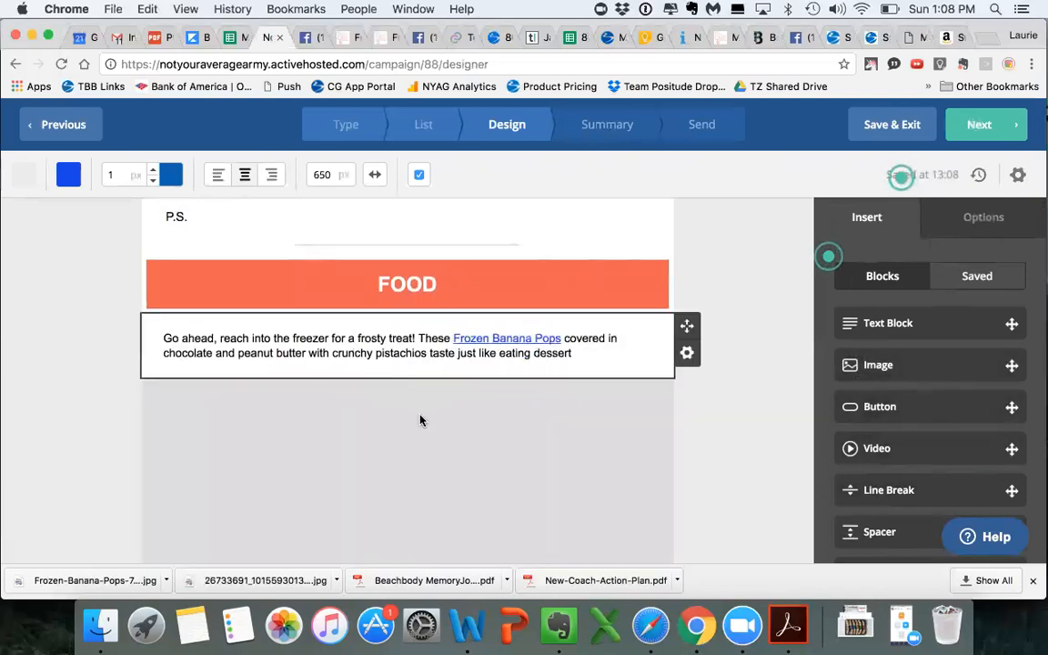
Upload Frozen-Banana-Pops-715x358.jpg from Downloads to the image manager for the new image block
{"action": "scroll", "coordinate": [427, 444], "scroll_direction": "down", "scroll_amount": 3}
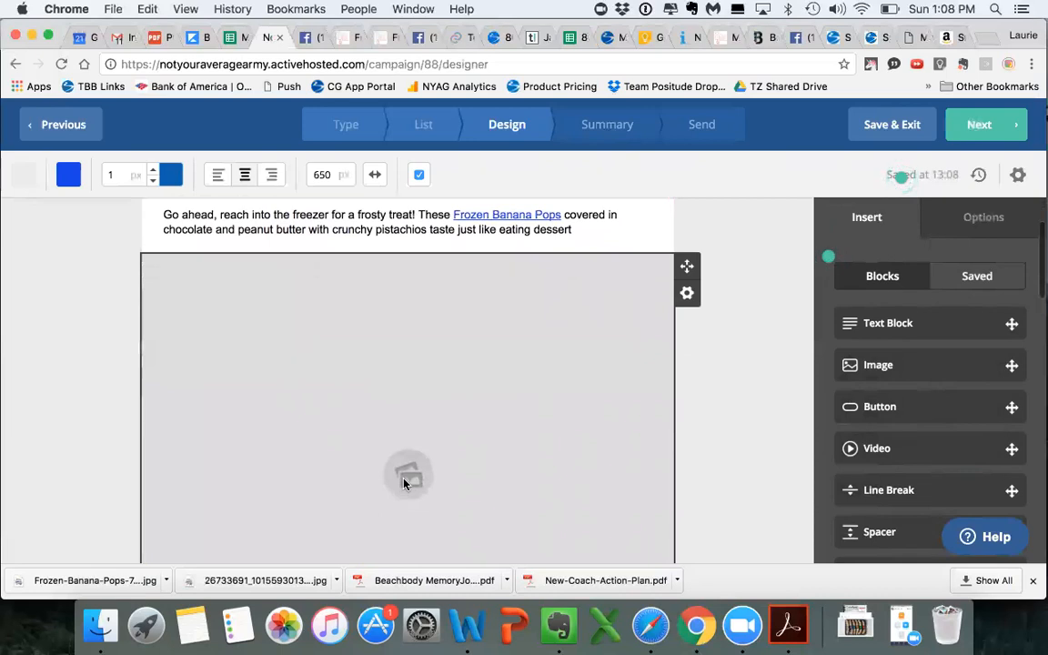
{"action": "left_click", "coordinate": [406, 480]}
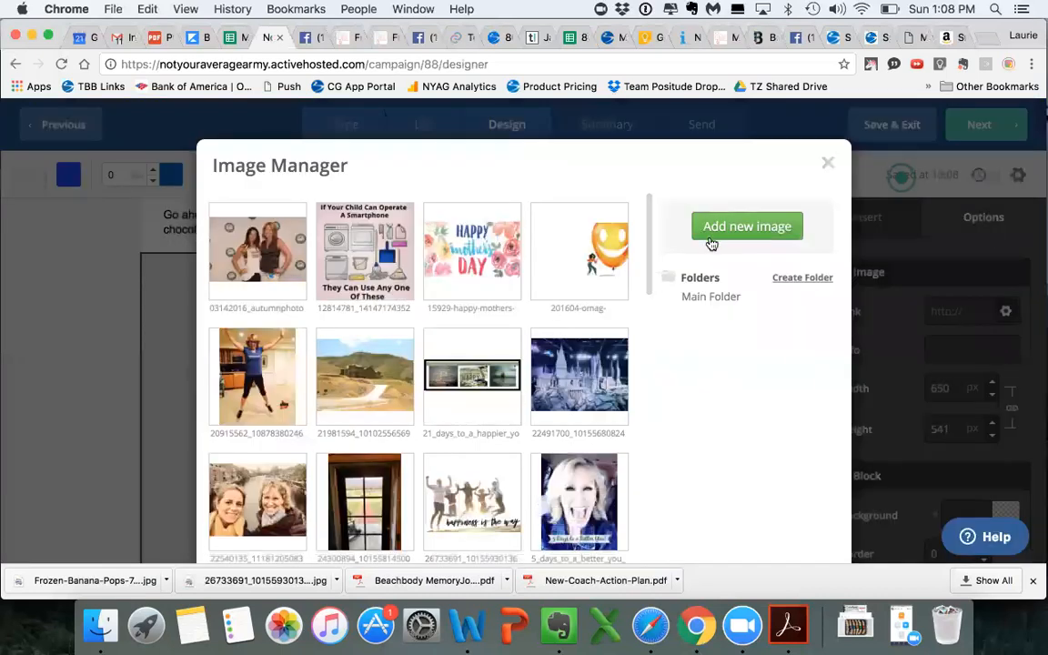
{"action": "left_click", "coordinate": [723, 228]}
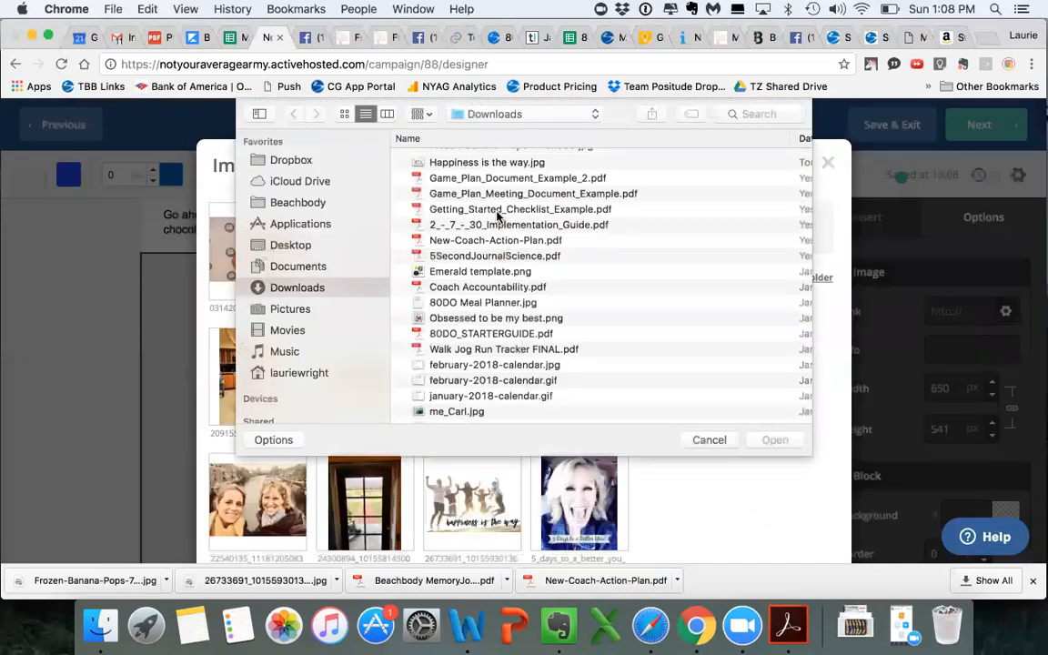
{"action": "scroll", "coordinate": [497, 215], "scroll_direction": "up", "scroll_amount": 1}
{"action": "left_click", "coordinate": [467, 160]}
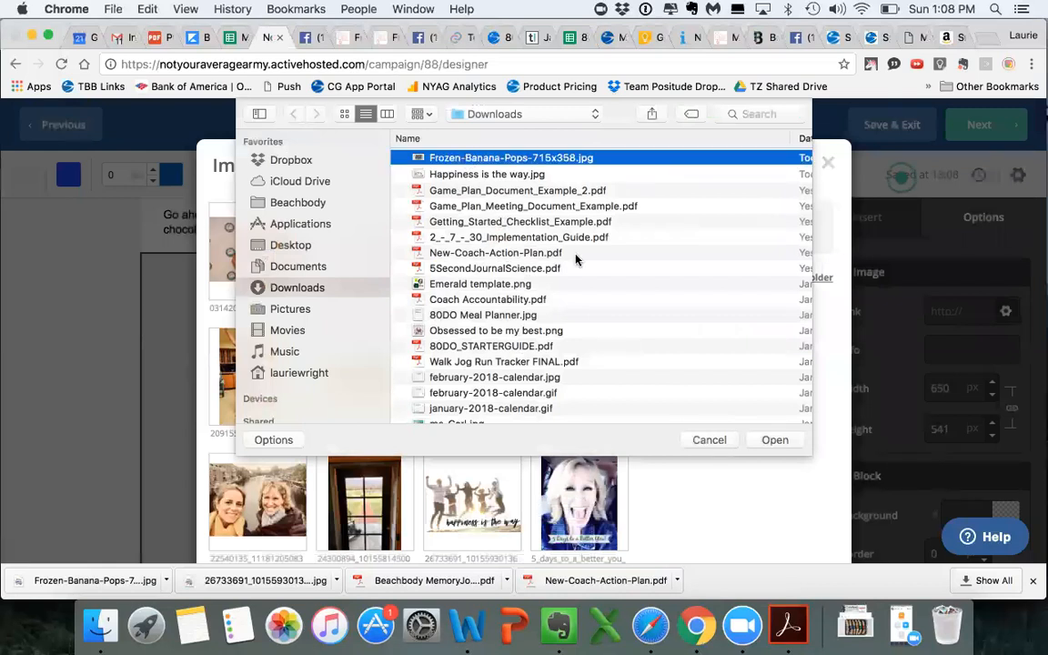
{"action": "left_click", "coordinate": [775, 440]}
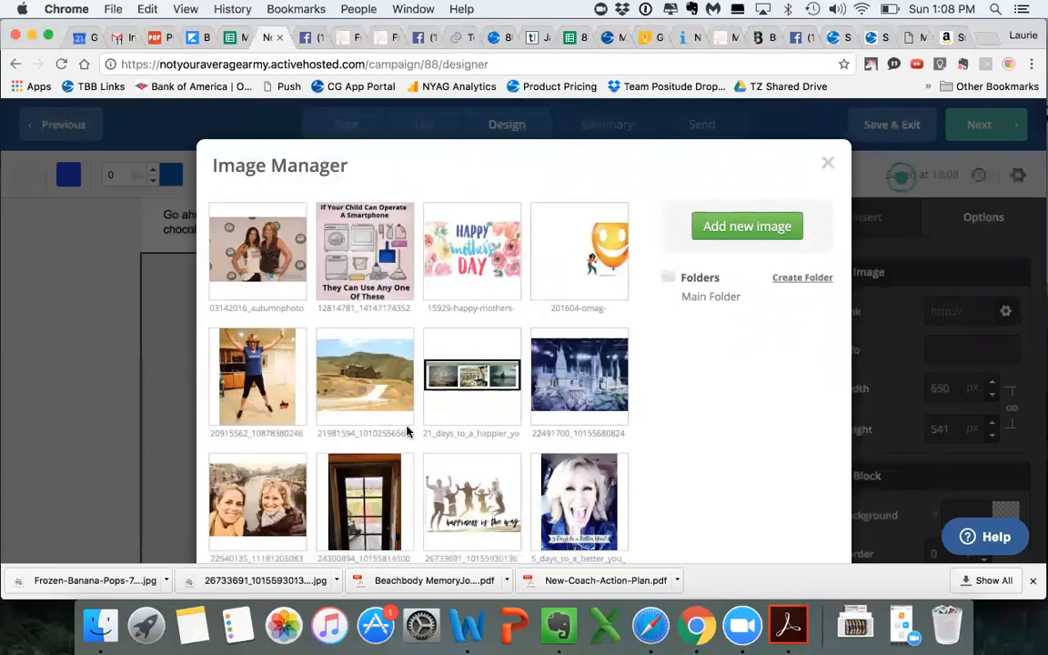
Find the uploaded frozen-banana-pops picture among the stored images and place it in the FOOD section's image block
{"action": "scroll", "coordinate": [407, 432], "scroll_direction": "down", "scroll_amount": 5}
{"action": "scroll", "coordinate": [407, 433], "scroll_direction": "down", "scroll_amount": 10}
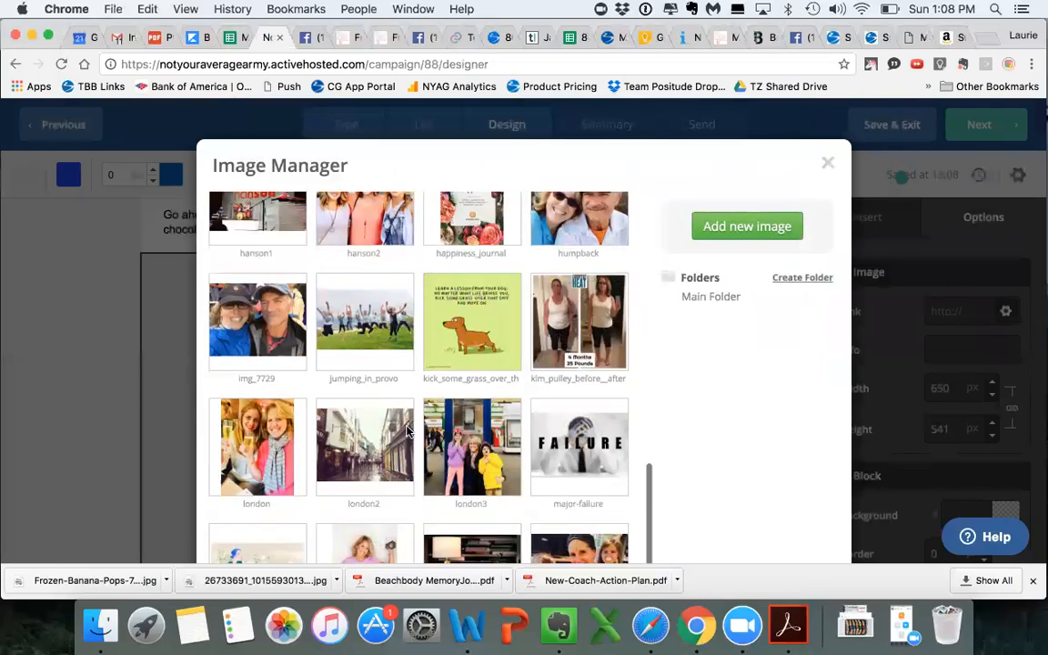
{"action": "scroll", "coordinate": [406, 432], "scroll_direction": "up", "scroll_amount": 8}
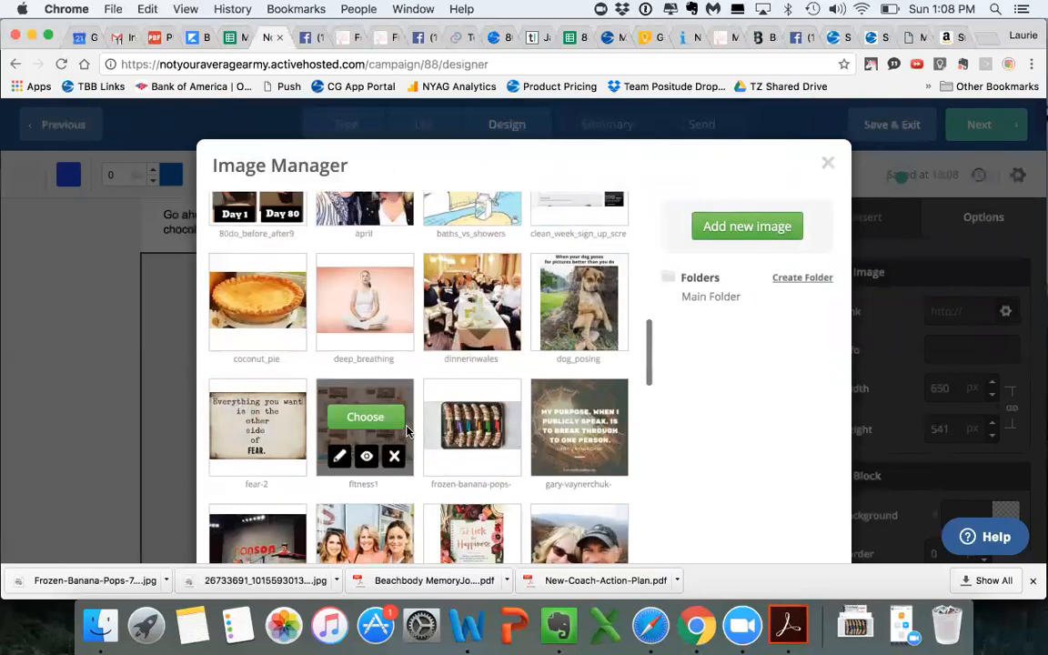
{"action": "mouse_move", "coordinate": [483, 322]}
{"action": "scroll", "coordinate": [483, 322], "scroll_direction": "down", "scroll_amount": 2}
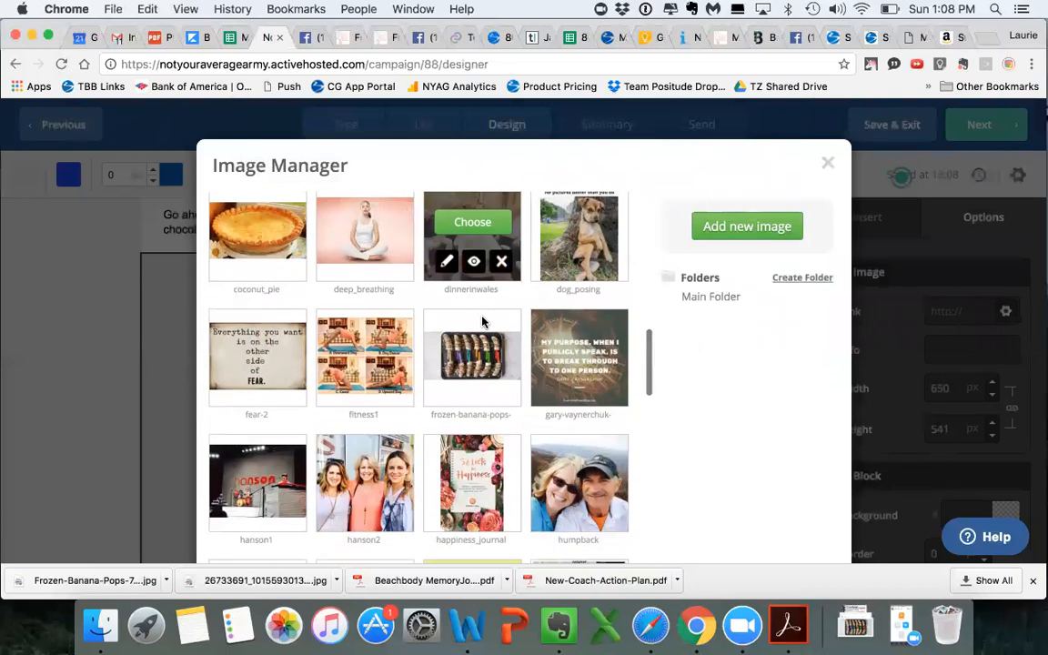
{"action": "left_click", "coordinate": [472, 348]}
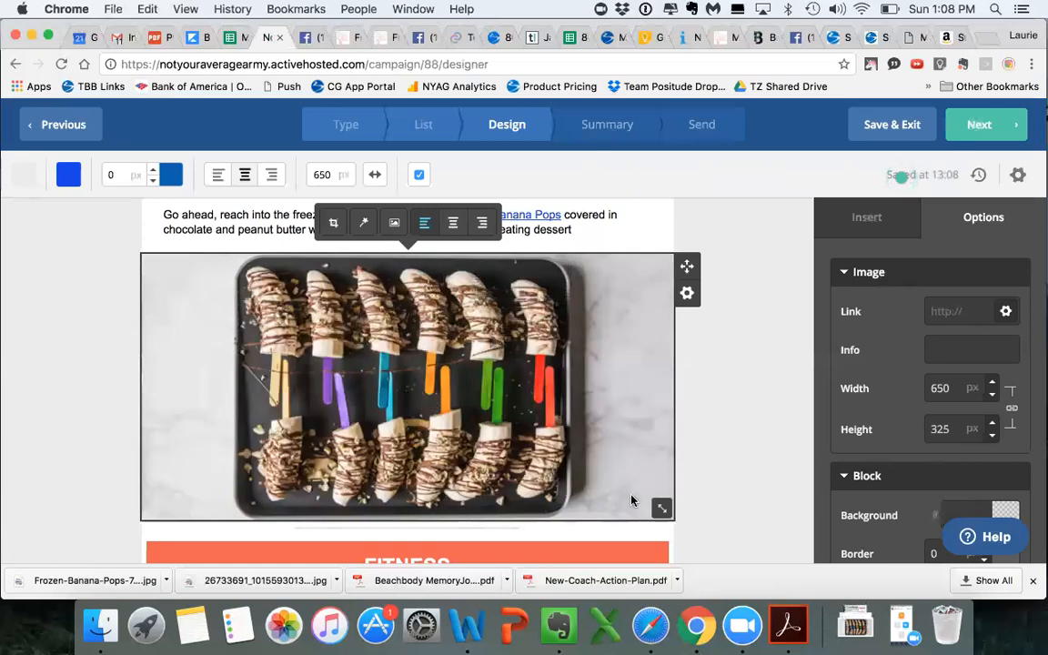
Shrink the banana pops image to about 521 × 261 px and centre it in its block
{"action": "left_click_drag", "start_coordinate": [661, 506], "coordinate": [611, 457]}
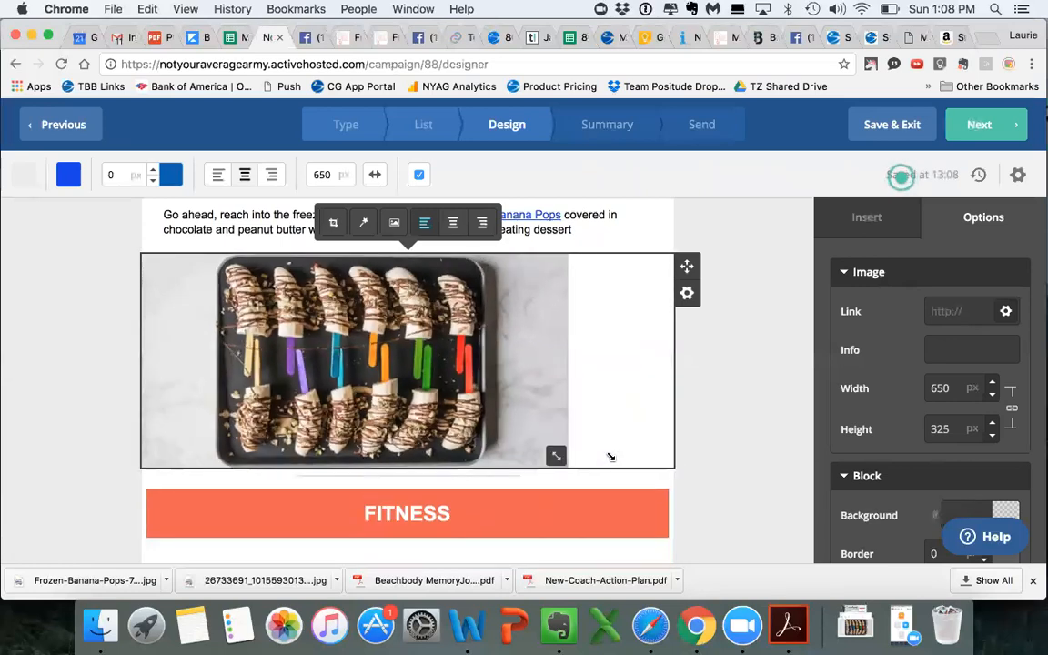
{"action": "left_click", "coordinate": [453, 222]}
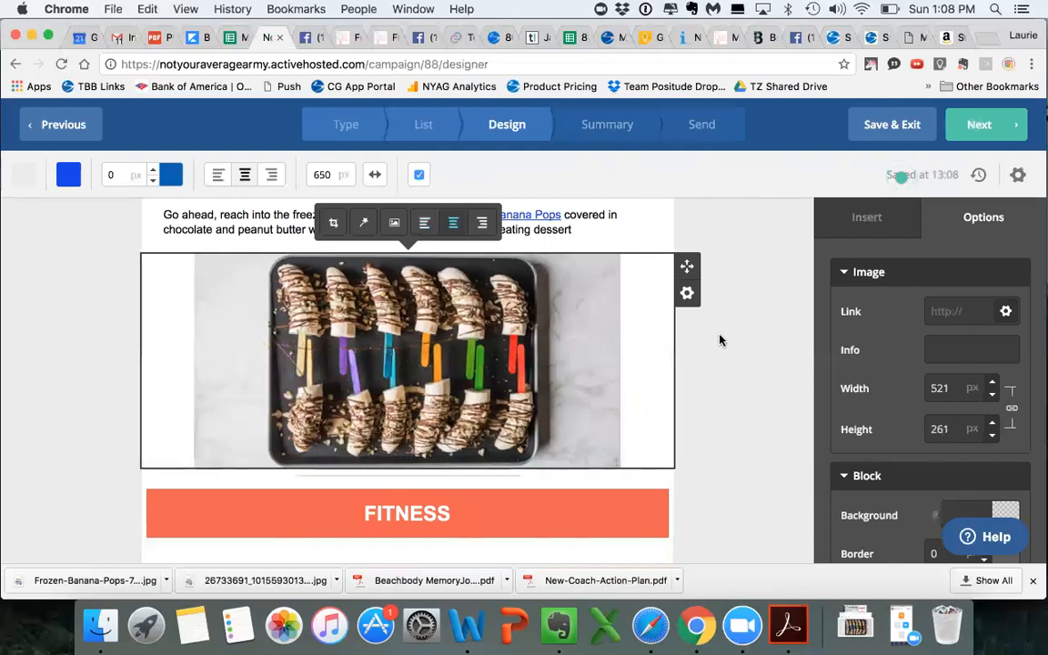
{"action": "left_click", "coordinate": [729, 343]}
{"action": "scroll", "coordinate": [729, 343], "scroll_direction": "up", "scroll_amount": 3}
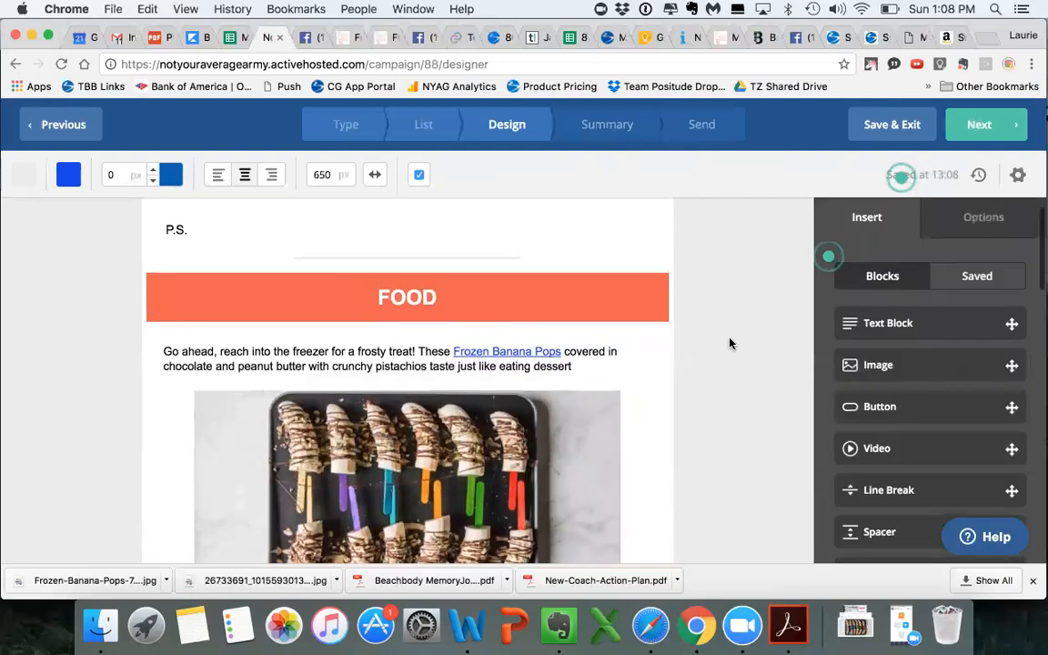
{"action": "scroll", "coordinate": [730, 343], "scroll_direction": "down", "scroll_amount": 3}
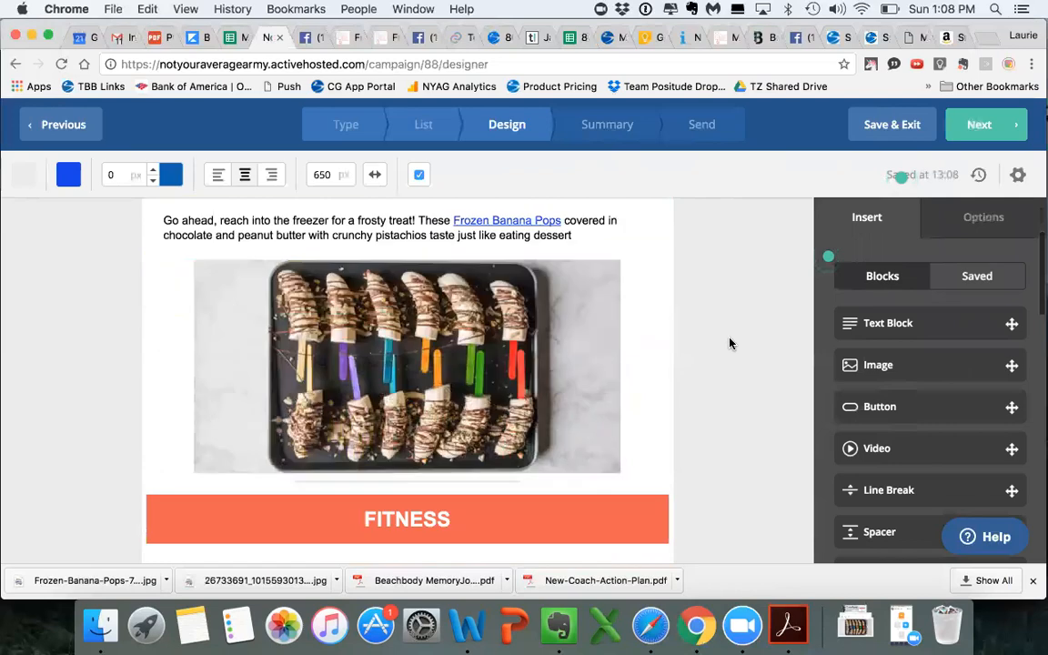
Review the remaining newsletter sections, switch to the Facebook page Insights and close the Frozen Banana Pops post details
{"action": "scroll", "coordinate": [729, 343], "scroll_direction": "down", "scroll_amount": 10}
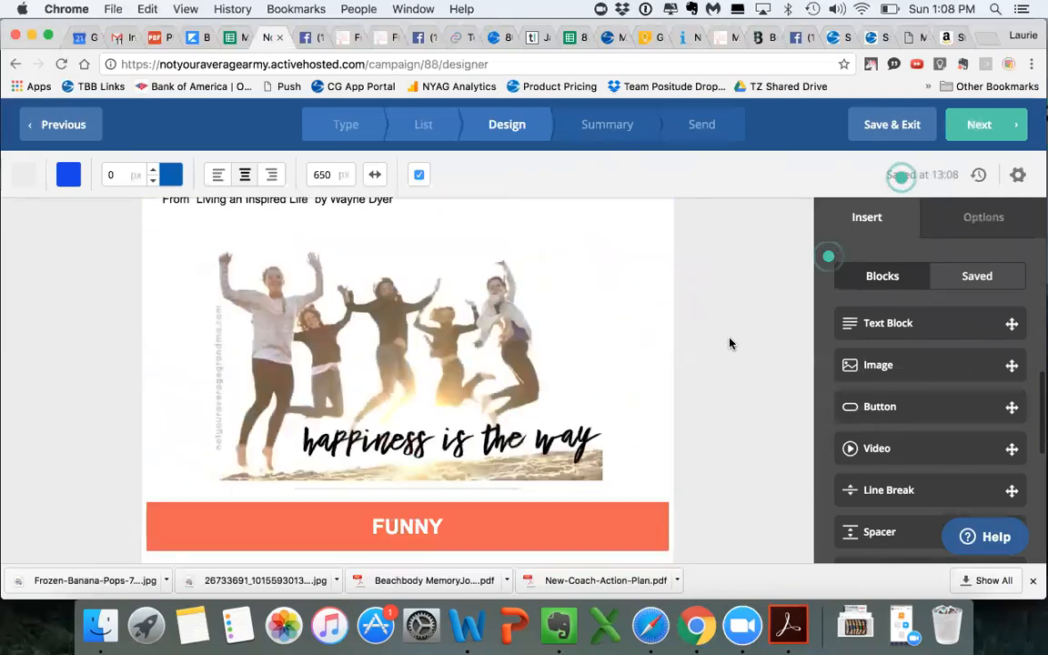
{"action": "scroll", "coordinate": [729, 342], "scroll_direction": "down", "scroll_amount": 3}
{"action": "scroll", "coordinate": [729, 343], "scroll_direction": "up", "scroll_amount": 10}
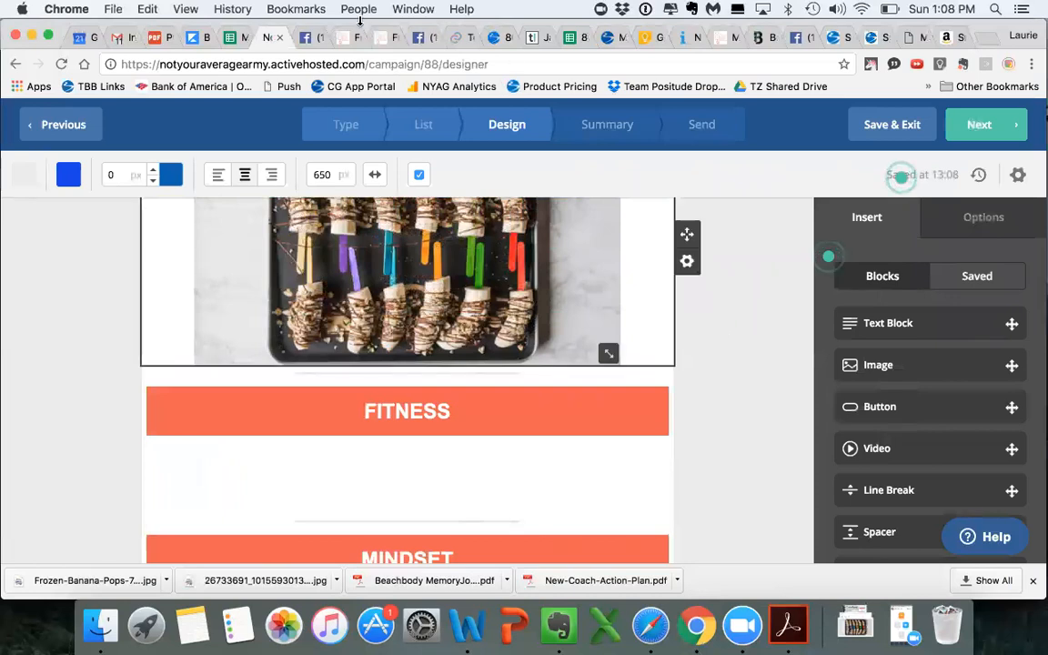
{"action": "left_click", "coordinate": [307, 38]}
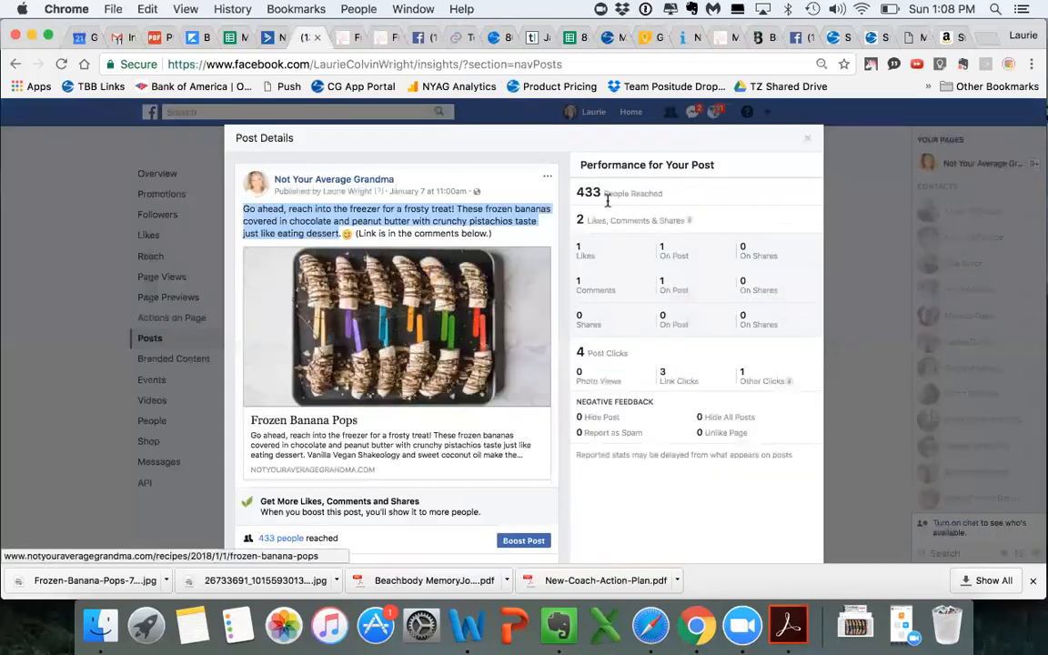
{"action": "left_click", "coordinate": [813, 141]}
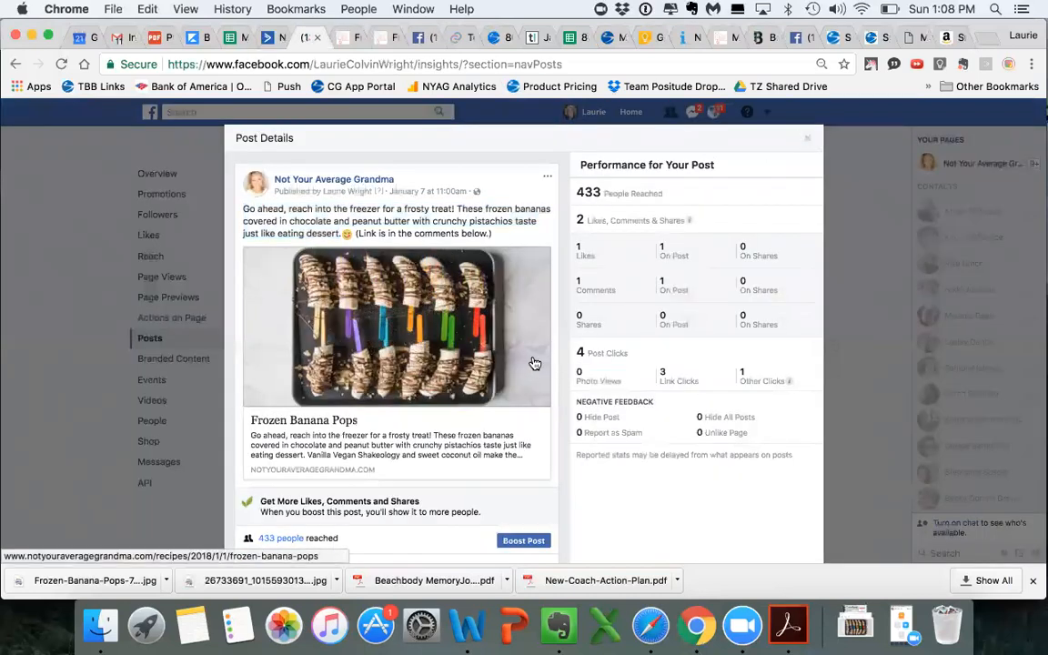
{"action": "left_click", "coordinate": [808, 140]}
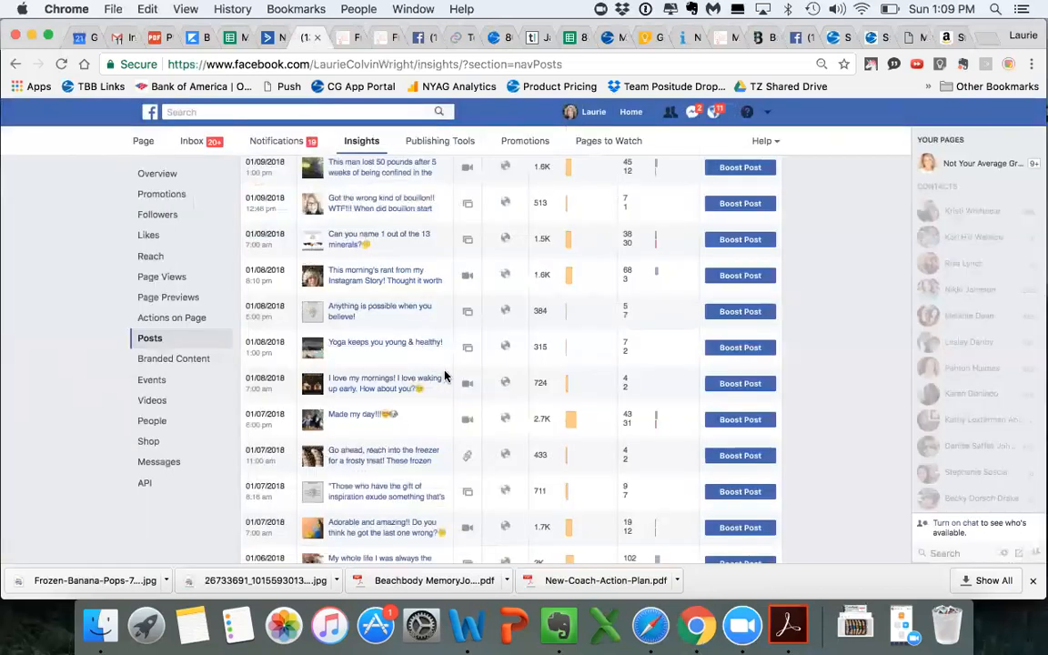
Find the January 11 butt and thigh workout post in the page's post list and open its details
{"action": "scroll", "coordinate": [445, 376], "scroll_direction": "up", "scroll_amount": 1}
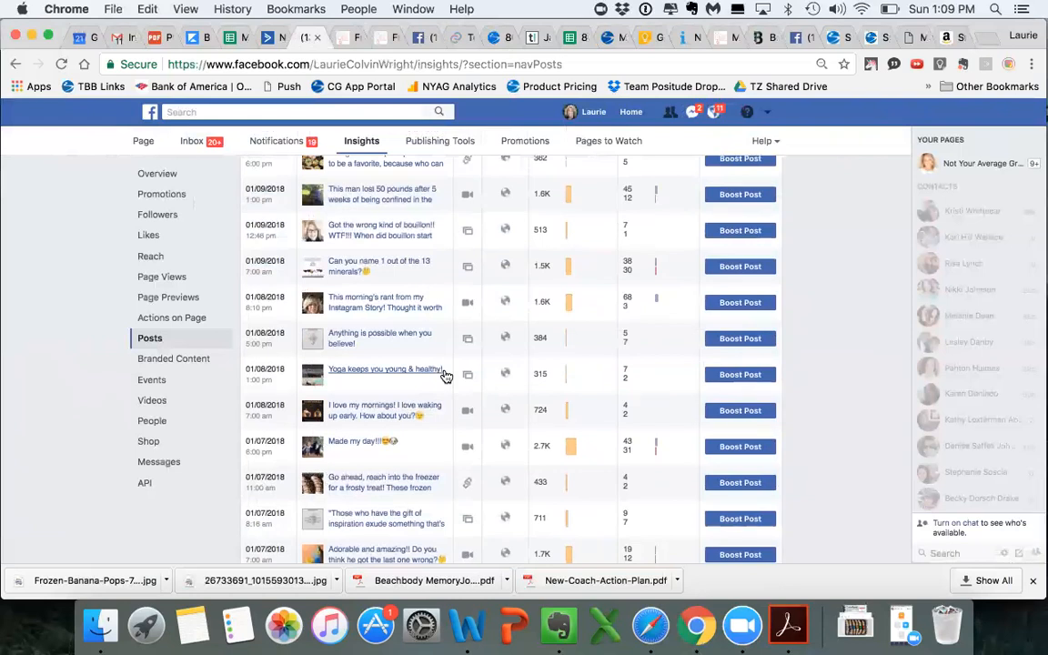
{"action": "scroll", "coordinate": [444, 376], "scroll_direction": "down", "scroll_amount": 1}
{"action": "scroll", "coordinate": [445, 376], "scroll_direction": "up", "scroll_amount": 3}
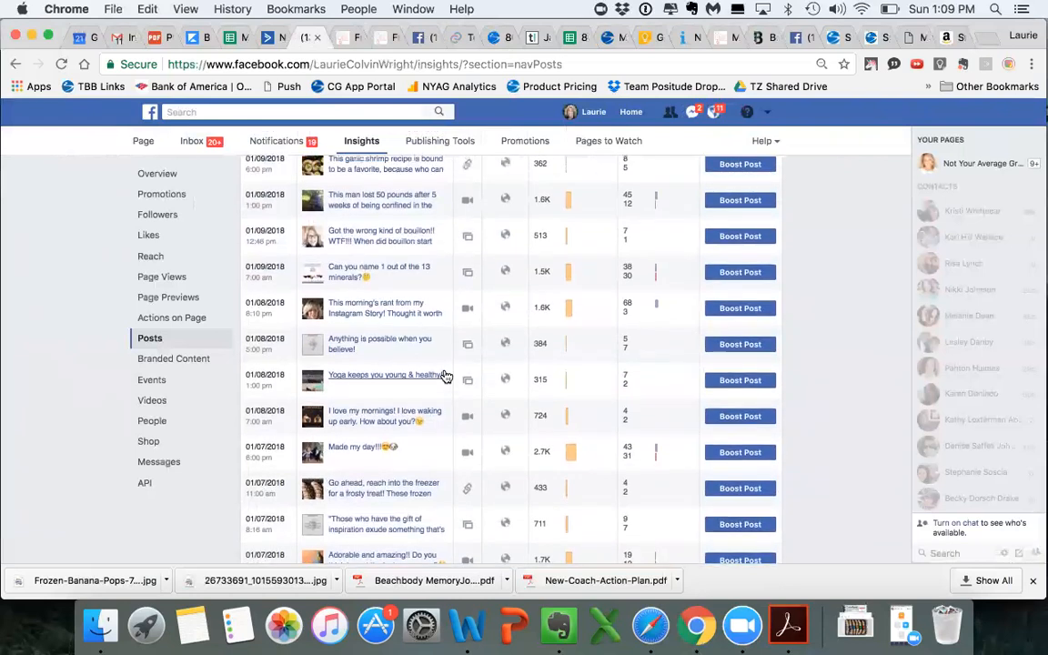
{"action": "scroll", "coordinate": [445, 376], "scroll_direction": "up", "scroll_amount": 4}
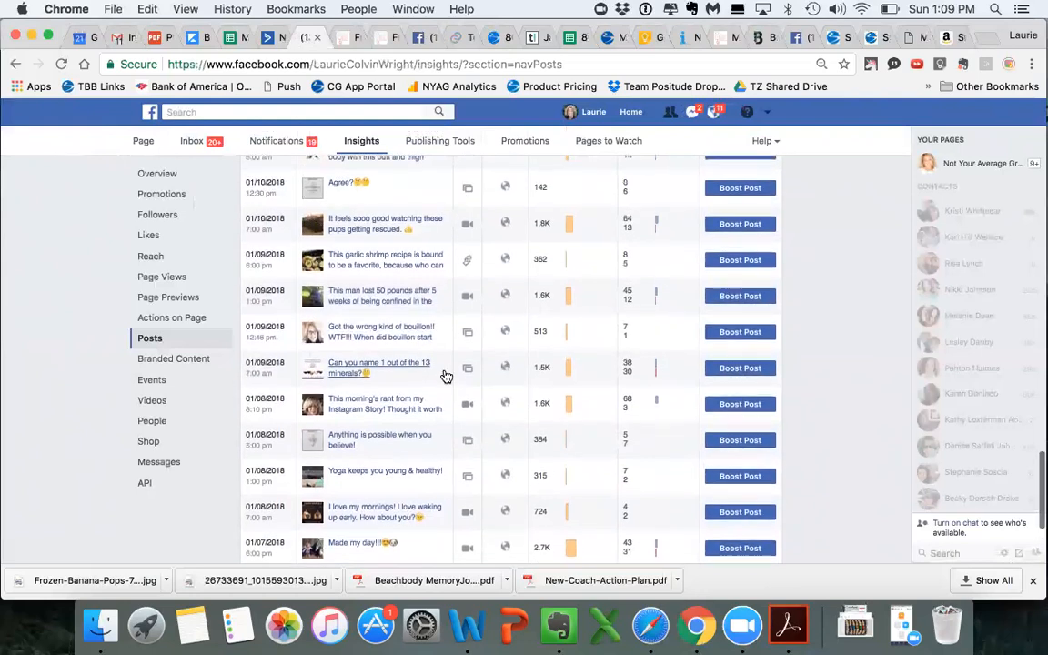
{"action": "scroll", "coordinate": [445, 376], "scroll_direction": "up", "scroll_amount": 2}
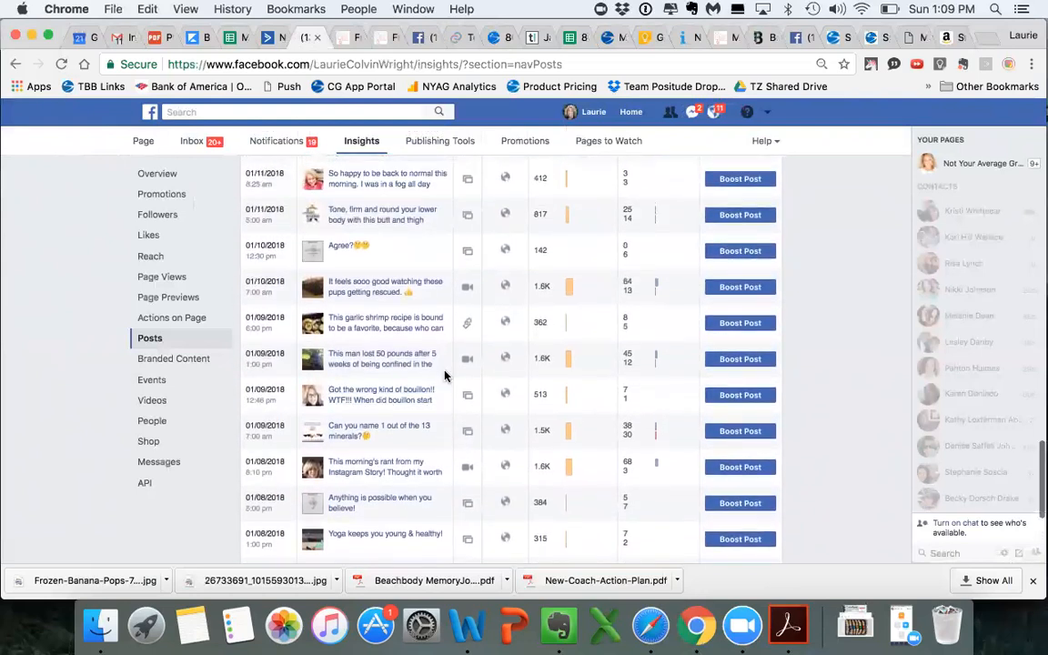
{"action": "scroll", "coordinate": [445, 376], "scroll_direction": "up", "scroll_amount": 4}
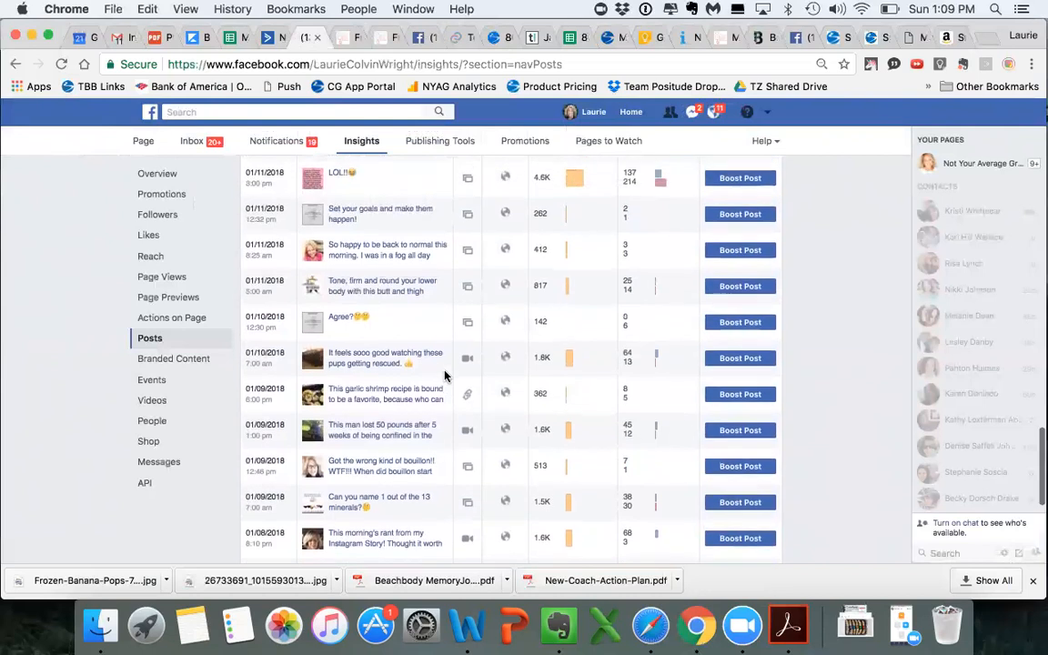
{"action": "left_click", "coordinate": [374, 289]}
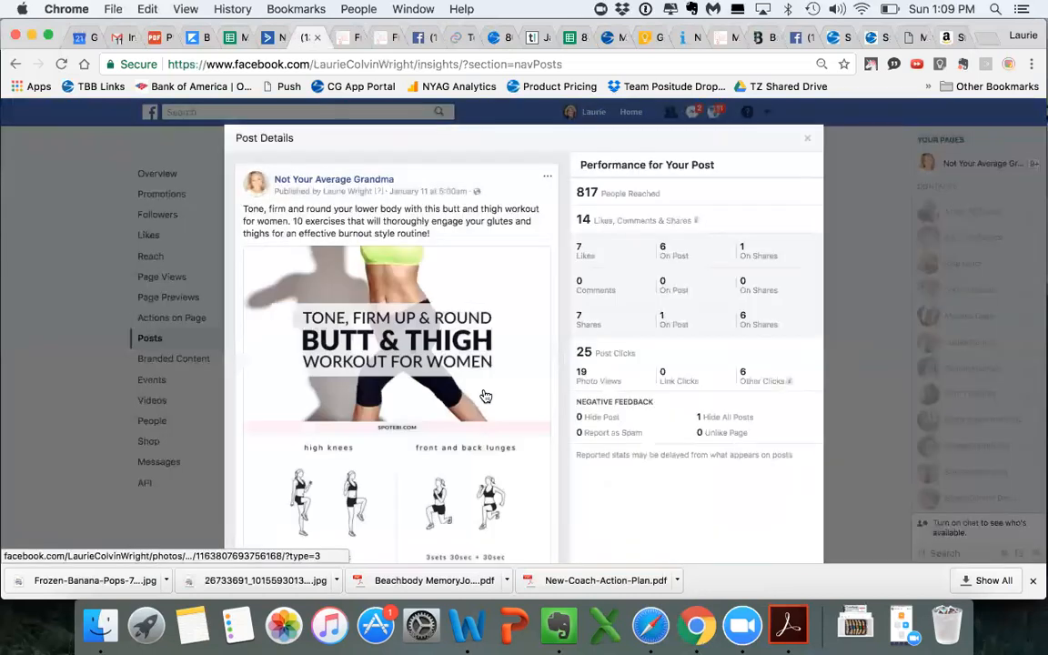
Look through the butt and thigh workout post, open its photo and copy the photo page's web address
{"action": "scroll", "coordinate": [486, 396], "scroll_direction": "down", "scroll_amount": 2}
{"action": "scroll", "coordinate": [486, 397], "scroll_direction": "down", "scroll_amount": 5}
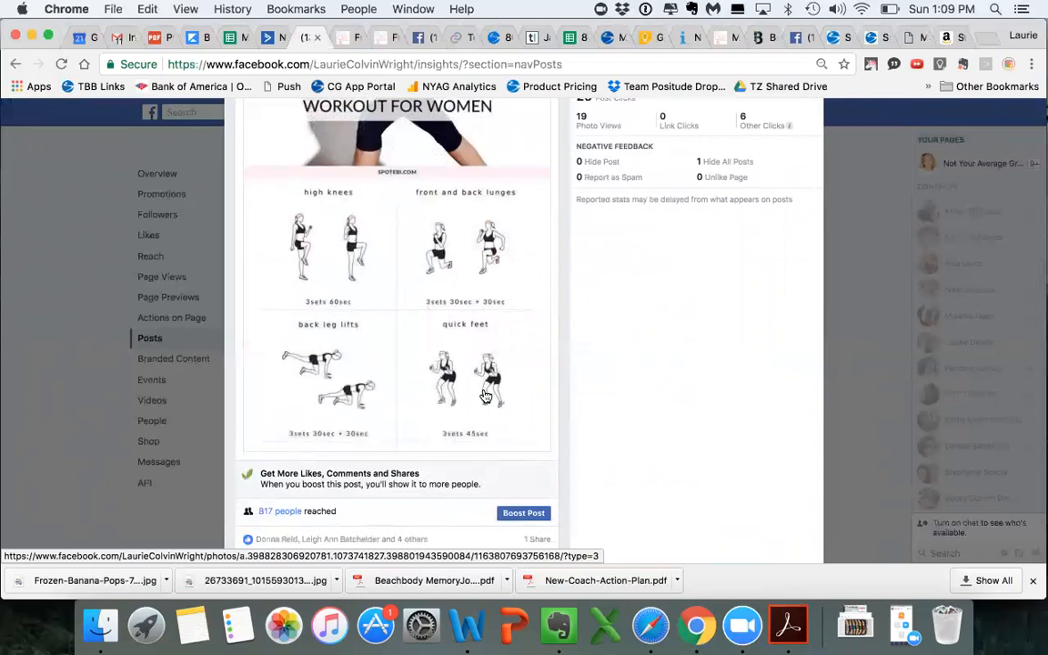
{"action": "scroll", "coordinate": [461, 492], "scroll_direction": "up", "scroll_amount": 3}
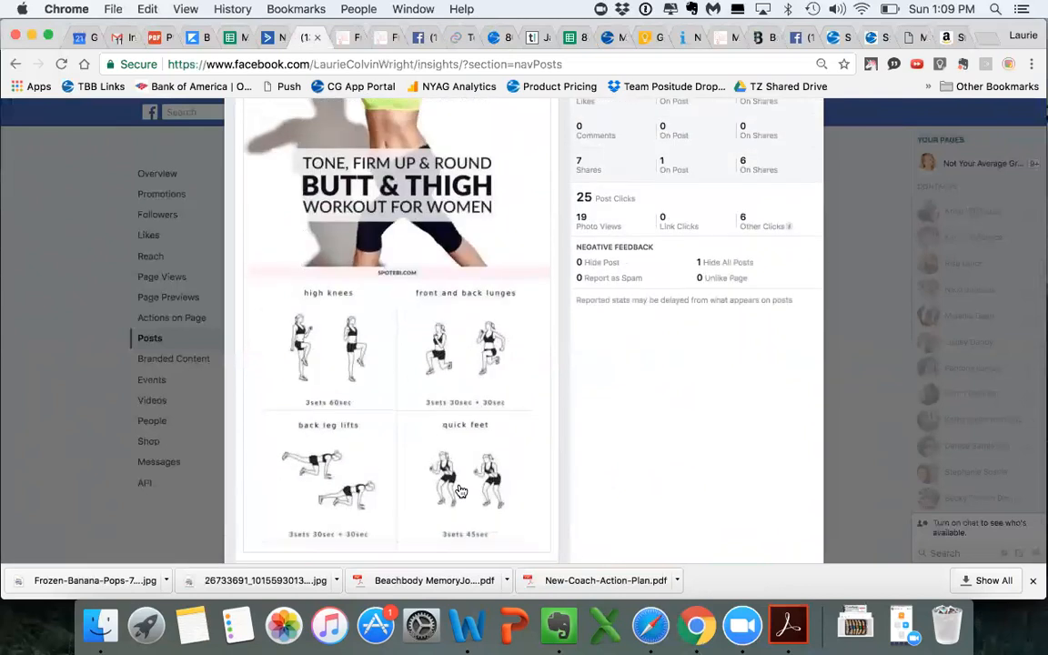
{"action": "scroll", "coordinate": [461, 491], "scroll_direction": "up", "scroll_amount": 3}
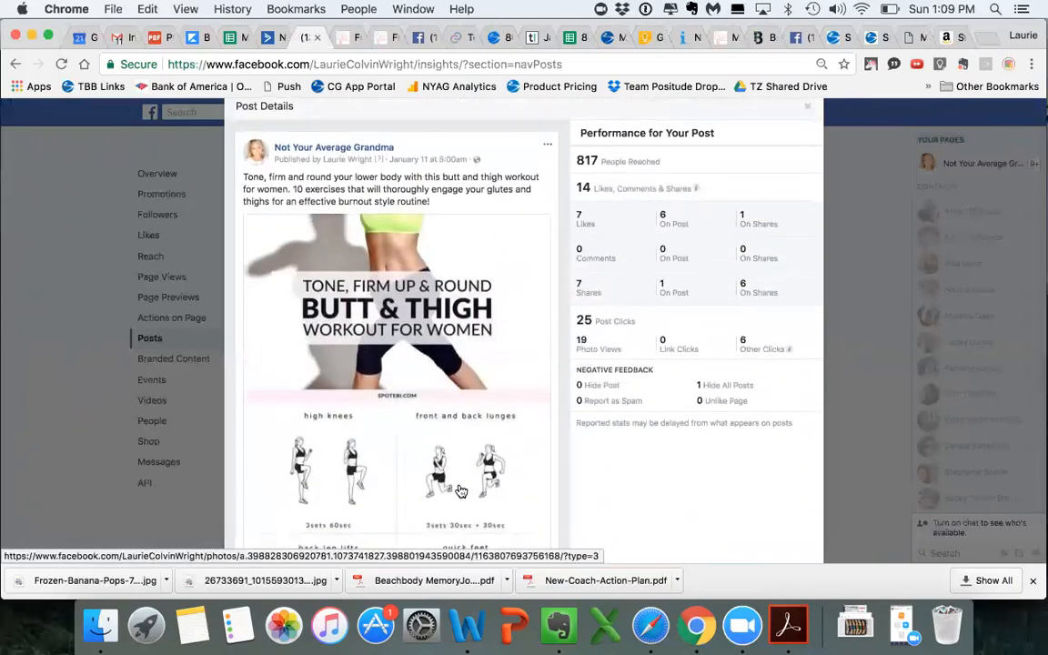
{"action": "scroll", "coordinate": [461, 492], "scroll_direction": "down", "scroll_amount": 6}
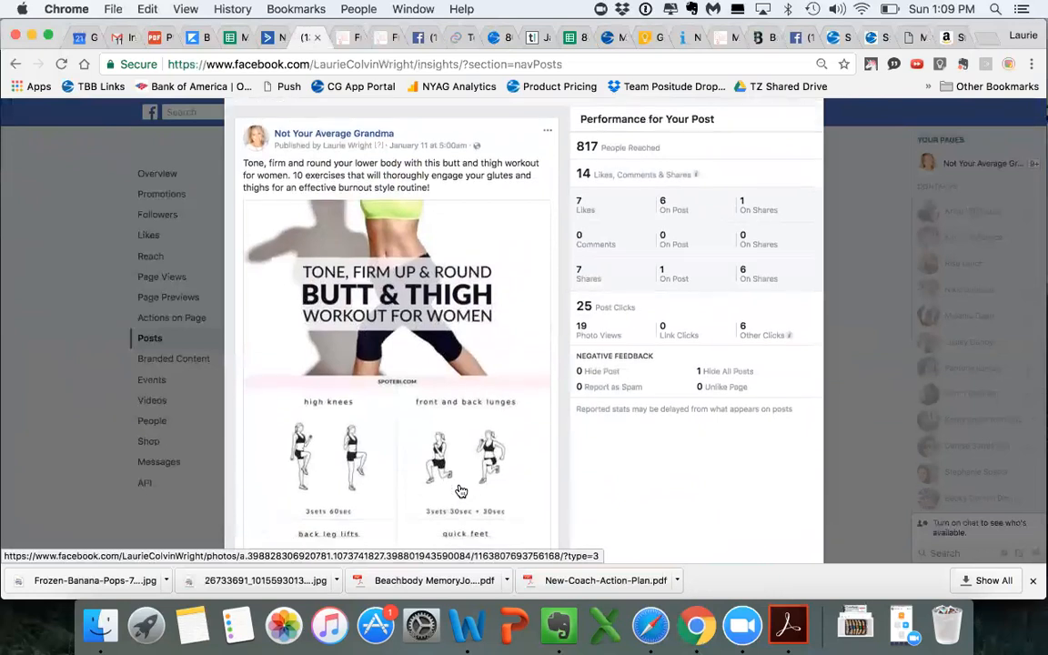
{"action": "scroll", "coordinate": [460, 491], "scroll_direction": "down", "scroll_amount": 1}
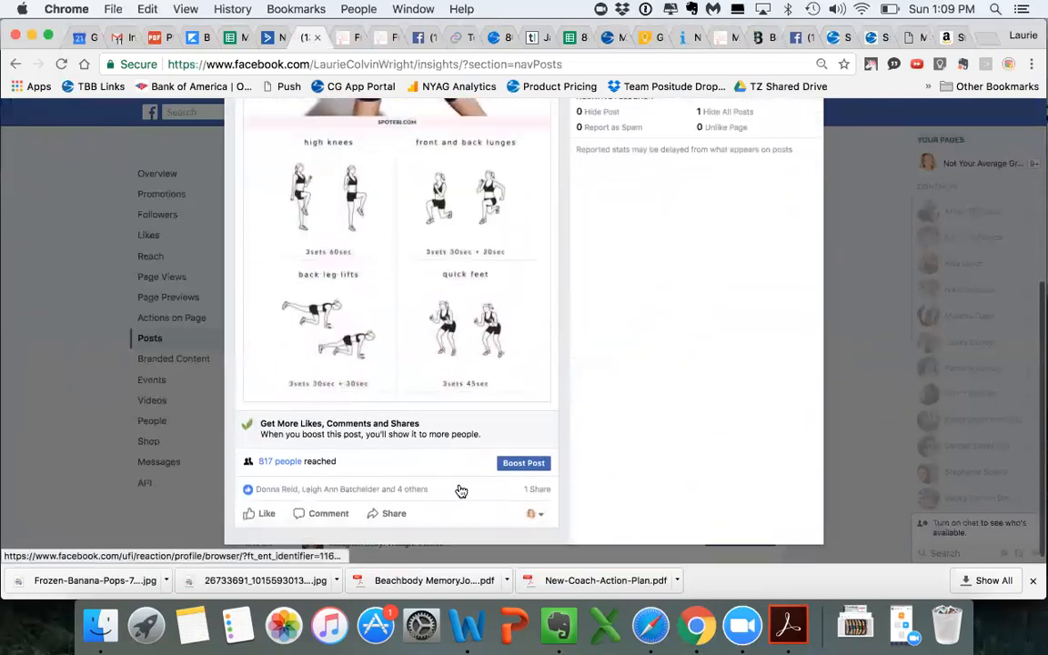
{"action": "left_click", "coordinate": [533, 352]}
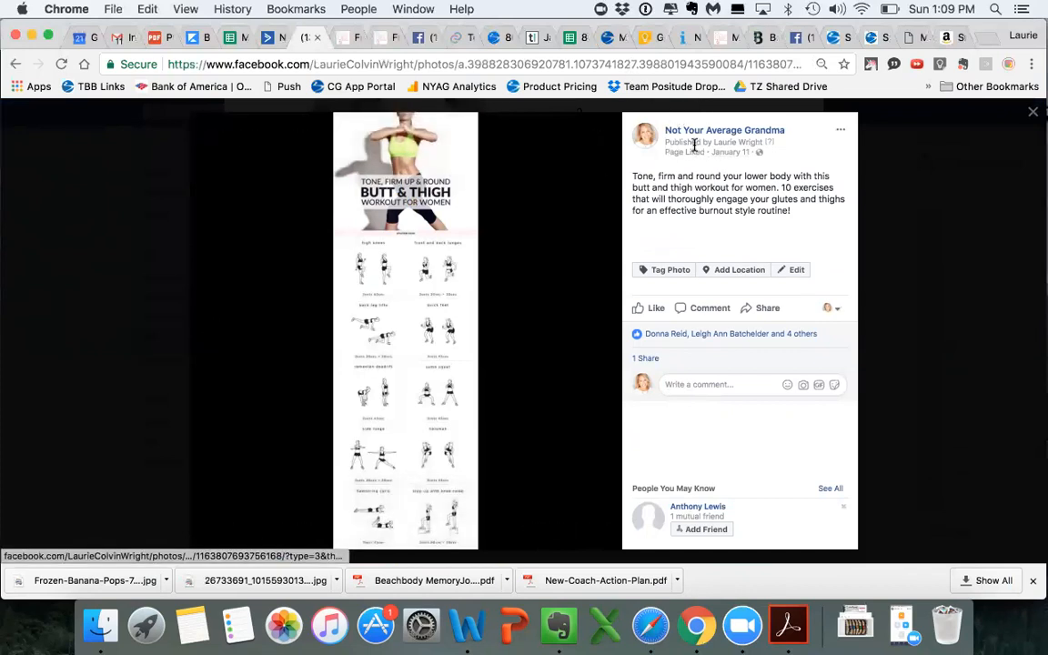
{"action": "left_click", "coordinate": [726, 154]}
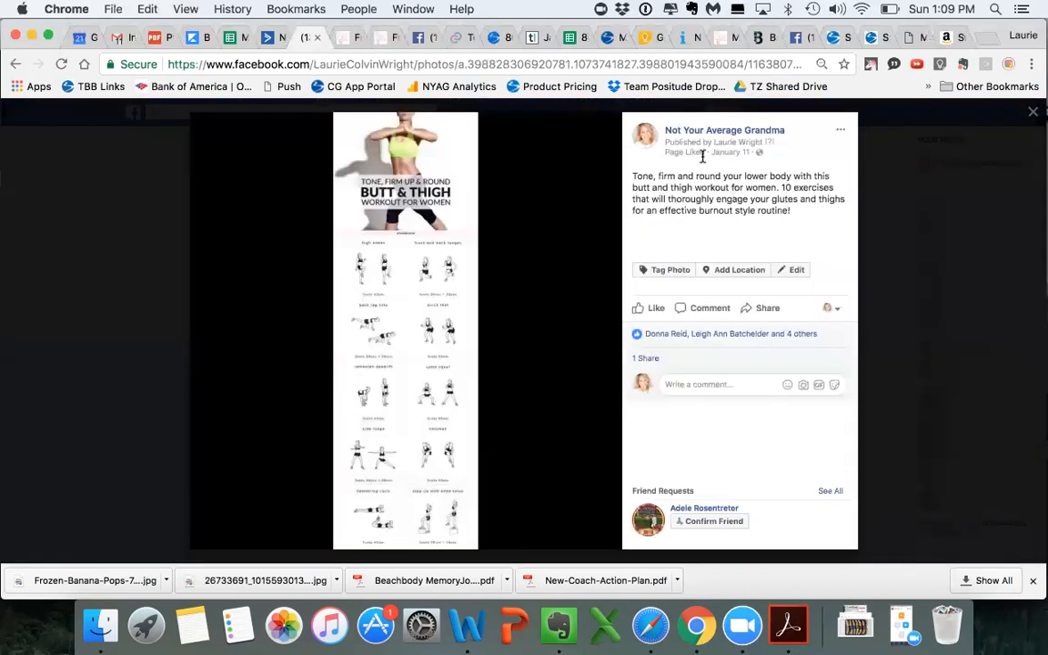
{"action": "left_click", "coordinate": [571, 64]}
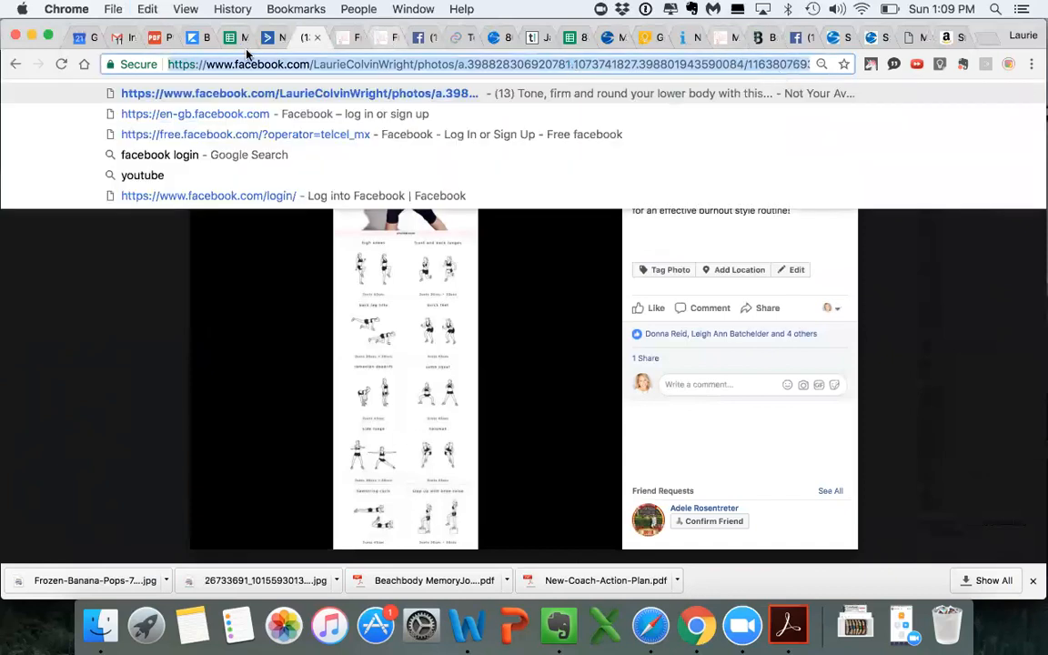
Return to the ActiveCampaign designer and enter "CLICK HERE to see the Butt and Thigh workout:" in the empty text block under FITNESS
{"action": "left_click", "coordinate": [269, 39]}
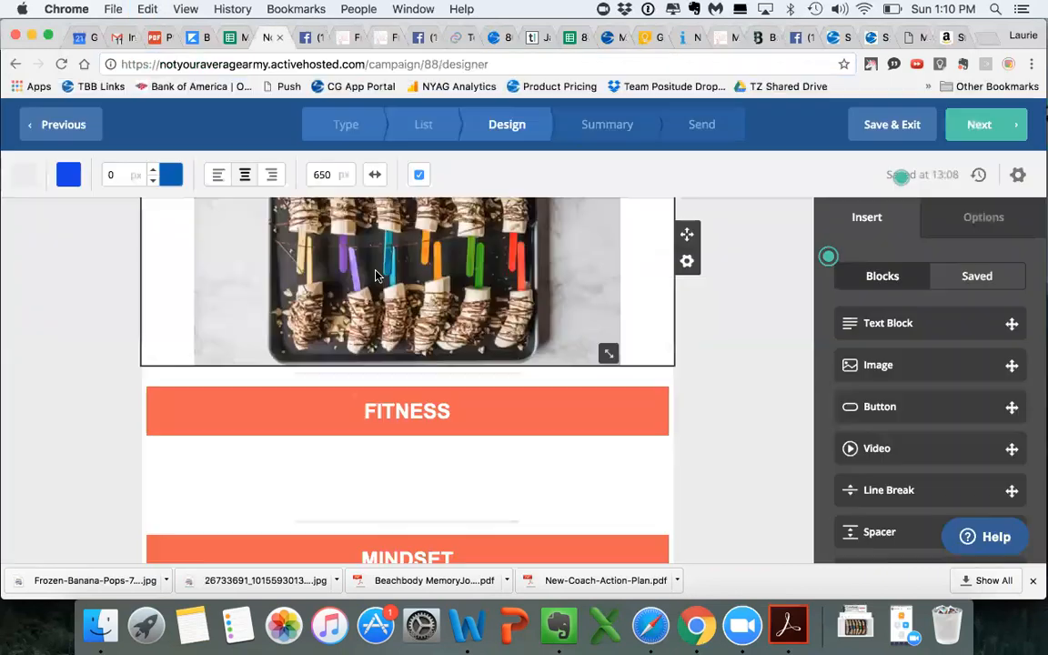
{"action": "scroll", "coordinate": [455, 397], "scroll_direction": "down", "scroll_amount": 2}
{"action": "left_click", "coordinate": [456, 386]}
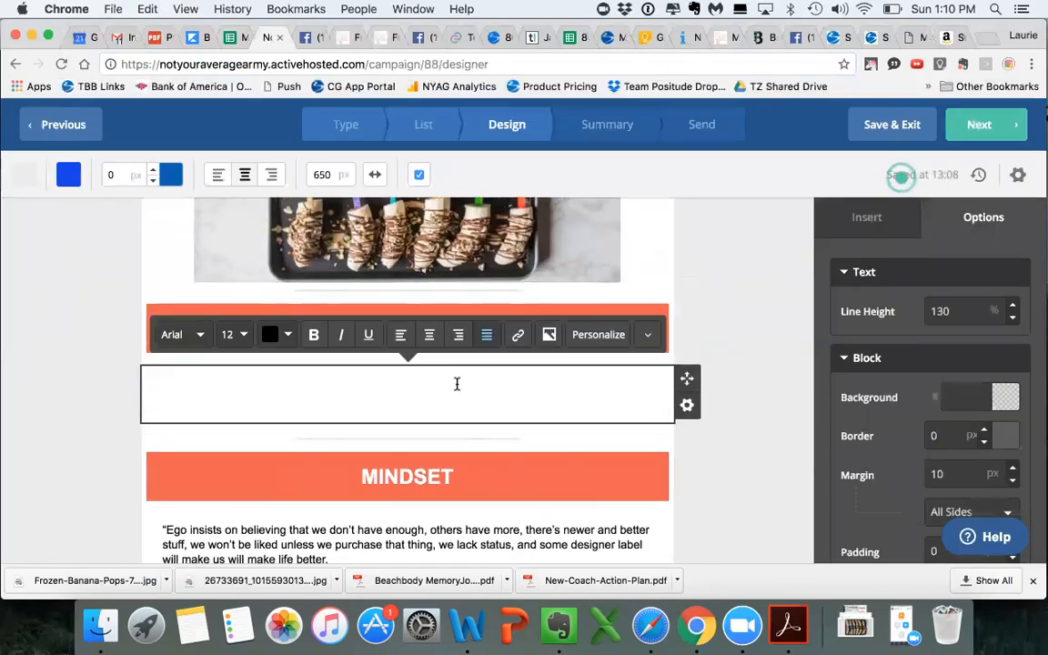
{"action": "left_click", "coordinate": [309, 38]}
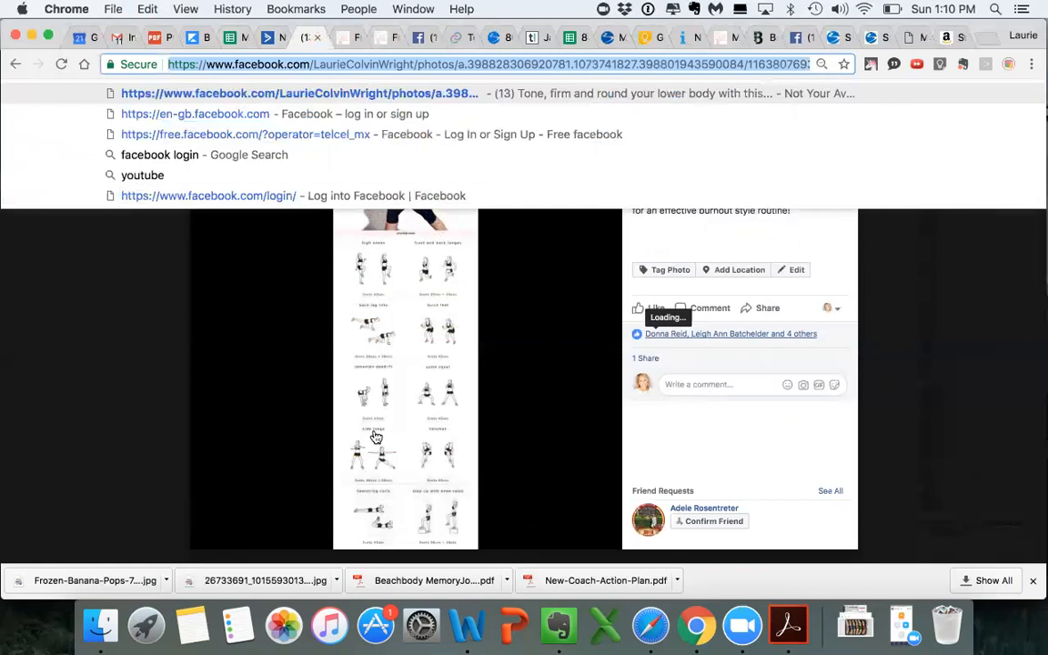
{"action": "left_click", "coordinate": [95, 409]}
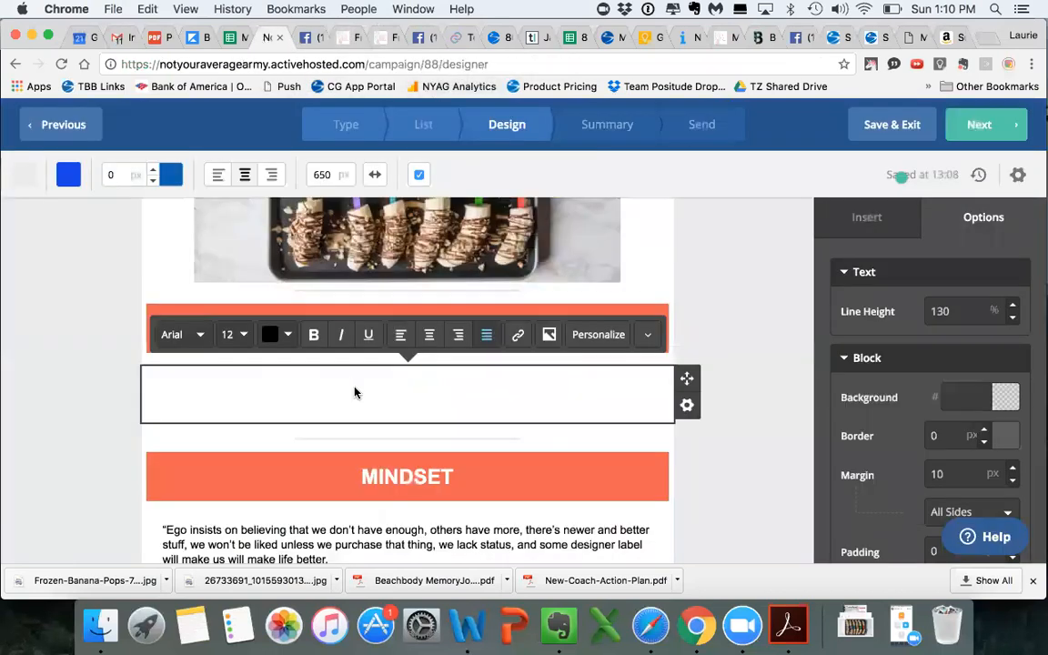
{"action": "left_click", "coordinate": [271, 37]}
{"action": "left_click", "coordinate": [345, 421]}
{"action": "type", "text": "CLICK HERE to "}
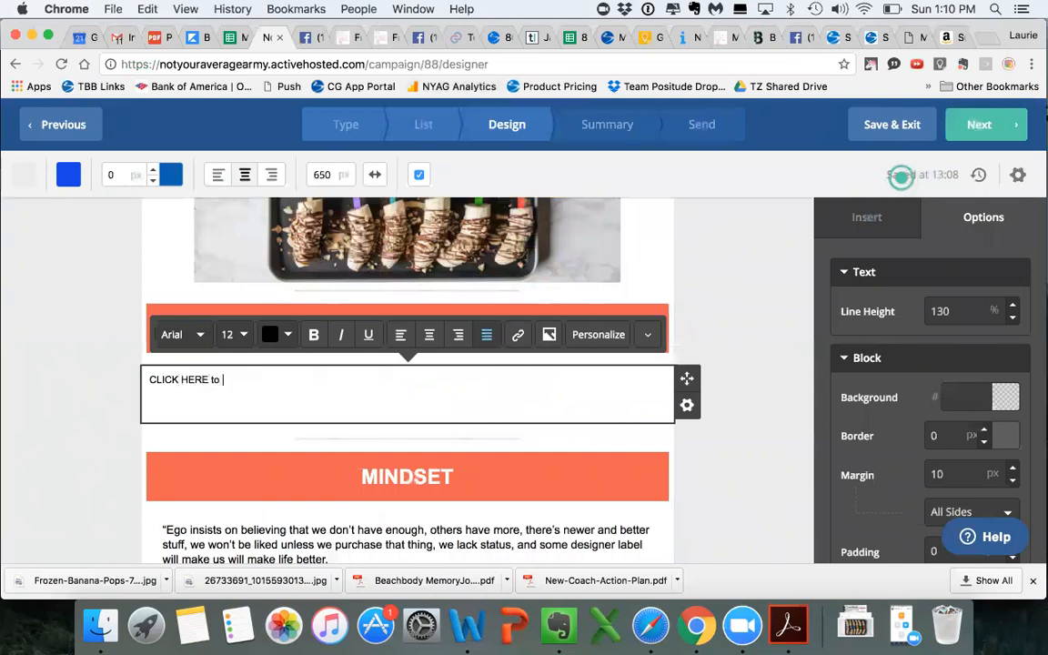
{"action": "type", "text": "see the Butt and Thigh workout:"}
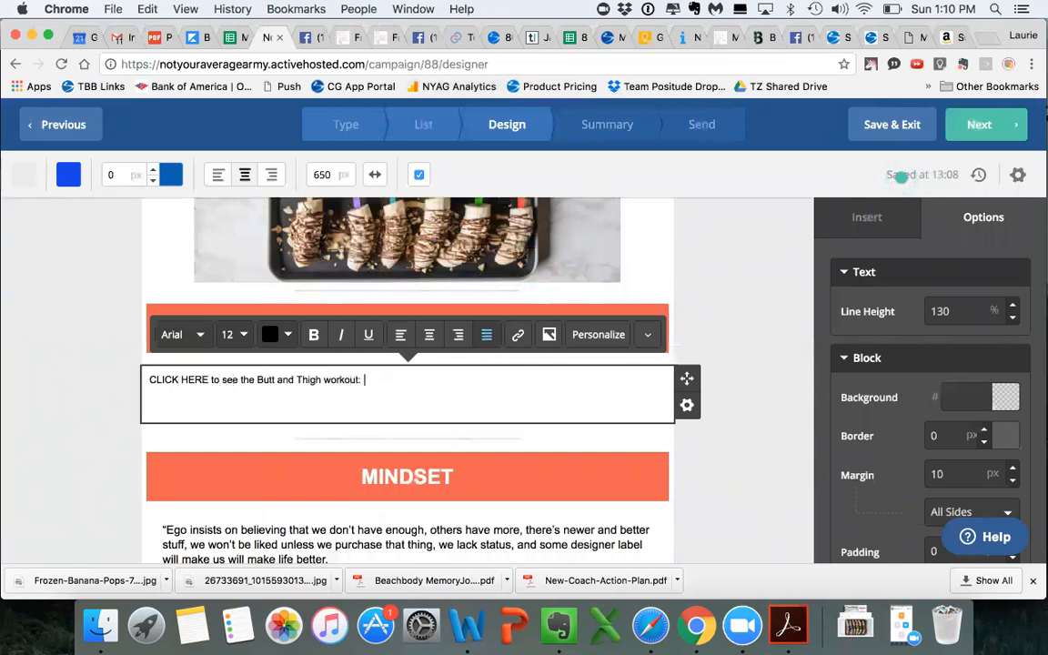
Link the words CLICK HERE in the FITNESS text to the copied Facebook photo address
{"action": "left_click_drag", "start_coordinate": [208, 380], "coordinate": [139, 385]}
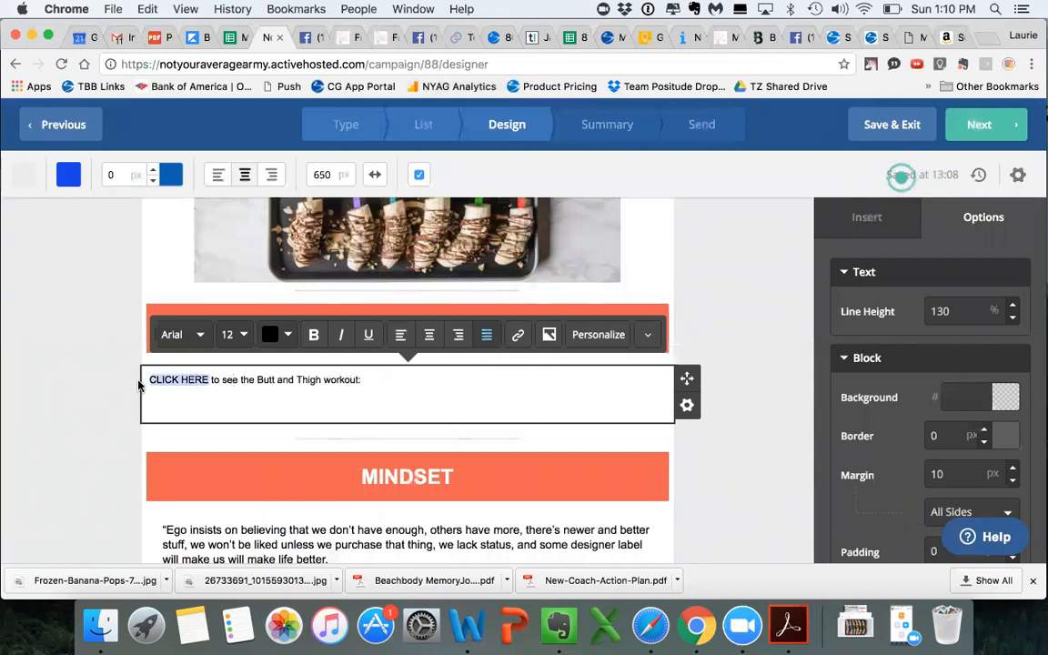
{"action": "left_click", "coordinate": [518, 334]}
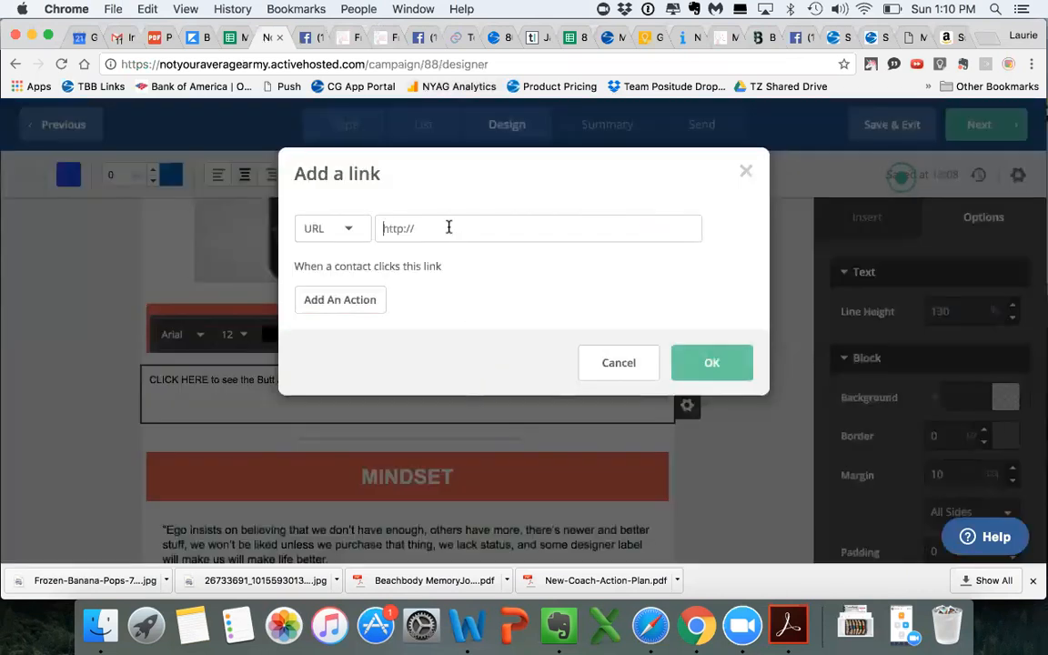
{"action": "key", "text": "super+v"}
{"action": "left_click", "coordinate": [711, 364]}
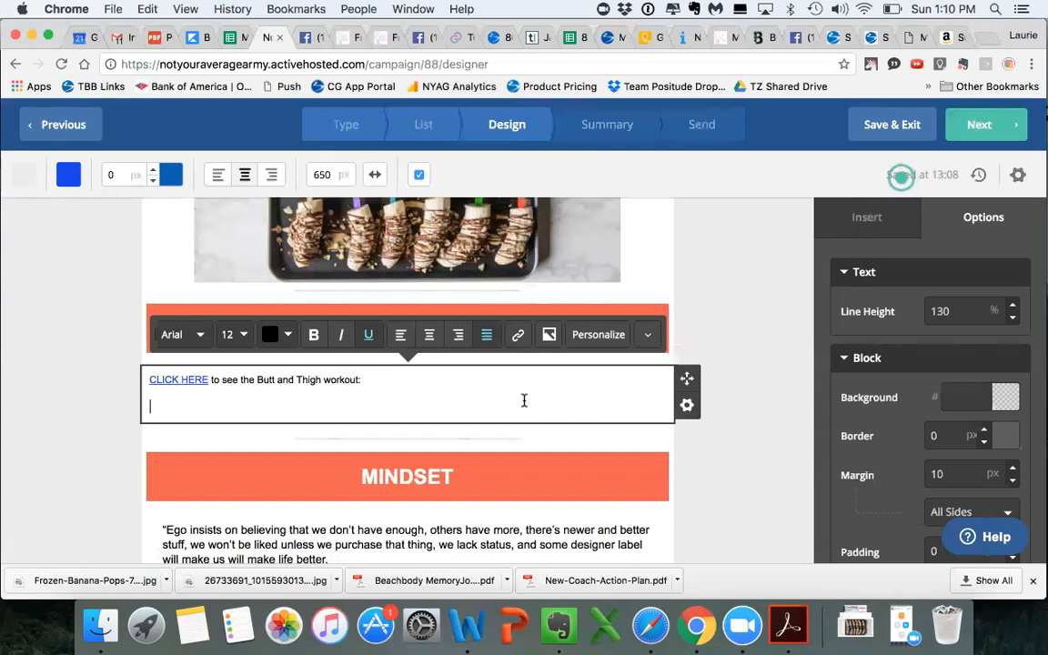
Remove the empty line under the FITNESS text and insert an image block directly below that text block
{"action": "key", "text": "BackSpace"}
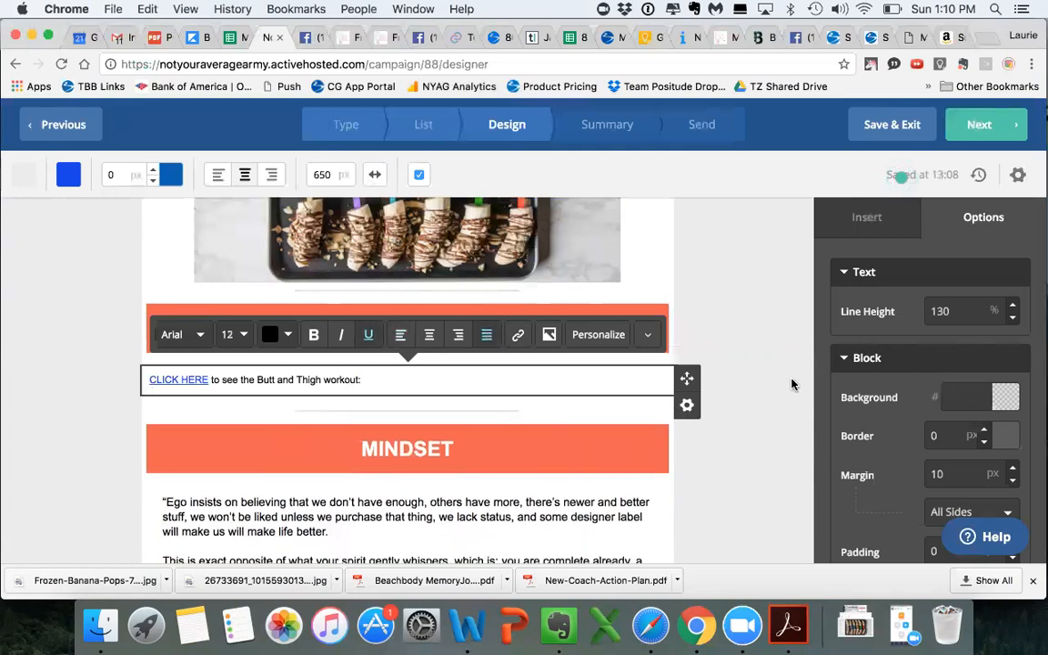
{"action": "left_click", "coordinate": [758, 374]}
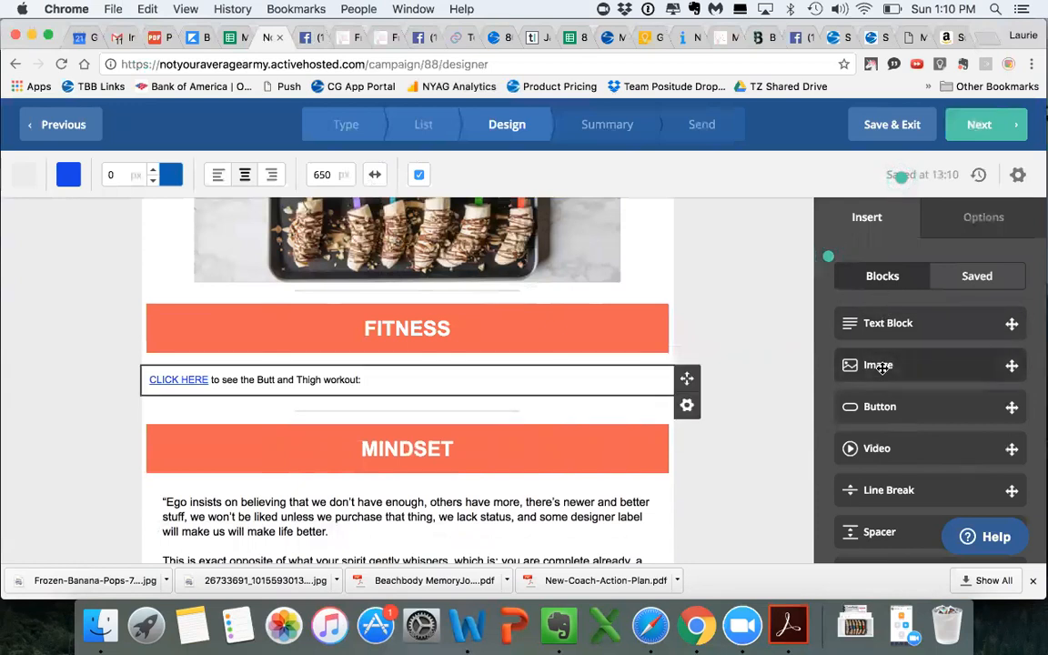
{"action": "left_click_drag", "start_coordinate": [881, 367], "coordinate": [411, 402]}
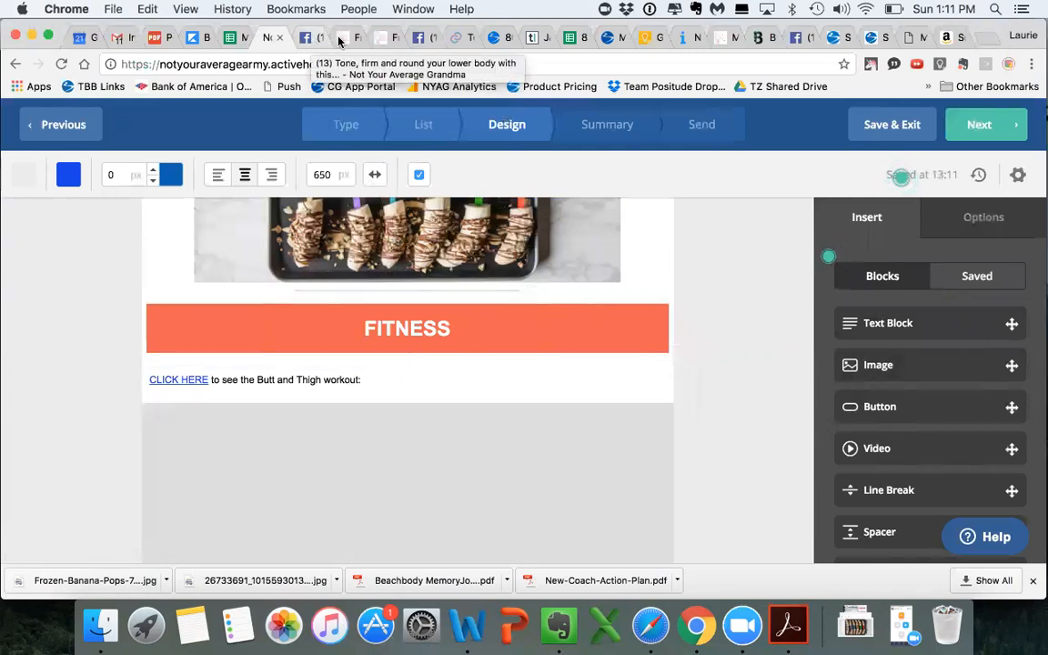
Switch back to the Facebook workout post, reload it and open the butt and thigh picture in the photo viewer
{"action": "left_click", "coordinate": [308, 37]}
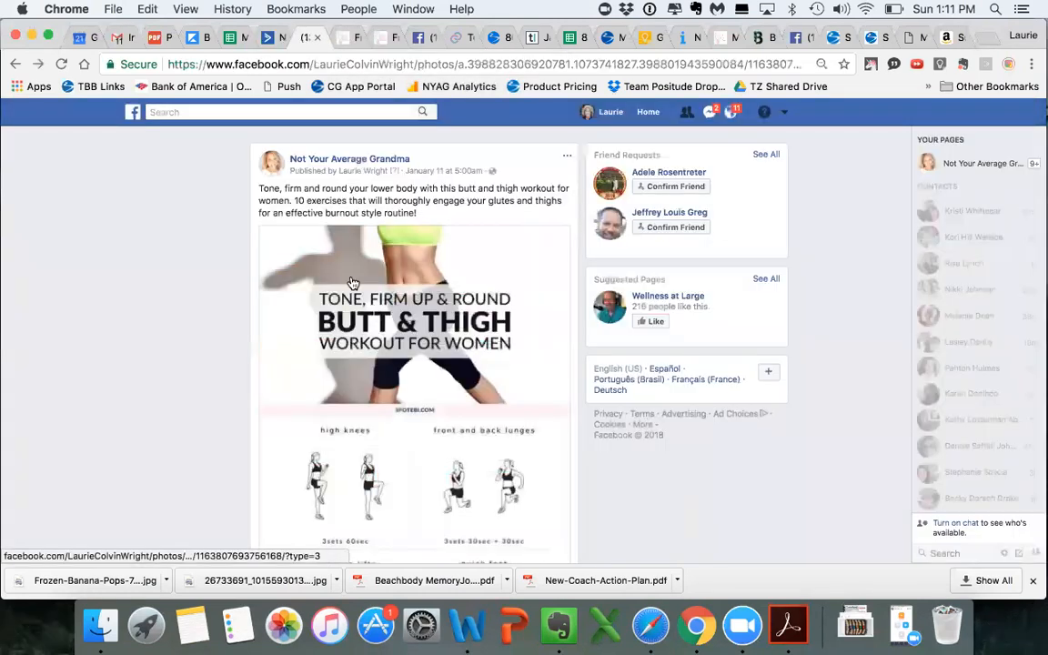
{"action": "left_click", "coordinate": [433, 264]}
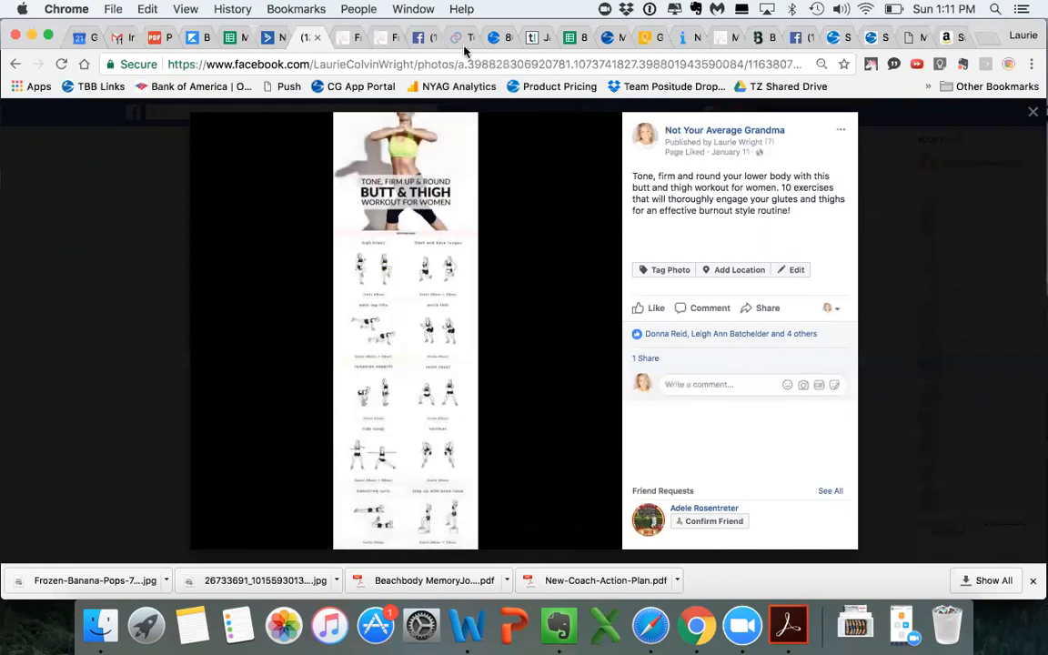
{"action": "left_click", "coordinate": [59, 61]}
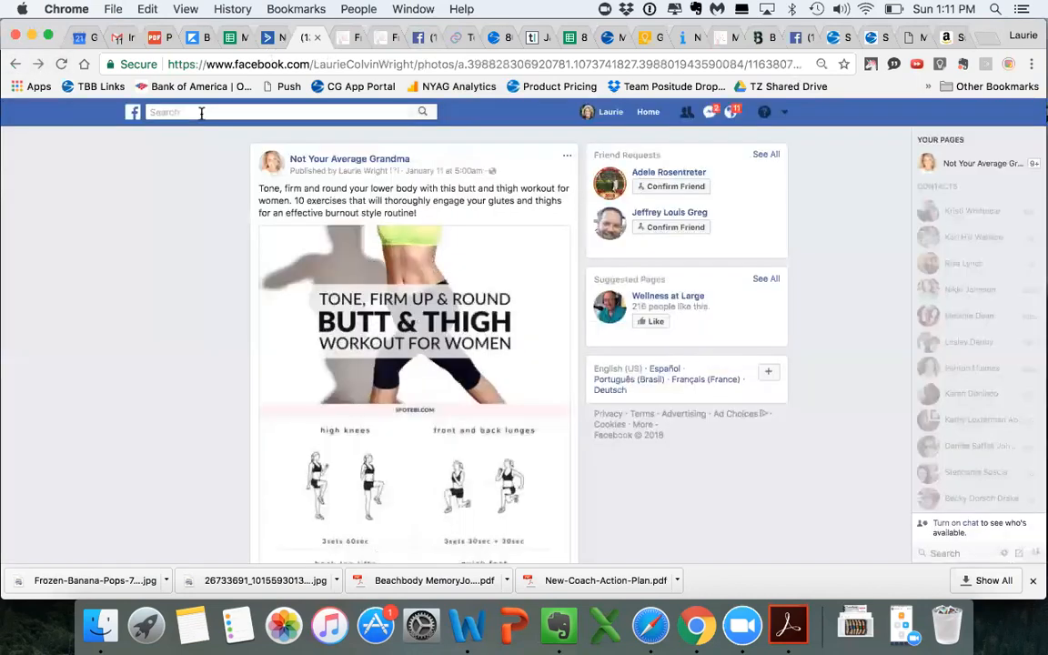
{"action": "left_click", "coordinate": [425, 294]}
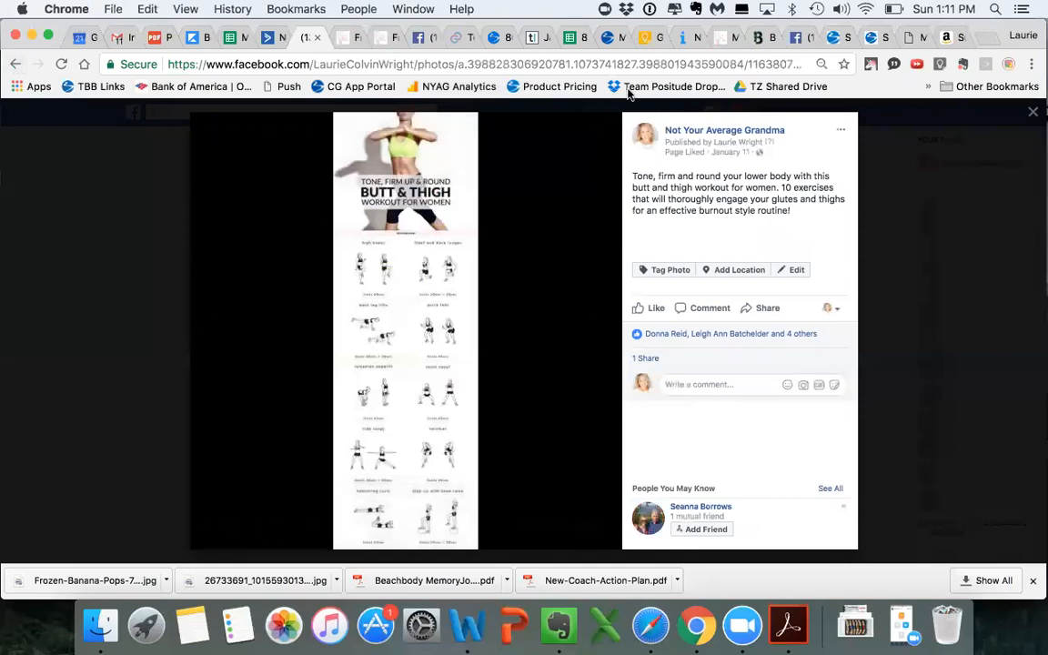
Copy the workout post's description text from the Facebook photo viewer and close the viewer
{"action": "left_click_drag", "start_coordinate": [791, 210], "coordinate": [632, 178]}
{"action": "key", "text": "super+c"}
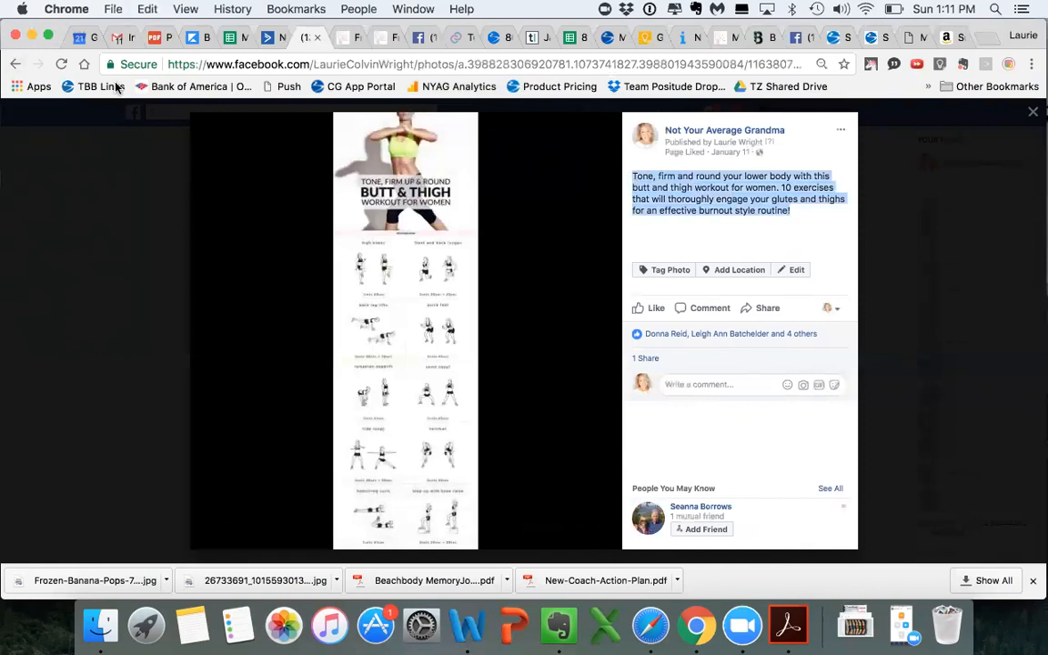
{"action": "left_click", "coordinate": [1030, 110]}
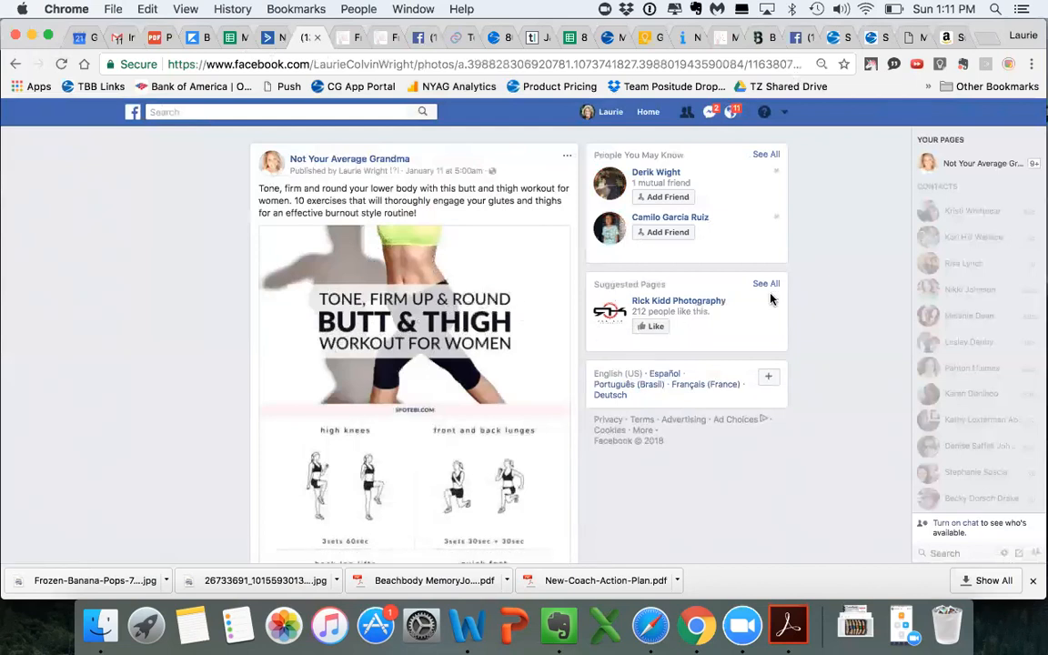
Take a screenshot of the title part of the butt and thigh picture and rename the Desktop file "Butt and Thigh Workout" in Finder
{"action": "key", "text": "super+shift+4"}
{"action": "left_click_drag", "start_coordinate": [259, 227], "coordinate": [569, 406]}
{"action": "left_click", "coordinate": [101, 624]}
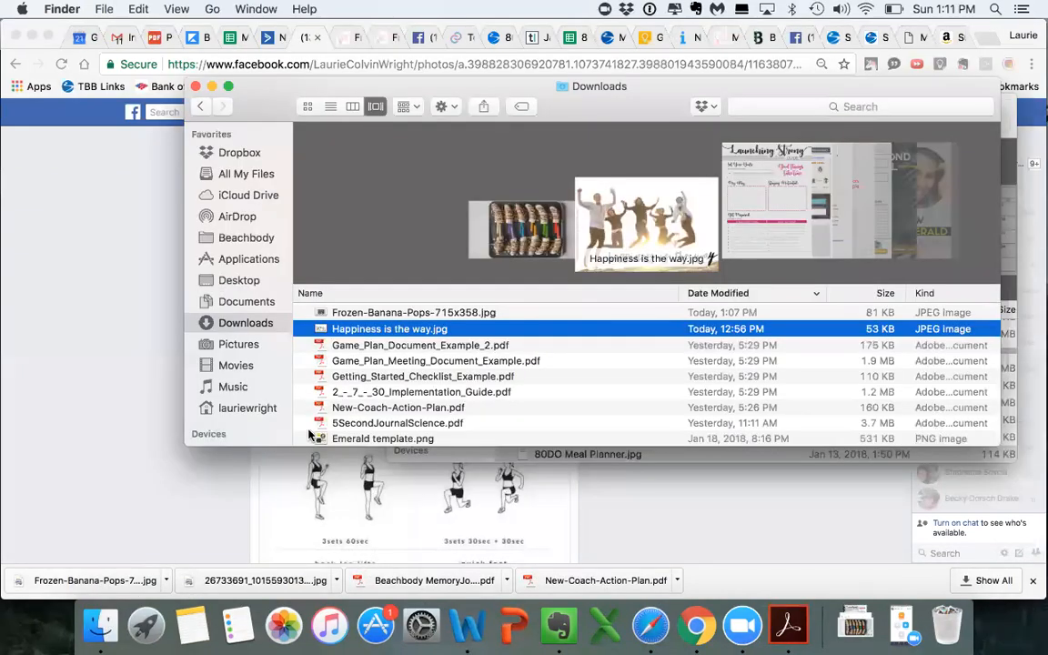
{"action": "left_click", "coordinate": [239, 283]}
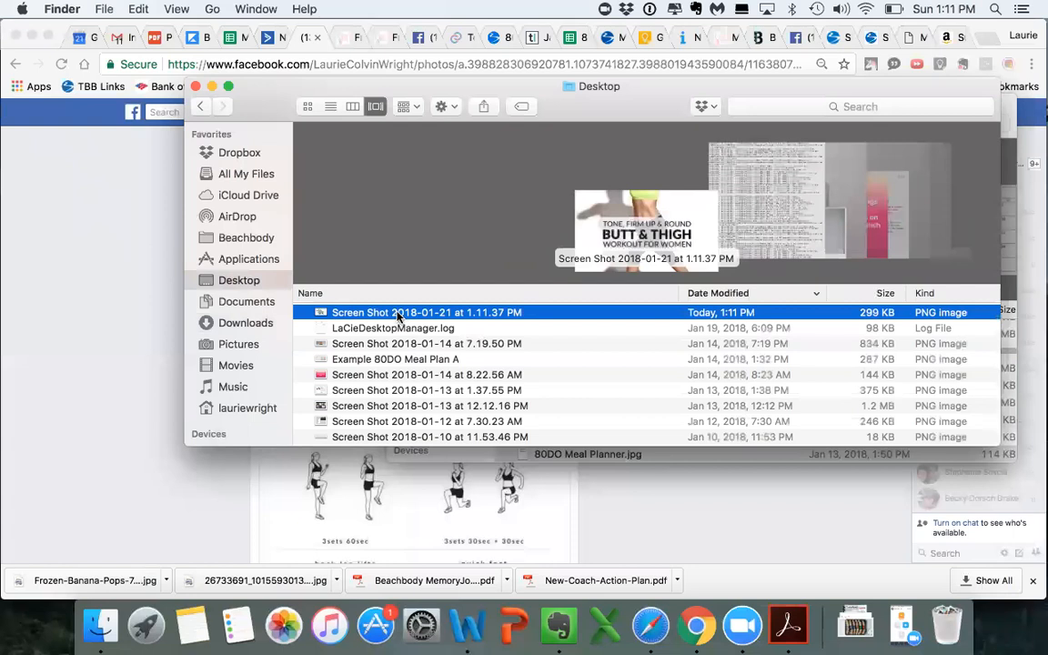
{"action": "key", "text": "Return"}
{"action": "type", "text": "Butt"}
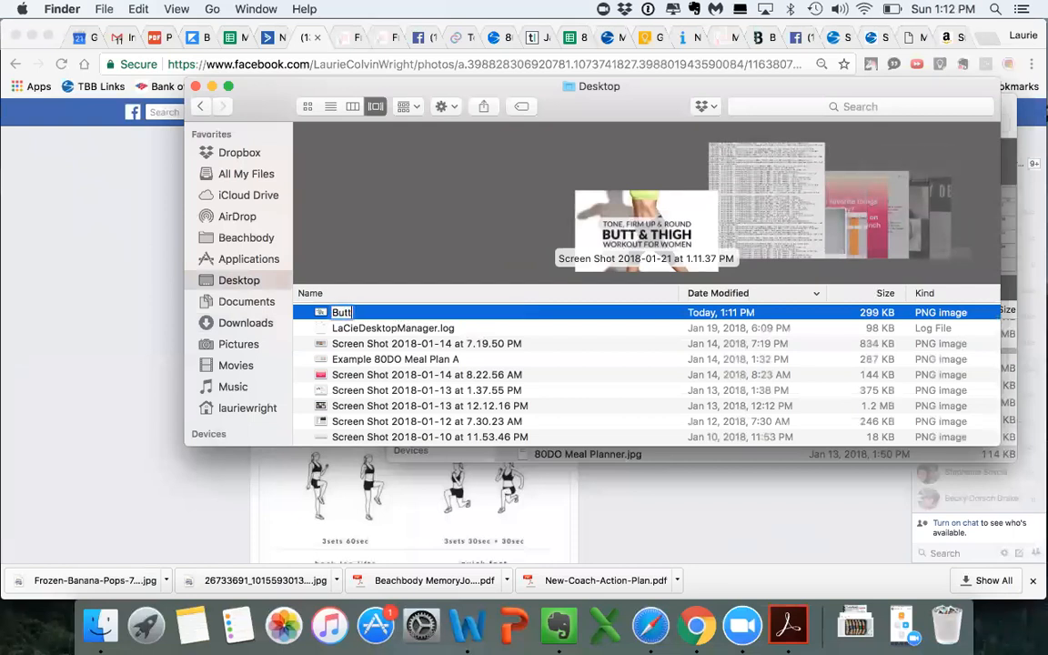
{"action": "type", "text": " and Thigh Workout"}
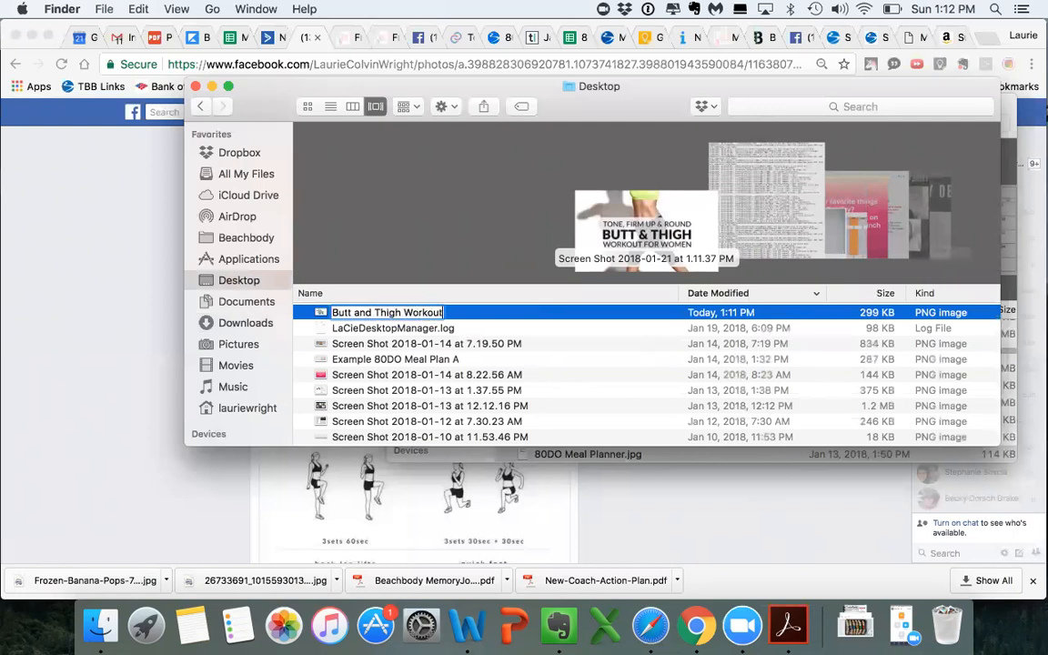
{"action": "key", "text": "Return"}
Return to the ActiveCampaign designer and paste the copied workout description on a new line below the CLICK HERE sentence under FITNESS
{"action": "key", "text": "super+Tab"}
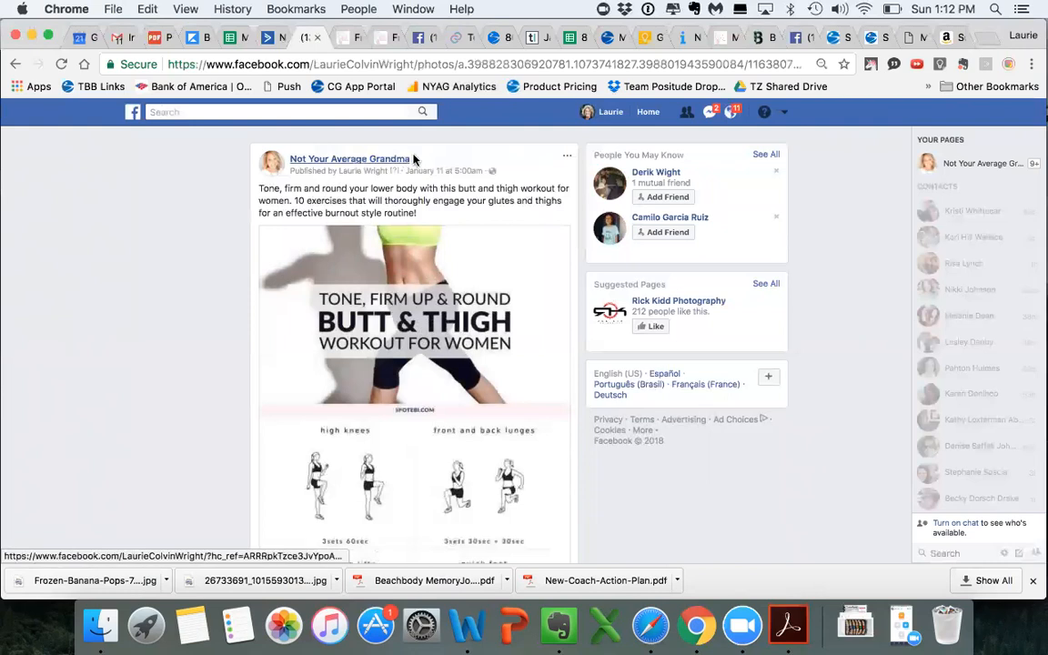
{"action": "left_click", "coordinate": [269, 37]}
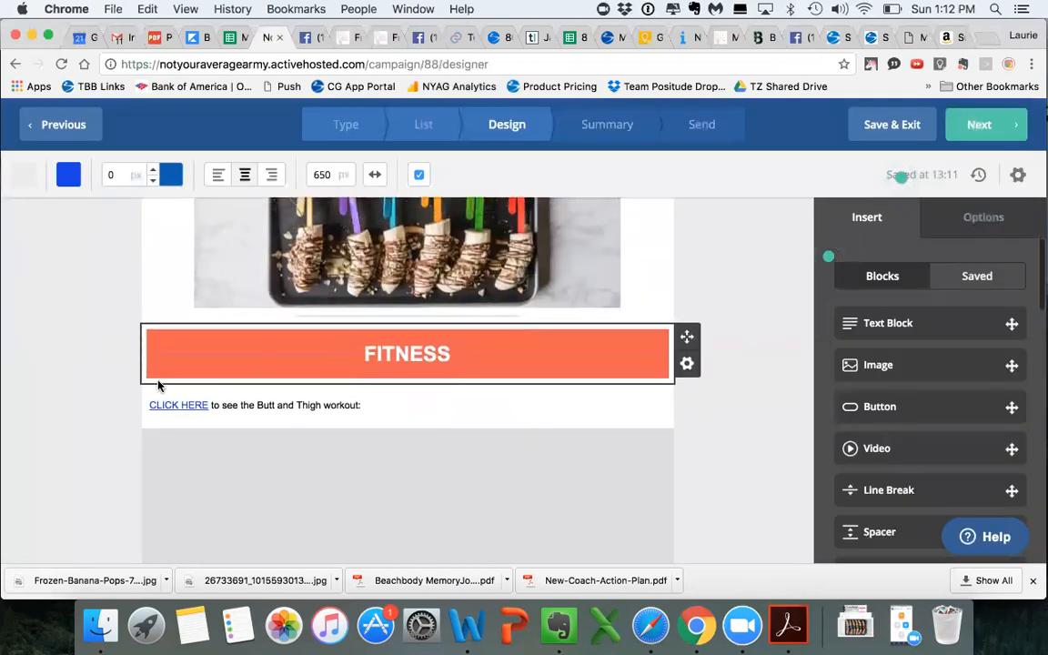
{"action": "left_click", "coordinate": [400, 408]}
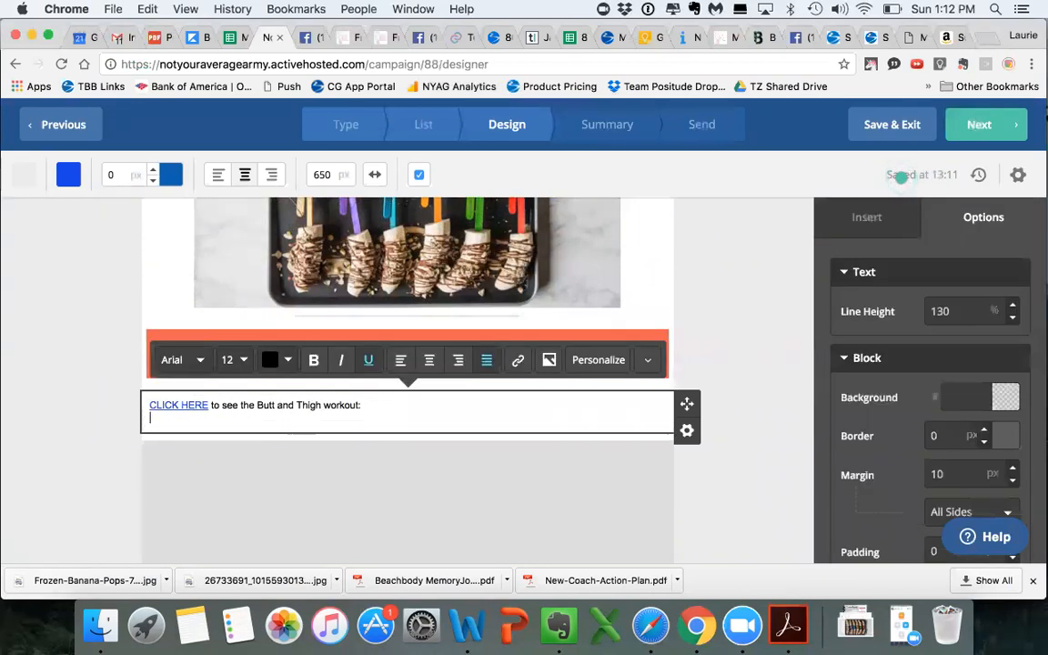
{"action": "key", "text": "Return"}
{"action": "key", "text": "super+v"}
Move the CLICK HERE sentence to the end of the workout description and remove the empty line above it
{"action": "left_click_drag", "start_coordinate": [360, 404], "coordinate": [146, 407]}
{"action": "key", "text": "super+c"}
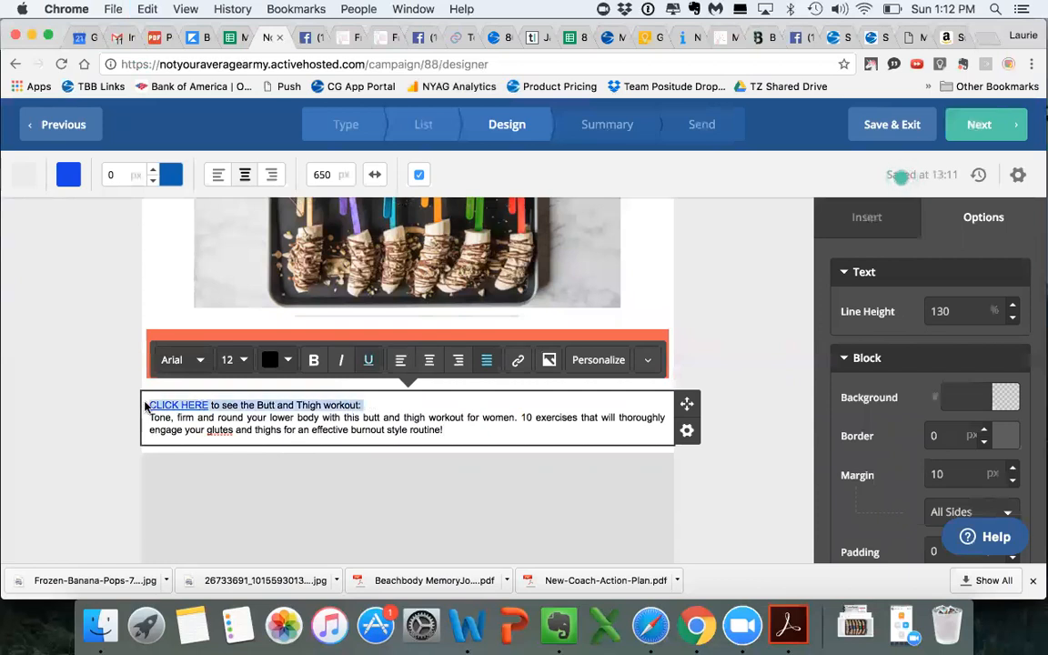
{"action": "key", "text": "BackSpace"}
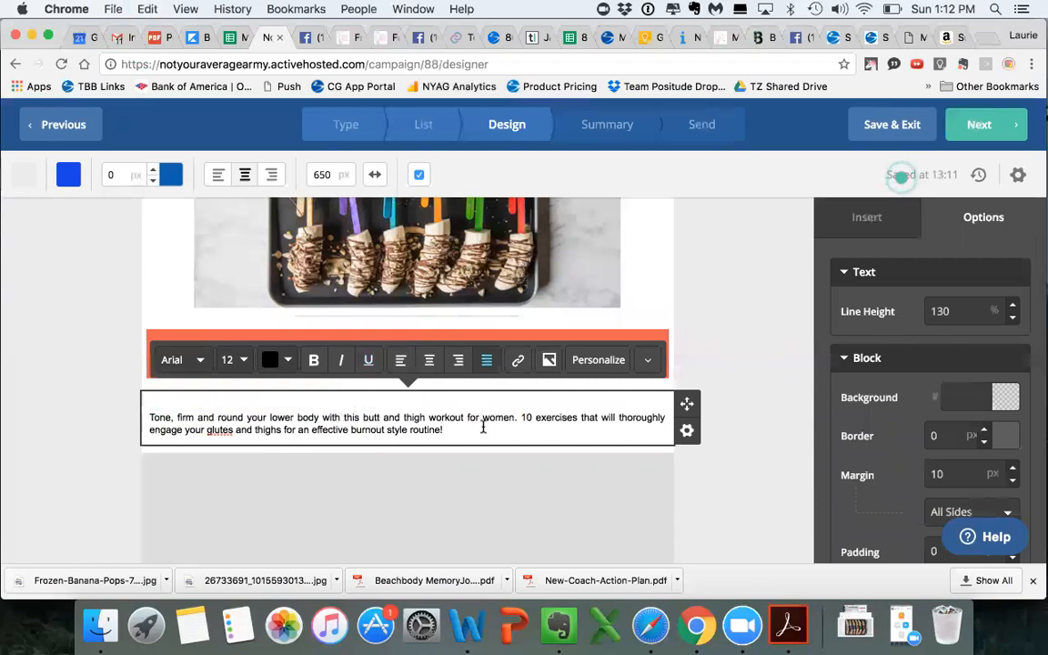
{"action": "key", "text": "super+v"}
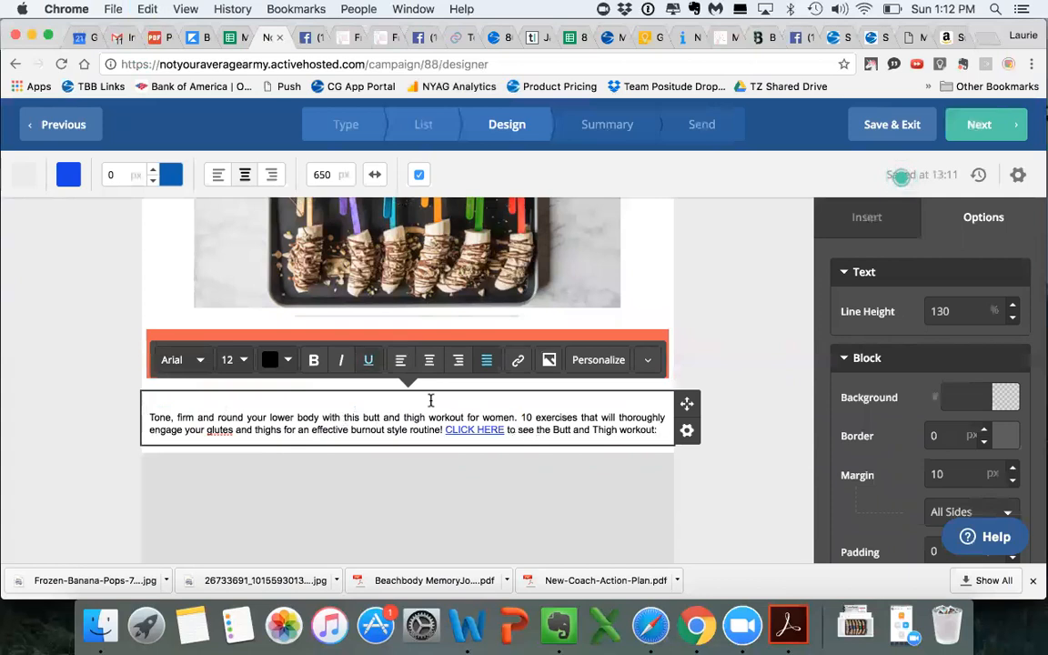
{"action": "left_click", "coordinate": [151, 417]}
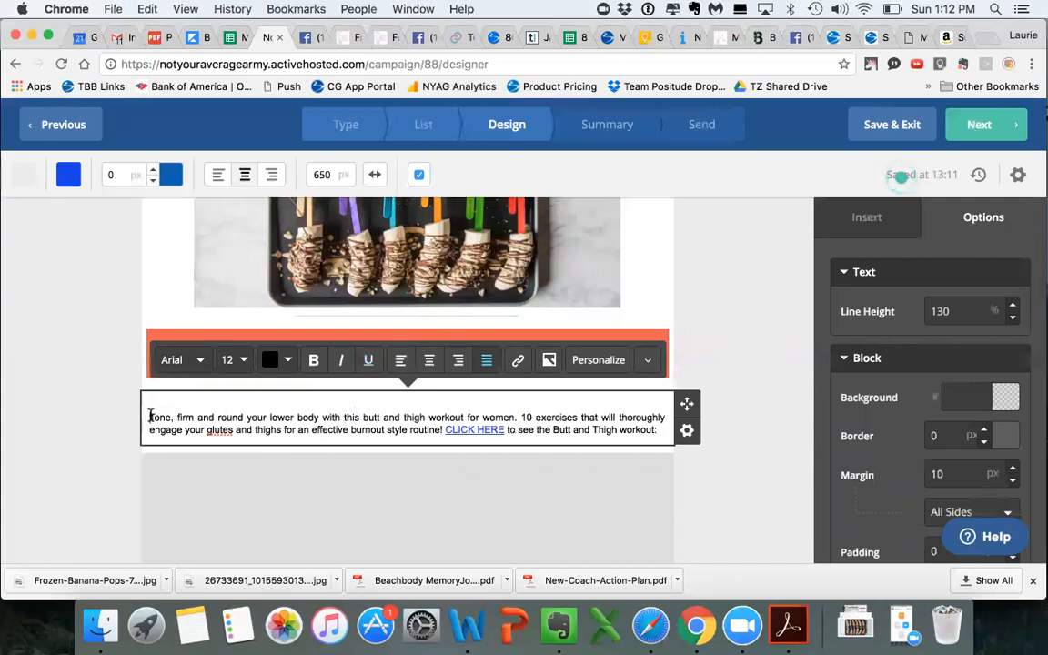
{"action": "key", "text": "BackSpace"}
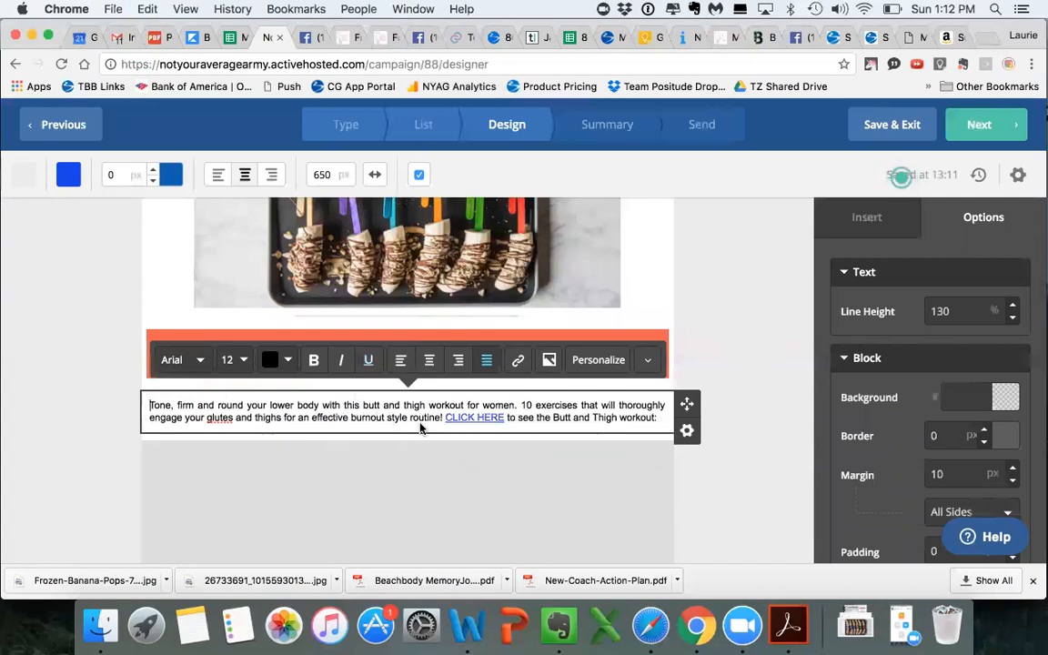
Replace the number 10 before "exercises" in the FITNESS text with TEN
{"action": "double_click", "coordinate": [525, 405]}
{"action": "key", "text": "BackSpace"}
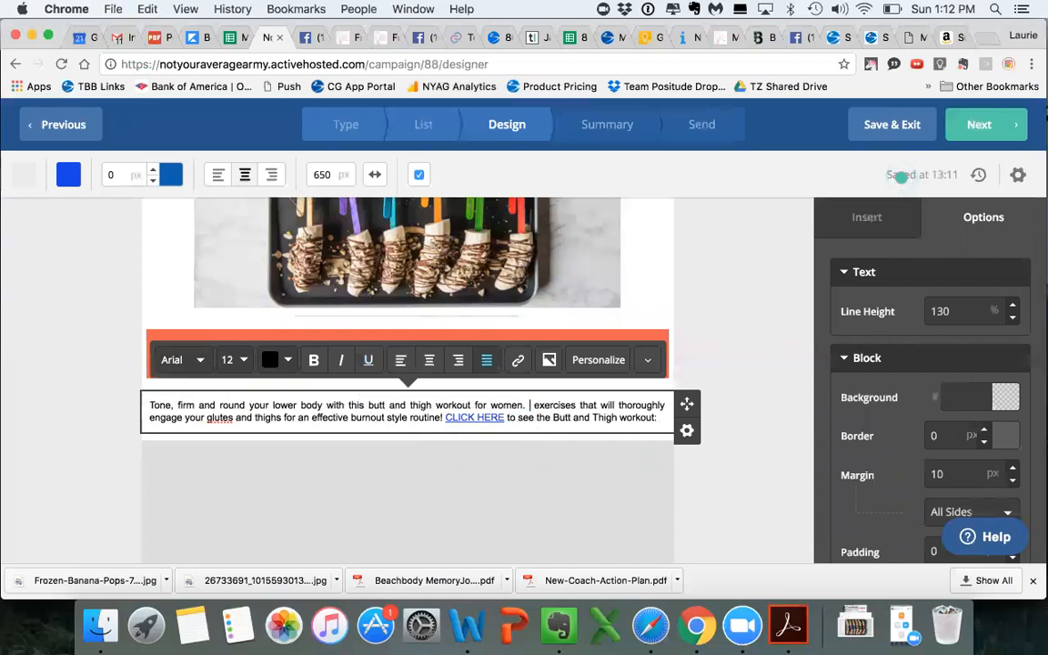
{"action": "key", "text": "BackSpace"}
{"action": "type", "text": "TEN"}
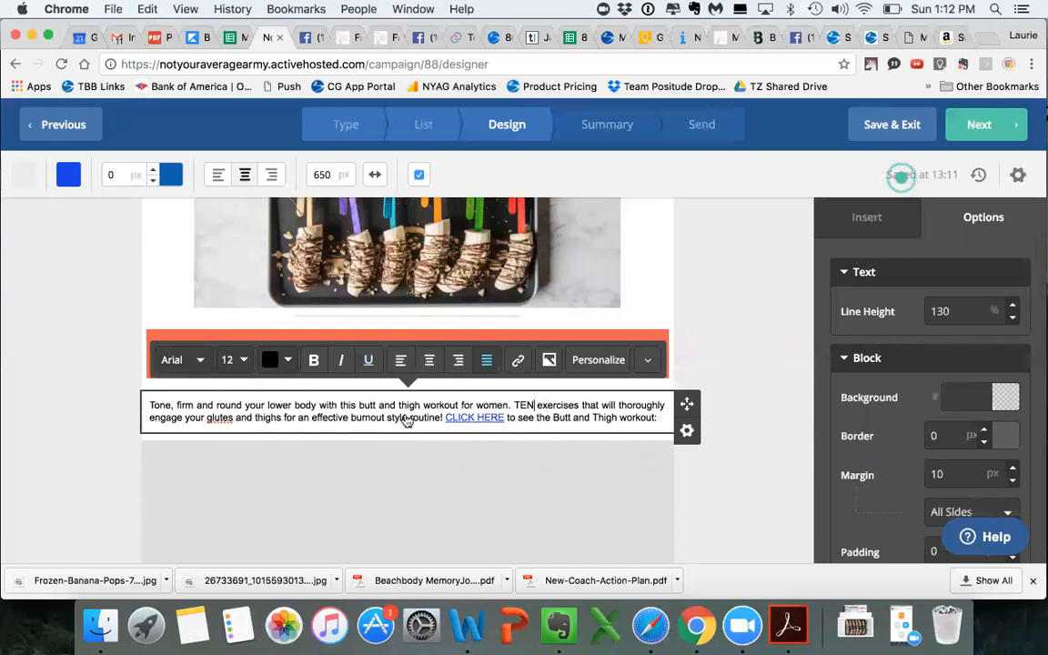
Copy the Facebook photo address from the CLICK HERE link and close the link settings without changes
{"action": "left_click", "coordinate": [486, 421]}
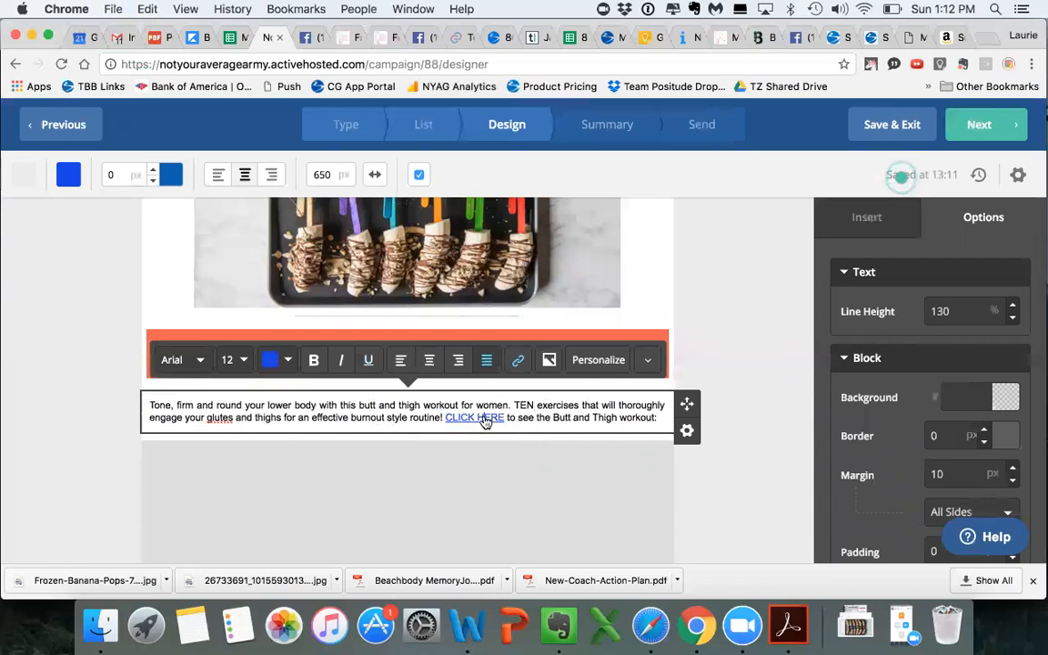
{"action": "left_click", "coordinate": [519, 360]}
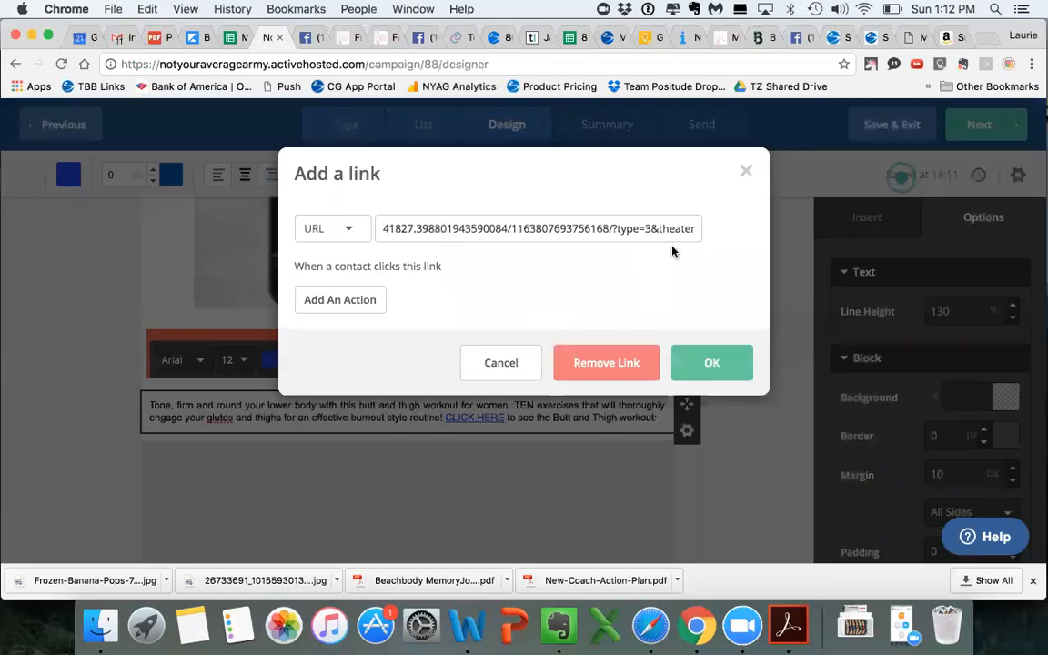
{"action": "left_click_drag", "start_coordinate": [694, 228], "coordinate": [313, 223]}
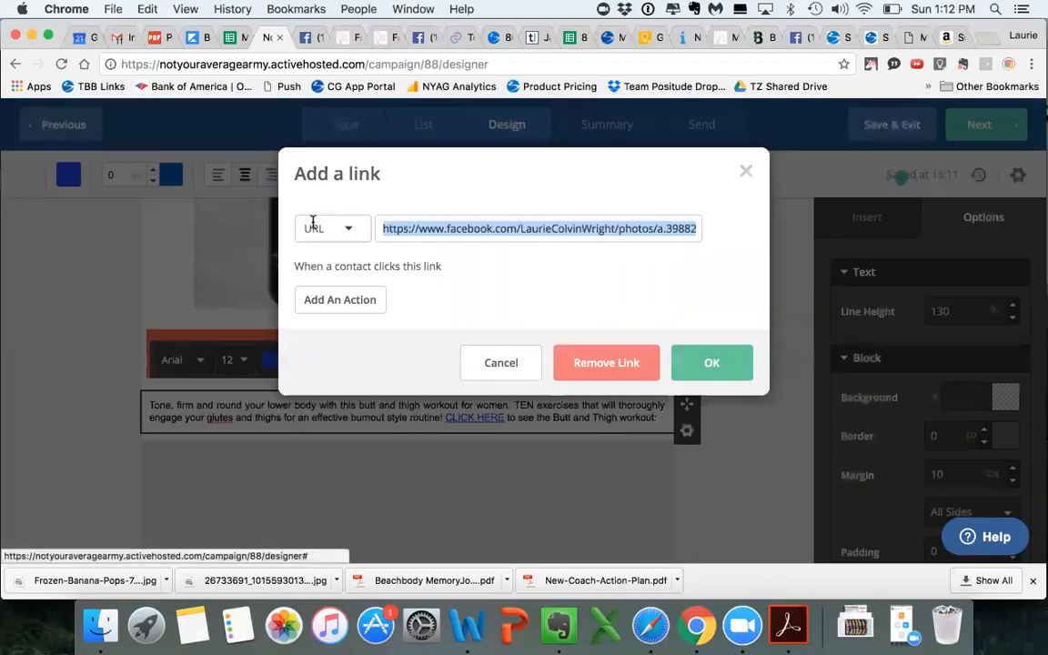
{"action": "left_click", "coordinate": [497, 362]}
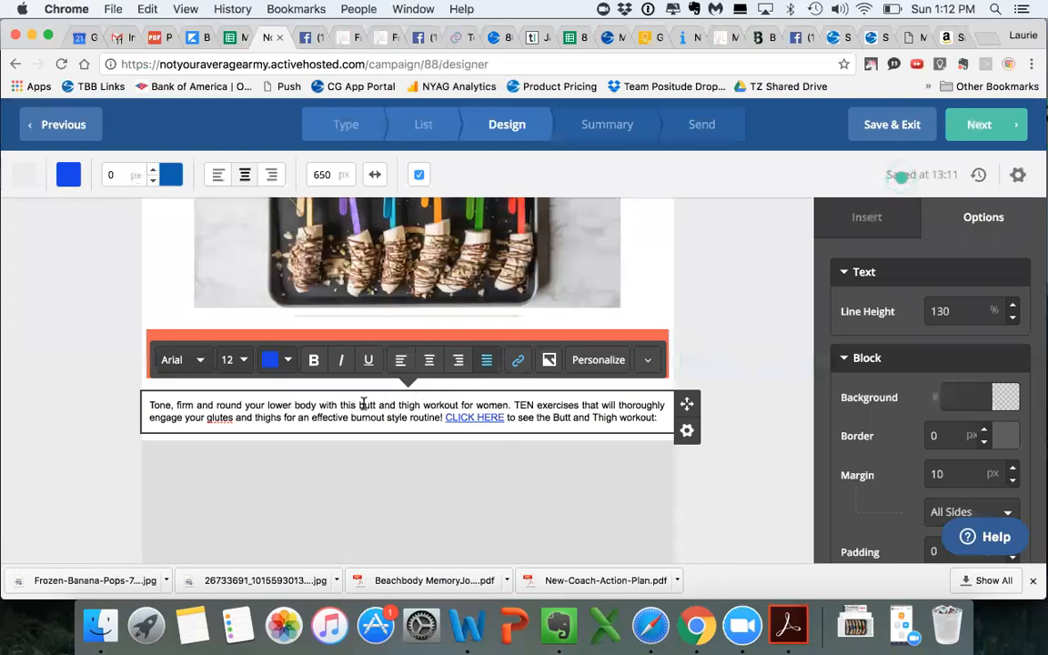
Link the words "butt and thigh workout" in the FITNESS text to the copied Facebook photo address
{"action": "left_click_drag", "start_coordinate": [359, 404], "coordinate": [457, 406]}
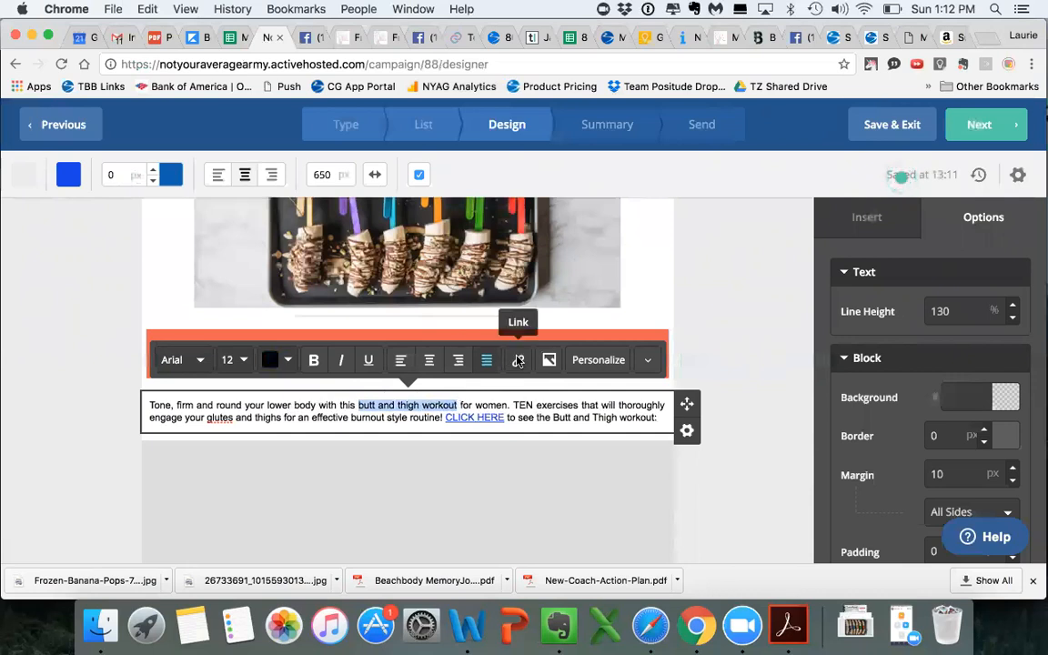
{"action": "left_click", "coordinate": [519, 361]}
{"action": "key", "text": "super+v"}
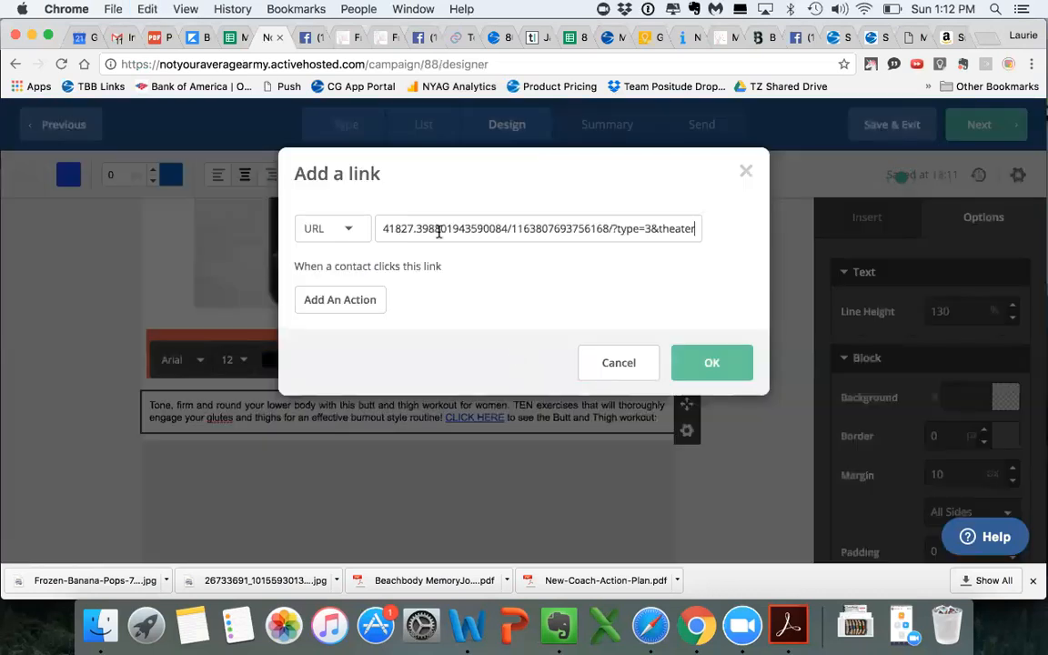
{"action": "left_click", "coordinate": [698, 361]}
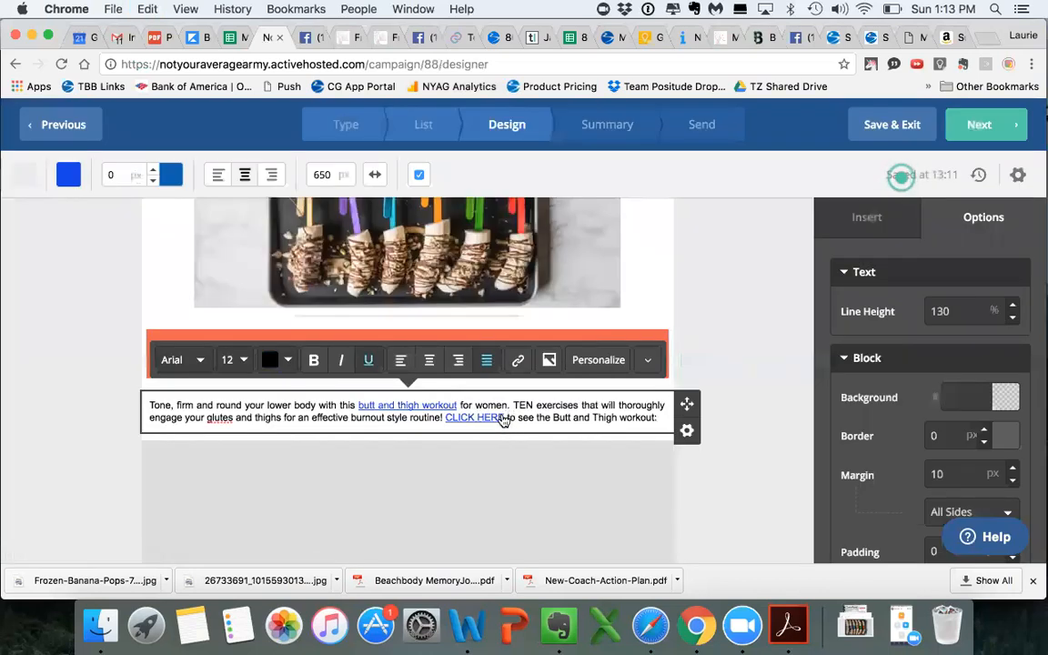
Replace CLICK HERE so the last FITNESS sentence reads "Click on the link above or on the photo below to see the Butt and Thigh workout."
{"action": "left_click_drag", "start_coordinate": [507, 418], "coordinate": [445, 417]}
{"action": "type", "text": "Click on the link"}
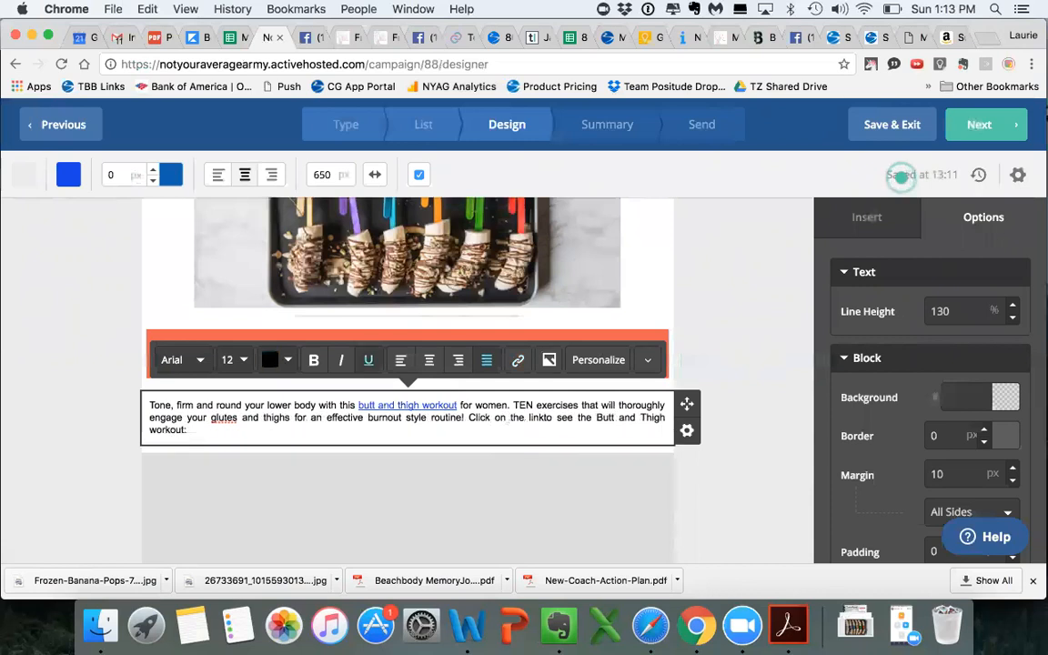
{"action": "type", "text": " above "}
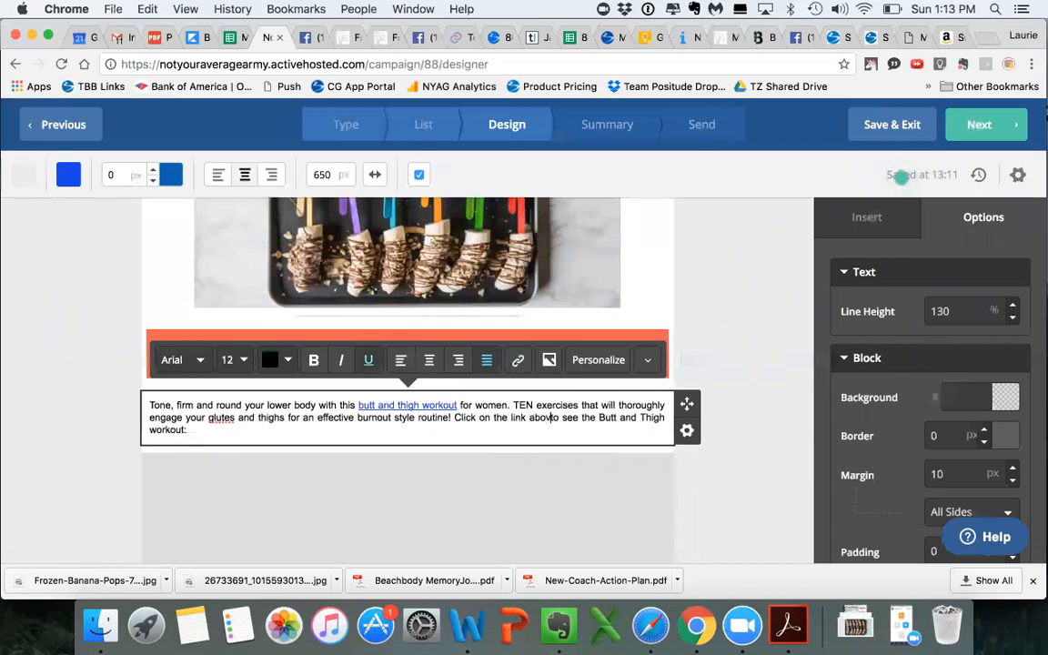
{"action": "type", "text": "or on the pho"}
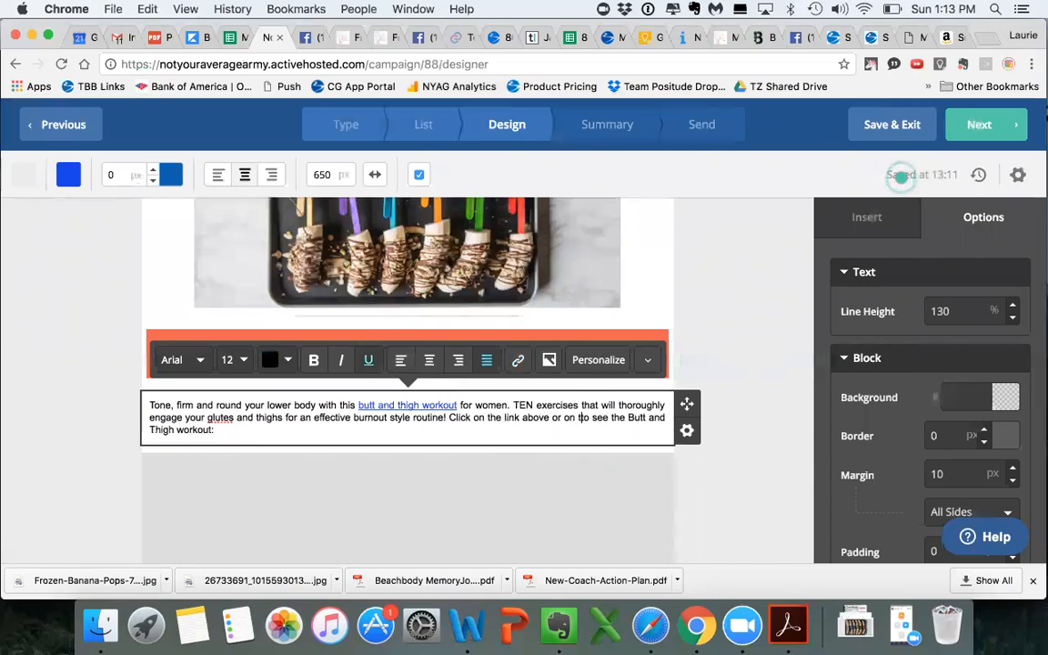
{"action": "type", "text": "to below to"}
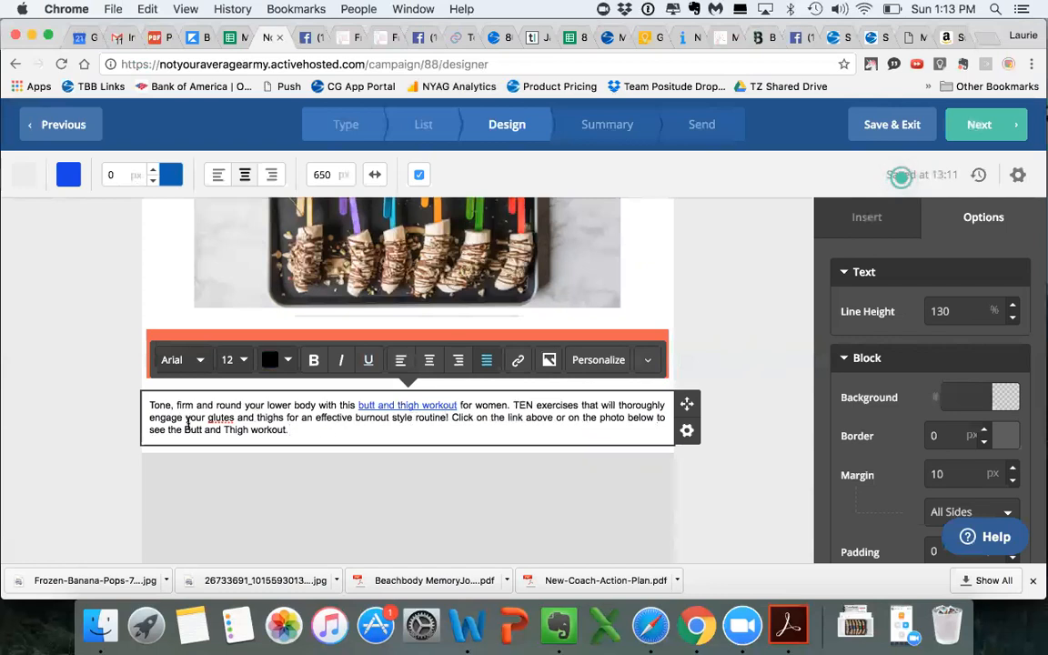
Reword the end of the FITNESS text to "see these moves!" and leave the text block
{"action": "left_click_drag", "start_coordinate": [182, 431], "coordinate": [292, 429]}
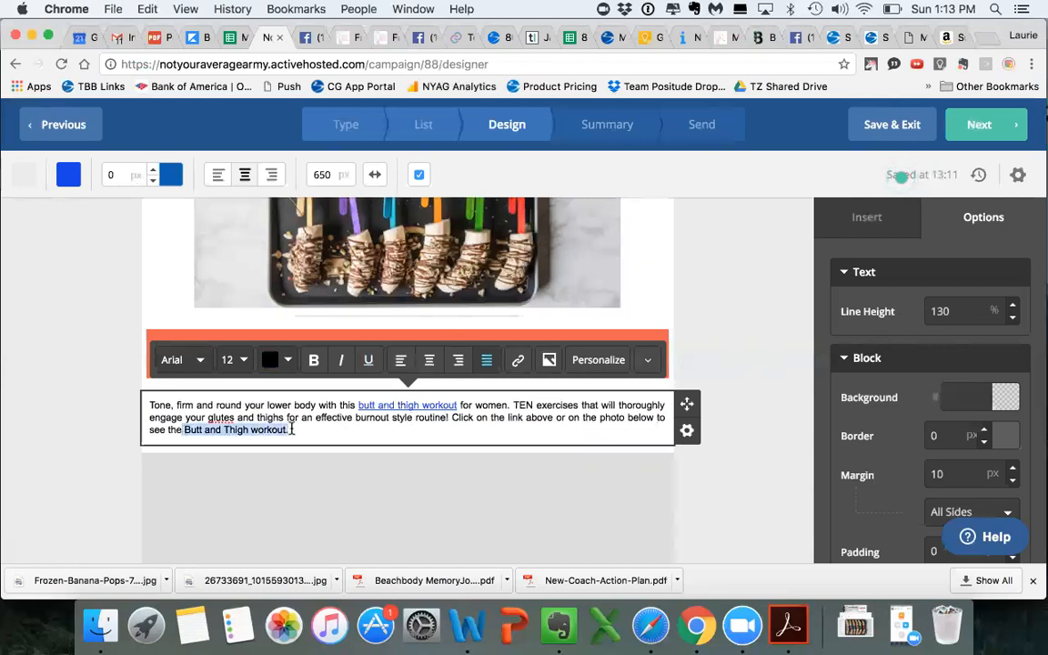
{"action": "type", "text": "see these moves!"}
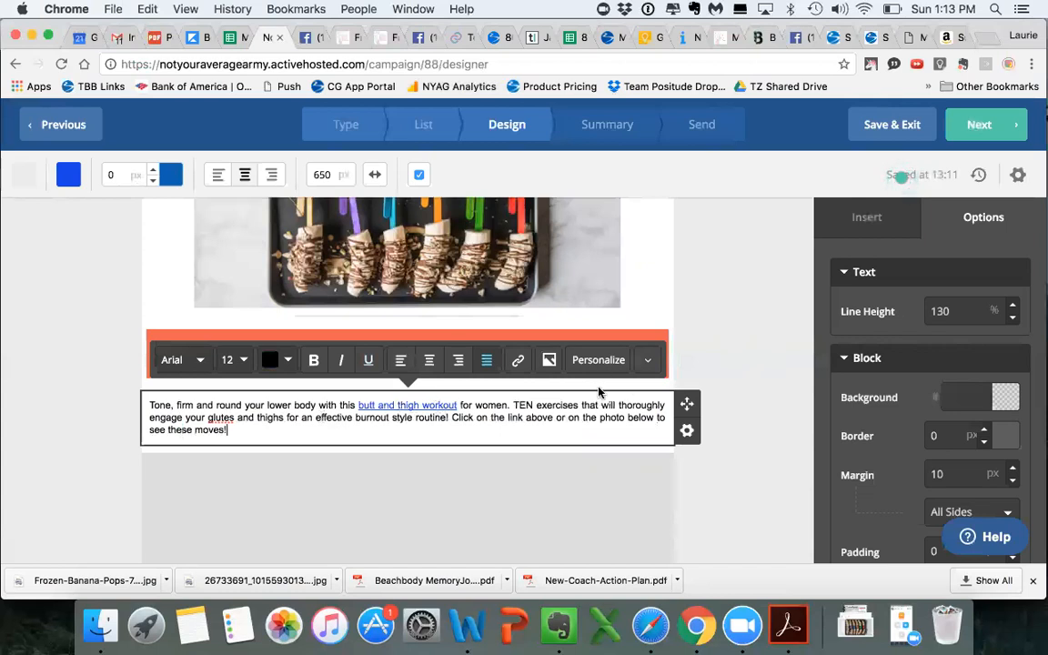
{"action": "left_click", "coordinate": [716, 287]}
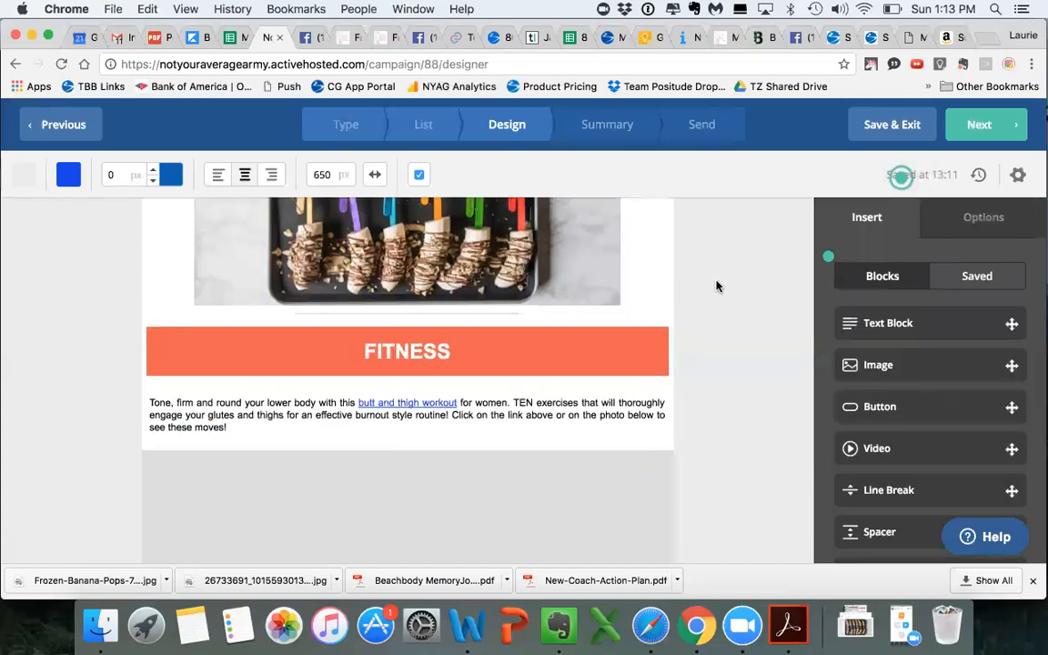
Open the image library for the empty image block below the FITNESS text and look through the stored pictures
{"action": "scroll", "coordinate": [716, 286], "scroll_direction": "down", "scroll_amount": 2}
{"action": "scroll", "coordinate": [531, 423], "scroll_direction": "down", "scroll_amount": 2}
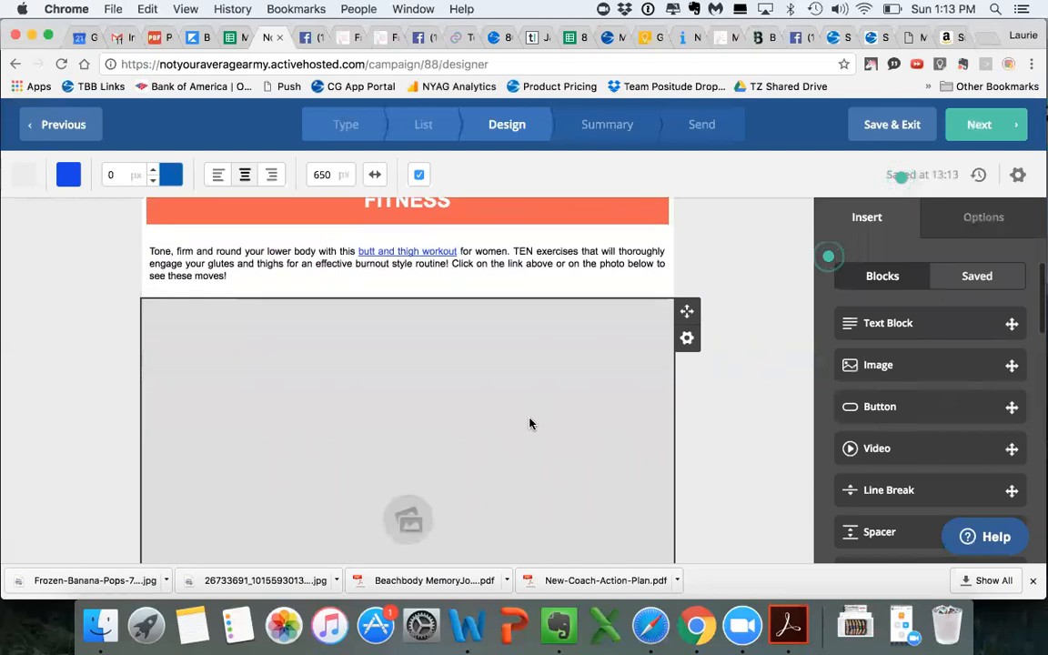
{"action": "scroll", "coordinate": [531, 423], "scroll_direction": "down", "scroll_amount": 2}
{"action": "left_click", "coordinate": [489, 423]}
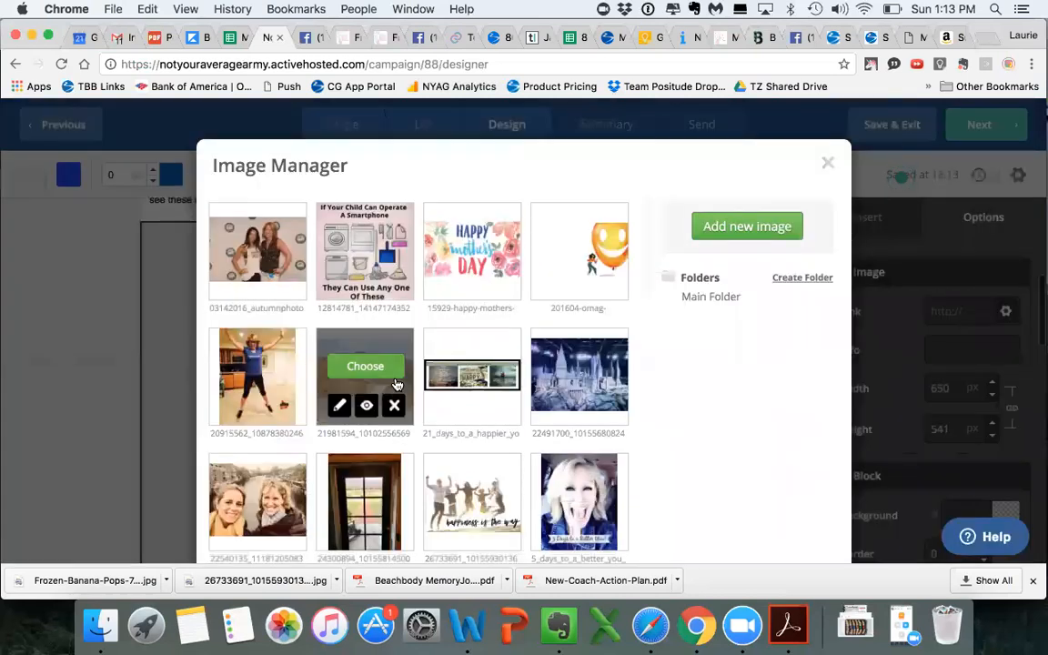
{"action": "scroll", "coordinate": [398, 385], "scroll_direction": "down", "scroll_amount": 10}
{"action": "scroll", "coordinate": [397, 385], "scroll_direction": "down", "scroll_amount": 3}
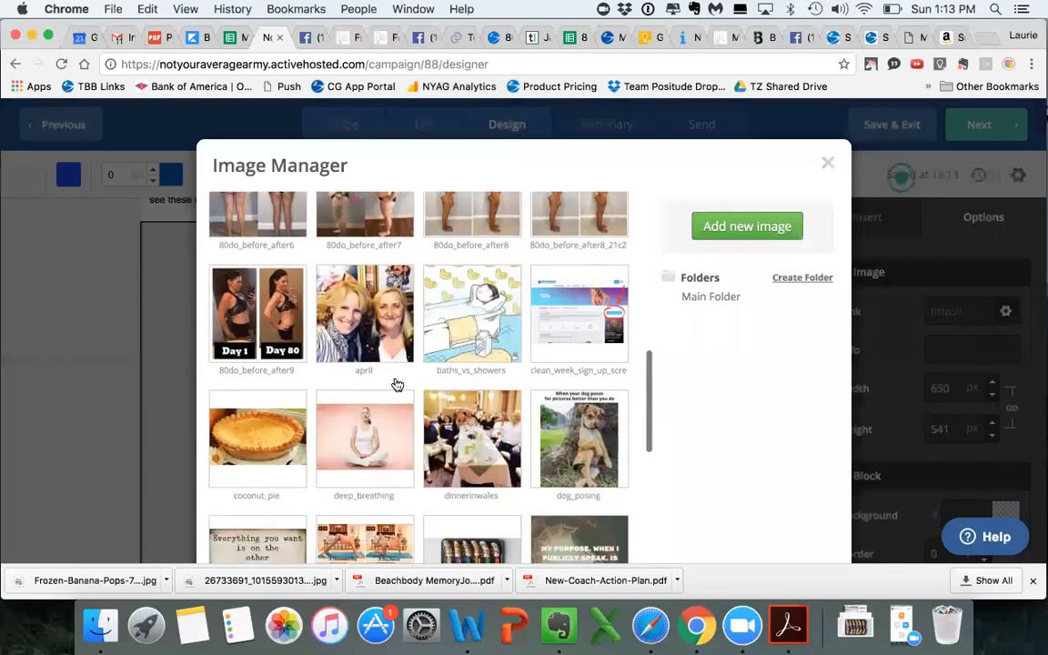
Upload the butt and thigh workout picture from the Desktop folder and place it in the FITNESS image block
{"action": "left_click", "coordinate": [721, 225]}
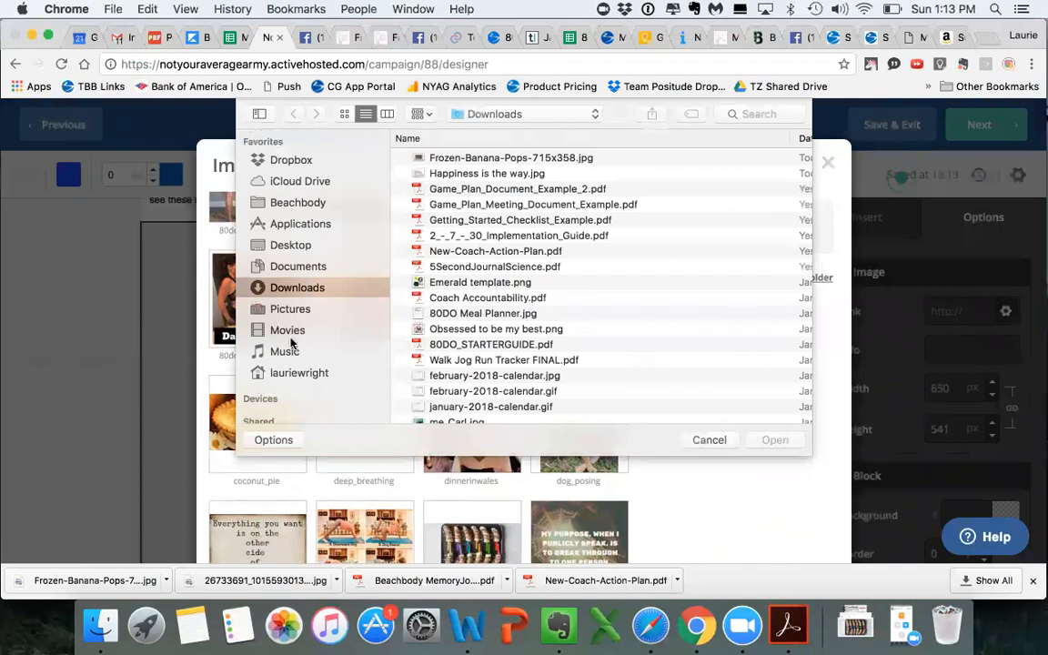
{"action": "left_click", "coordinate": [293, 245]}
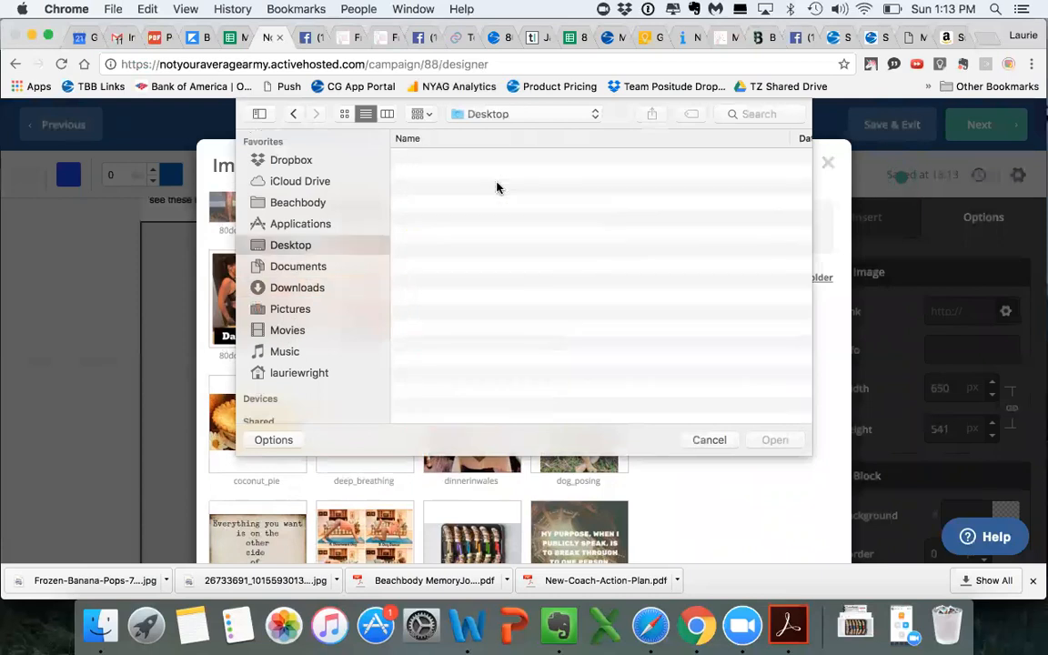
{"action": "double_click", "coordinate": [498, 160]}
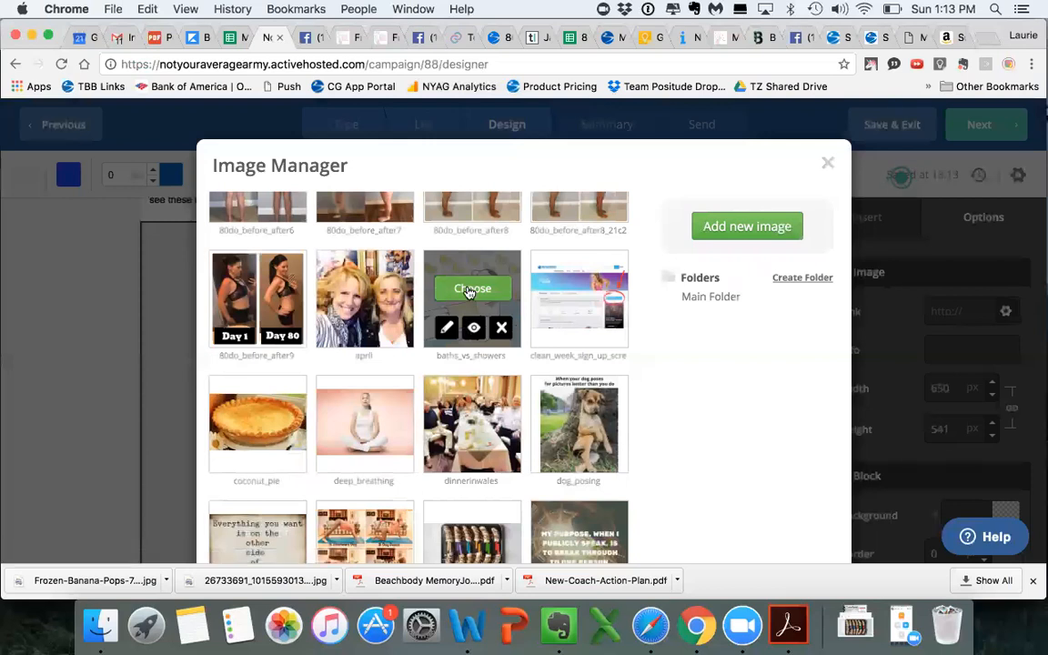
{"action": "scroll", "coordinate": [462, 391], "scroll_direction": "down", "scroll_amount": 2}
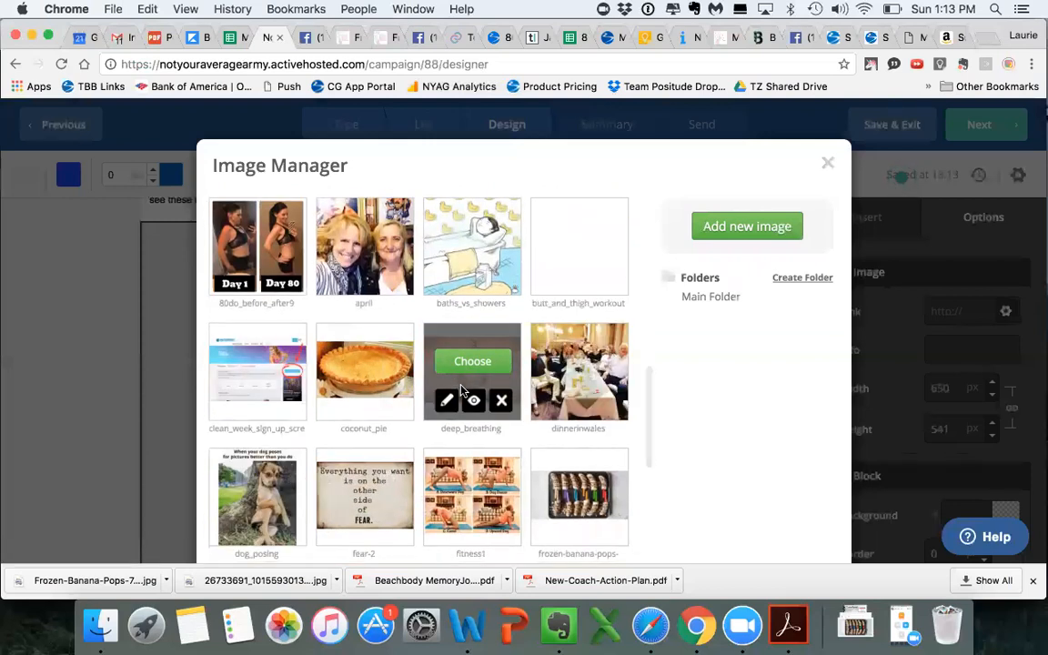
{"action": "left_click", "coordinate": [573, 236]}
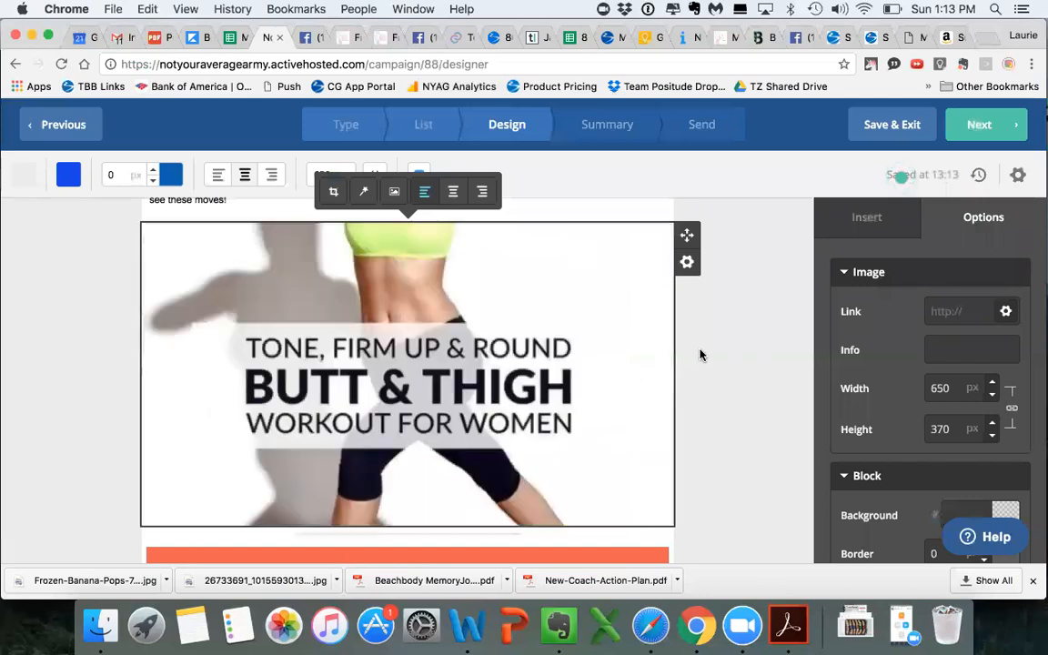
Shrink the butt and thigh workout image to 508 by 290 px, centre it and leave the image block
{"action": "scroll", "coordinate": [580, 386], "scroll_direction": "down", "scroll_amount": 1}
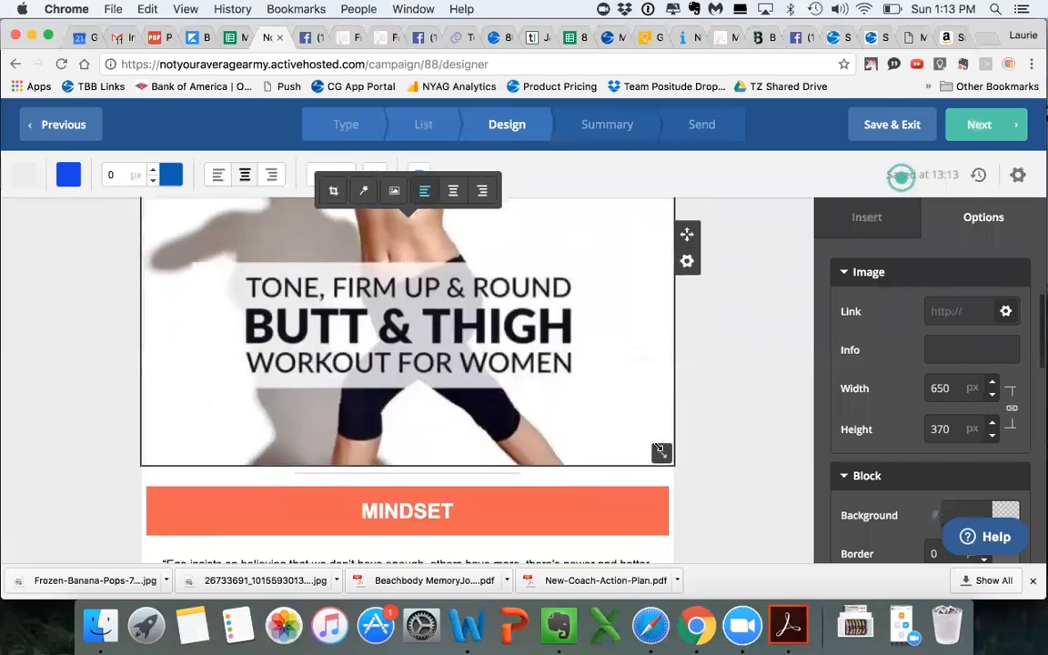
{"action": "left_click_drag", "start_coordinate": [623, 424], "coordinate": [559, 385]}
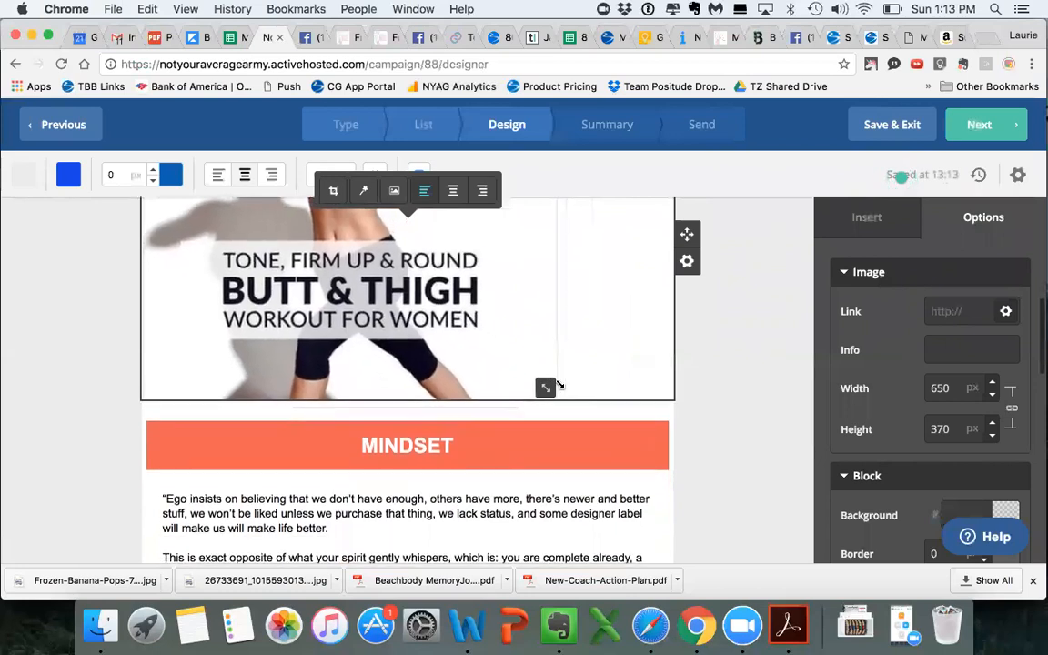
{"action": "scroll", "coordinate": [772, 355], "scroll_direction": "up", "scroll_amount": 3}
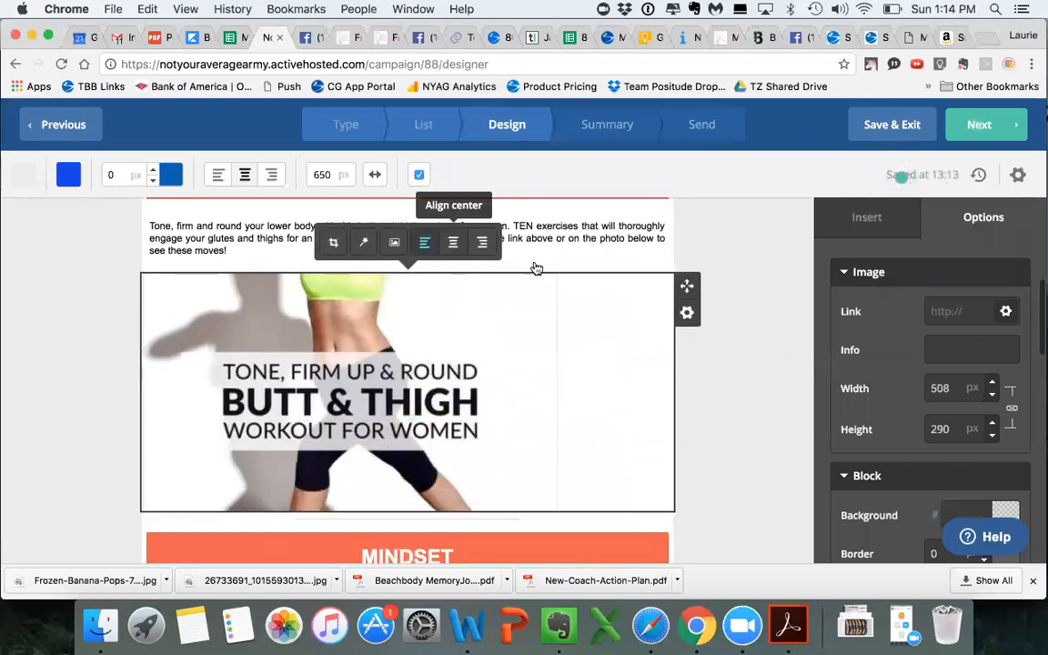
{"action": "left_click", "coordinate": [455, 248]}
{"action": "scroll", "coordinate": [767, 380], "scroll_direction": "down", "scroll_amount": 3}
{"action": "scroll", "coordinate": [769, 382], "scroll_direction": "up", "scroll_amount": 5}
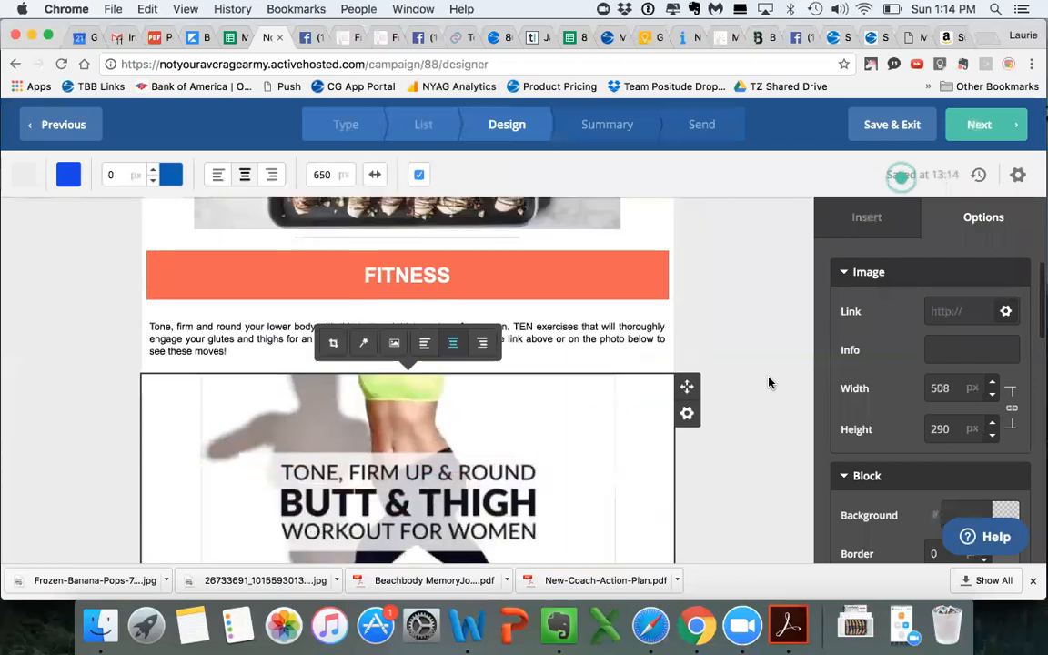
{"action": "scroll", "coordinate": [769, 382], "scroll_direction": "down", "scroll_amount": 3}
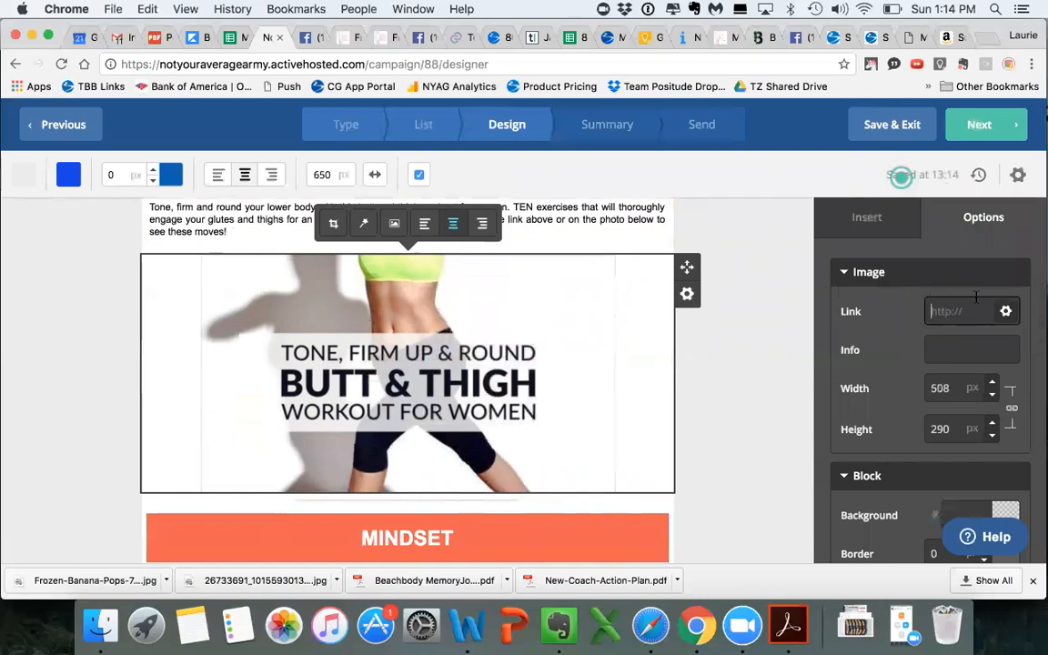
{"action": "left_click", "coordinate": [777, 407]}
Look over the newsletter sections, then browse the recipes page of the notyouraveragegrandma.com website
{"action": "scroll", "coordinate": [773, 405], "scroll_direction": "down", "scroll_amount": 10}
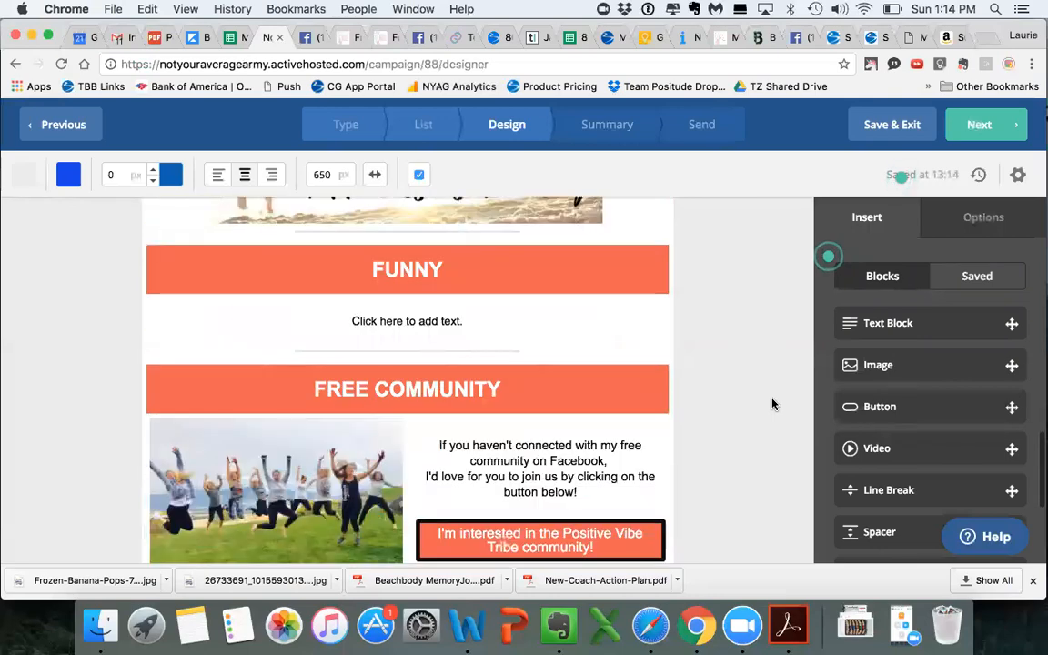
{"action": "scroll", "coordinate": [772, 405], "scroll_direction": "up", "scroll_amount": 15}
{"action": "scroll", "coordinate": [773, 405], "scroll_direction": "down", "scroll_amount": 8}
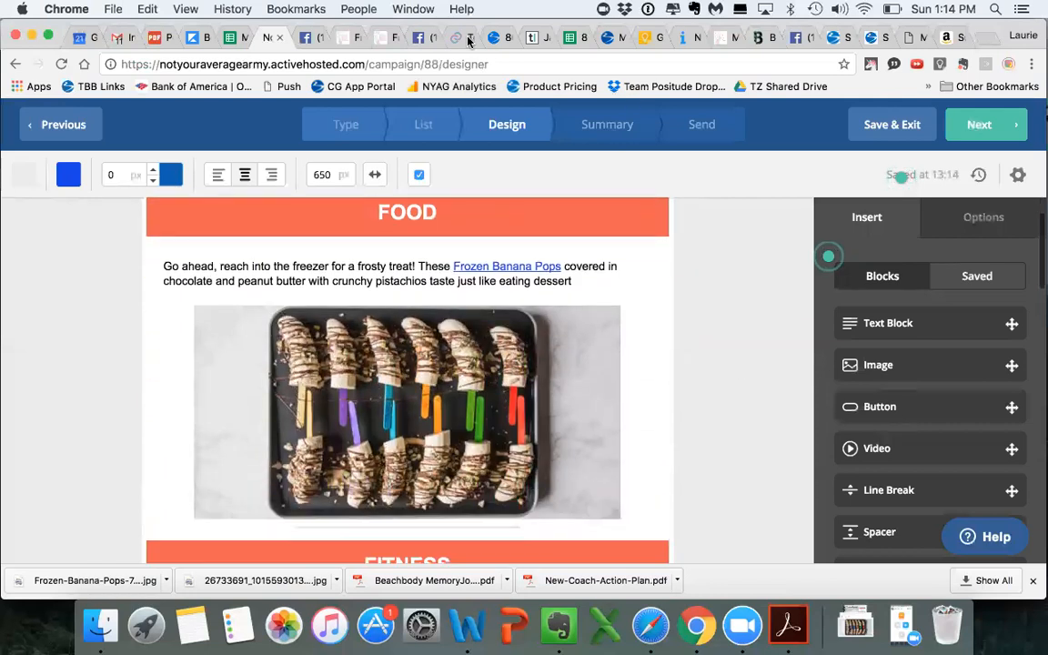
{"action": "left_click", "coordinate": [348, 39]}
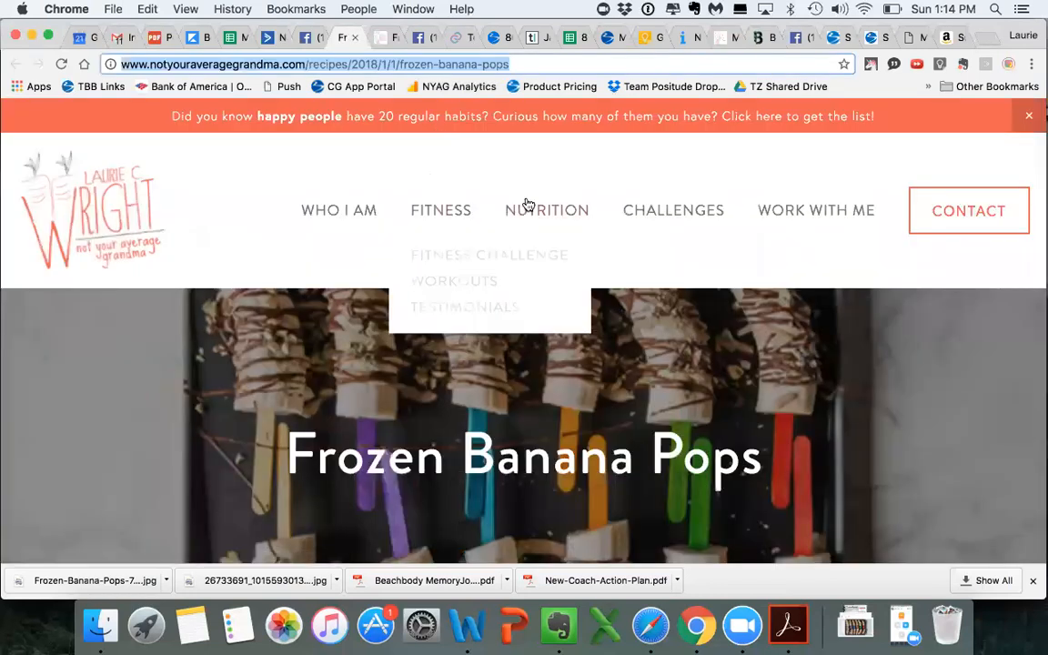
{"action": "mouse_move", "coordinate": [531, 214]}
{"action": "left_click", "coordinate": [537, 319]}
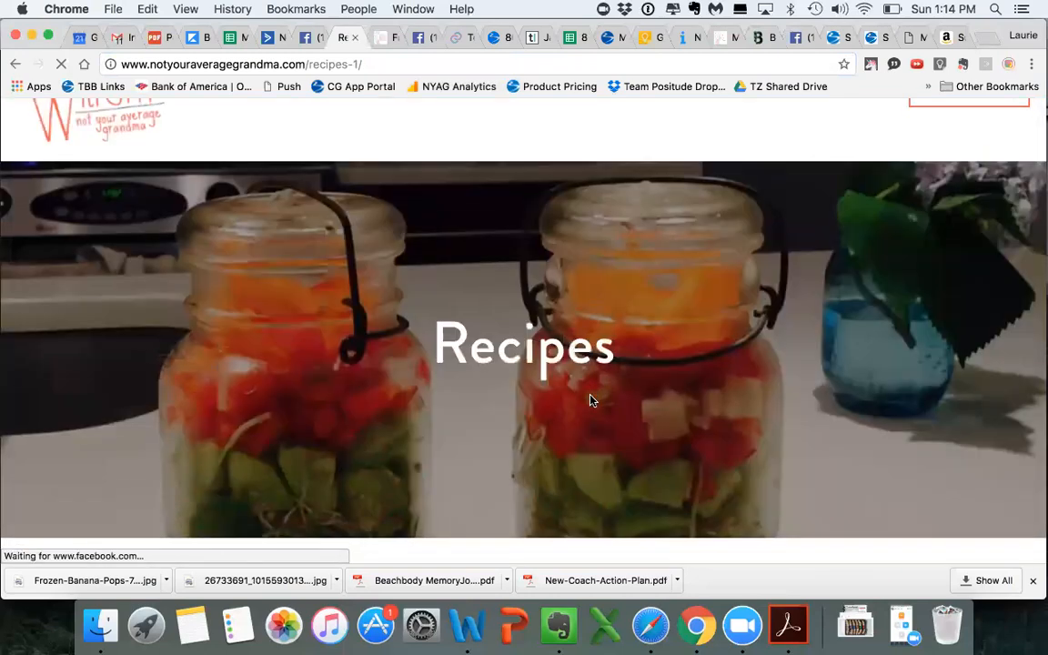
{"action": "scroll", "coordinate": [590, 400], "scroll_direction": "down", "scroll_amount": 5}
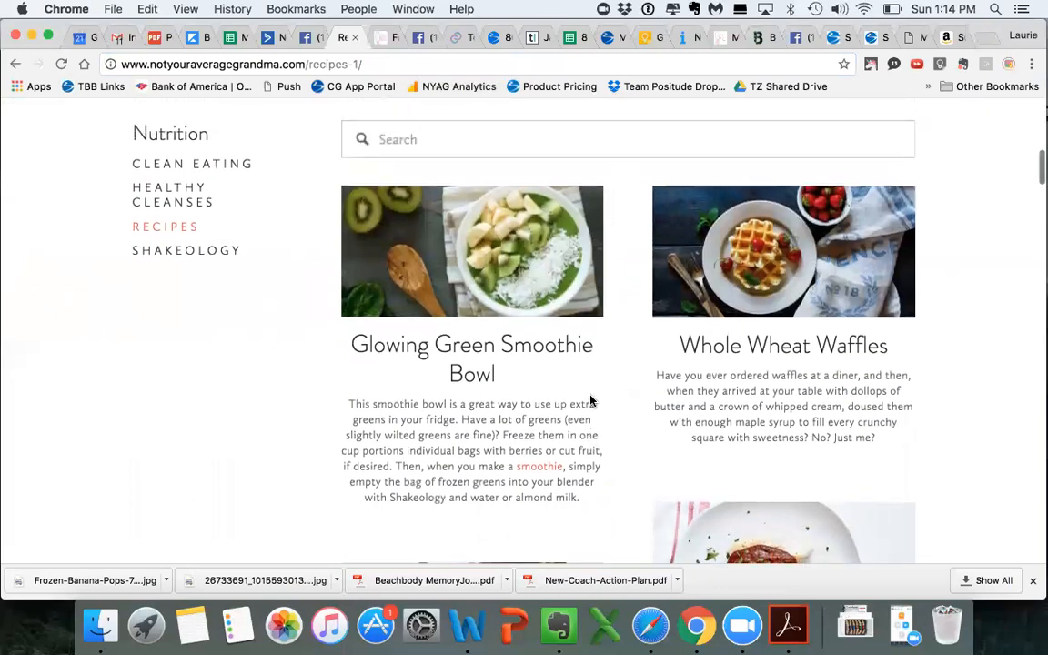
{"action": "scroll", "coordinate": [591, 400], "scroll_direction": "down", "scroll_amount": 5}
{"action": "scroll", "coordinate": [590, 401], "scroll_direction": "down", "scroll_amount": 2}
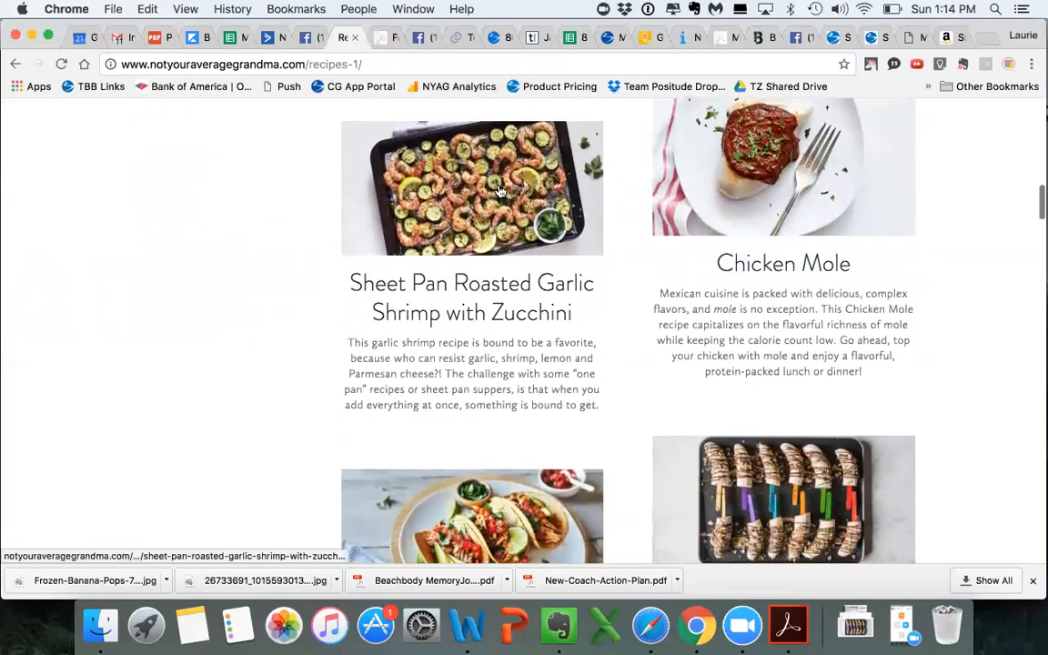
Open the Sheet Pan Roasted Garlic Shrimp with Zucchini recipe and look through its ingredients, instructions and photos
{"action": "left_click", "coordinate": [499, 191]}
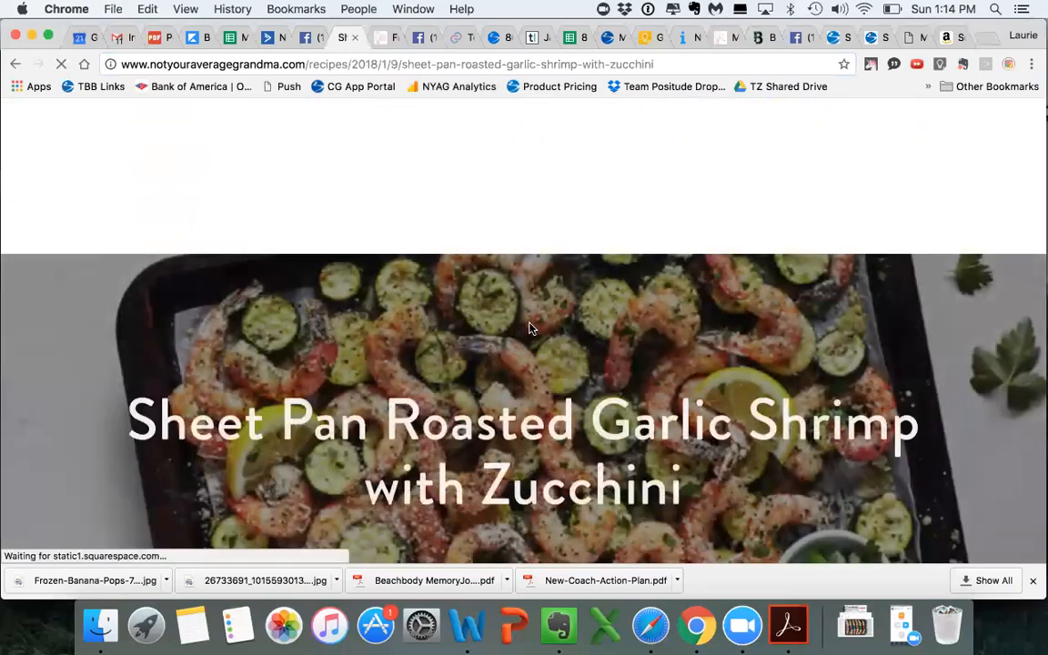
{"action": "scroll", "coordinate": [530, 329], "scroll_direction": "down", "scroll_amount": 2}
{"action": "scroll", "coordinate": [530, 328], "scroll_direction": "down", "scroll_amount": 5}
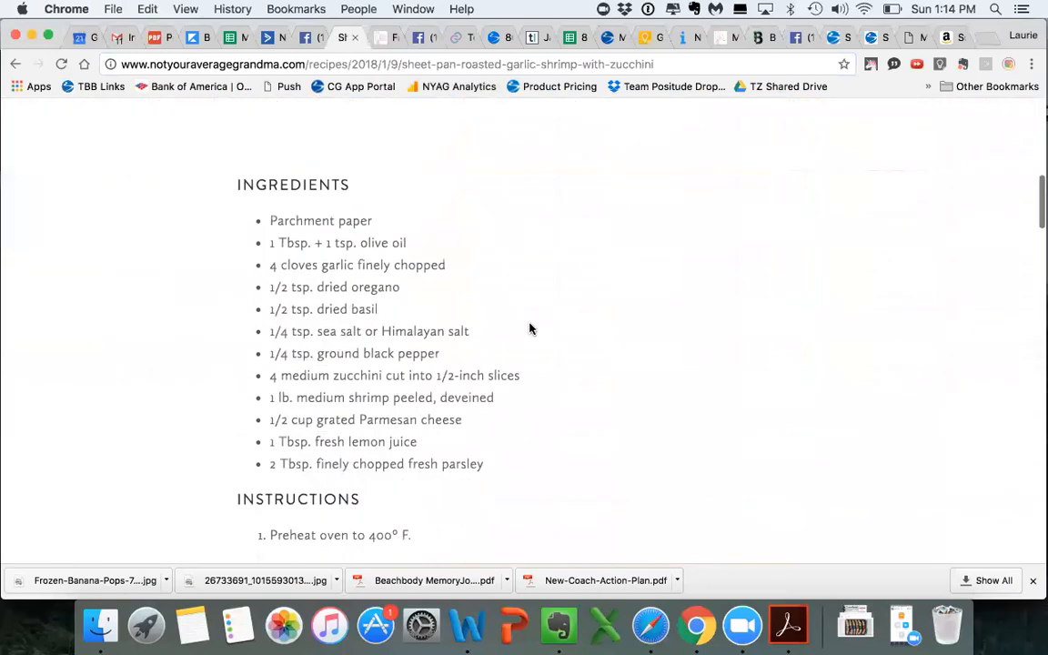
{"action": "scroll", "coordinate": [530, 328], "scroll_direction": "down", "scroll_amount": 8}
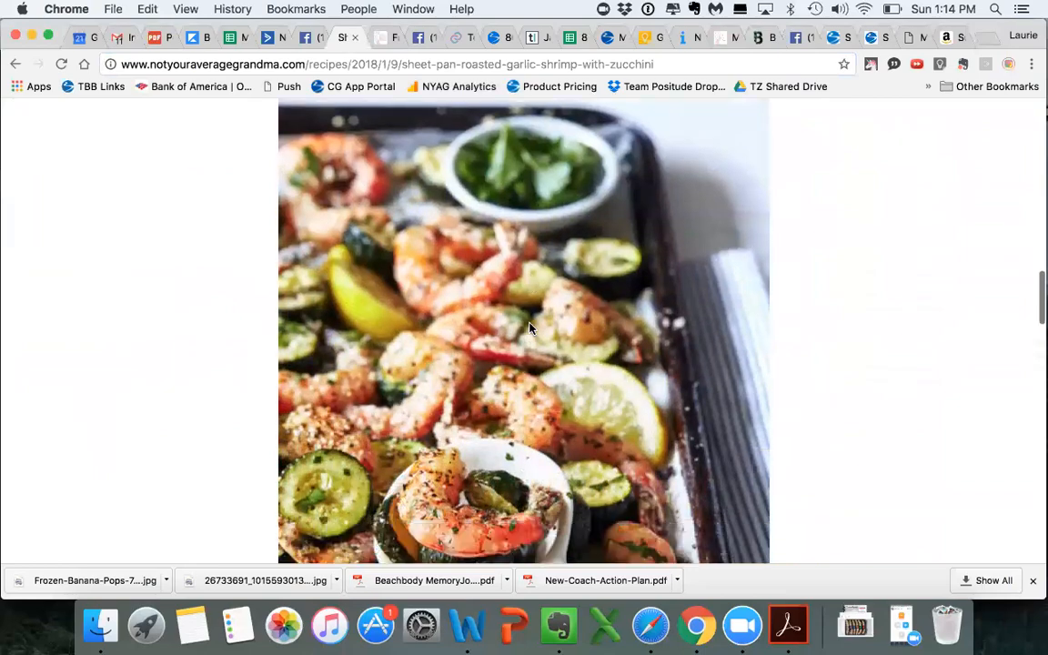
{"action": "scroll", "coordinate": [530, 328], "scroll_direction": "down", "scroll_amount": 5}
{"action": "scroll", "coordinate": [530, 328], "scroll_direction": "up", "scroll_amount": 10}
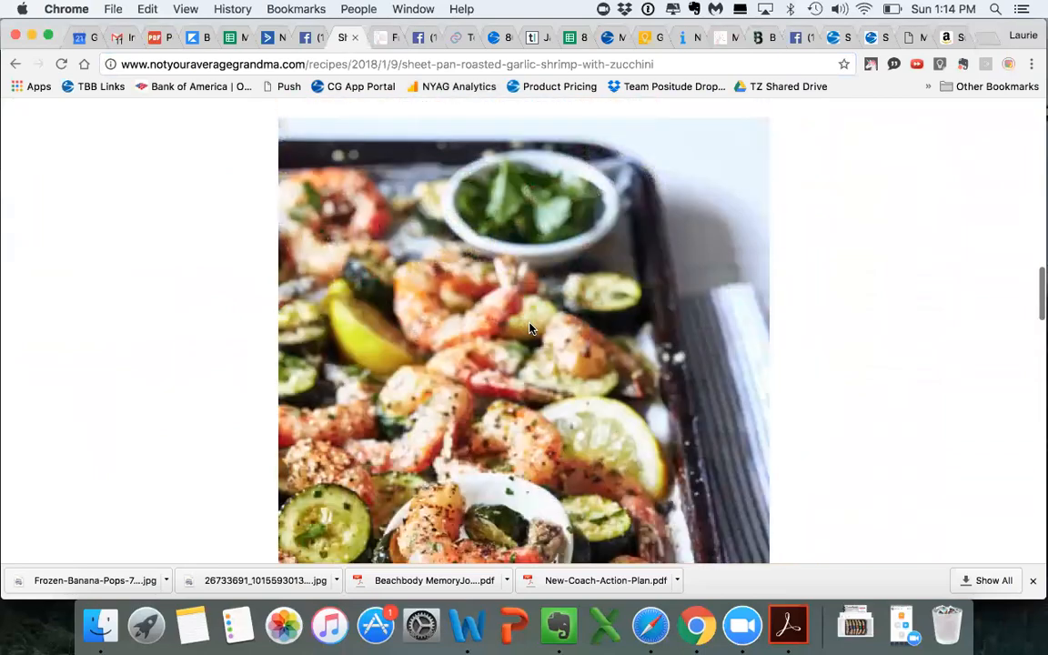
{"action": "scroll", "coordinate": [531, 328], "scroll_direction": "up", "scroll_amount": 10}
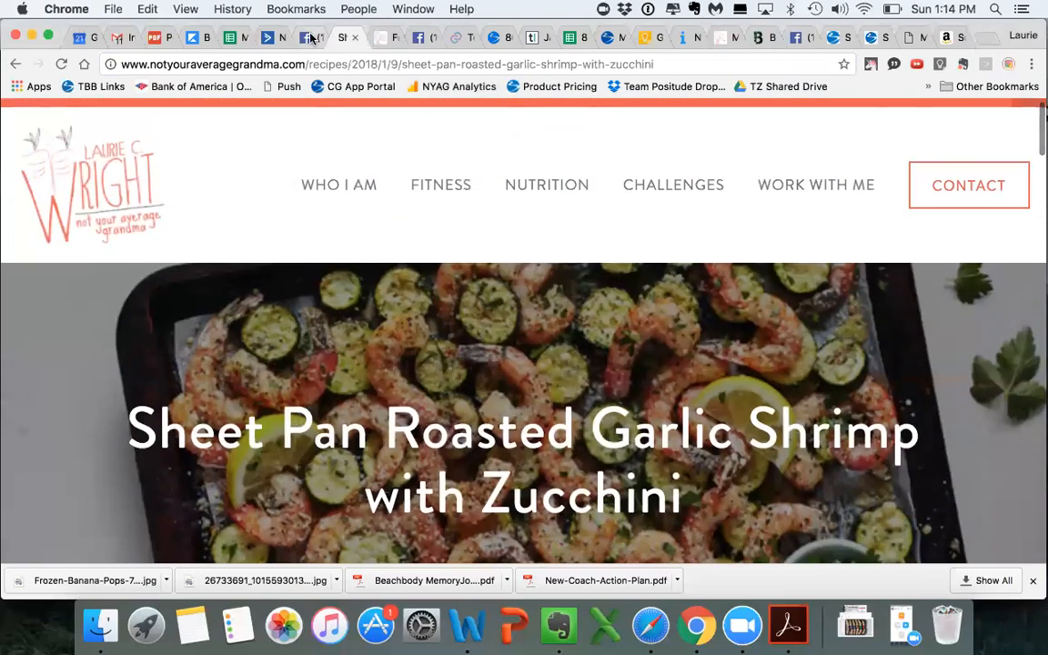
Glance at the Facebook workout post and review the newsletter sections from the Quote of the Week down to FREE COMMUNITY
{"action": "left_click", "coordinate": [310, 37]}
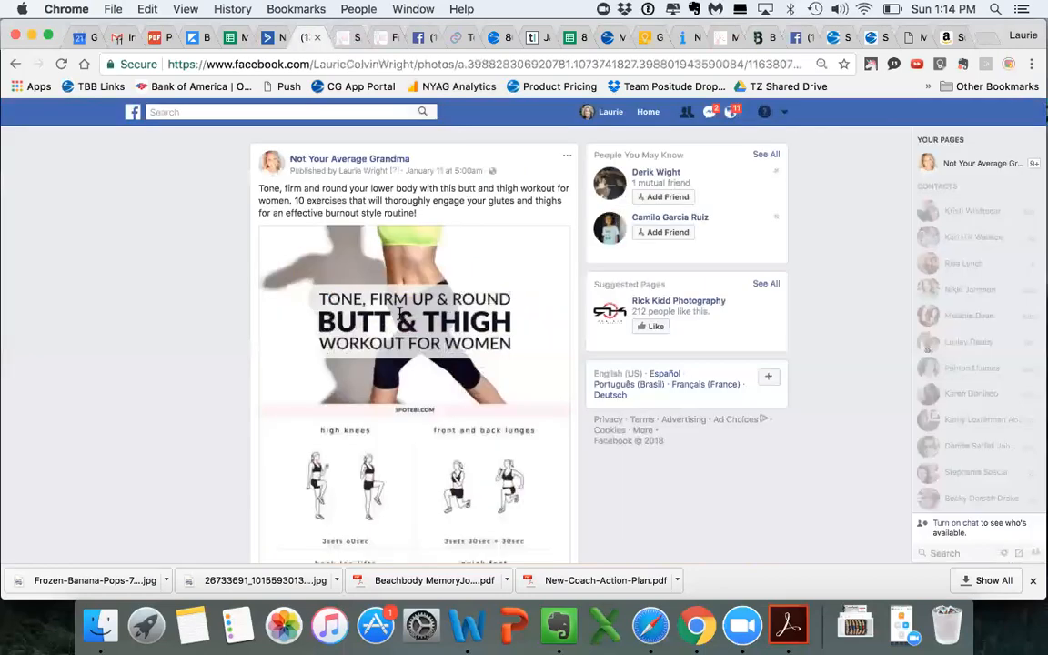
{"action": "left_click", "coordinate": [271, 41]}
{"action": "scroll", "coordinate": [337, 273], "scroll_direction": "down", "scroll_amount": 3}
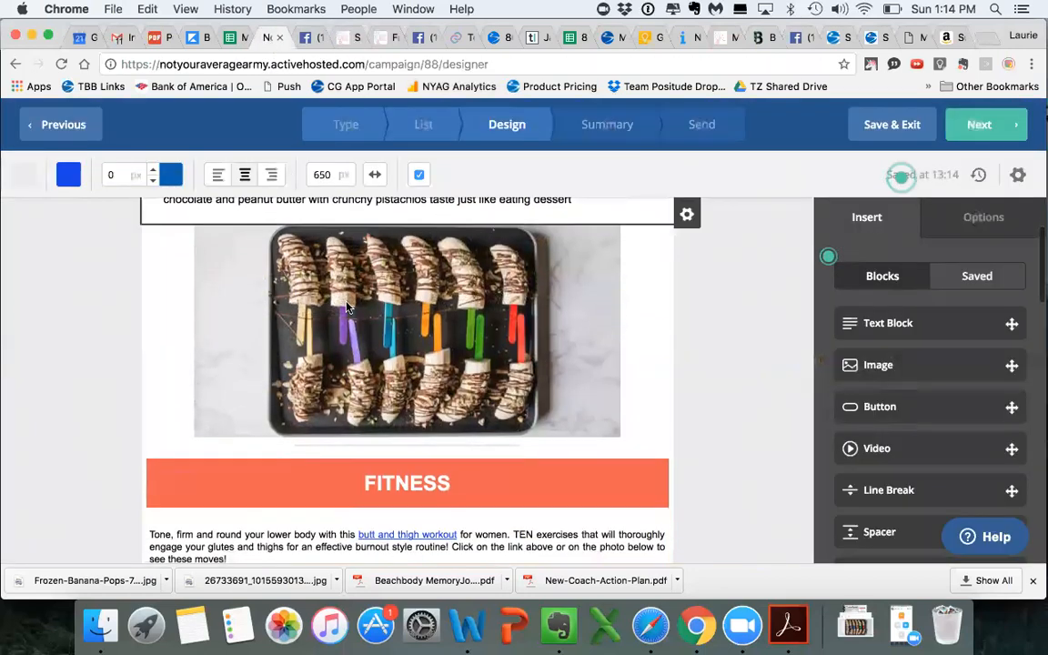
{"action": "scroll", "coordinate": [346, 306], "scroll_direction": "up", "scroll_amount": 10}
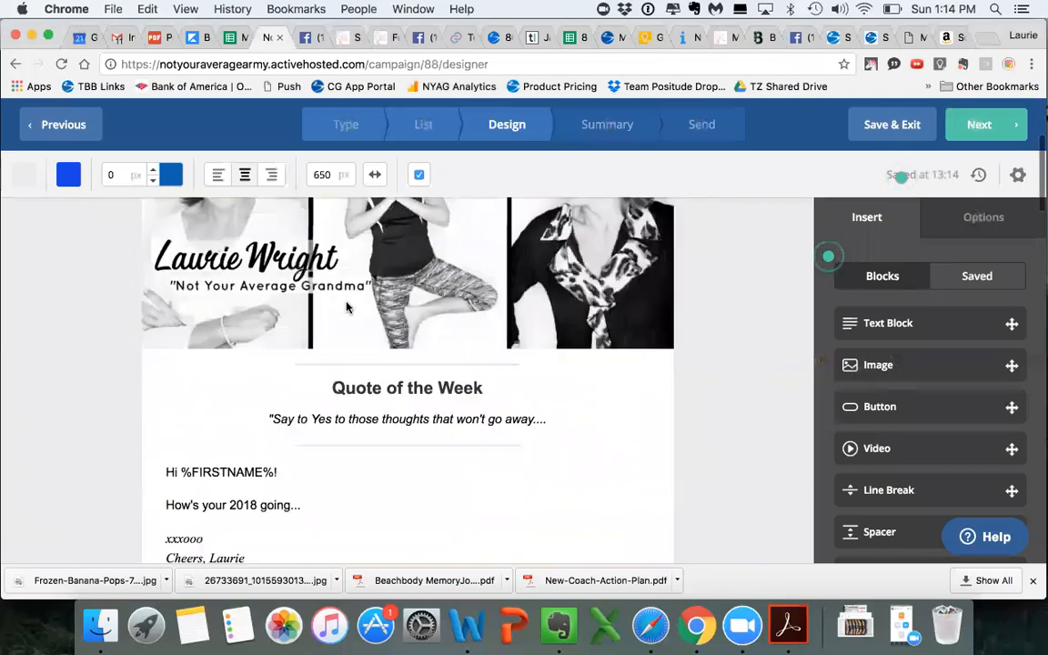
{"action": "scroll", "coordinate": [345, 307], "scroll_direction": "down", "scroll_amount": 20}
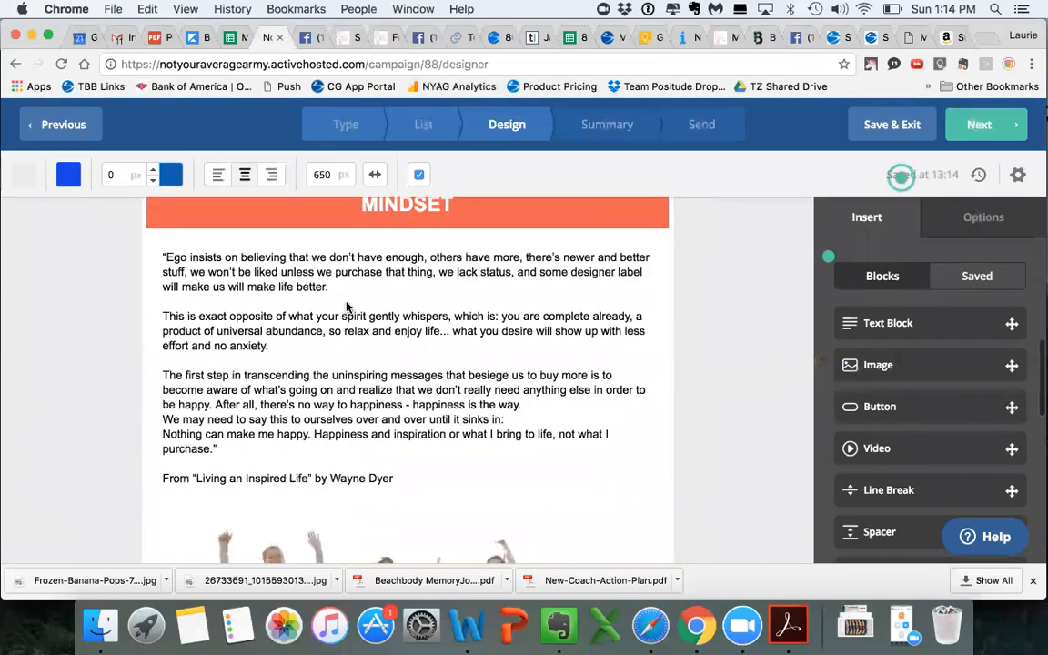
{"action": "scroll", "coordinate": [346, 307], "scroll_direction": "down", "scroll_amount": 5}
{"action": "scroll", "coordinate": [382, 300], "scroll_direction": "up", "scroll_amount": 4}
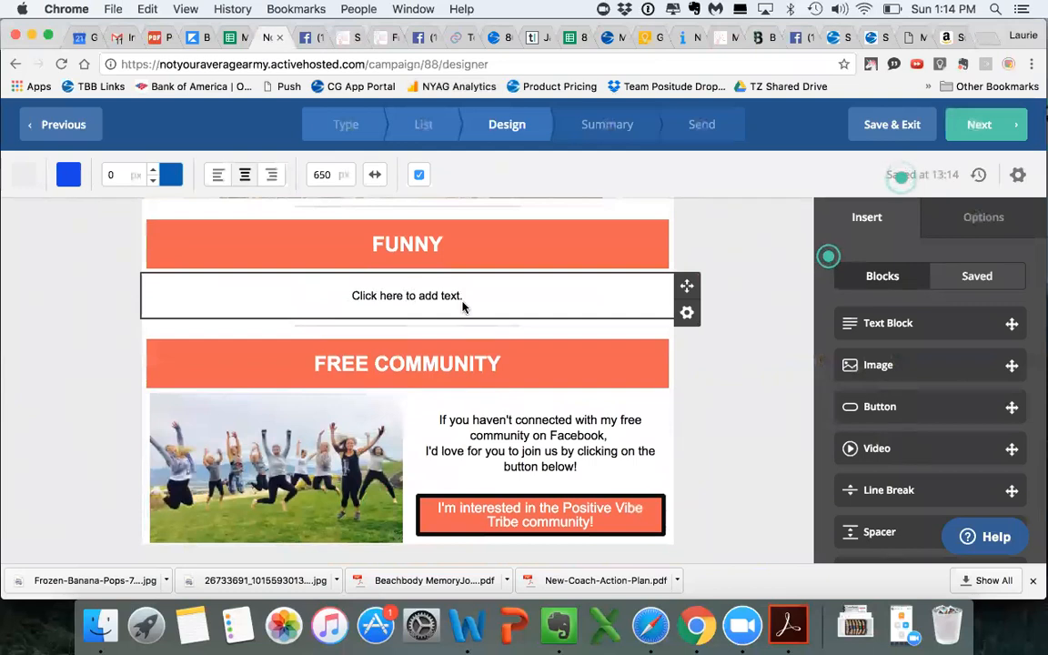
Try to go back from the Facebook butt and thigh workout post to the earlier page and close the enlarged photo
{"action": "left_click", "coordinate": [308, 39]}
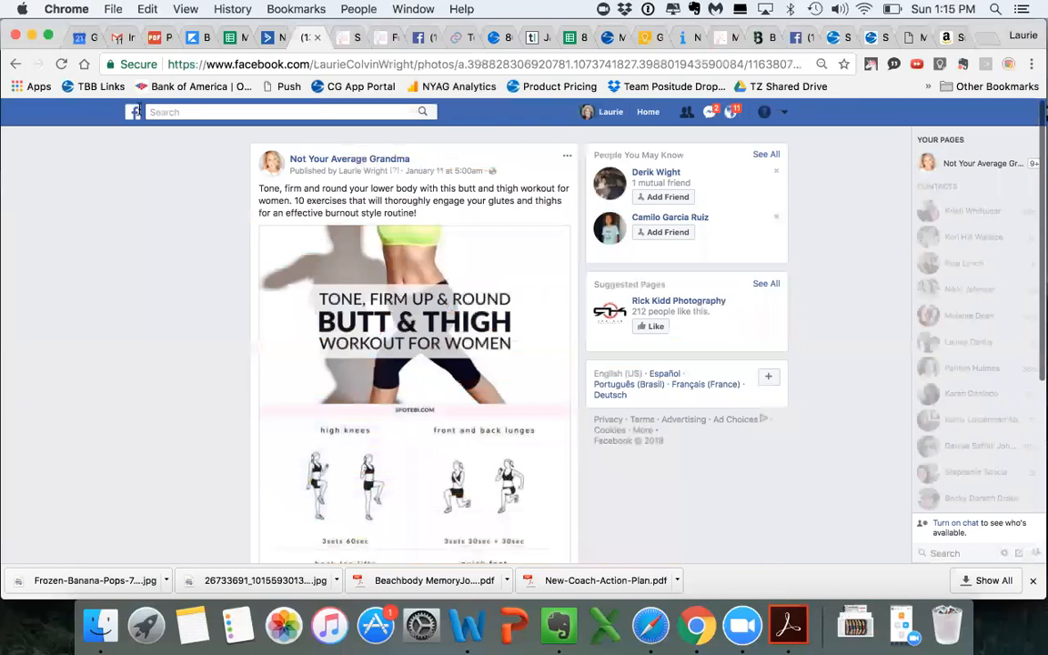
{"action": "left_click", "coordinate": [17, 65]}
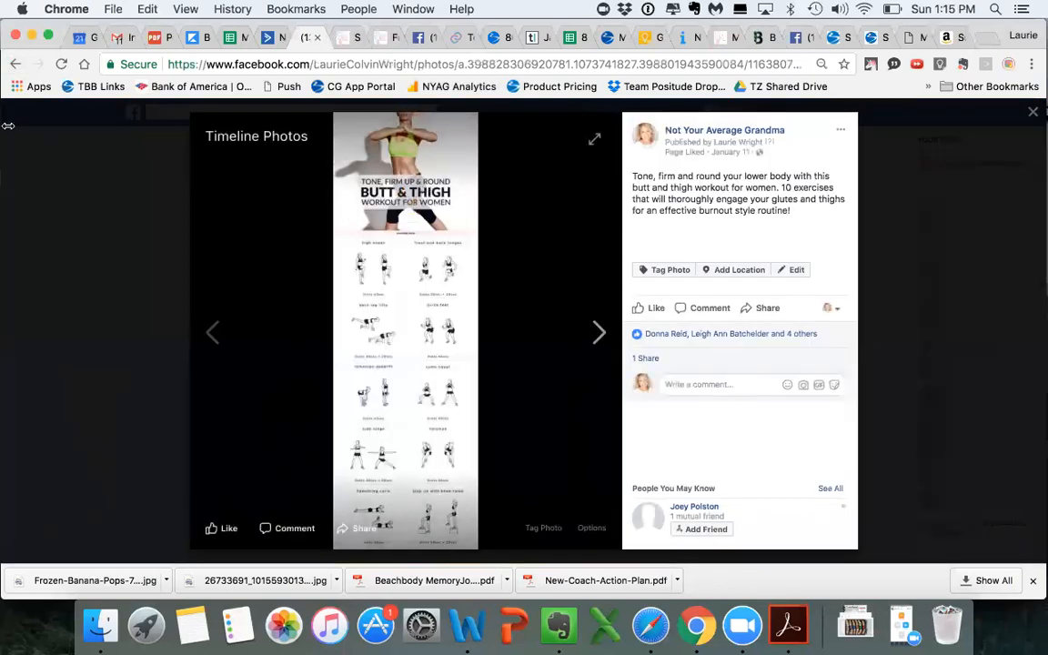
{"action": "right_click", "coordinate": [18, 64]}
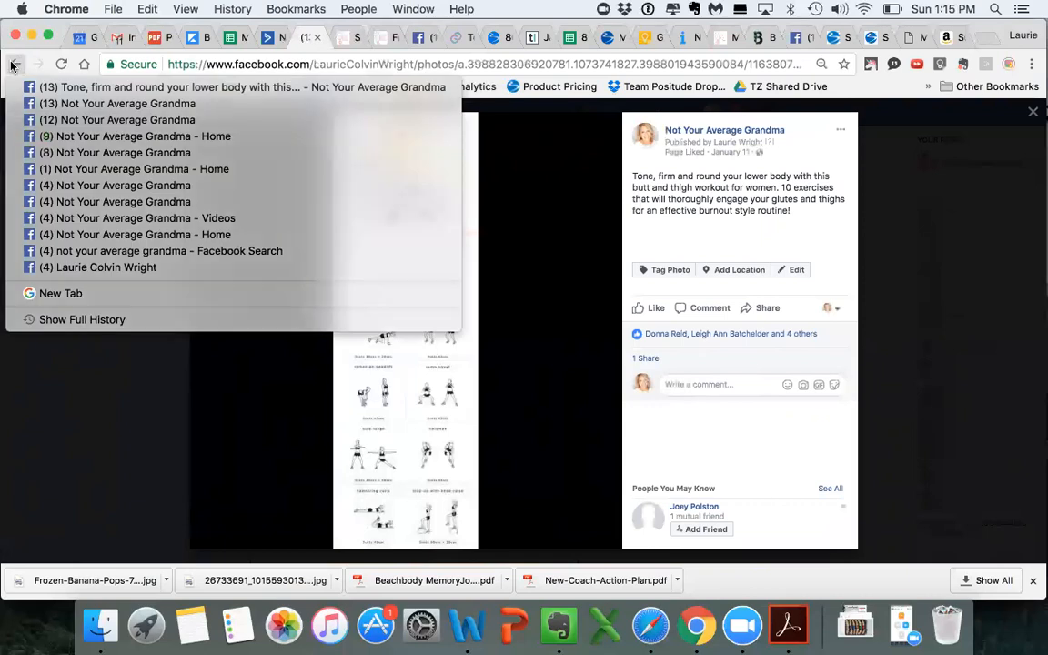
{"action": "left_click", "coordinate": [14, 65]}
{"action": "left_click", "coordinate": [17, 65]}
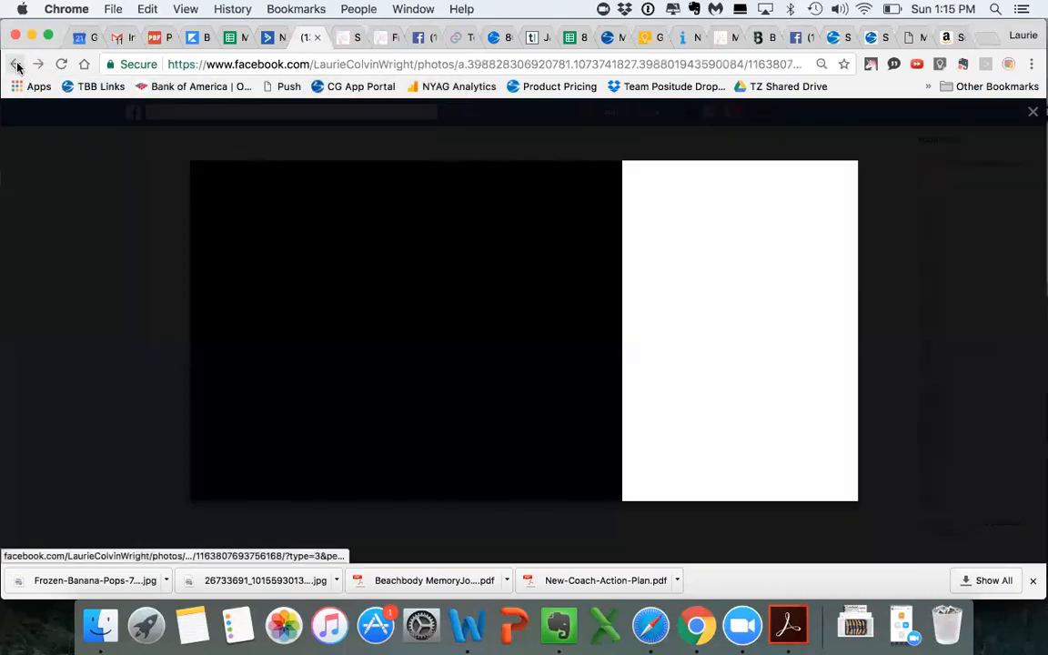
{"action": "left_click", "coordinate": [17, 66]}
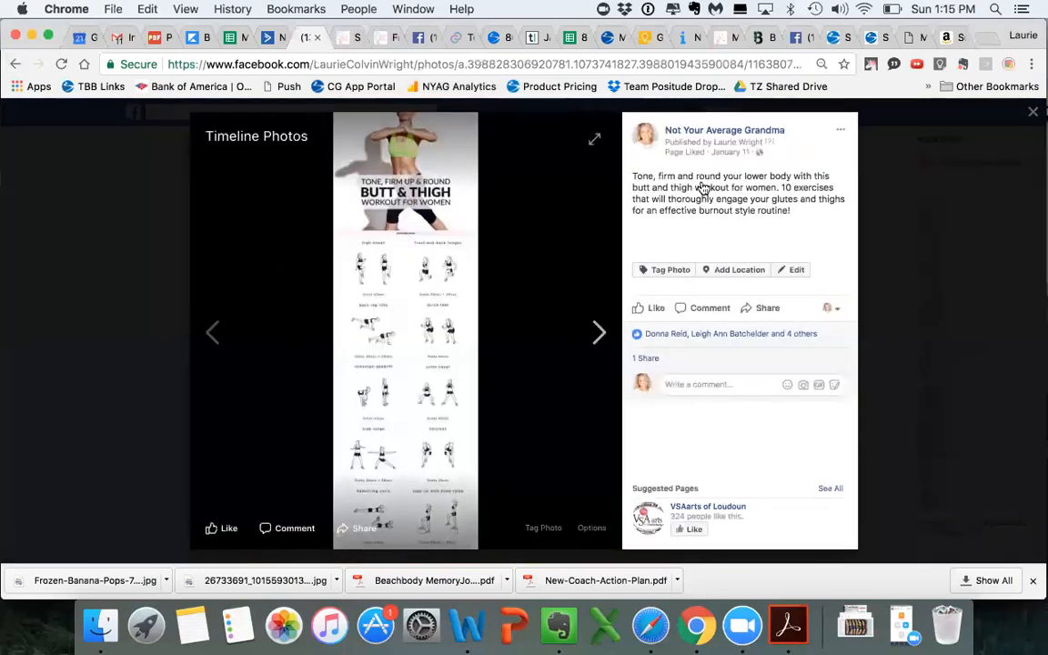
{"action": "left_click", "coordinate": [1034, 112]}
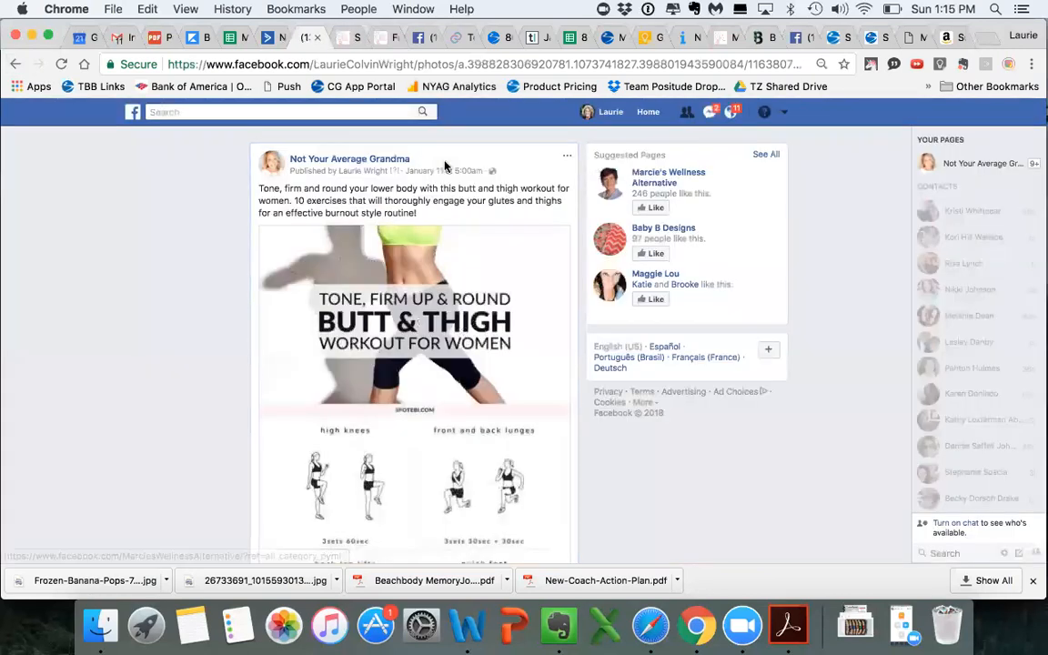
Open the Not Your Average Grandma Facebook page and look through its timeline for recent posts suited to the newsletter
{"action": "left_click", "coordinate": [785, 113]}
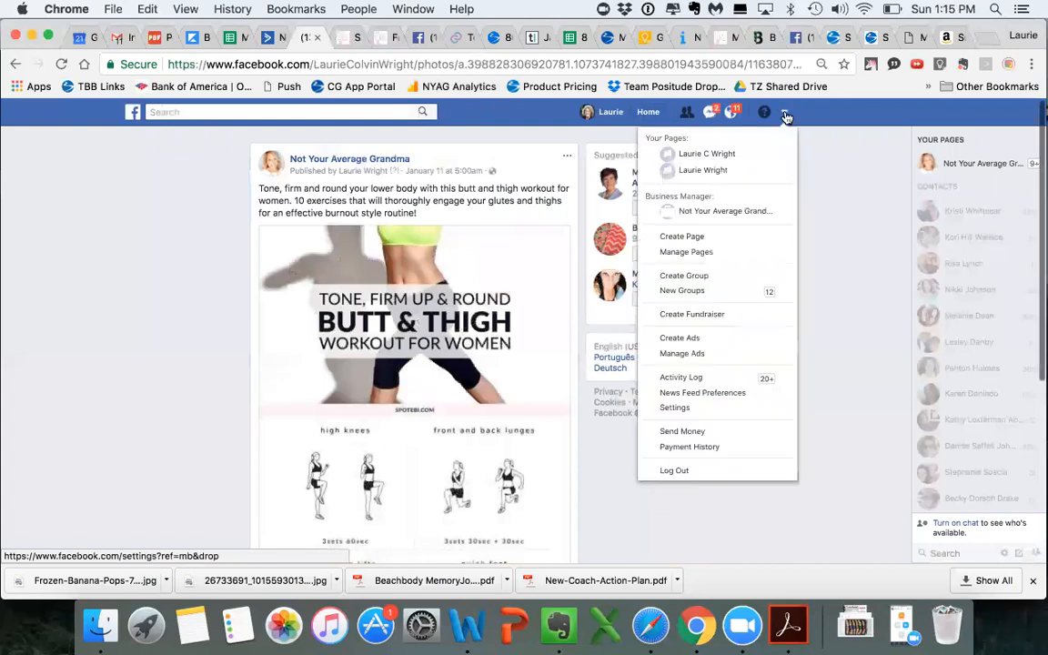
{"action": "left_click", "coordinate": [848, 213]}
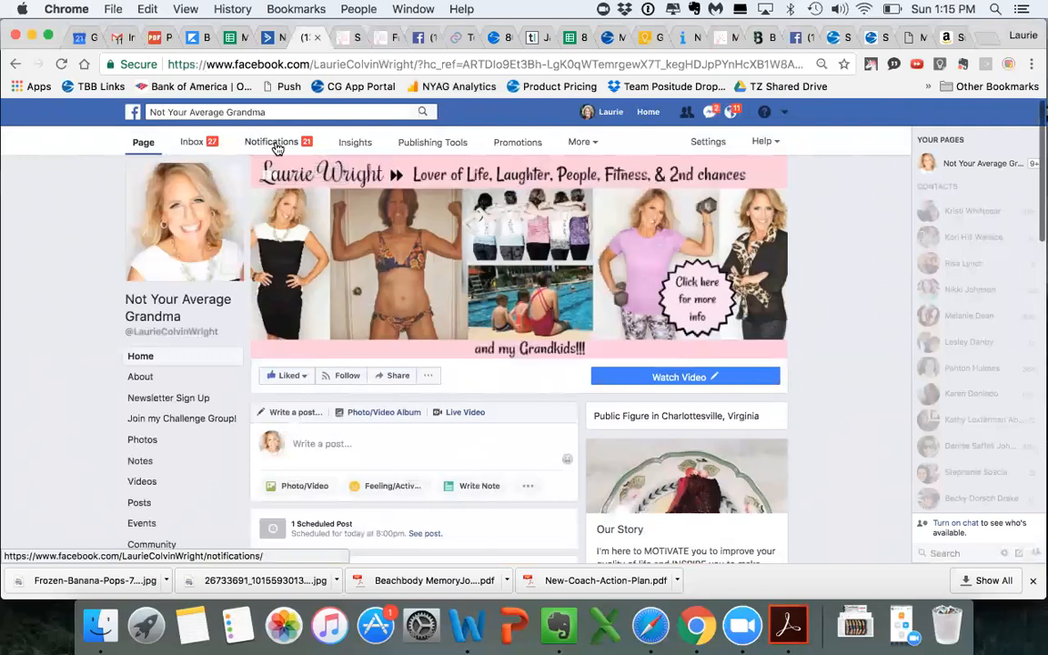
{"action": "scroll", "coordinate": [278, 148], "scroll_direction": "down", "scroll_amount": 1}
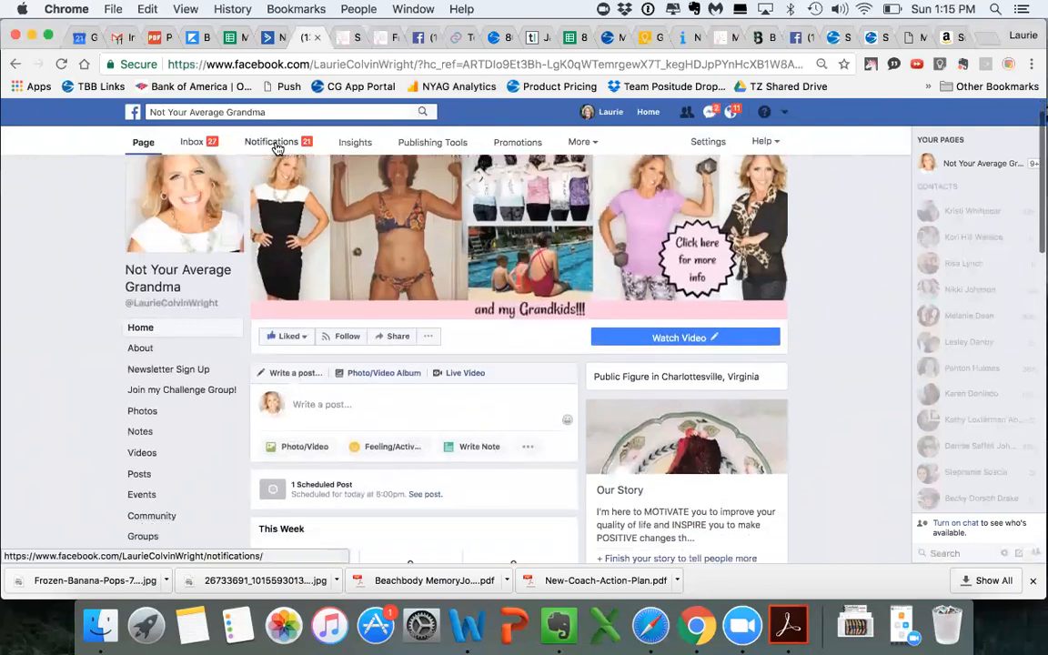
{"action": "scroll", "coordinate": [350, 246], "scroll_direction": "down", "scroll_amount": 10}
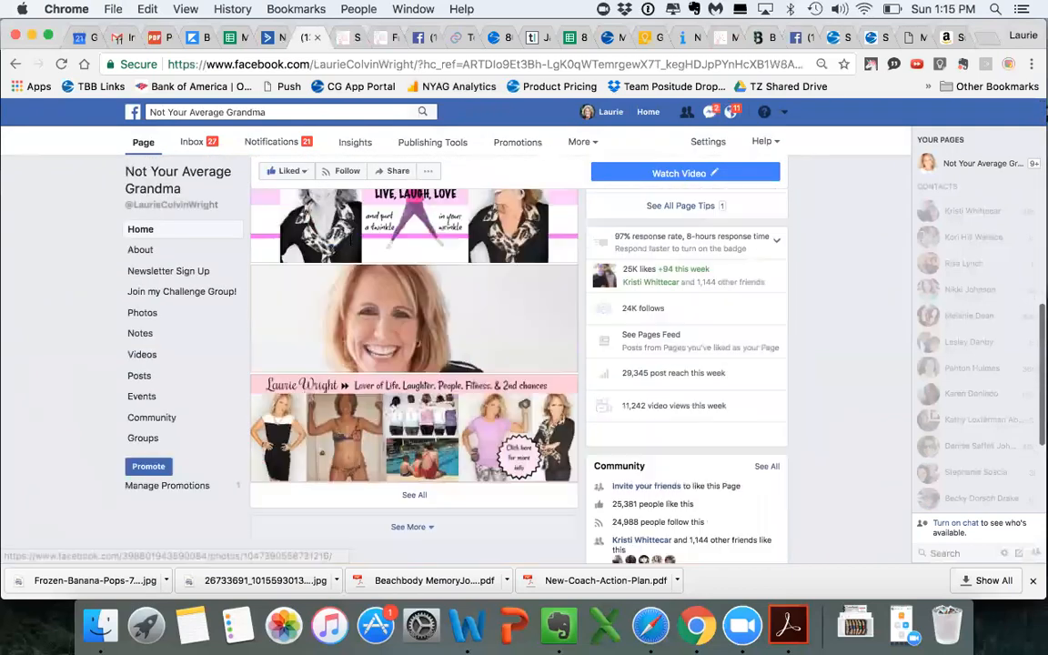
{"action": "scroll", "coordinate": [351, 243], "scroll_direction": "down", "scroll_amount": 3}
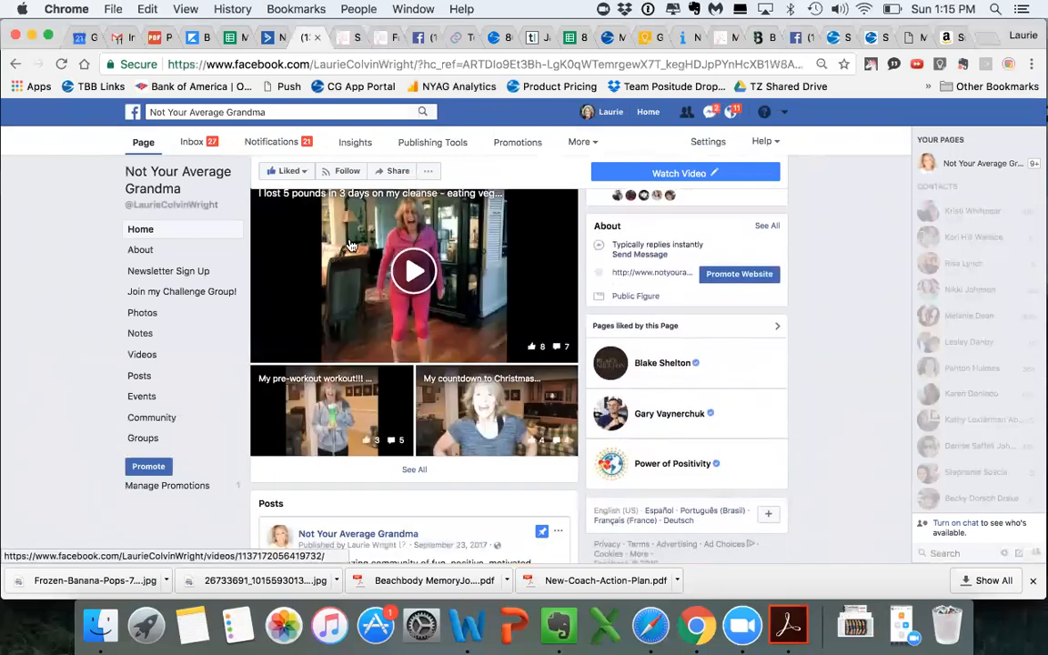
{"action": "scroll", "coordinate": [351, 245], "scroll_direction": "down", "scroll_amount": 5}
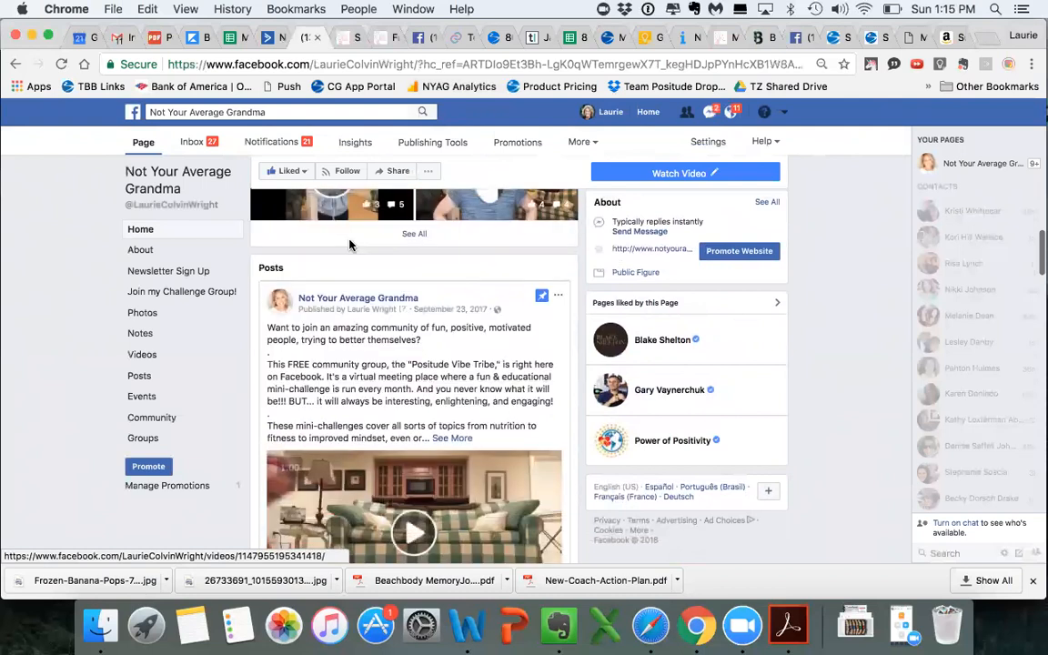
{"action": "scroll", "coordinate": [350, 244], "scroll_direction": "down", "scroll_amount": 10}
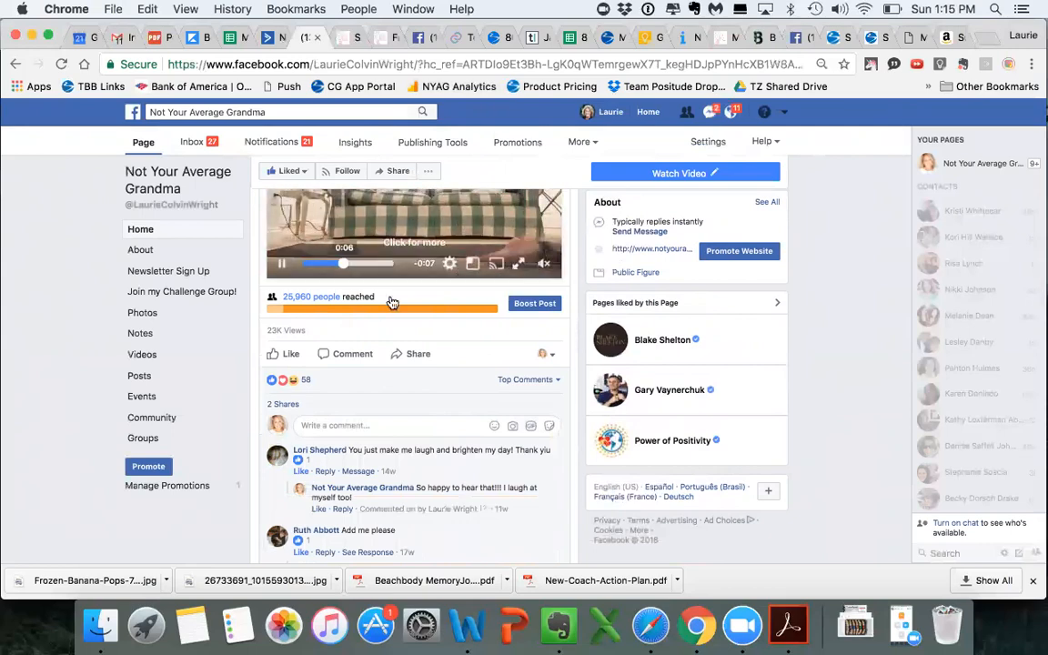
{"action": "scroll", "coordinate": [391, 298], "scroll_direction": "down", "scroll_amount": 3}
{"action": "scroll", "coordinate": [391, 299], "scroll_direction": "up", "scroll_amount": 10}
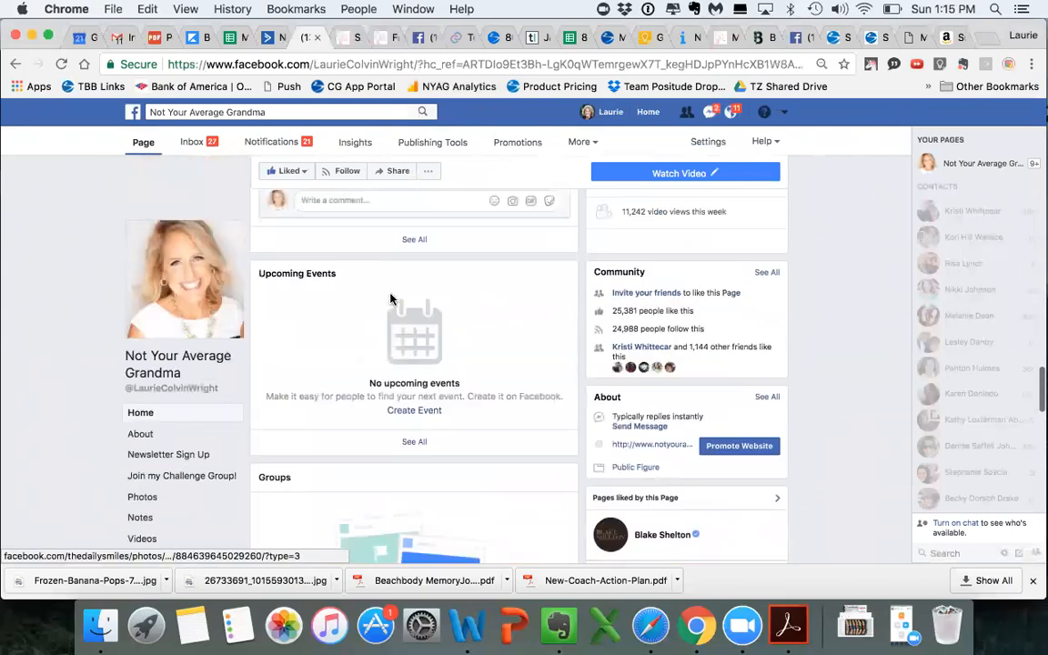
{"action": "scroll", "coordinate": [391, 298], "scroll_direction": "up", "scroll_amount": 3}
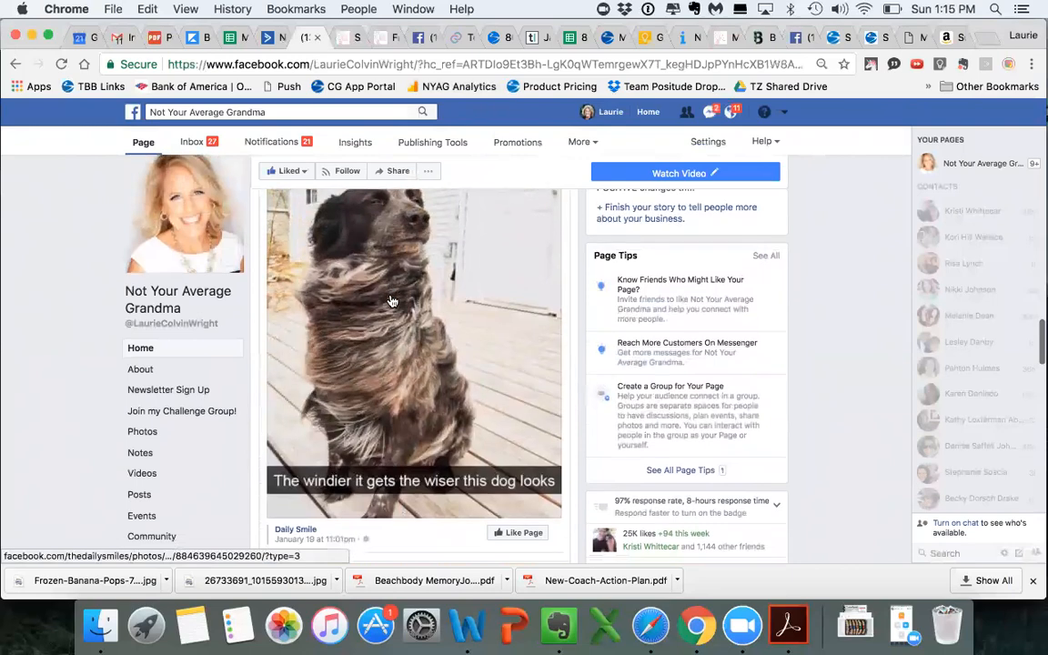
{"action": "scroll", "coordinate": [391, 300], "scroll_direction": "up", "scroll_amount": 3}
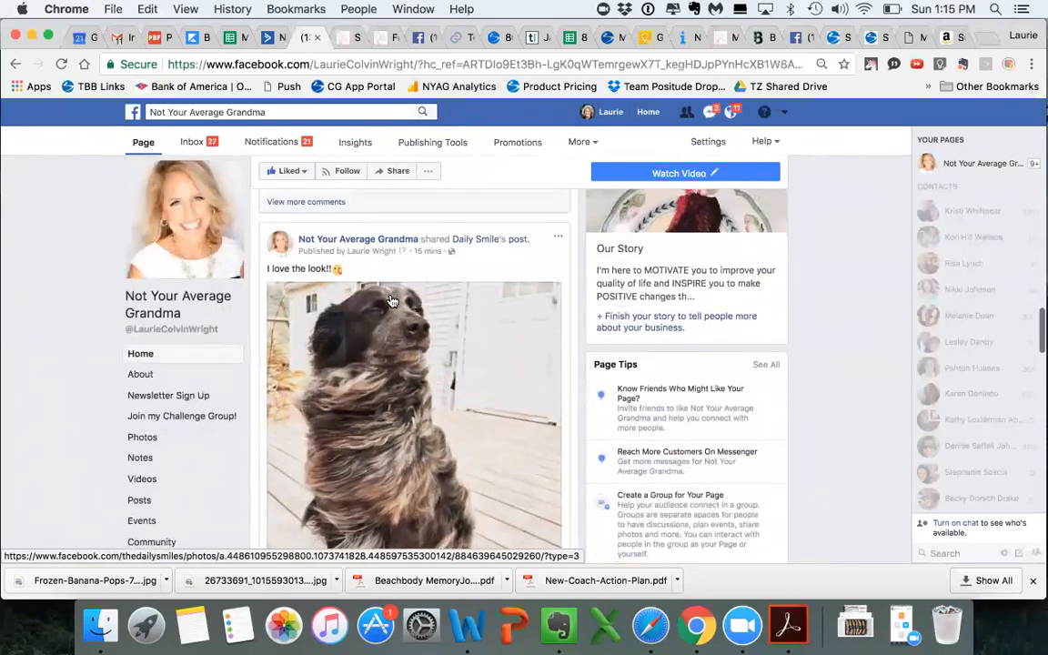
{"action": "scroll", "coordinate": [389, 346], "scroll_direction": "down", "scroll_amount": 10}
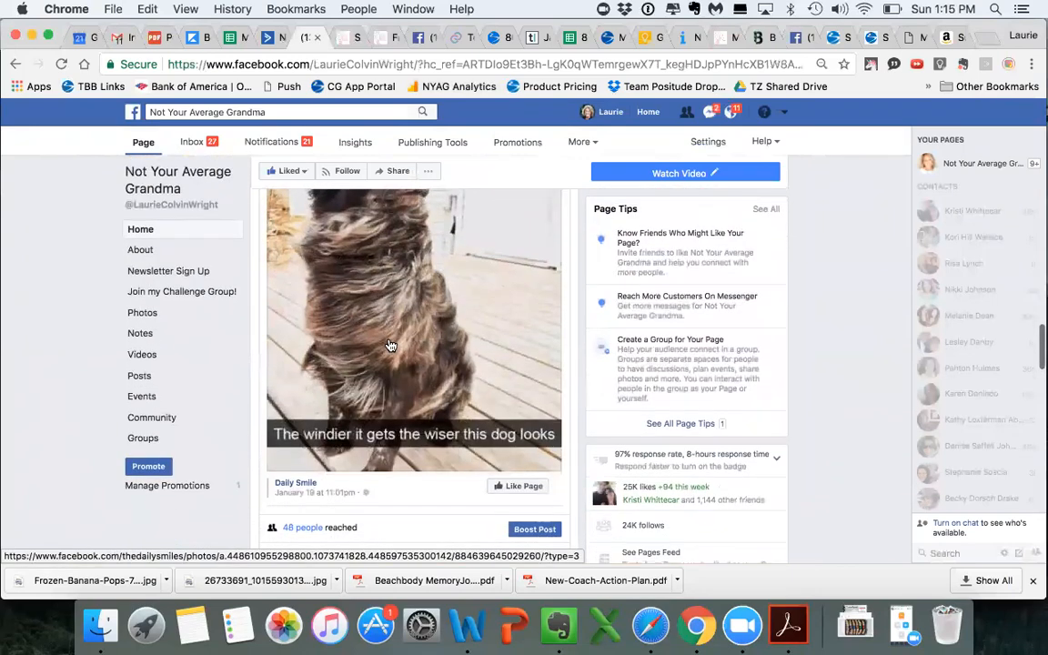
{"action": "scroll", "coordinate": [388, 343], "scroll_direction": "down", "scroll_amount": 15}
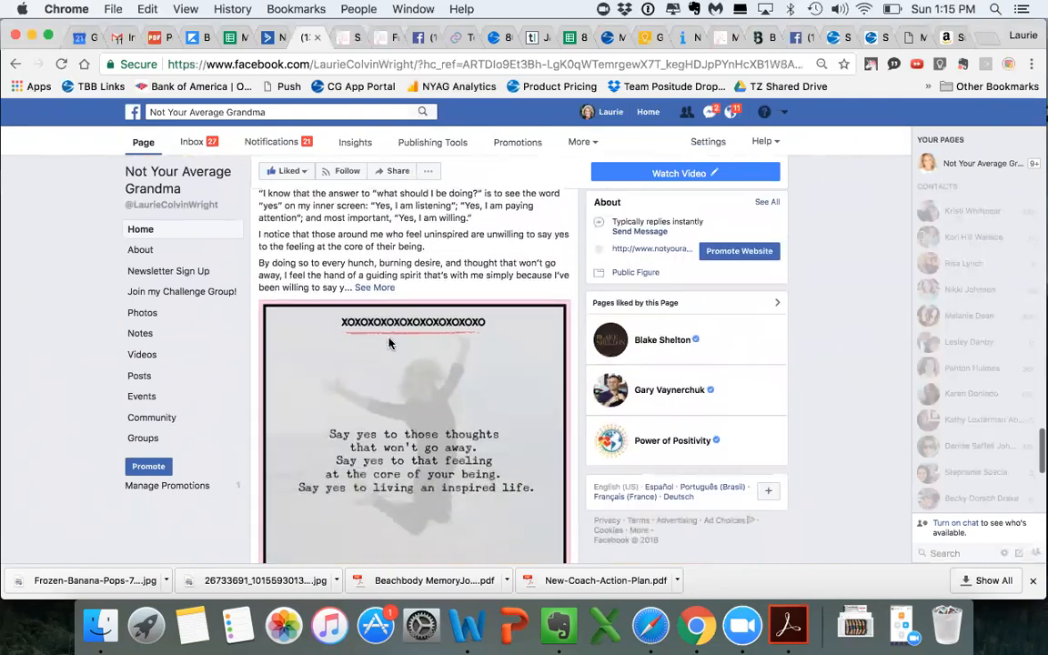
{"action": "scroll", "coordinate": [389, 343], "scroll_direction": "down", "scroll_amount": 5}
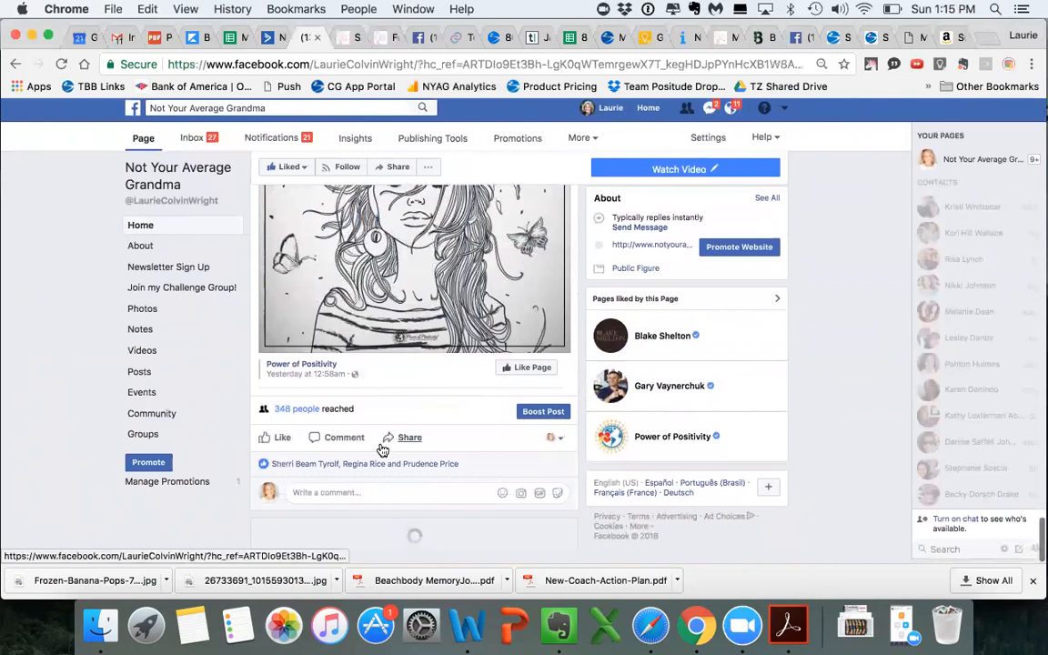
Open the Facebook page's photo collection and look through the quote, recipe, workout and personal images
{"action": "left_click", "coordinate": [144, 312]}
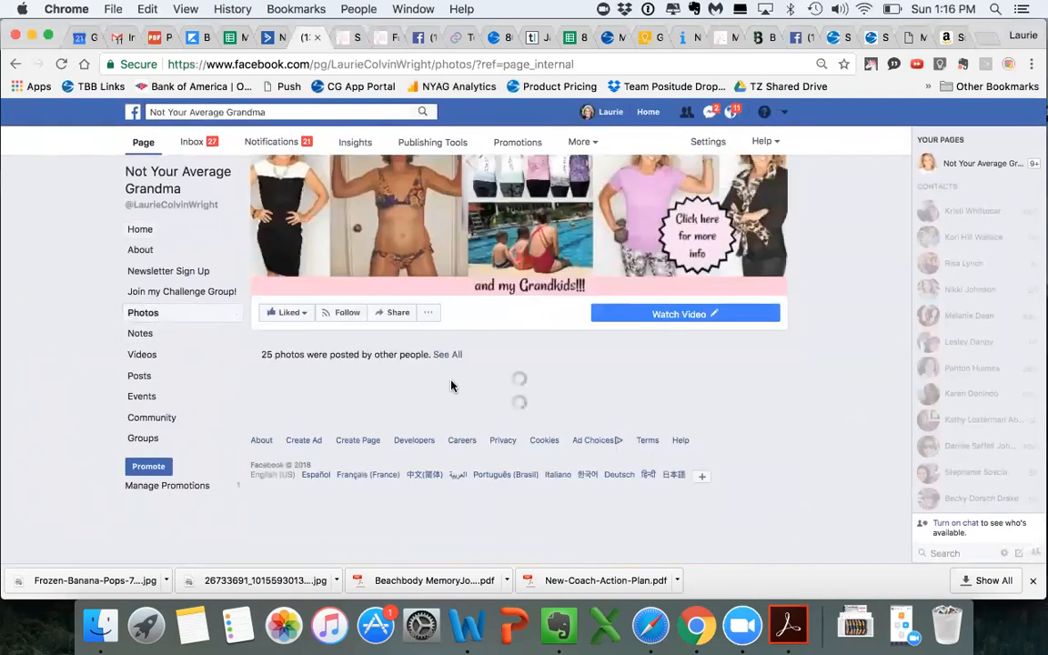
{"action": "scroll", "coordinate": [452, 387], "scroll_direction": "down", "scroll_amount": 6}
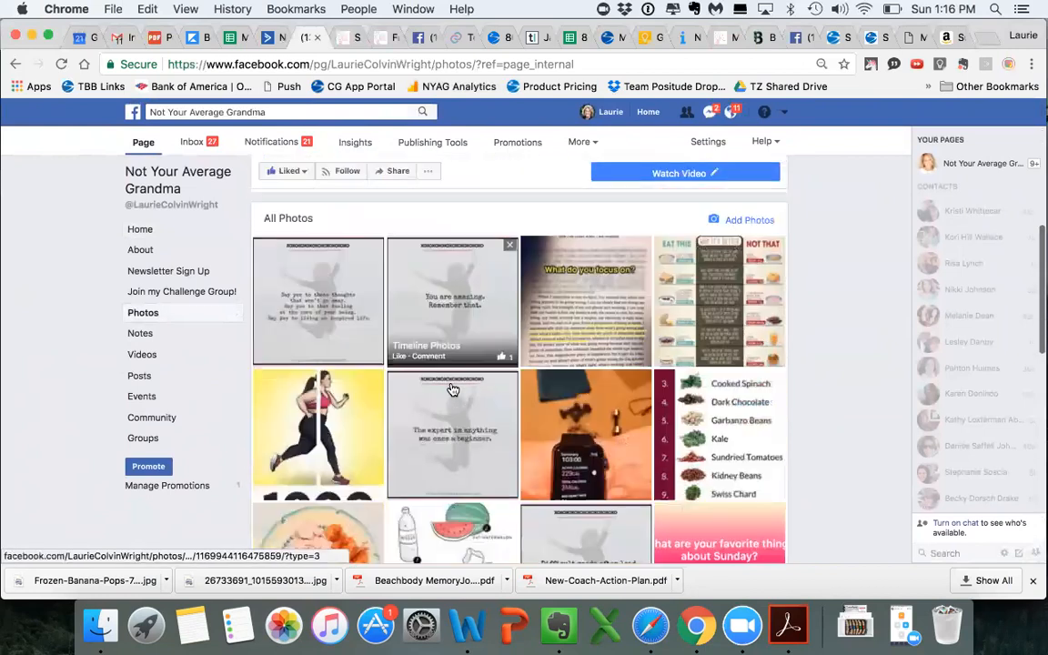
{"action": "scroll", "coordinate": [453, 389], "scroll_direction": "down", "scroll_amount": 1}
{"action": "scroll", "coordinate": [452, 388], "scroll_direction": "down", "scroll_amount": 3}
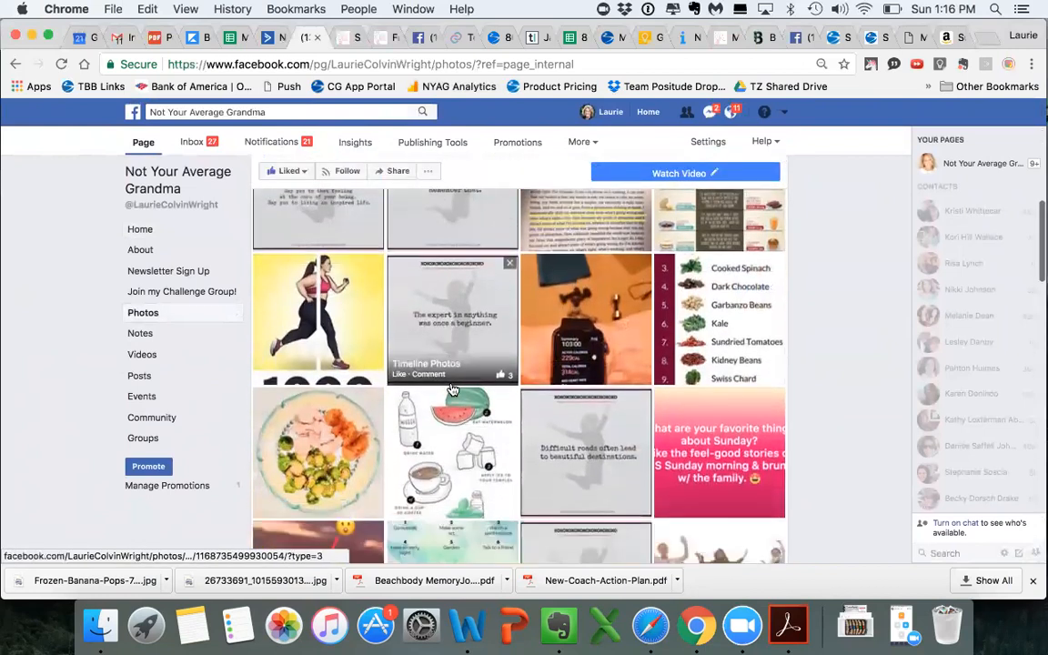
{"action": "scroll", "coordinate": [452, 388], "scroll_direction": "down", "scroll_amount": 4}
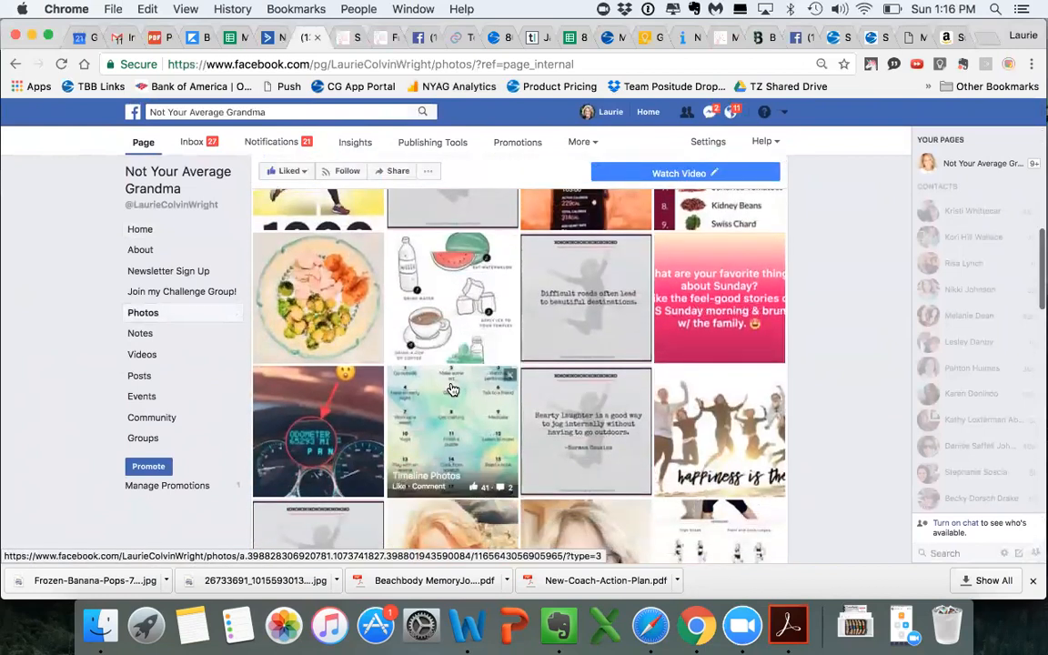
{"action": "scroll", "coordinate": [452, 389], "scroll_direction": "down", "scroll_amount": 3}
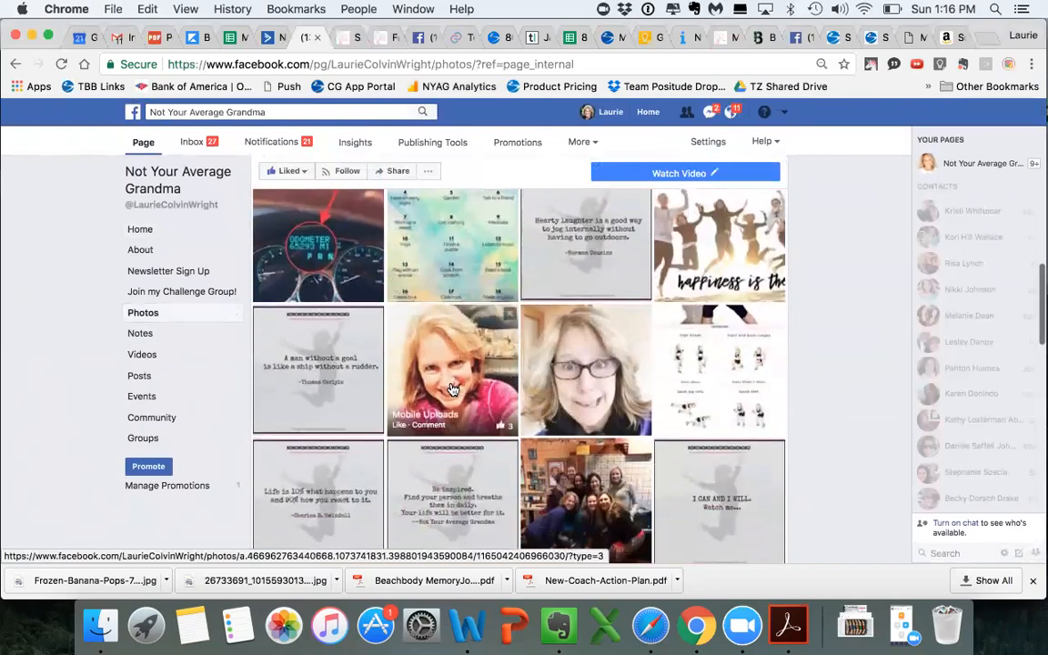
{"action": "scroll", "coordinate": [452, 388], "scroll_direction": "down", "scroll_amount": 4}
{"action": "scroll", "coordinate": [452, 388], "scroll_direction": "down", "scroll_amount": 2}
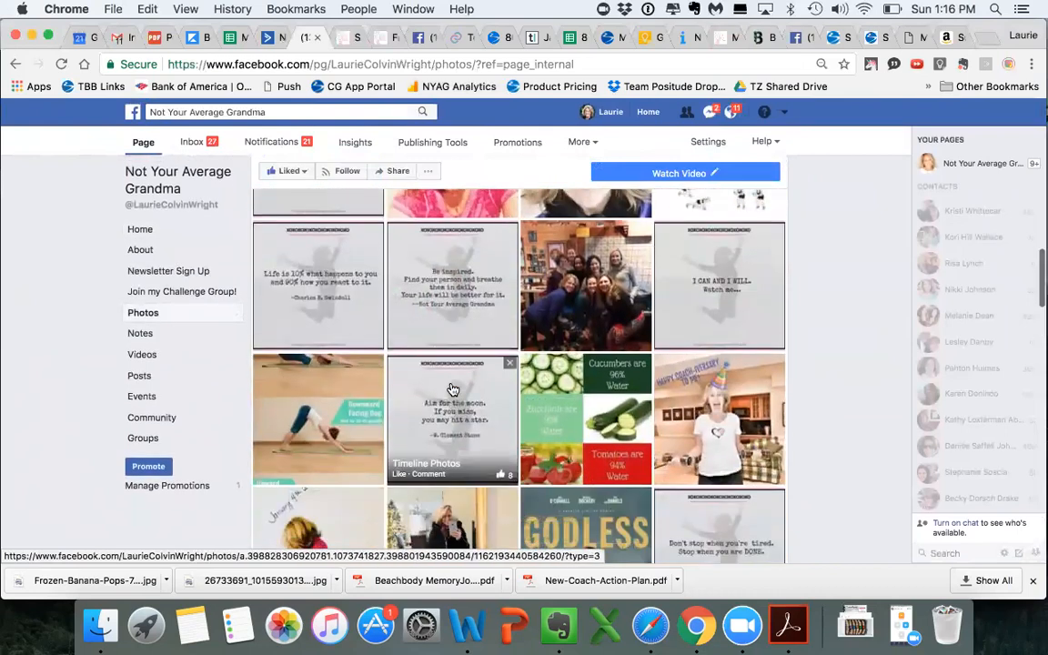
{"action": "scroll", "coordinate": [452, 389], "scroll_direction": "down", "scroll_amount": 4}
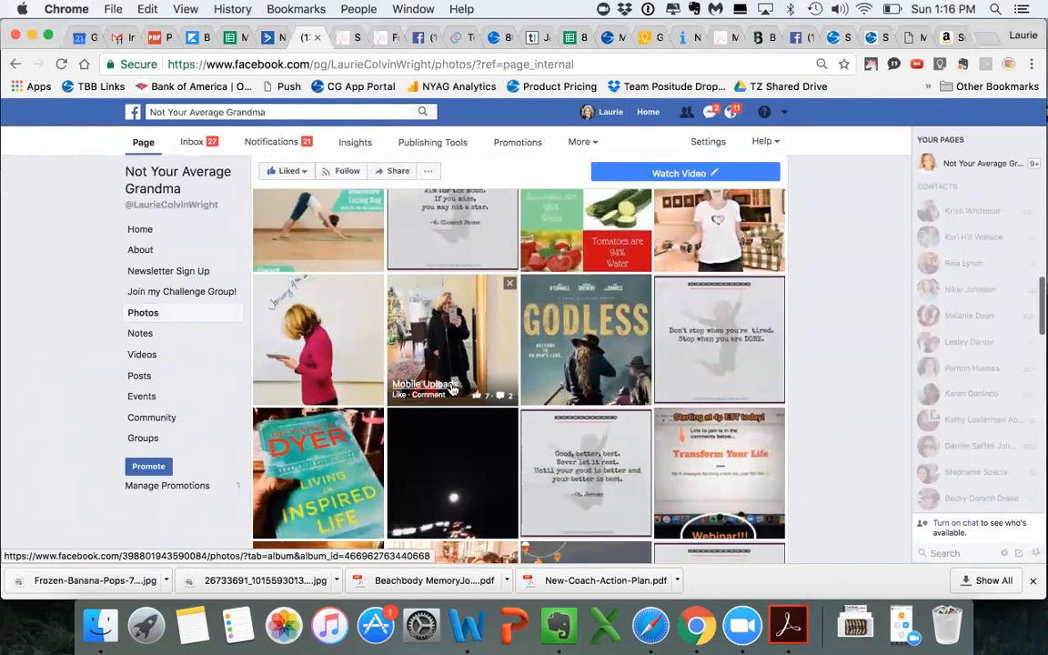
{"action": "scroll", "coordinate": [452, 388], "scroll_direction": "down", "scroll_amount": 2}
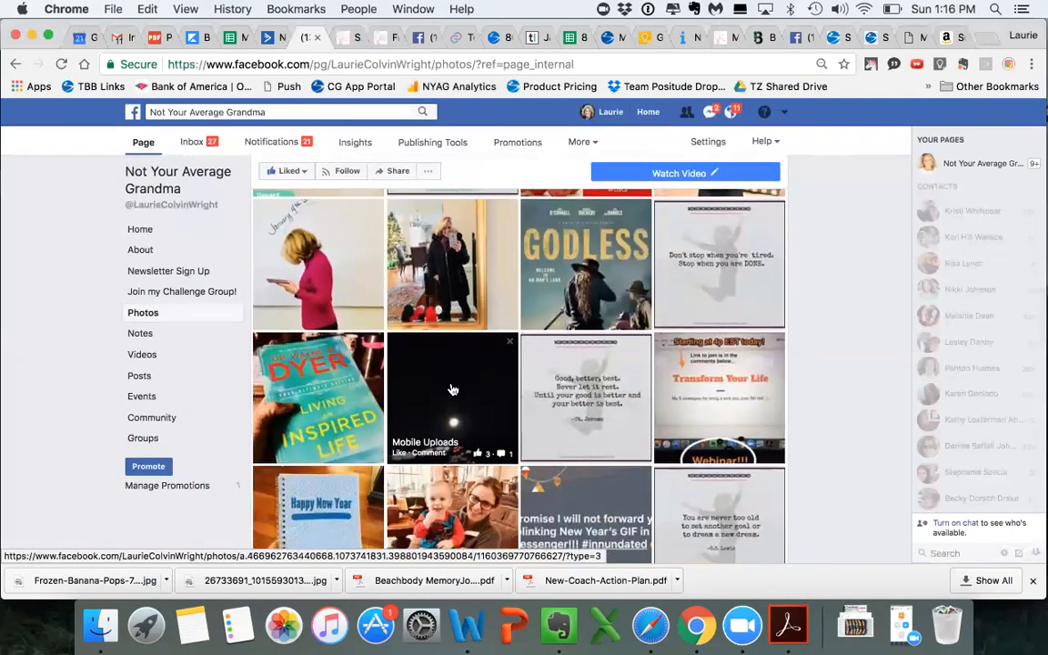
{"action": "scroll", "coordinate": [452, 389], "scroll_direction": "down", "scroll_amount": 5}
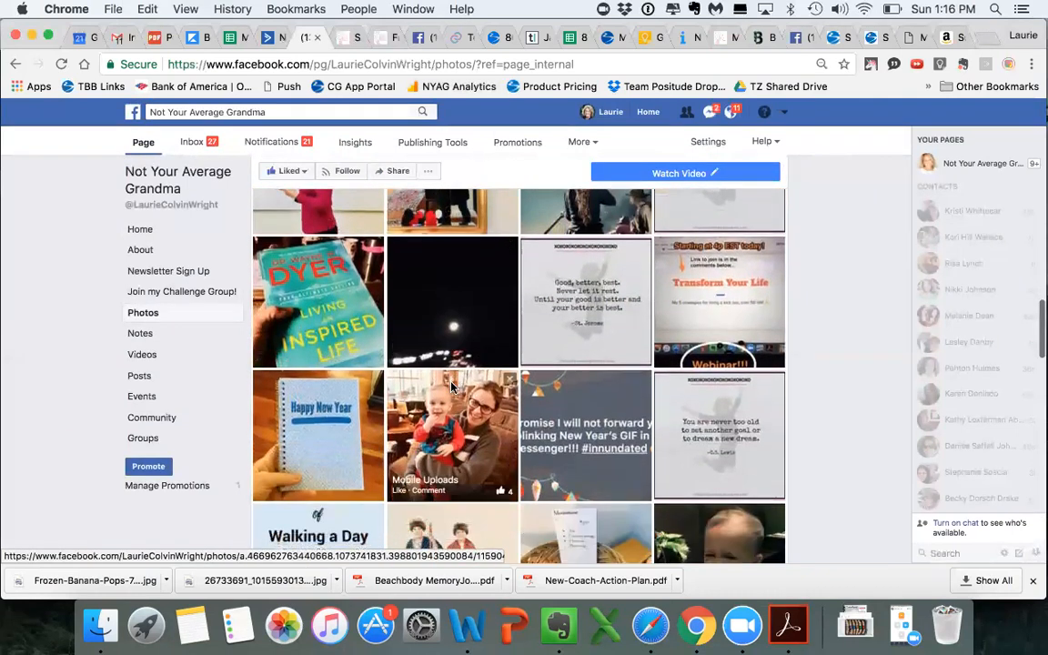
{"action": "scroll", "coordinate": [452, 389], "scroll_direction": "down", "scroll_amount": 5}
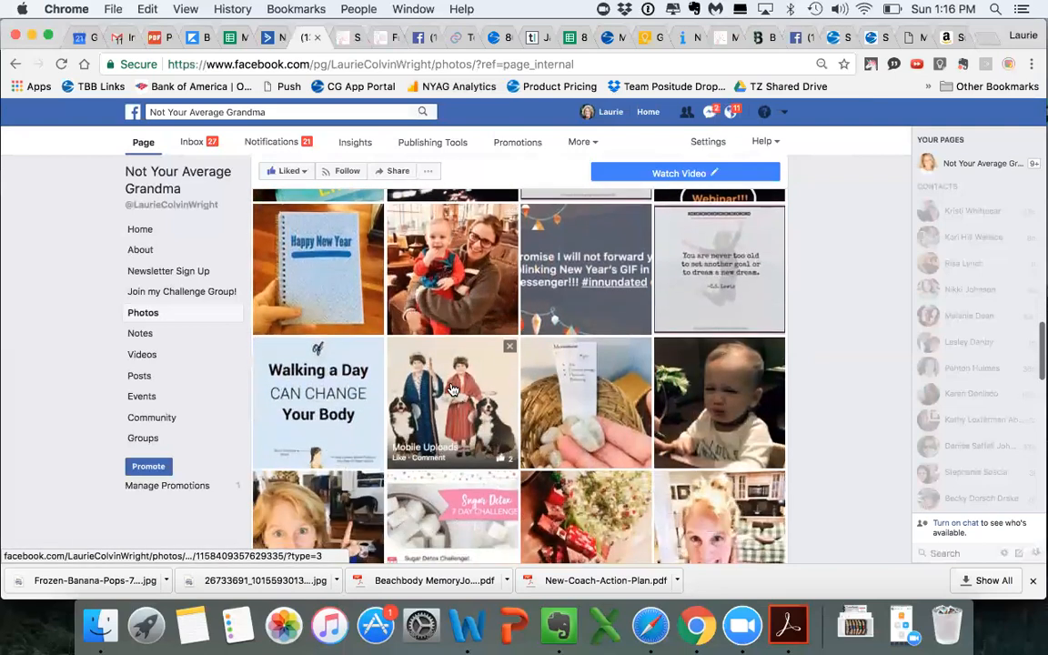
{"action": "scroll", "coordinate": [453, 388], "scroll_direction": "up", "scroll_amount": 15}
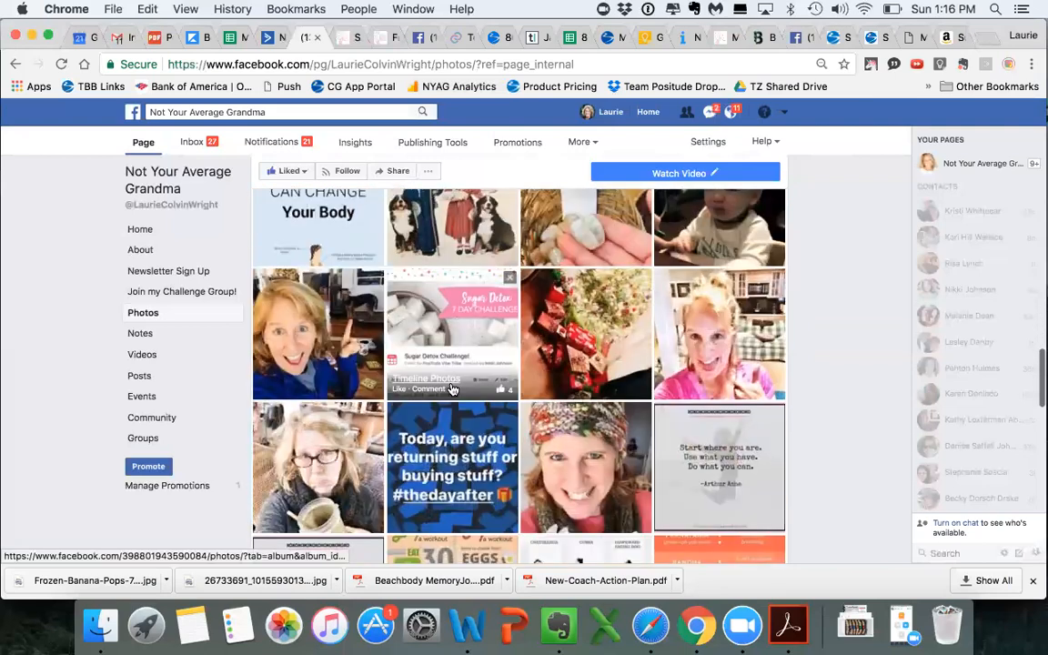
{"action": "scroll", "coordinate": [452, 388], "scroll_direction": "up", "scroll_amount": 5}
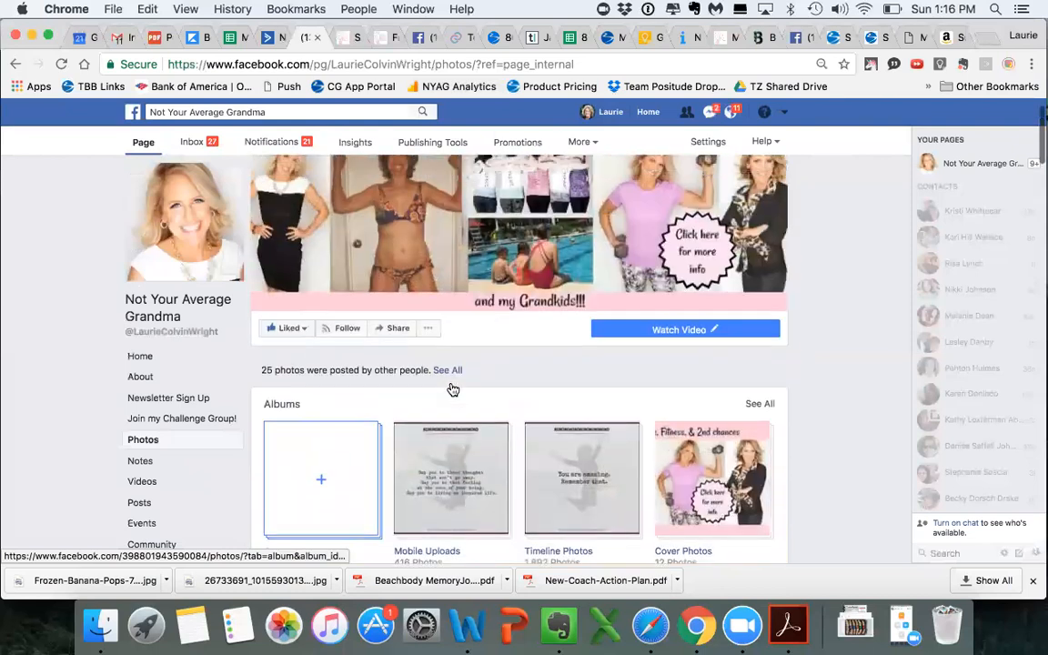
{"action": "scroll", "coordinate": [218, 472], "scroll_direction": "down", "scroll_amount": 2}
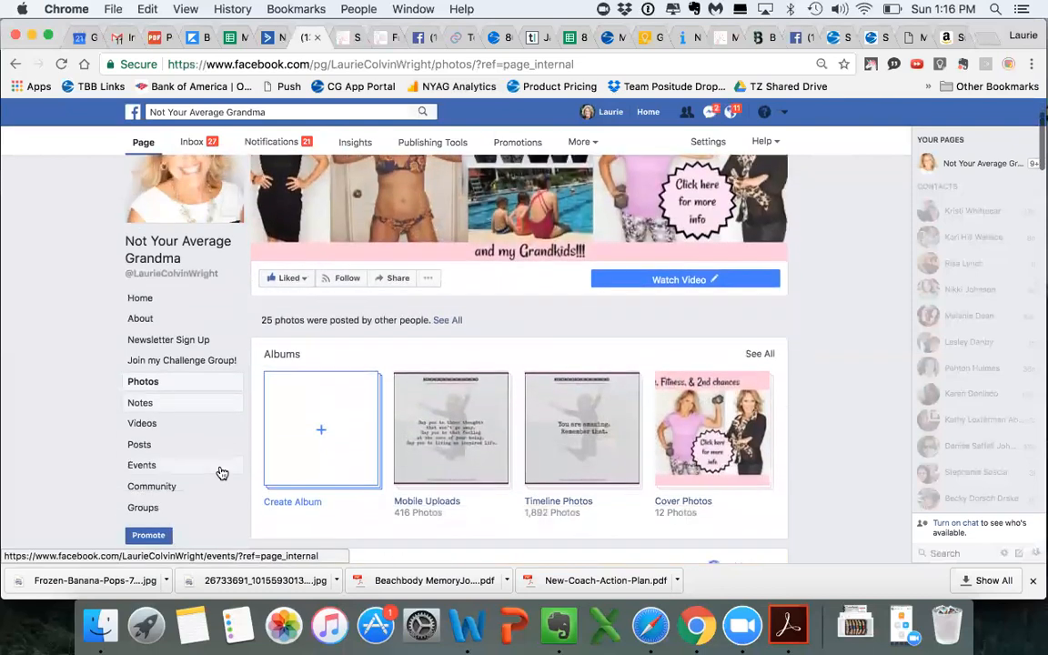
Open the Facebook page's posts, switch to its Insights overview and review the most recent posts and watched pages
{"action": "left_click", "coordinate": [136, 442]}
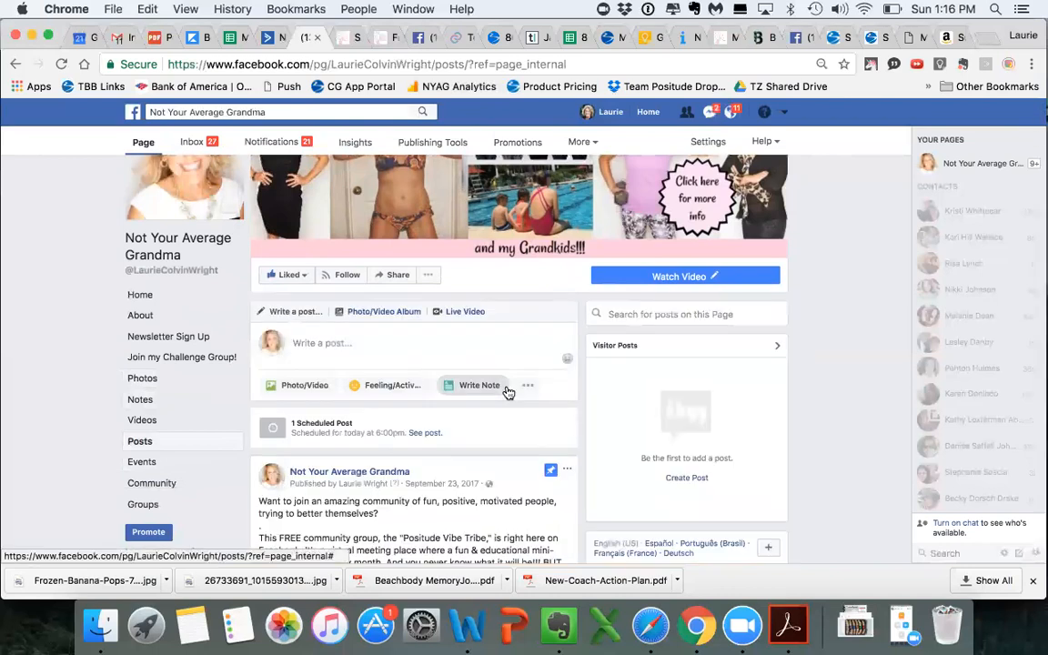
{"action": "left_click", "coordinate": [347, 145]}
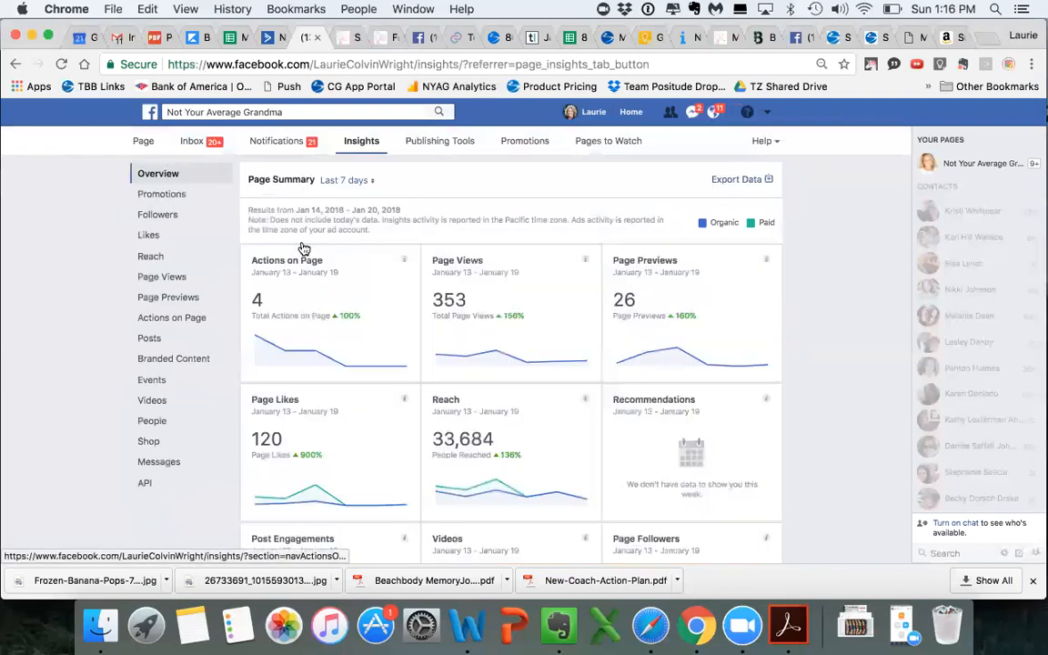
{"action": "scroll", "coordinate": [441, 364], "scroll_direction": "down", "scroll_amount": 2}
{"action": "scroll", "coordinate": [441, 364], "scroll_direction": "down", "scroll_amount": 15}
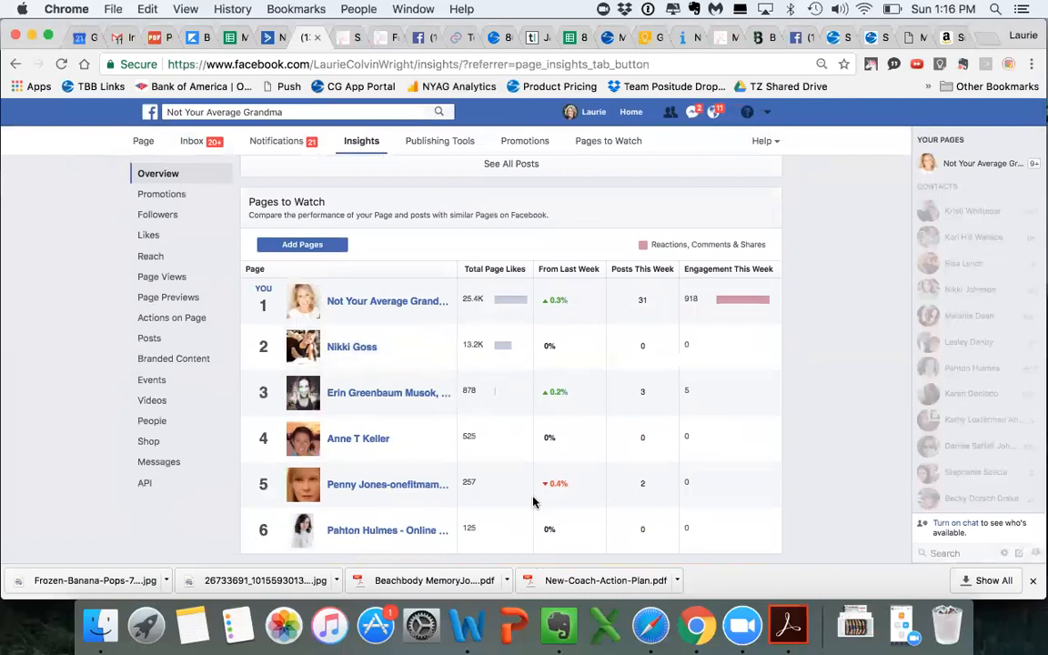
{"action": "scroll", "coordinate": [482, 450], "scroll_direction": "up", "scroll_amount": 5}
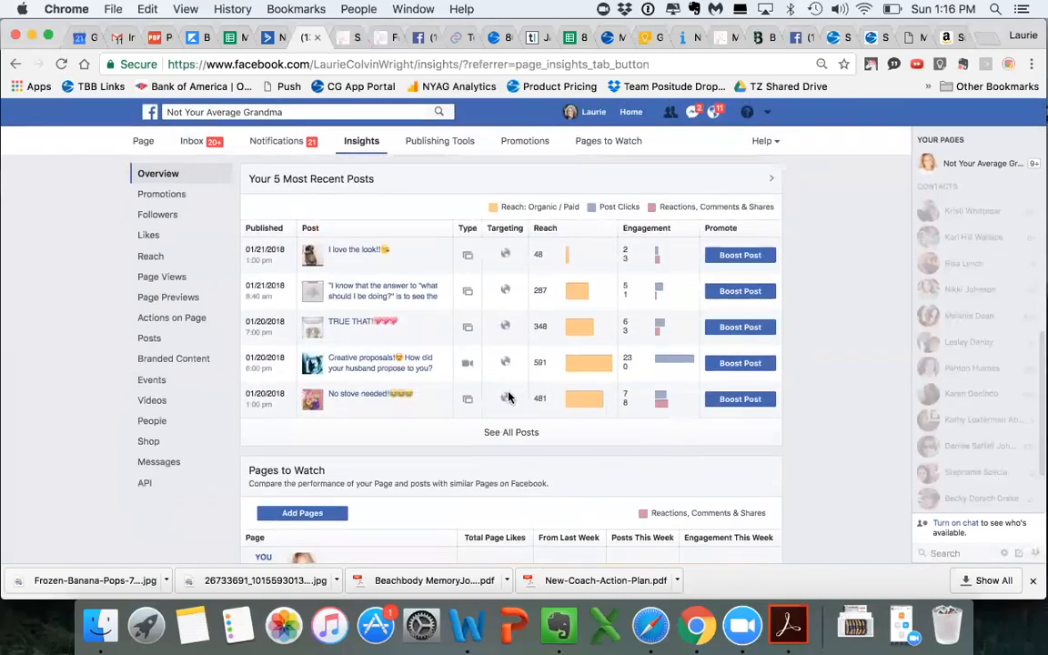
Open the full list of published posts in the page's Insights and look back through early January 2018 for funny posts
{"action": "left_click", "coordinate": [507, 433]}
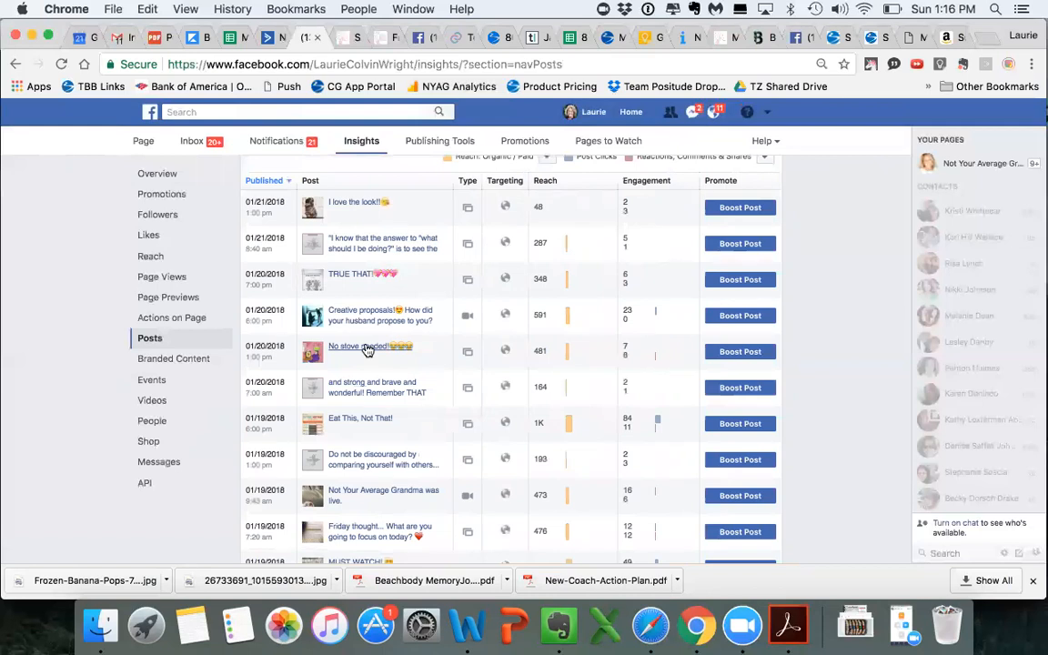
{"action": "scroll", "coordinate": [559, 397], "scroll_direction": "down", "scroll_amount": 5}
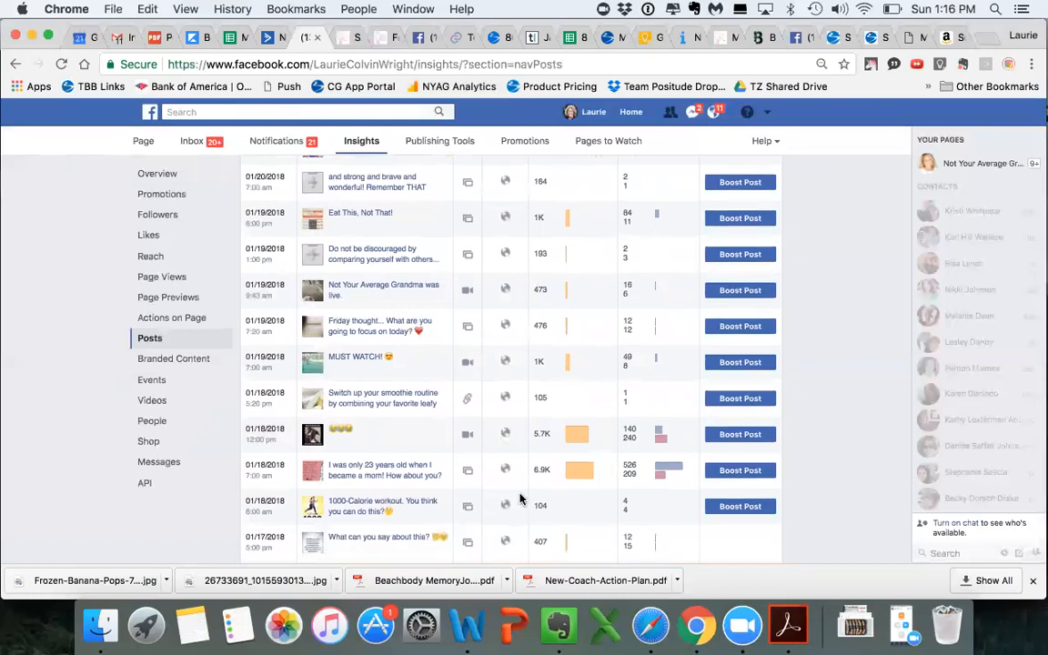
{"action": "scroll", "coordinate": [515, 518], "scroll_direction": "down", "scroll_amount": 10}
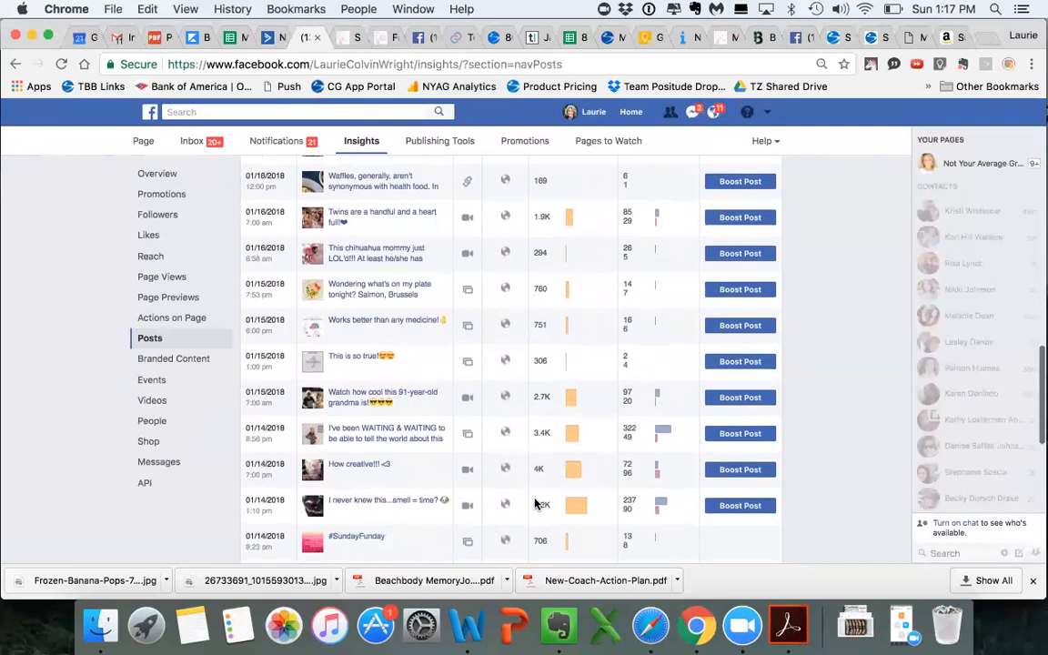
{"action": "scroll", "coordinate": [535, 503], "scroll_direction": "down", "scroll_amount": 5}
{"action": "scroll", "coordinate": [535, 503], "scroll_direction": "down", "scroll_amount": 3}
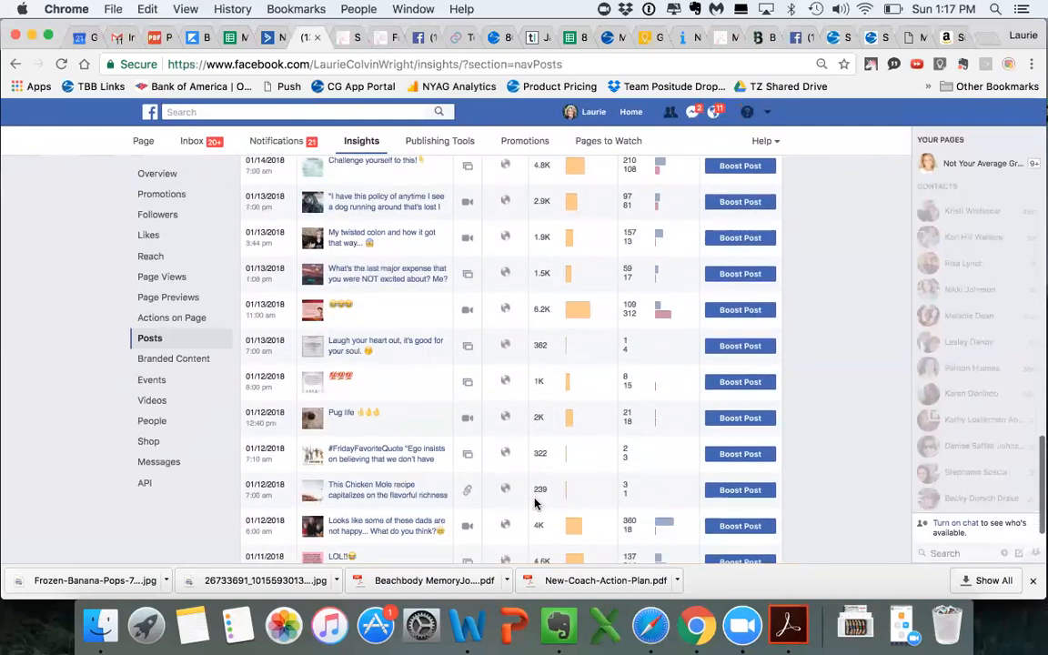
{"action": "scroll", "coordinate": [535, 503], "scroll_direction": "down", "scroll_amount": 3}
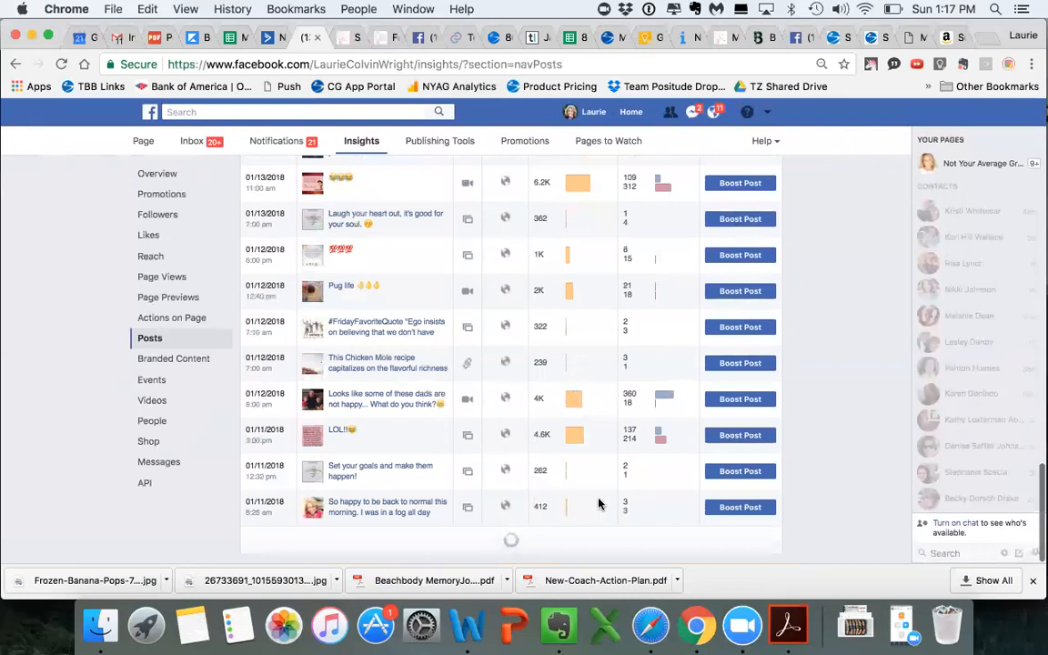
{"action": "scroll", "coordinate": [598, 503], "scroll_direction": "down", "scroll_amount": 5}
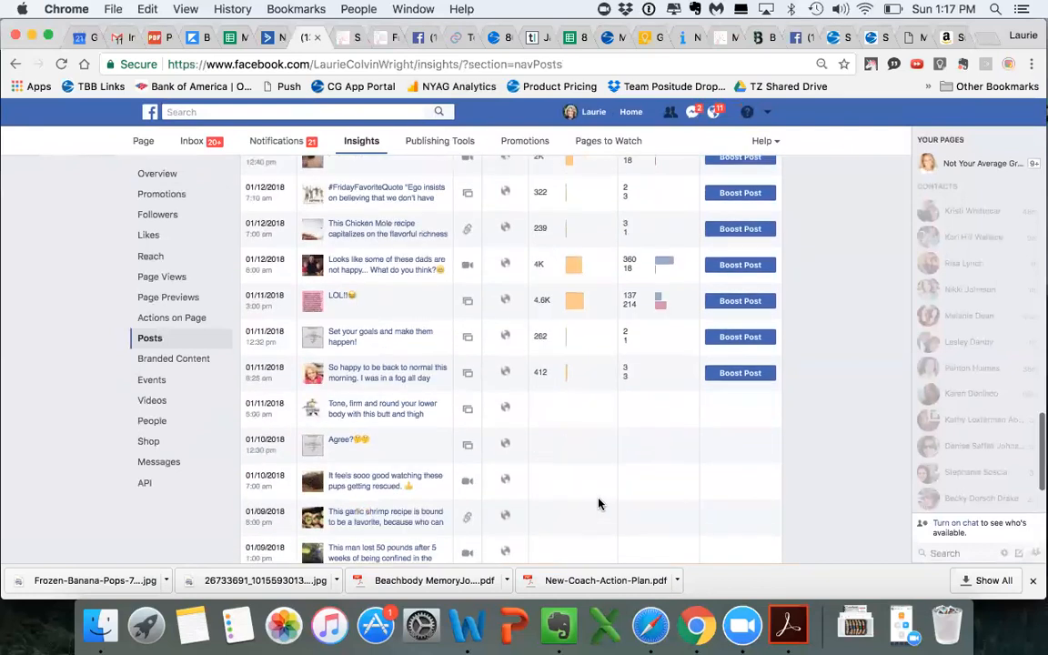
{"action": "scroll", "coordinate": [599, 503], "scroll_direction": "down", "scroll_amount": 6}
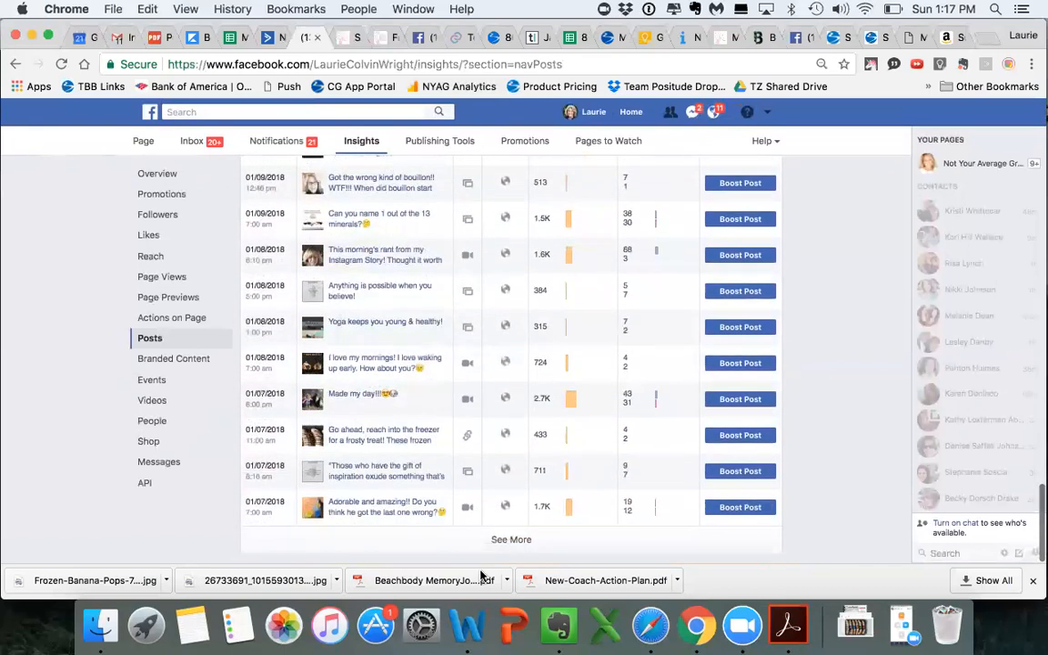
{"action": "scroll", "coordinate": [622, 515], "scroll_direction": "down", "scroll_amount": 10}
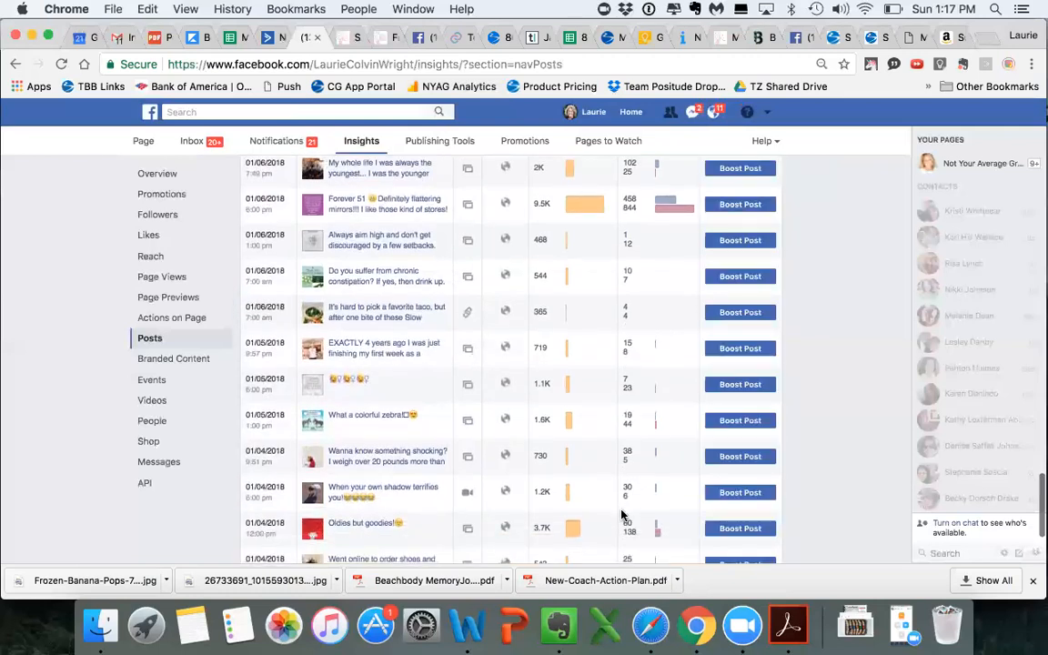
{"action": "scroll", "coordinate": [622, 515], "scroll_direction": "down", "scroll_amount": 3}
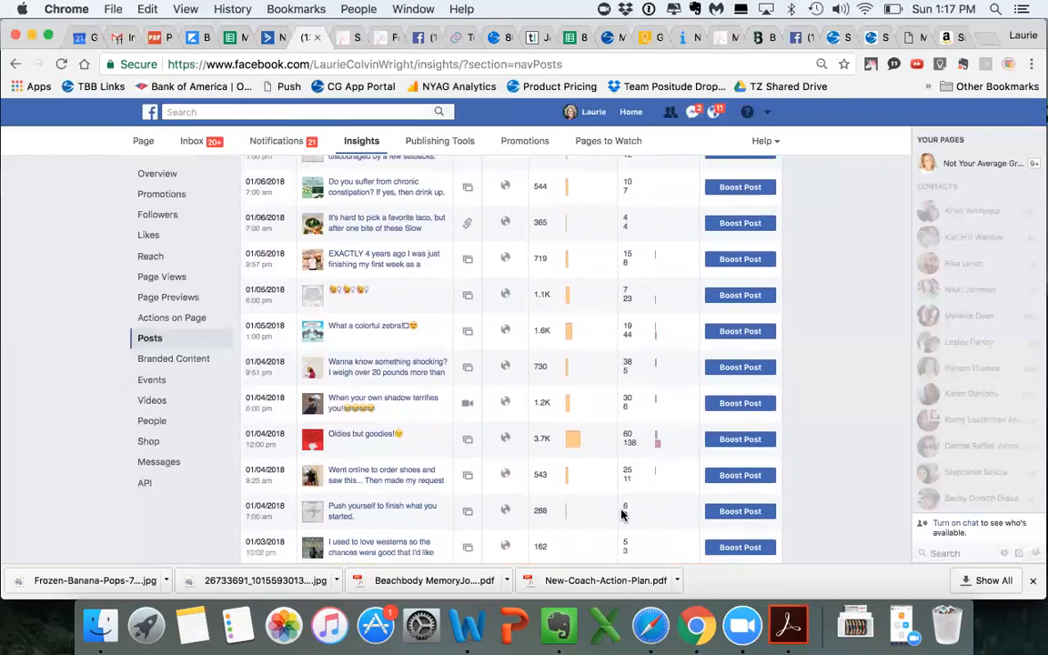
{"action": "scroll", "coordinate": [622, 510], "scroll_direction": "down", "scroll_amount": 2}
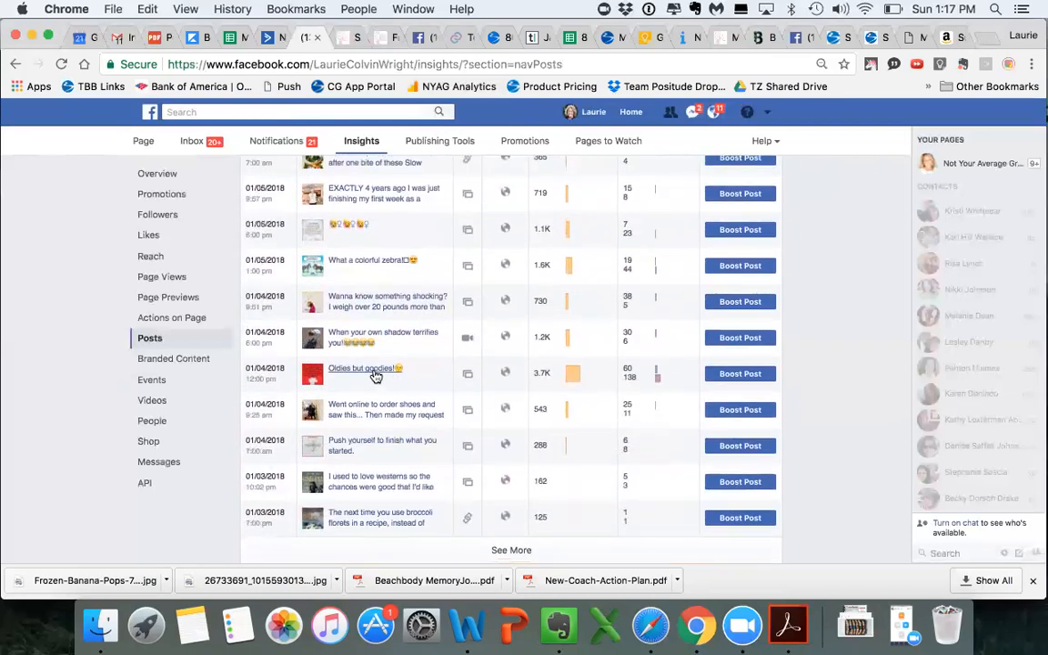
Open the details of the January 4 "Oldies but goodies!" post and examine its image and engagement figures
{"action": "left_click", "coordinate": [375, 373]}
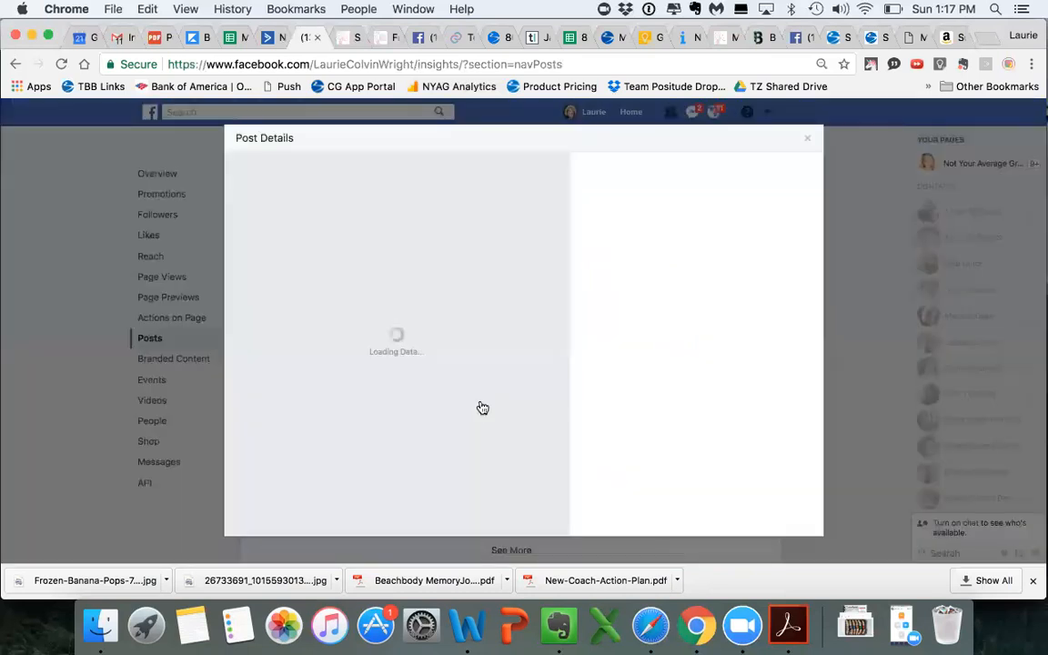
{"action": "scroll", "coordinate": [455, 416], "scroll_direction": "down", "scroll_amount": 3}
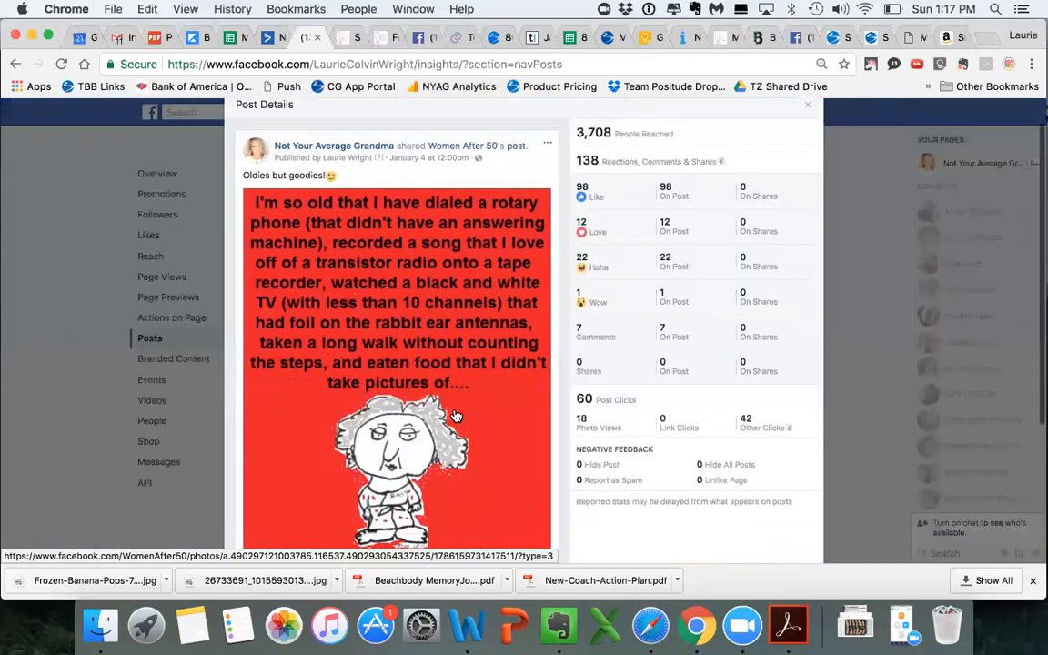
{"action": "scroll", "coordinate": [455, 416], "scroll_direction": "down", "scroll_amount": 5}
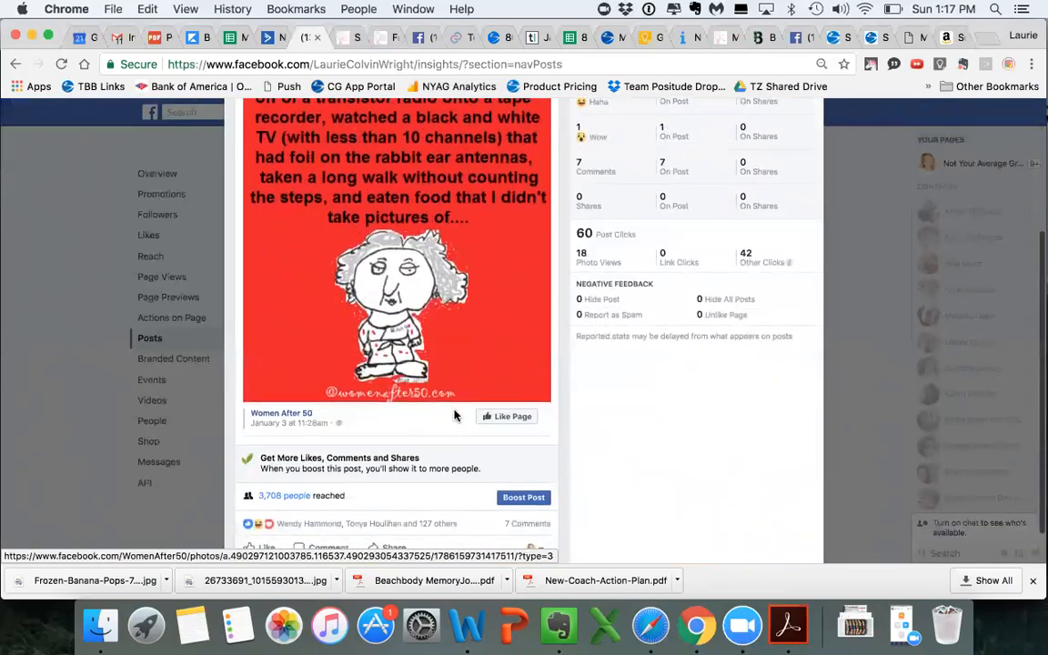
{"action": "scroll", "coordinate": [455, 416], "scroll_direction": "up", "scroll_amount": 6}
{"action": "scroll", "coordinate": [456, 416], "scroll_direction": "up", "scroll_amount": 2}
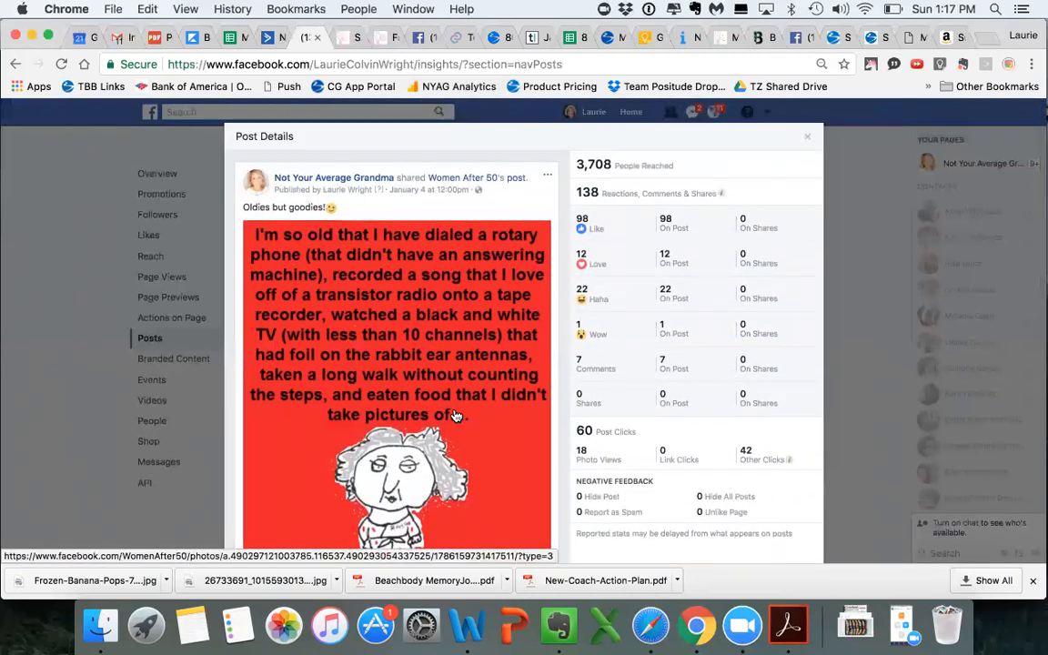
{"action": "scroll", "coordinate": [456, 415], "scroll_direction": "down", "scroll_amount": 1}
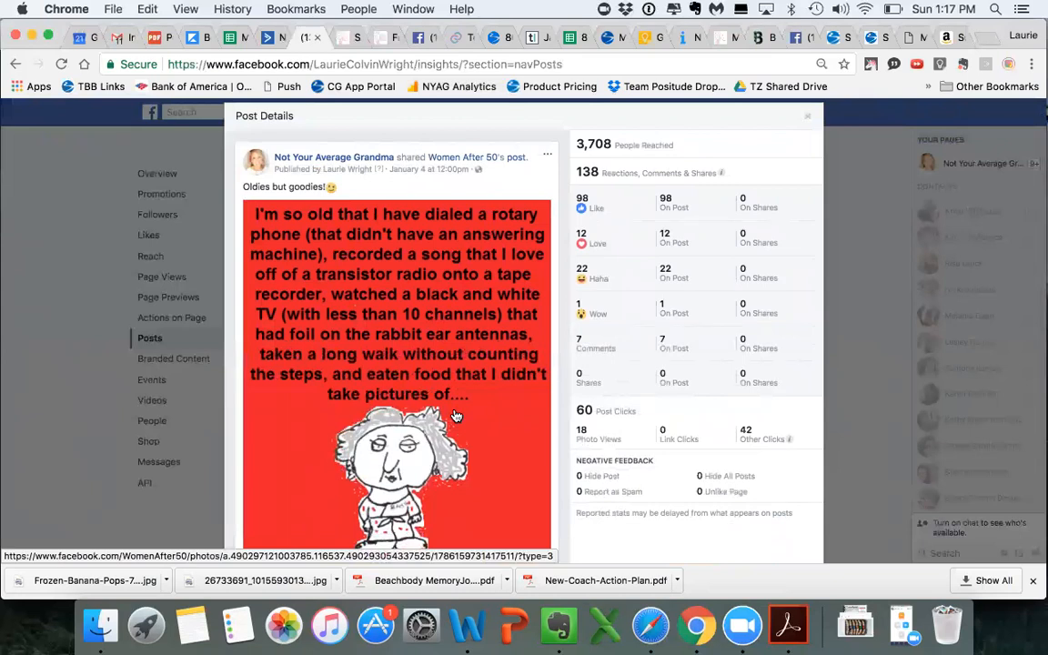
{"action": "scroll", "coordinate": [456, 416], "scroll_direction": "down", "scroll_amount": 3}
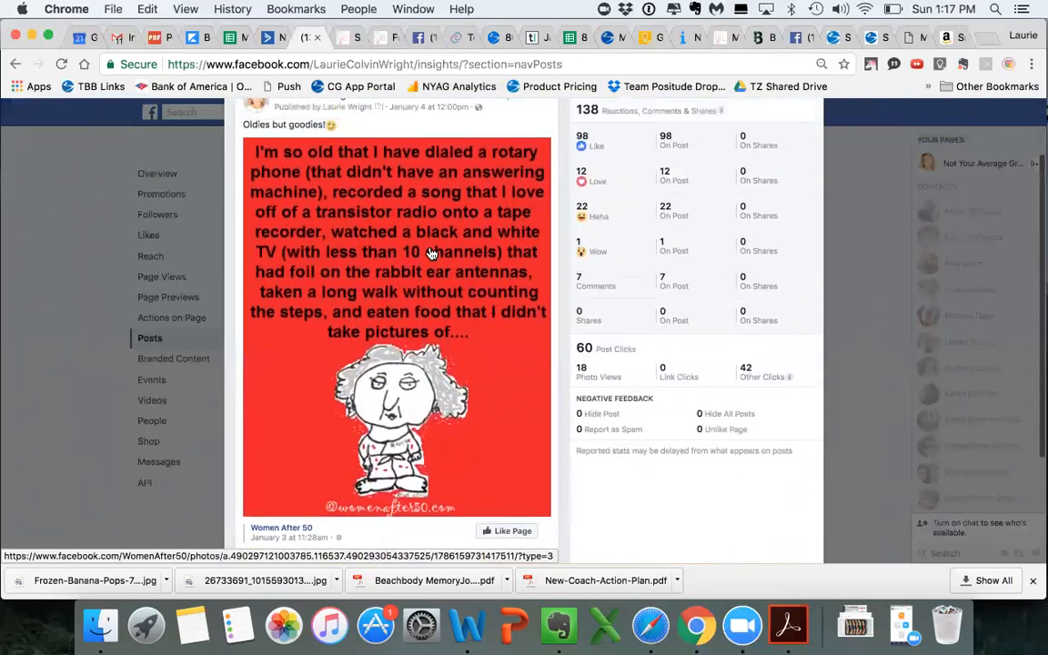
Enlarge the red cartoon photo from the "Oldies but goodies!" post, download it and close the photo viewer
{"action": "scroll", "coordinate": [432, 253], "scroll_direction": "up", "scroll_amount": 2}
{"action": "right_click", "coordinate": [435, 246]}
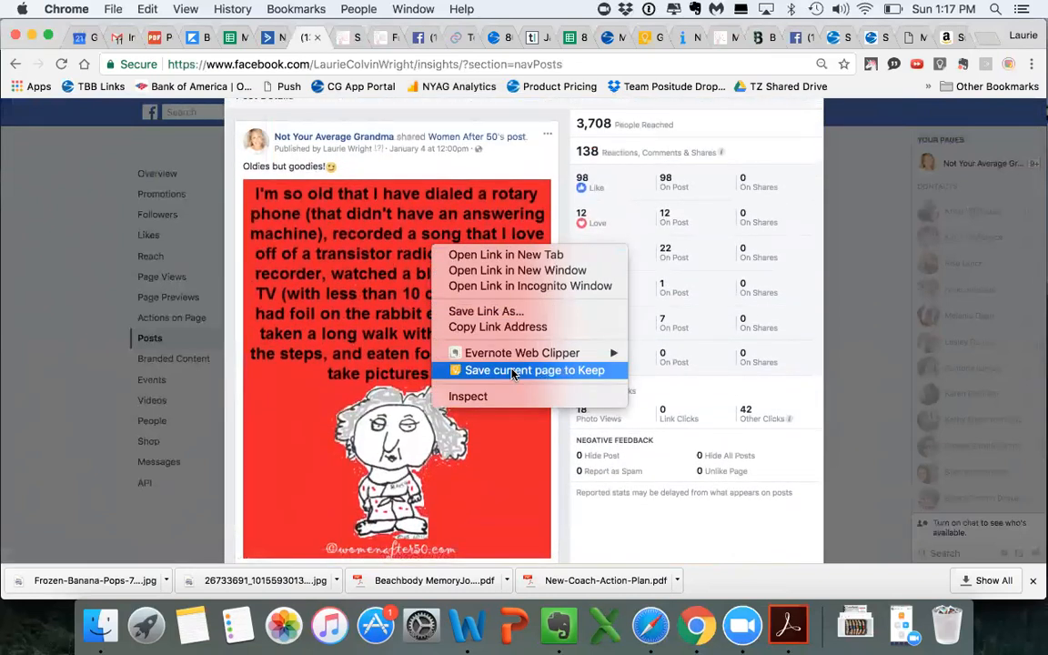
{"action": "left_click", "coordinate": [369, 309]}
{"action": "left_click", "coordinate": [368, 310]}
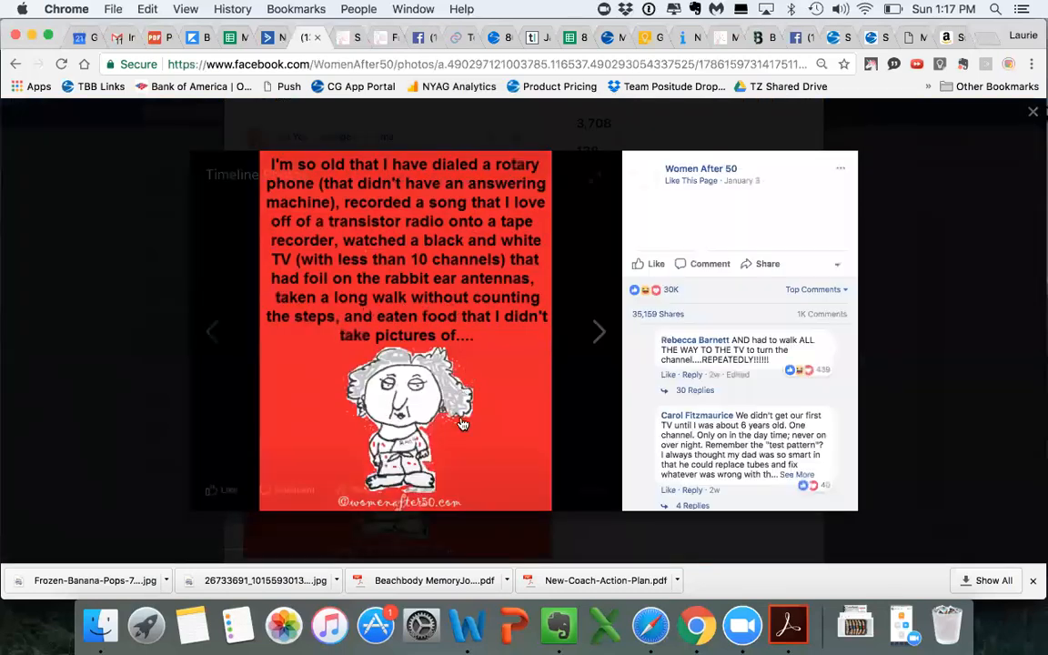
{"action": "left_click", "coordinate": [593, 490]}
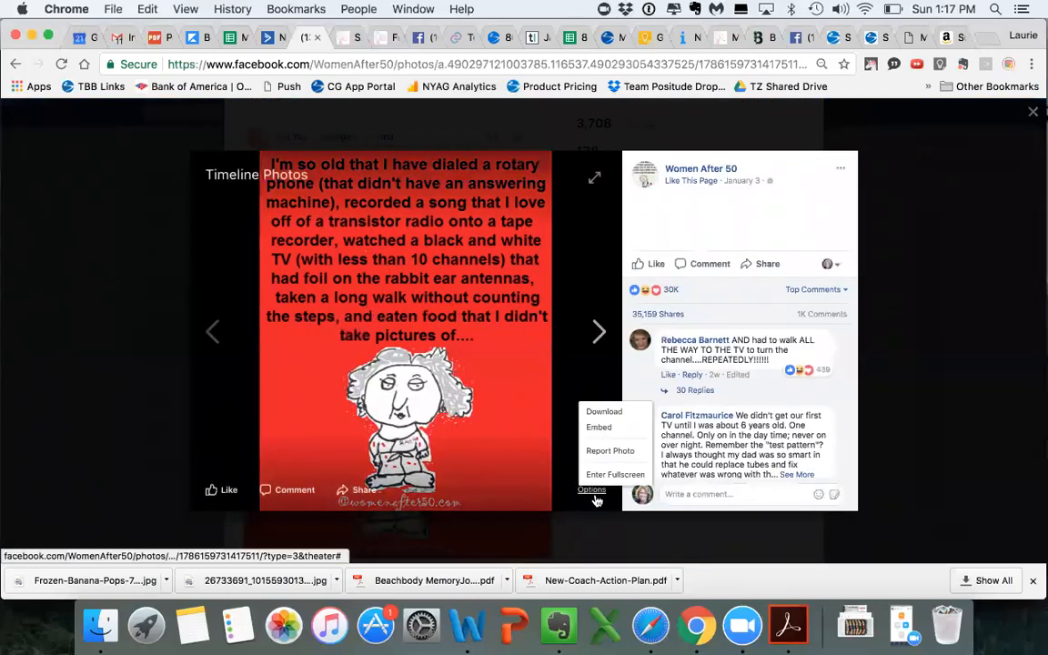
{"action": "left_click", "coordinate": [609, 414]}
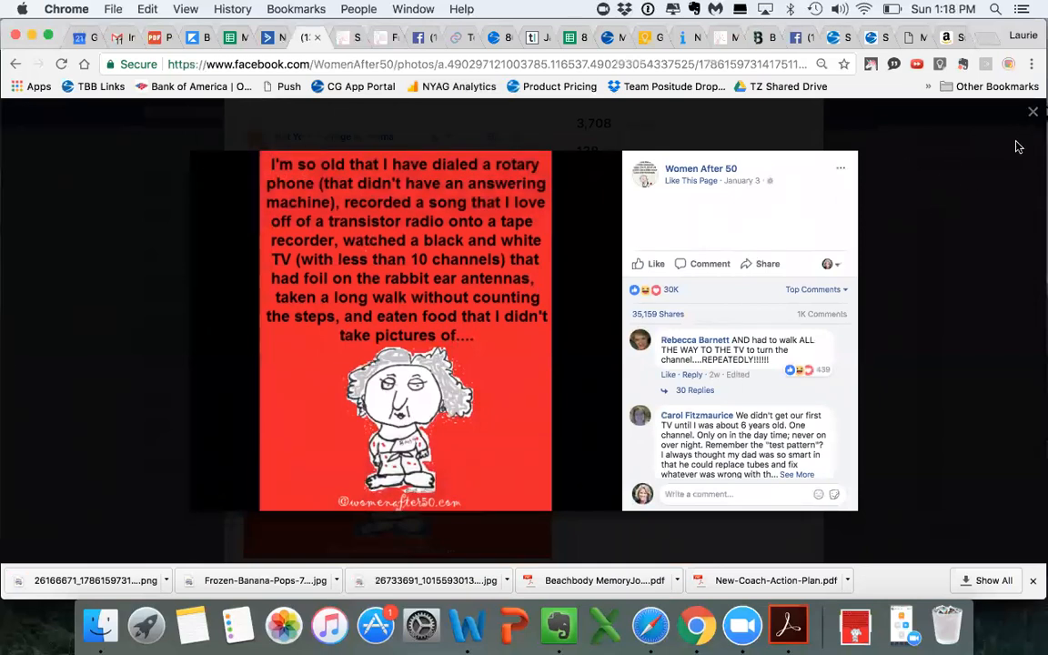
{"action": "left_click", "coordinate": [1033, 116]}
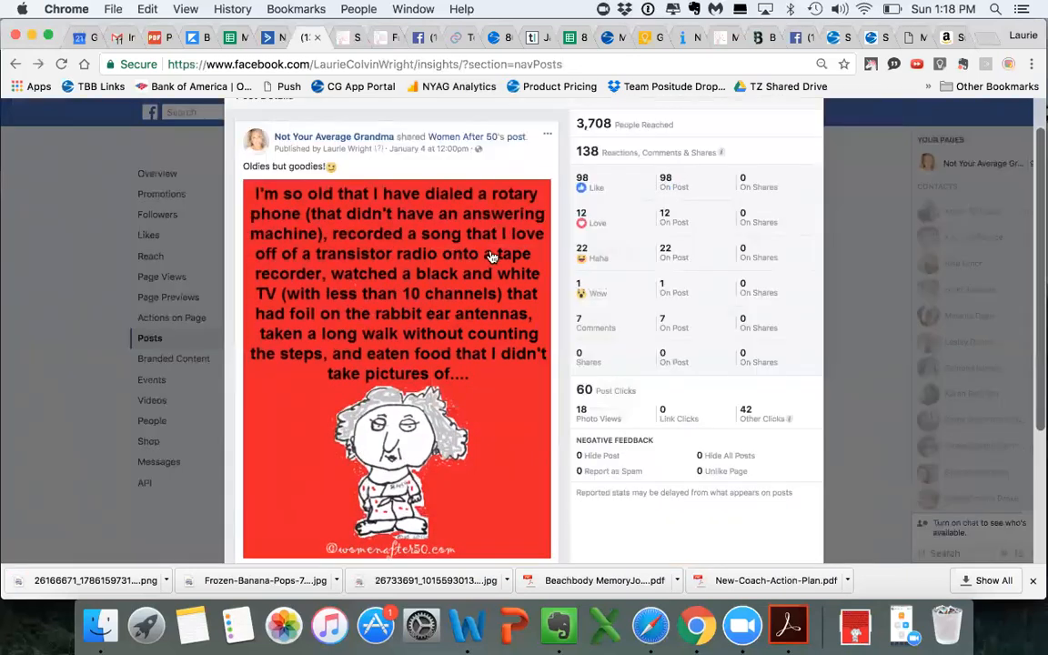
{"action": "left_click", "coordinate": [269, 38]}
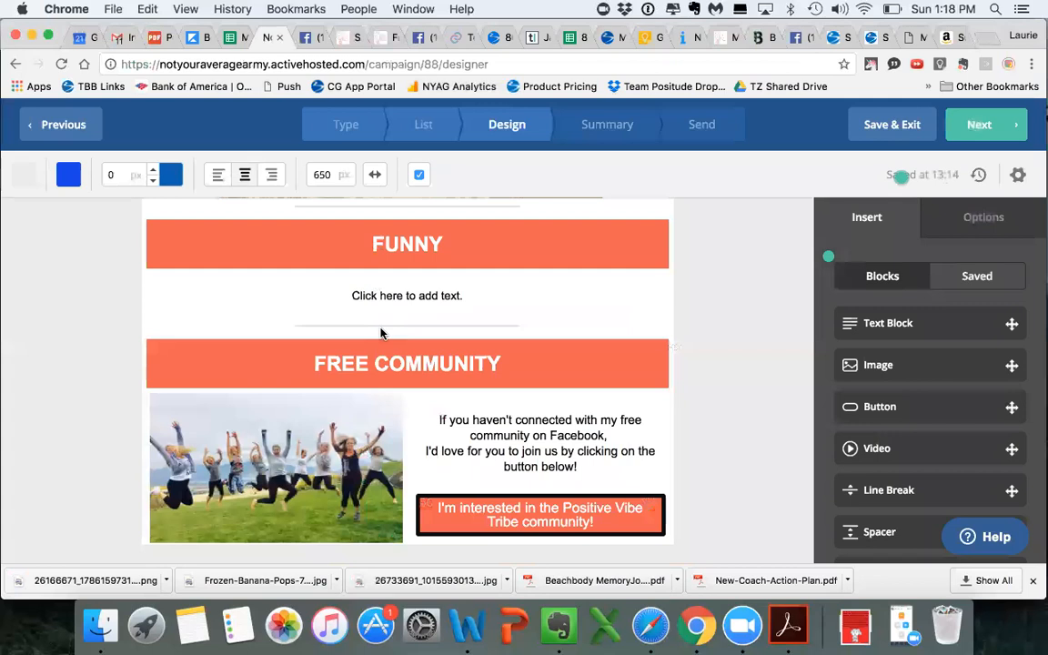
{"action": "left_click", "coordinate": [463, 299]}
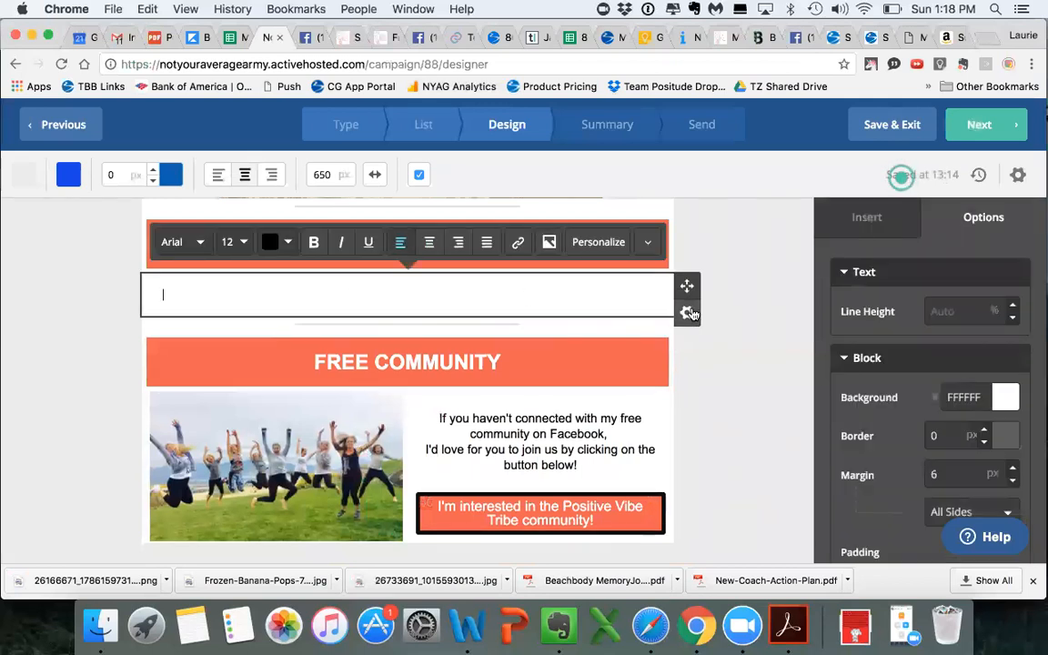
{"action": "left_click", "coordinate": [733, 306]}
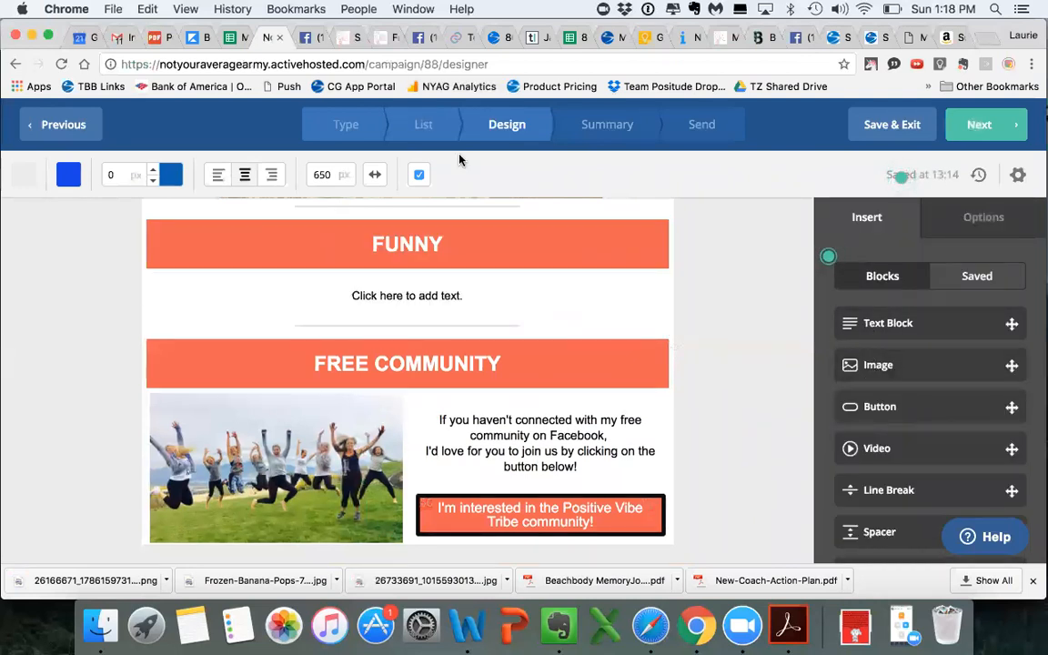
Copy the Facebook caption "Oldies but goodies!" into the ActiveCampaign newsletter's FUNNY text block and add "Do you remember this stuff?" after it
{"action": "left_click", "coordinate": [309, 36]}
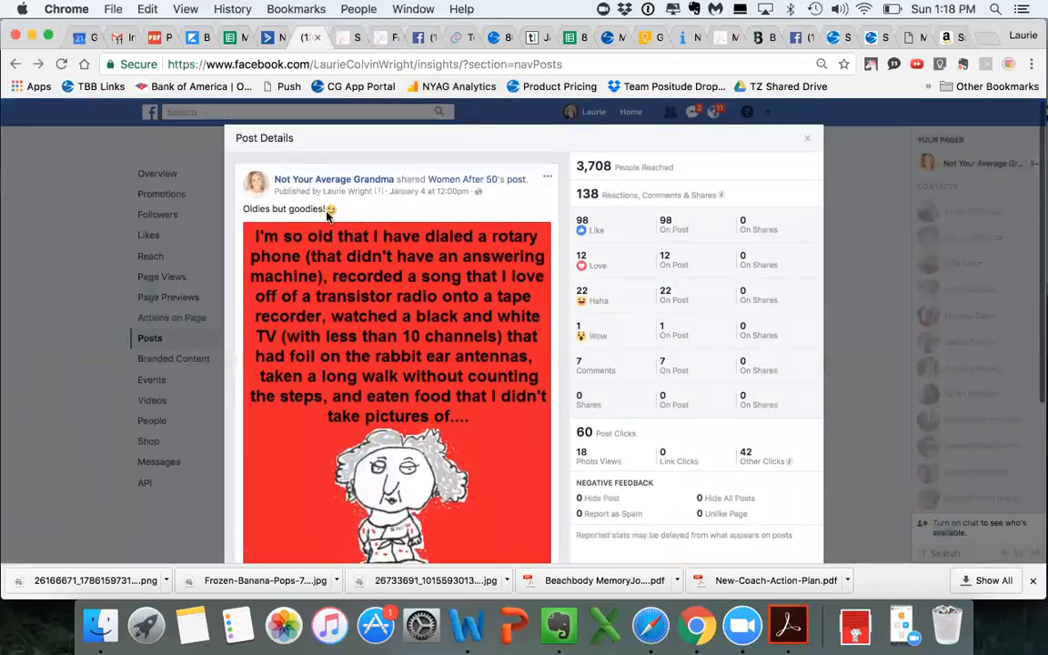
{"action": "left_click_drag", "start_coordinate": [291, 210], "coordinate": [241, 213]}
{"action": "key", "text": "super+c"}
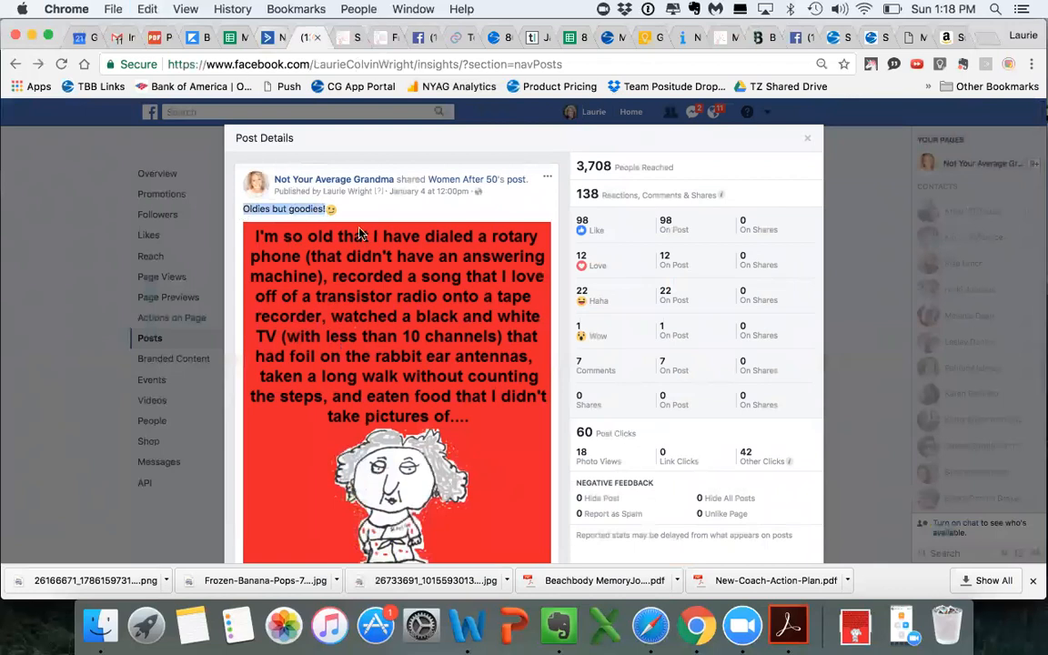
{"action": "left_click", "coordinate": [264, 37]}
{"action": "left_click", "coordinate": [404, 295]}
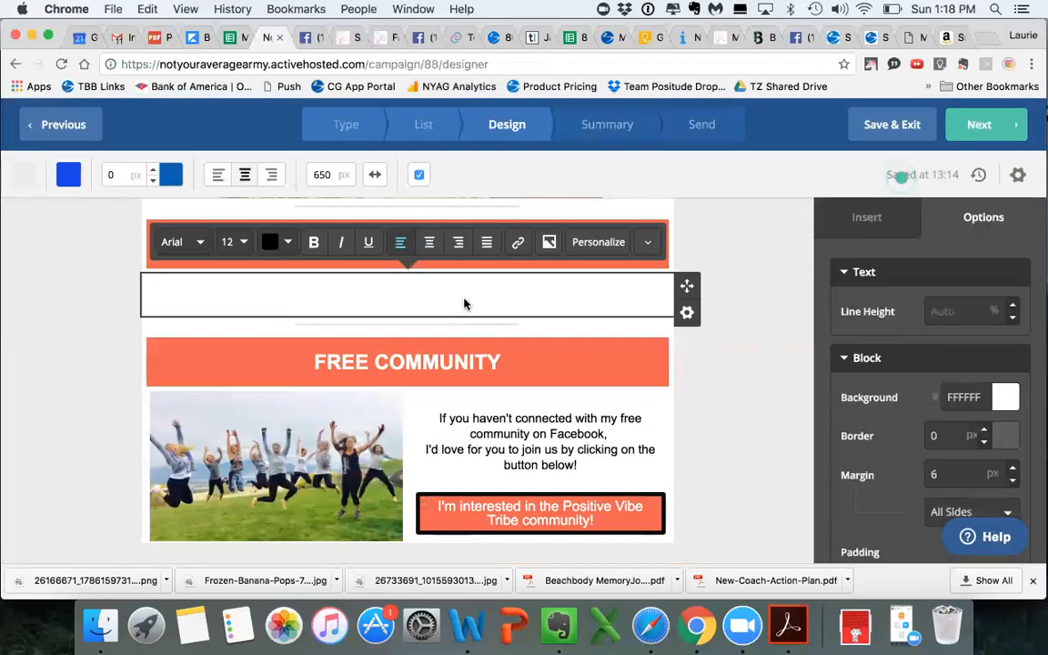
{"action": "key", "text": "super+v"}
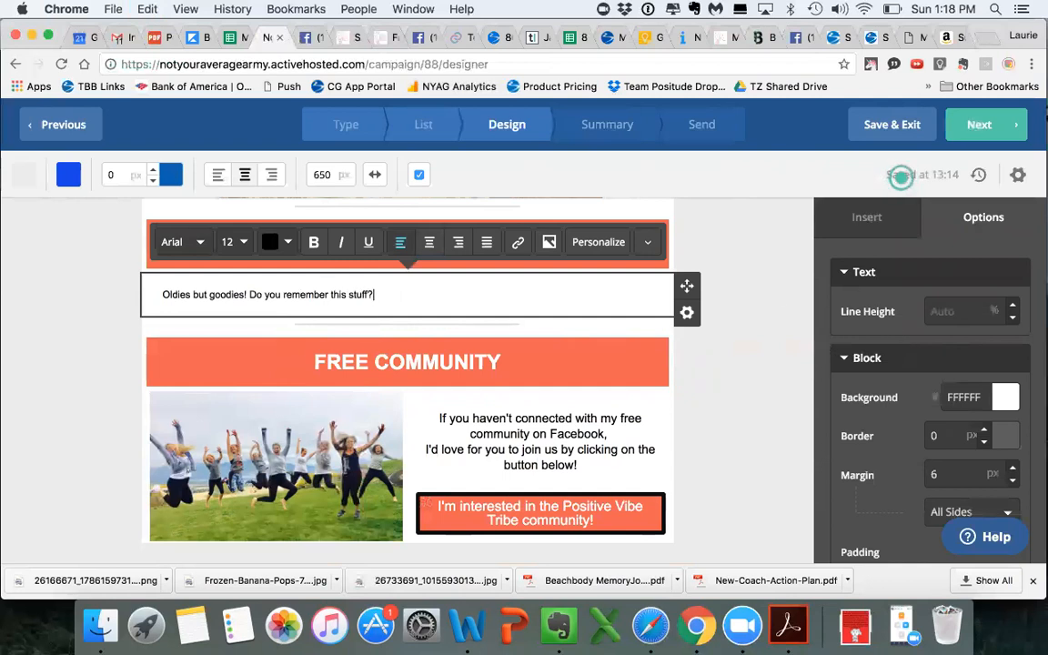
Finish editing the FUNNY text and insert an image block directly beneath it
{"action": "key", "text": "Return"}
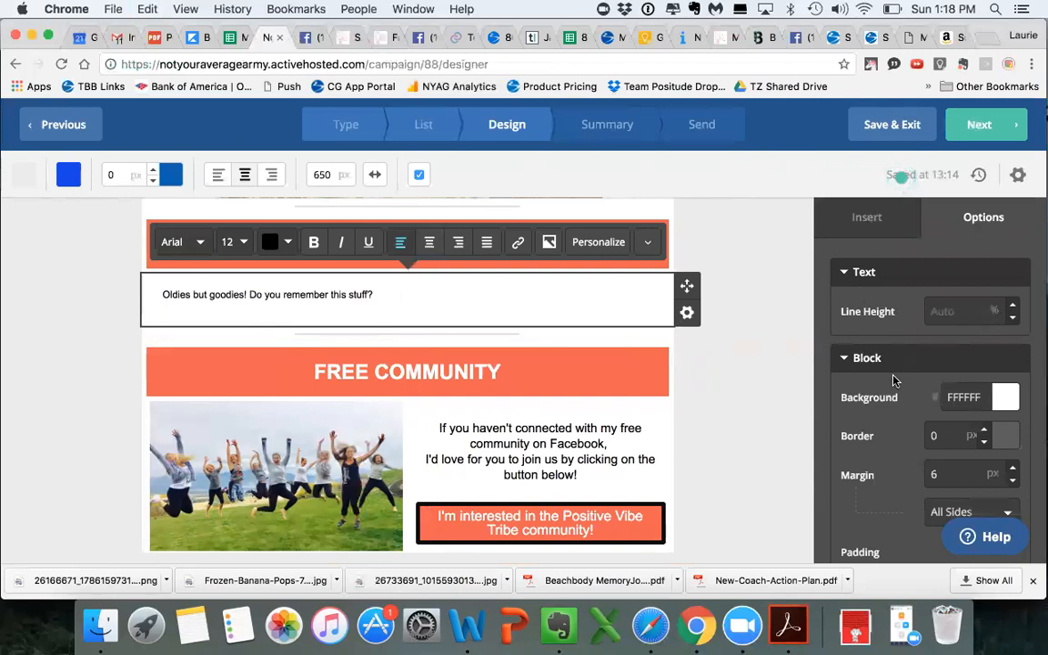
{"action": "key", "text": "BackSpace"}
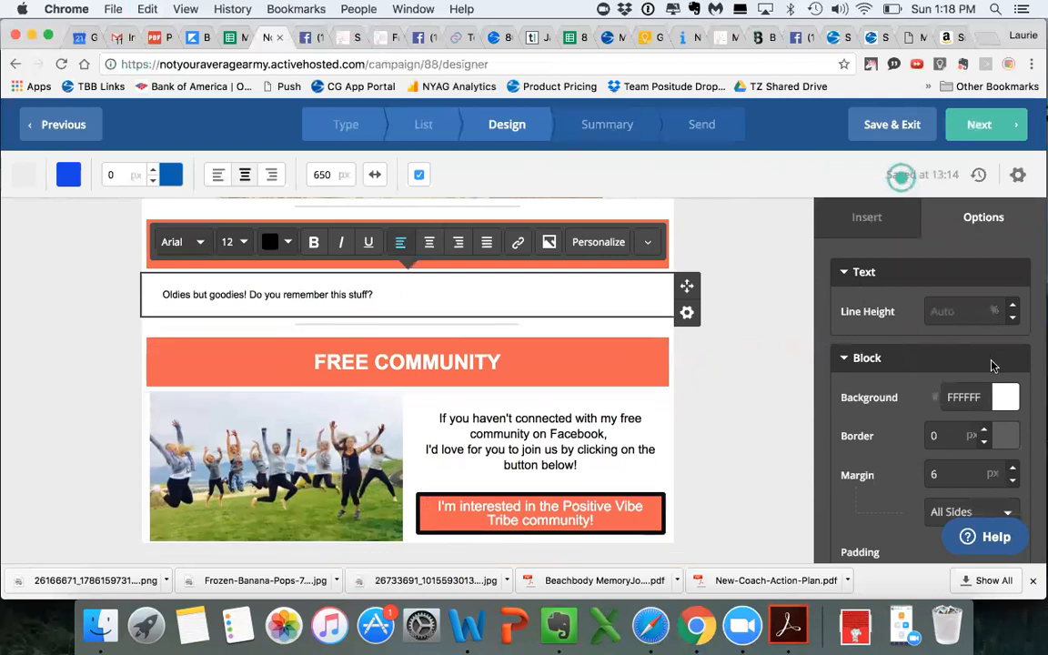
{"action": "left_click", "coordinate": [749, 238]}
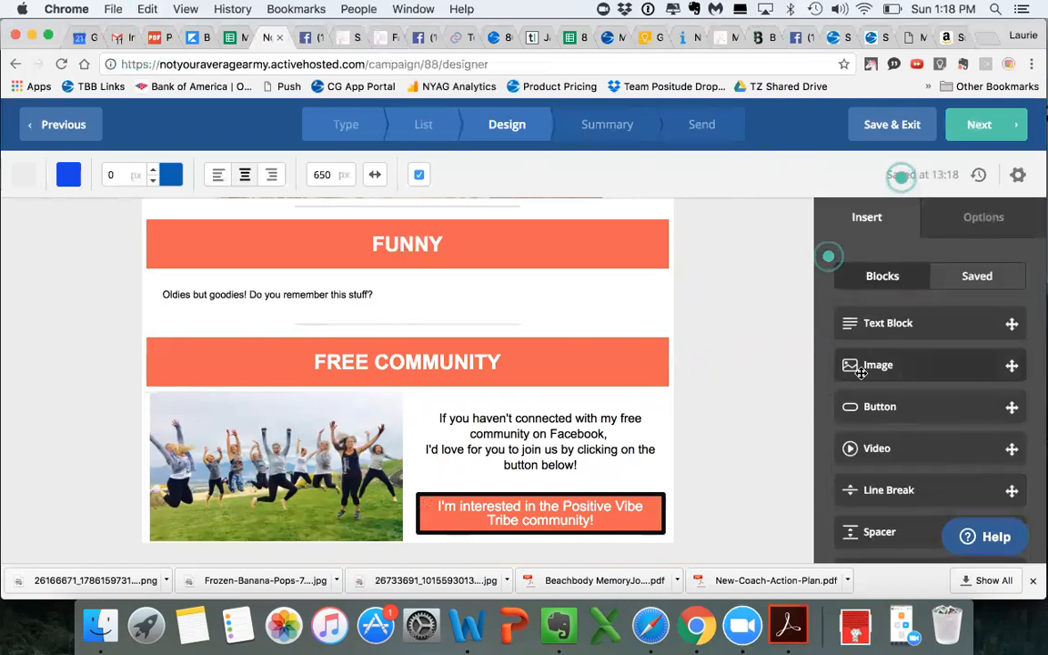
{"action": "left_click_drag", "start_coordinate": [846, 364], "coordinate": [278, 329]}
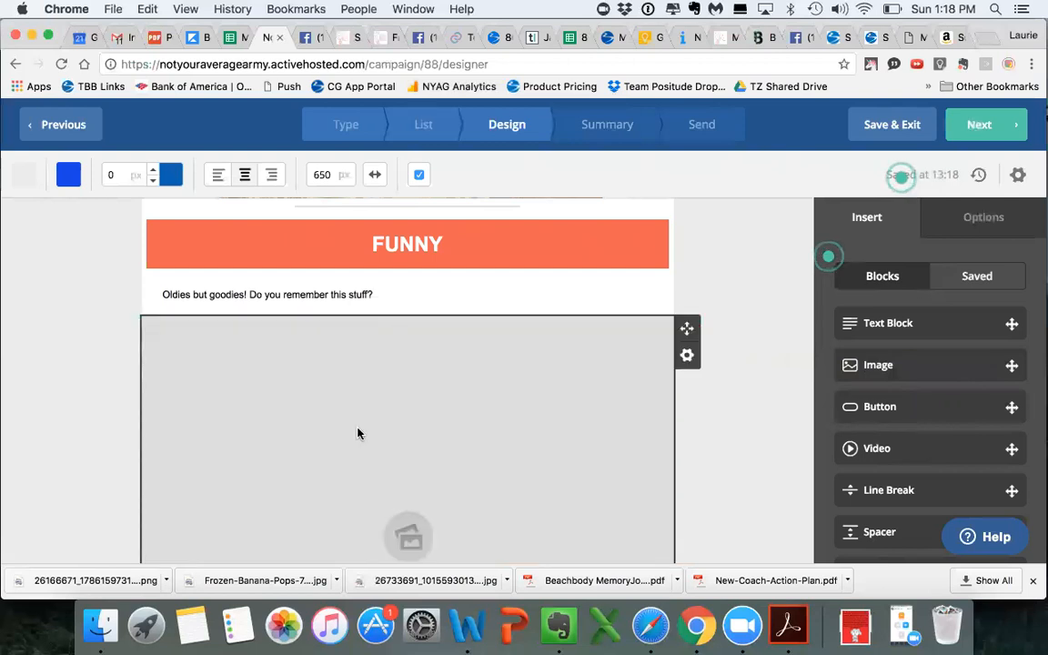
Switch to Finder and rename the newest PNG in the Downloads folder, the red cartoon, as "oldies but goodies"
{"action": "left_click", "coordinate": [100, 625]}
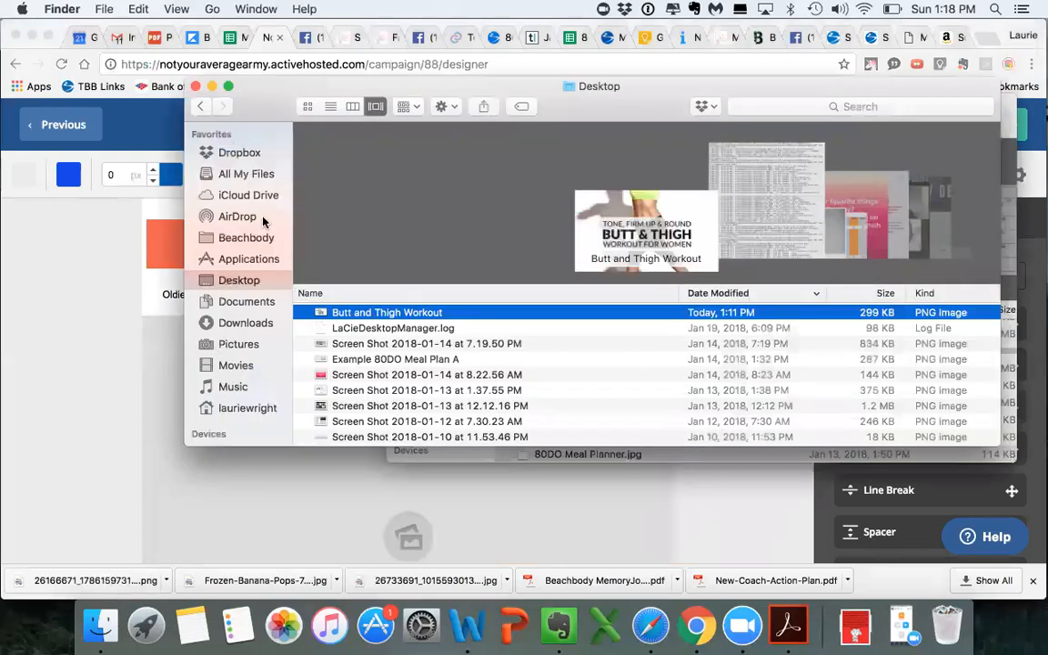
{"action": "left_click", "coordinate": [251, 325]}
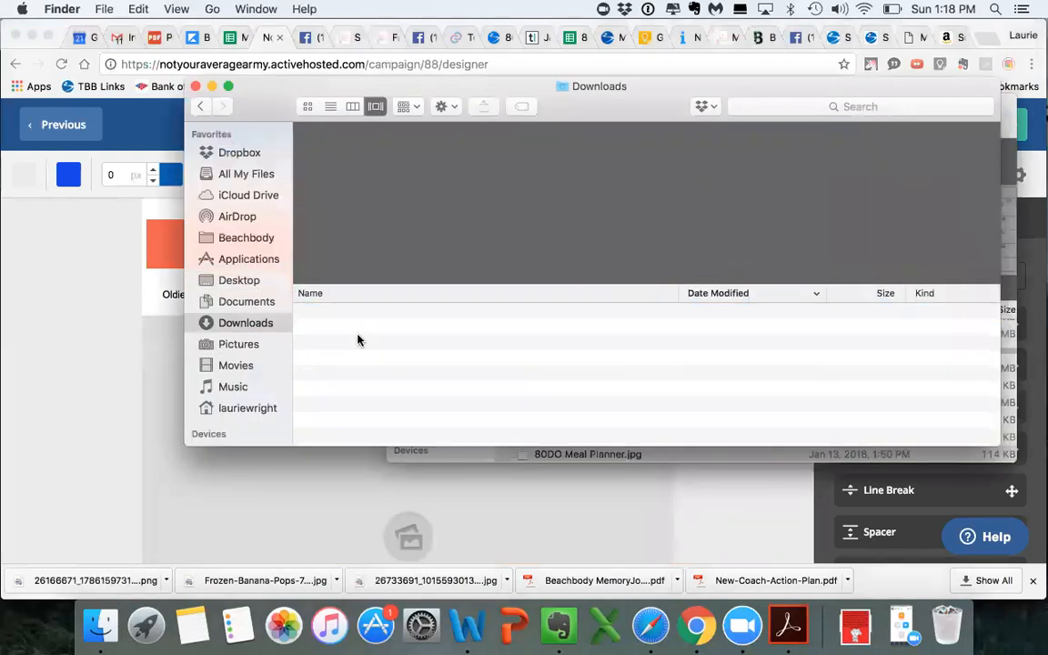
{"action": "left_click", "coordinate": [383, 315]}
{"action": "type", "text": "old"}
{"action": "type", "text": "ies but g"}
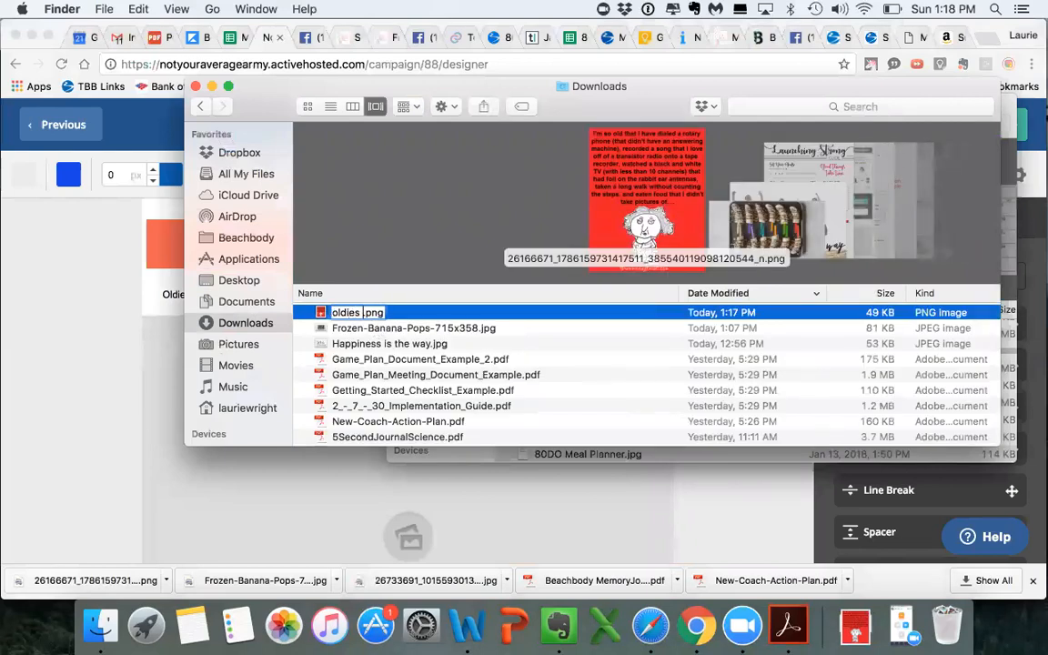
{"action": "type", "text": "oodies"}
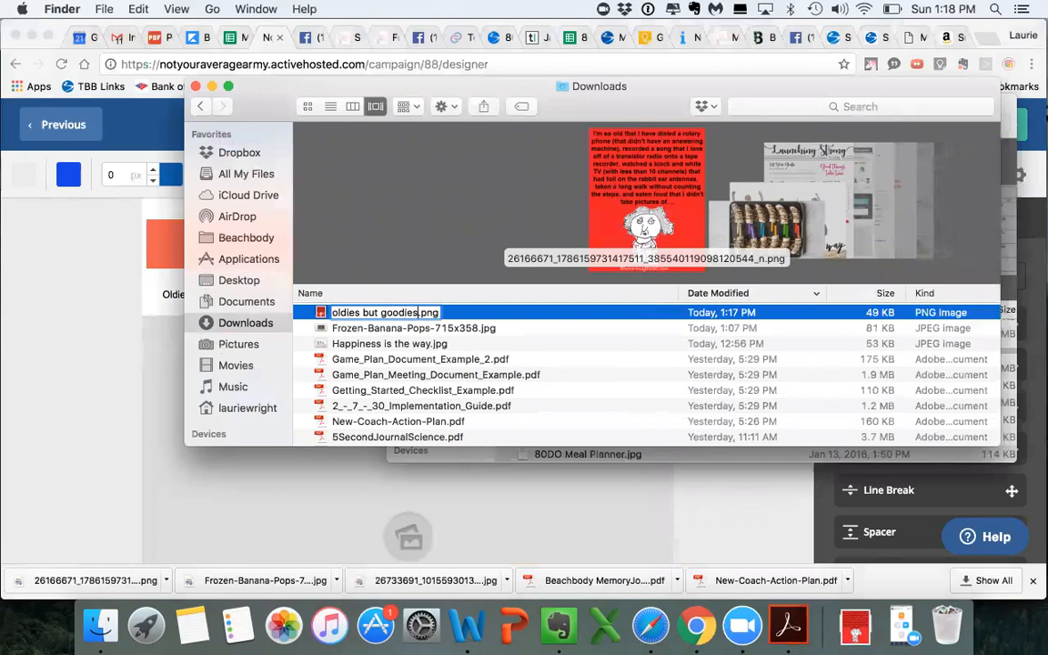
{"action": "key", "text": "Return"}
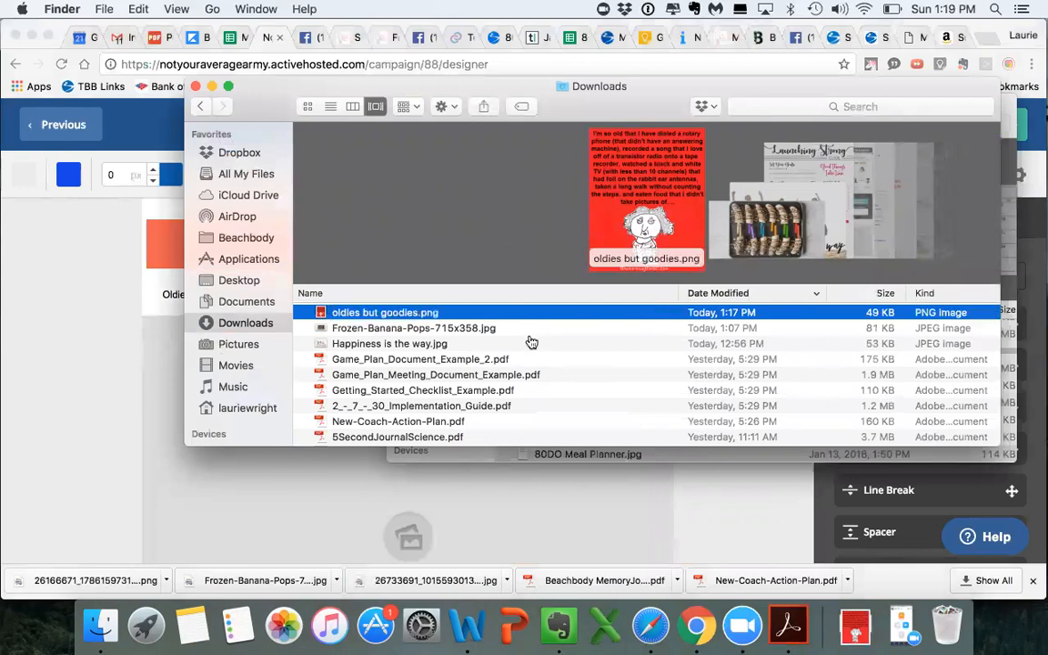
Return to the newsletter in Chrome, upload oldies but goodies.png from Downloads and choose it for the empty image block under FUNNY
{"action": "key", "text": "super+Tab"}
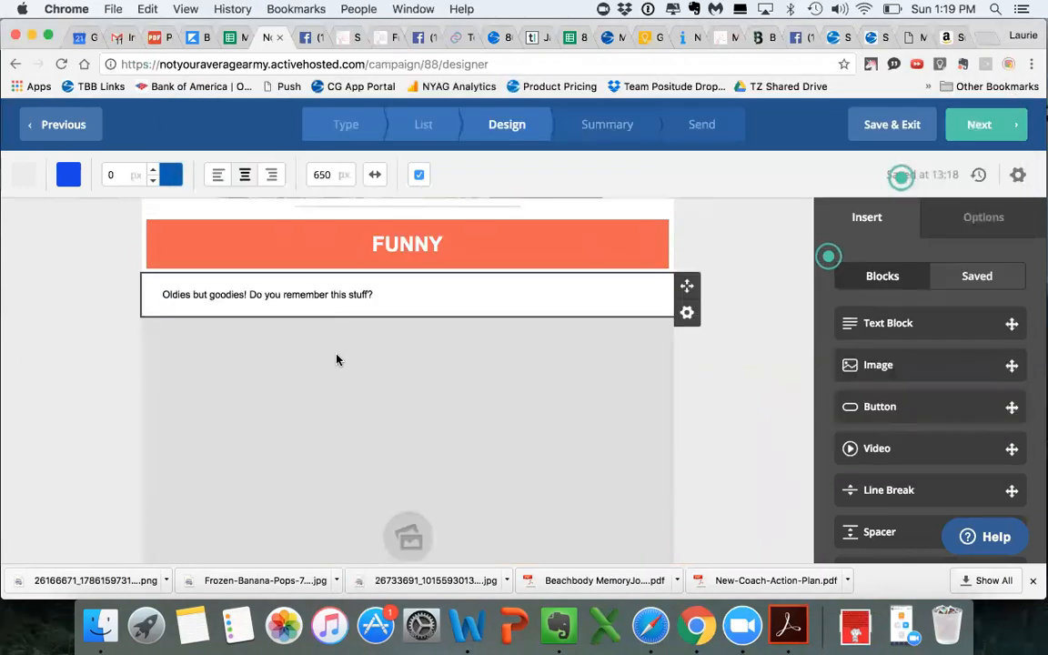
{"action": "left_click", "coordinate": [408, 529]}
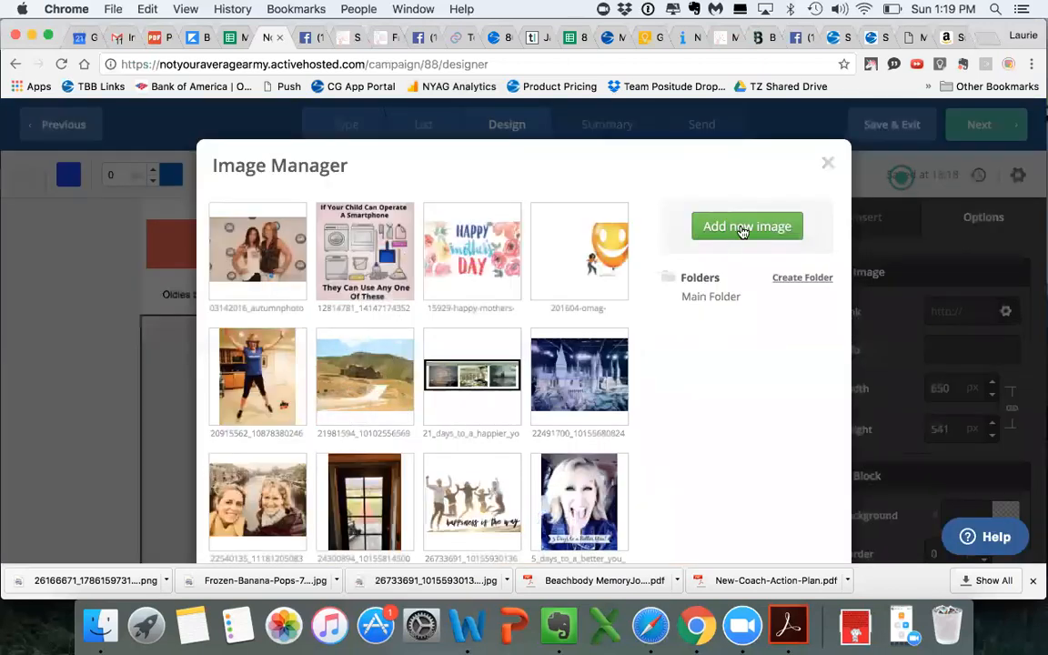
{"action": "left_click", "coordinate": [742, 229]}
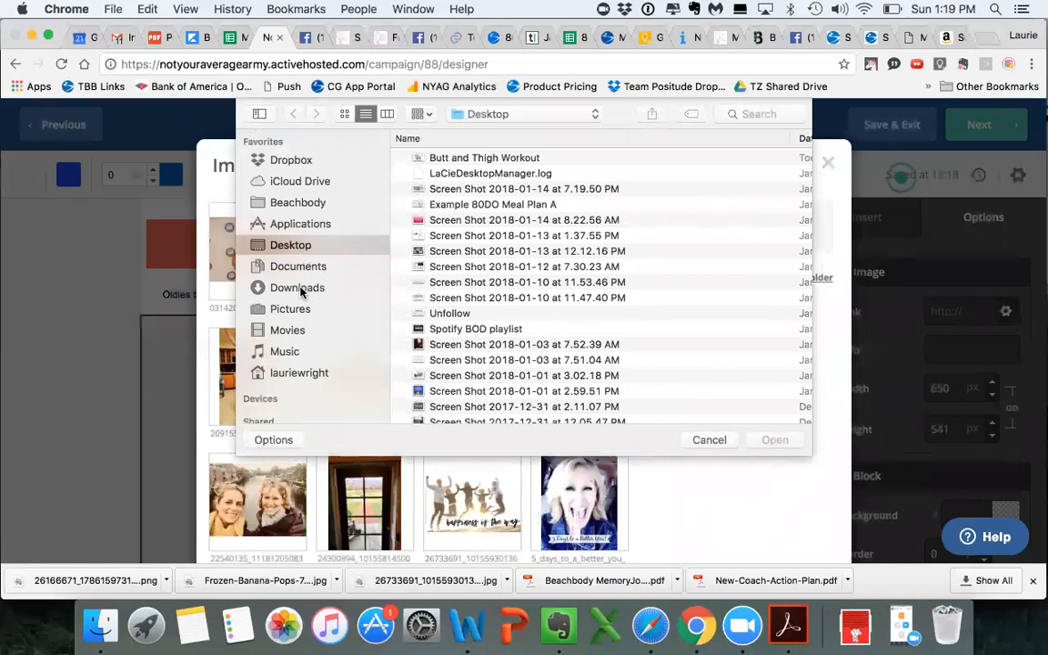
{"action": "left_click", "coordinate": [300, 288]}
{"action": "double_click", "coordinate": [491, 158]}
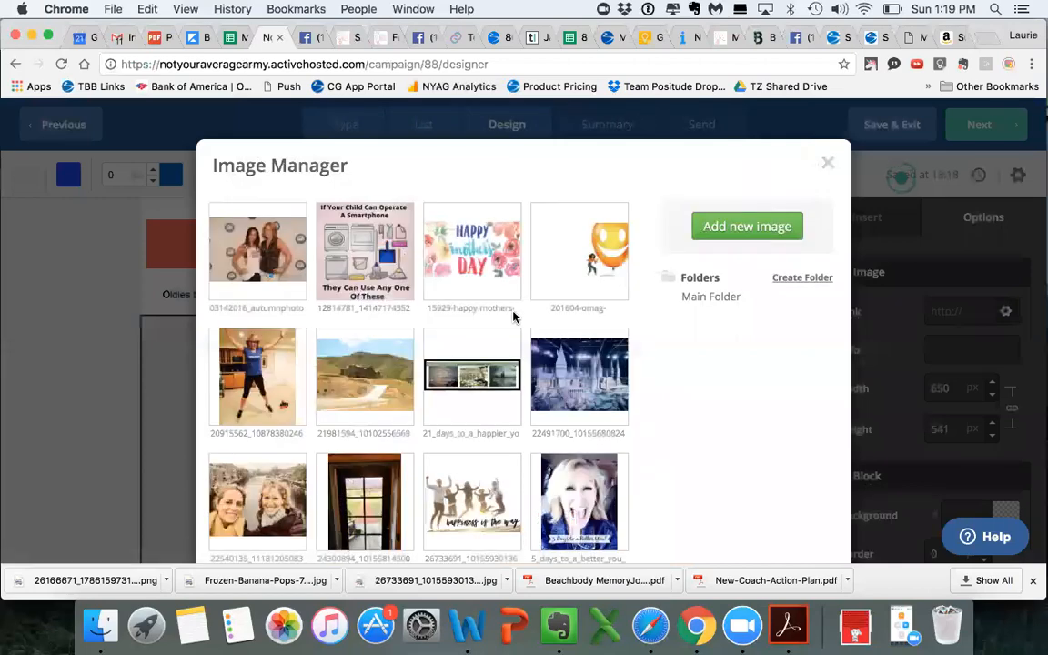
{"action": "scroll", "coordinate": [564, 355], "scroll_direction": "down", "scroll_amount": 10}
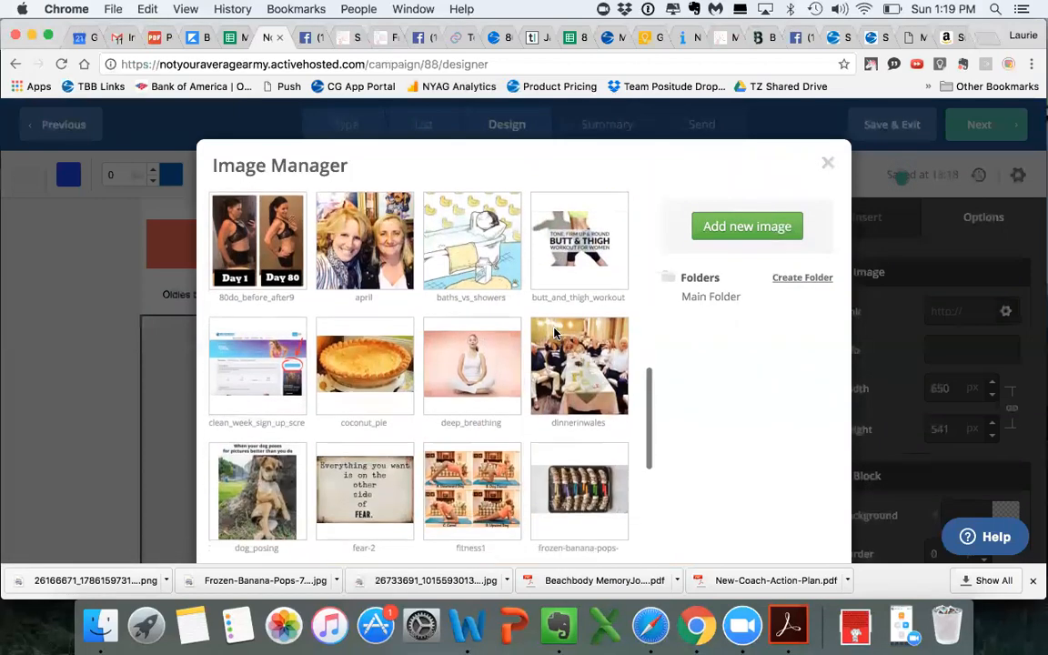
{"action": "scroll", "coordinate": [555, 333], "scroll_direction": "down", "scroll_amount": 10}
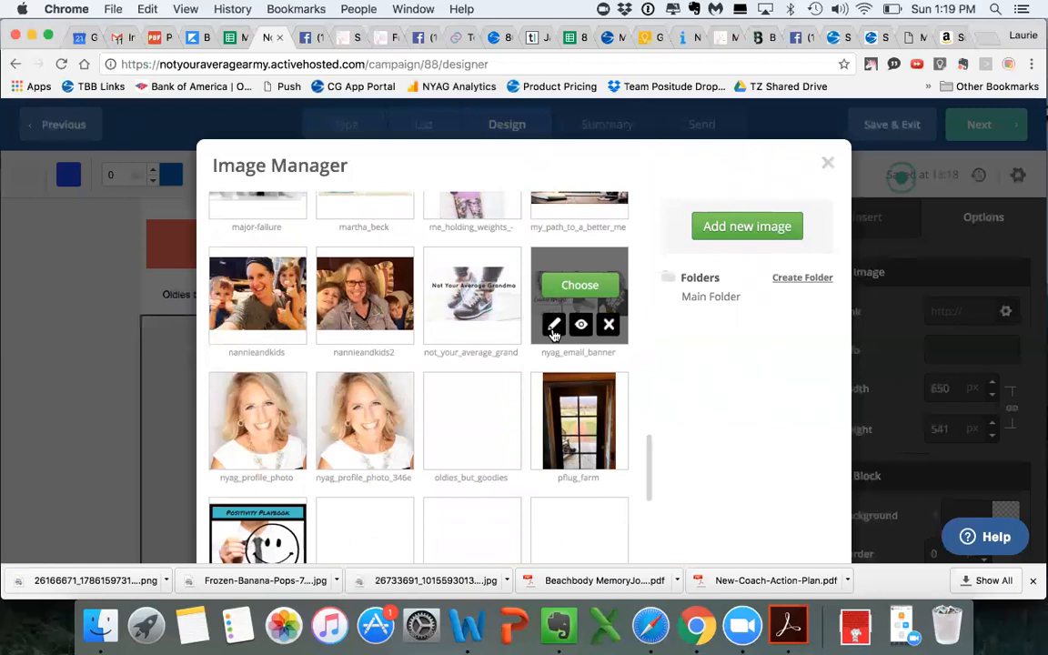
{"action": "scroll", "coordinate": [477, 367], "scroll_direction": "down", "scroll_amount": 3}
{"action": "left_click", "coordinate": [472, 318]}
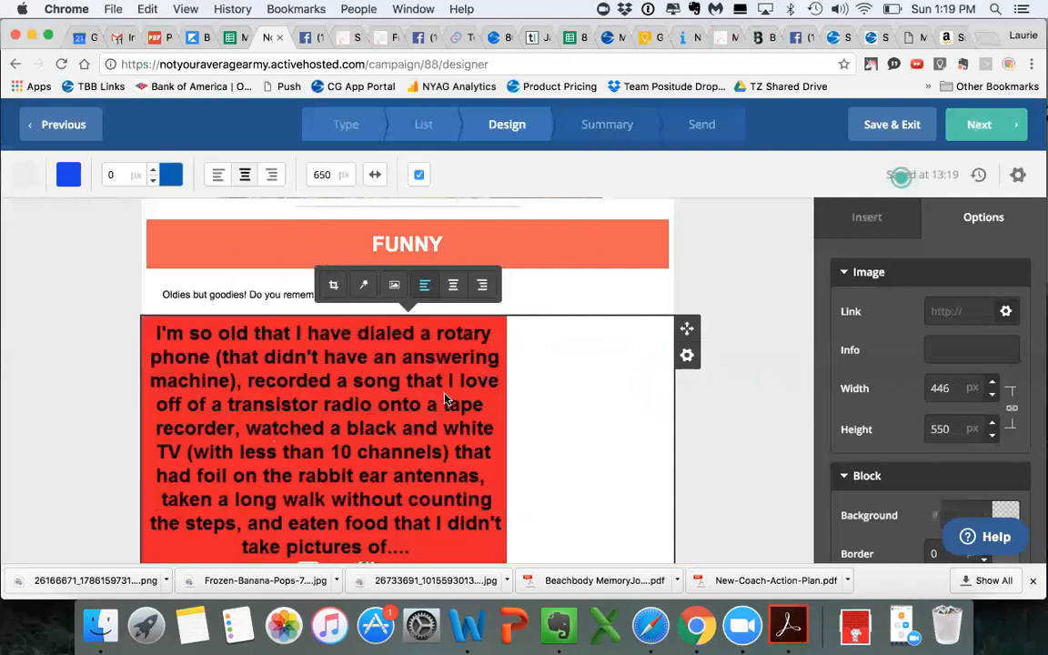
Center the red cartoon image in its block and shrink it to about 338 × 416 px
{"action": "scroll", "coordinate": [452, 405], "scroll_direction": "down", "scroll_amount": 3}
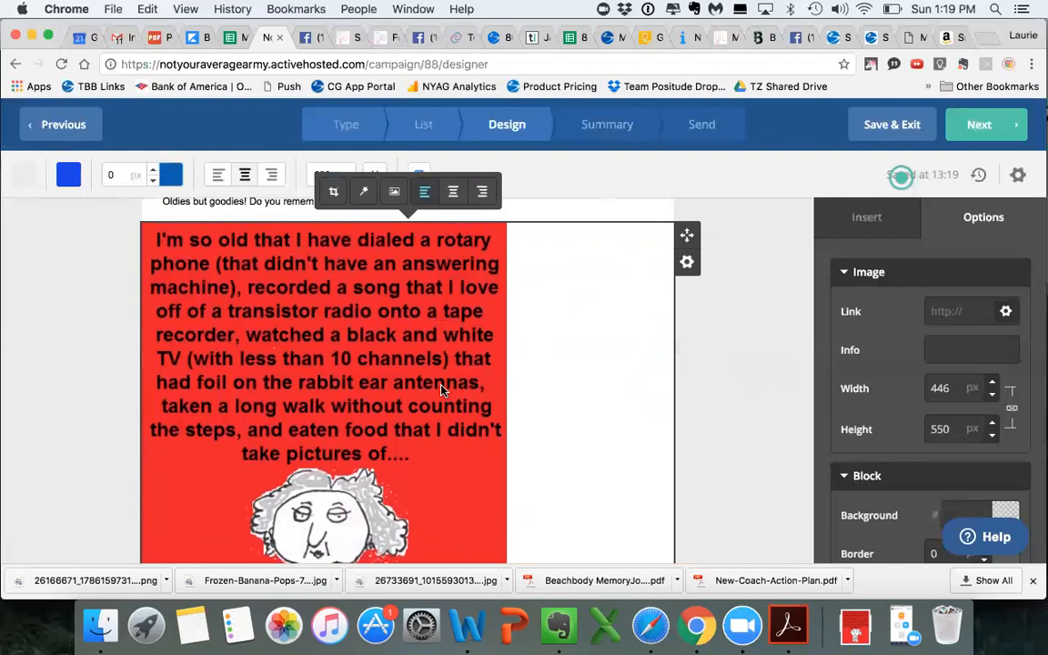
{"action": "left_click", "coordinate": [452, 191]}
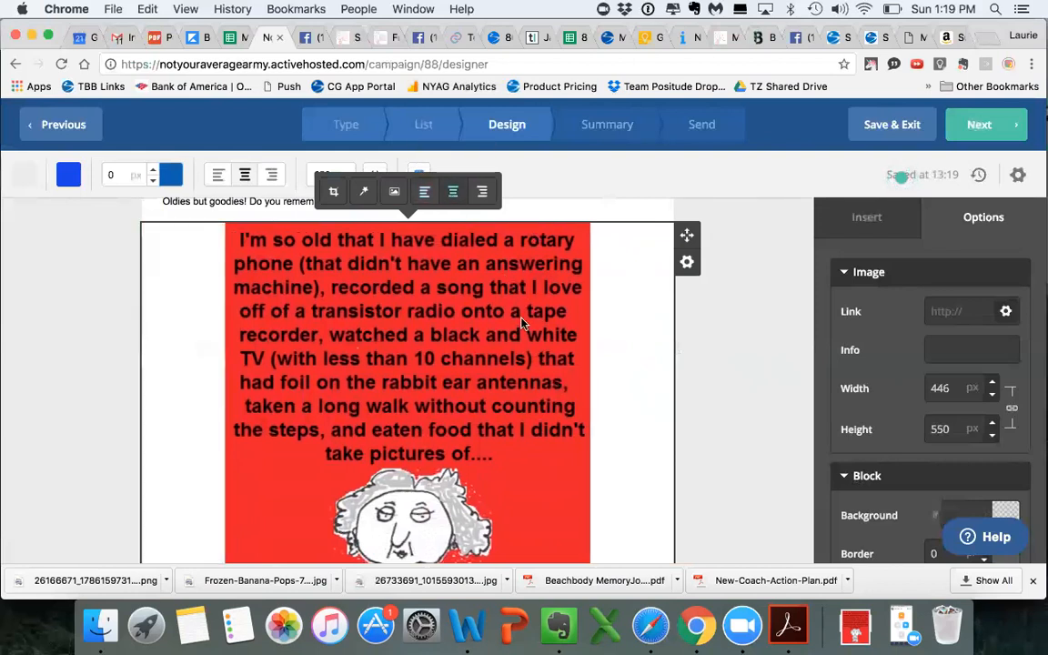
{"action": "scroll", "coordinate": [539, 356], "scroll_direction": "down", "scroll_amount": 4}
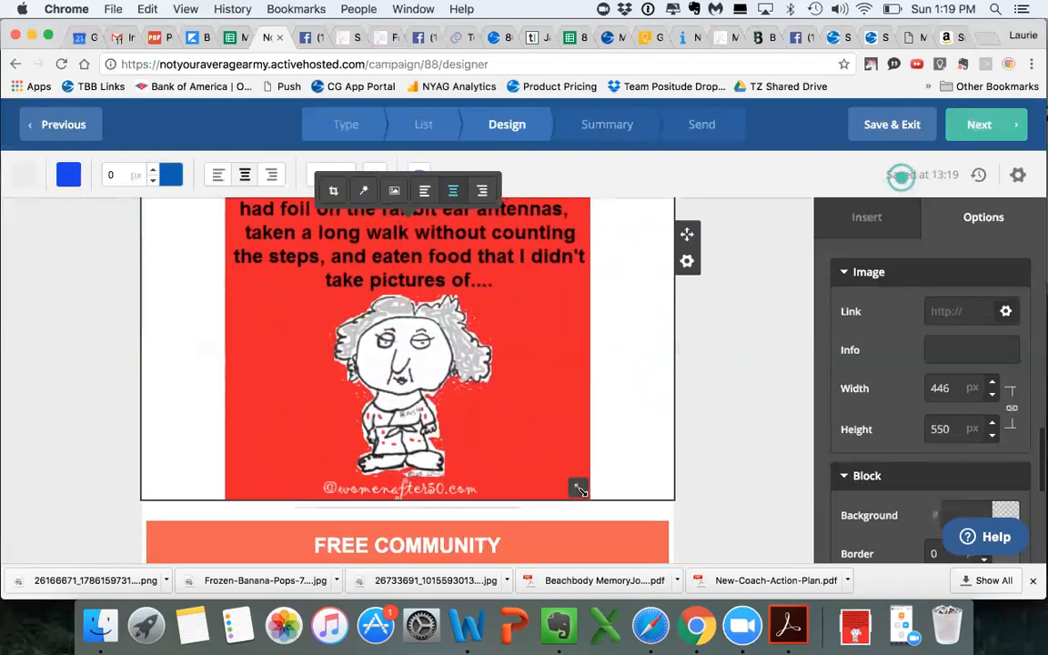
{"action": "left_click_drag", "start_coordinate": [521, 414], "coordinate": [492, 384]}
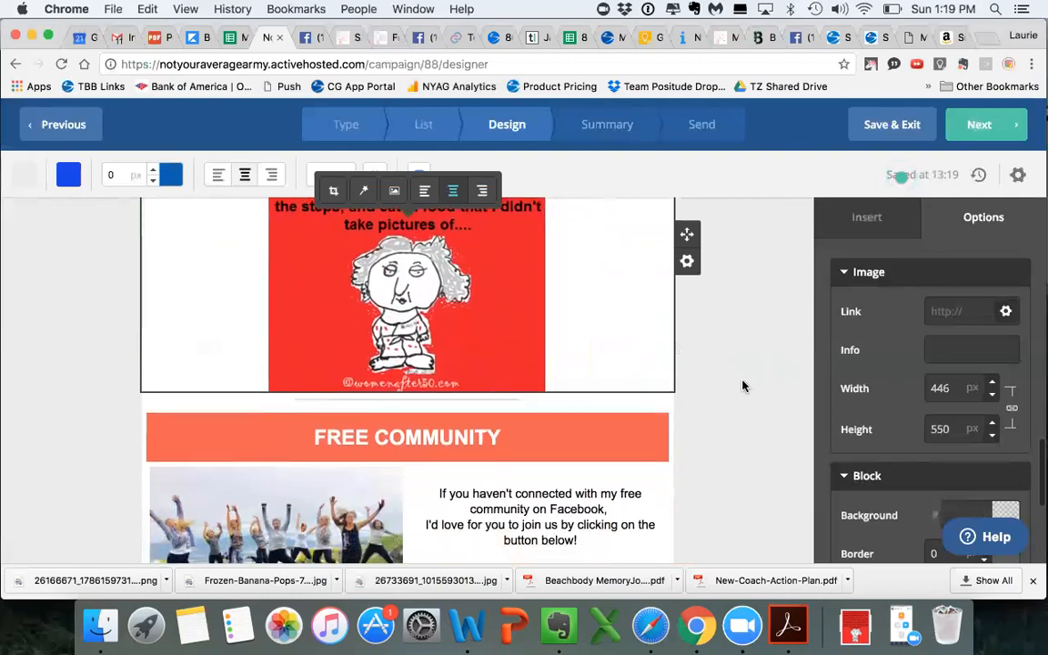
Set the font size of the "Oldies but goodies! Do you remember this stuff?" text to 14 px
{"action": "scroll", "coordinate": [742, 390], "scroll_direction": "up", "scroll_amount": 6}
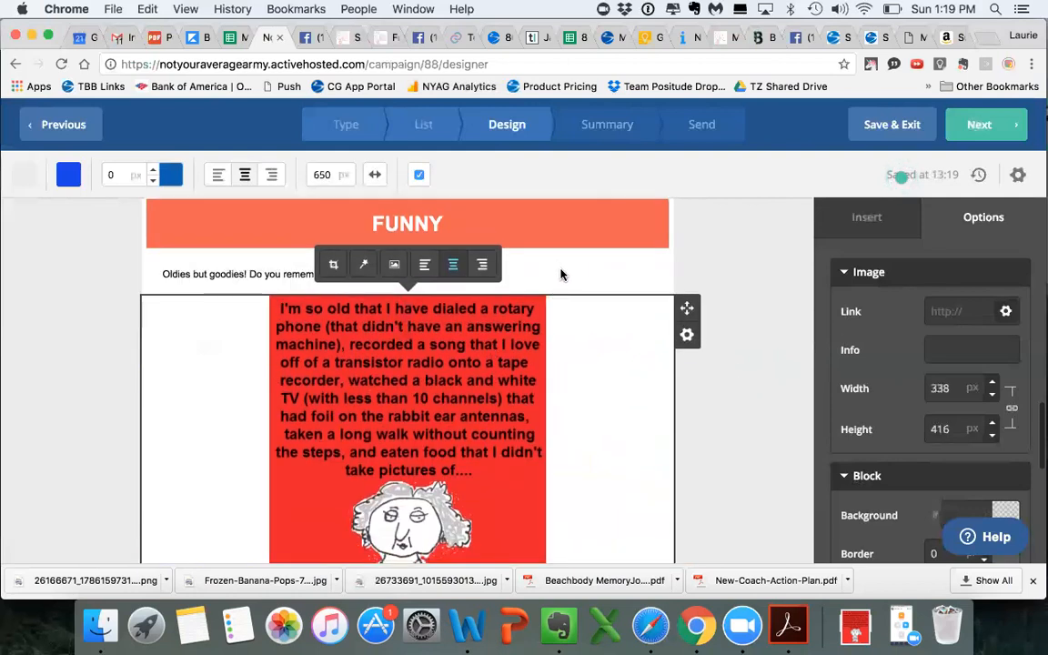
{"action": "left_click", "coordinate": [517, 275]}
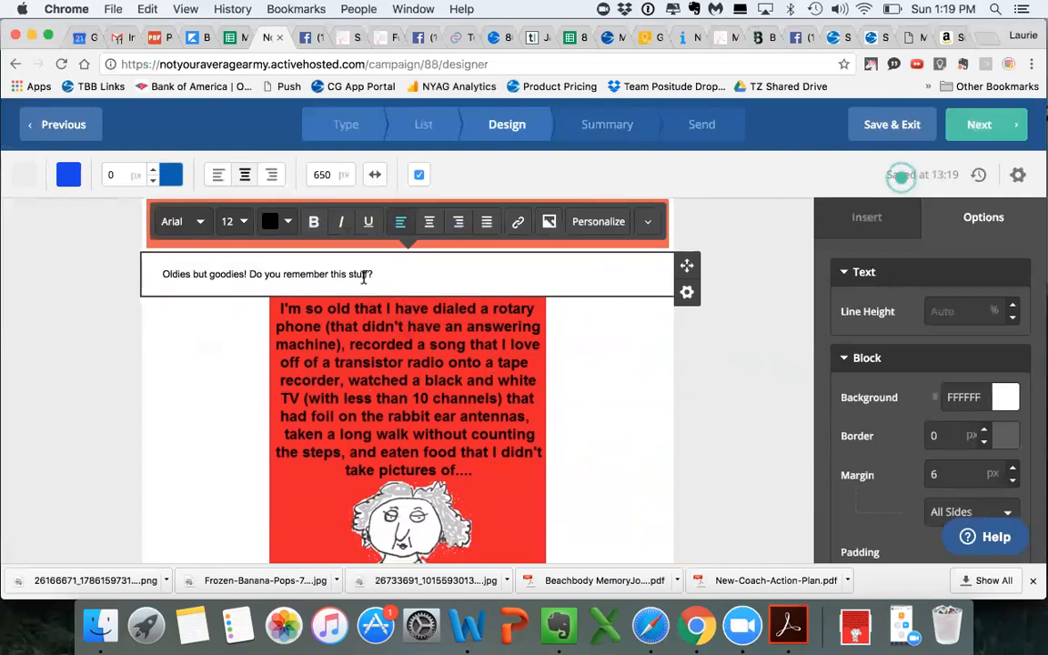
{"action": "left_click_drag", "start_coordinate": [364, 273], "coordinate": [148, 271]}
{"action": "left_click", "coordinate": [246, 224]}
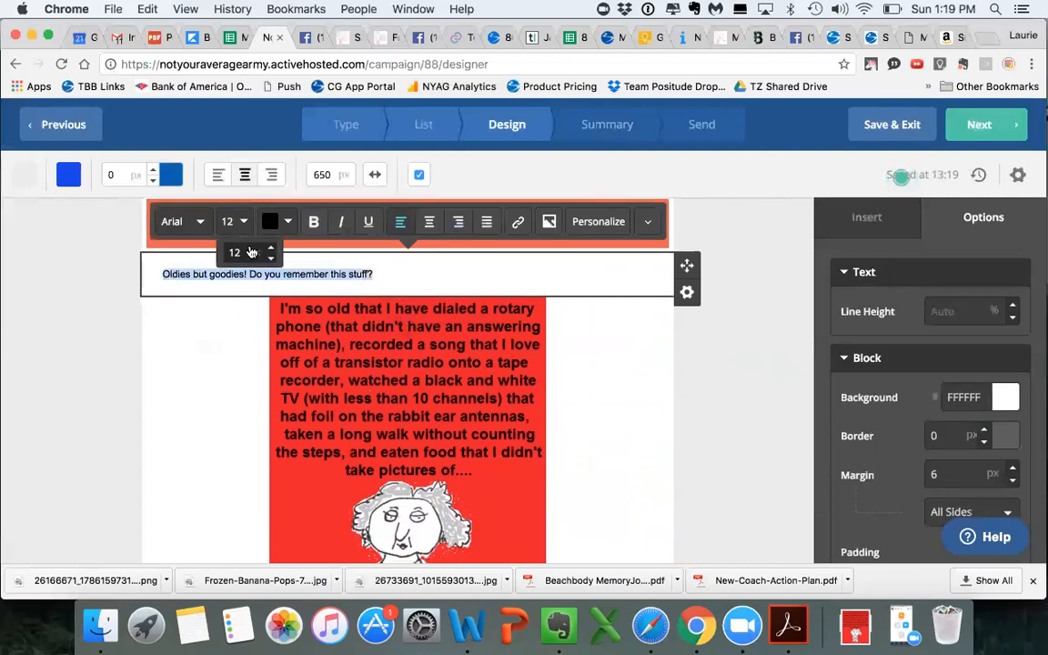
{"action": "left_click", "coordinate": [271, 247]}
{"action": "left_click", "coordinate": [271, 247]}
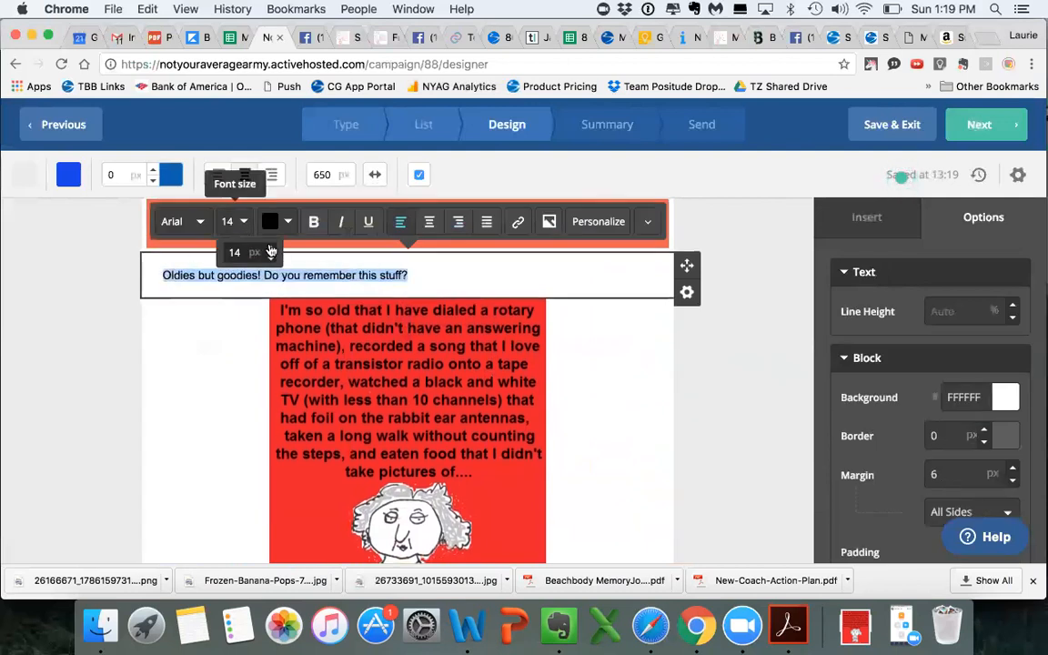
{"action": "left_click", "coordinate": [521, 265]}
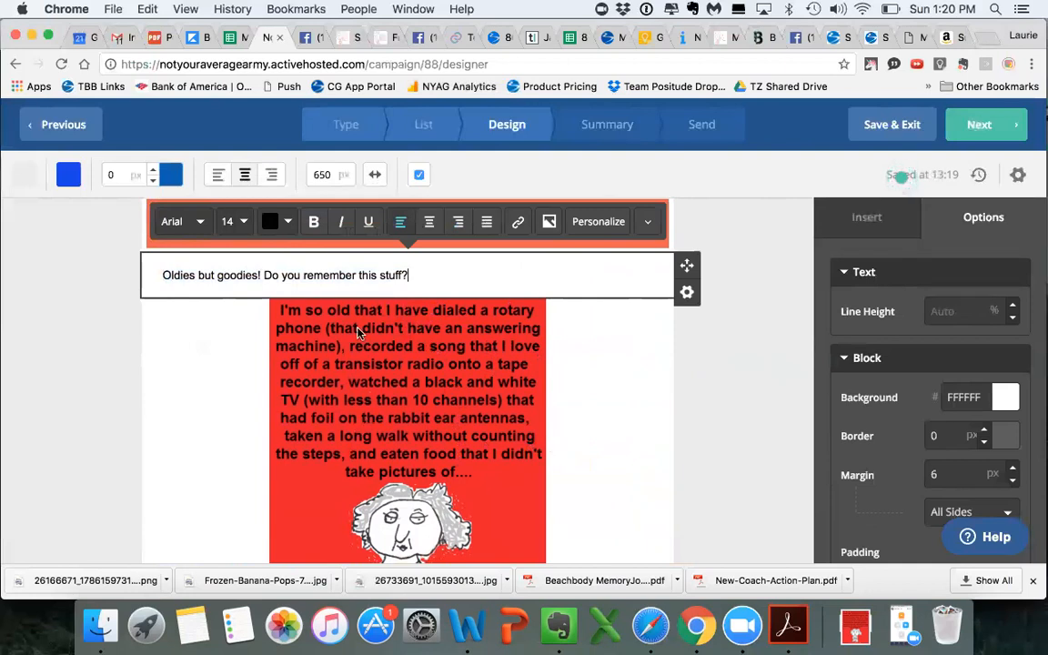
Insert "I remember having only 5 channels (4, 5, 7, and 9 and then 26 which was a UHF channel!" before "Do you remember this stuff?"
{"action": "left_click", "coordinate": [265, 275]}
{"action": "type", "text": "I remember having only "}
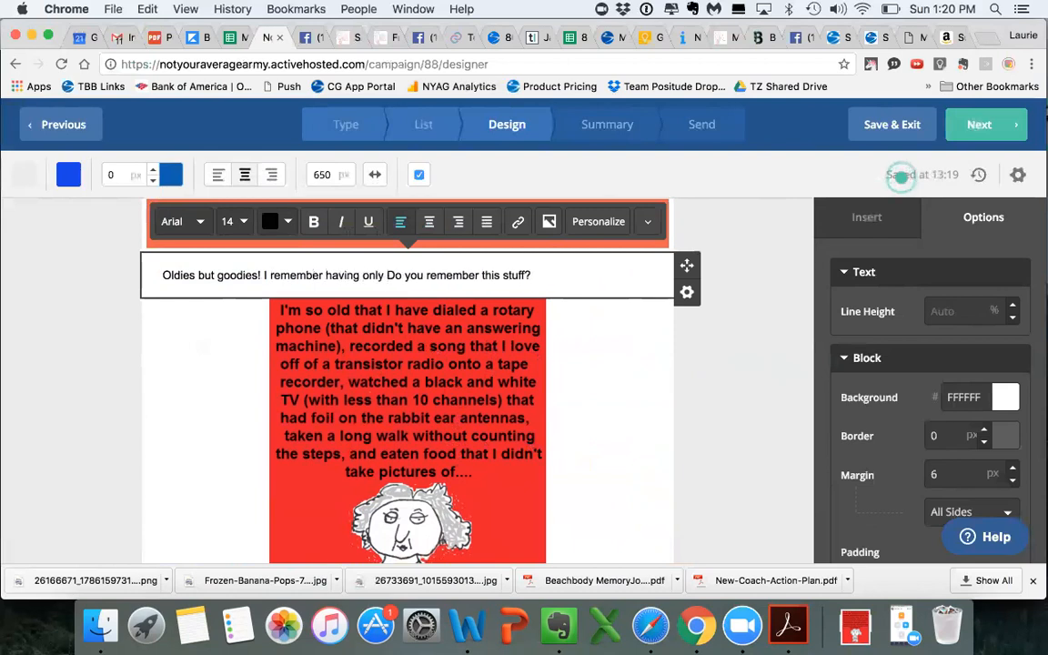
{"action": "type", "text": "5 ch"}
{"action": "type", "text": "annels ("}
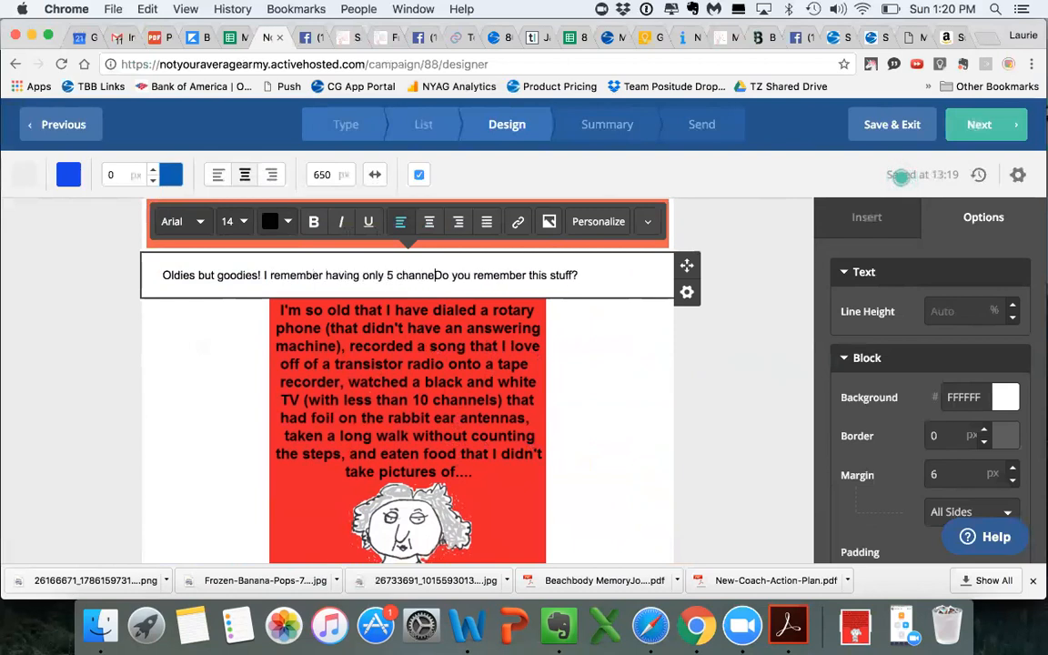
{"action": "type", "text": "4, 5, 7, and 9"}
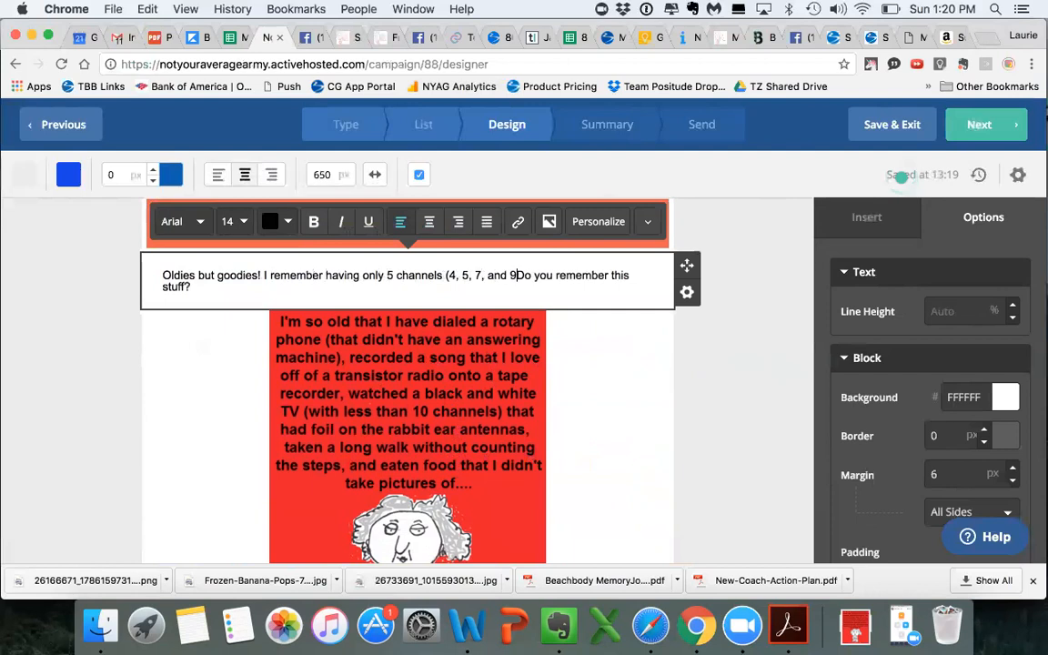
{"action": "type", "text": " and then 26 which "}
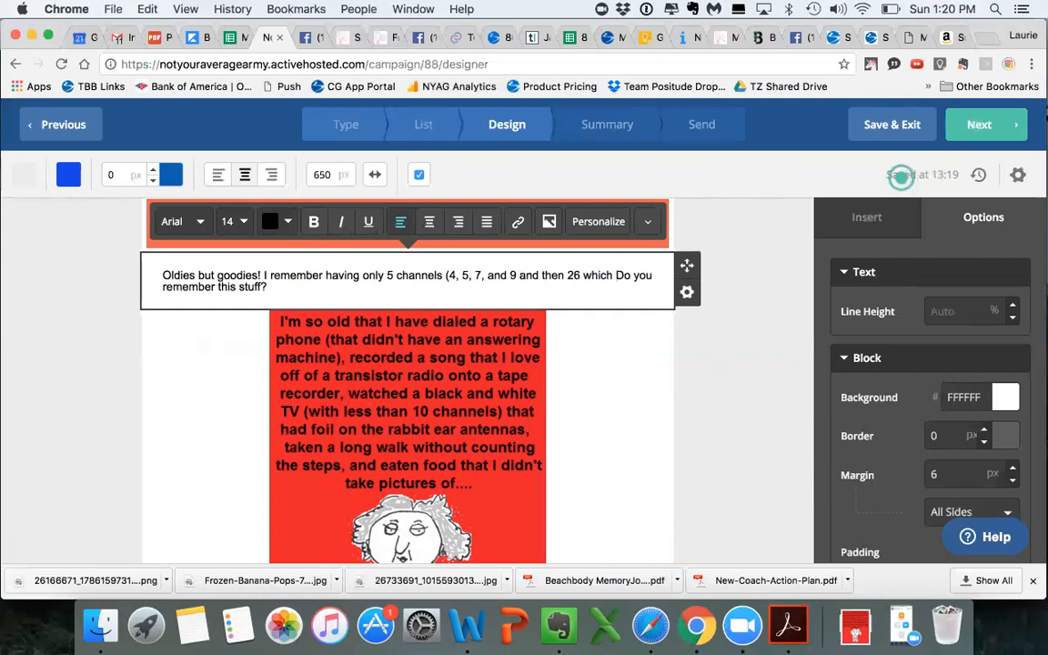
{"action": "type", "text": "was a U"}
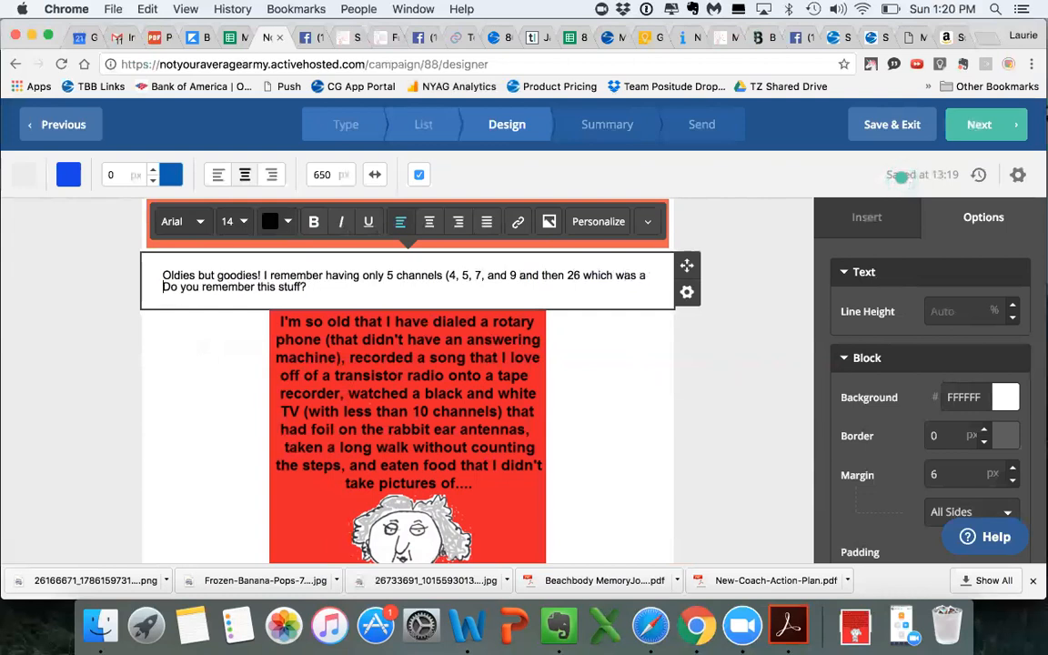
{"action": "type", "text": "HF channe"}
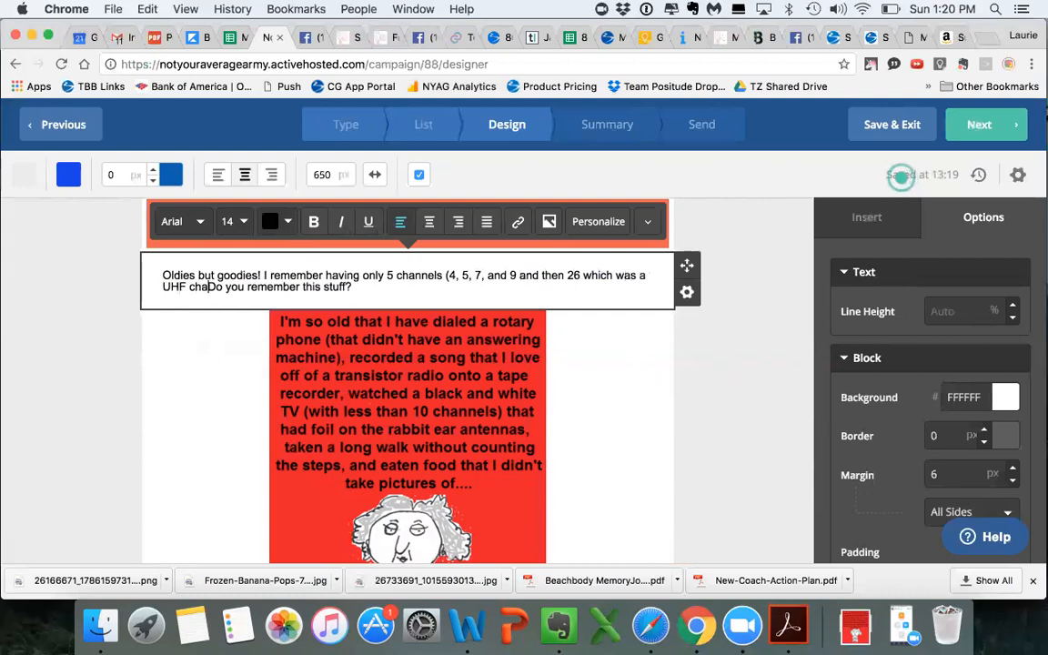
{"action": "type", "text": "l!"}
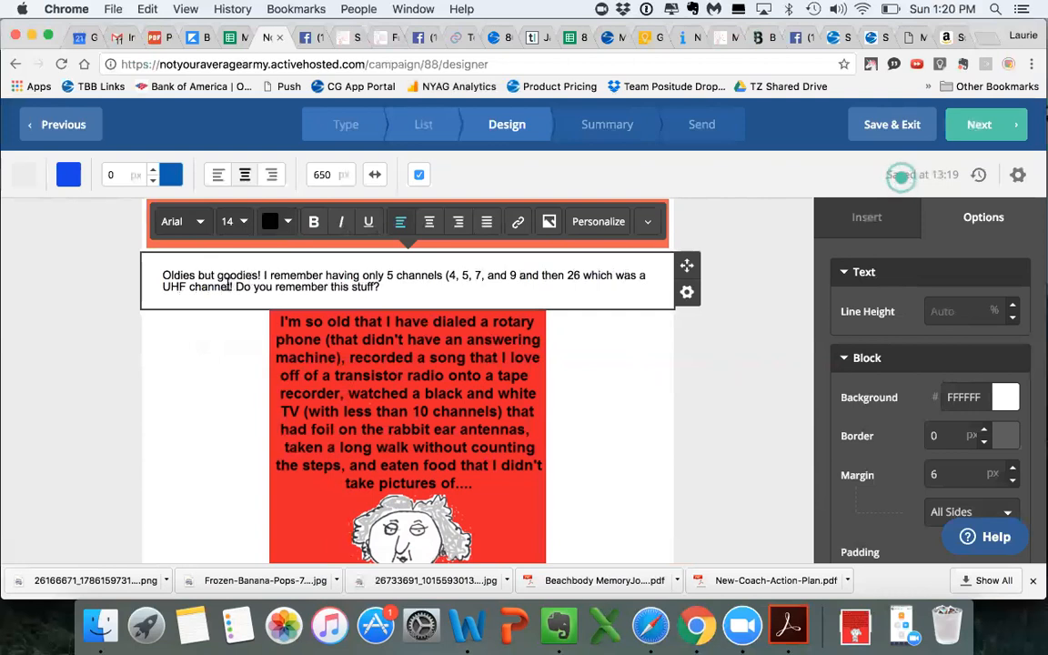
Add "and very fuzzy reception so really just 4 good channels!!!" after "UHF channel" and put "Do you remember this stuff?" on its own line
{"action": "type", "text": "  and very fu"}
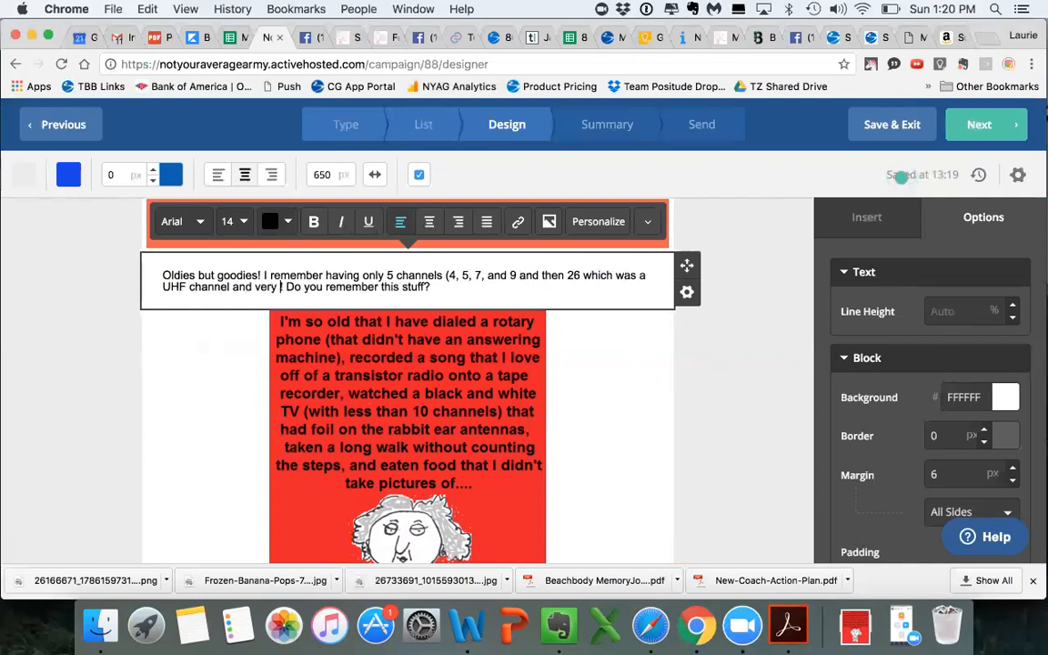
{"action": "type", "text": "zzy recip"}
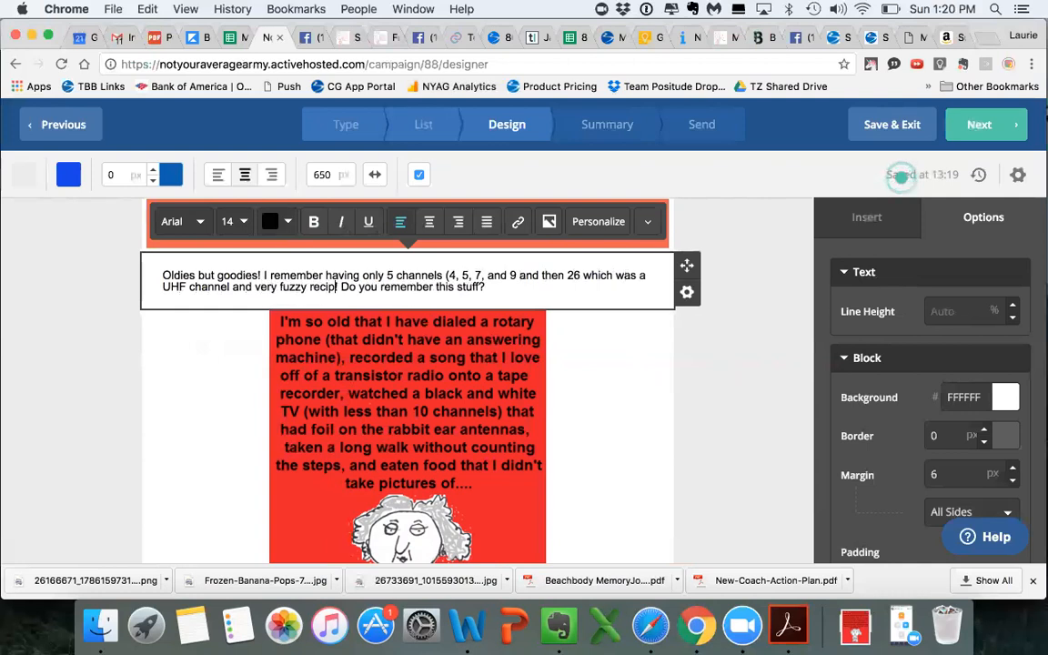
{"action": "key", "text": "BackSpace"}
{"action": "key", "text": "BackSpace"}
{"action": "type", "text": "ion so reall"}
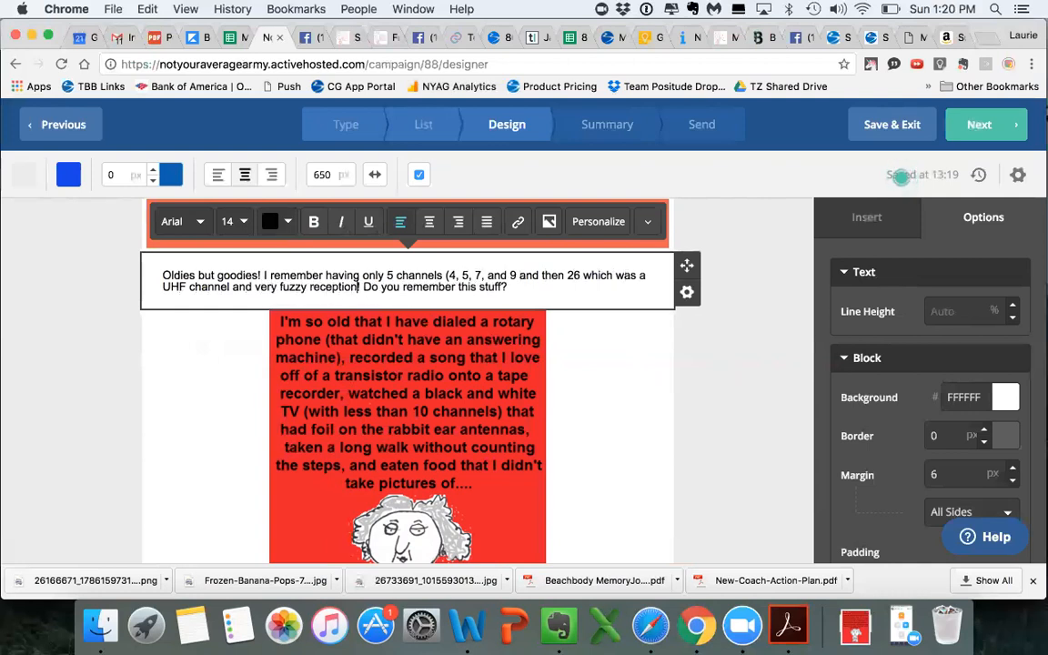
{"action": "type", "text": "y just 4"}
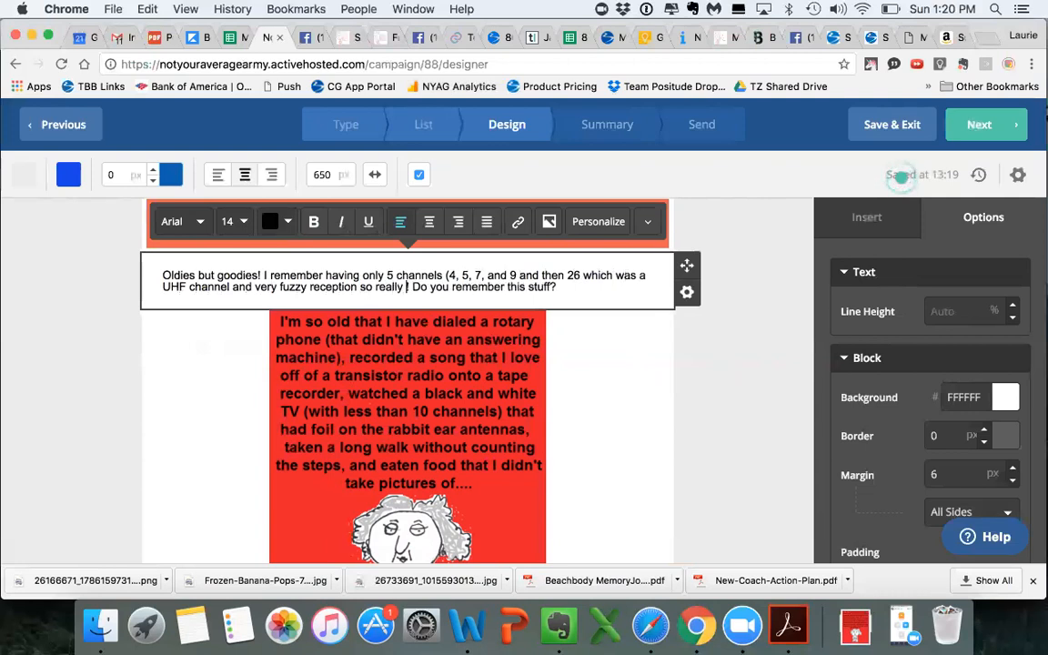
{"action": "type", "text": " good channed"}
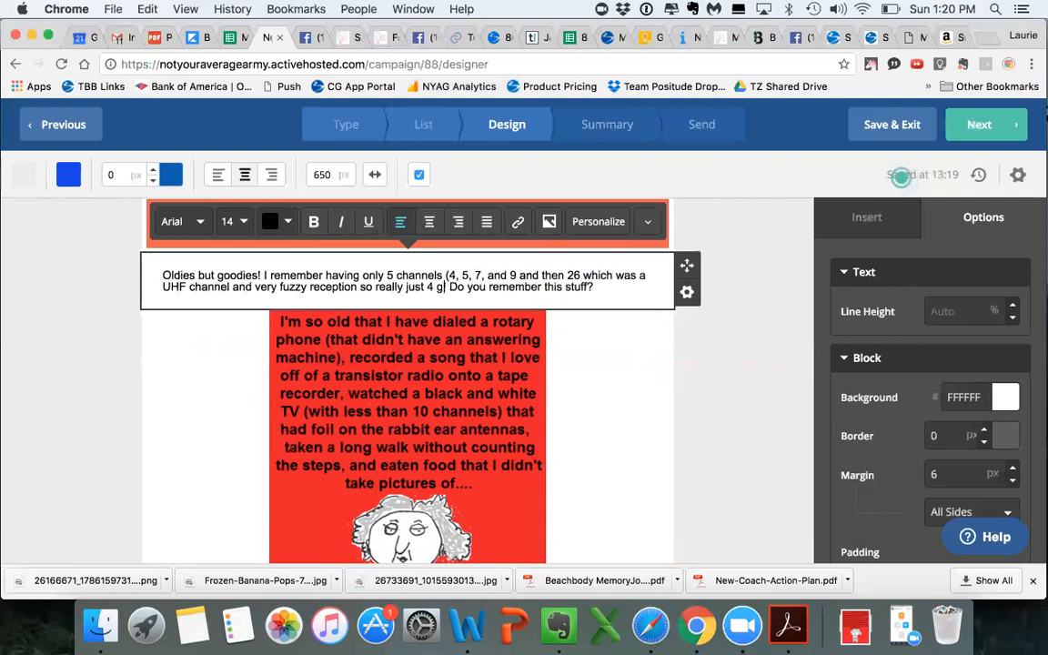
{"action": "key", "text": "BackSpace"}
{"action": "type", "text": "ls!!!"}
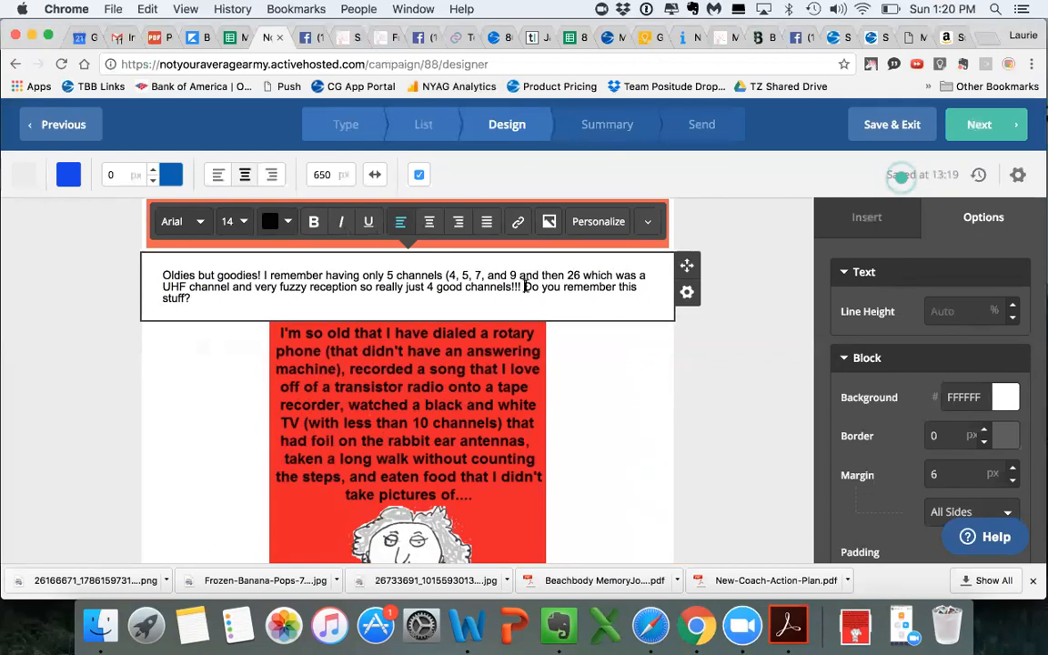
{"action": "key", "text": "Return"}
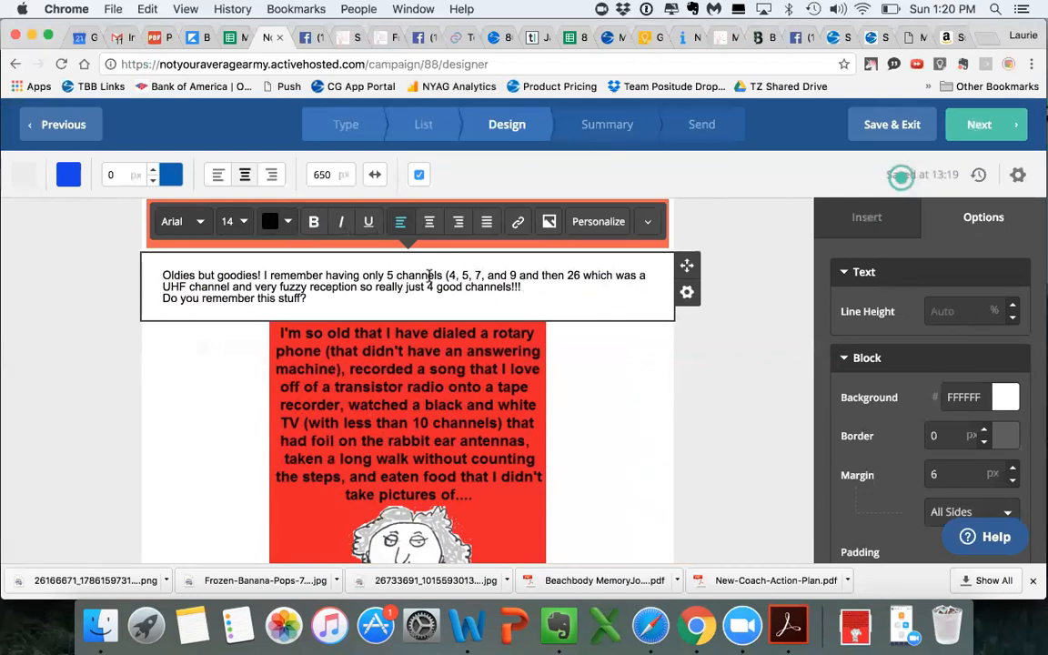
Center the FUNNY section's text and replace "Do you remember this stuff?" with "It's fun to walk down memory lane!"
{"action": "left_click_drag", "start_coordinate": [314, 298], "coordinate": [164, 274]}
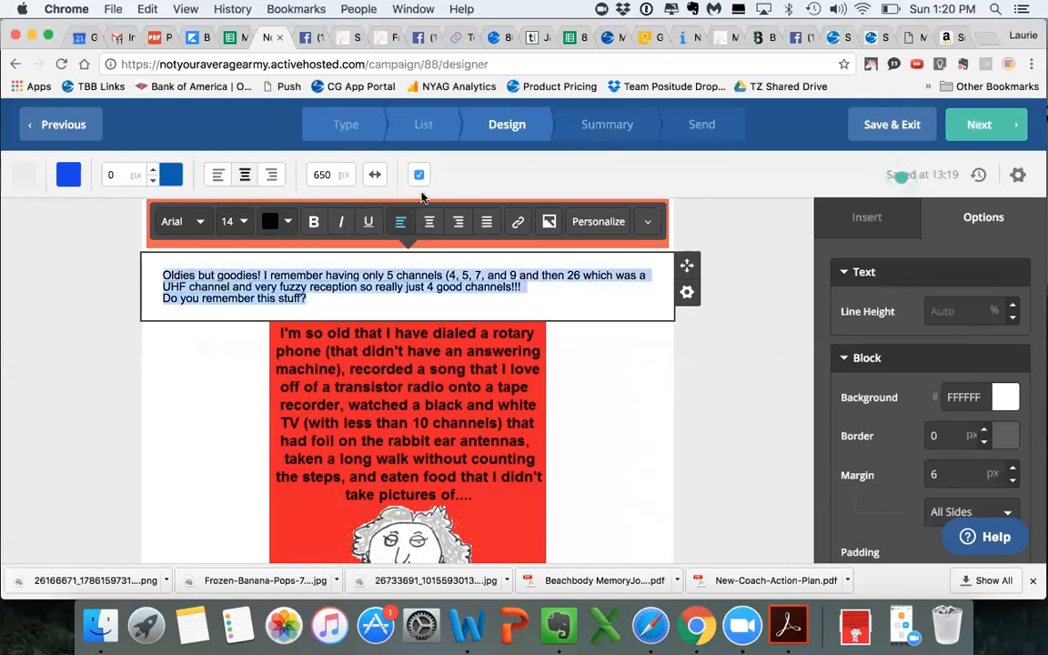
{"action": "left_click", "coordinate": [429, 221]}
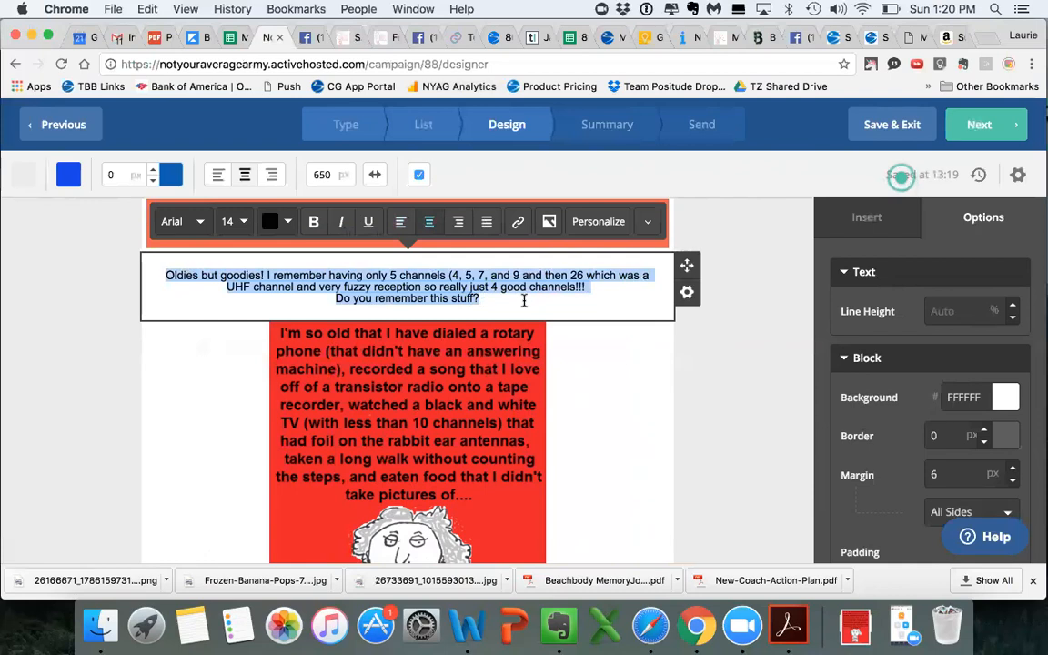
{"action": "left_click", "coordinate": [524, 302]}
{"action": "left_click_drag", "start_coordinate": [333, 299], "coordinate": [457, 310]}
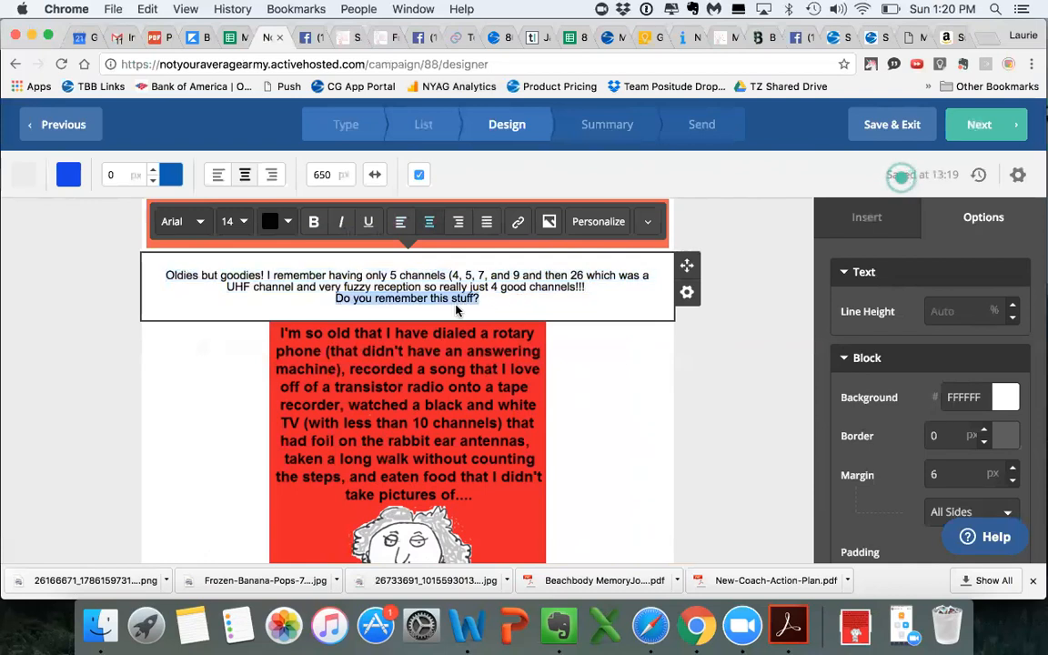
{"action": "type", "text": "Fun to walk down memory lane!"}
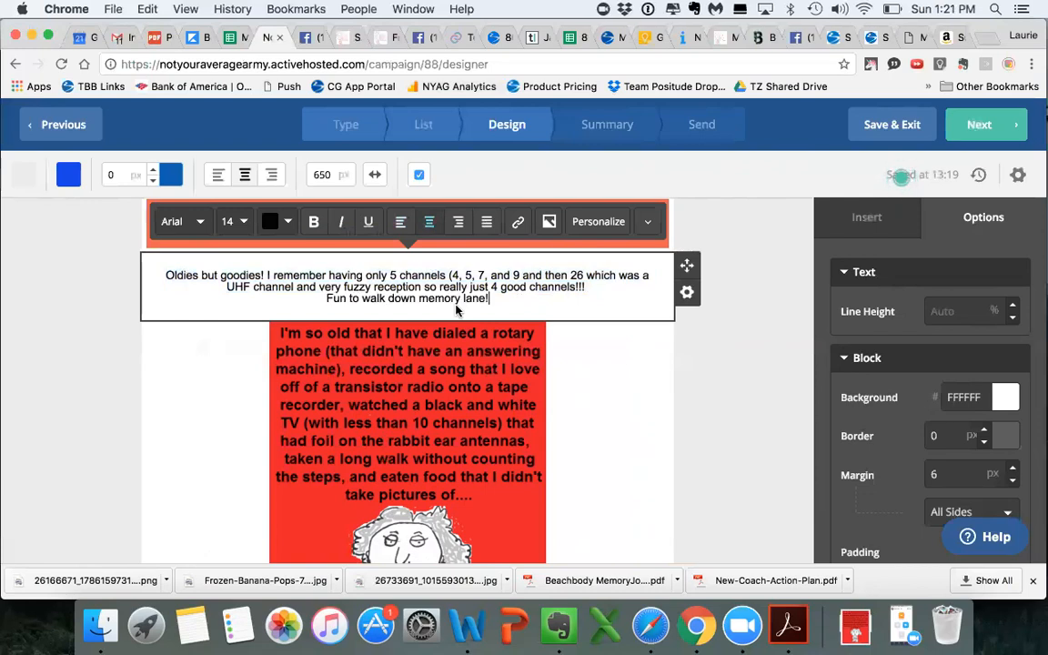
{"action": "left_click", "coordinate": [330, 298]}
{"action": "key", "text": "BackSpace"}
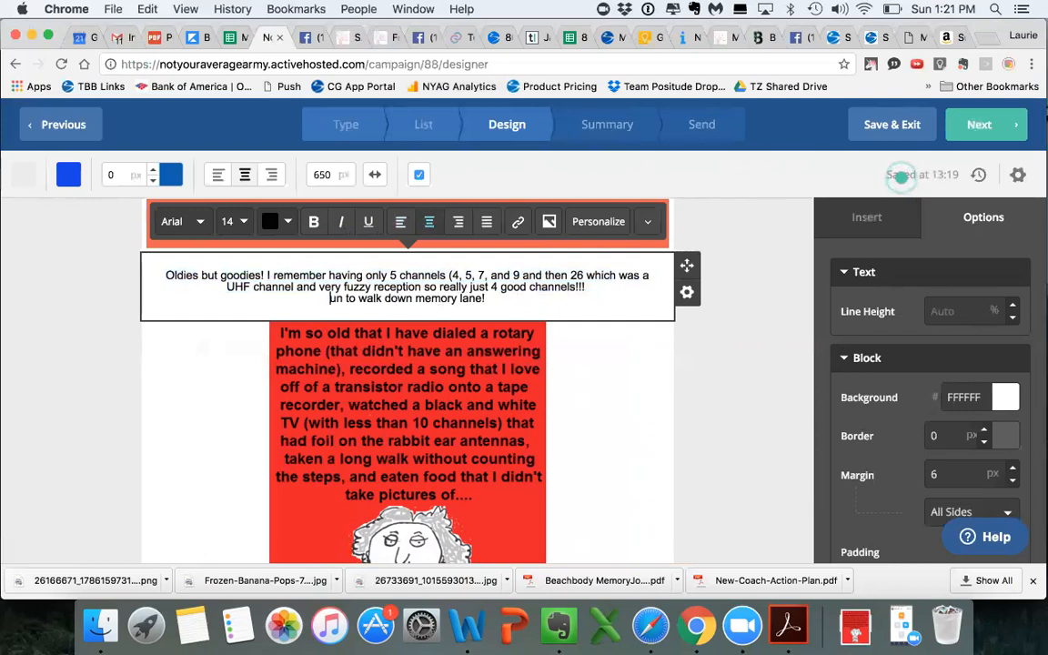
{"action": "type", "text": "It's f"}
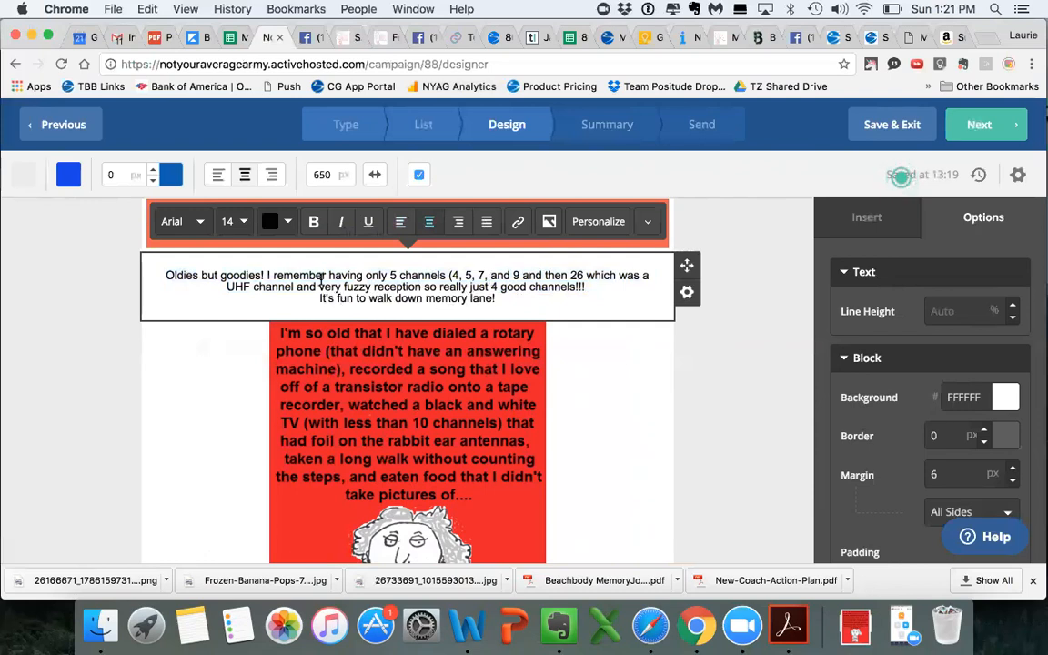
Set the line height of the whole FUNNY text block to 130%
{"action": "left_click_drag", "start_coordinate": [496, 299], "coordinate": [190, 271]}
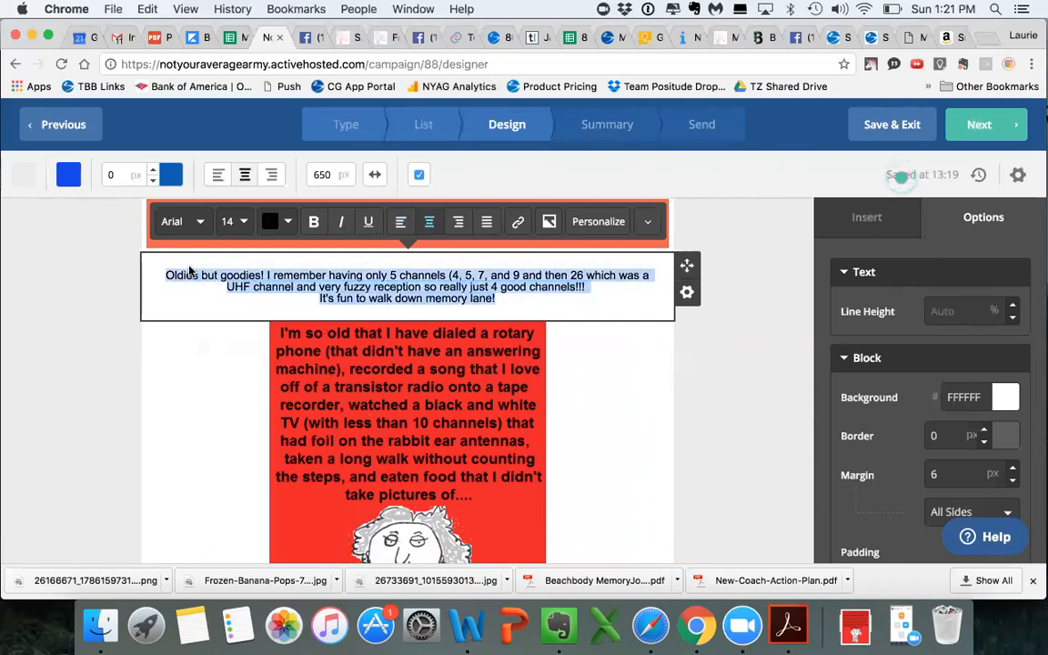
{"action": "left_click", "coordinate": [243, 225]}
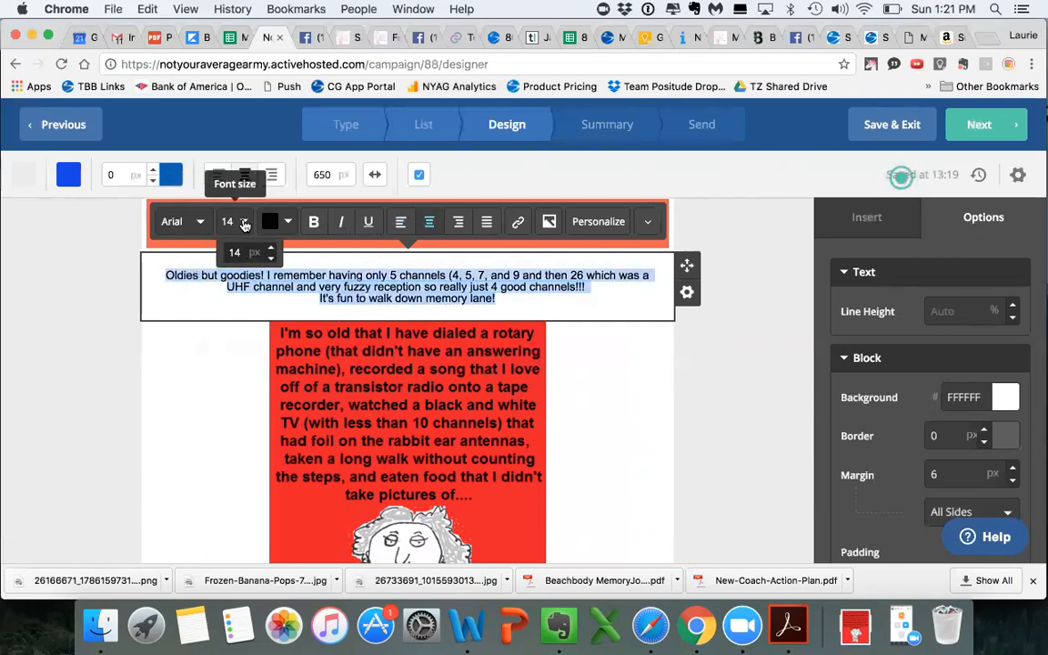
{"action": "left_click", "coordinate": [245, 223]}
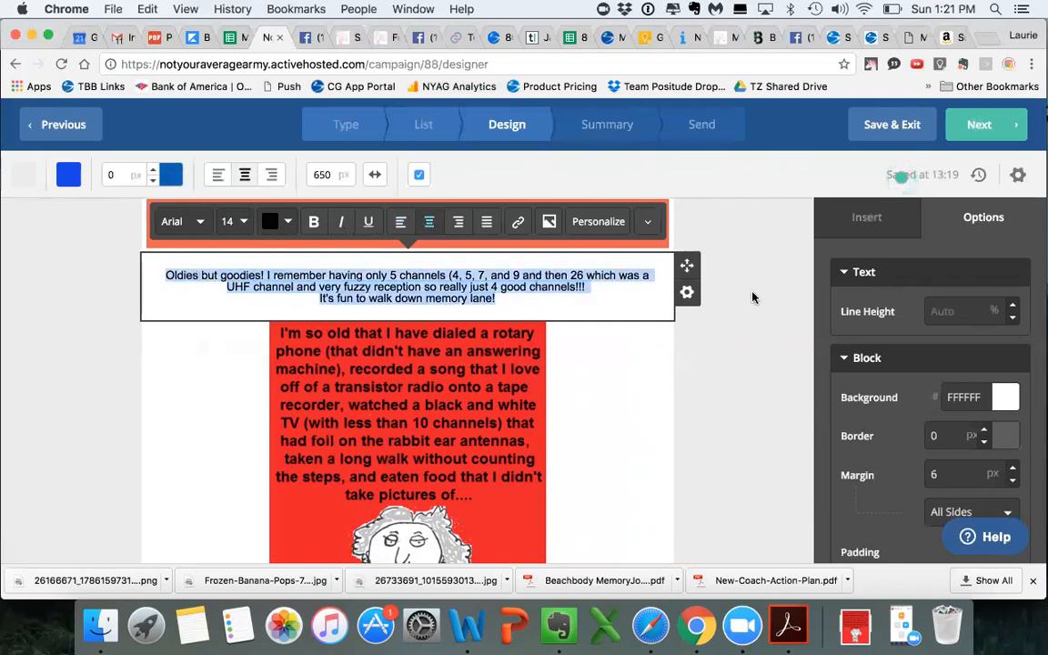
{"action": "left_click", "coordinate": [958, 311]}
{"action": "type", "text": "130"}
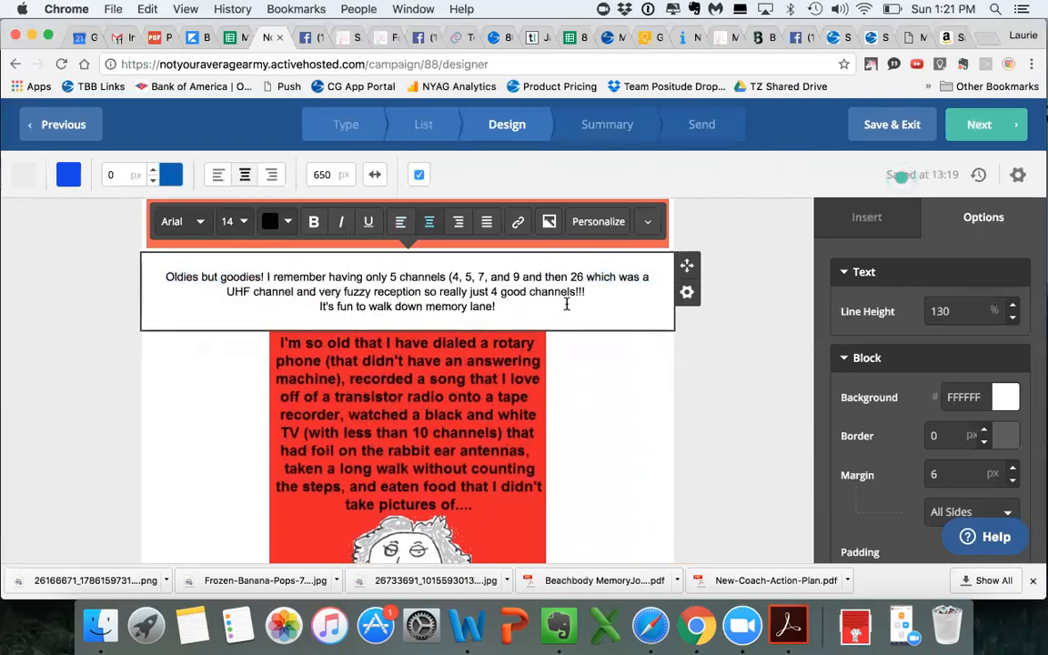
Add "Our grandkids have NO IDEA!!!" after "It's fun to walk down memory lane!" in the FUNNY text
{"action": "left_click", "coordinate": [521, 304]}
{"action": "type", "text": "Our grandk"}
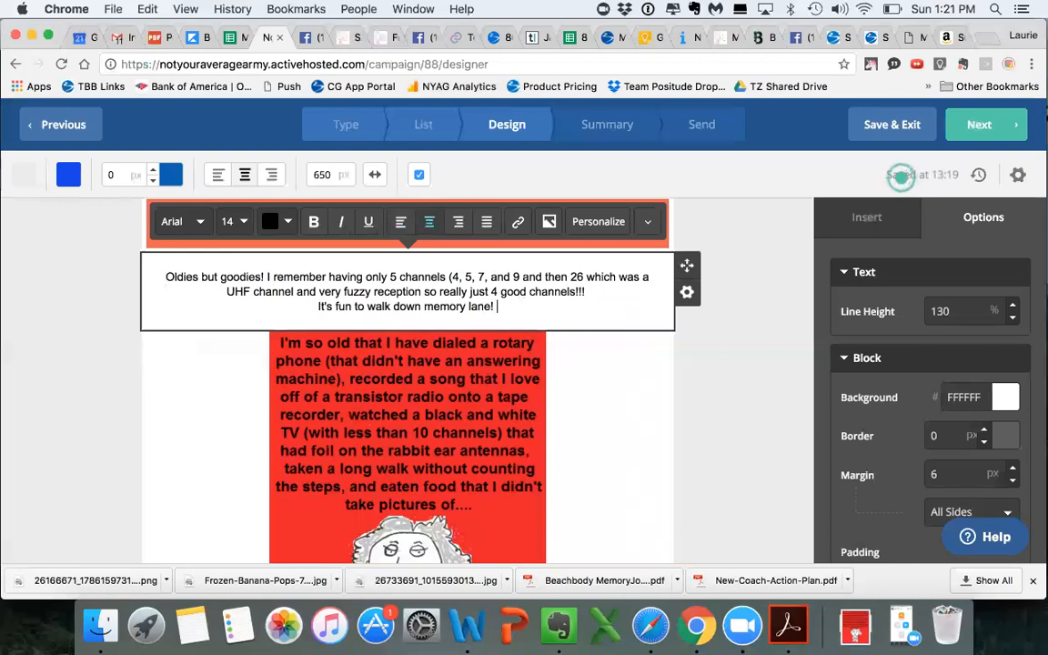
{"action": "type", "text": "ids have "}
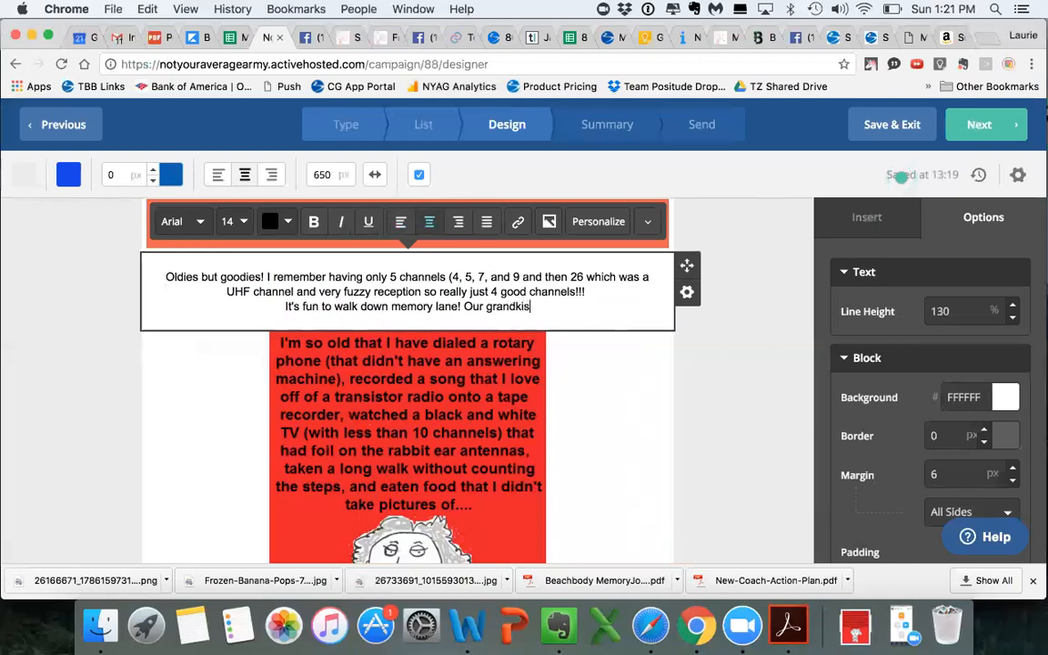
{"action": "type", "text": "NO"}
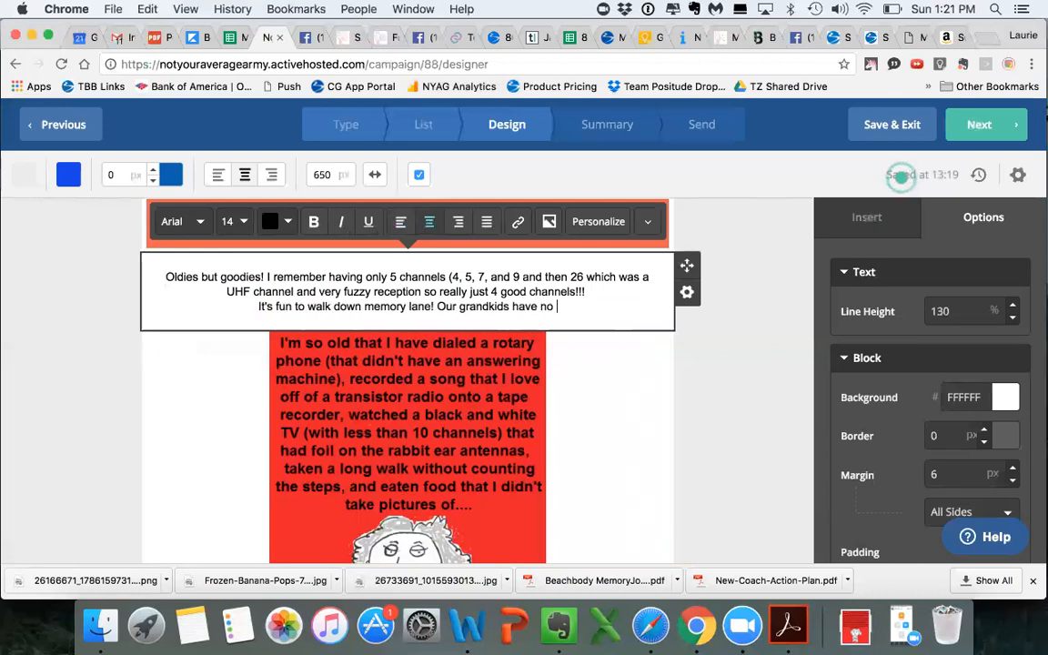
{"action": "type", "text": " I"}
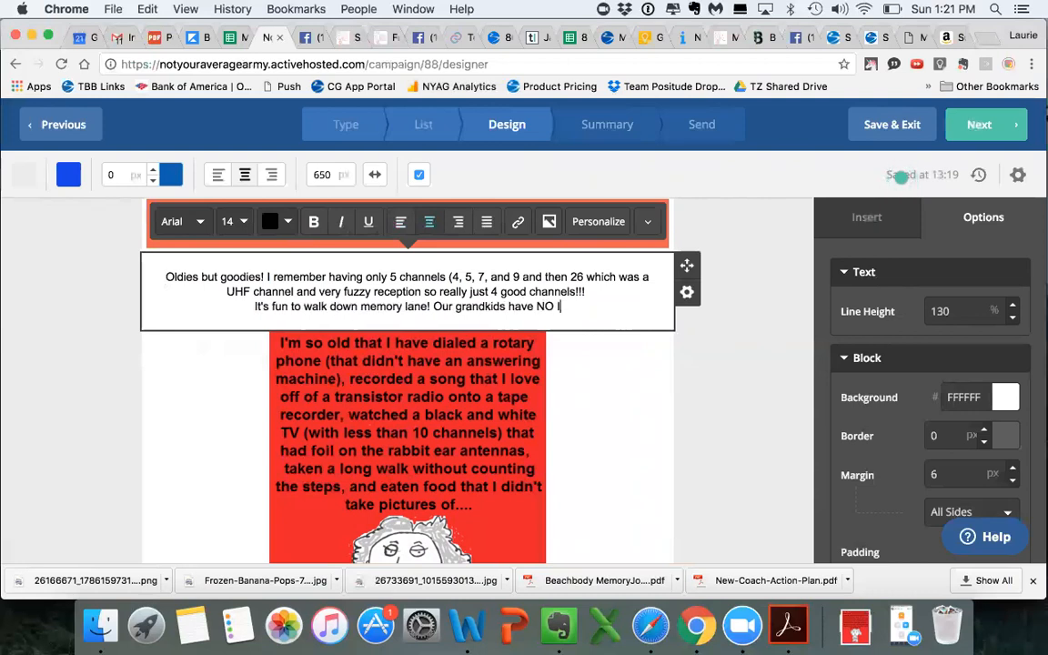
{"action": "type", "text": "DEA!!!"}
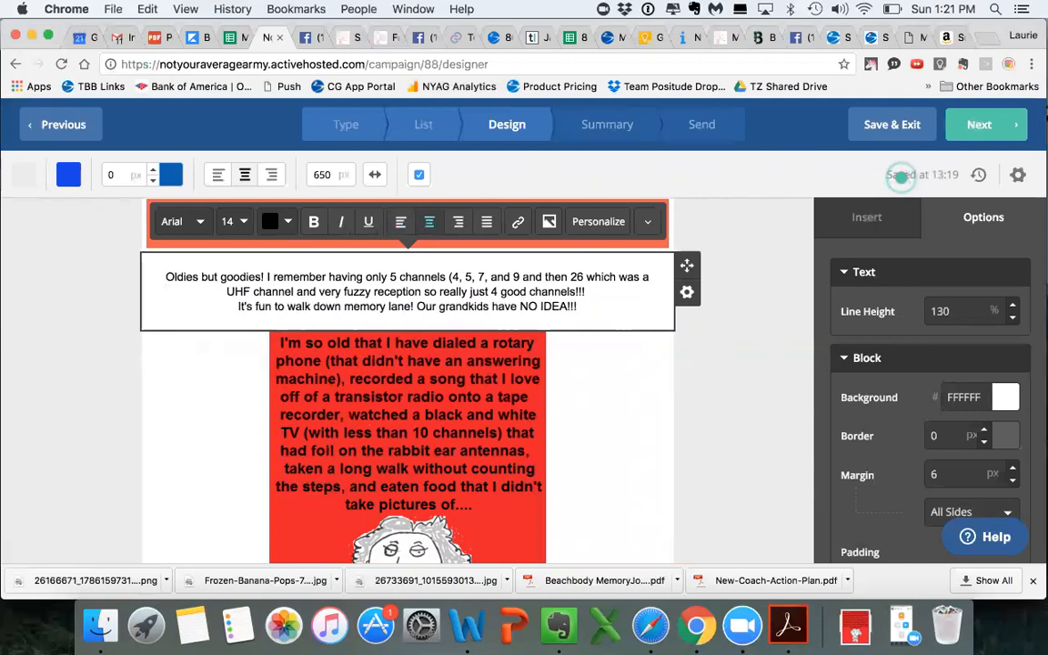
Reword the grandkids sentence in the FUNNY text to "Our grandkids will never have ANY IDEA!!!"
{"action": "double_click", "coordinate": [506, 306]}
{"action": "type", "text": "will never"}
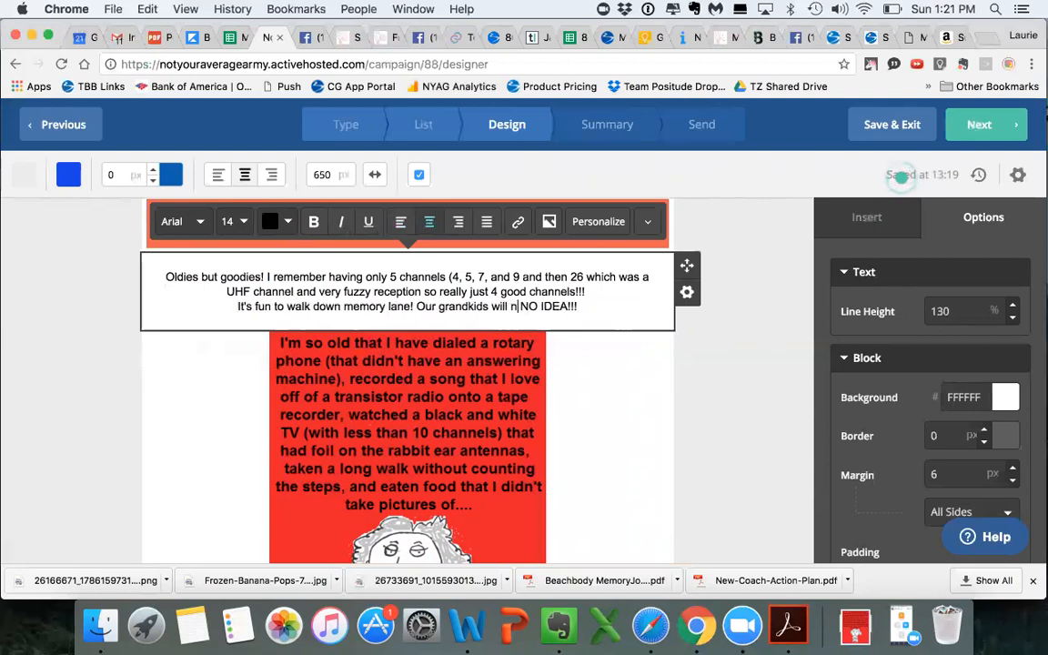
{"action": "double_click", "coordinate": [539, 307]}
{"action": "type", "text": "have ANY"}
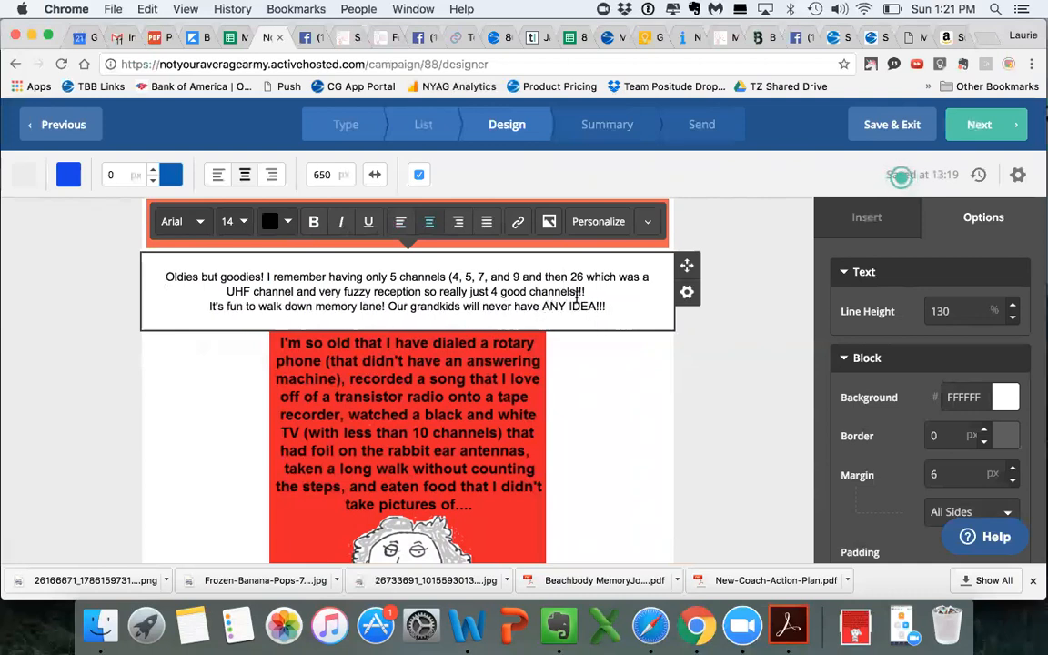
Replace the opening parenthesis after "5 channels" with a colon and insert a comma after "26" in the FUNNY text
{"action": "left_click", "coordinate": [450, 277]}
{"action": "type", "text": "-"}
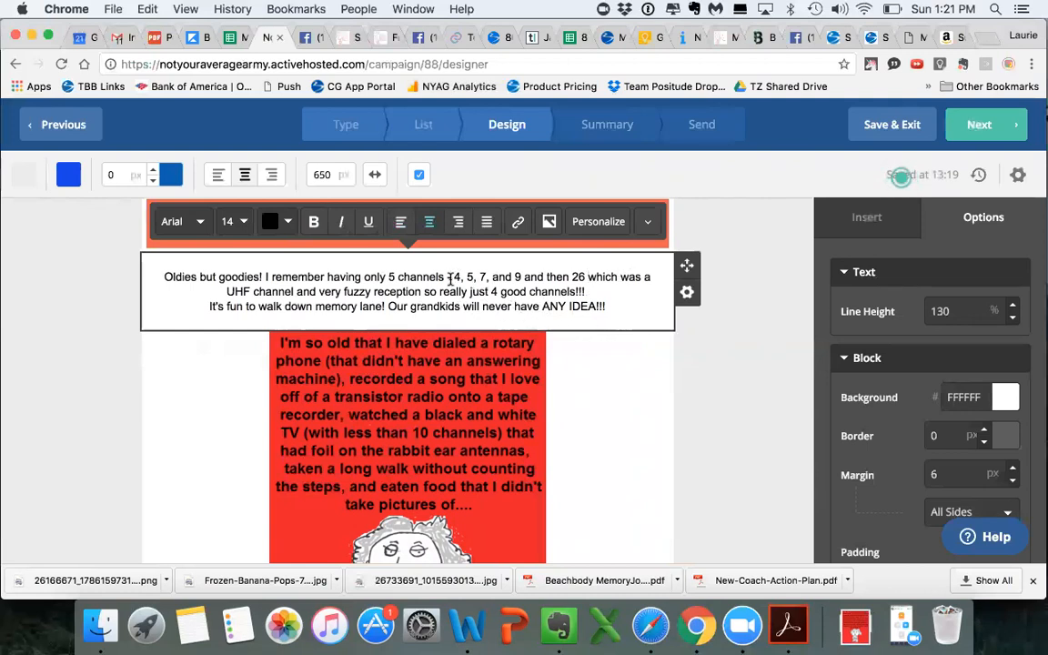
{"action": "key", "text": "BackSpace"}
{"action": "key", "text": "BackSpace"}
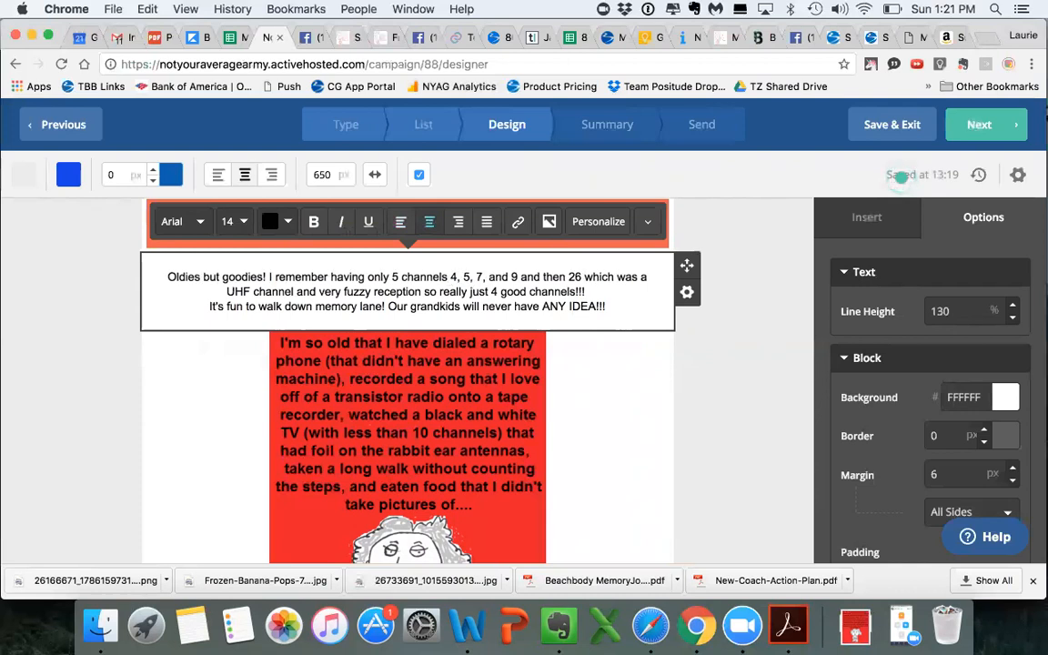
{"action": "type", "text": ": 4"}
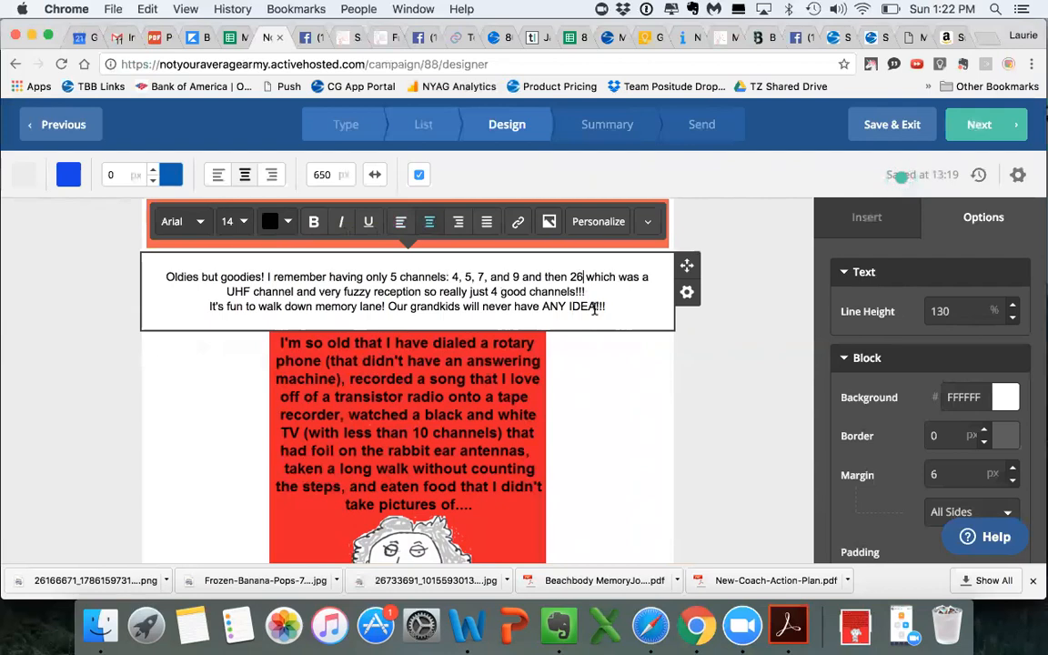
{"action": "type", "text": ","}
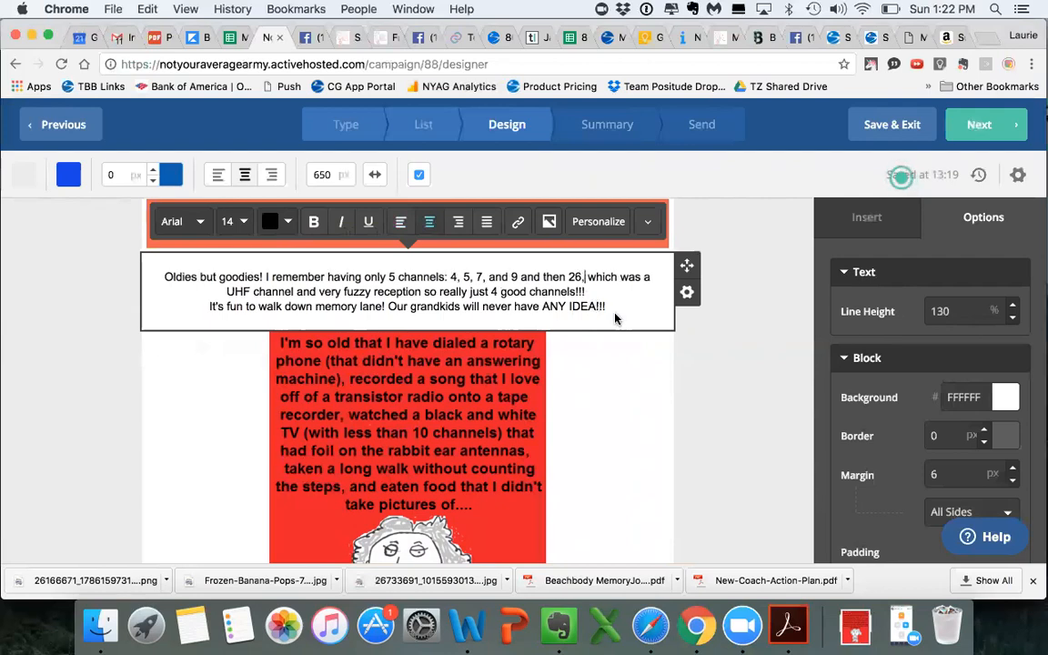
Set the font size of the FITNESS section's butt and thigh workout paragraph to 14 px
{"action": "scroll", "coordinate": [615, 318], "scroll_direction": "down", "scroll_amount": 10}
{"action": "scroll", "coordinate": [615, 318], "scroll_direction": "up", "scroll_amount": 10}
{"action": "scroll", "coordinate": [615, 318], "scroll_direction": "up", "scroll_amount": 15}
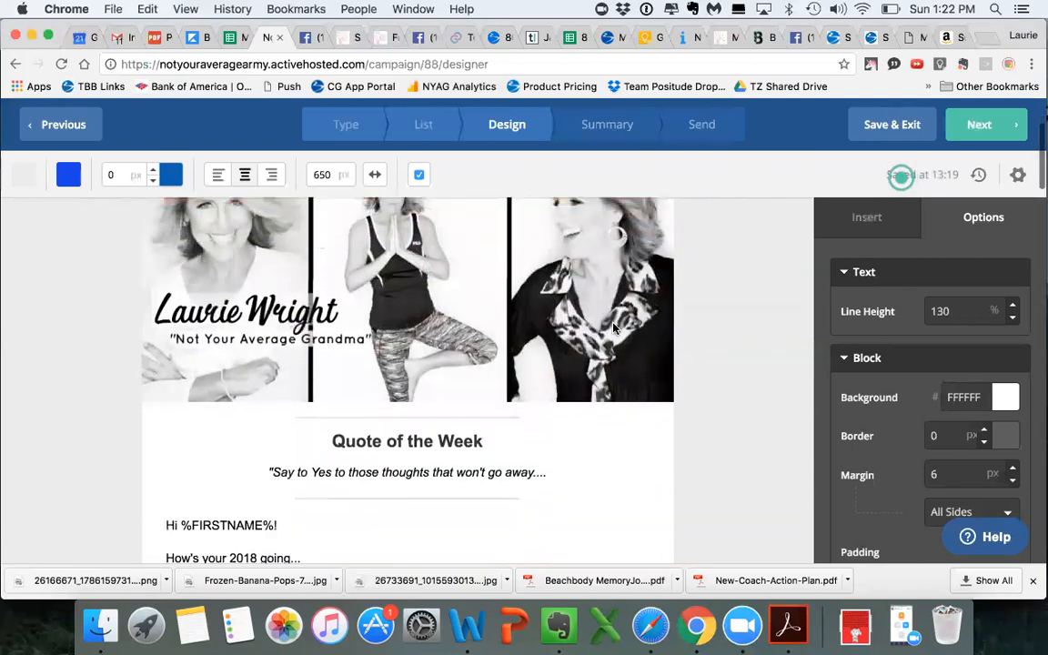
{"action": "scroll", "coordinate": [615, 326], "scroll_direction": "down", "scroll_amount": 15}
{"action": "scroll", "coordinate": [614, 324], "scroll_direction": "down", "scroll_amount": 3}
{"action": "scroll", "coordinate": [614, 325], "scroll_direction": "up", "scroll_amount": 4}
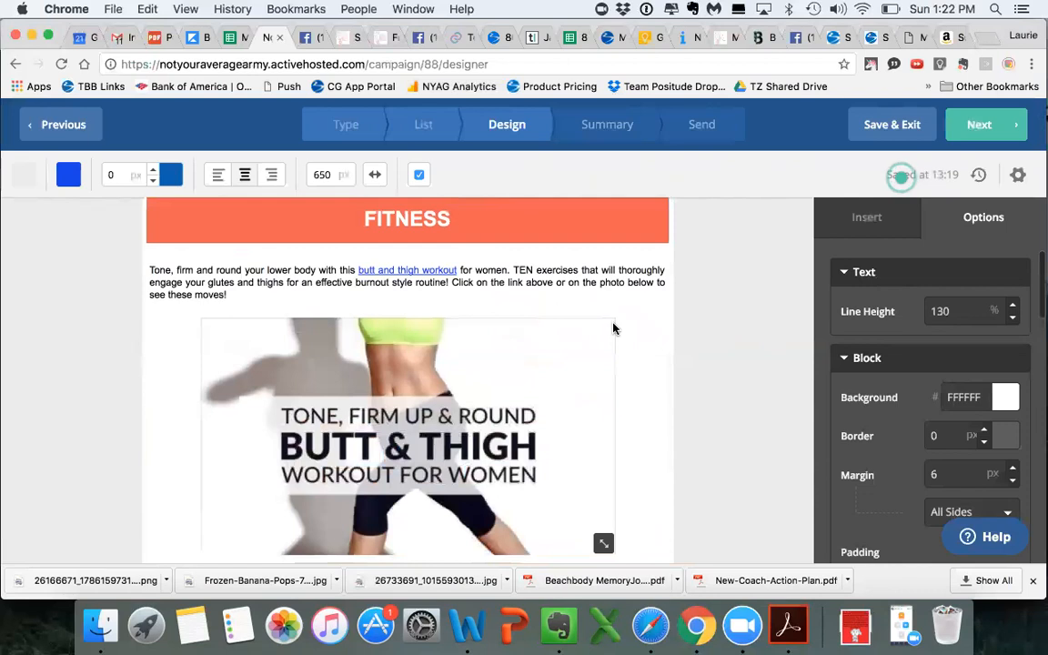
{"action": "left_click", "coordinate": [234, 294]}
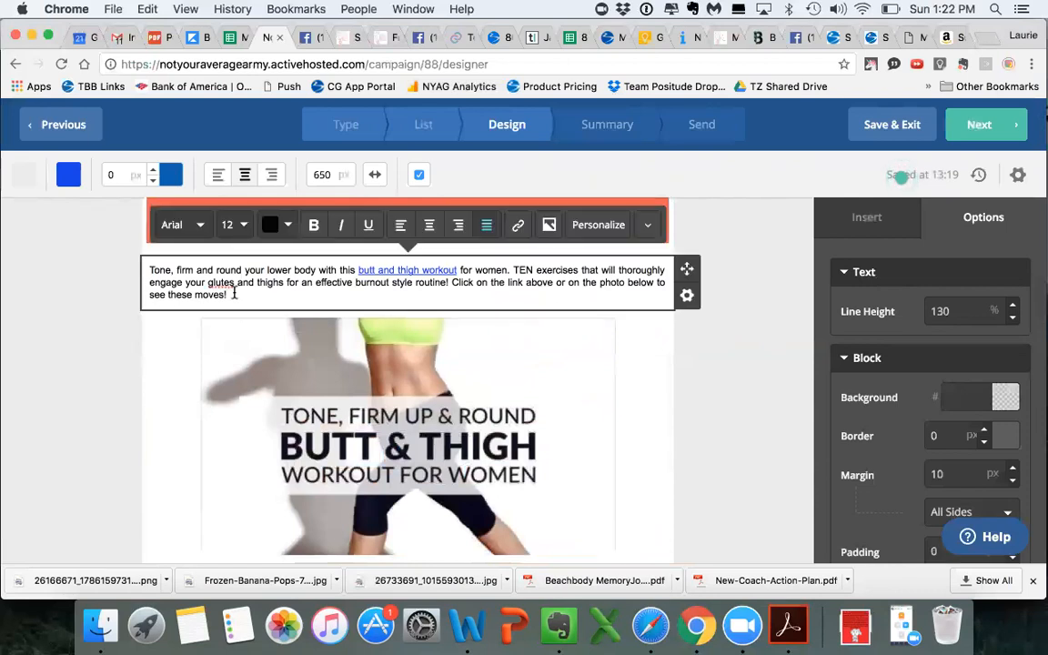
{"action": "triple_click", "coordinate": [233, 296]}
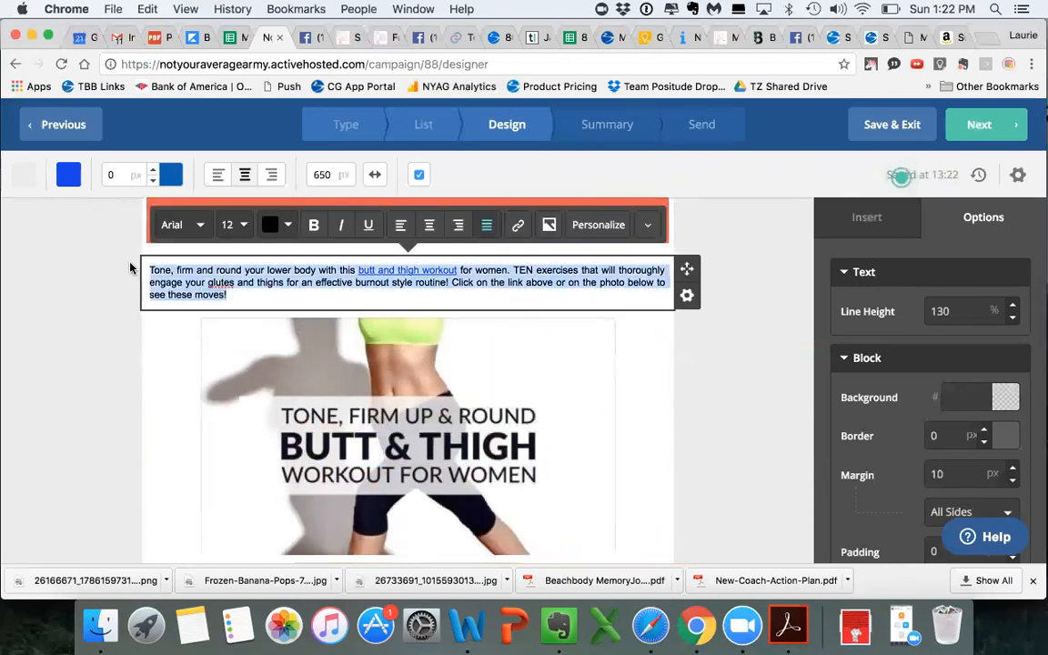
{"action": "left_click", "coordinate": [244, 232]}
{"action": "key", "text": "Up"}
{"action": "key", "text": "Up"}
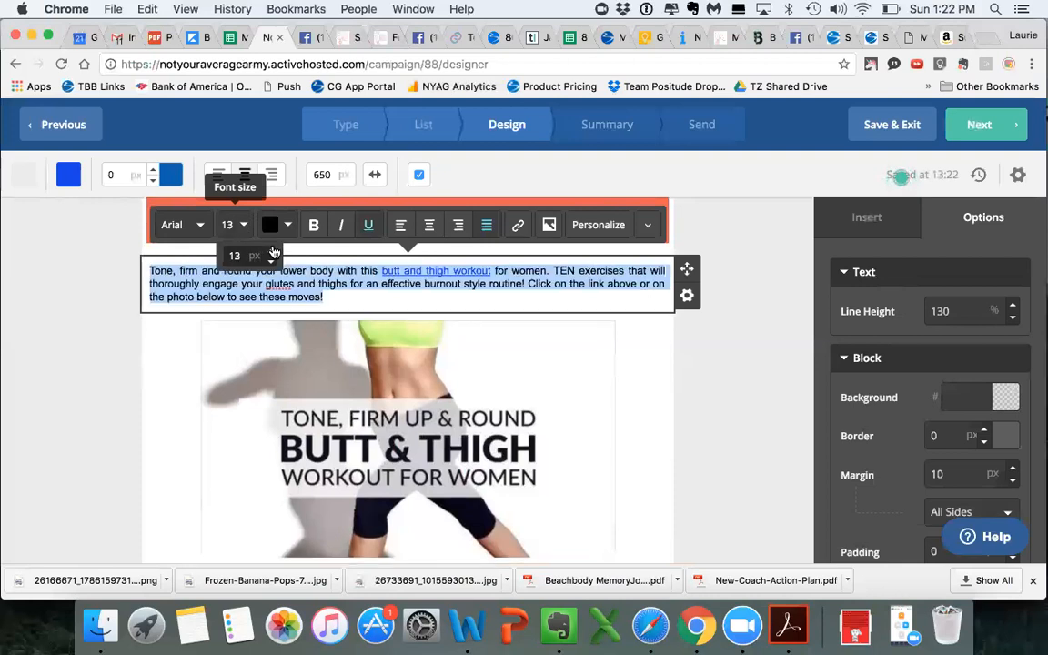
{"action": "left_click", "coordinate": [416, 307]}
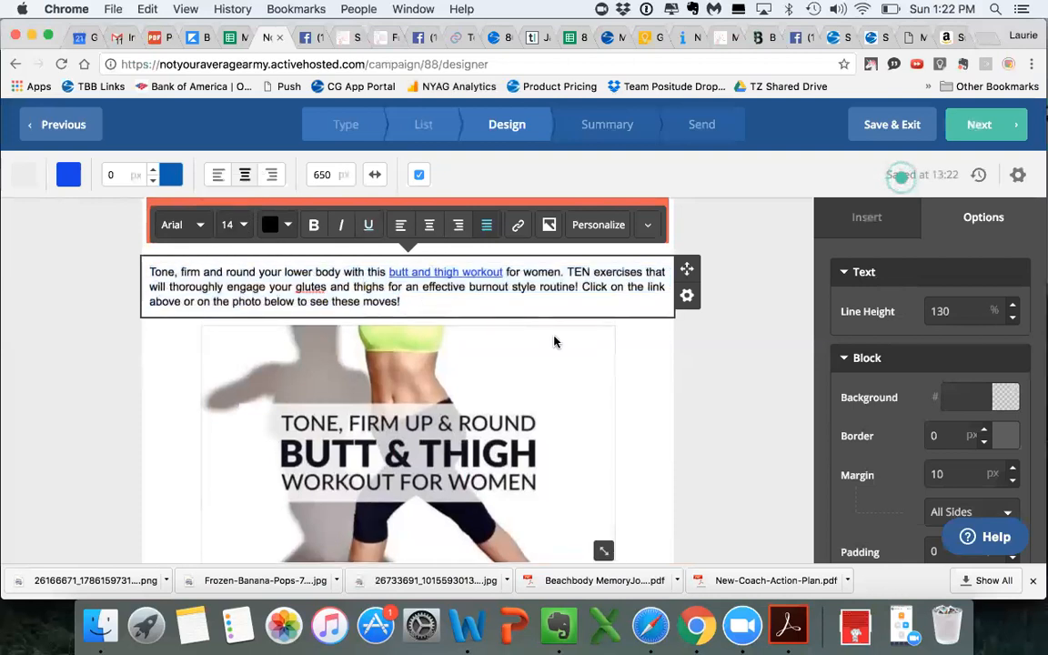
Center the FITNESS paragraph and start "Click on the link above or on the photo below to see these moves!" on a new line
{"action": "scroll", "coordinate": [546, 300], "scroll_direction": "down", "scroll_amount": 5}
{"action": "scroll", "coordinate": [554, 338], "scroll_direction": "down", "scroll_amount": 10}
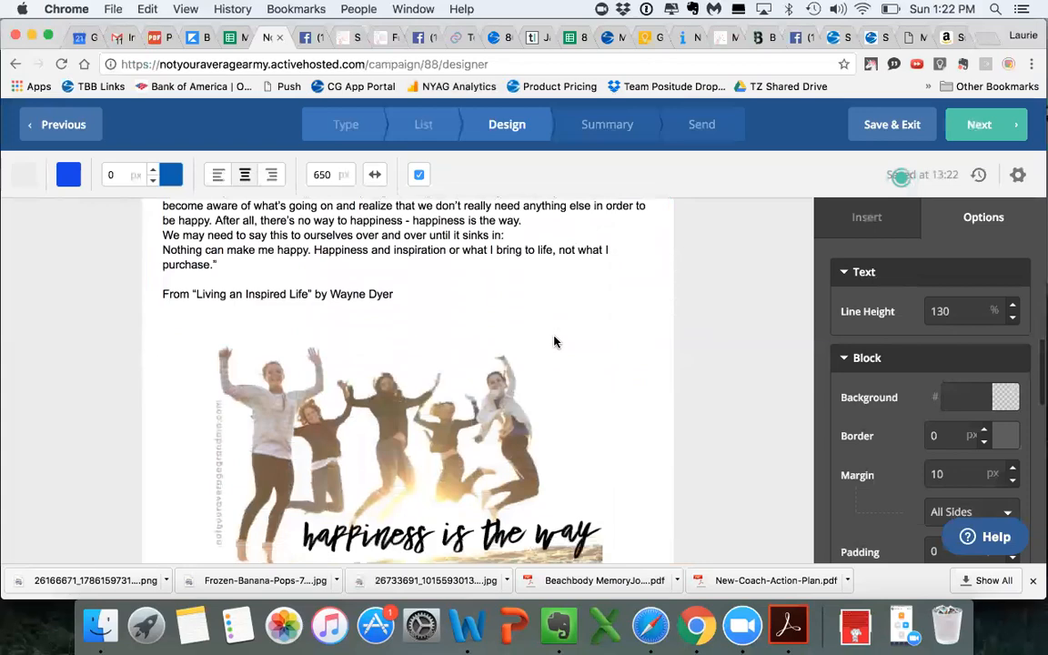
{"action": "scroll", "coordinate": [554, 342], "scroll_direction": "up", "scroll_amount": 5}
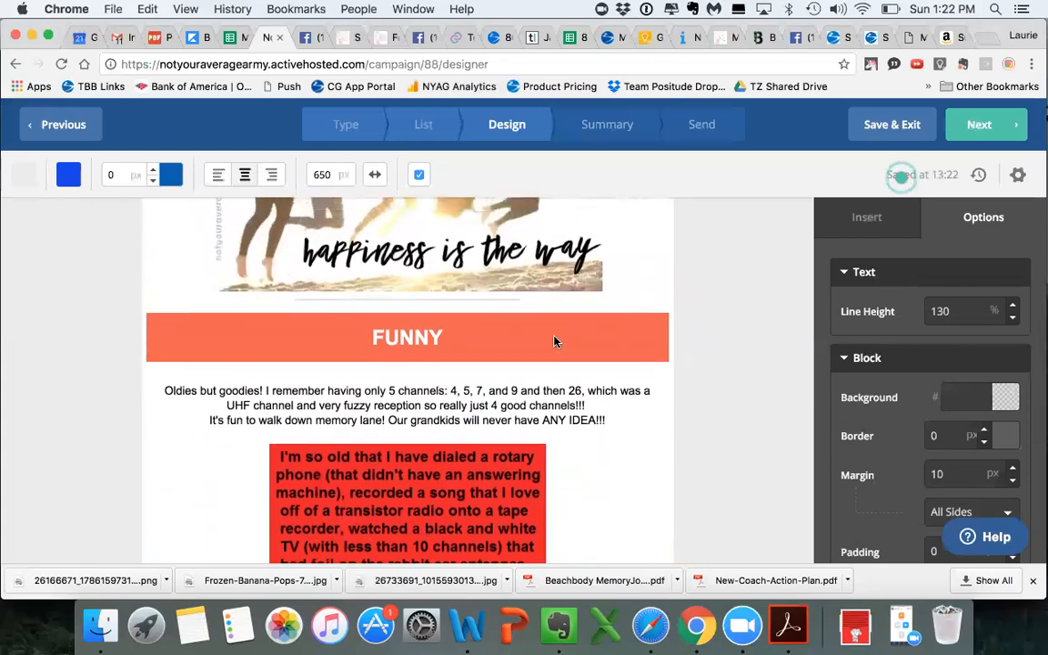
{"action": "scroll", "coordinate": [554, 341], "scroll_direction": "up", "scroll_amount": 10}
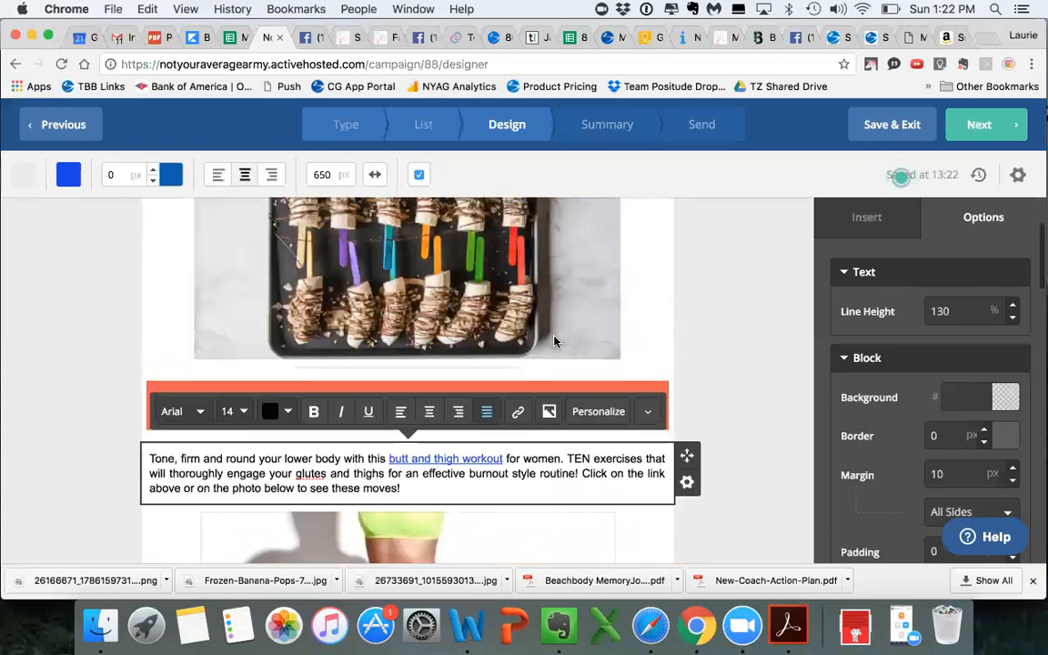
{"action": "scroll", "coordinate": [554, 341], "scroll_direction": "down", "scroll_amount": 1}
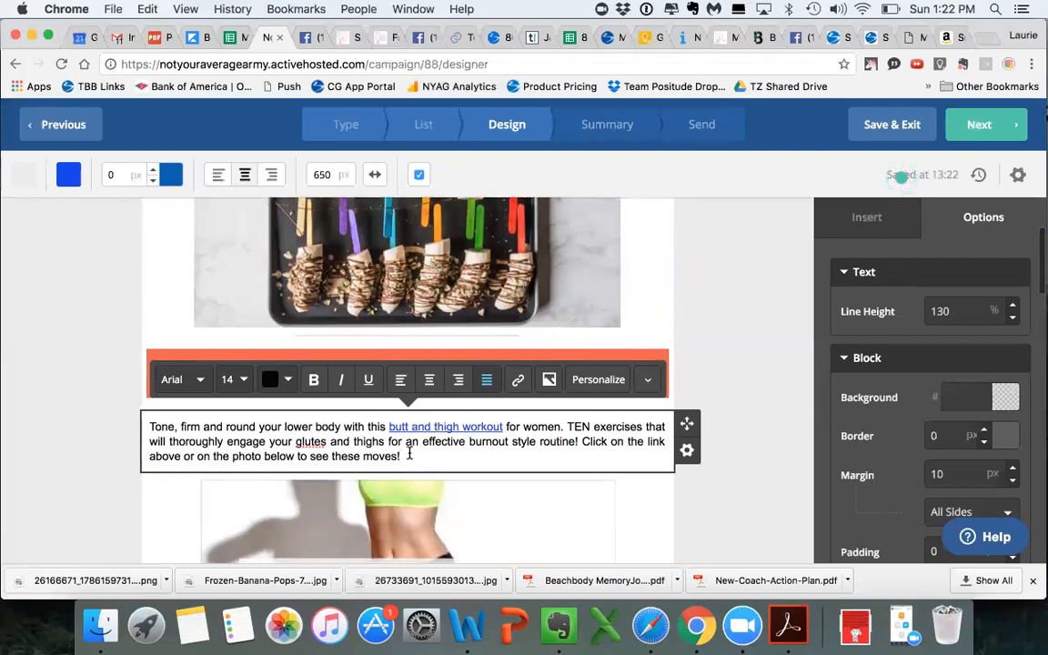
{"action": "triple_click", "coordinate": [143, 424]}
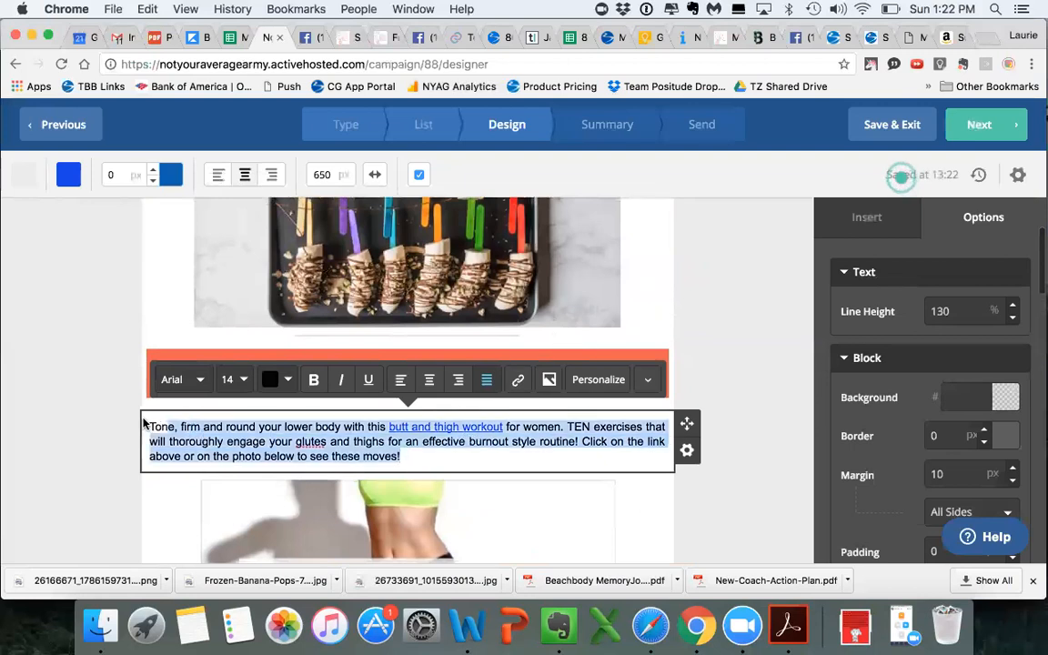
{"action": "left_click", "coordinate": [400, 379]}
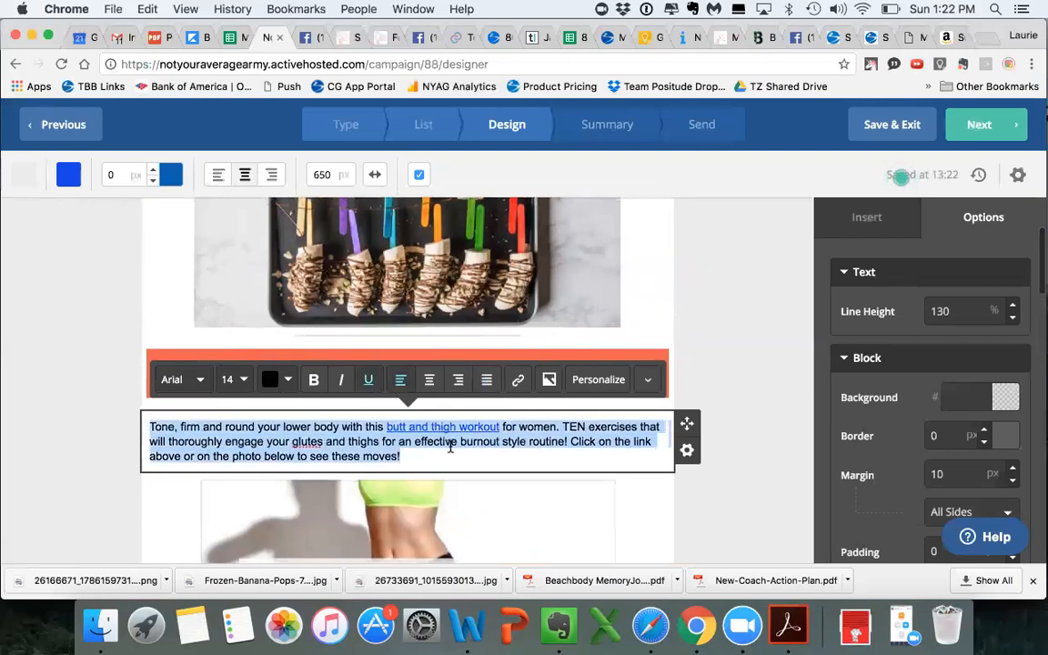
{"action": "left_click", "coordinate": [430, 379]}
{"action": "left_click", "coordinate": [577, 441]}
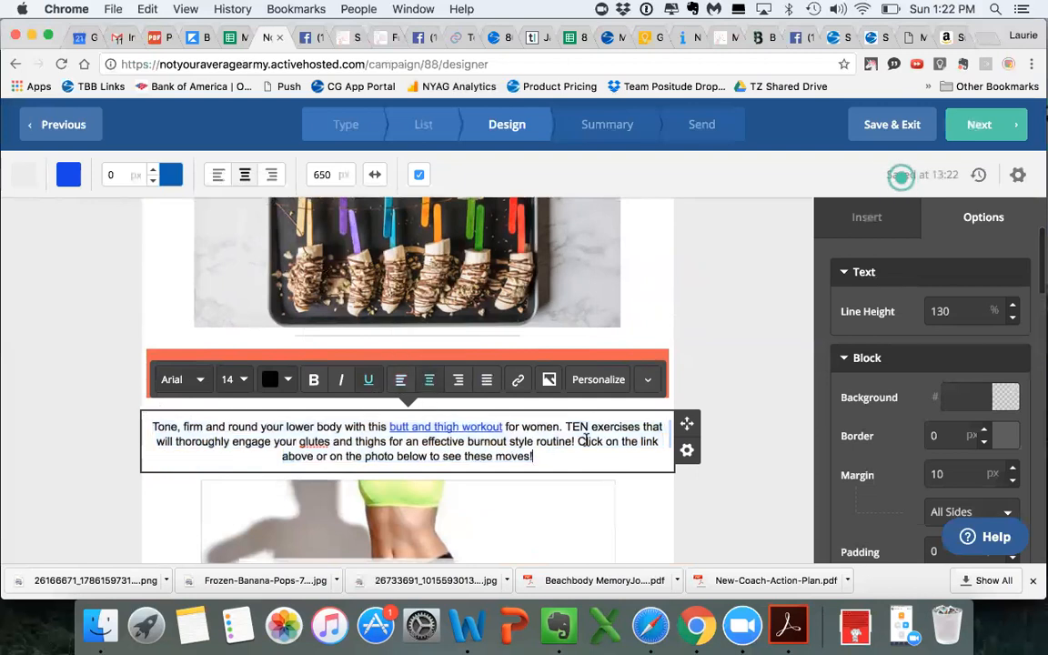
{"action": "key", "text": "Return"}
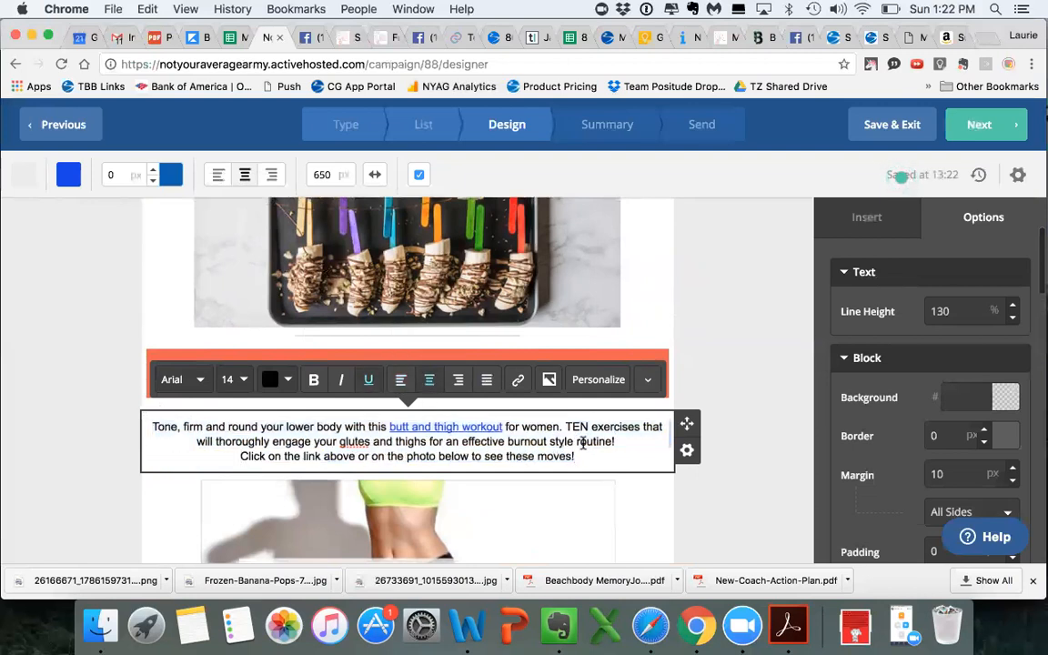
Review the newsletter layout from the FITNESS and MINDSET sections back to the header image, Quote of the Week and greeting text
{"action": "scroll", "coordinate": [508, 397], "scroll_direction": "up", "scroll_amount": 1}
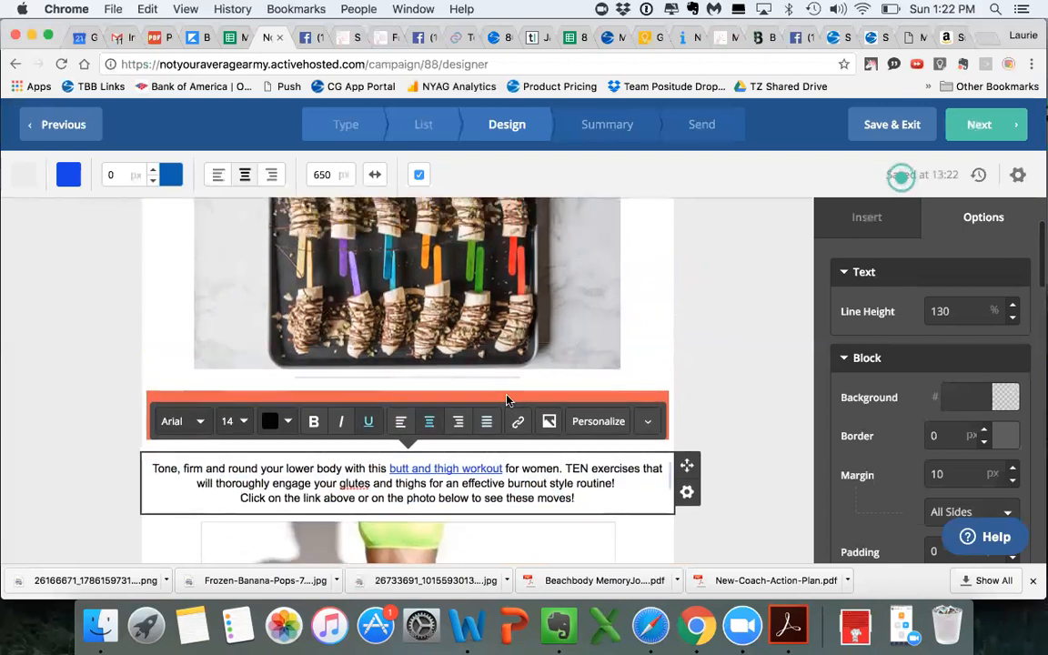
{"action": "scroll", "coordinate": [508, 399], "scroll_direction": "down", "scroll_amount": 1}
{"action": "scroll", "coordinate": [508, 397], "scroll_direction": "down", "scroll_amount": 1}
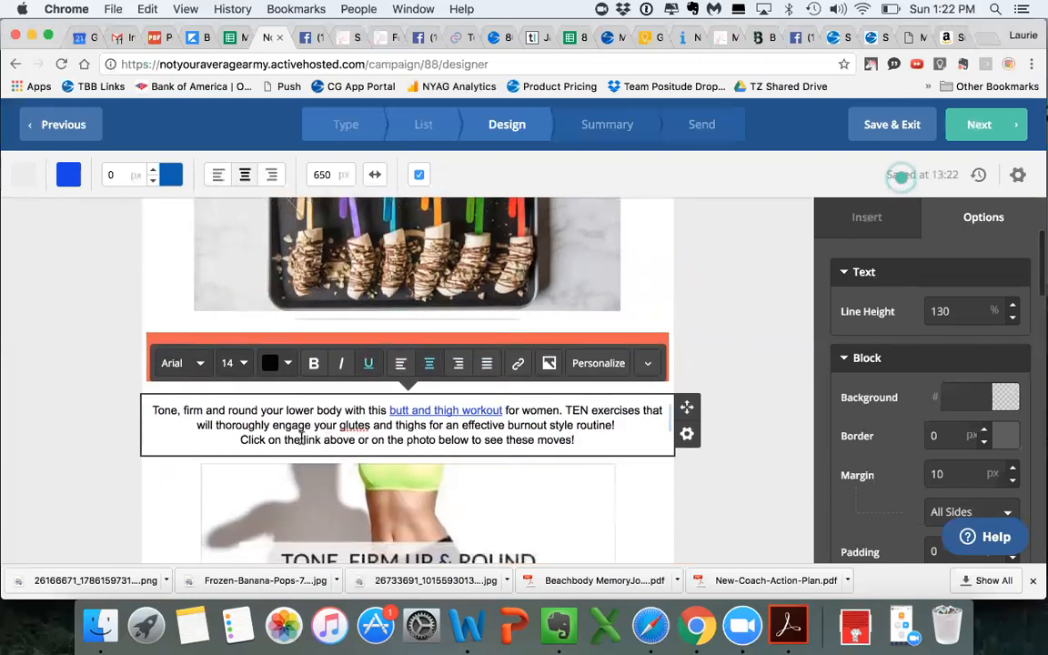
{"action": "scroll", "coordinate": [590, 450], "scroll_direction": "down", "scroll_amount": 10}
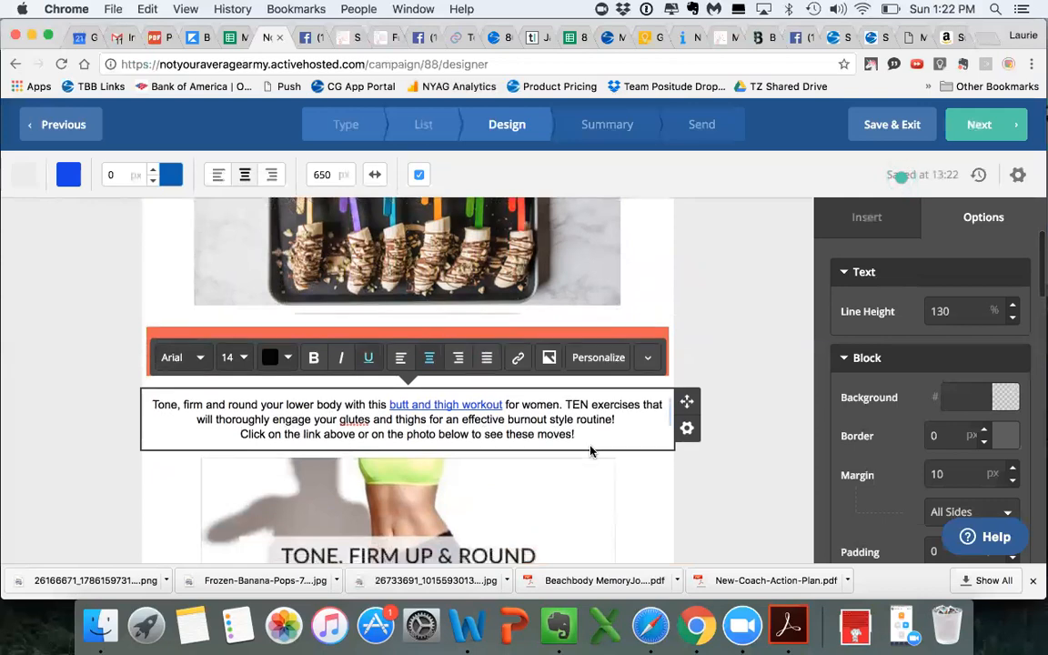
{"action": "scroll", "coordinate": [590, 447], "scroll_direction": "up", "scroll_amount": 15}
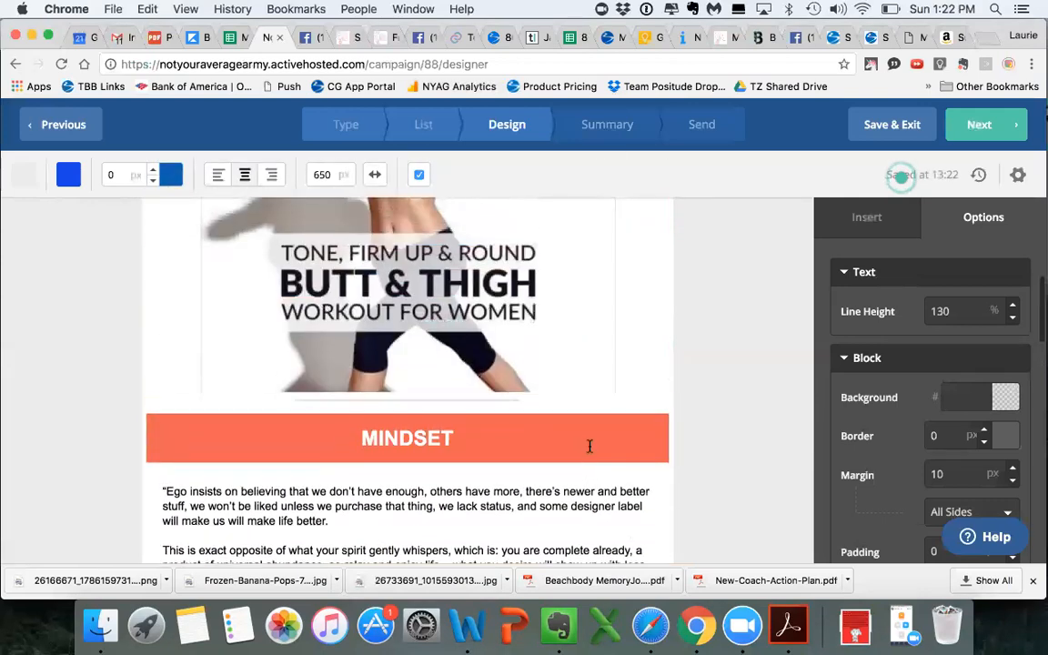
{"action": "scroll", "coordinate": [587, 446], "scroll_direction": "up", "scroll_amount": 3}
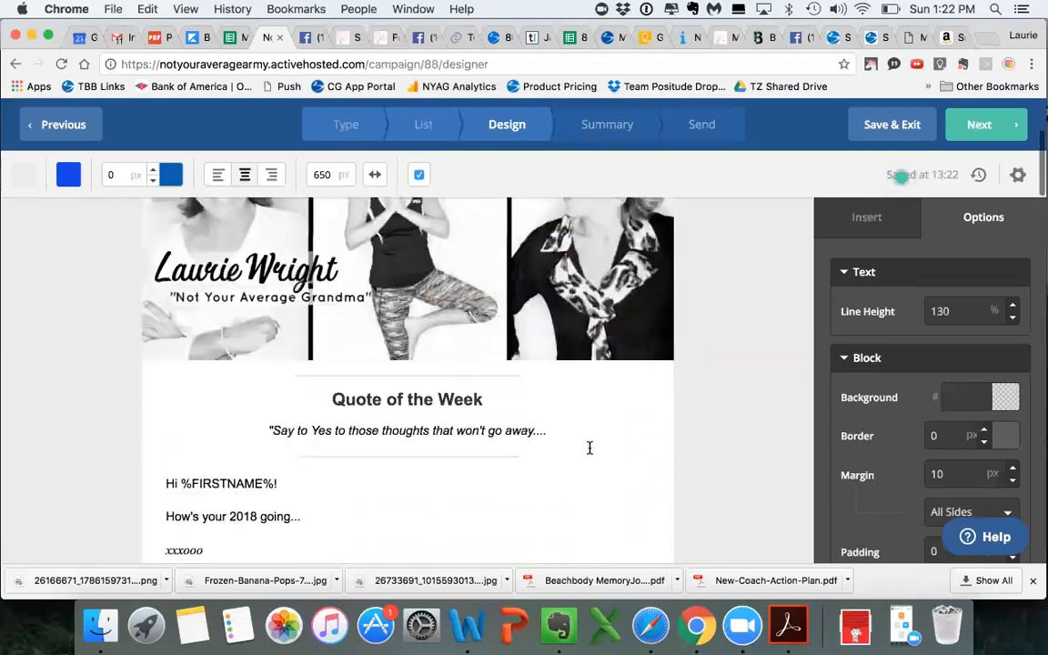
{"action": "scroll", "coordinate": [587, 447], "scroll_direction": "down", "scroll_amount": 5}
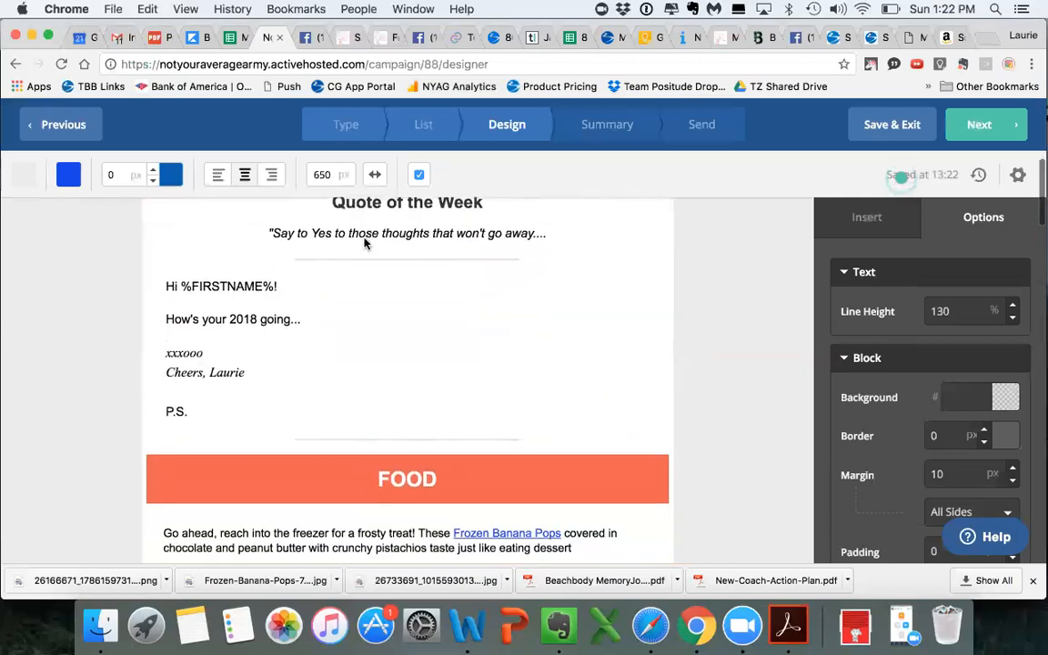
{"action": "scroll", "coordinate": [379, 323], "scroll_direction": "up", "scroll_amount": 3}
{"action": "scroll", "coordinate": [380, 328], "scroll_direction": "up", "scroll_amount": 3}
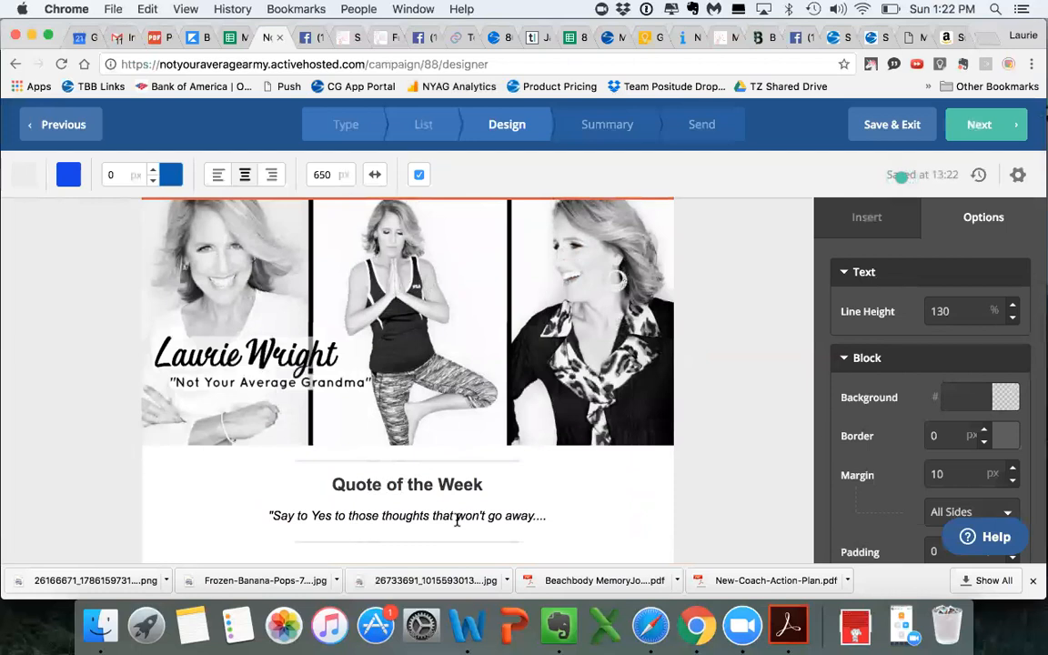
{"action": "scroll", "coordinate": [458, 491], "scroll_direction": "down", "scroll_amount": 2}
{"action": "scroll", "coordinate": [461, 467], "scroll_direction": "down", "scroll_amount": 1}
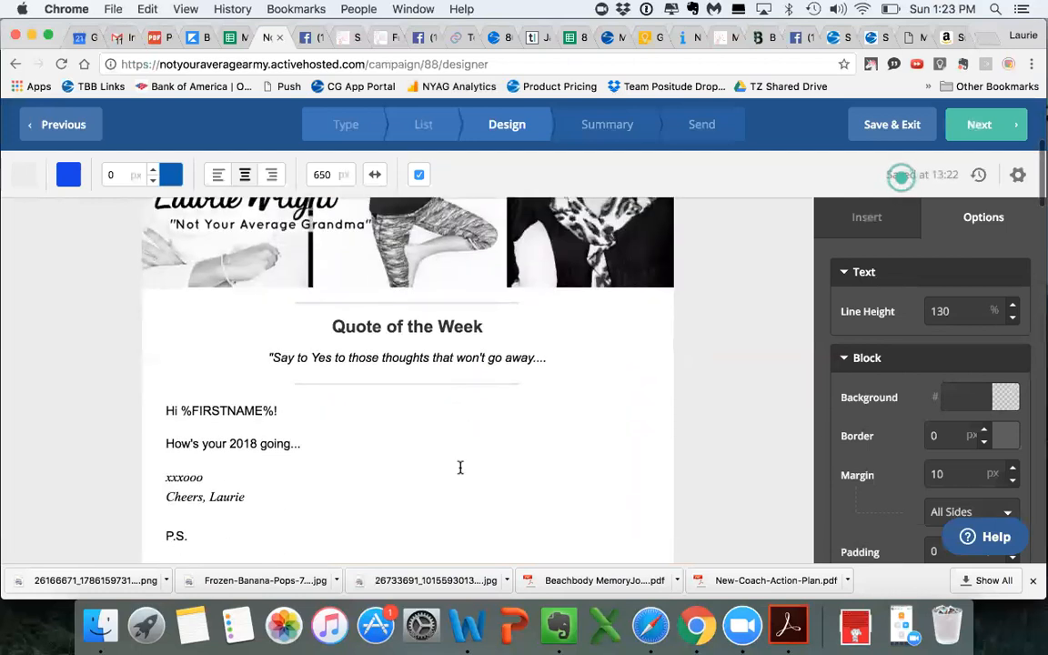